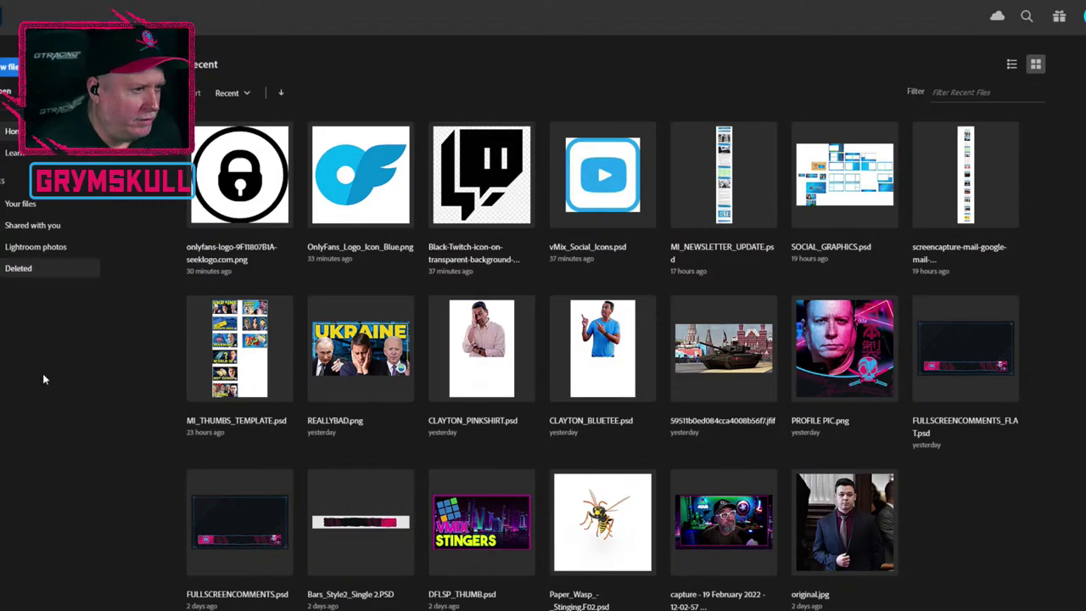
Open Bars_Style2_Single 2.PSD from the POPUPS folder on the LIVE_ASSETS (I:) drive.
{"action": "left_click", "coordinate": [8, 91]}
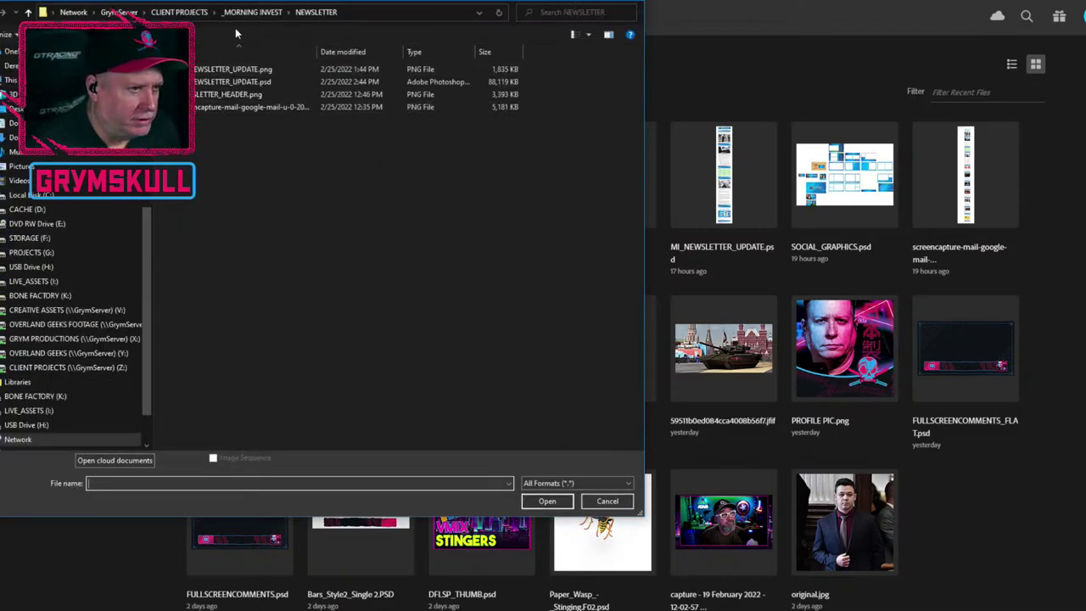
{"action": "left_click", "coordinate": [42, 283]}
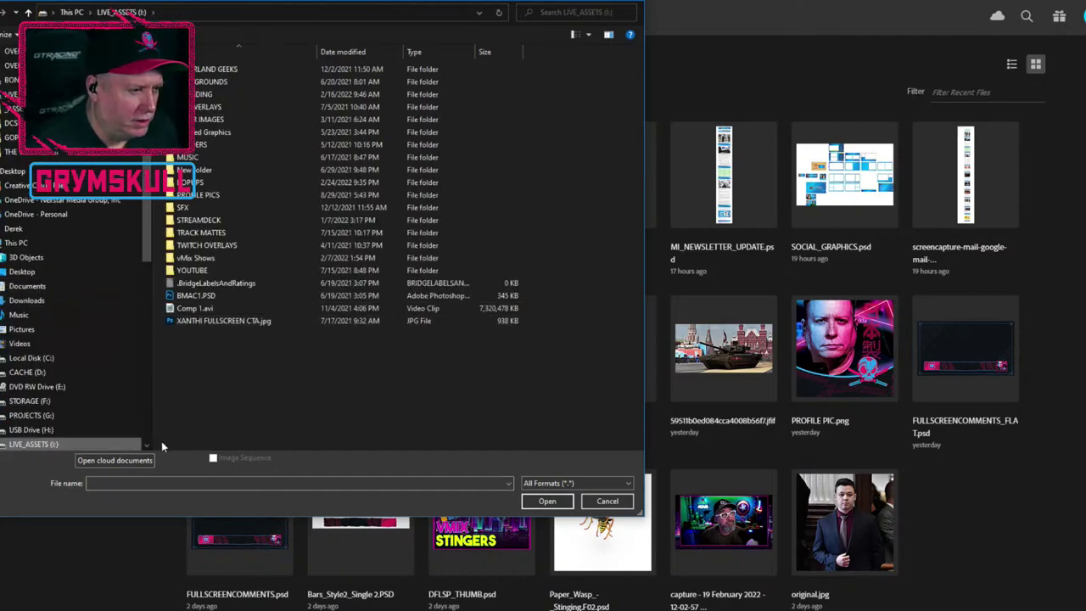
{"action": "left_click", "coordinate": [235, 260]}
{"action": "double_click", "coordinate": [235, 260]}
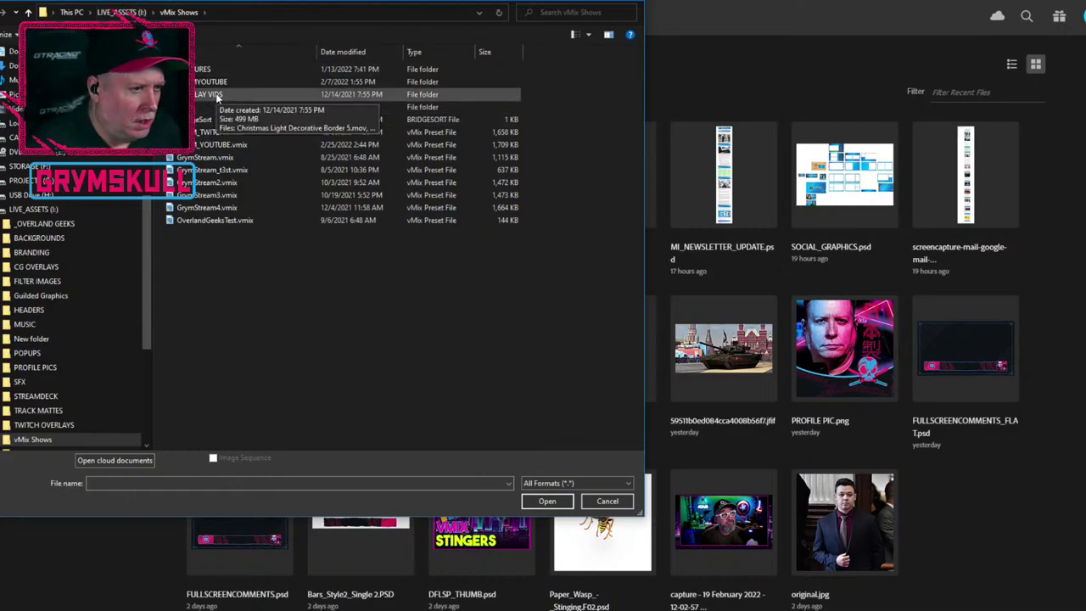
{"action": "left_click", "coordinate": [218, 107]}
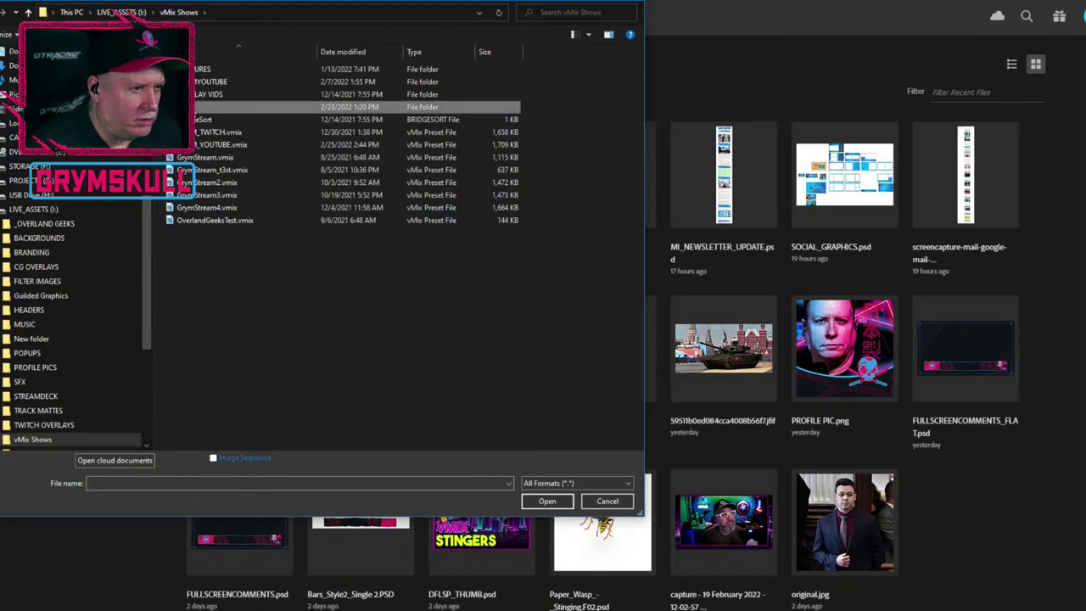
{"action": "left_click", "coordinate": [144, 13]}
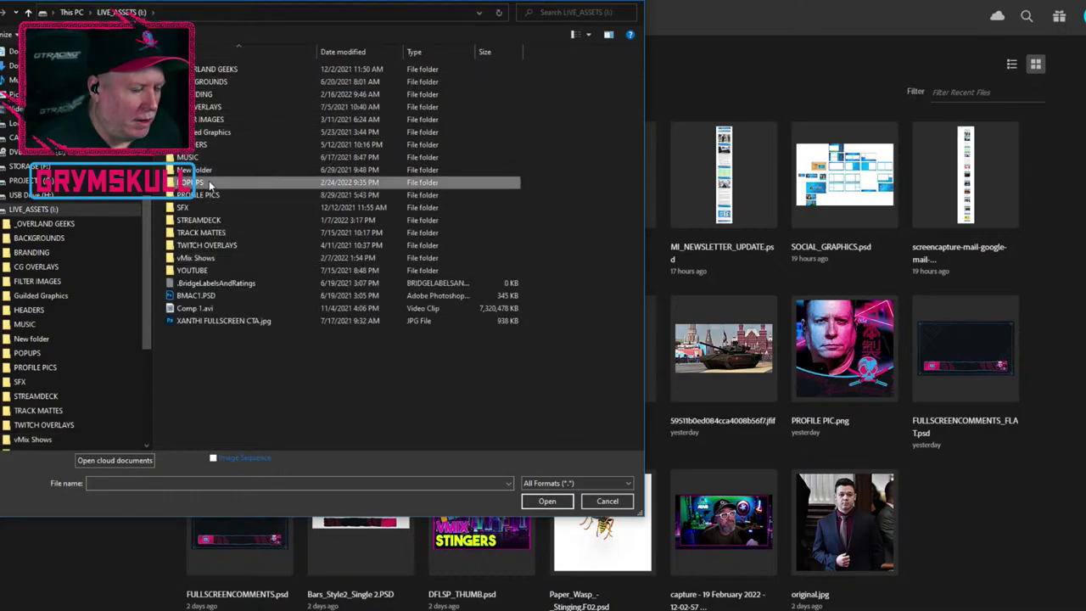
{"action": "double_click", "coordinate": [207, 183]}
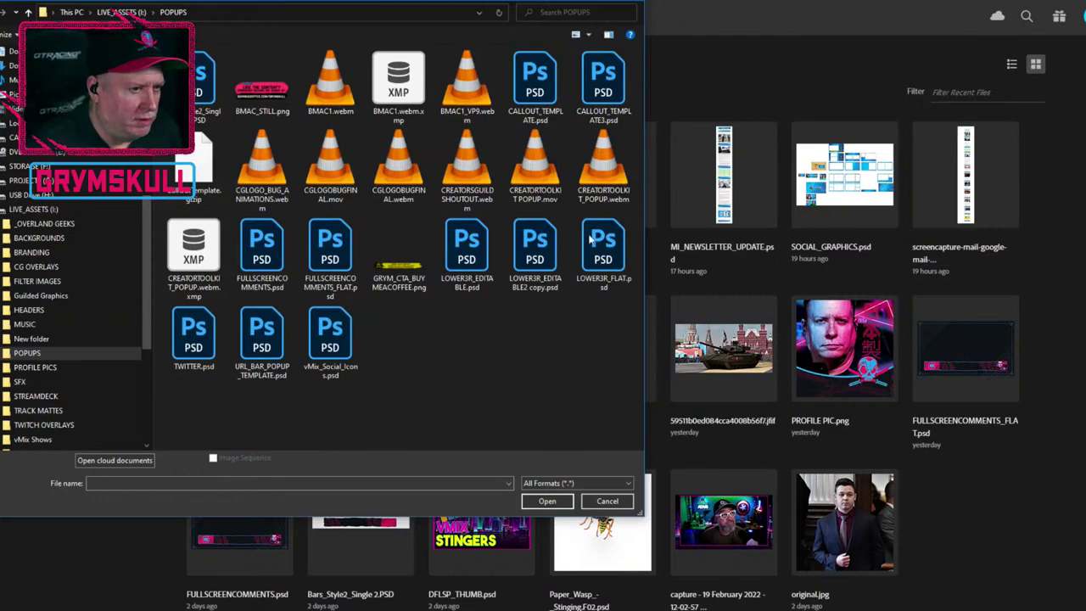
{"action": "double_click", "coordinate": [201, 92]}
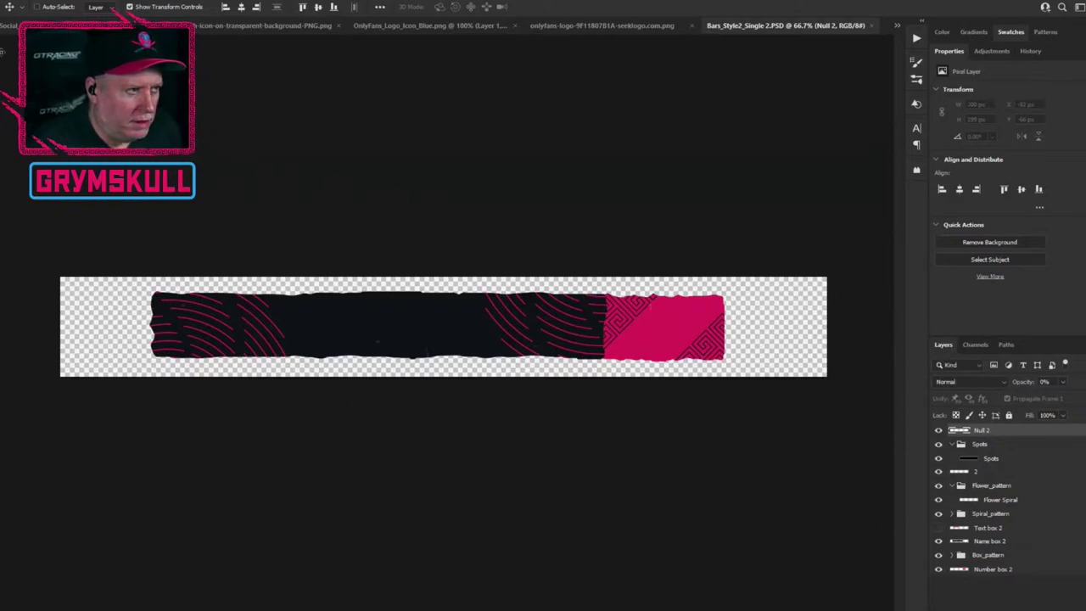
Open CALLOUT_TEMPLATE.psd from the POPUPS folder.
{"action": "left_click", "coordinate": [11, 15]}
{"action": "left_click", "coordinate": [10, 27]}
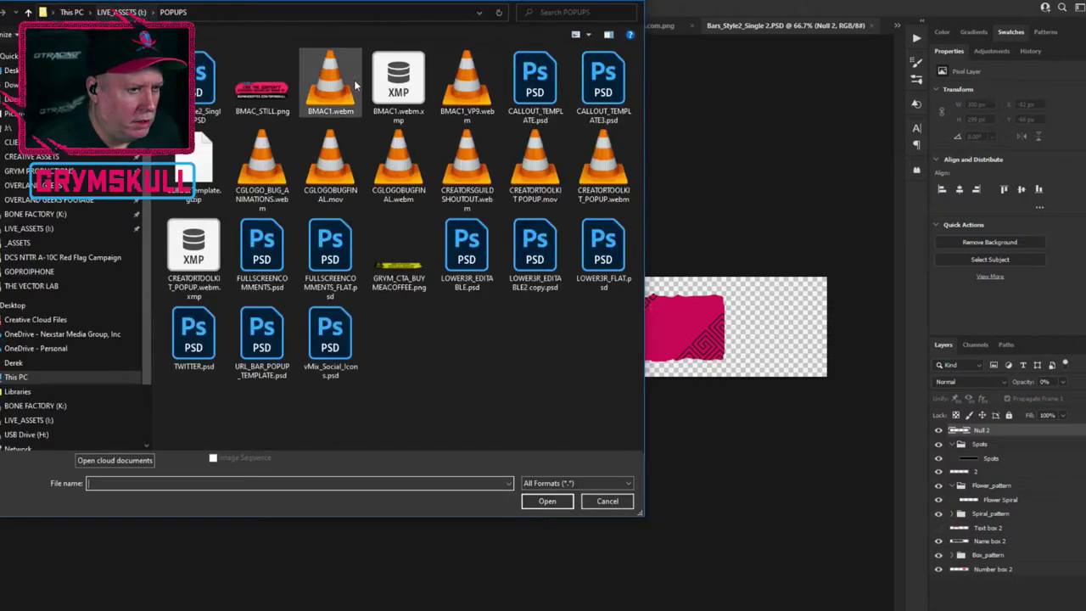
{"action": "left_click", "coordinate": [537, 75]}
{"action": "left_click", "coordinate": [548, 501]}
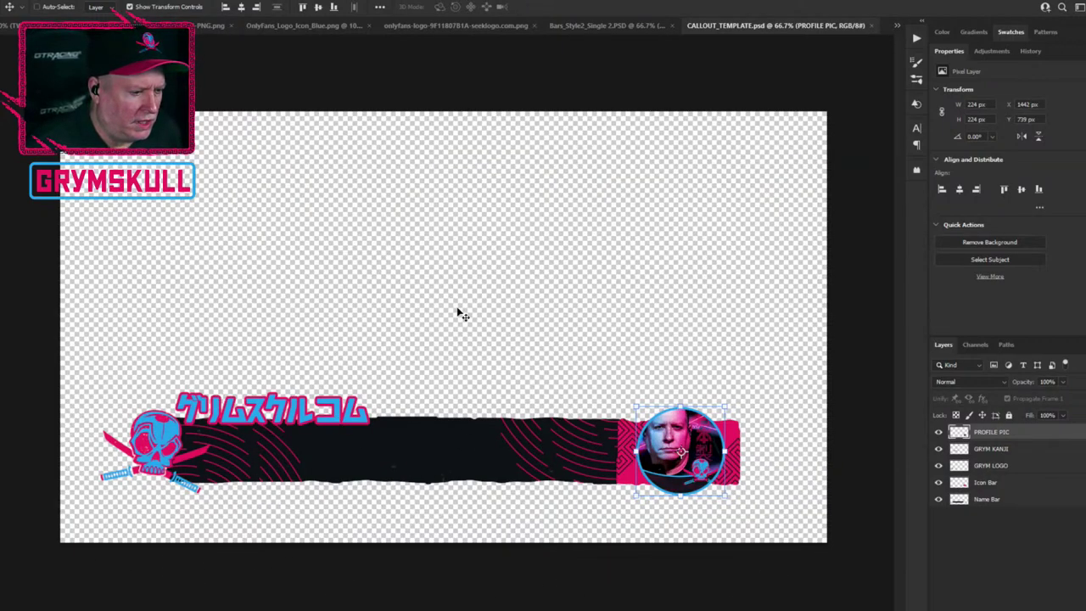
Open CALLOUT_TEMPLATE3.psd from the POPUPS folder.
{"action": "left_click", "coordinate": [4, 4]}
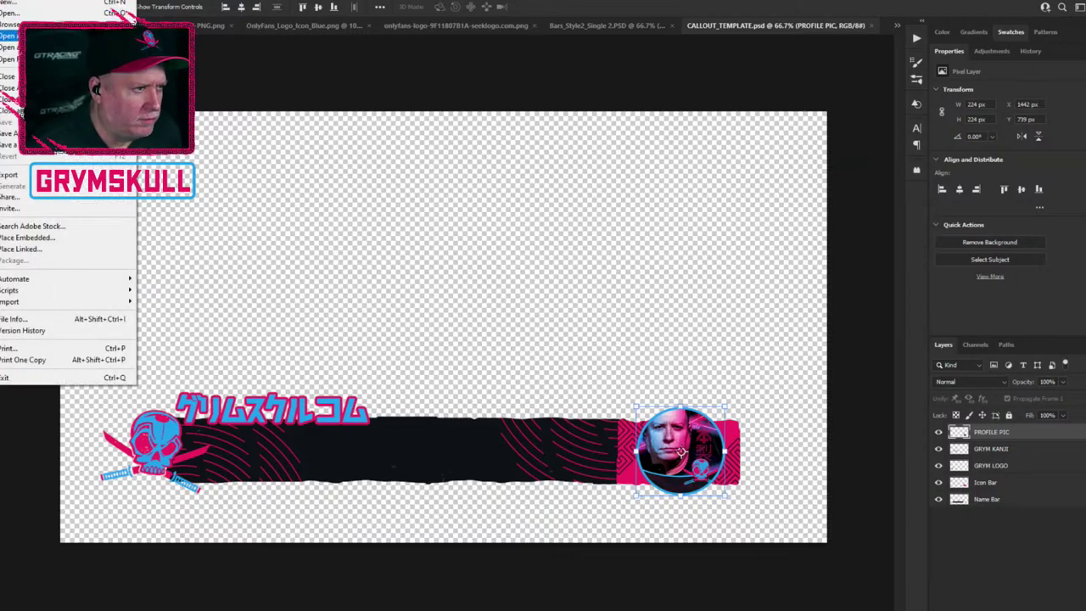
{"action": "left_click", "coordinate": [9, 14]}
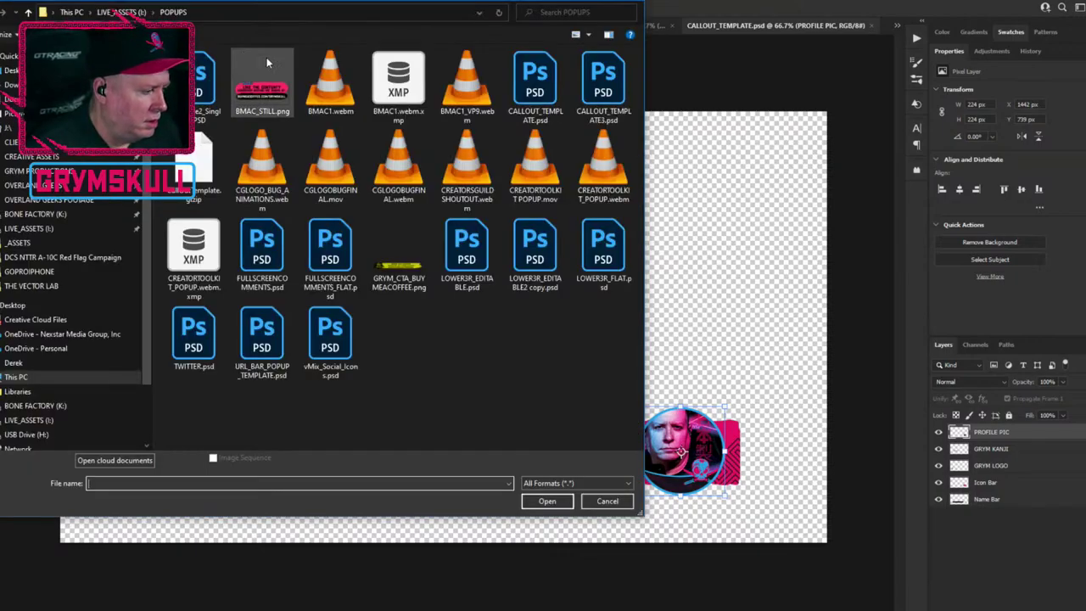
{"action": "double_click", "coordinate": [615, 78]}
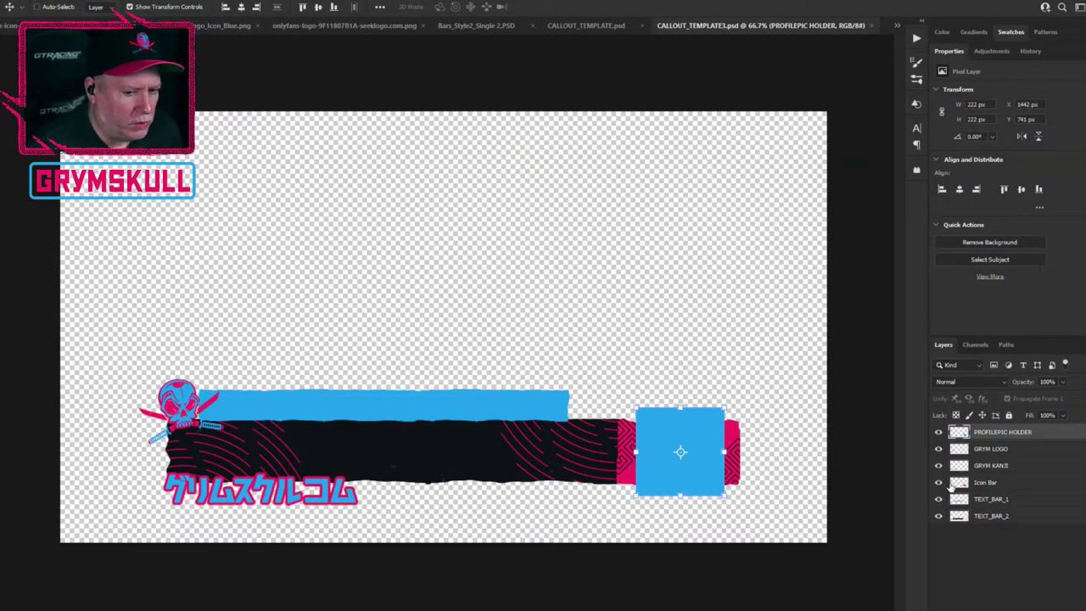
Toggle the PROFILEPIC HOLDER and GRYM LOGO layers off and back on to check what each contains.
{"action": "left_click", "coordinate": [939, 432]}
{"action": "left_click", "coordinate": [938, 432]}
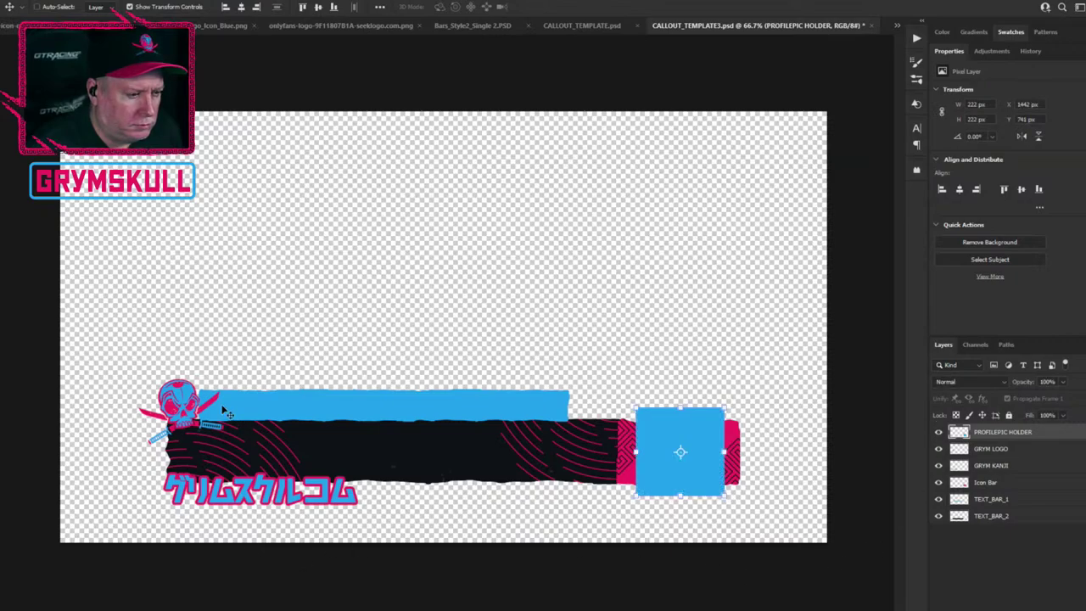
{"action": "left_click", "coordinate": [939, 449]}
{"action": "left_click", "coordinate": [938, 449]}
{"action": "left_click", "coordinate": [939, 432]}
{"action": "left_click", "coordinate": [939, 432]}
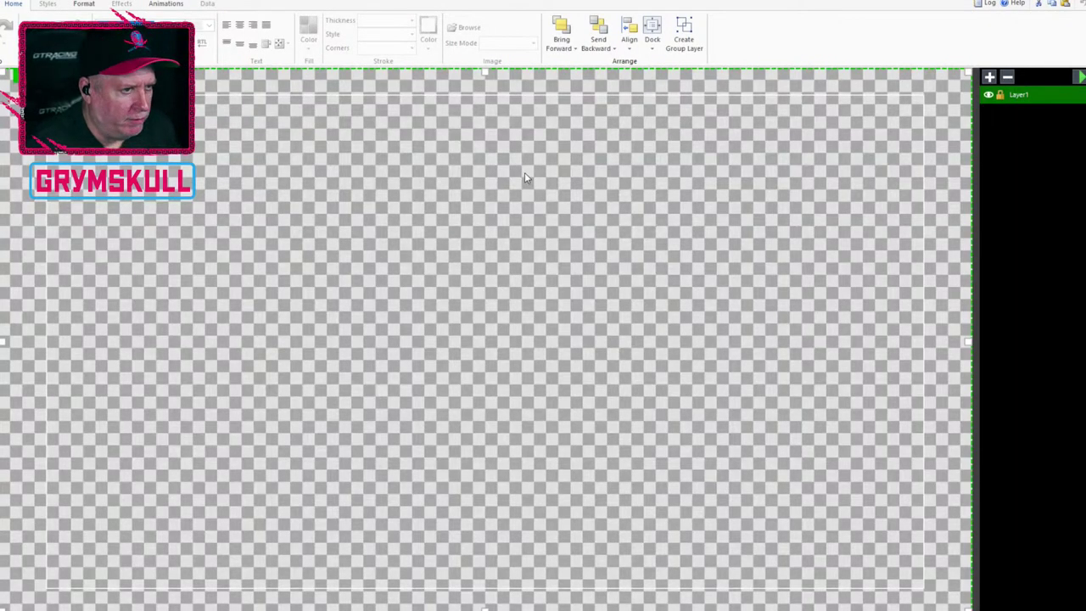
In the vMix title designer, open the recent callout title with action text, URL and Twitter icon, and play its animation.
{"action": "left_click", "coordinate": [4, 5]}
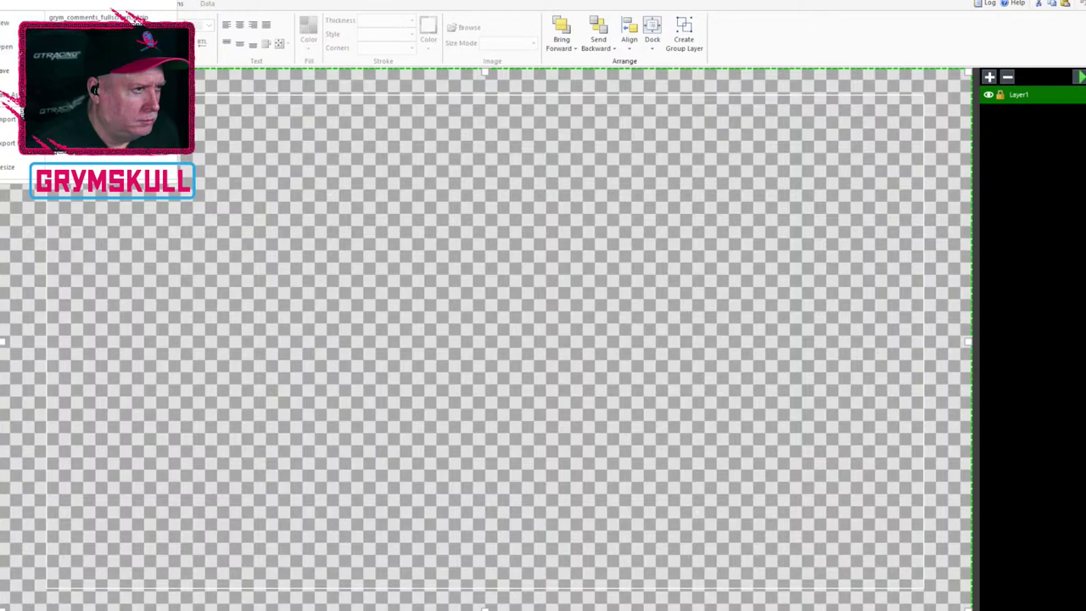
{"action": "left_click", "coordinate": [136, 17]}
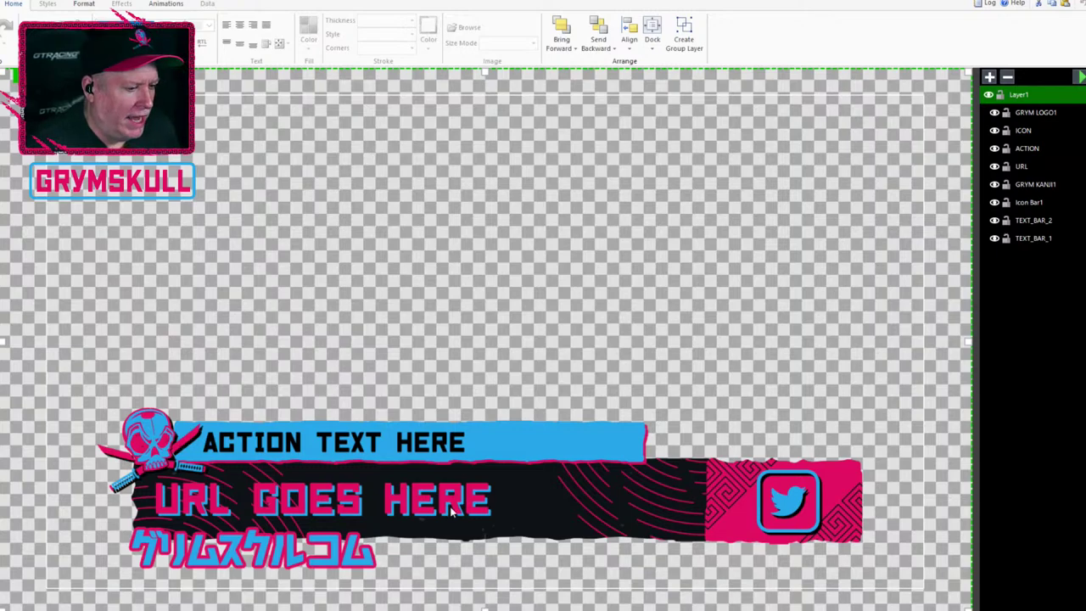
{"action": "left_click", "coordinate": [1079, 76]}
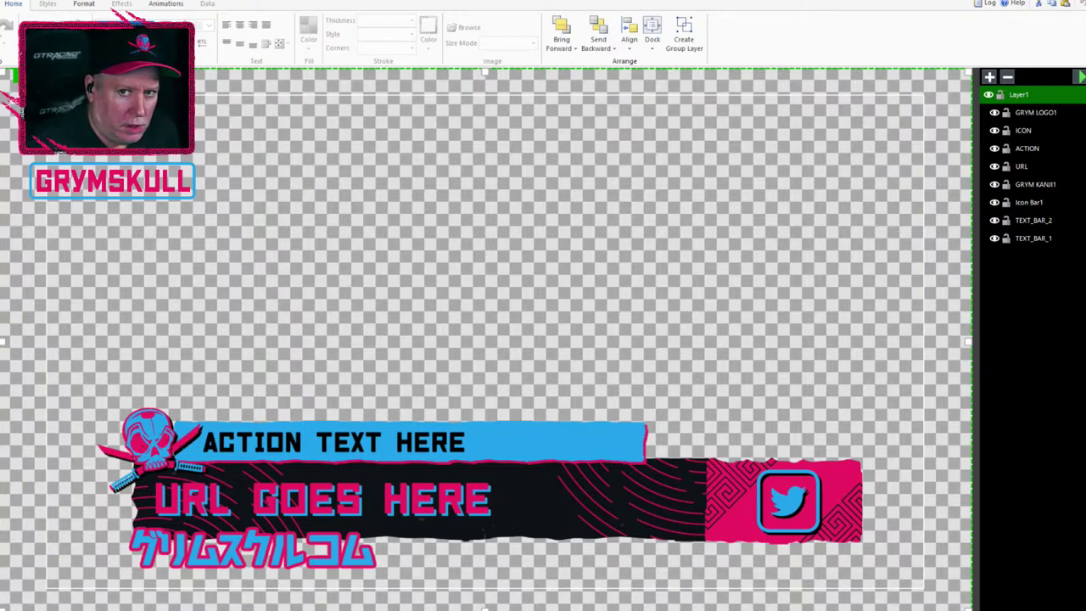
Switch to the browser, close the Only Fans Icon search tab and place the Stream_URL spreadsheet above the title graphic.
{"action": "key", "text": "alt+Tab"}
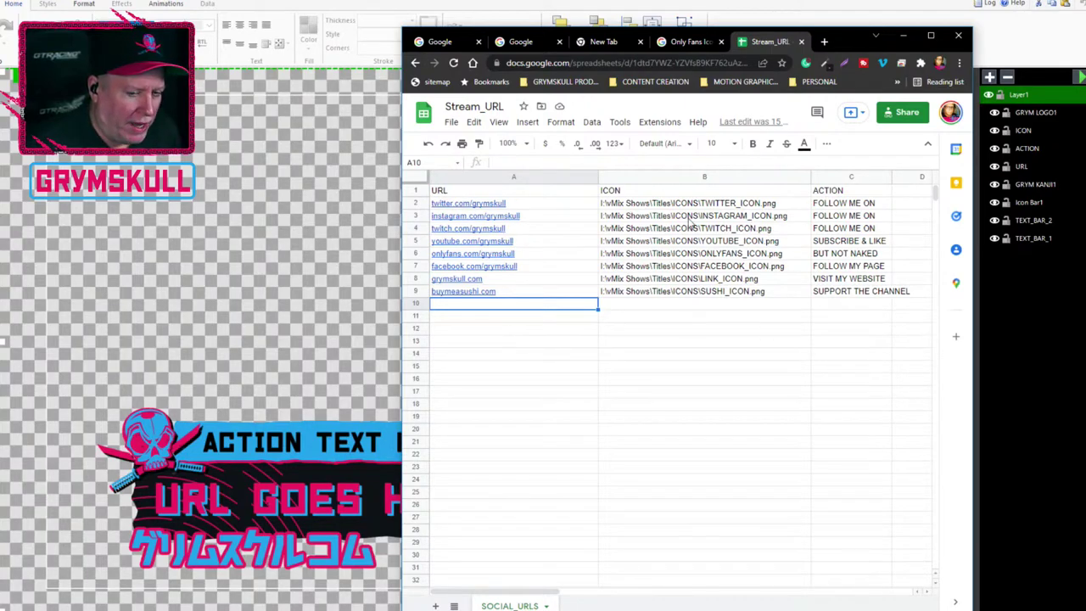
{"action": "left_click_drag", "start_coordinate": [857, 43], "coordinate": [632, 25]}
{"action": "left_click", "coordinate": [1010, 171]}
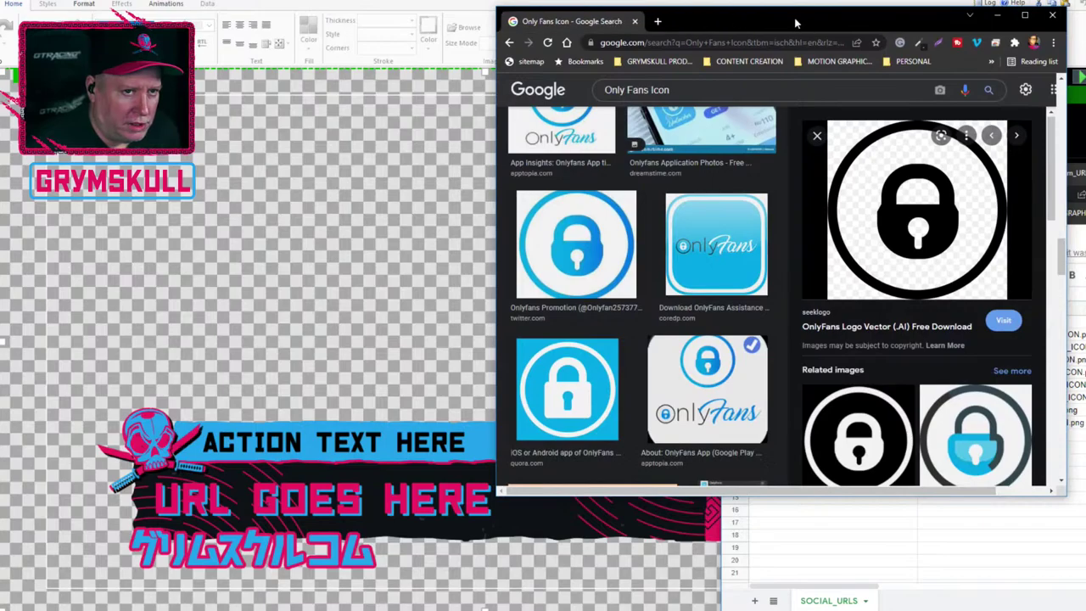
{"action": "left_click", "coordinate": [635, 21]}
{"action": "left_click_drag", "start_coordinate": [1082, 174], "coordinate": [960, 8]}
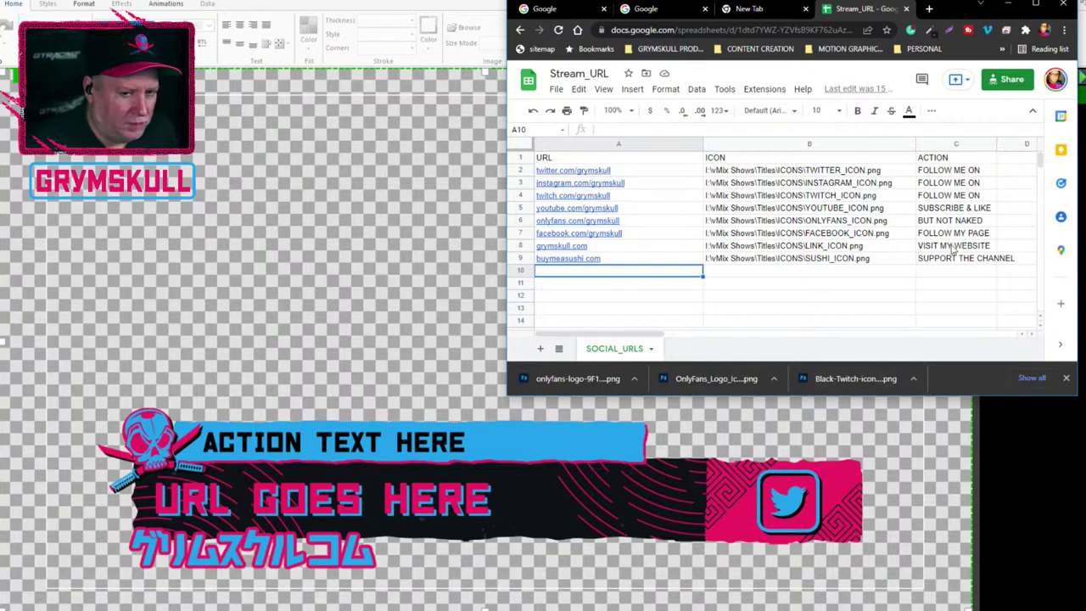
Review the URL, ICON and ACTION columns of the Stream_URL spreadsheet, closing the vMix Social tab, and put the browser away.
{"action": "left_click", "coordinate": [573, 282]}
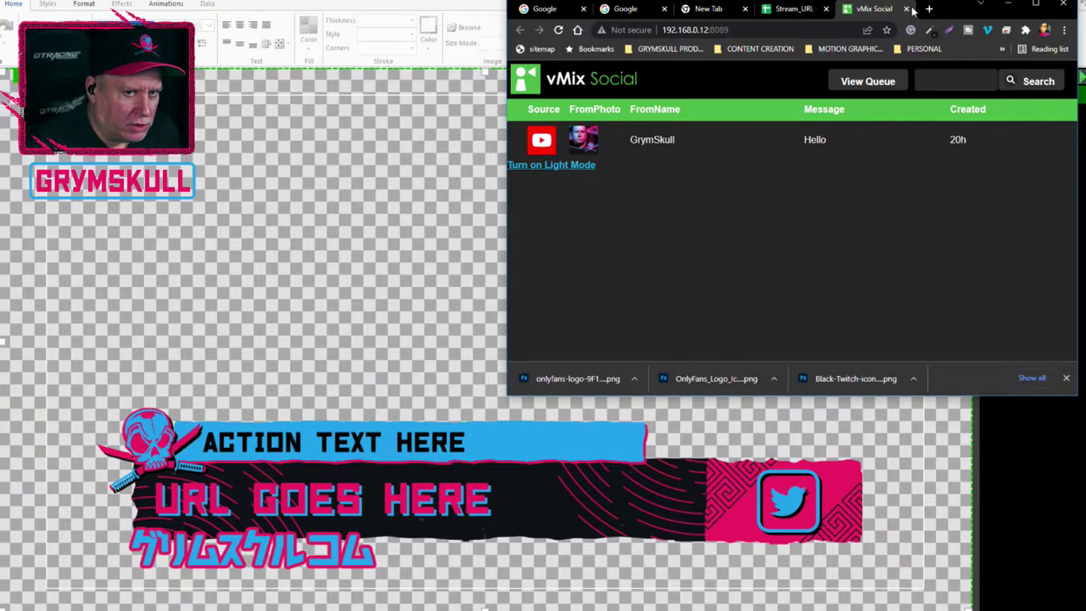
{"action": "left_click", "coordinate": [906, 9]}
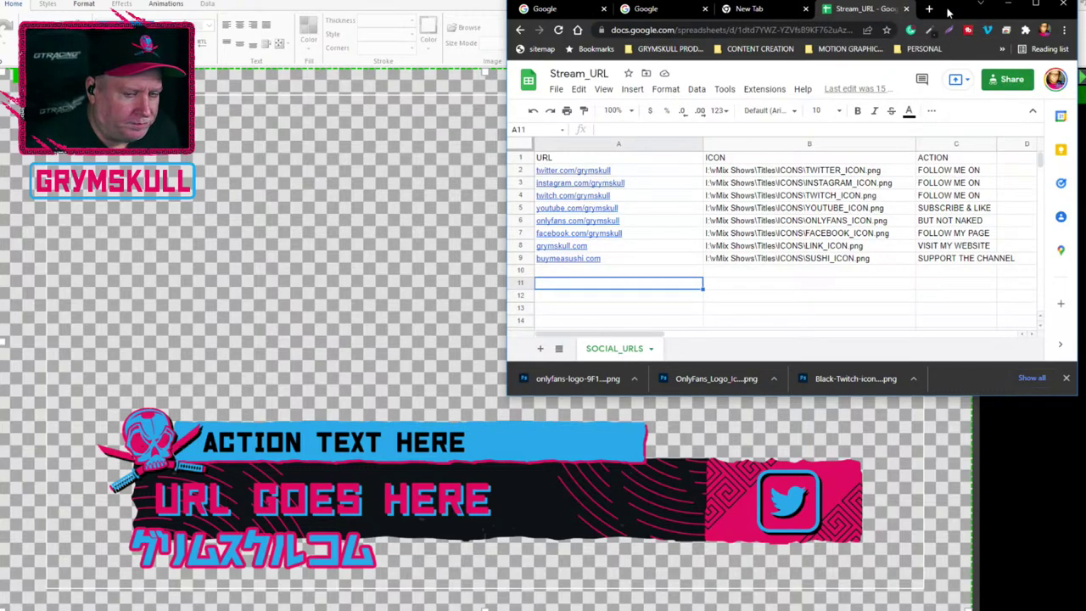
{"action": "mouse_move", "coordinate": [948, 10]}
{"action": "left_mouse_down"}
{"action": "mouse_move", "coordinate": [842, 9]}
{"action": "mouse_move", "coordinate": [931, 16]}
{"action": "left_mouse_up"}
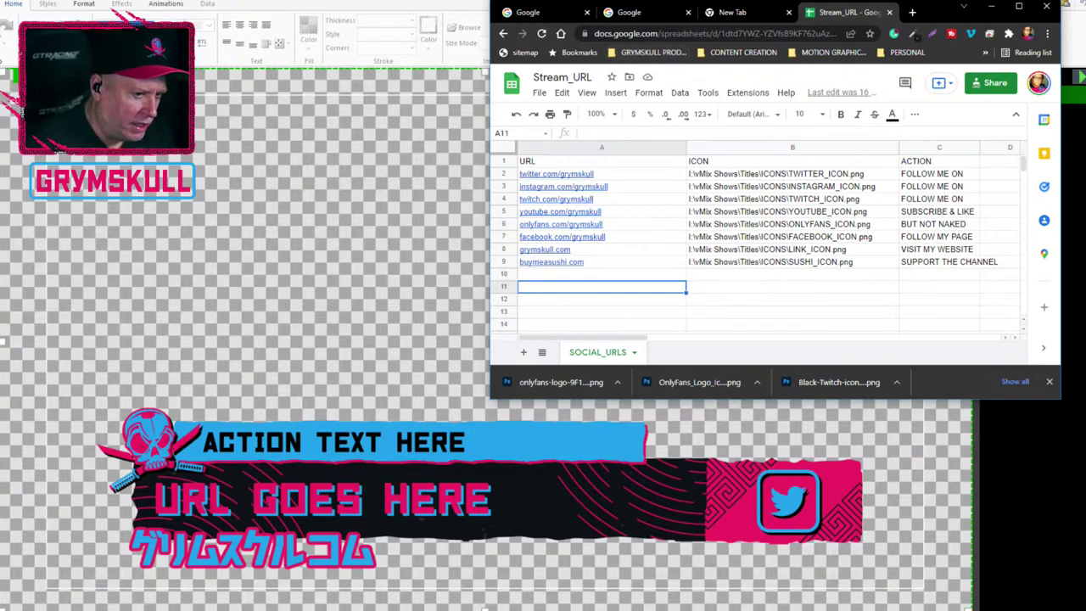
{"action": "left_click", "coordinate": [586, 279]}
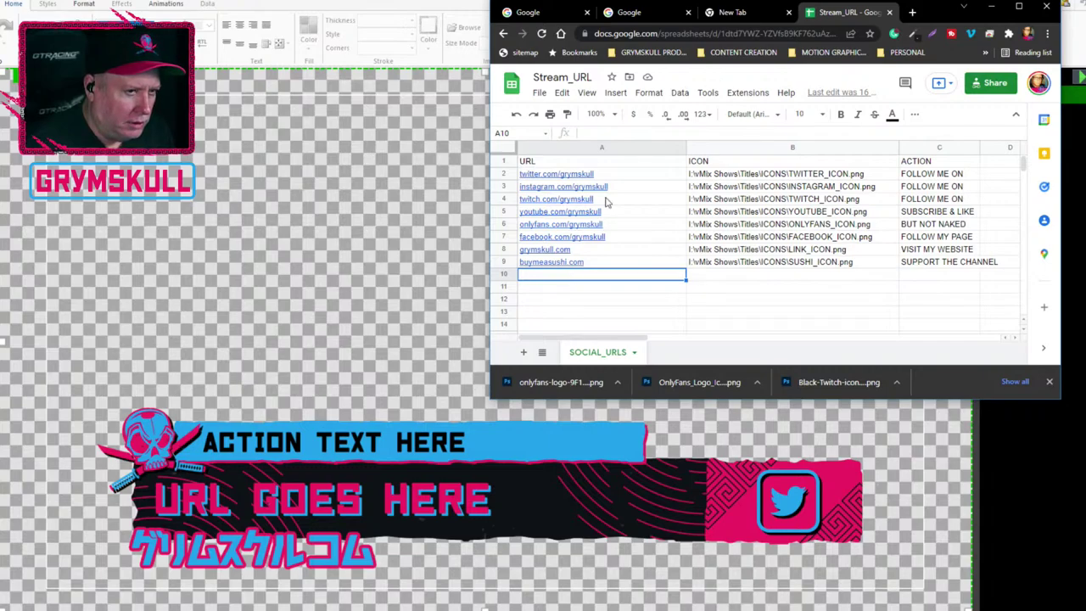
{"action": "left_click_drag", "start_coordinate": [946, 22], "coordinate": [1037, 47]}
{"action": "left_click", "coordinate": [1055, 31]}
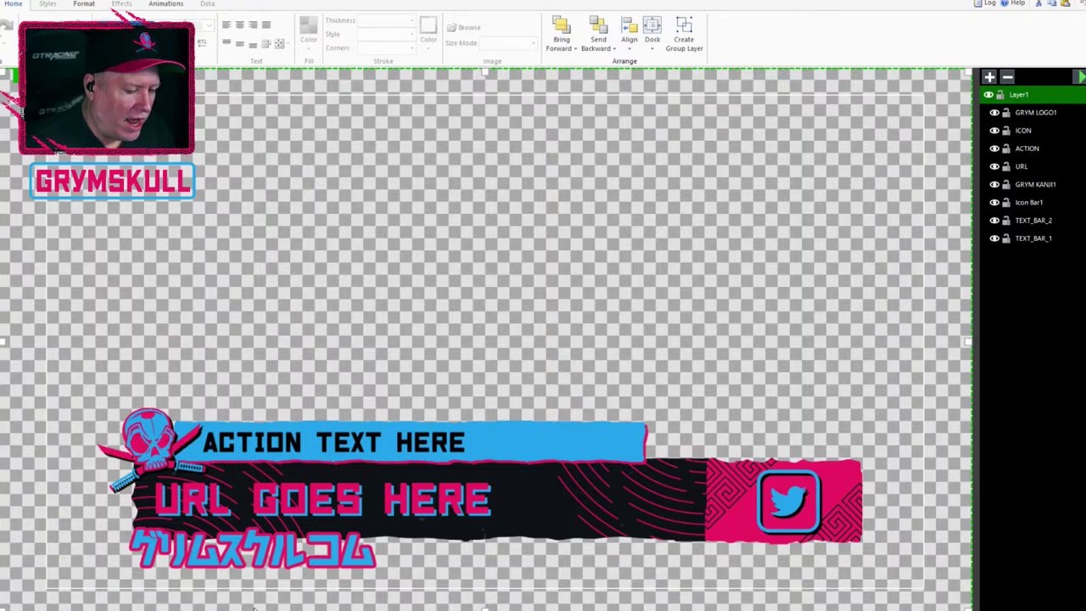
Compare the title with the callout template in Photoshop, and replay the title's animation in the vMix title designer.
{"action": "key", "text": "alt+Tab"}
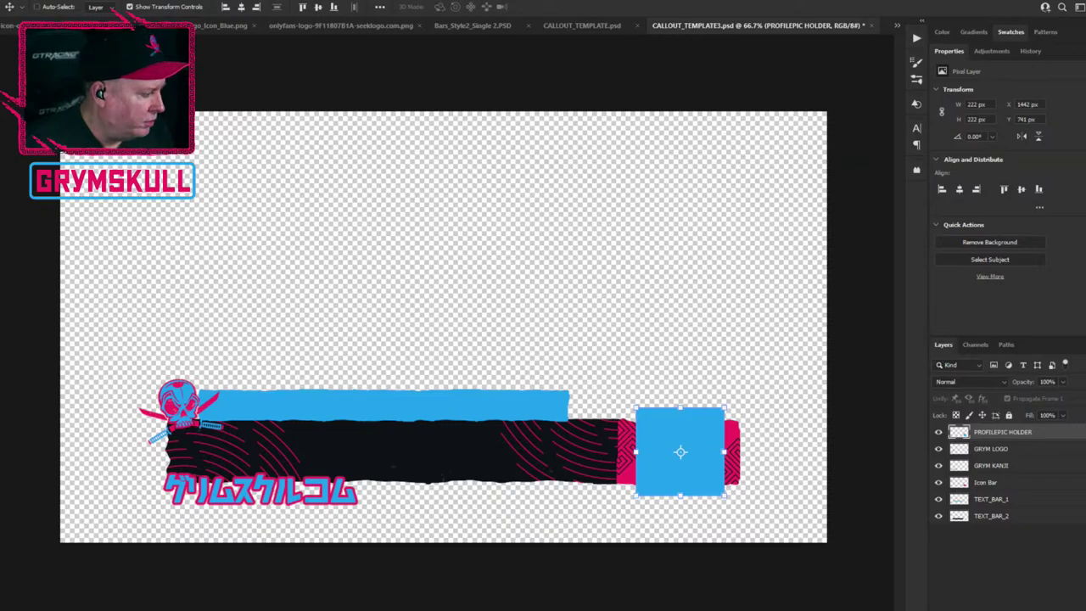
{"action": "key", "text": "alt+Tab"}
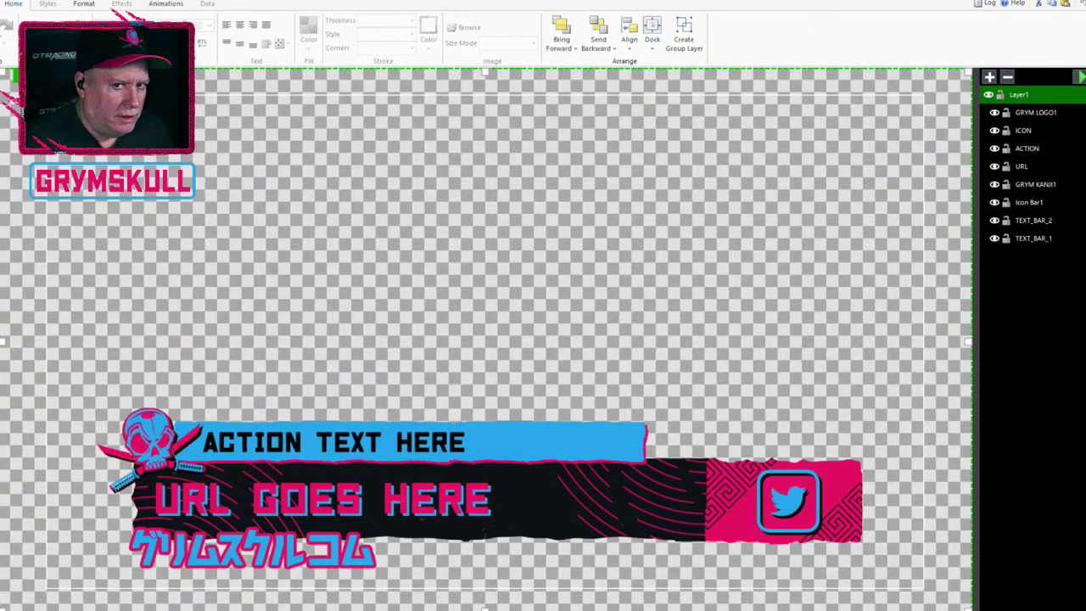
{"action": "left_click", "coordinate": [1081, 77]}
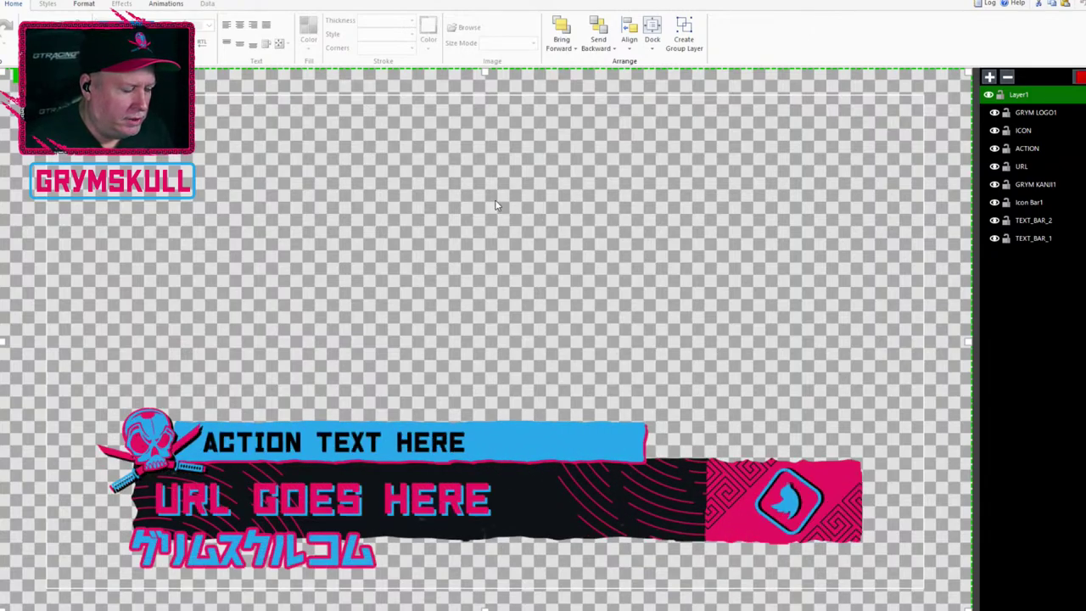
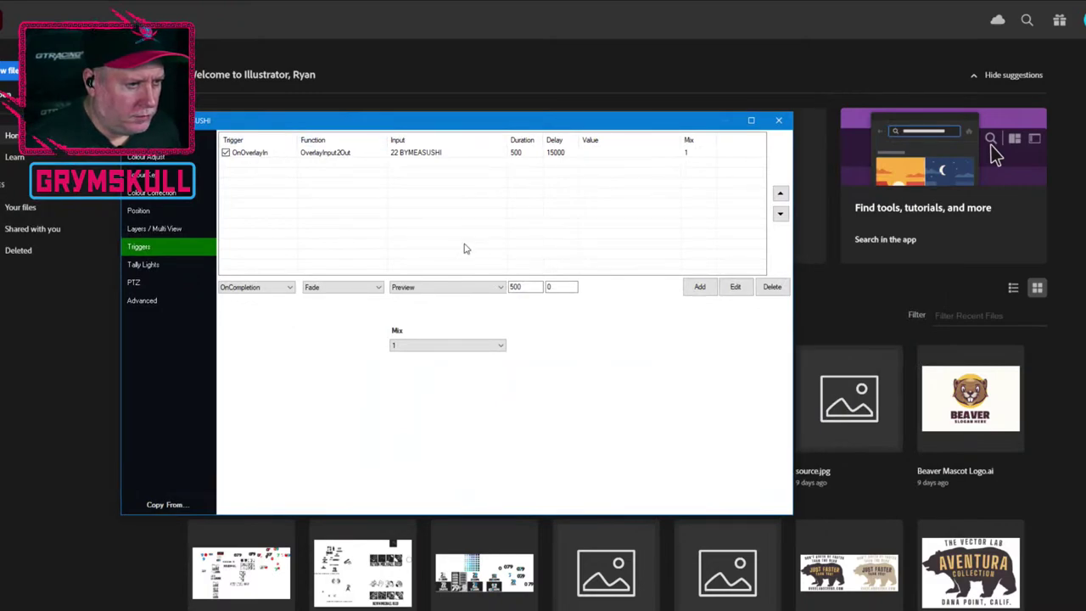
Examine the existing trigger on the BYMEASUSHI input, close its settings and clear the Illustrator window from the screen.
{"action": "left_click_drag", "start_coordinate": [543, 127], "coordinate": [613, 150]}
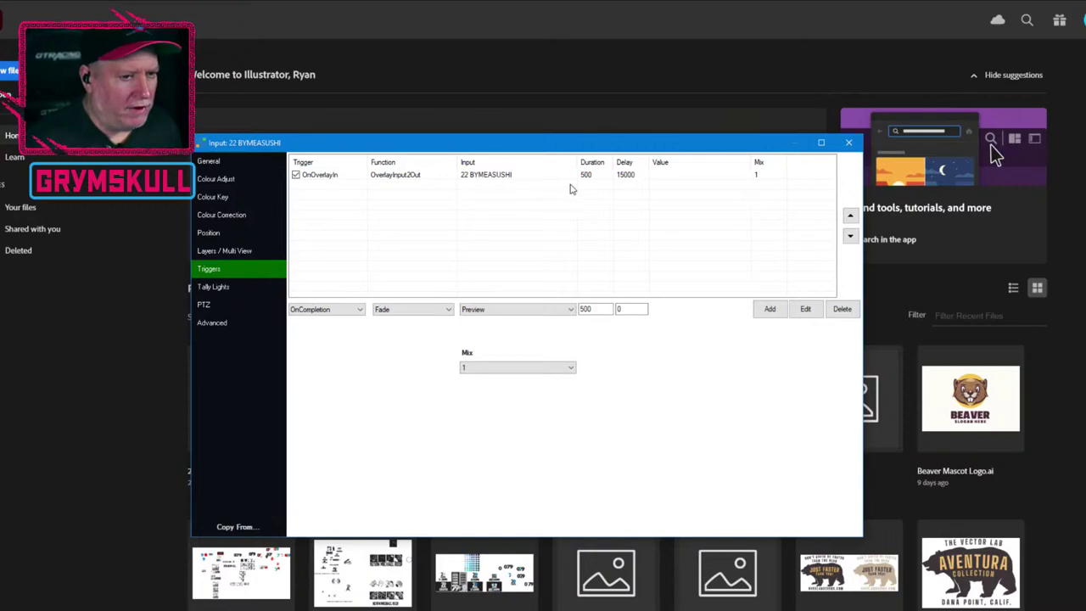
{"action": "left_click", "coordinate": [848, 143]}
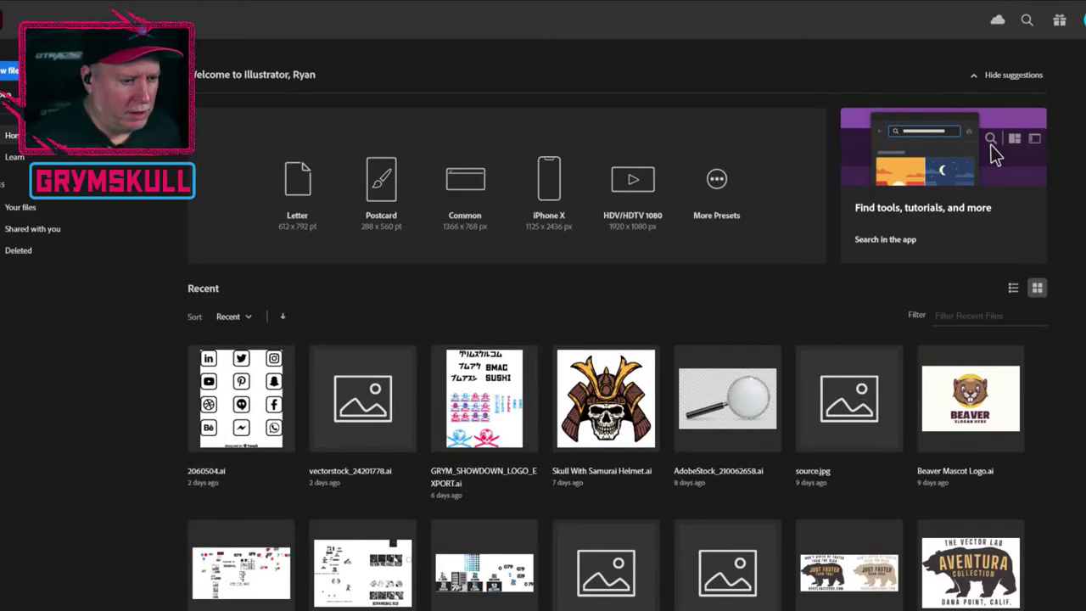
{"action": "left_click", "coordinate": [1079, 4]}
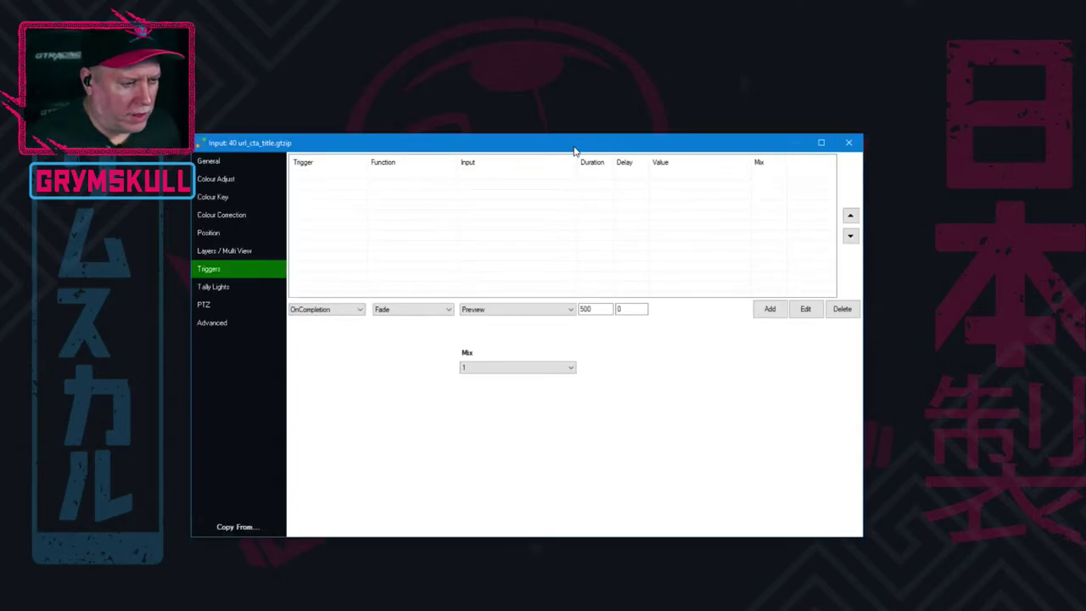
{"action": "left_click_drag", "start_coordinate": [575, 151], "coordinate": [593, 152]}
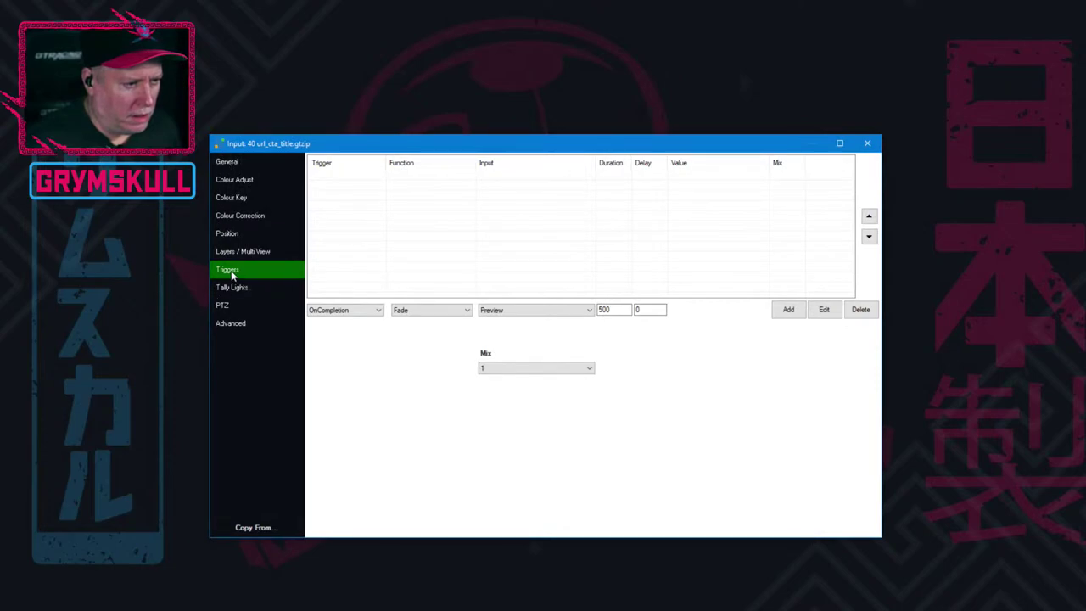
{"action": "left_click", "coordinate": [367, 314]}
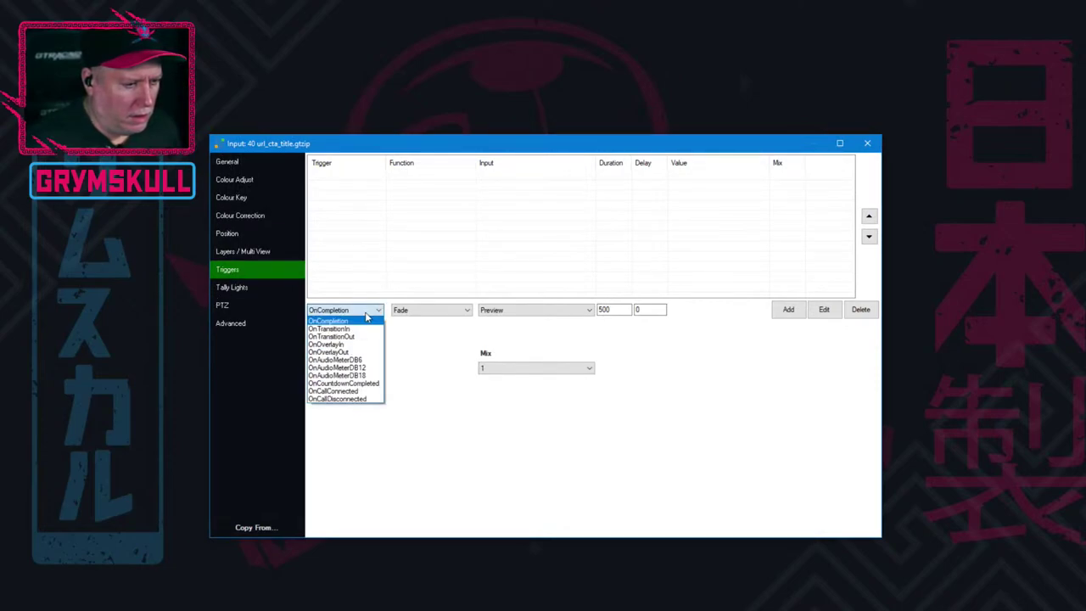
{"action": "left_click", "coordinate": [367, 345]}
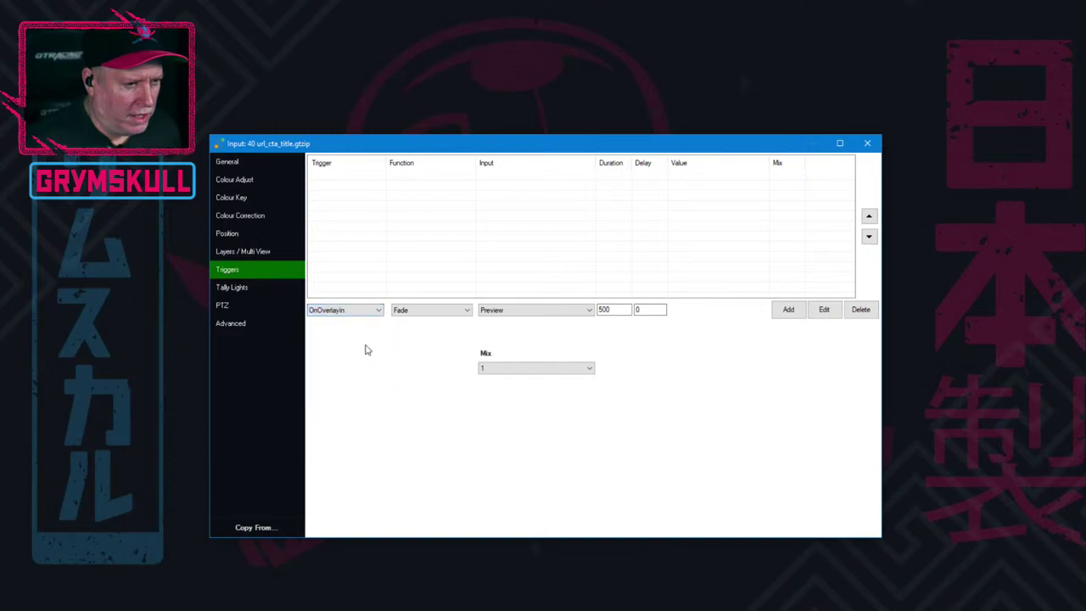
{"action": "left_click", "coordinate": [413, 310]}
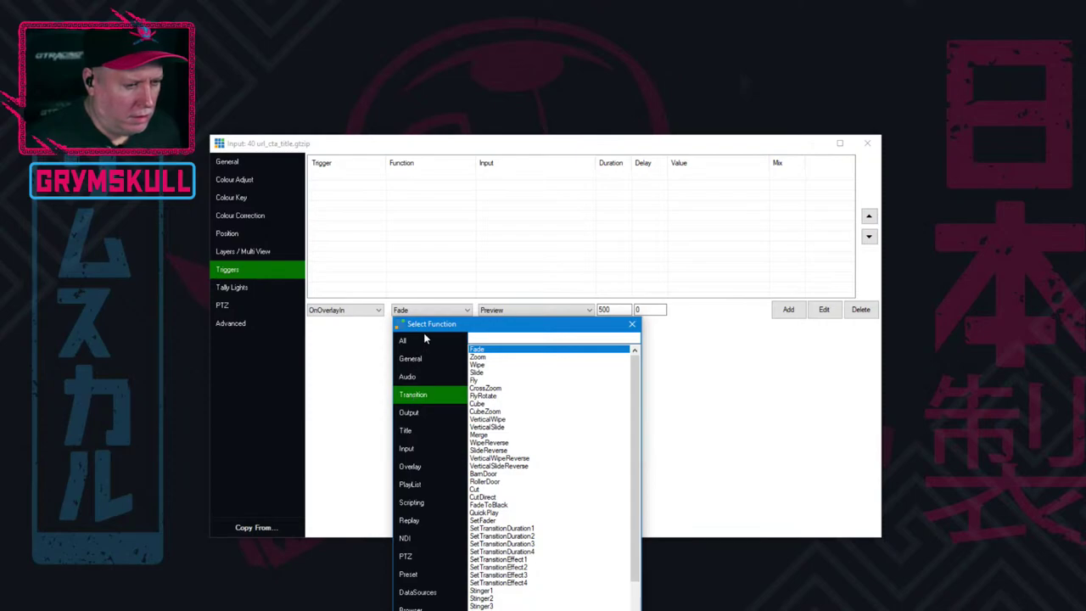
{"action": "type", "text": "Over"}
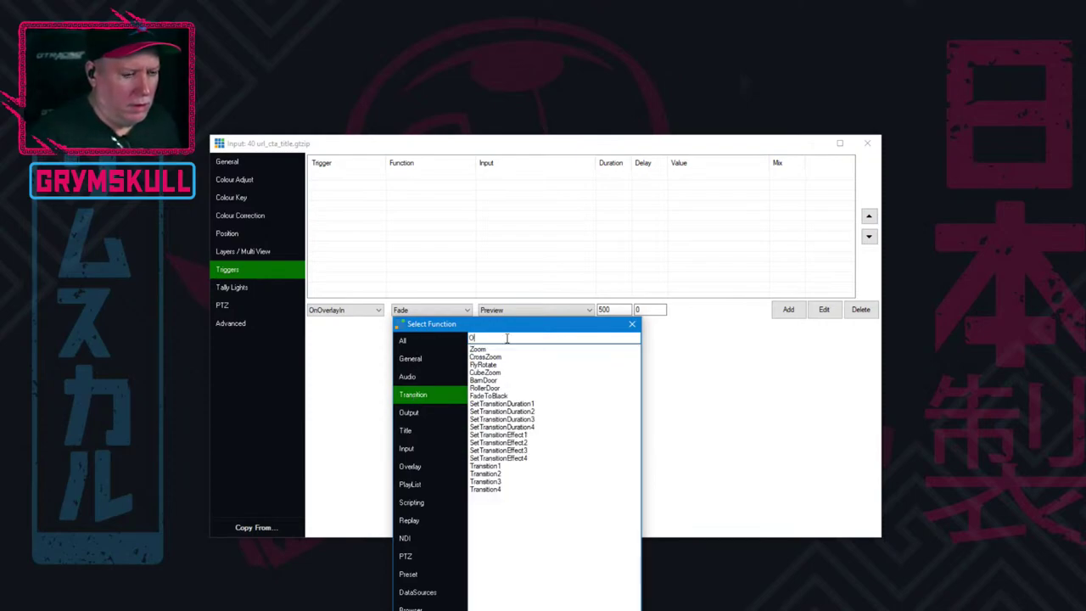
{"action": "key", "text": "BackSpace"}
{"action": "key", "text": "BackSpace"}
{"action": "key", "text": "BackSpace"}
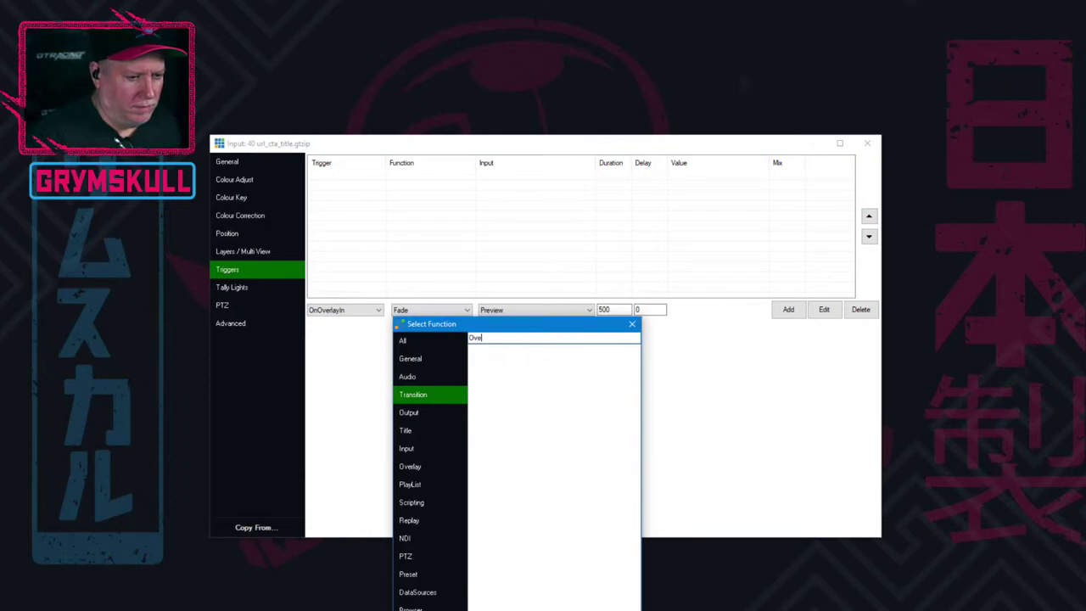
{"action": "key", "text": "BackSpace"}
{"action": "key", "text": "BackSpace"}
{"action": "type", "text": "On"}
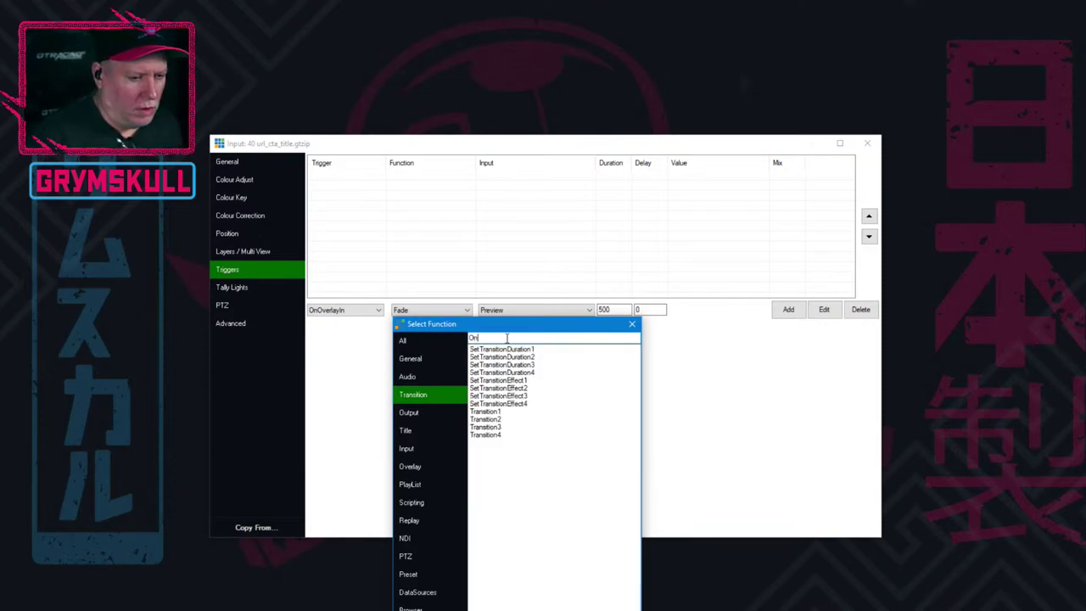
{"action": "left_click", "coordinate": [424, 434]}
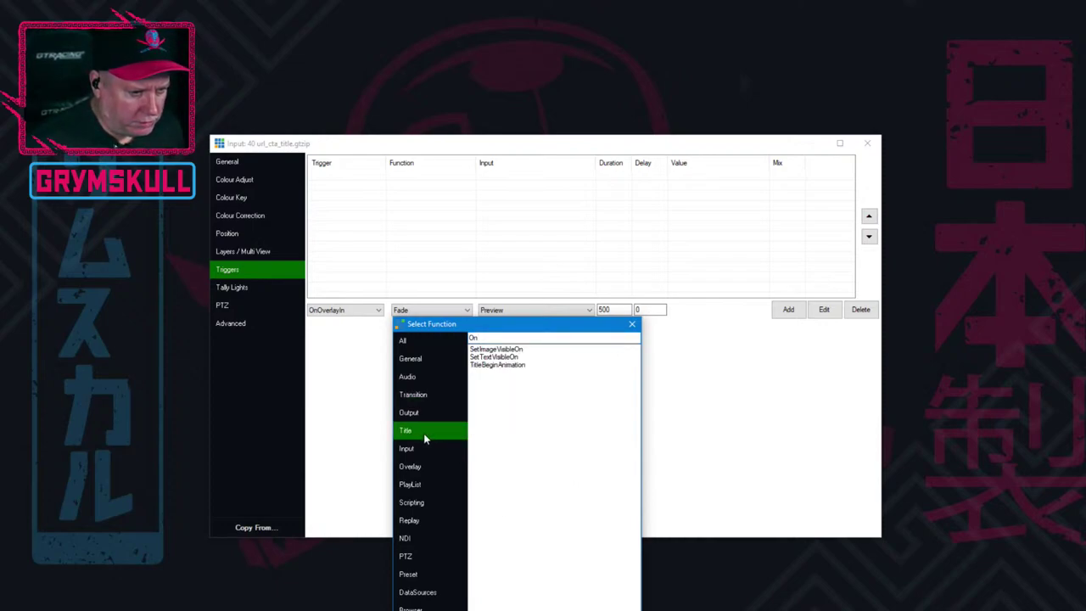
{"action": "left_click_drag", "start_coordinate": [500, 339], "coordinate": [446, 343]}
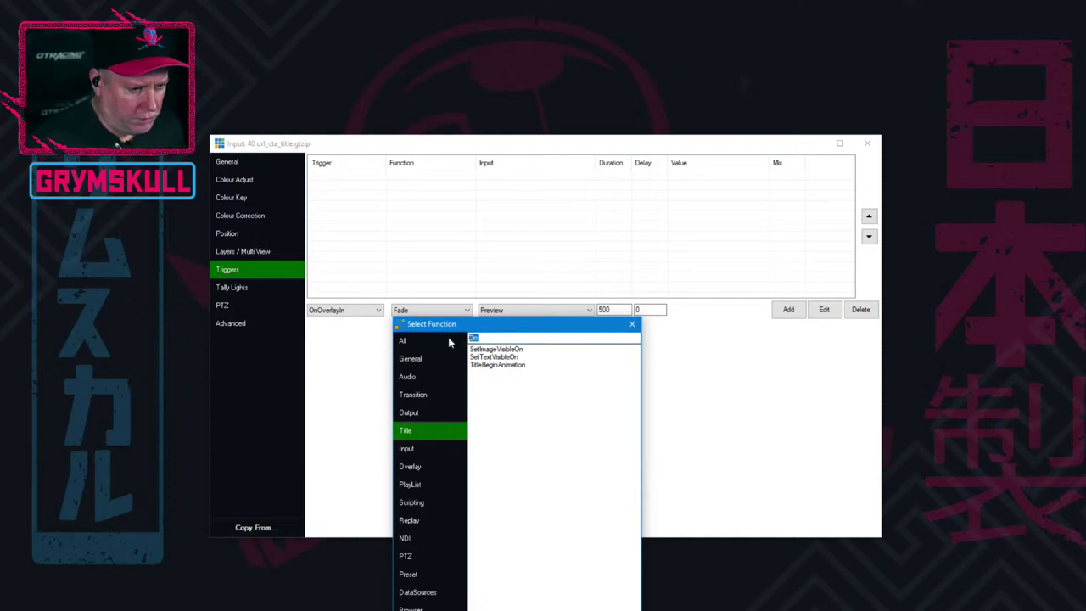
{"action": "key", "text": "BackSpace"}
{"action": "left_click", "coordinate": [631, 324]}
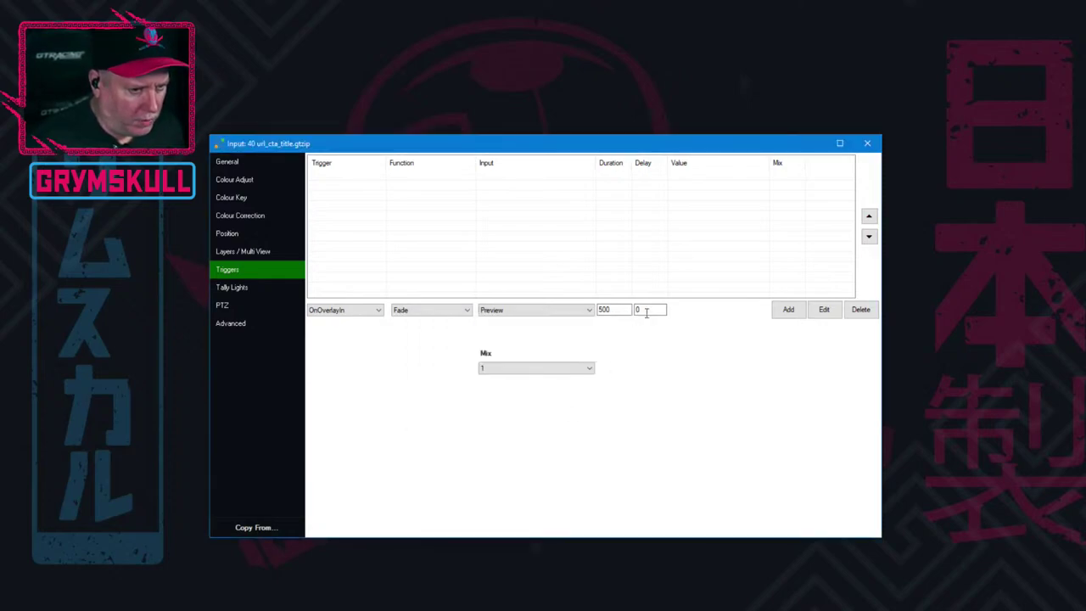
{"action": "left_click", "coordinate": [867, 142]}
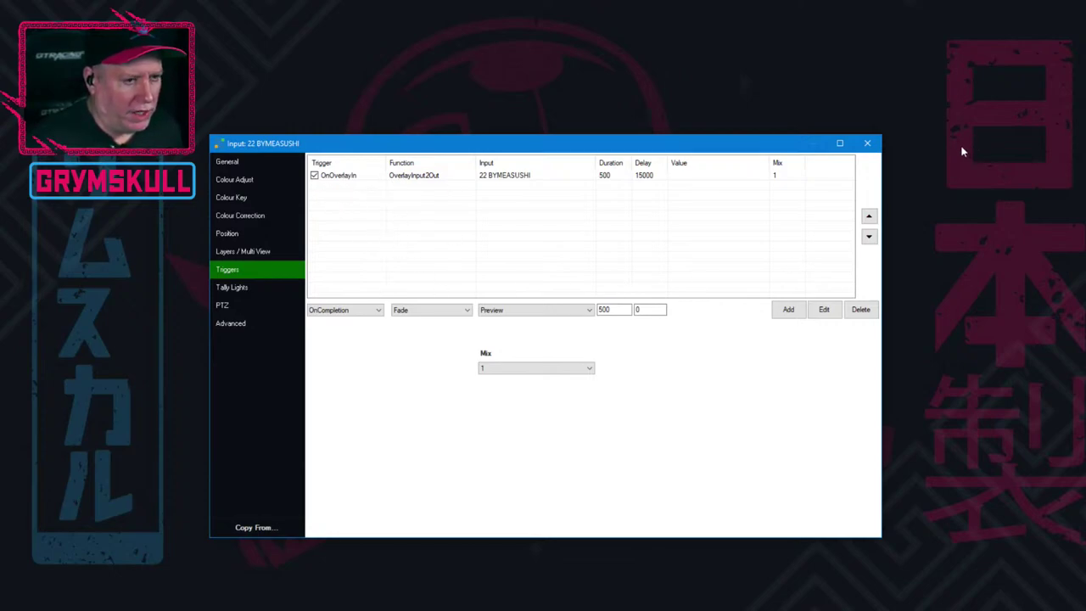
Close the BYMEASUSHI input settings and set the new trigger event for url_cta_title.gtzip to OnOverlayIn.
{"action": "left_click", "coordinate": [867, 142]}
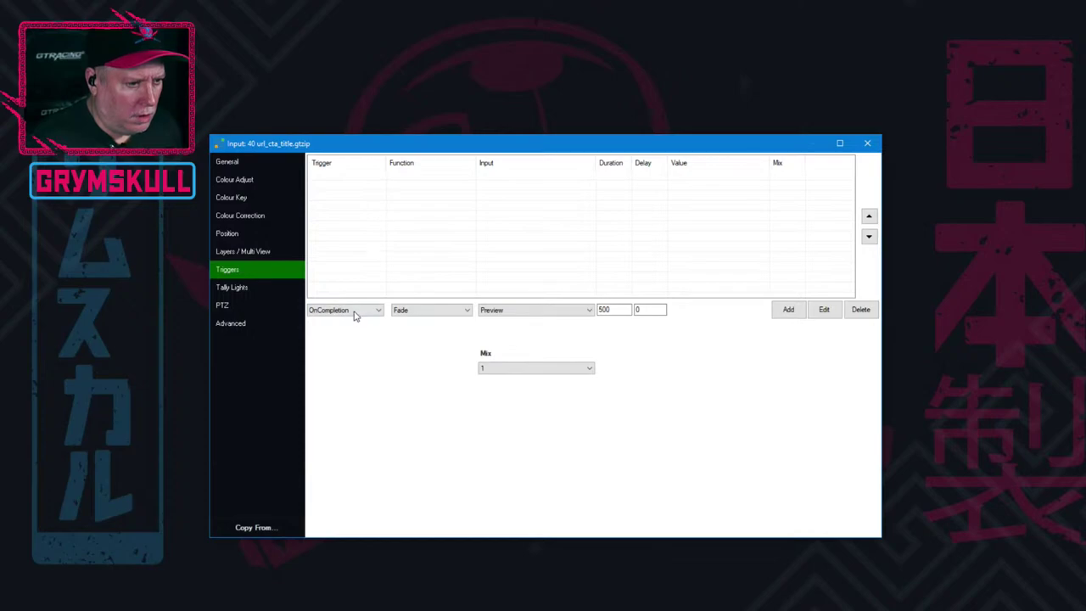
{"action": "left_click", "coordinate": [355, 311]}
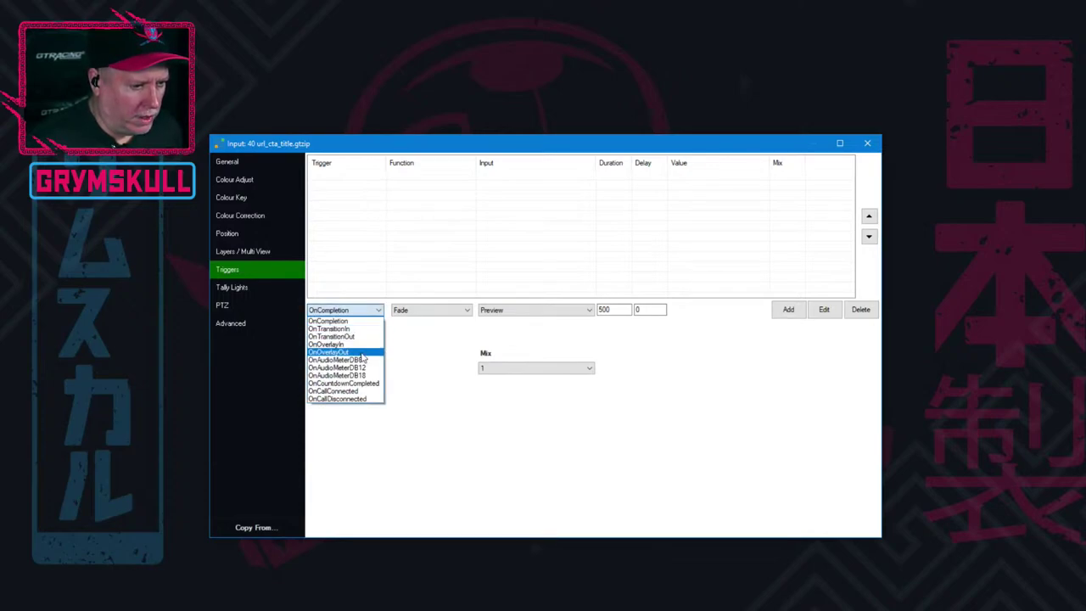
{"action": "left_click", "coordinate": [368, 345]}
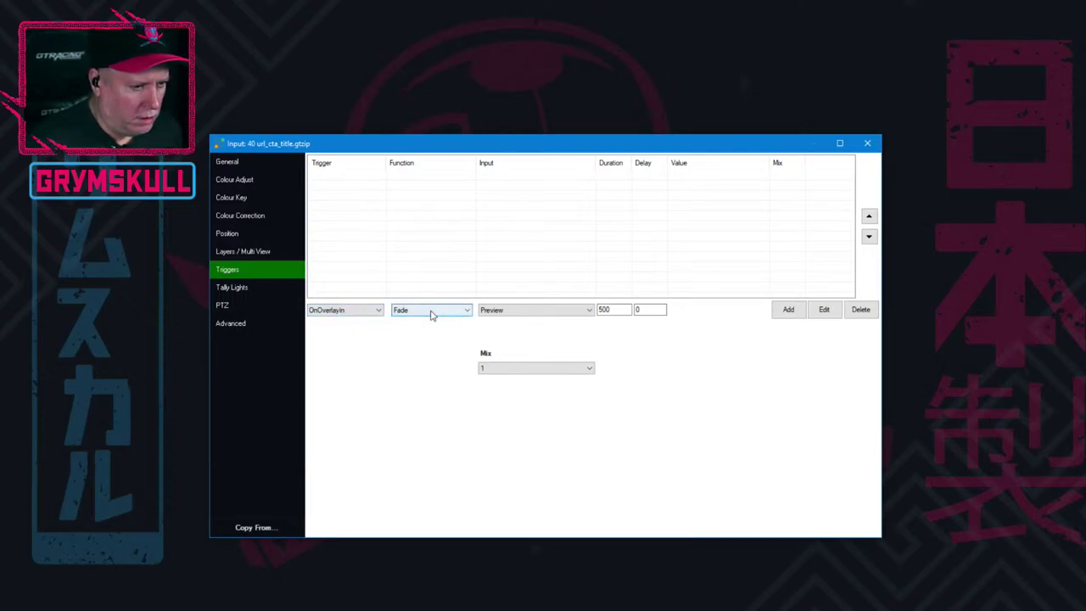
Search all functions for "overlay" and assign OverlayInput2Out as the trigger's function.
{"action": "left_click", "coordinate": [431, 311]}
{"action": "left_click", "coordinate": [514, 337]}
{"action": "type", "text": "ove"}
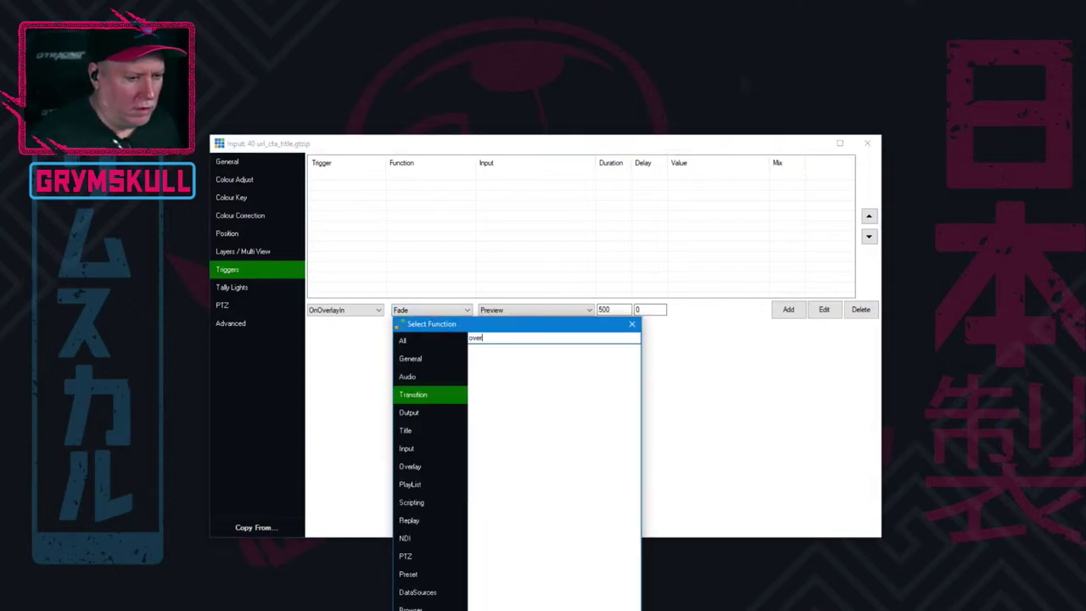
{"action": "key", "text": "BackSpace"}
{"action": "left_click", "coordinate": [437, 339]}
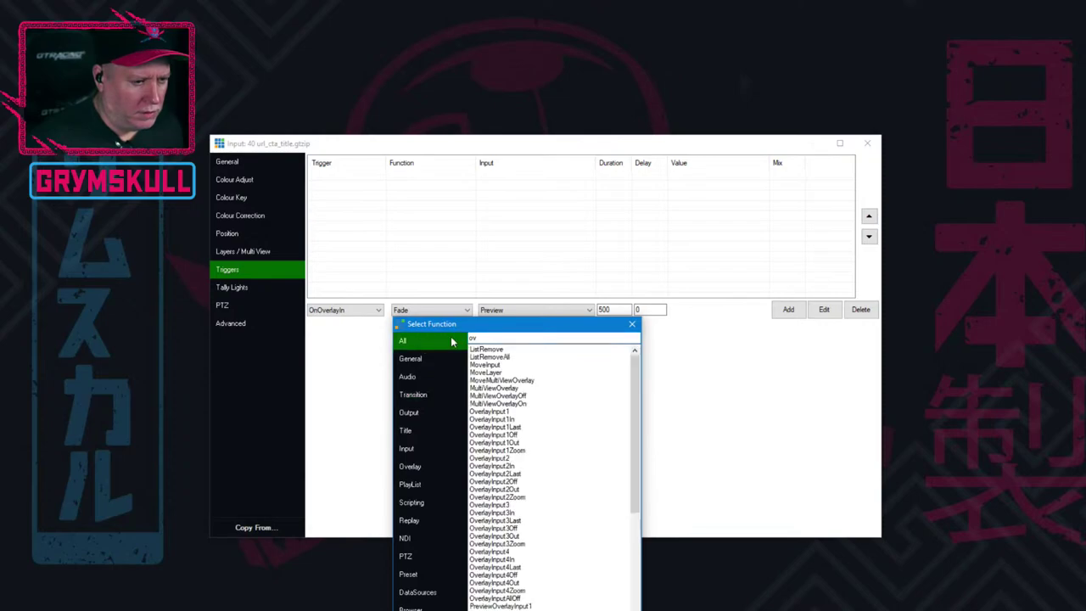
{"action": "left_click", "coordinate": [520, 338]}
{"action": "type", "text": "lay"}
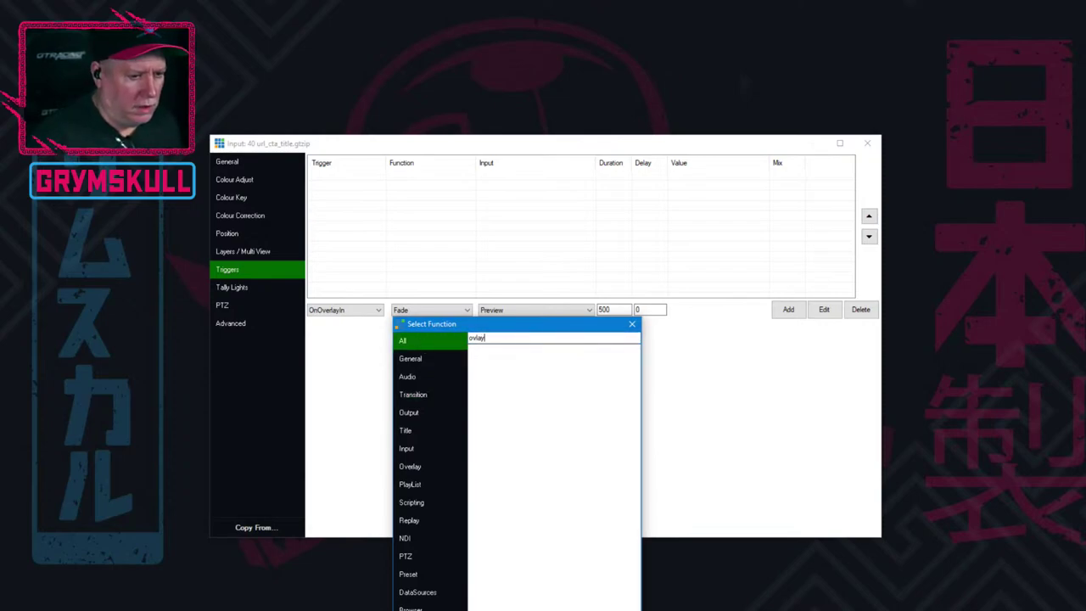
{"action": "key", "text": "BackSpace"}
{"action": "key", "text": "BackSpace"}
{"action": "key", "text": "BackSpace"}
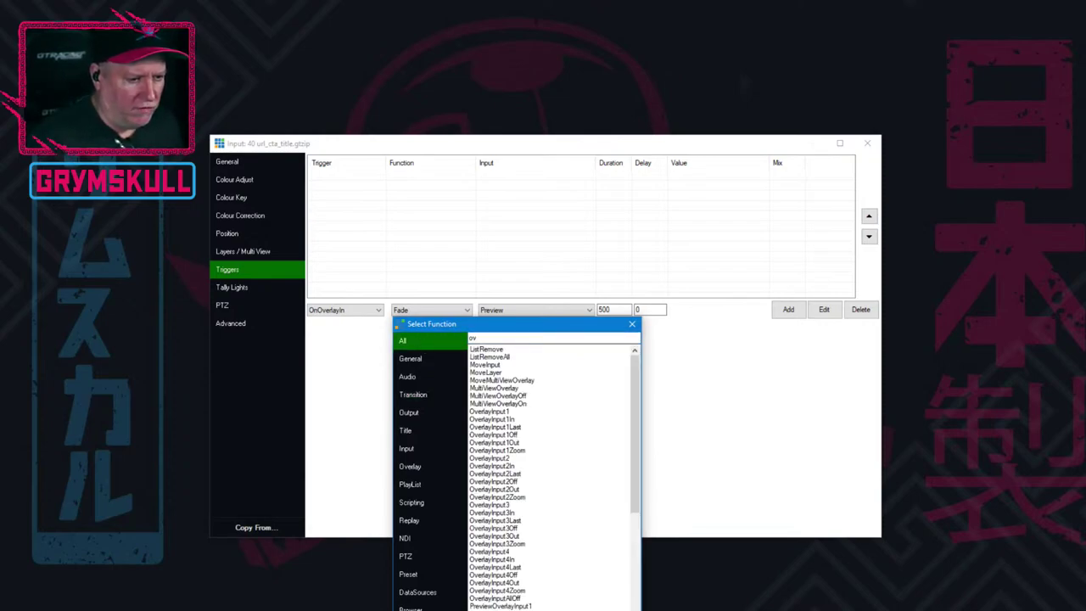
{"action": "type", "text": "erlay"}
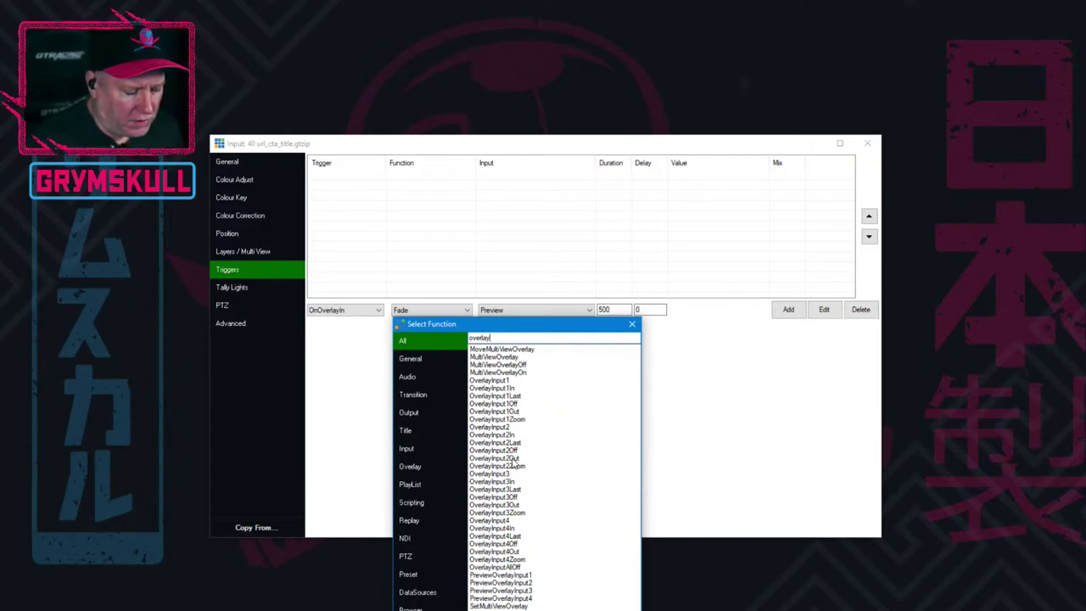
{"action": "double_click", "coordinate": [511, 459]}
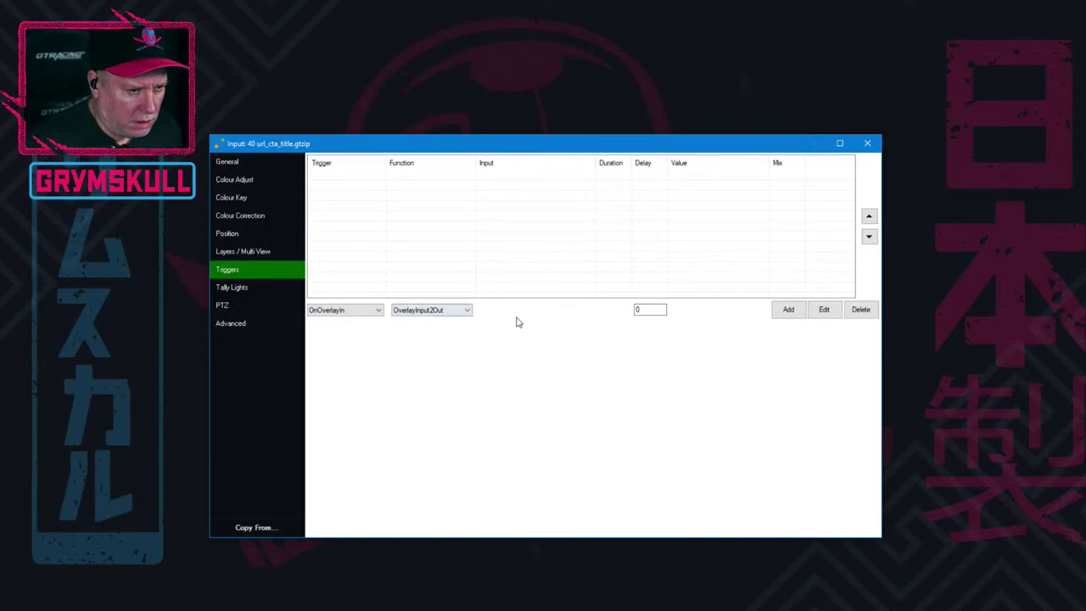
Set the trigger's delay to 15000, add it to the url_cta_title.gtzip input and close the input settings.
{"action": "left_click", "coordinate": [652, 308]}
{"action": "double_click", "coordinate": [651, 309]}
{"action": "type", "text": "15000"}
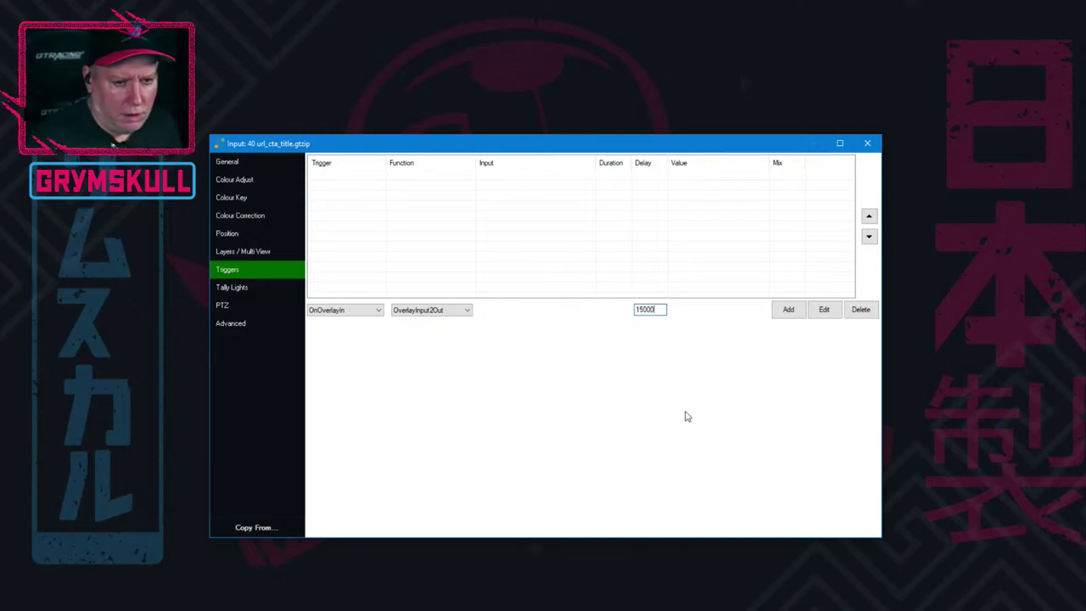
{"action": "left_click", "coordinate": [788, 310]}
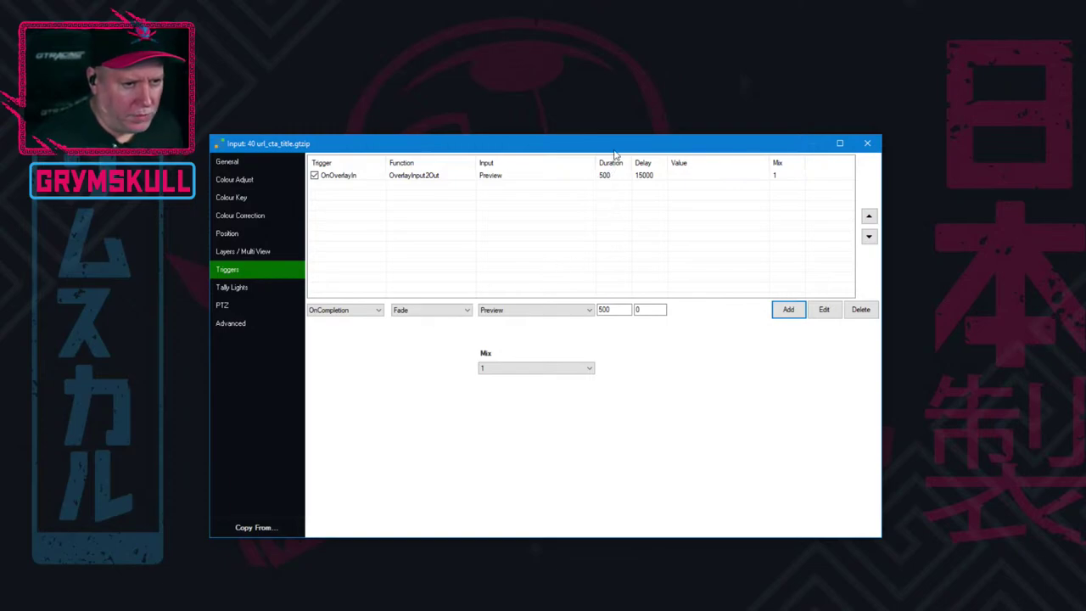
{"action": "left_click_drag", "start_coordinate": [549, 150], "coordinate": [540, 124]}
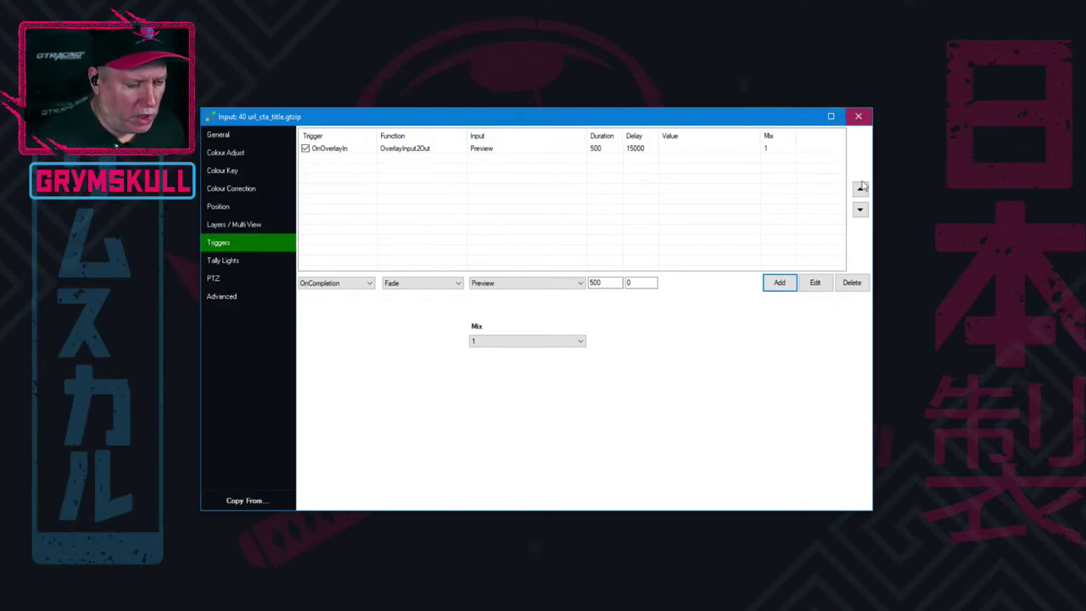
{"action": "left_click", "coordinate": [859, 117]}
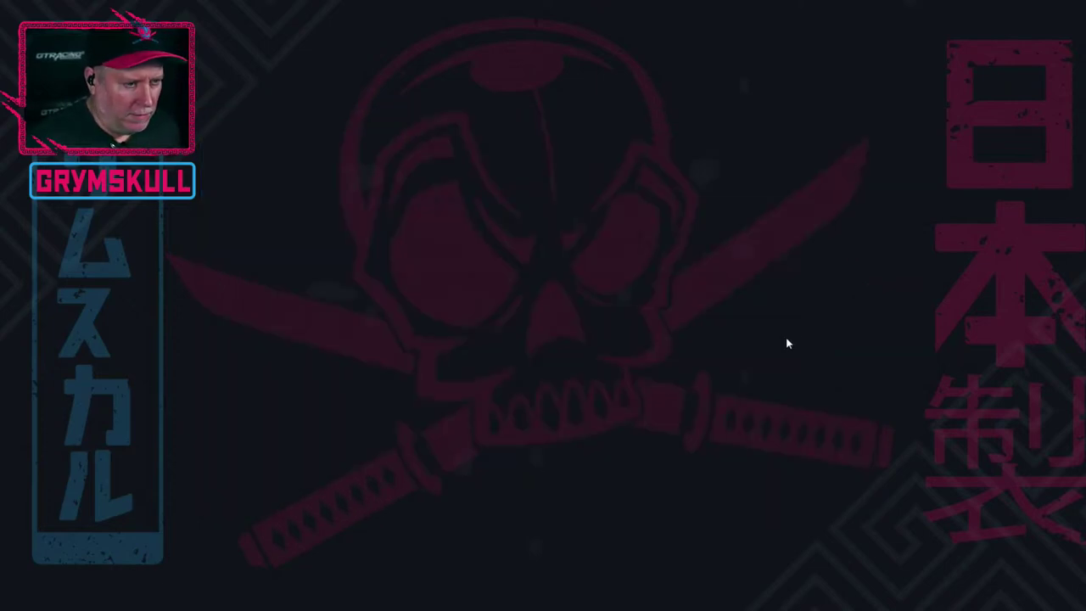
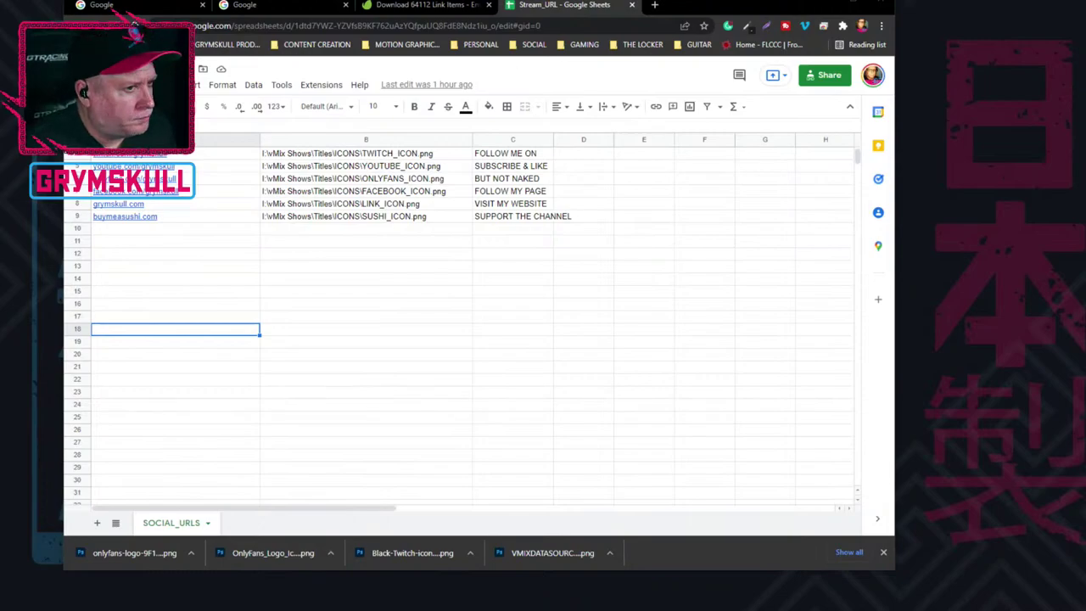
Bring the Stream_URL spreadsheet fully into view and review its URL, ICON and ACTION columns from the header row.
{"action": "left_click_drag", "start_coordinate": [706, 10], "coordinate": [867, 12]}
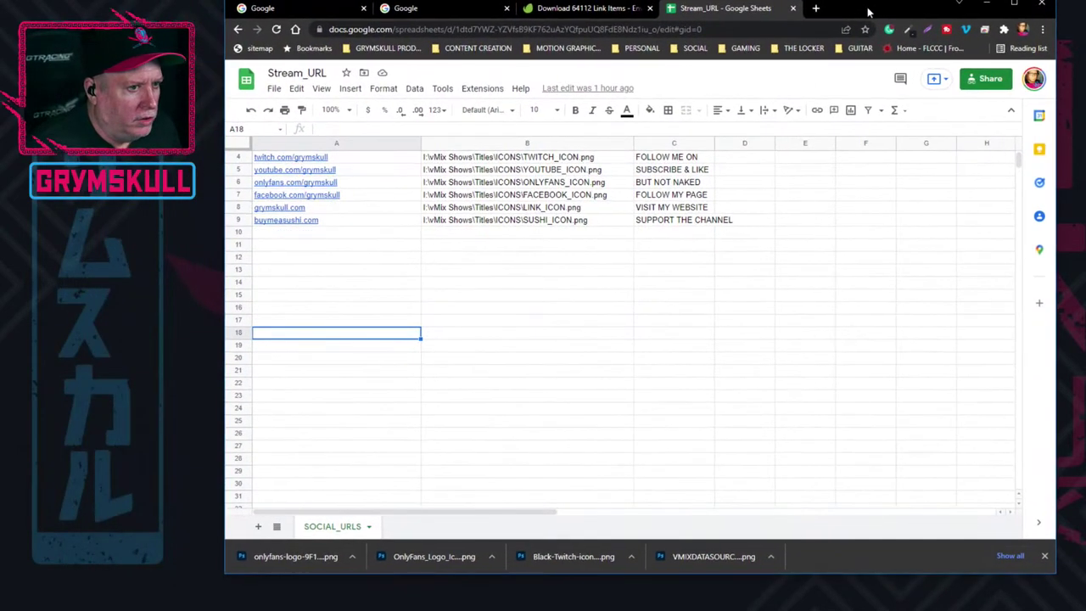
{"action": "scroll", "coordinate": [410, 269], "scroll_direction": "up", "scroll_amount": 1}
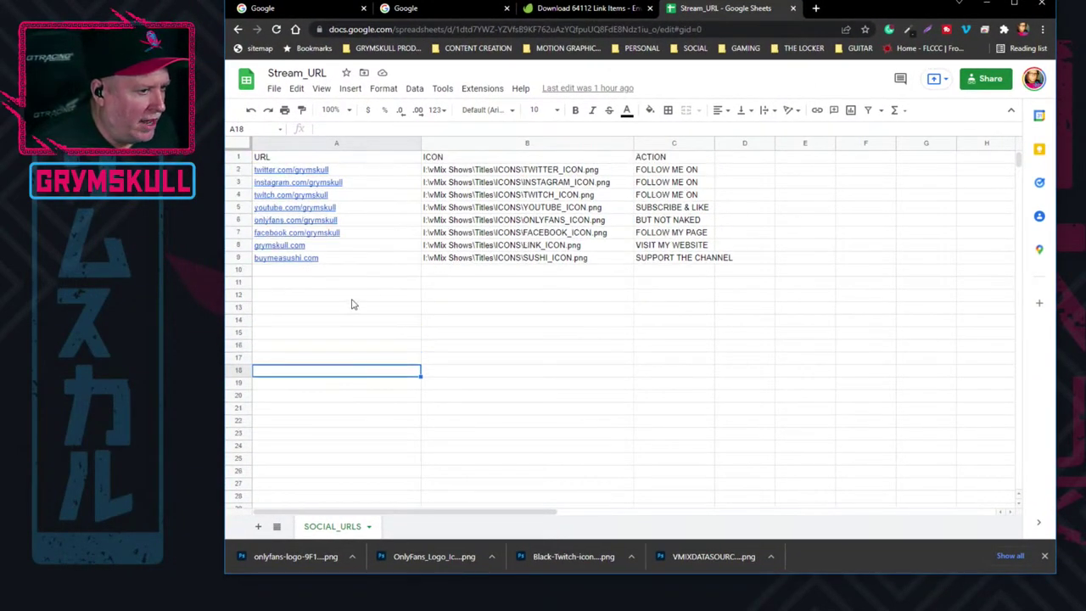
{"action": "left_click", "coordinate": [286, 161]}
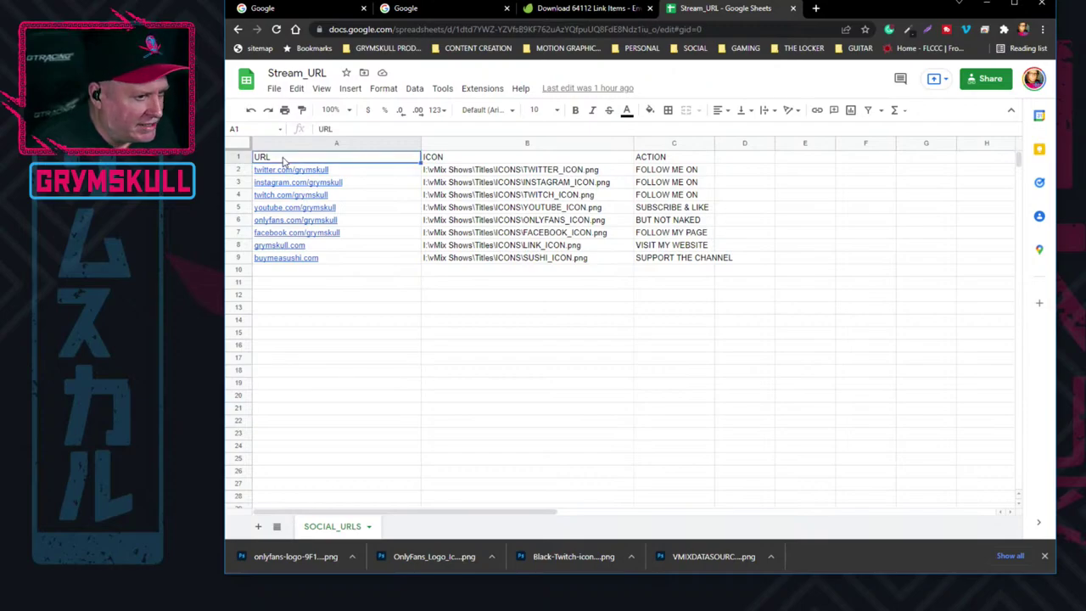
{"action": "left_click", "coordinate": [495, 161]}
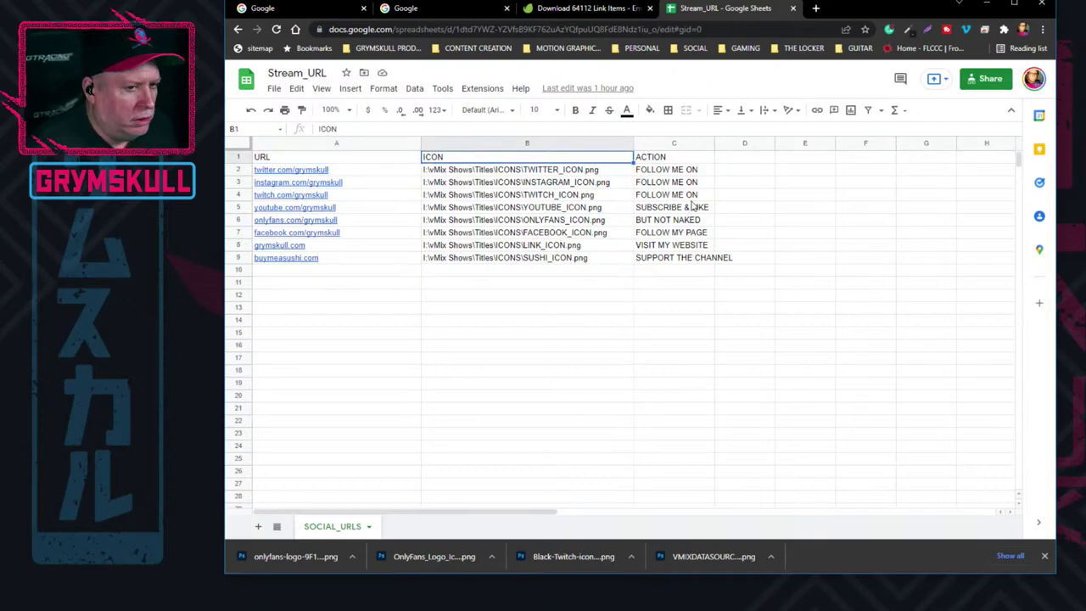
{"action": "left_click", "coordinate": [676, 143]}
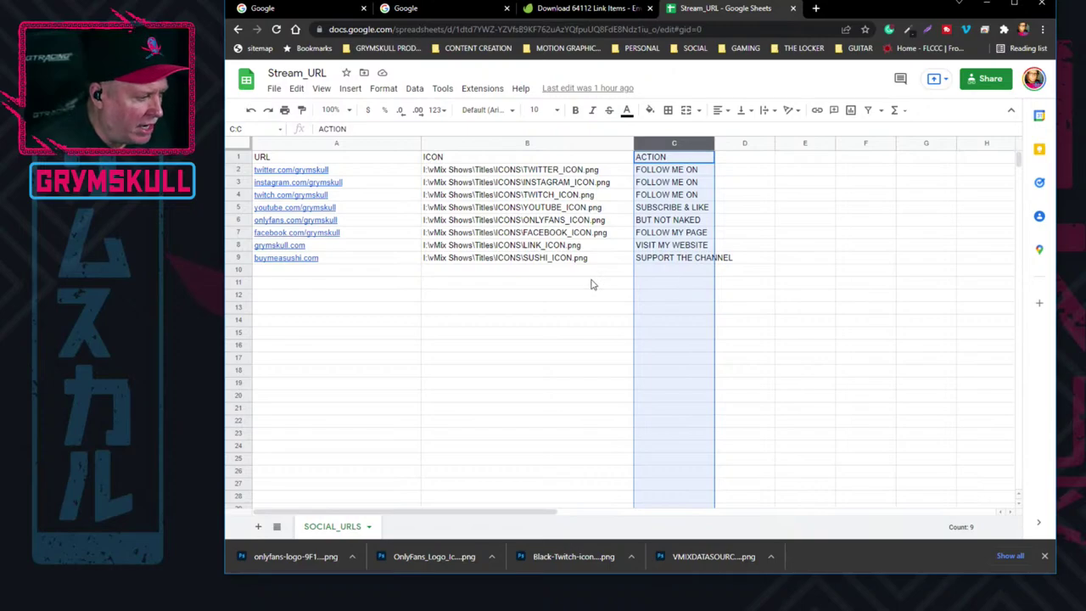
{"action": "left_click", "coordinate": [352, 272]}
{"action": "left_click", "coordinate": [358, 386]}
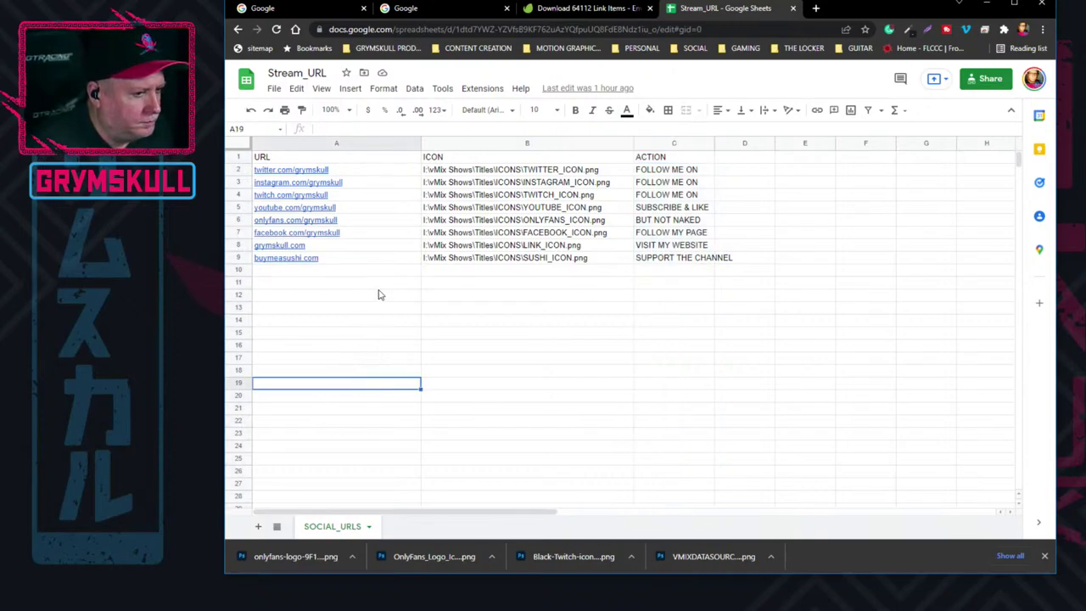
Examine the empty row 10 below the buymeasushi.com entry across the URL, ICON and ACTION columns.
{"action": "left_click", "coordinate": [380, 271]}
{"action": "left_click", "coordinate": [383, 289]}
{"action": "left_click", "coordinate": [388, 274]}
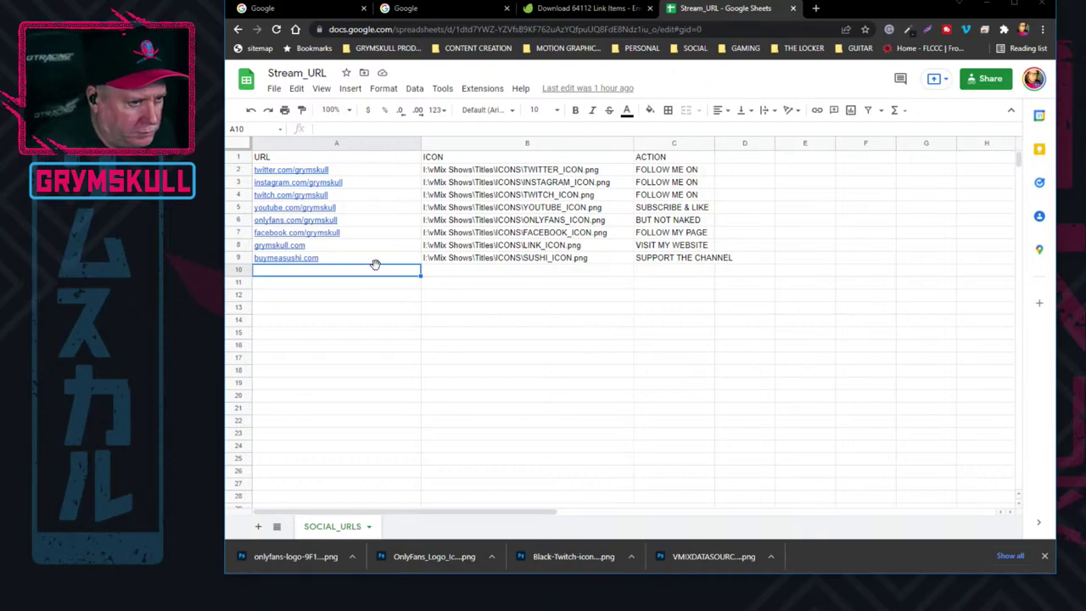
{"action": "left_click", "coordinate": [455, 273]}
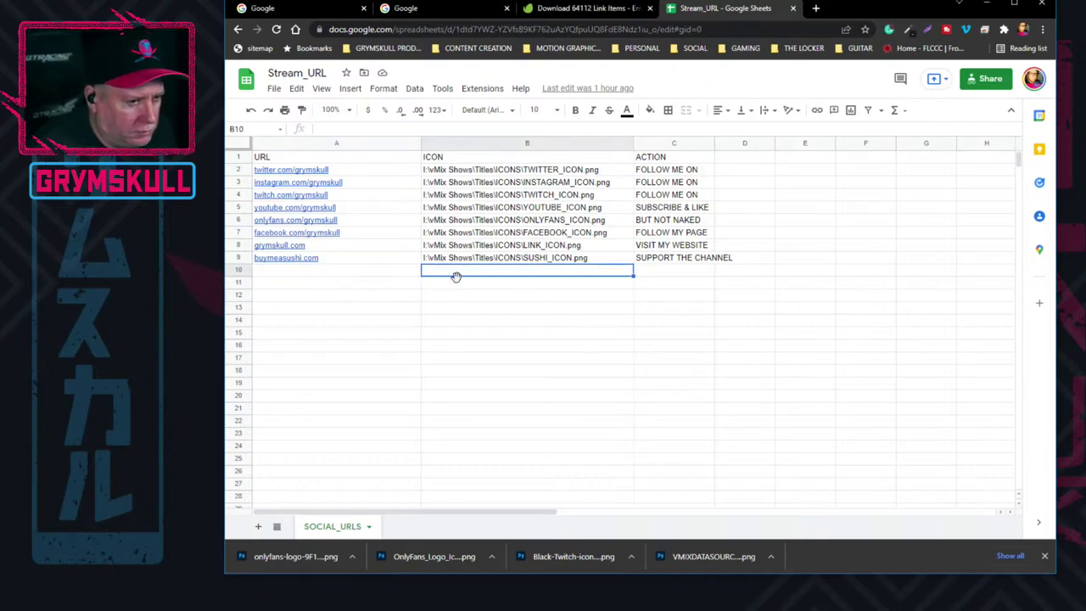
{"action": "left_click", "coordinate": [383, 273]}
{"action": "left_click", "coordinate": [300, 285]}
{"action": "left_click", "coordinate": [304, 271]}
{"action": "left_click", "coordinate": [495, 275]}
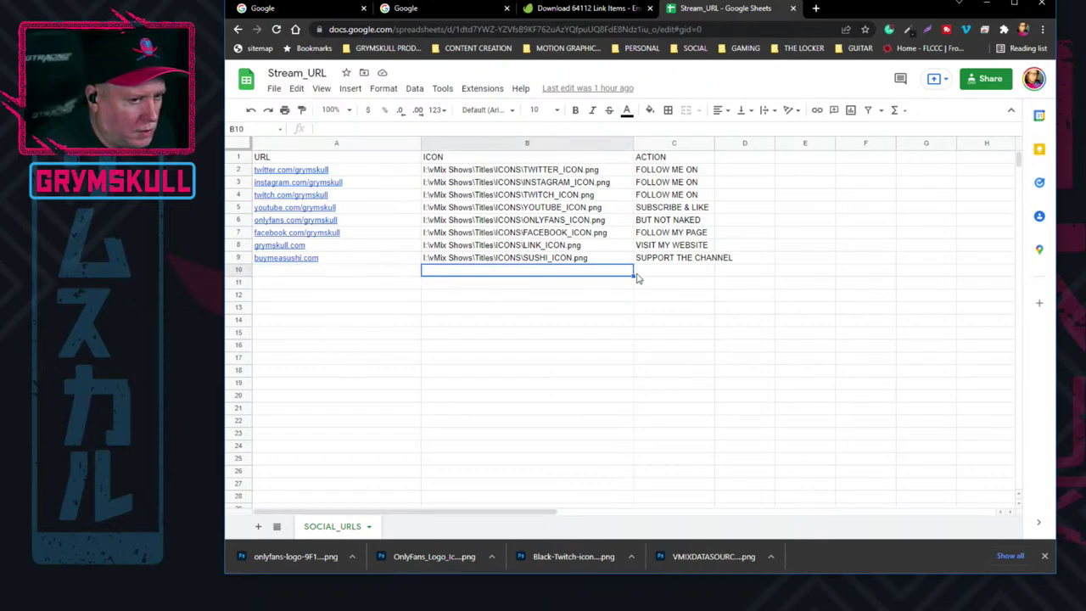
{"action": "left_click", "coordinate": [650, 275]}
{"action": "left_click", "coordinate": [568, 274]}
{"action": "left_click", "coordinate": [372, 275]}
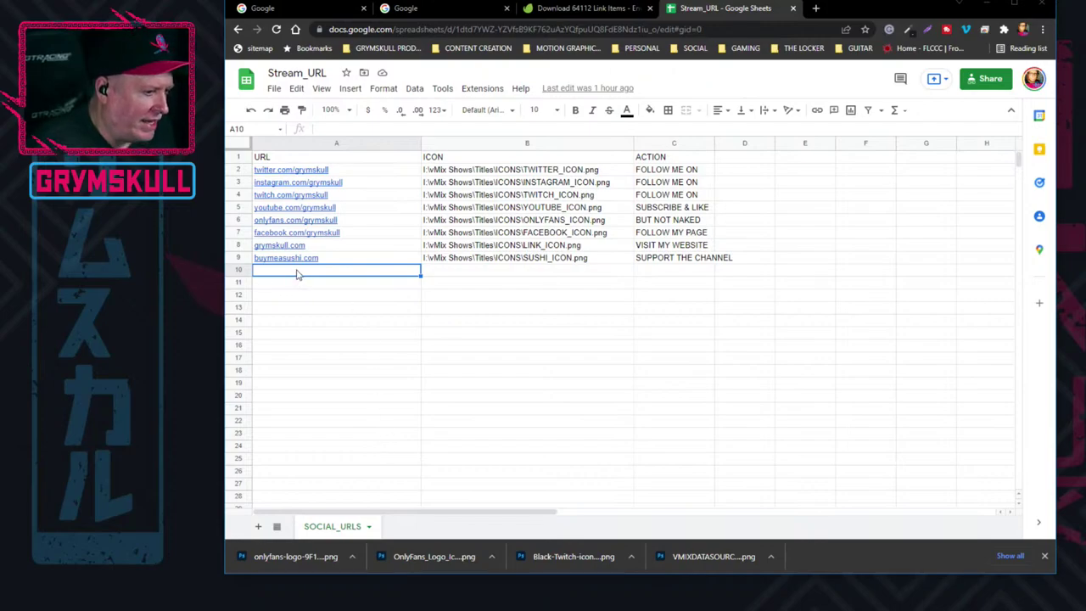
Go over the blank ICON, ACTION and URL cells beneath the last social entry in the sheet.
{"action": "left_click", "coordinate": [456, 271]}
{"action": "left_click", "coordinate": [660, 273]}
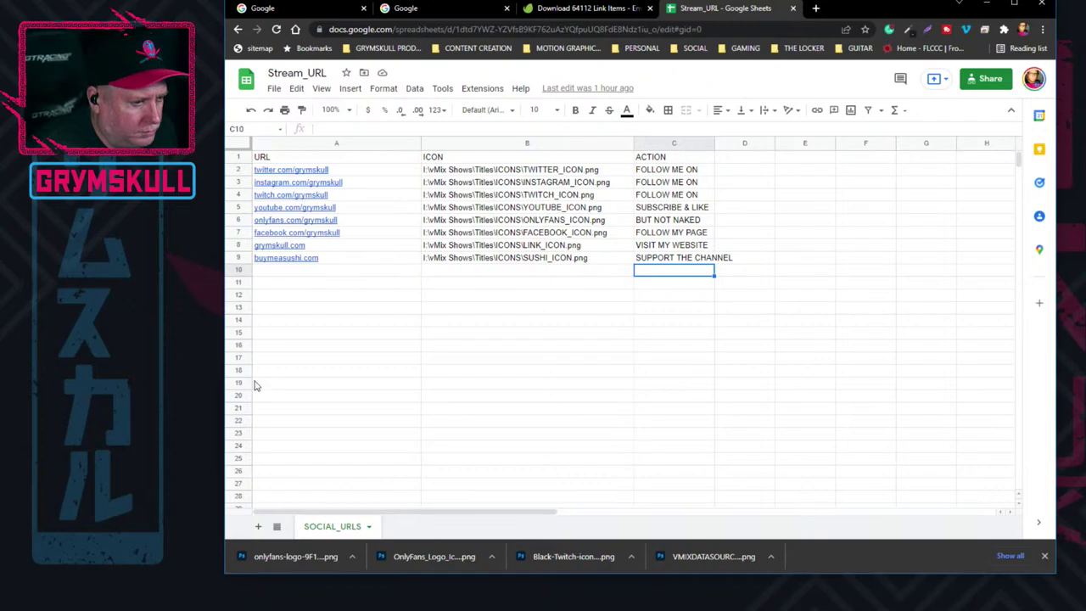
{"action": "left_click", "coordinate": [339, 274]}
{"action": "left_click", "coordinate": [546, 280]}
{"action": "left_click", "coordinate": [653, 273]}
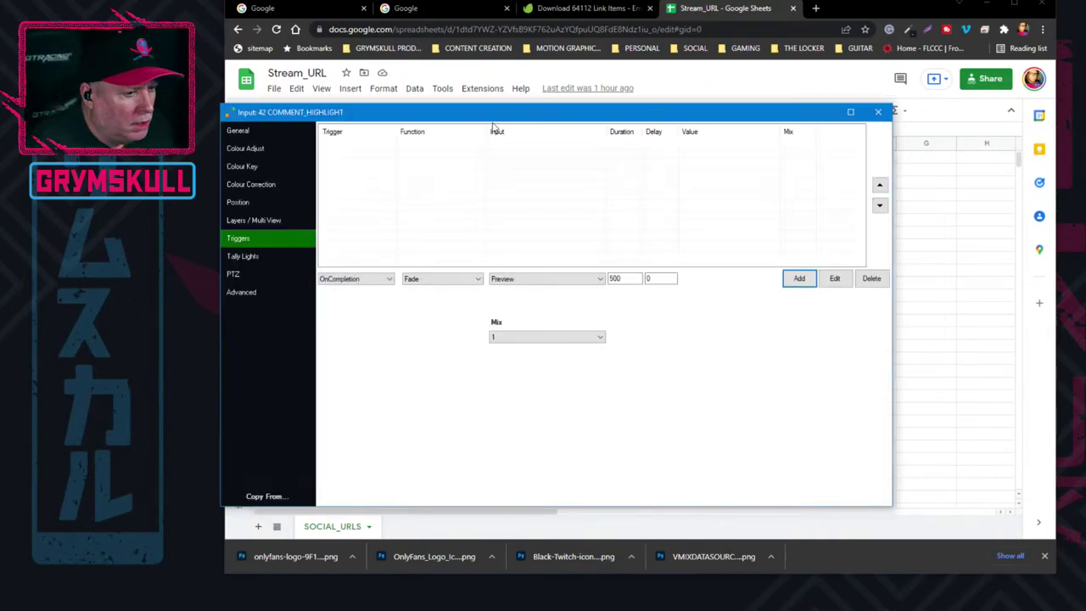
Configure a new trigger for the COMMENT_HIGHLIGHT input as OnOverlayIn with the OverlayInput2Out function from the overlay category.
{"action": "left_click", "coordinate": [351, 280]}
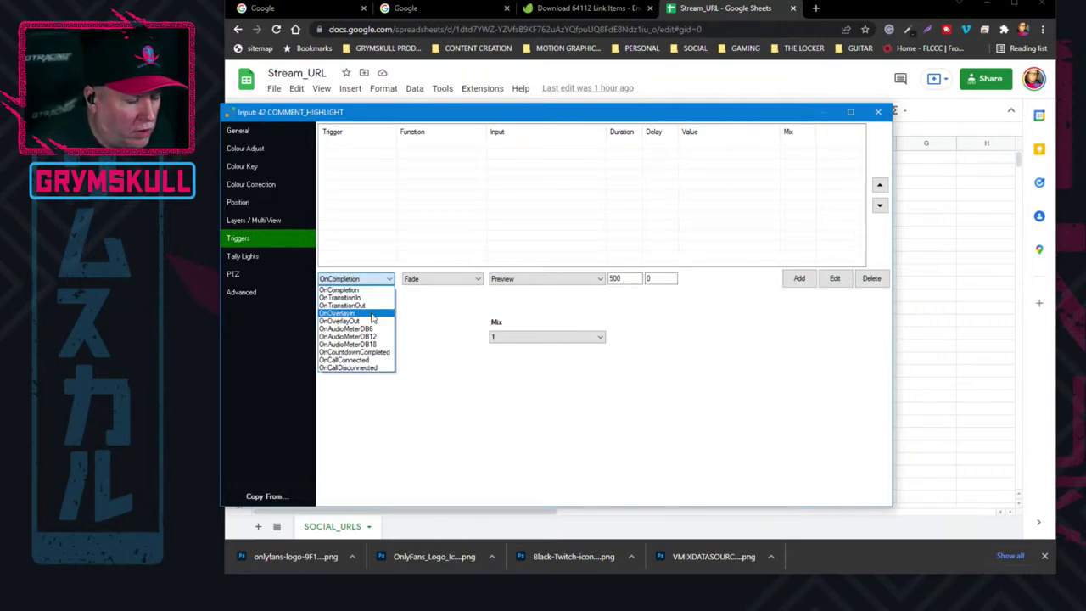
{"action": "left_click", "coordinate": [372, 315]}
{"action": "left_click", "coordinate": [447, 280]}
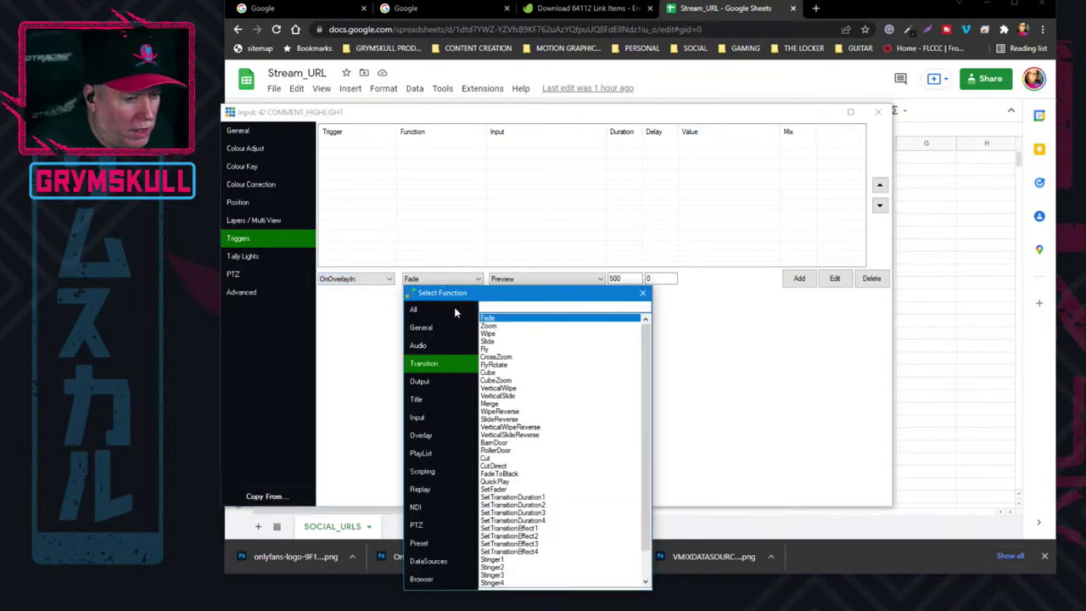
{"action": "left_click", "coordinate": [437, 314]}
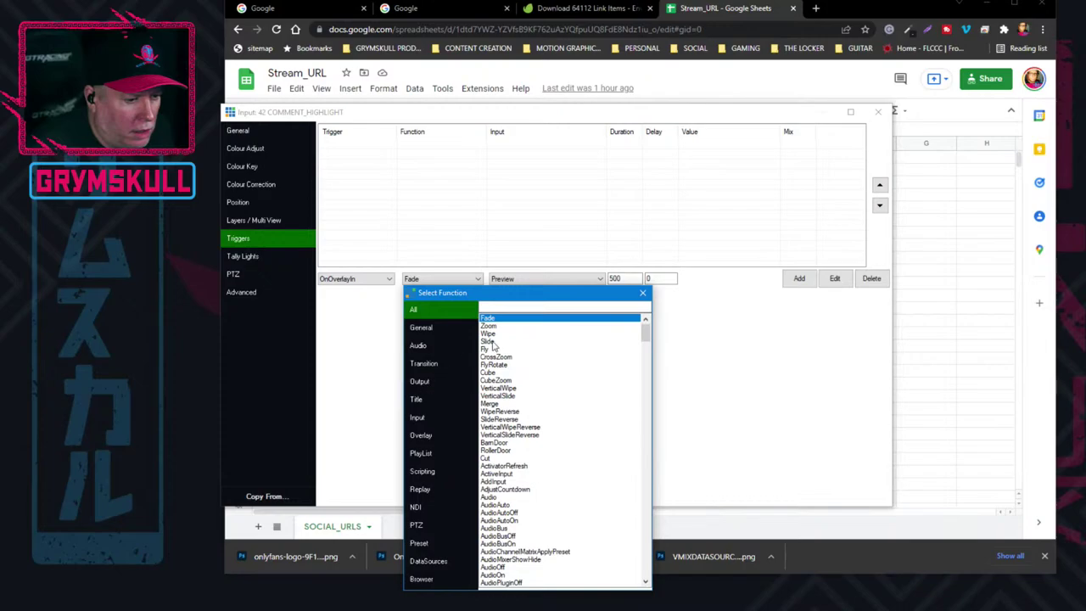
{"action": "left_click", "coordinate": [458, 438]}
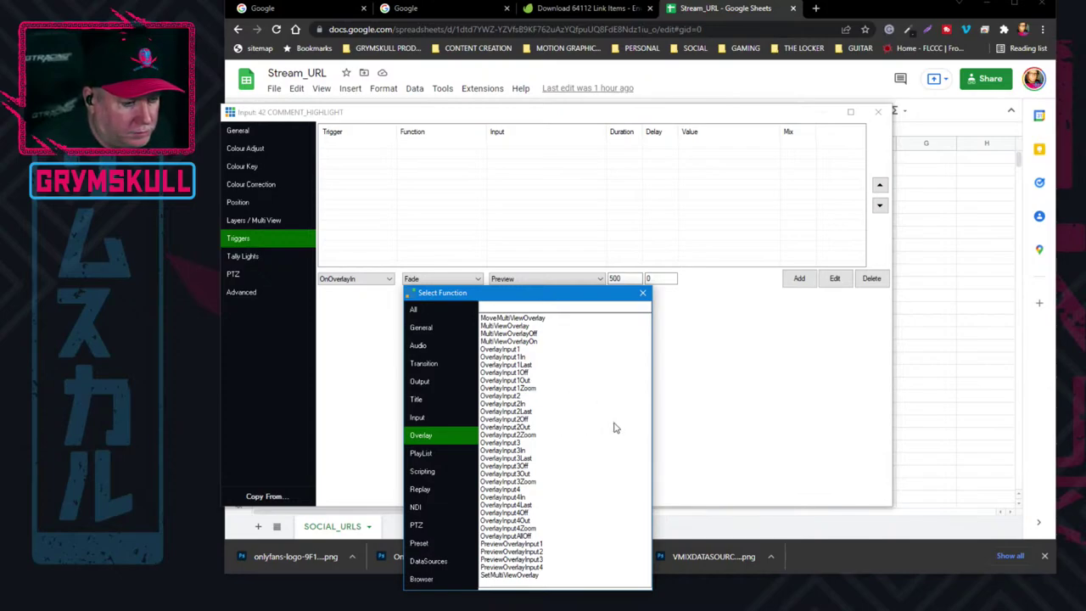
{"action": "double_click", "coordinate": [531, 427]}
Set the trigger's delay to 30000, add it to the COMMENT_HIGHLIGHT input and close the input settings.
{"action": "double_click", "coordinate": [668, 278]}
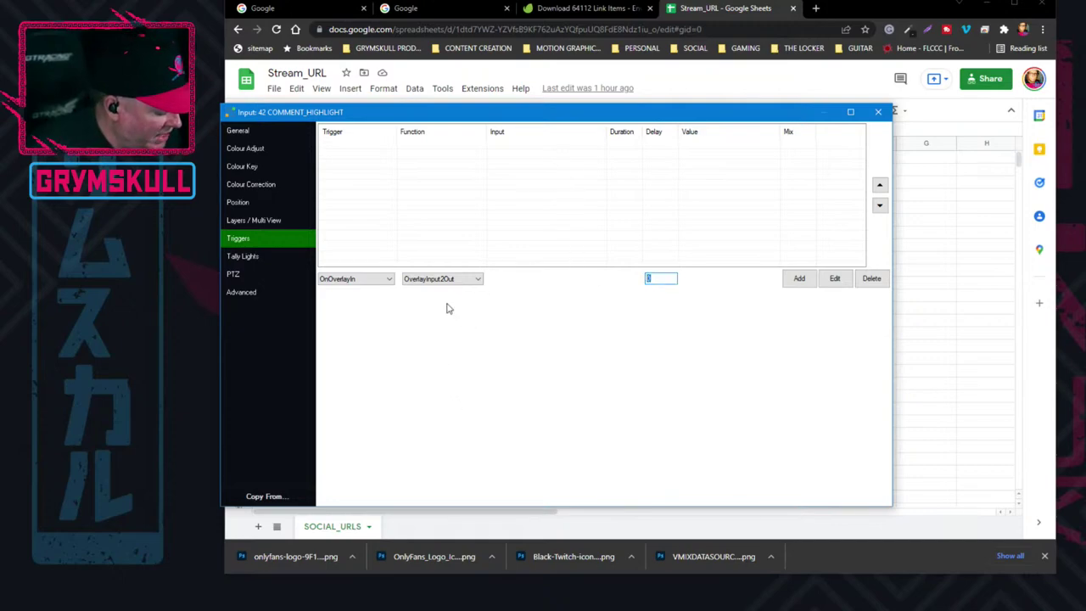
{"action": "type", "text": "30000"}
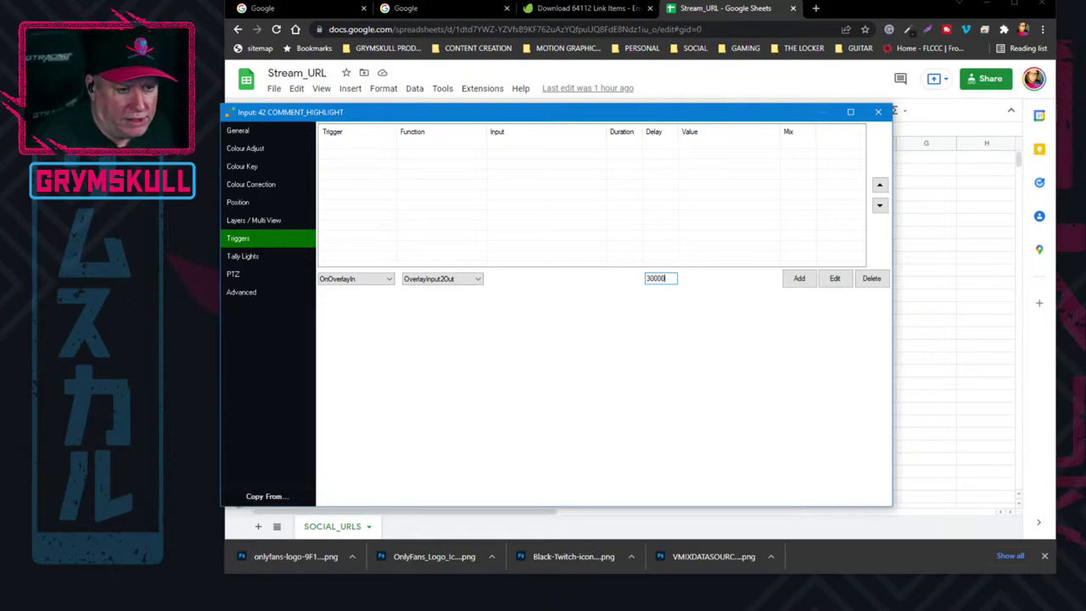
{"action": "left_click", "coordinate": [806, 287]}
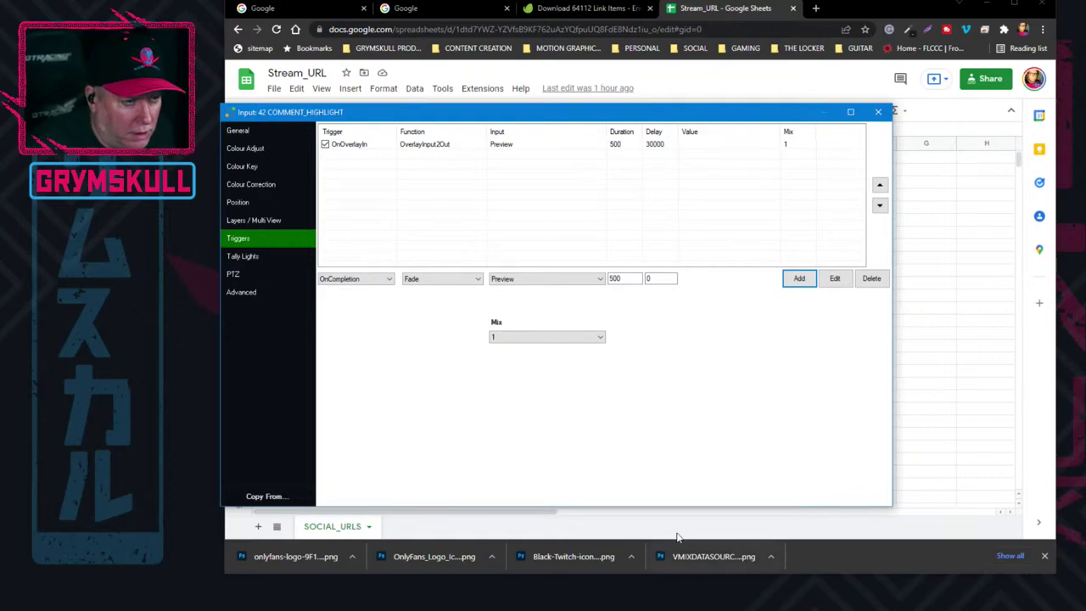
{"action": "left_click", "coordinate": [879, 111]}
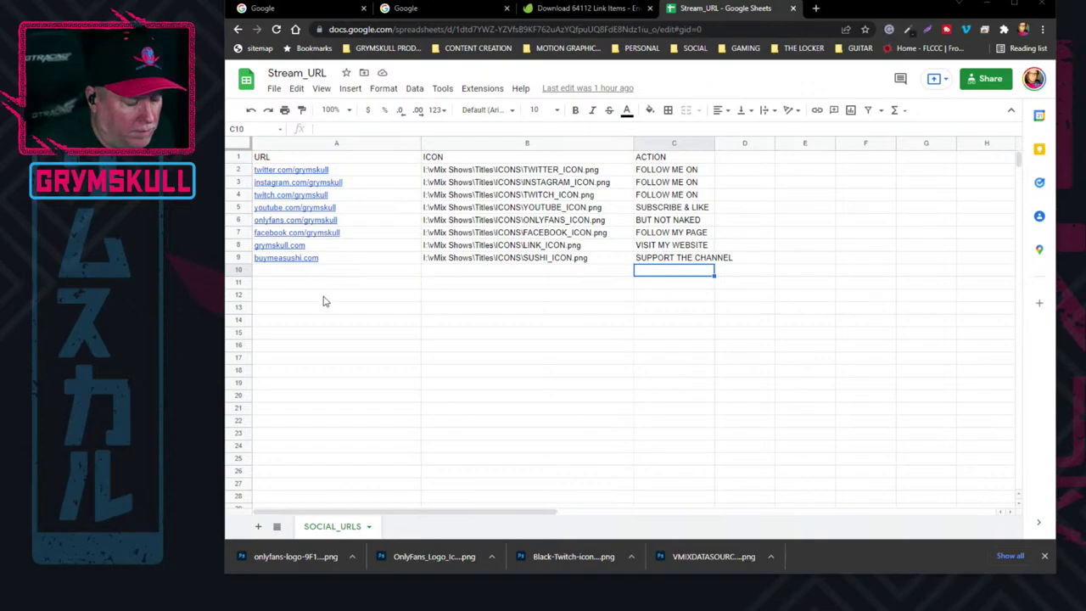
Reopen the COMMENT_HIGHLIGHT input's triggers and recheck the function and delay of its OnOverlayIn trigger.
{"action": "mouse_move", "coordinate": [295, 207]}
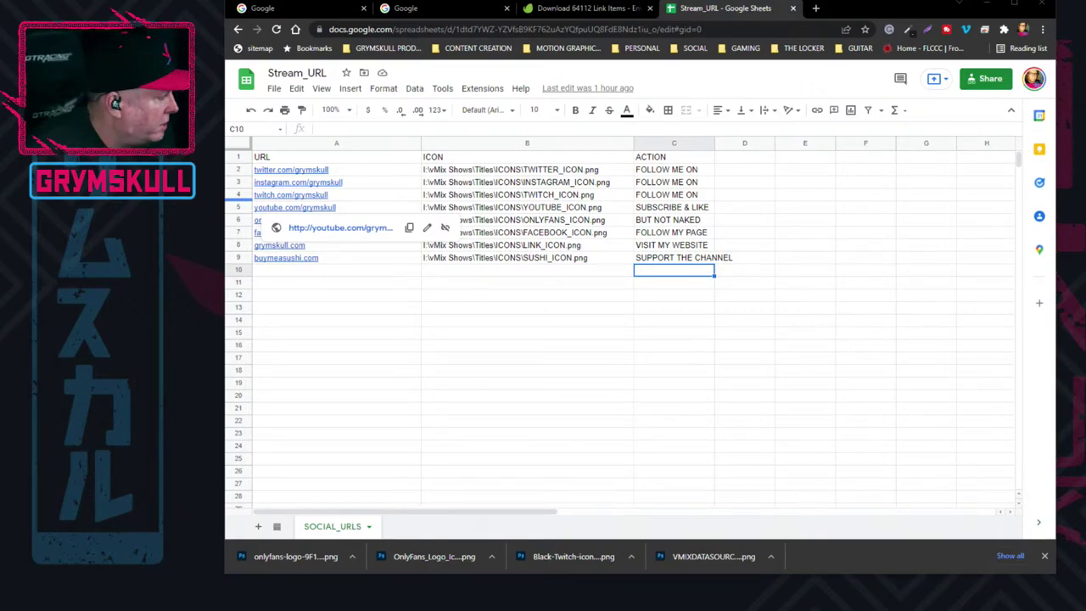
{"action": "key", "text": "alt+Tab"}
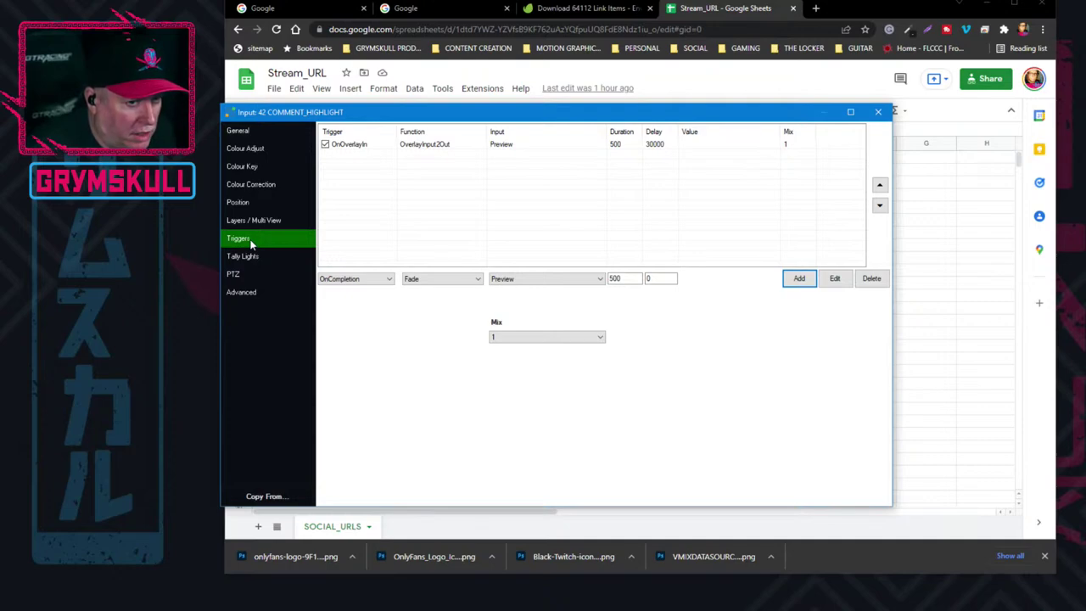
{"action": "left_click", "coordinate": [543, 279]}
{"action": "left_click", "coordinate": [422, 148]}
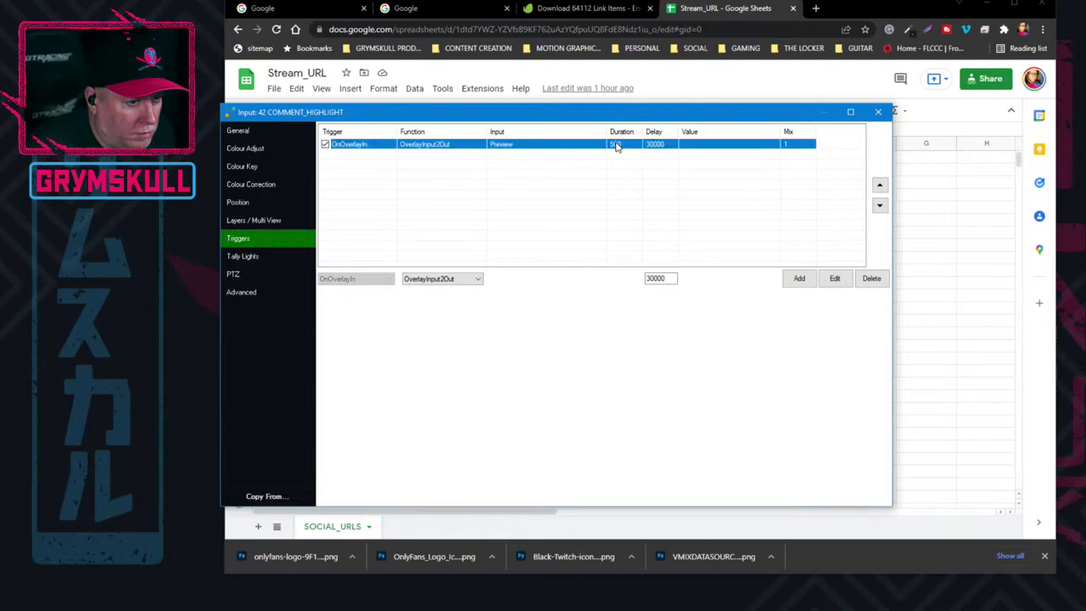
{"action": "left_click", "coordinate": [834, 278]}
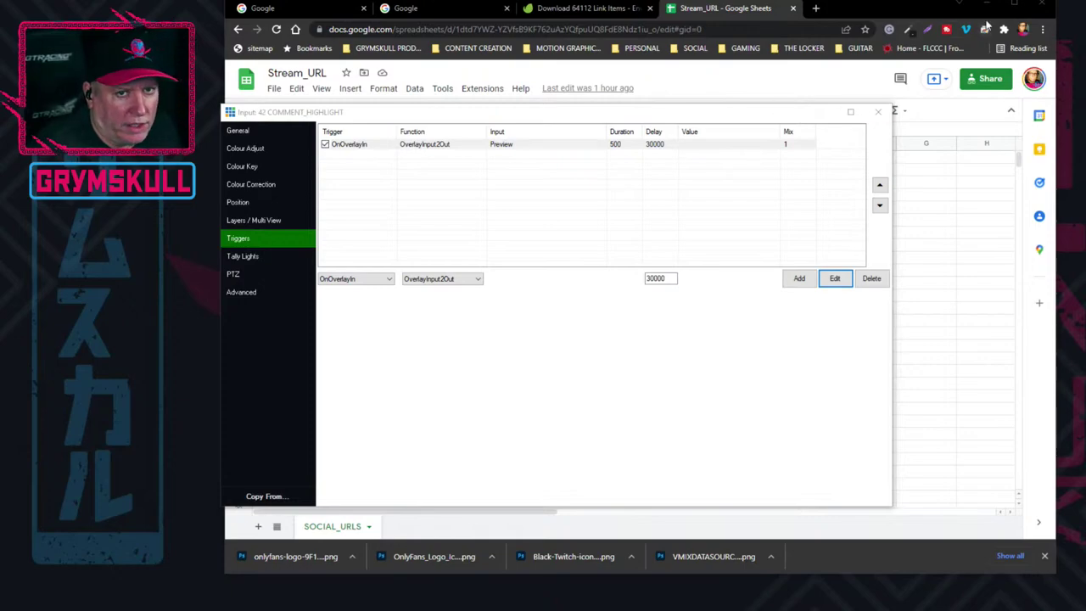
Clear the desktop by minimising the browser and vMix Social windows and closing the COMMENT_HIGHLIGHT input settings.
{"action": "left_click", "coordinate": [990, 5]}
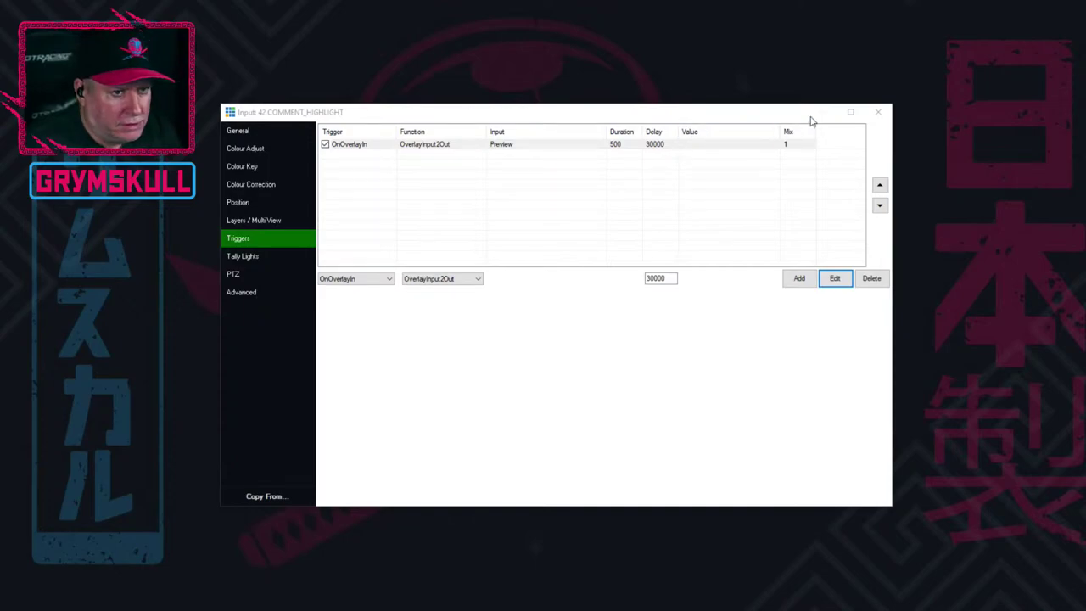
{"action": "left_click", "coordinate": [788, 132]}
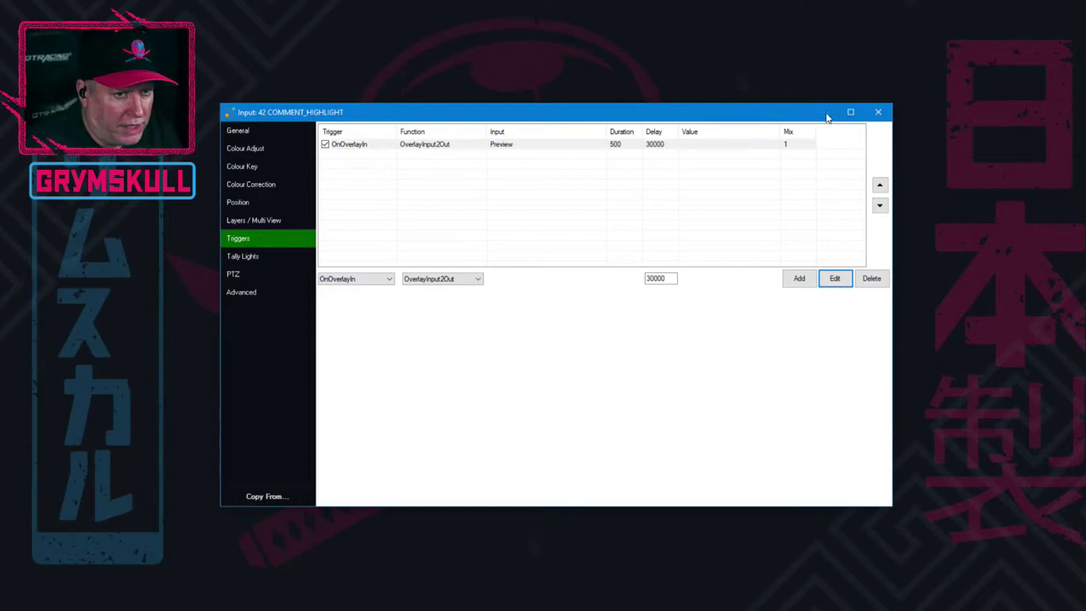
{"action": "left_click", "coordinate": [881, 113]}
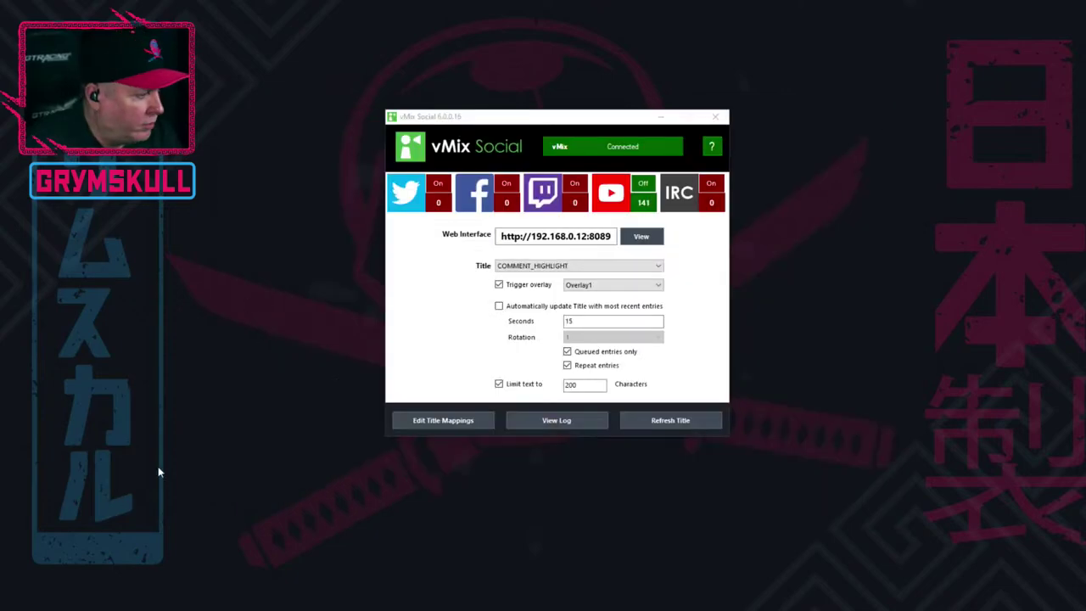
{"action": "left_click", "coordinate": [661, 117]}
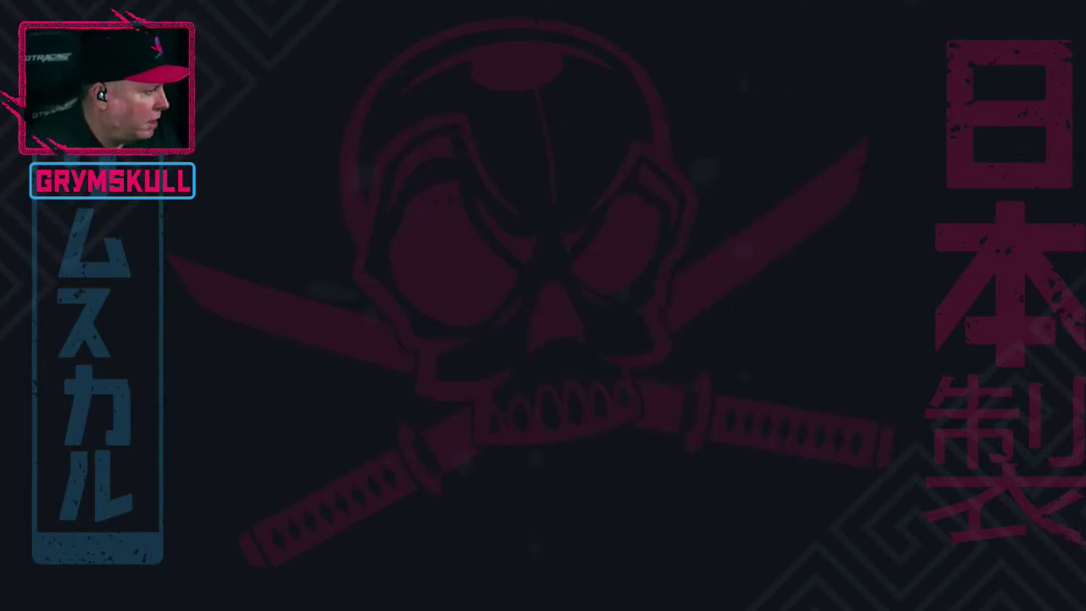
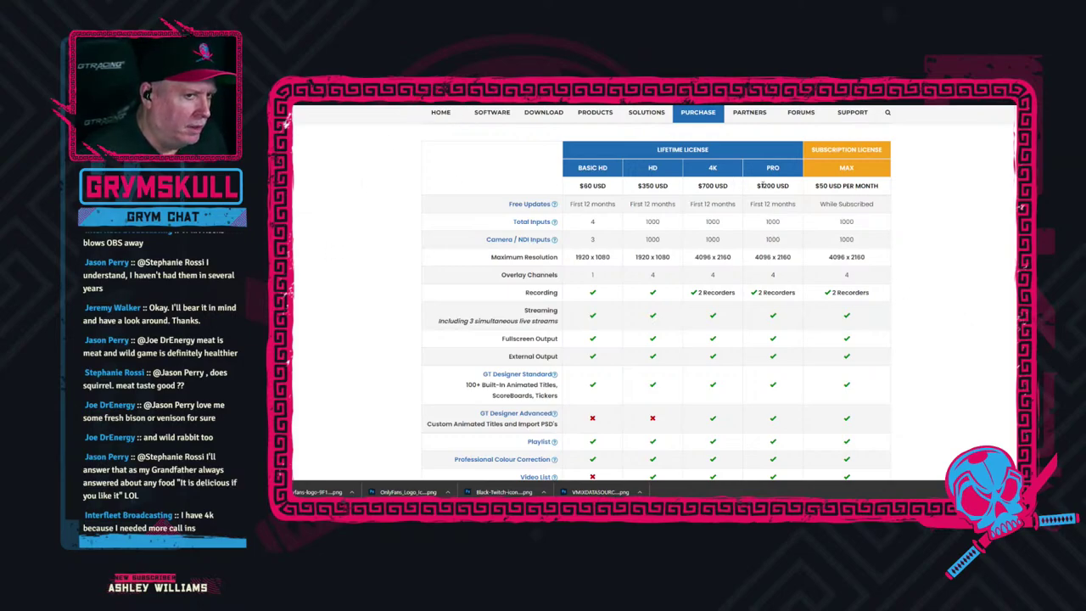
Compare the prices and features of the Basic HD, HD, 4K, Pro and Max licenses in the vMix purchase table.
{"action": "scroll", "coordinate": [395, 228], "scroll_direction": "down", "scroll_amount": 1}
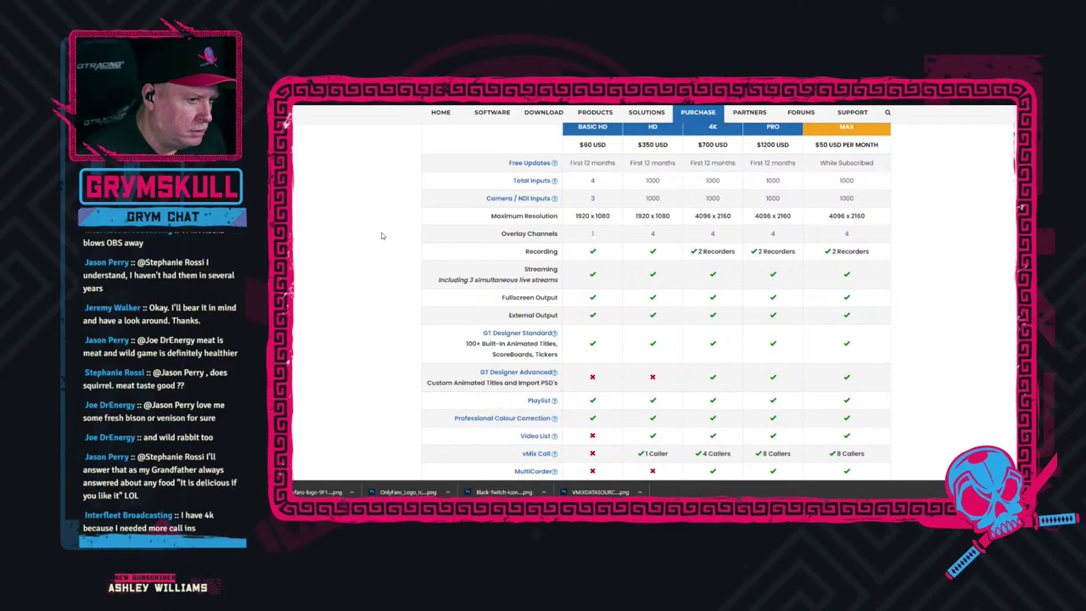
{"action": "scroll", "coordinate": [382, 236], "scroll_direction": "up", "scroll_amount": 1}
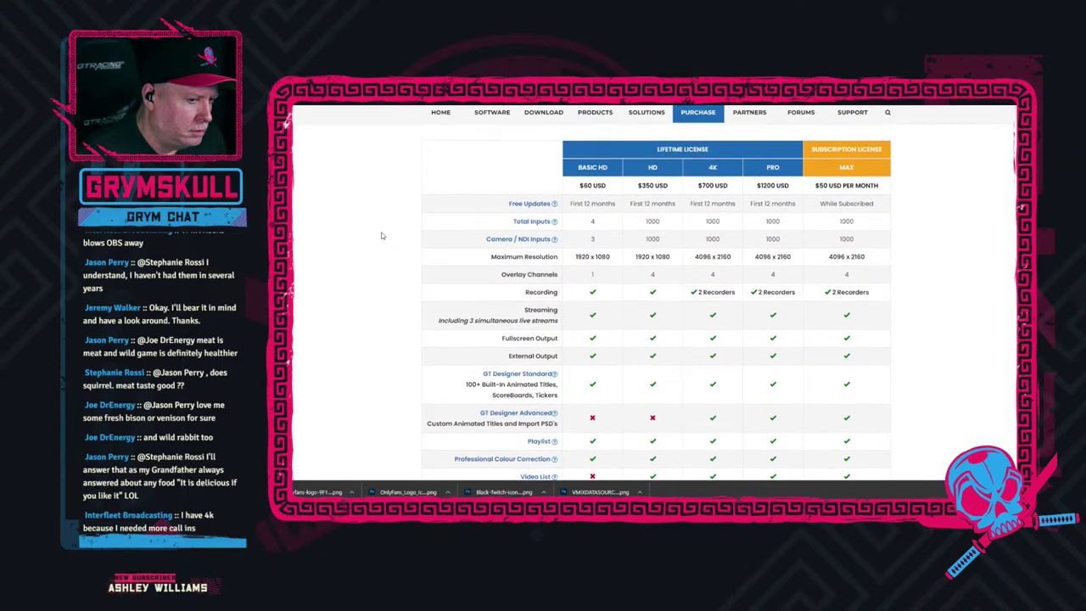
{"action": "scroll", "coordinate": [382, 236], "scroll_direction": "down", "scroll_amount": 1}
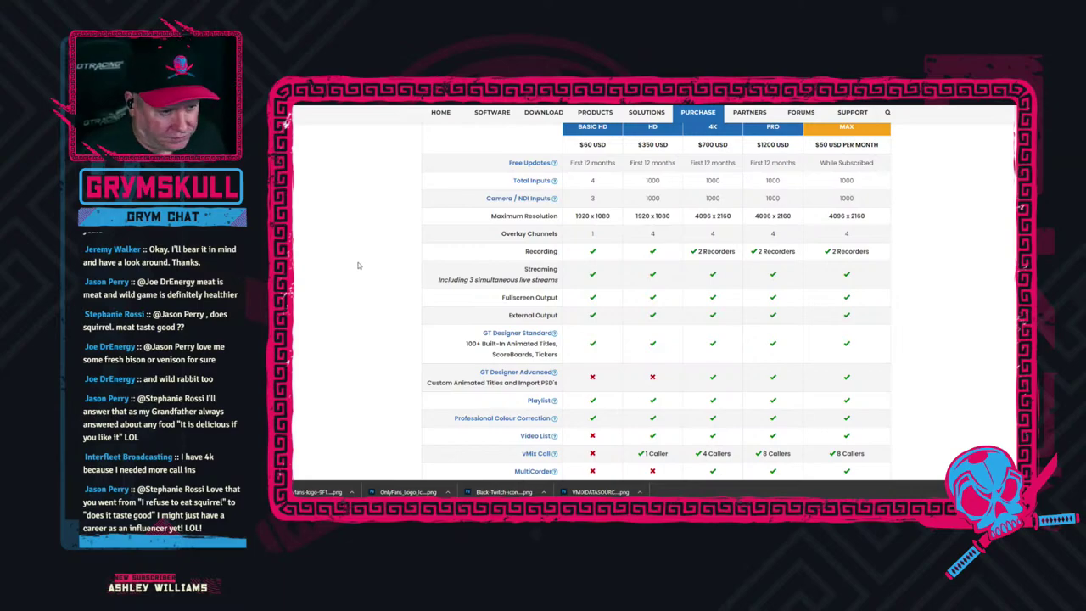
{"action": "scroll", "coordinate": [361, 302], "scroll_direction": "up", "scroll_amount": 1}
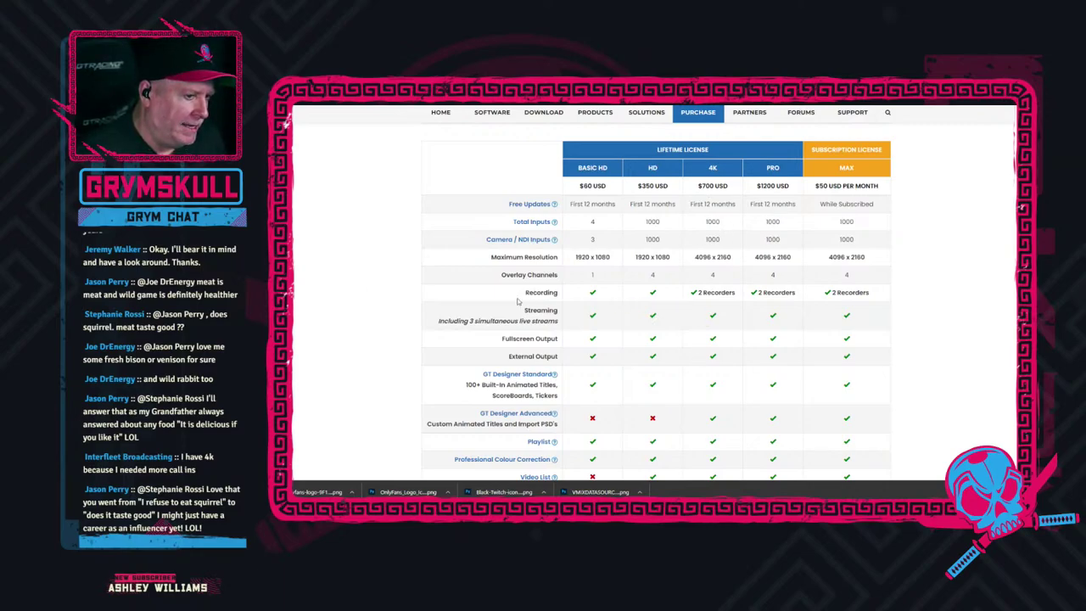
{"action": "scroll", "coordinate": [417, 247], "scroll_direction": "down", "scroll_amount": 1}
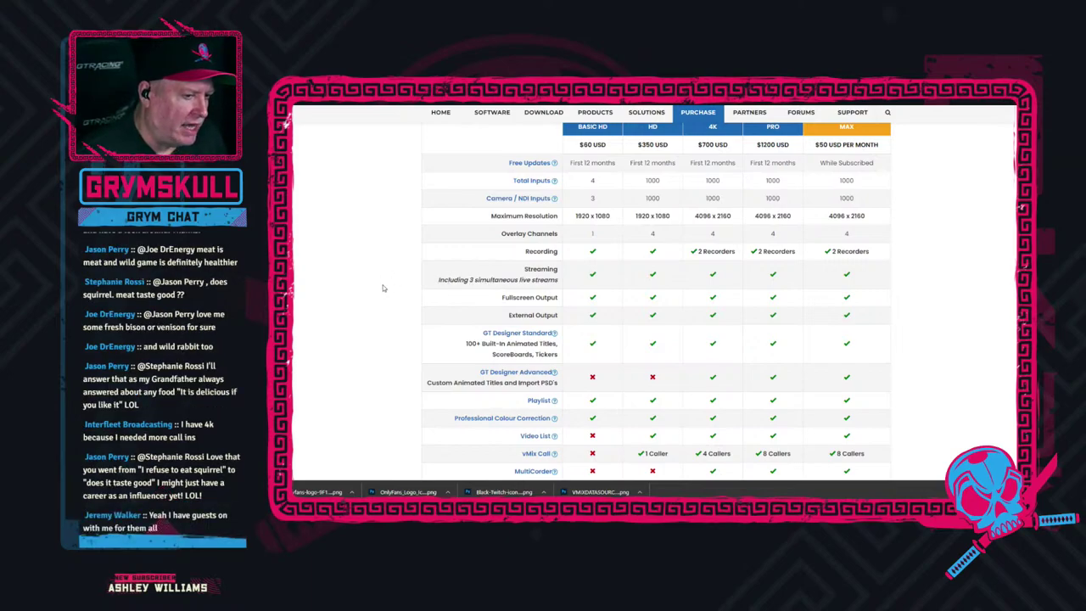
{"action": "scroll", "coordinate": [388, 280], "scroll_direction": "down", "scroll_amount": 1}
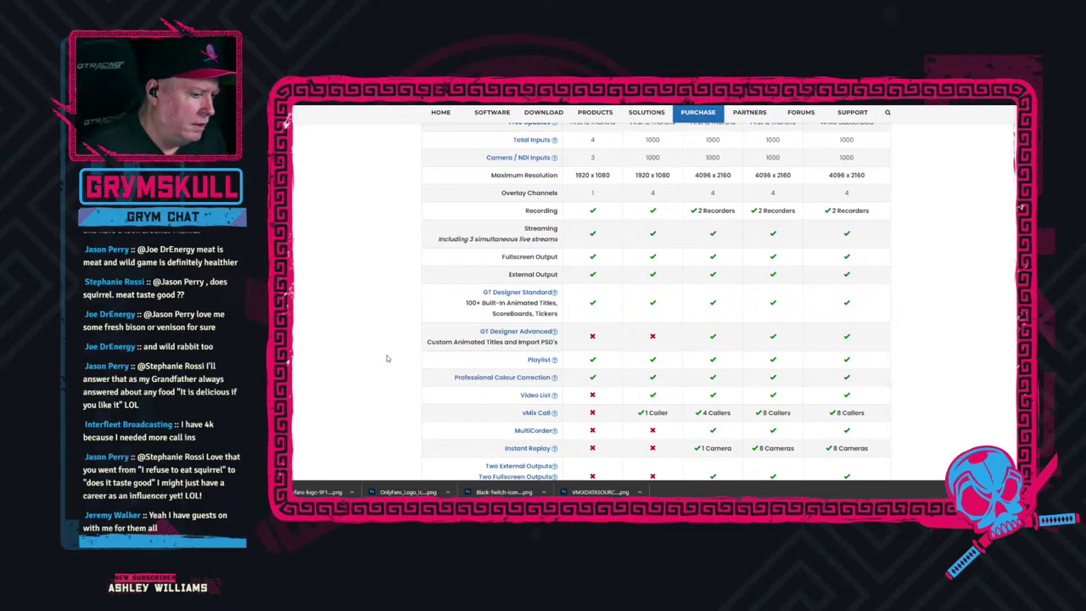
{"action": "scroll", "coordinate": [382, 353], "scroll_direction": "down", "scroll_amount": 1}
{"action": "scroll", "coordinate": [387, 358], "scroll_direction": "up", "scroll_amount": 1}
{"action": "scroll", "coordinate": [387, 358], "scroll_direction": "up", "scroll_amount": 1}
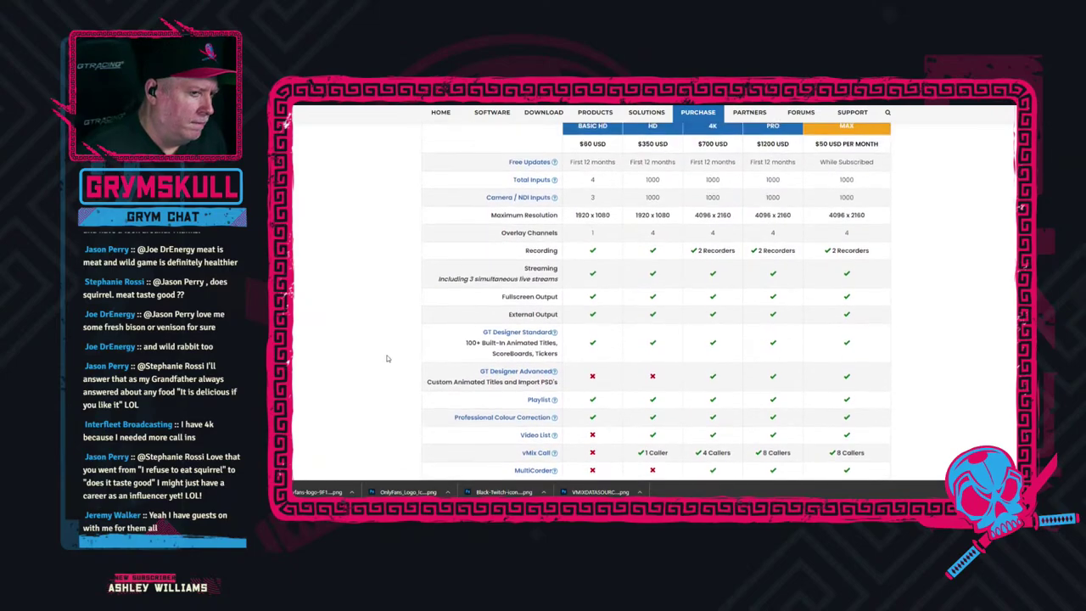
{"action": "scroll", "coordinate": [387, 358], "scroll_direction": "down", "scroll_amount": 1}
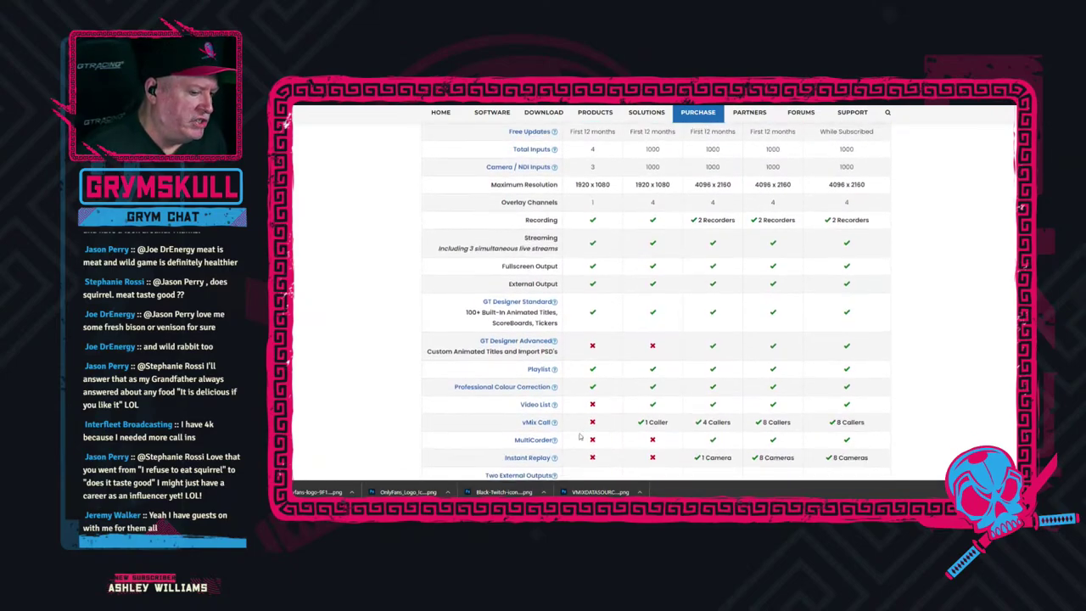
{"action": "scroll", "coordinate": [721, 423], "scroll_direction": "up", "scroll_amount": 3}
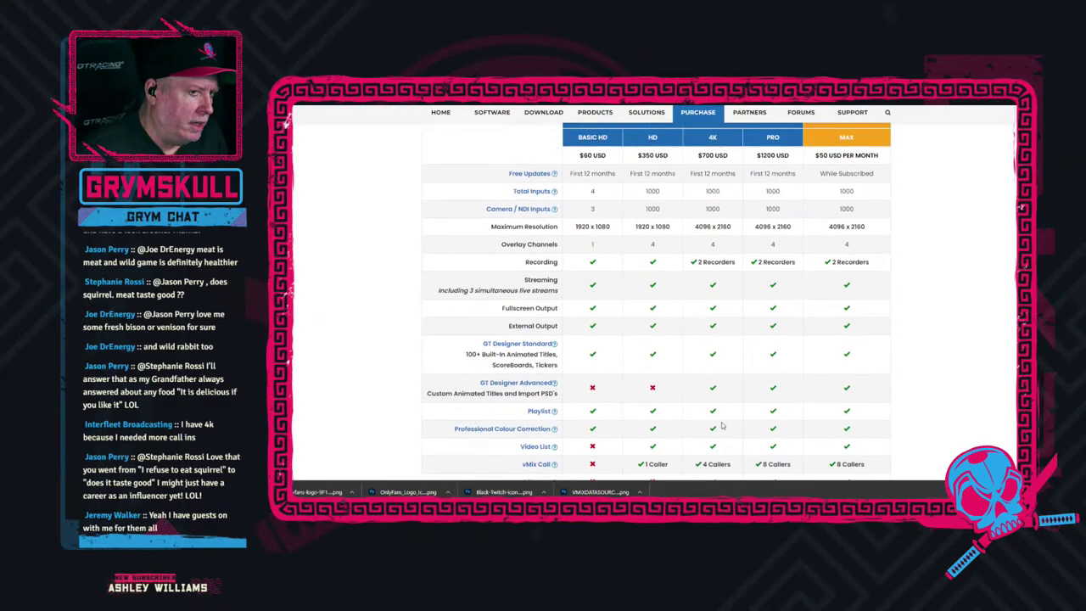
{"action": "scroll", "coordinate": [708, 338], "scroll_direction": "down", "scroll_amount": 4}
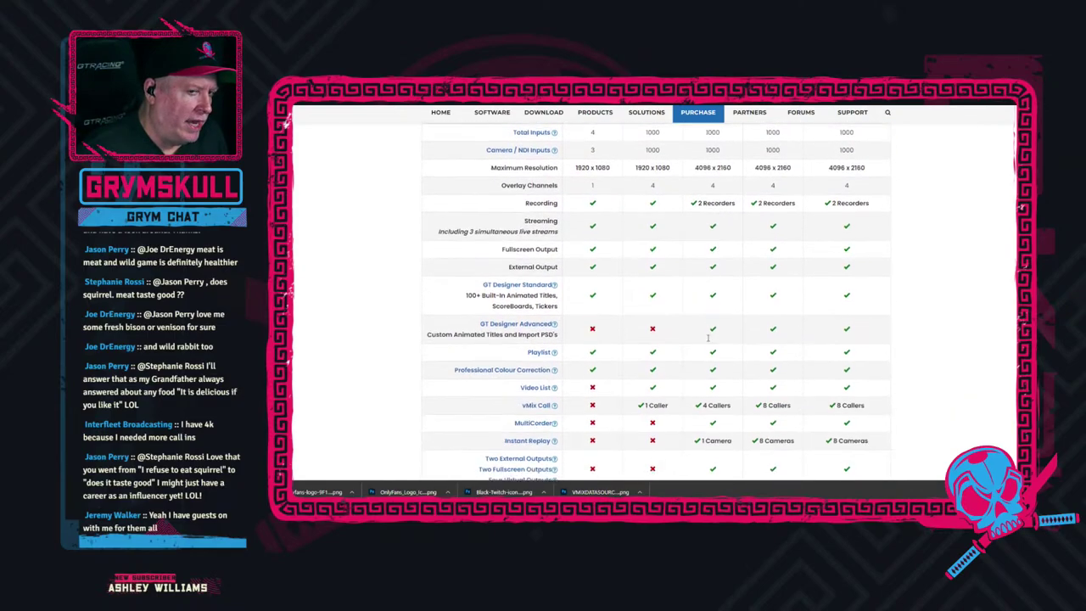
{"action": "scroll", "coordinate": [723, 375], "scroll_direction": "up", "scroll_amount": 6}
{"action": "scroll", "coordinate": [861, 280], "scroll_direction": "down", "scroll_amount": 6}
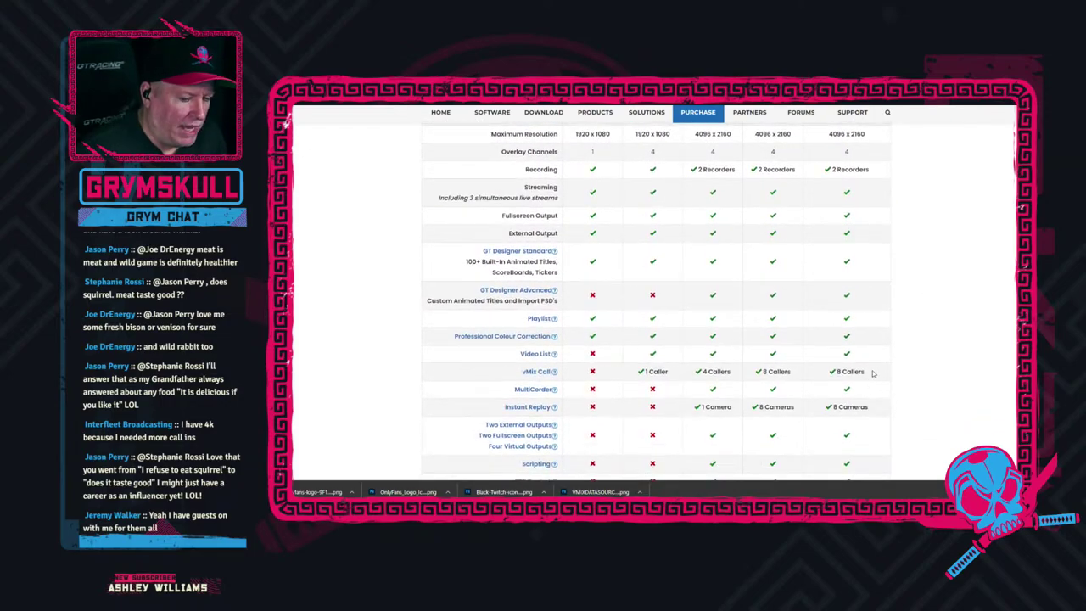
{"action": "scroll", "coordinate": [871, 374], "scroll_direction": "down", "scroll_amount": 1}
{"action": "scroll", "coordinate": [938, 344], "scroll_direction": "down", "scroll_amount": 1}
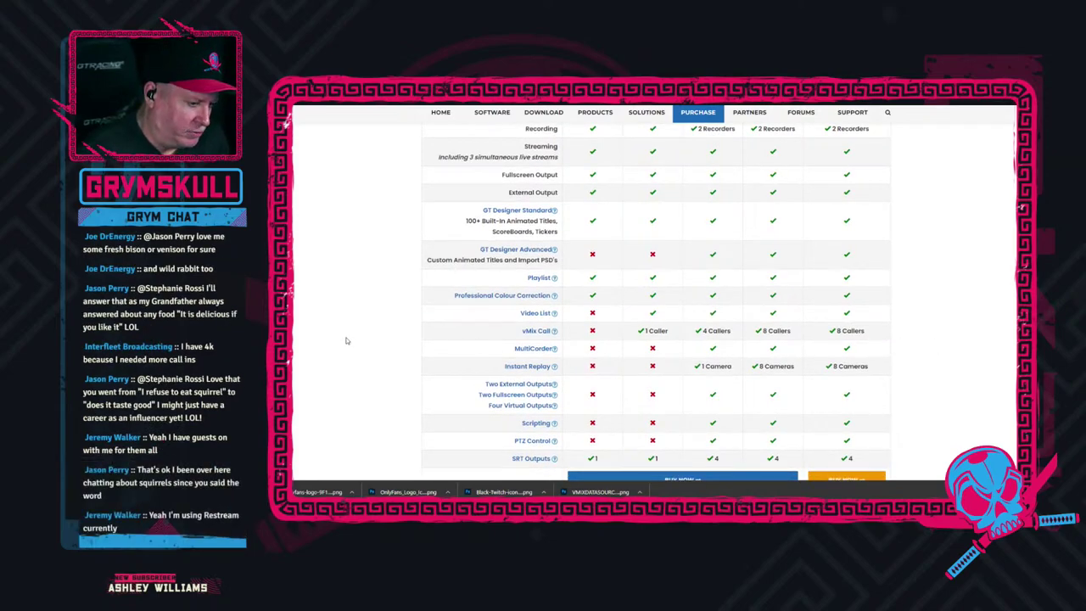
{"action": "scroll", "coordinate": [348, 339], "scroll_direction": "down", "scroll_amount": 1}
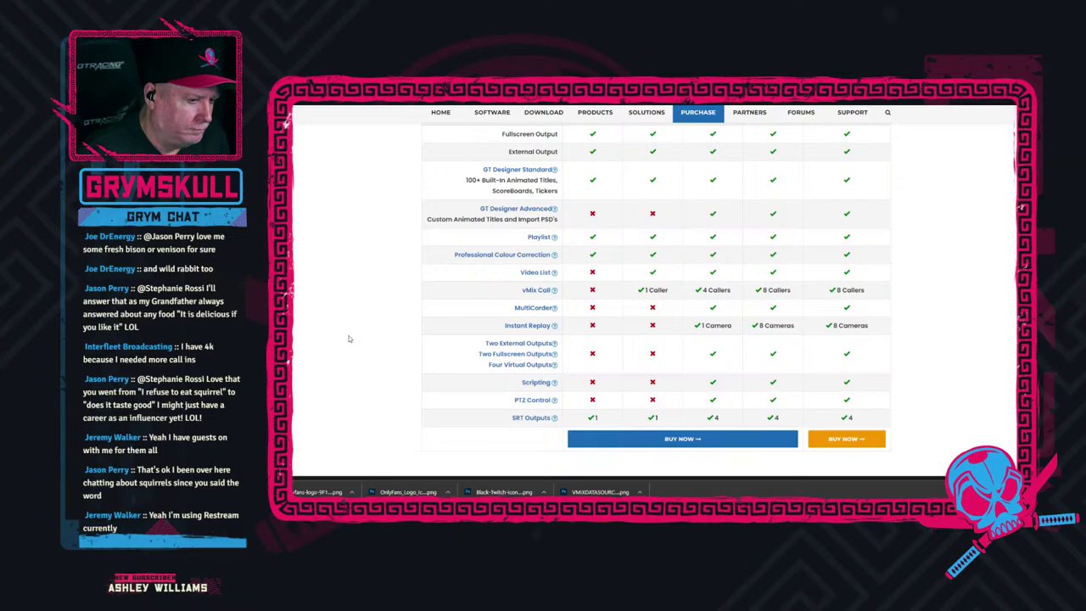
{"action": "scroll", "coordinate": [348, 338], "scroll_direction": "up", "scroll_amount": 1}
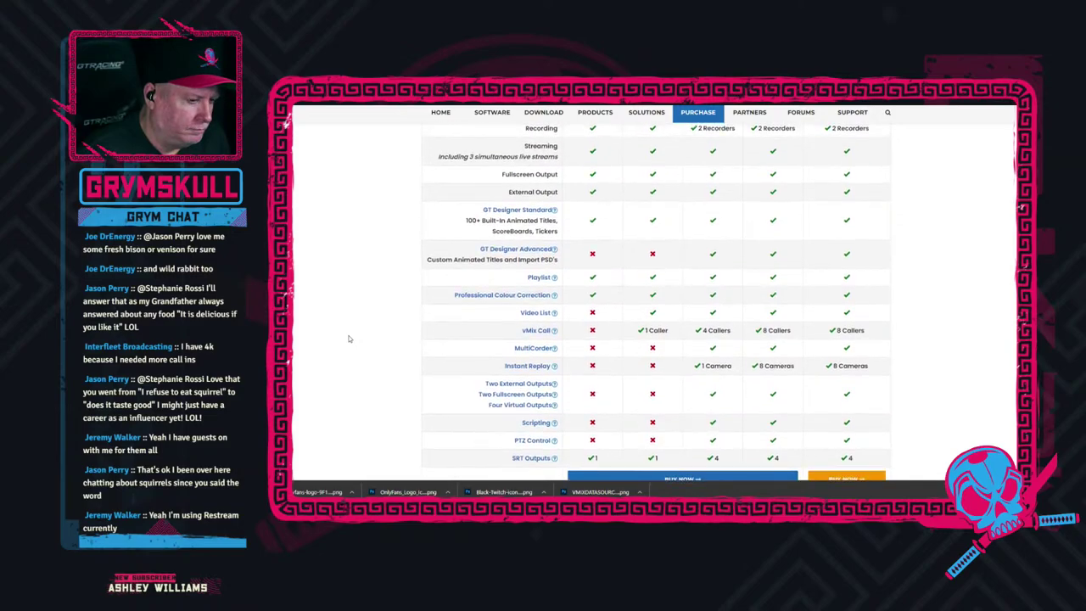
{"action": "scroll", "coordinate": [348, 339], "scroll_direction": "up", "scroll_amount": 1}
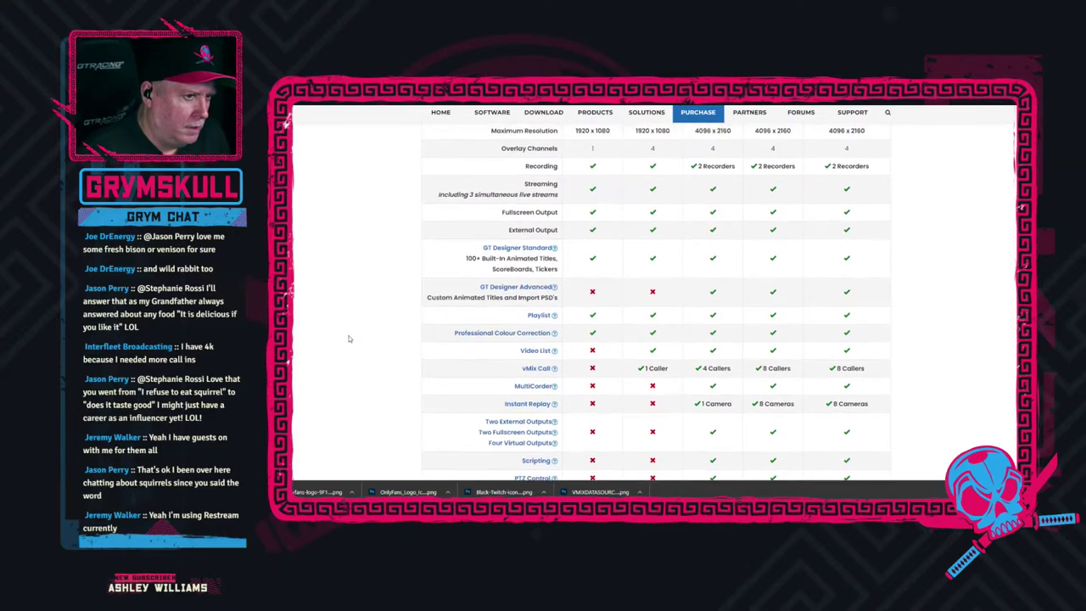
{"action": "scroll", "coordinate": [463, 222], "scroll_direction": "up", "scroll_amount": 1}
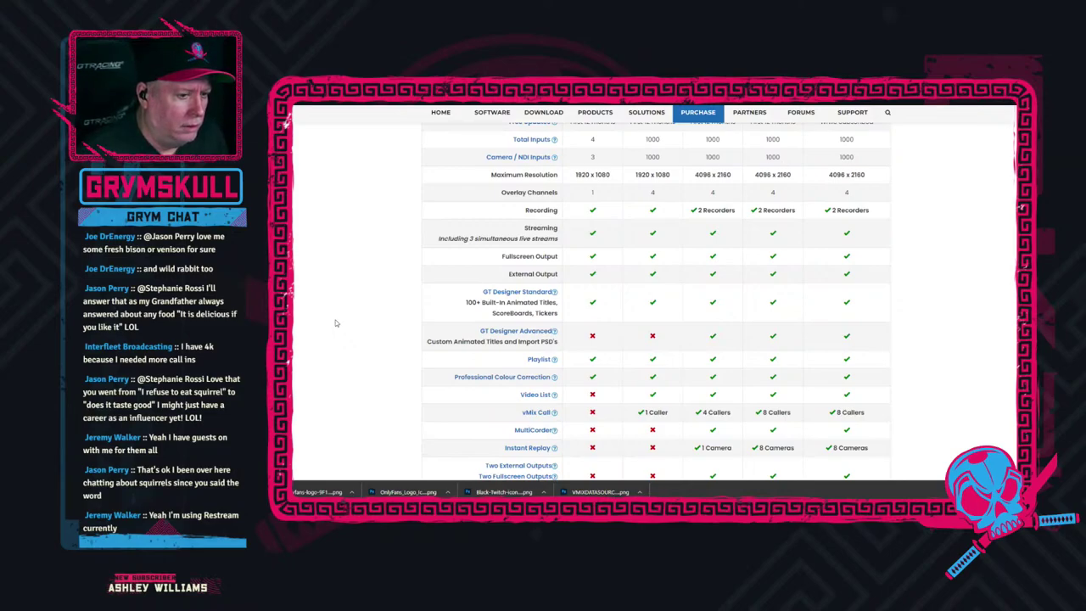
Review the remaining license features, from recording and streaming down to SRT outputs, and return to the start of the purchase page.
{"action": "scroll", "coordinate": [336, 321], "scroll_direction": "down", "scroll_amount": 1}
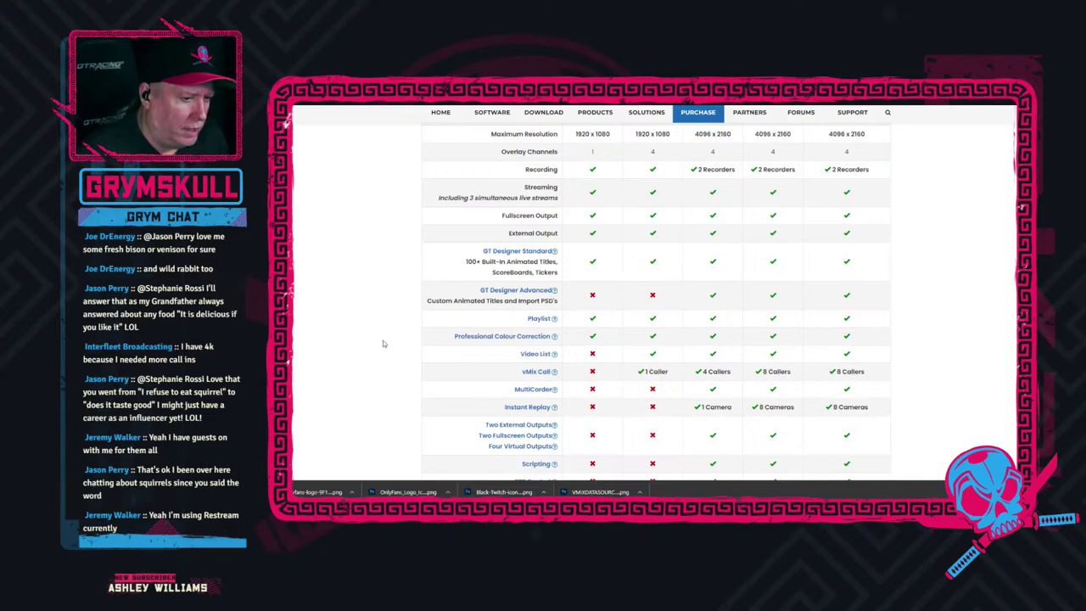
{"action": "scroll", "coordinate": [381, 351], "scroll_direction": "down", "scroll_amount": 1}
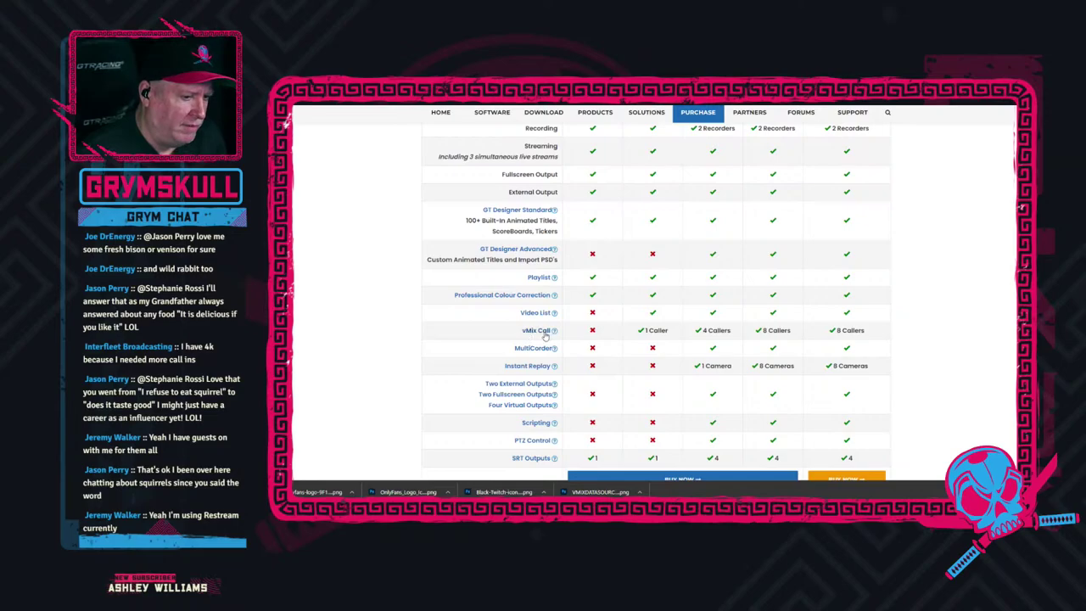
{"action": "scroll", "coordinate": [374, 348], "scroll_direction": "down", "scroll_amount": 3}
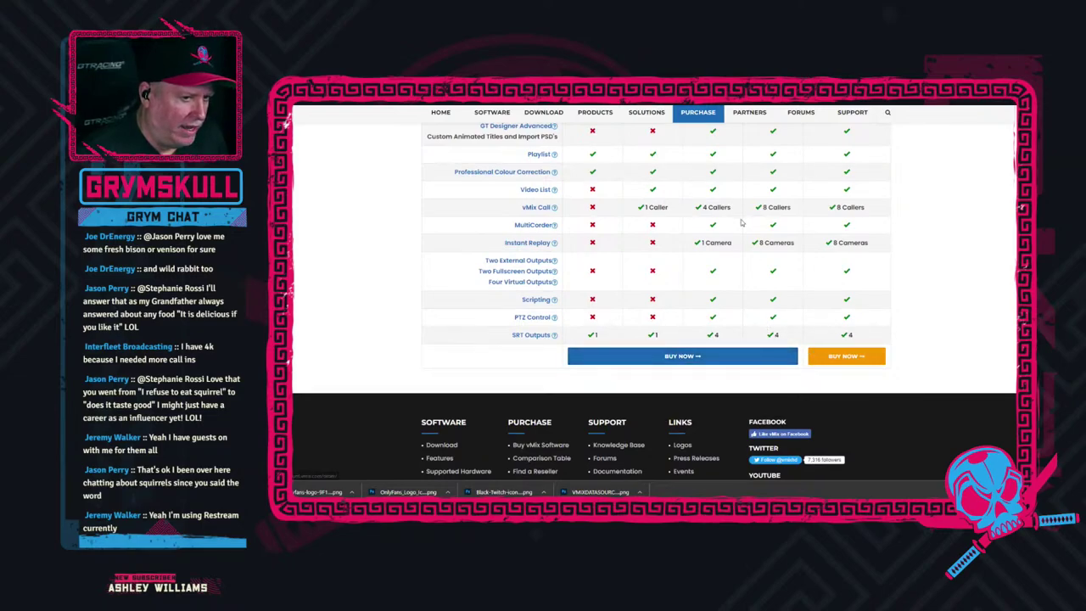
{"action": "scroll", "coordinate": [936, 339], "scroll_direction": "up", "scroll_amount": 1}
{"action": "scroll", "coordinate": [936, 340], "scroll_direction": "up", "scroll_amount": 10}
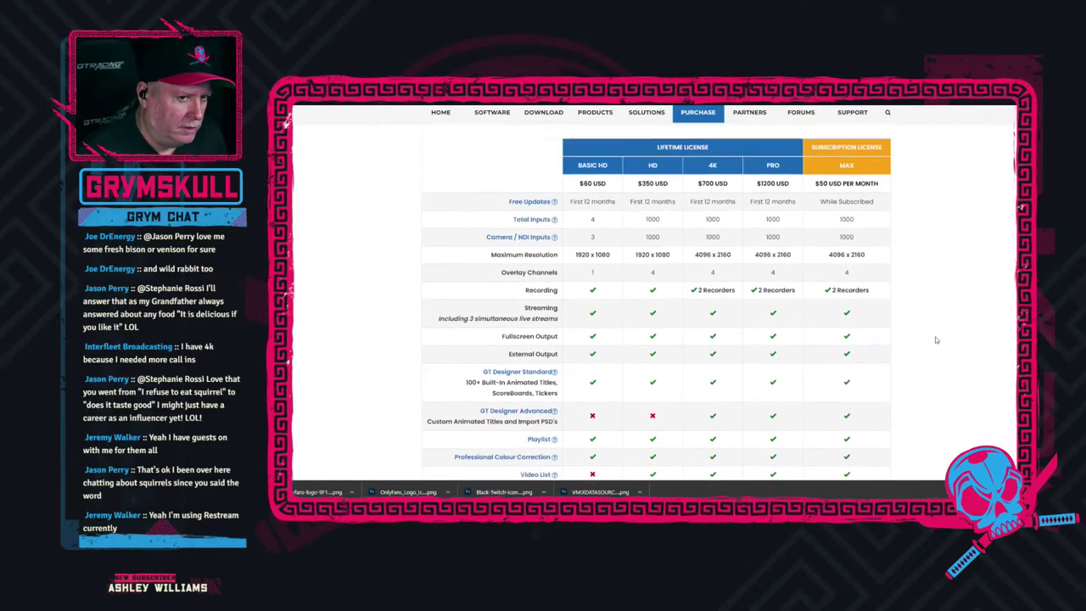
{"action": "scroll", "coordinate": [935, 336], "scroll_direction": "up", "scroll_amount": 6}
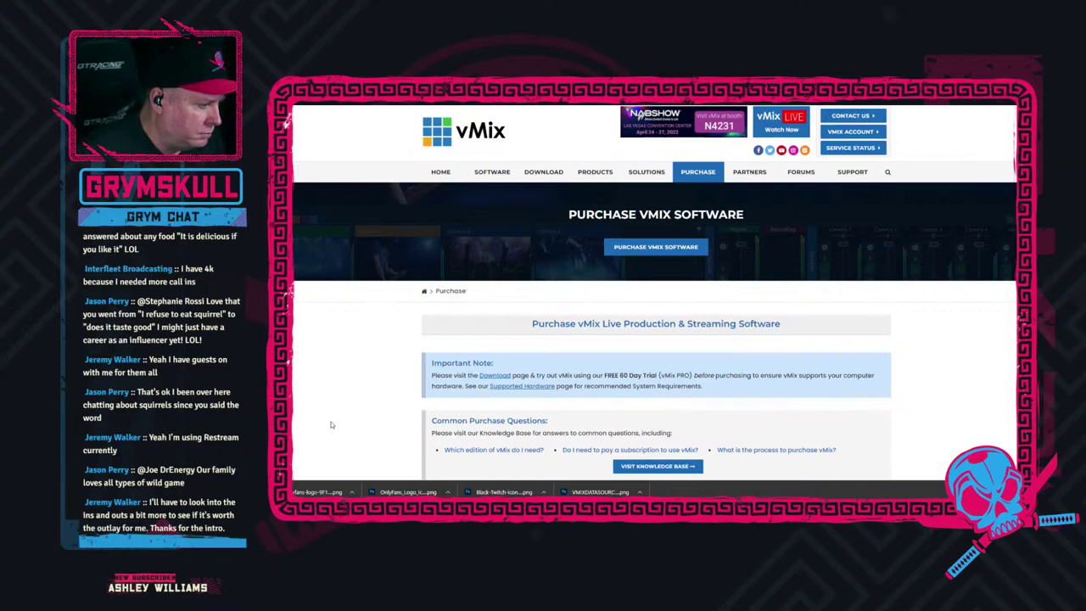
{"action": "scroll", "coordinate": [336, 412], "scroll_direction": "down", "scroll_amount": 1}
{"action": "scroll", "coordinate": [322, 355], "scroll_direction": "down", "scroll_amount": 1}
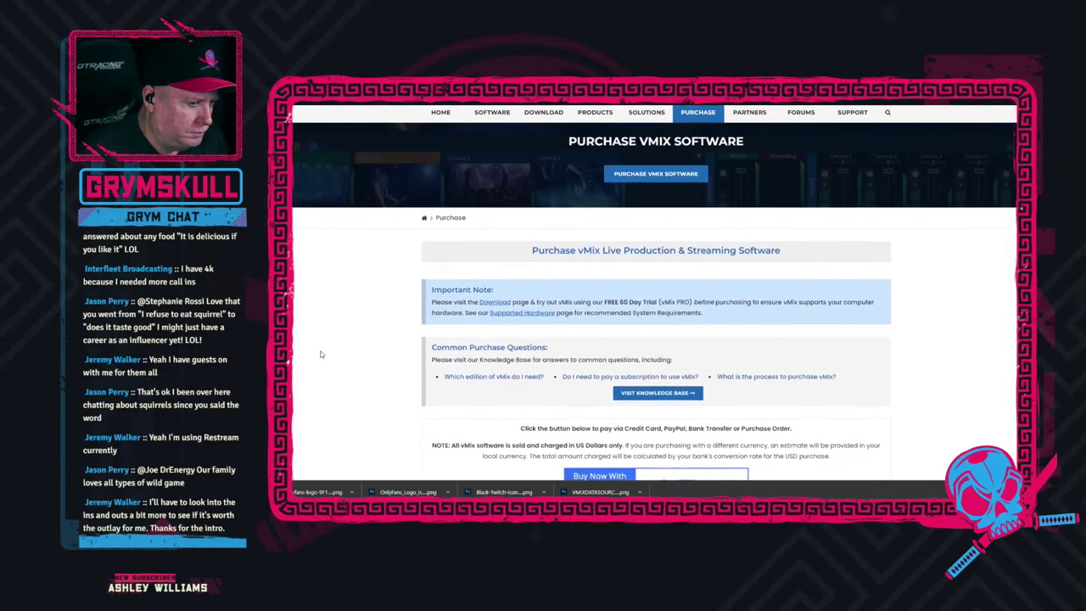
{"action": "scroll", "coordinate": [321, 351], "scroll_direction": "up", "scroll_amount": 1}
{"action": "scroll", "coordinate": [321, 352], "scroll_direction": "up", "scroll_amount": 1}
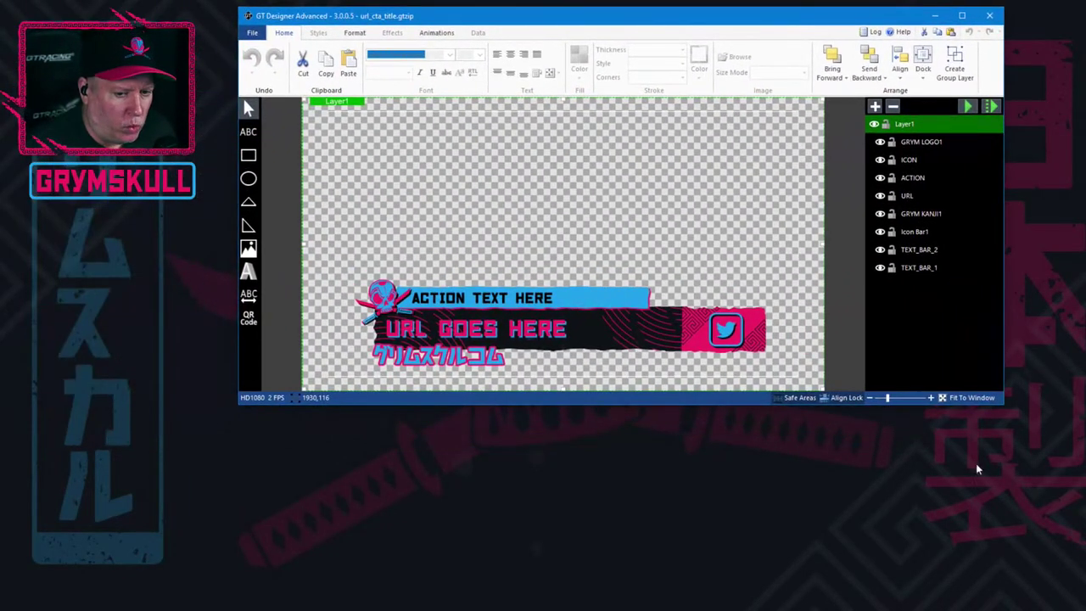
Switch to GT Designer Advanced, enlarge its window in height and width, and open the recent title grymstreambrb.gtzip.
{"action": "double_click", "coordinate": [994, 405]}
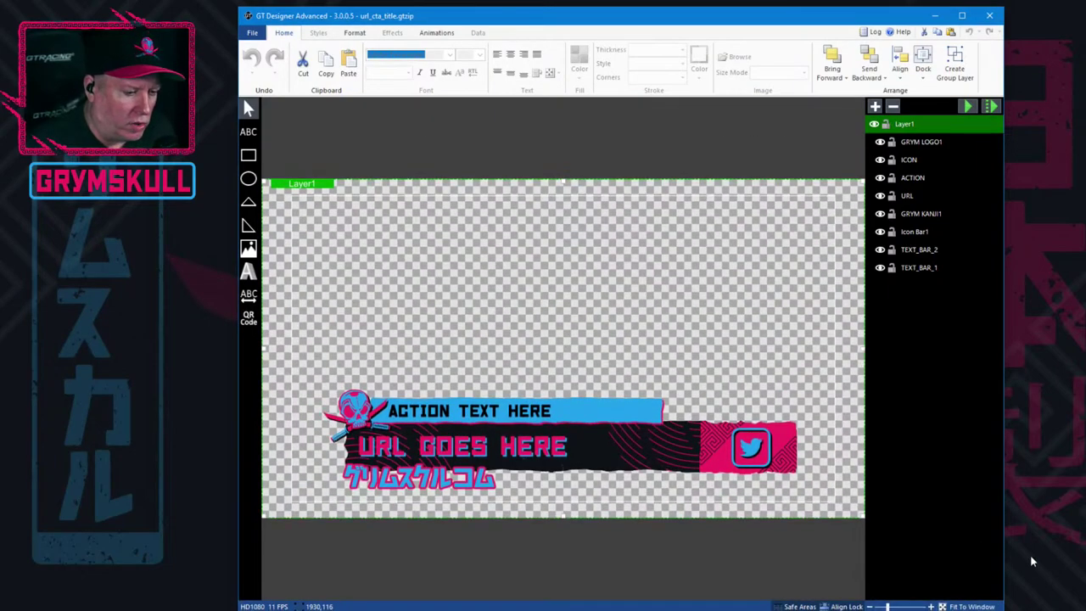
{"action": "left_click_drag", "start_coordinate": [1004, 337], "coordinate": [1078, 322]}
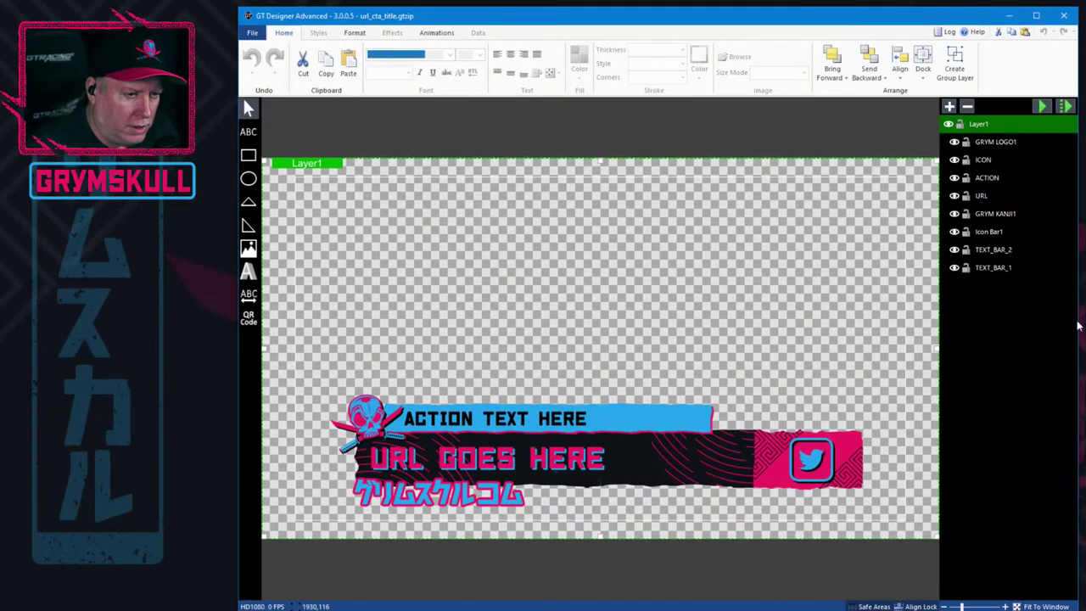
{"action": "left_click", "coordinate": [254, 33]}
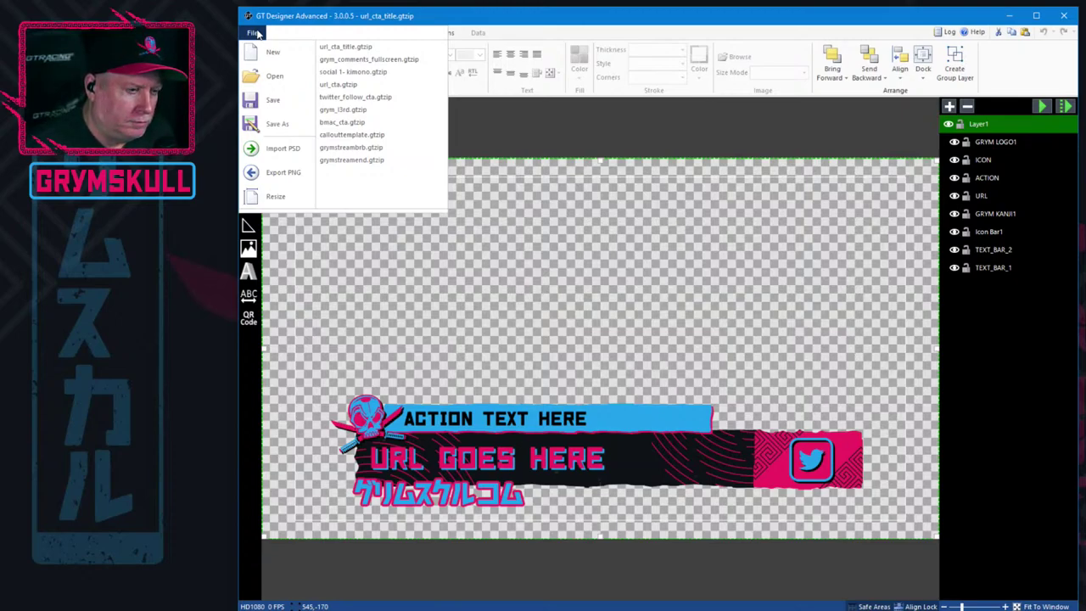
{"action": "left_click", "coordinate": [352, 147]}
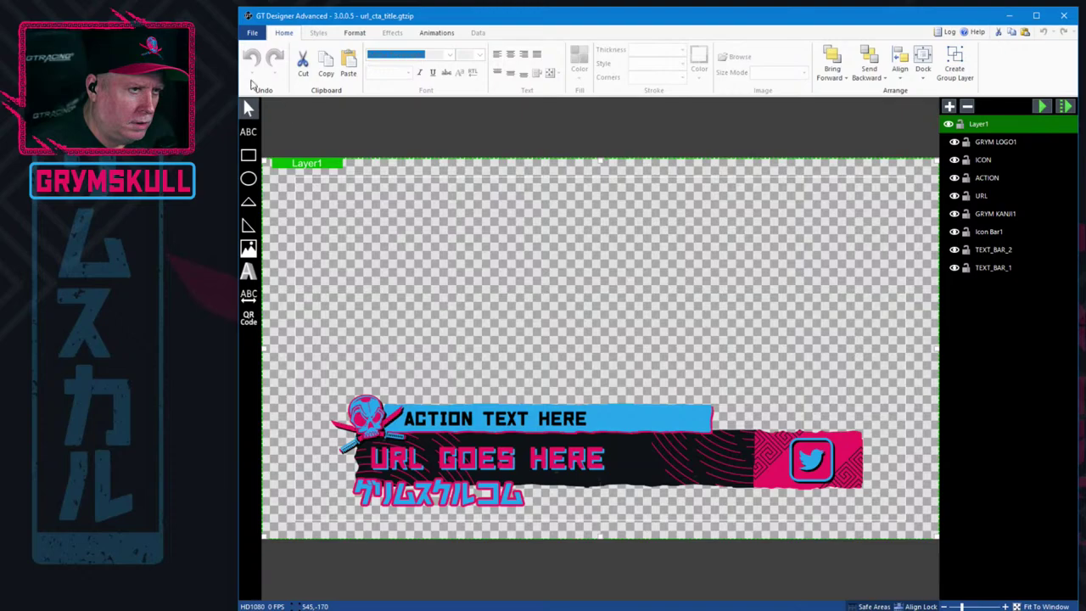
{"action": "left_click", "coordinate": [253, 38]}
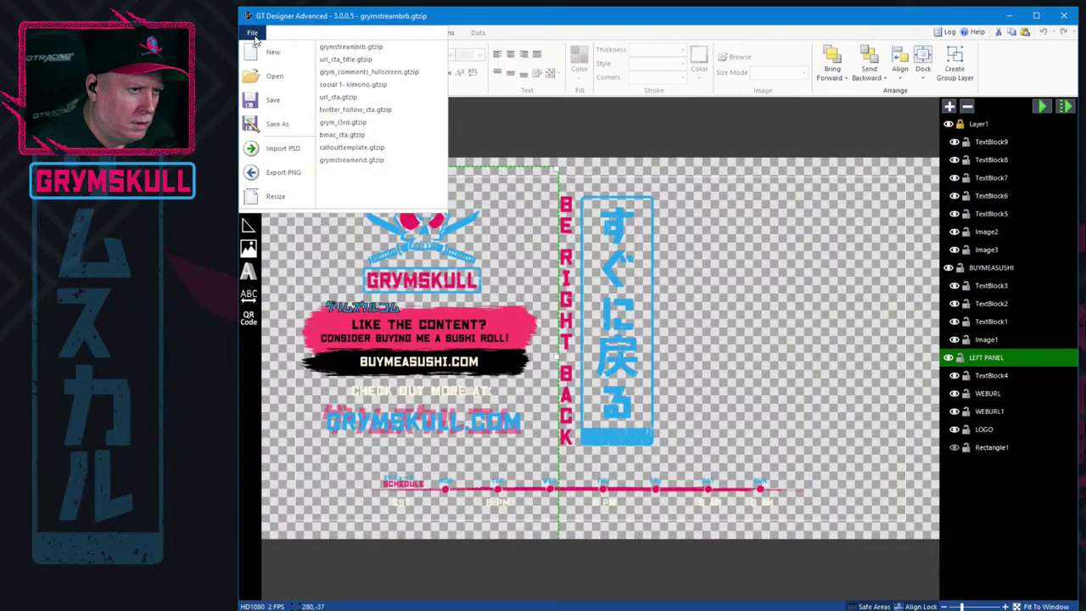
{"action": "left_click", "coordinate": [243, 98]}
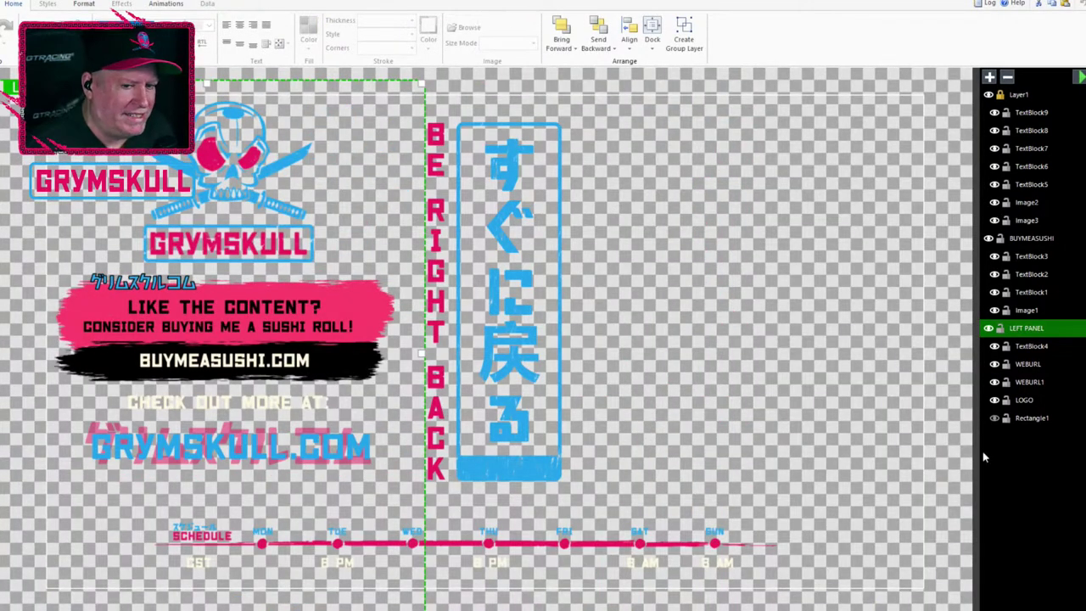
Show Rectangle1 in the LEFT PANEL layer, try widening the layer past the BE RIGHT BACK banner, and undo the widening.
{"action": "left_click", "coordinate": [996, 420]}
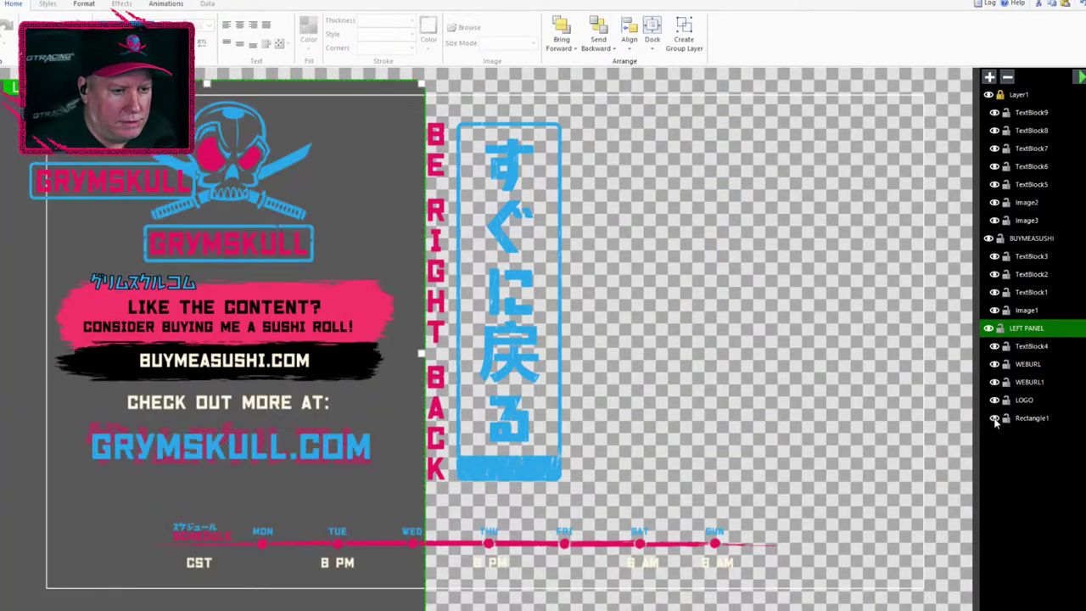
{"action": "left_click", "coordinate": [996, 420]}
{"action": "left_click", "coordinate": [996, 421]}
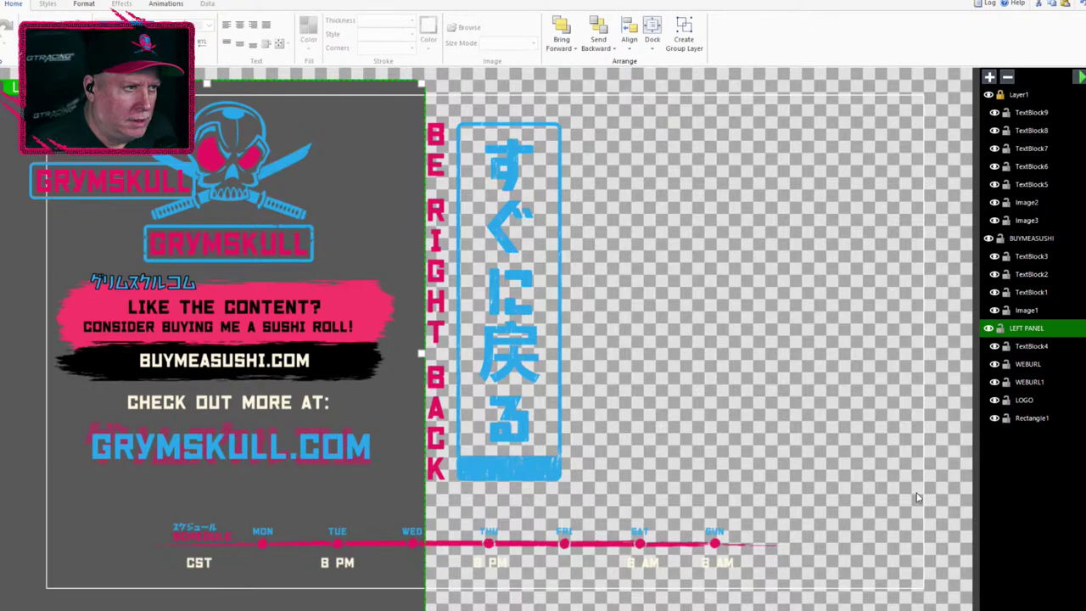
{"action": "left_click", "coordinate": [1035, 419]}
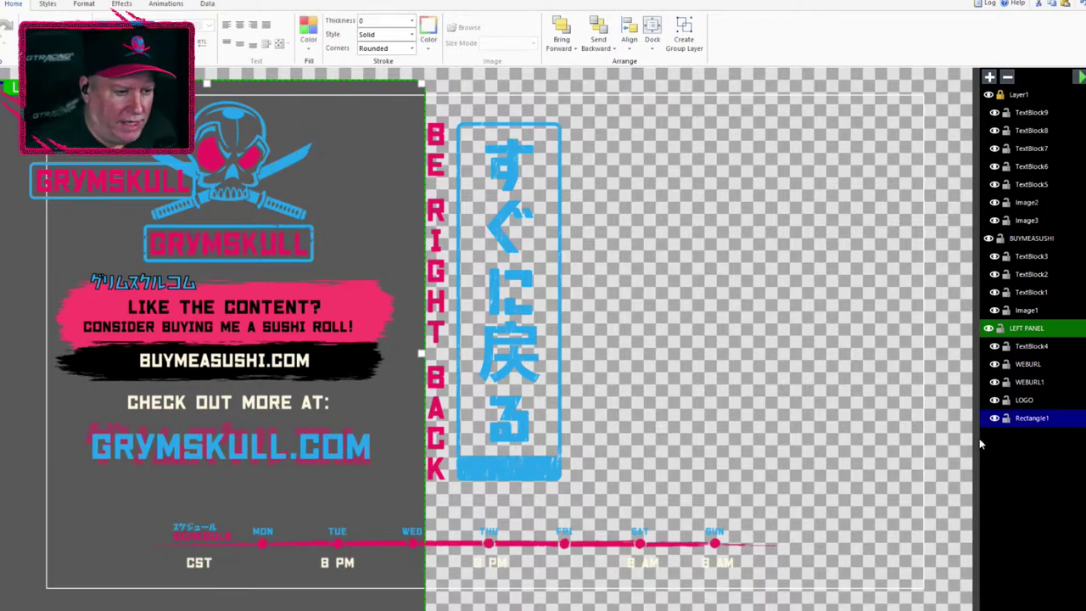
{"action": "left_click_drag", "start_coordinate": [422, 355], "coordinate": [739, 392]}
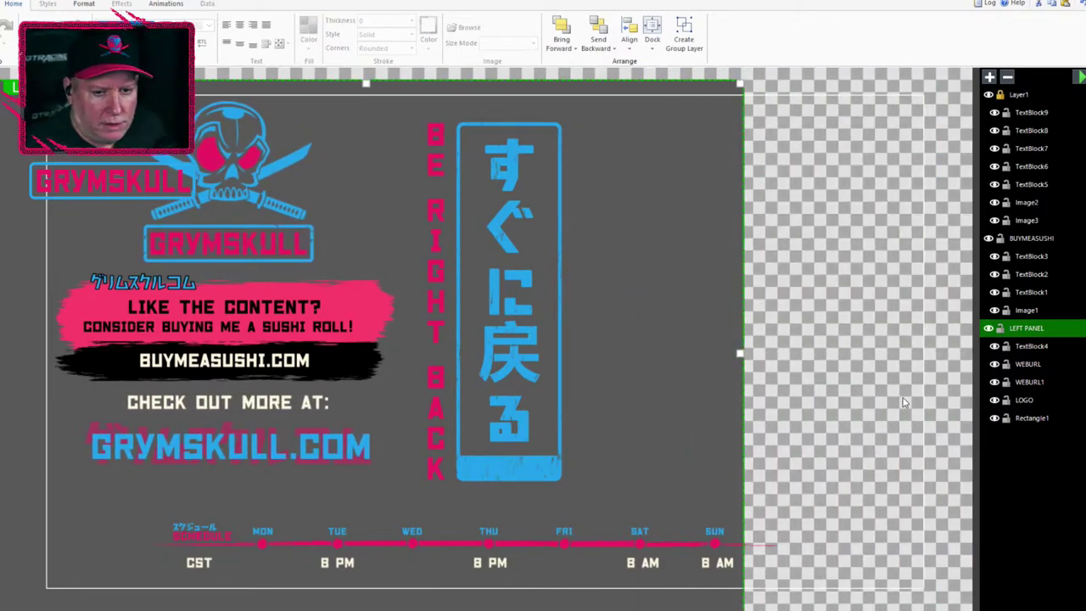
{"action": "key", "text": "ctrl+z"}
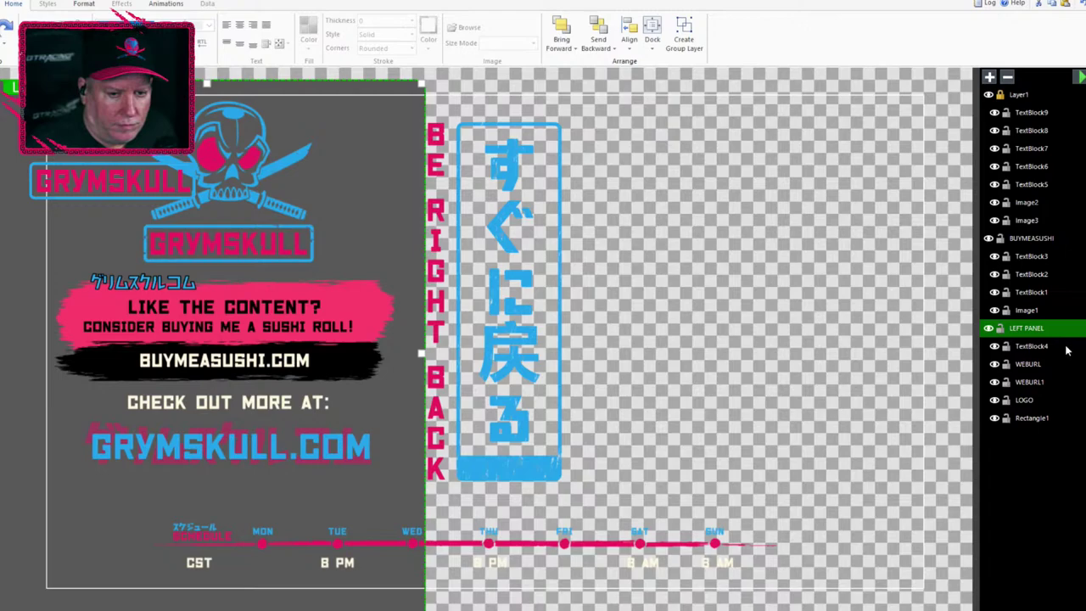
Toggle the visibility of Rectangle1 to compare the title with and without its backdrop, leaving it hidden.
{"action": "left_click", "coordinate": [995, 417]}
{"action": "left_click", "coordinate": [995, 418]}
{"action": "left_click", "coordinate": [995, 417]}
{"action": "left_click", "coordinate": [995, 418]}
{"action": "left_click", "coordinate": [996, 417]}
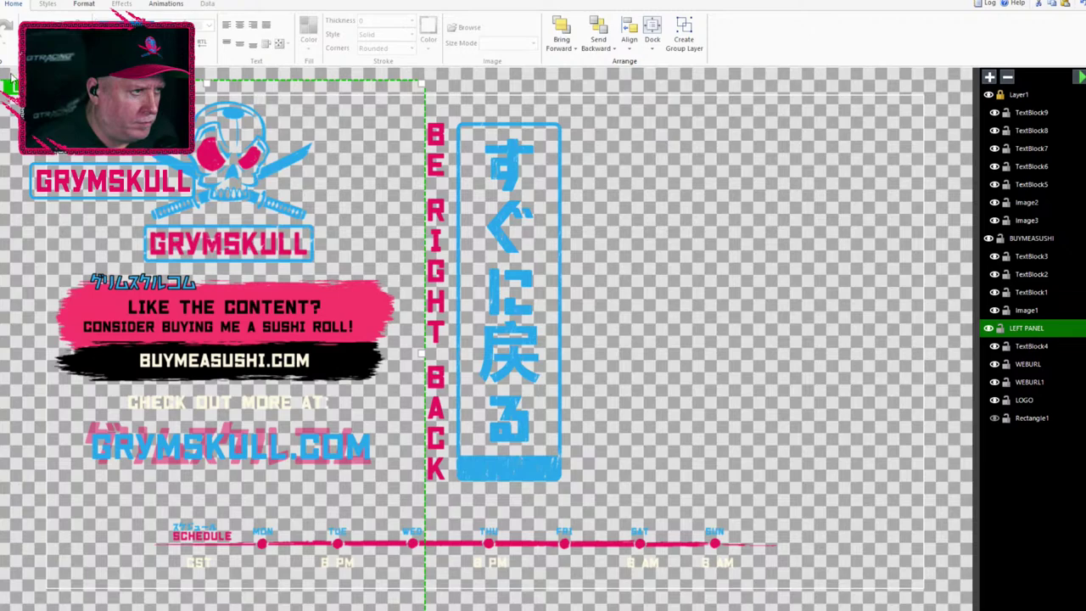
Draw a red rectangle in Layer1 and stretch its edges to cover almost the whole canvas.
{"action": "left_click", "coordinate": [11, 77]}
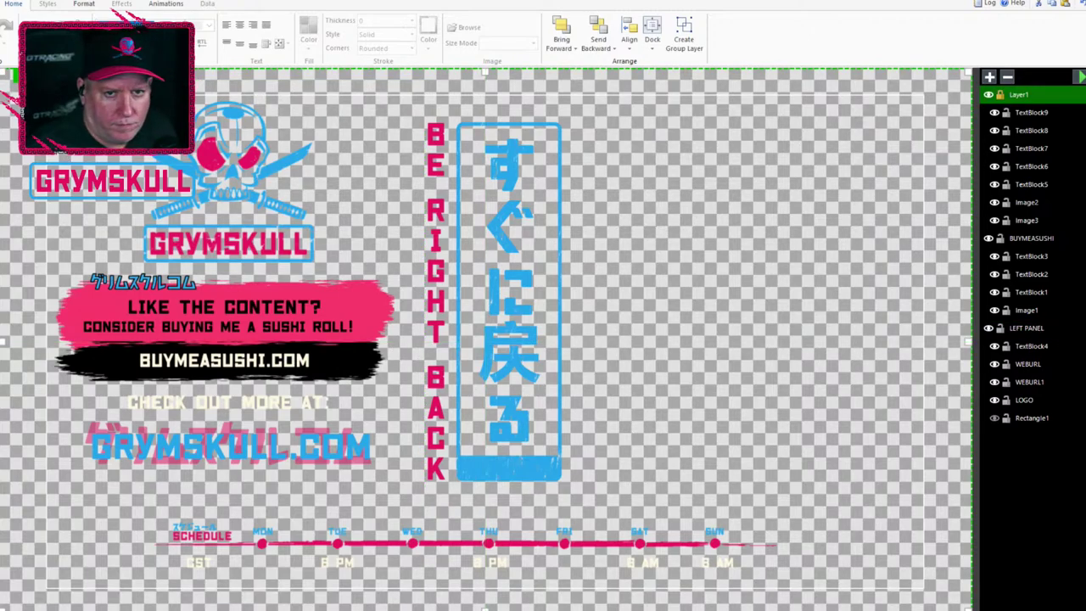
{"action": "left_click", "coordinate": [1030, 329]}
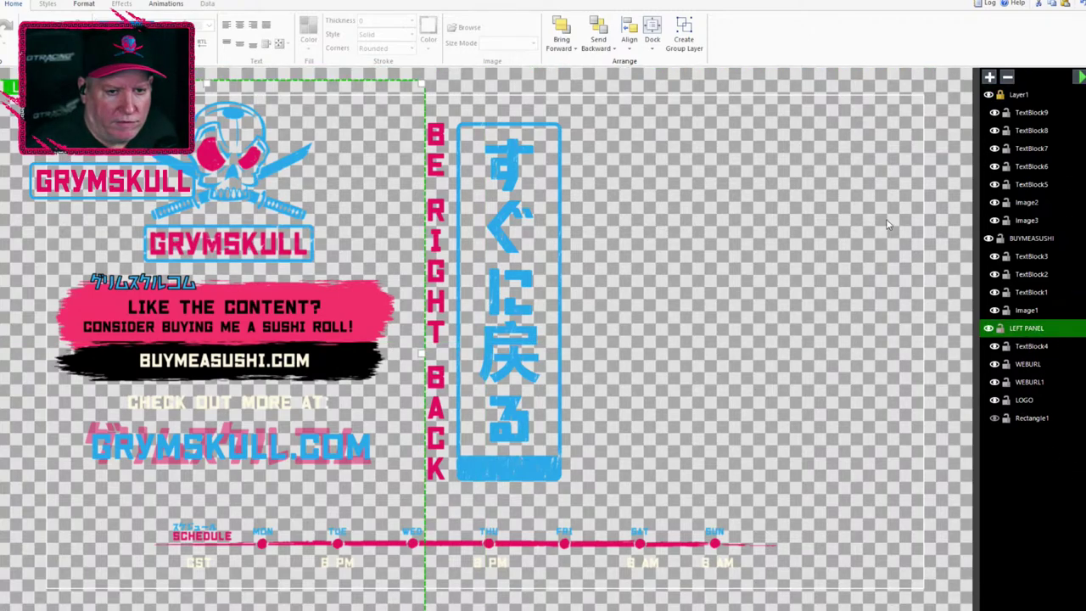
{"action": "left_click", "coordinate": [687, 138]}
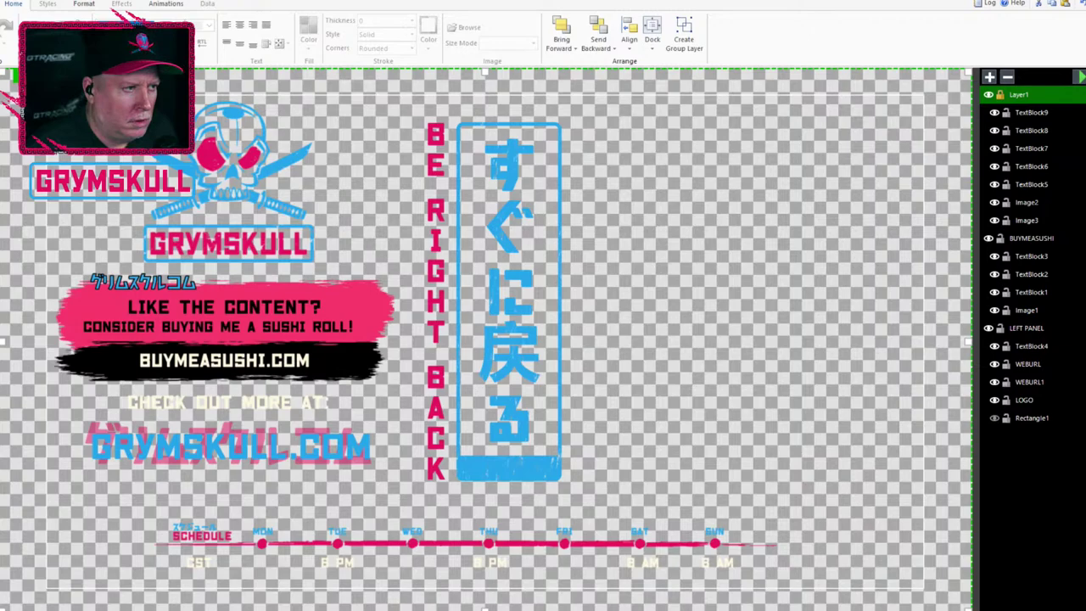
{"action": "left_click_drag", "start_coordinate": [822, 249], "coordinate": [0, 603]}
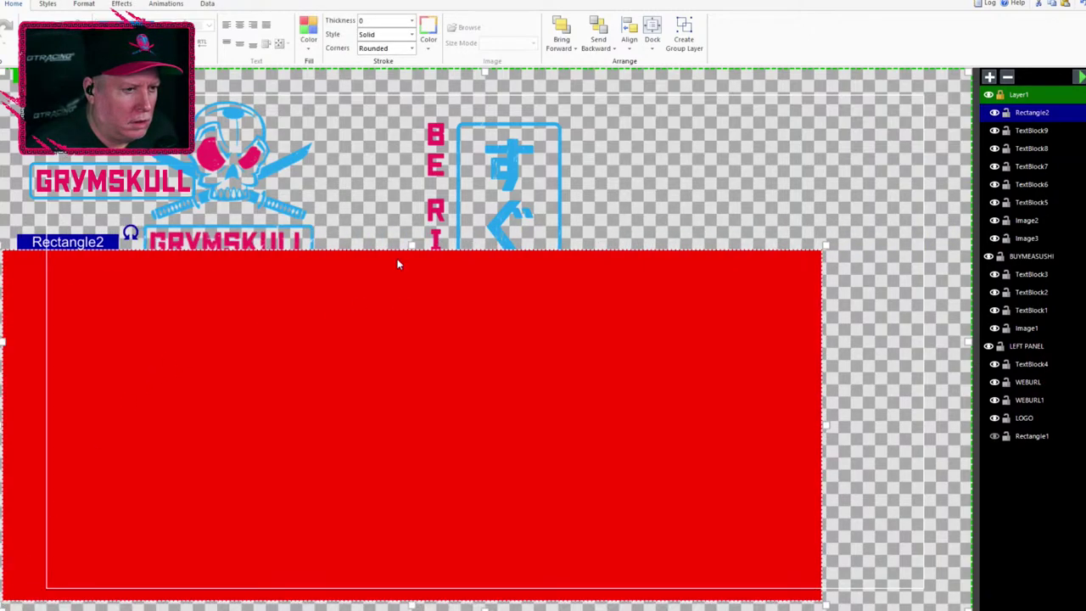
{"action": "left_click_drag", "start_coordinate": [411, 244], "coordinate": [425, 78]}
{"action": "left_click_drag", "start_coordinate": [823, 340], "coordinate": [960, 339]}
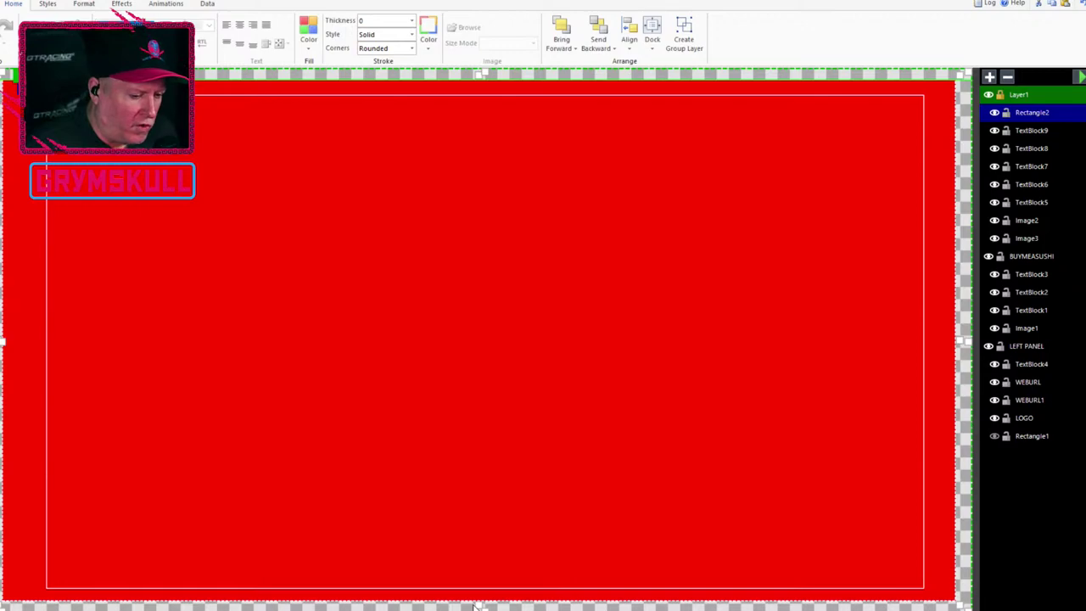
{"action": "left_click_drag", "start_coordinate": [478, 604], "coordinate": [484, 610]}
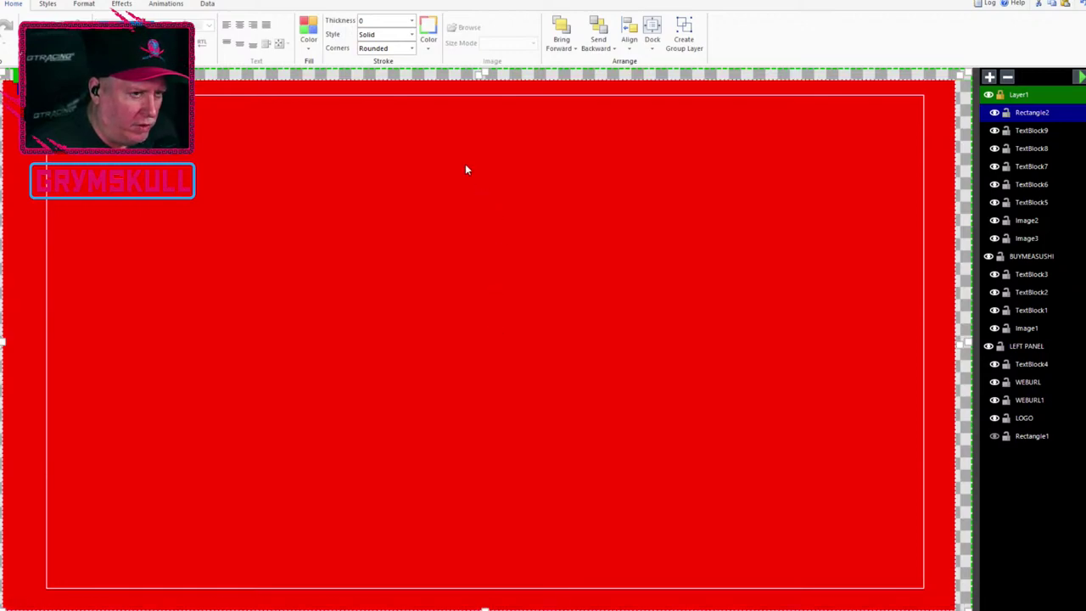
{"action": "mouse_move", "coordinate": [477, 75]}
{"action": "left_mouse_down"}
{"action": "mouse_move", "coordinate": [479, 58]}
{"action": "mouse_move", "coordinate": [480, 68]}
{"action": "left_mouse_up"}
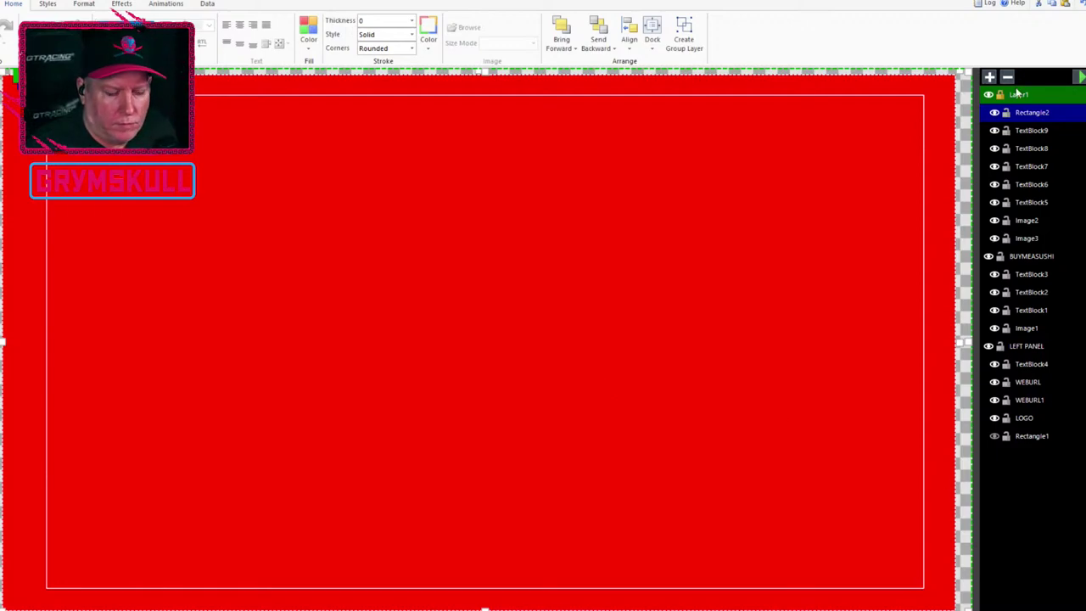
Fill the large rectangle with black and extend its side edge closer to the canvas border.
{"action": "left_click", "coordinate": [305, 34]}
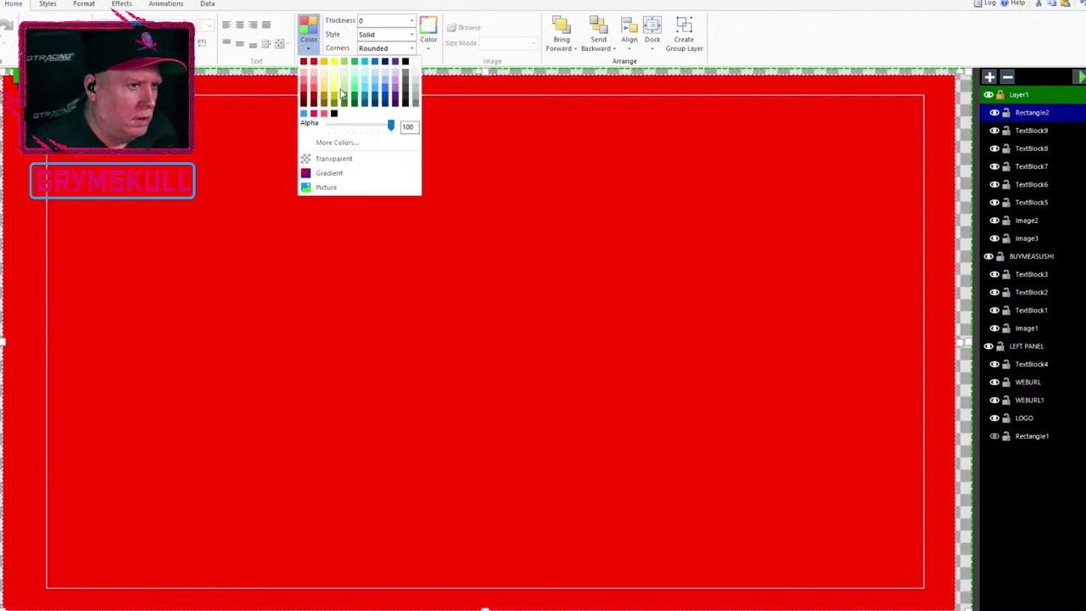
{"action": "left_click", "coordinate": [406, 65]}
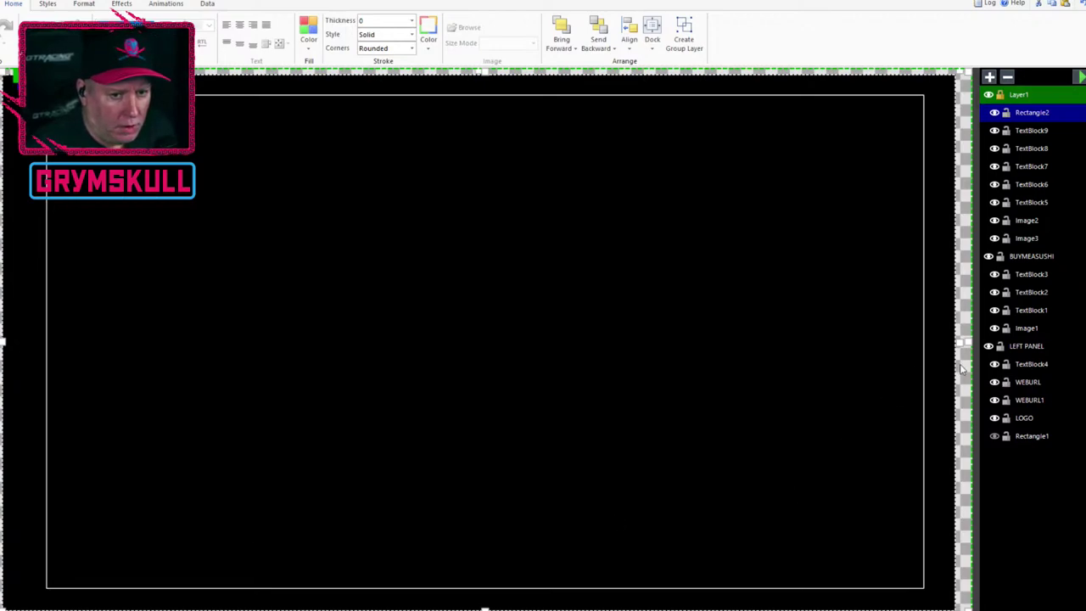
{"action": "left_click_drag", "start_coordinate": [957, 342], "coordinate": [966, 342]}
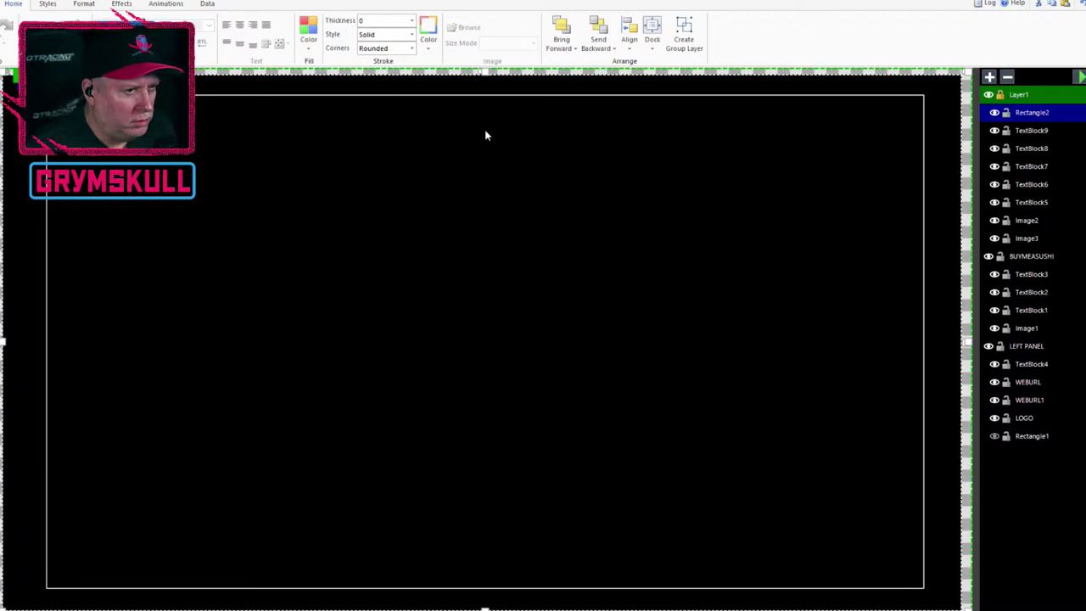
{"action": "left_click", "coordinate": [485, 71]}
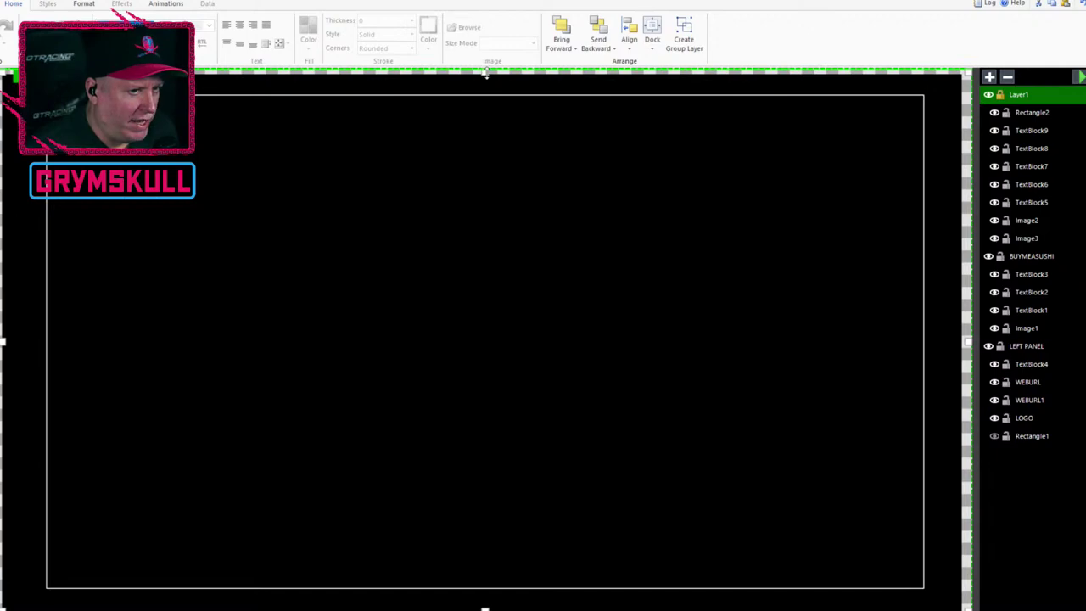
Move Rectangle2 out of Layer1 into the LEFT PANEL layer, directly above Rectangle1.
{"action": "left_click", "coordinate": [1027, 114]}
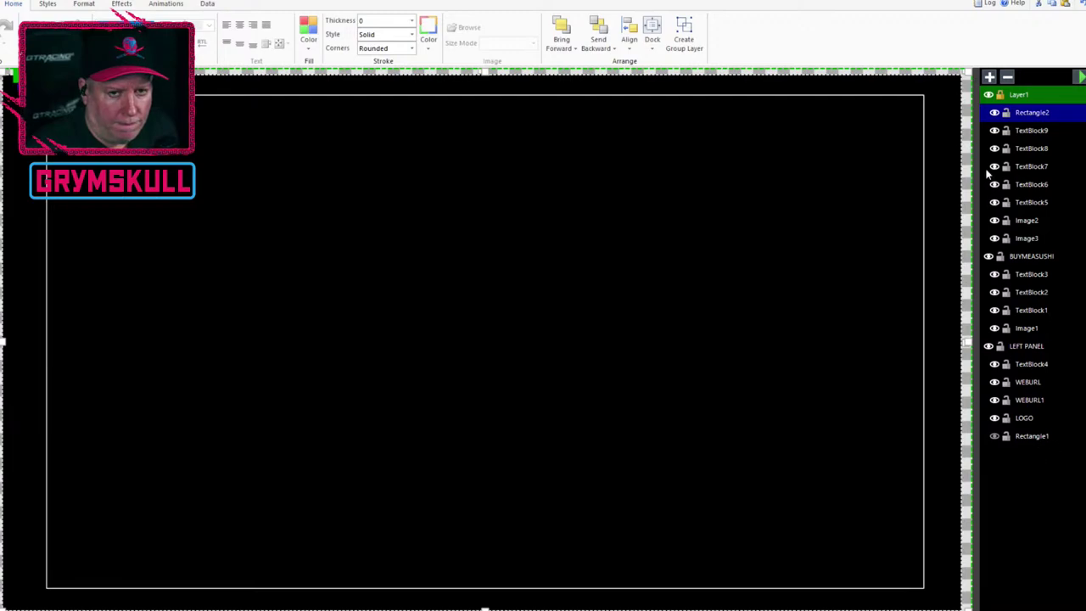
{"action": "left_click_drag", "start_coordinate": [1019, 110], "coordinate": [1040, 434]}
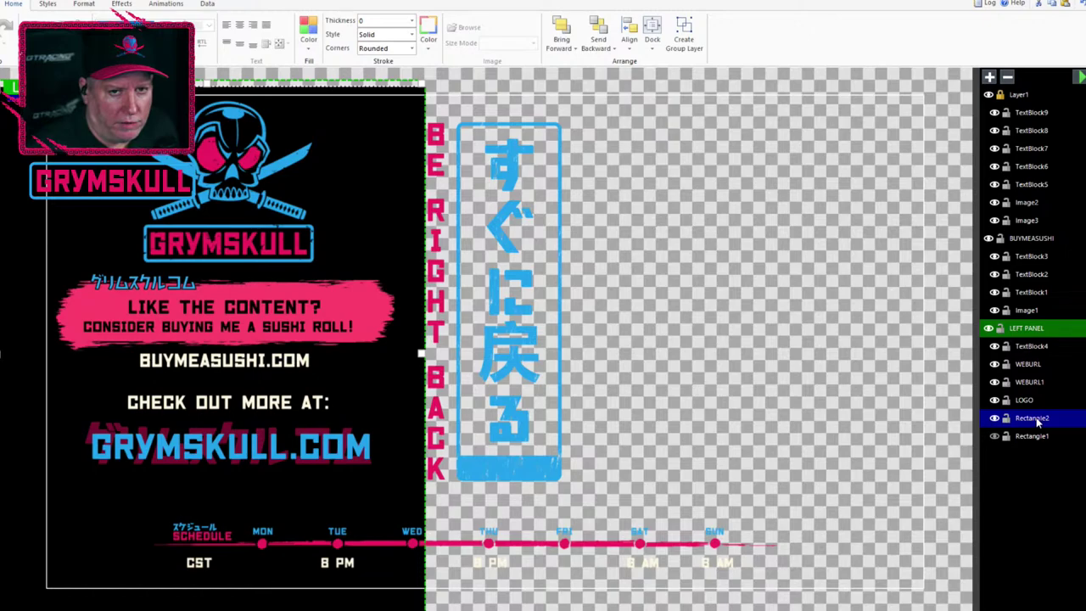
Add a new layer to the title and move Rectangle2 out of LEFT PANEL into Layer2.
{"action": "left_click", "coordinate": [990, 78]}
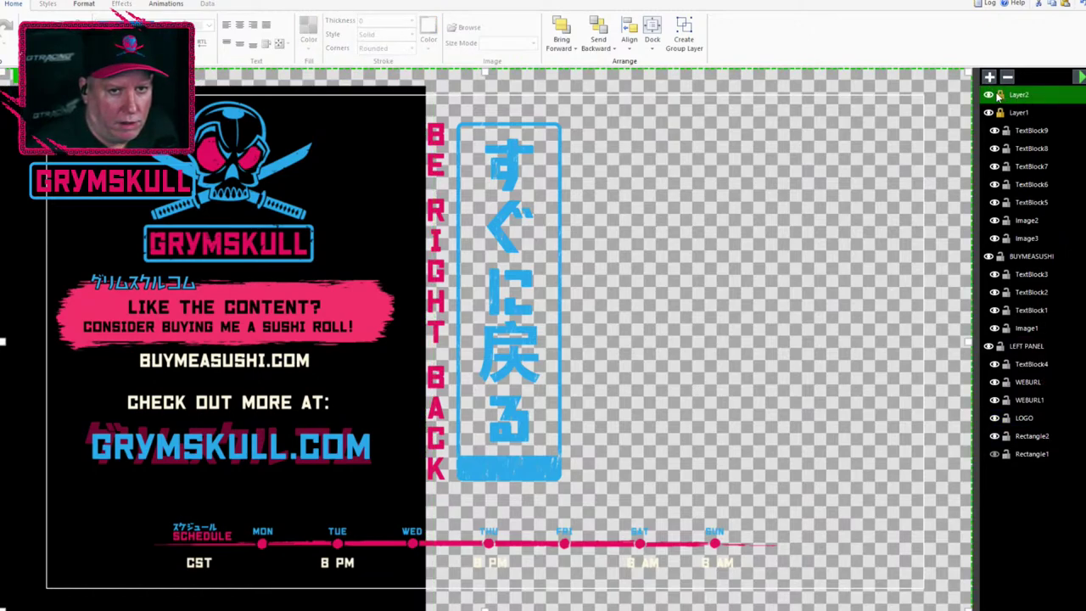
{"action": "left_click", "coordinate": [1044, 456]}
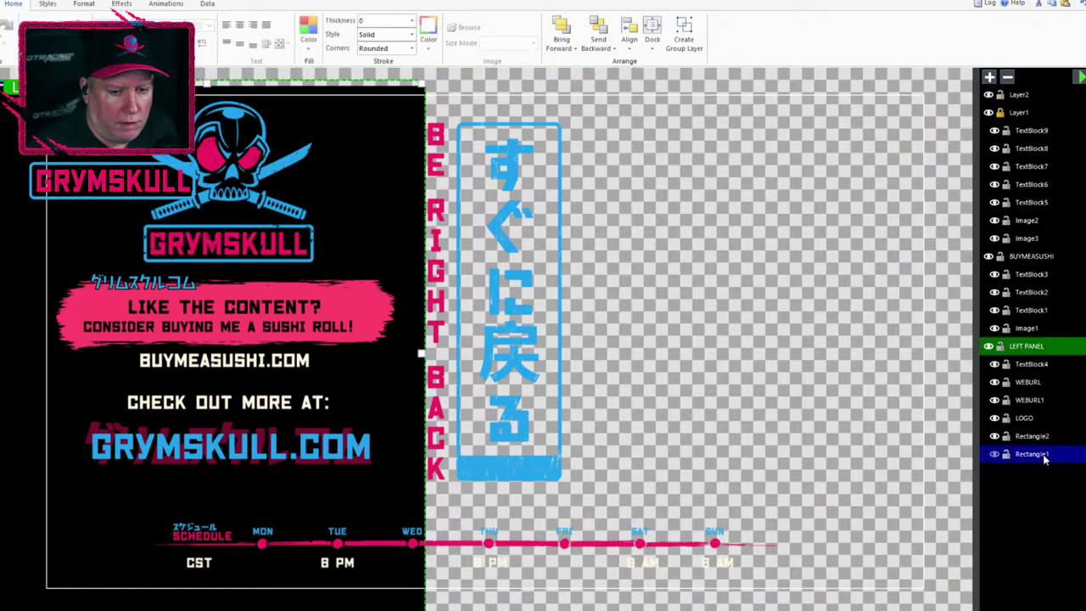
{"action": "left_click", "coordinate": [1030, 436]}
{"action": "left_click", "coordinate": [1043, 455]}
{"action": "left_click", "coordinate": [1031, 438]}
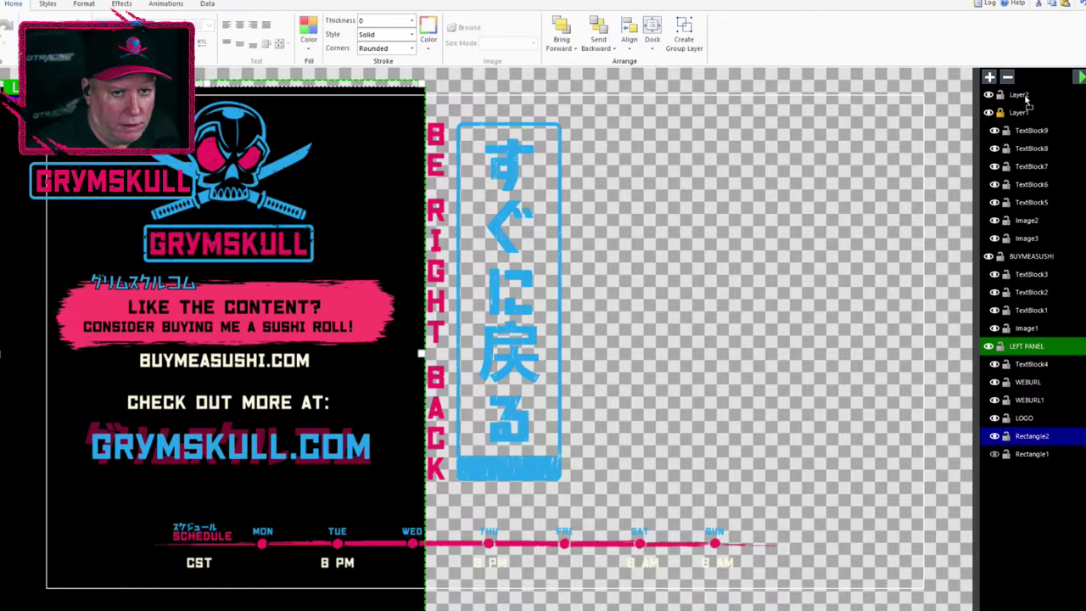
{"action": "left_click_drag", "start_coordinate": [1031, 438], "coordinate": [1026, 99]}
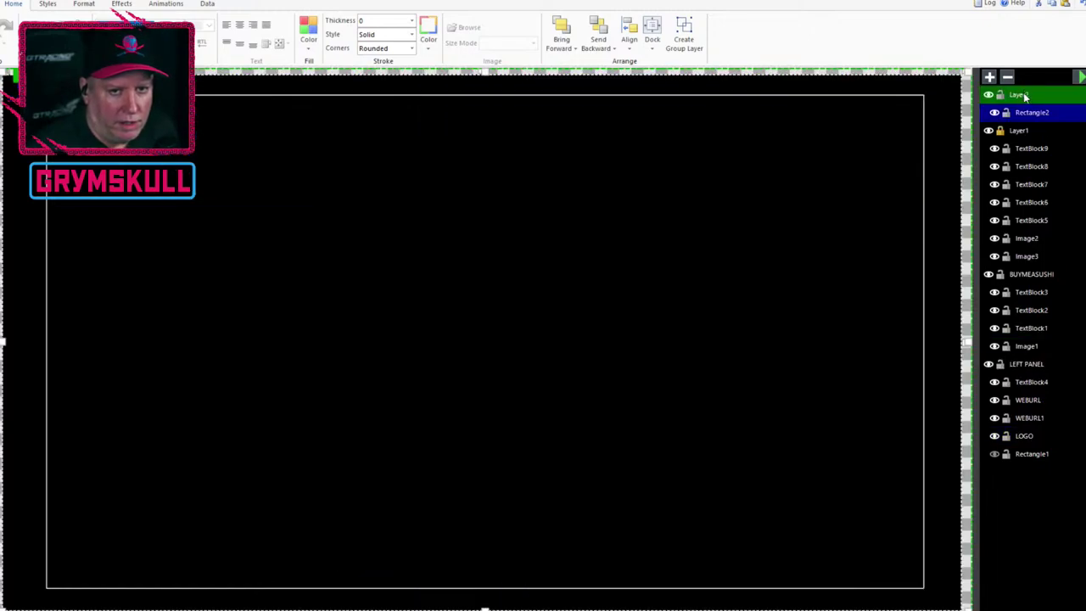
Move Layer2 to the end of the layer stack, beneath LEFT PANEL, so its black rectangle sits behind all other elements.
{"action": "left_click", "coordinate": [1023, 94]}
{"action": "left_click_drag", "start_coordinate": [1043, 454], "coordinate": [1045, 456]}
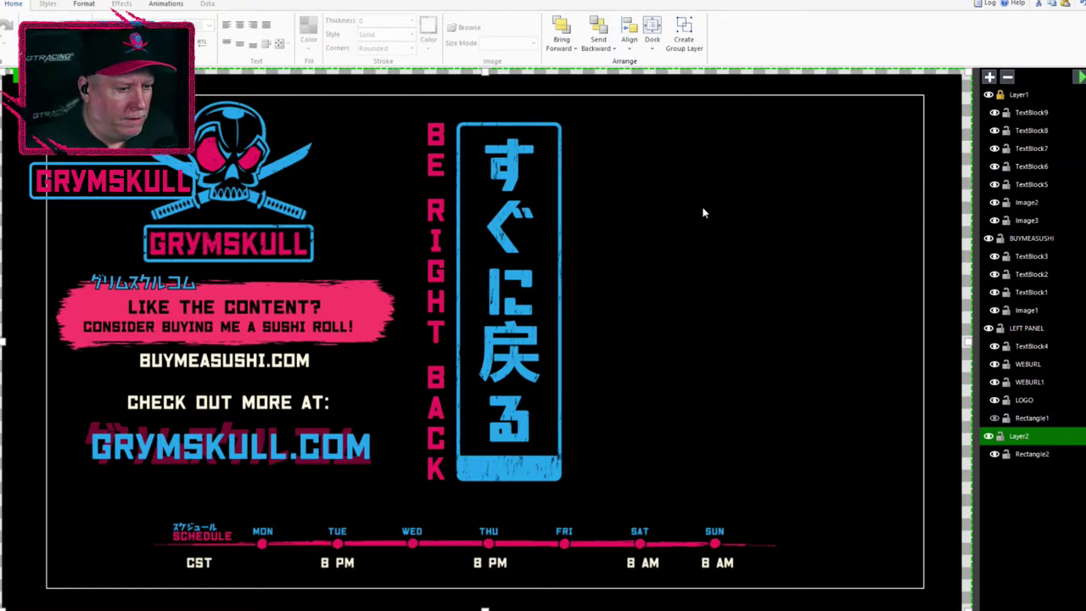
{"action": "left_click", "coordinate": [489, 549]}
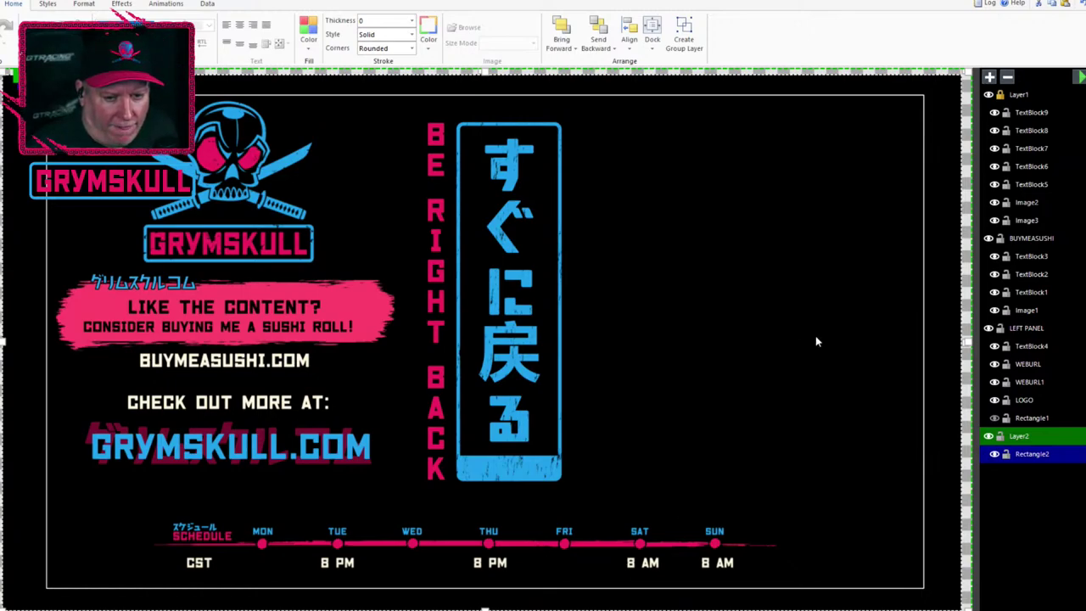
Examine which canvas elements belong to WEBURL, WEBURL1 and TextBlock4 in LEFT PANEL and to TextBlock1 and Image1 in BUYMEASUSHI.
{"action": "left_click", "coordinate": [1028, 383]}
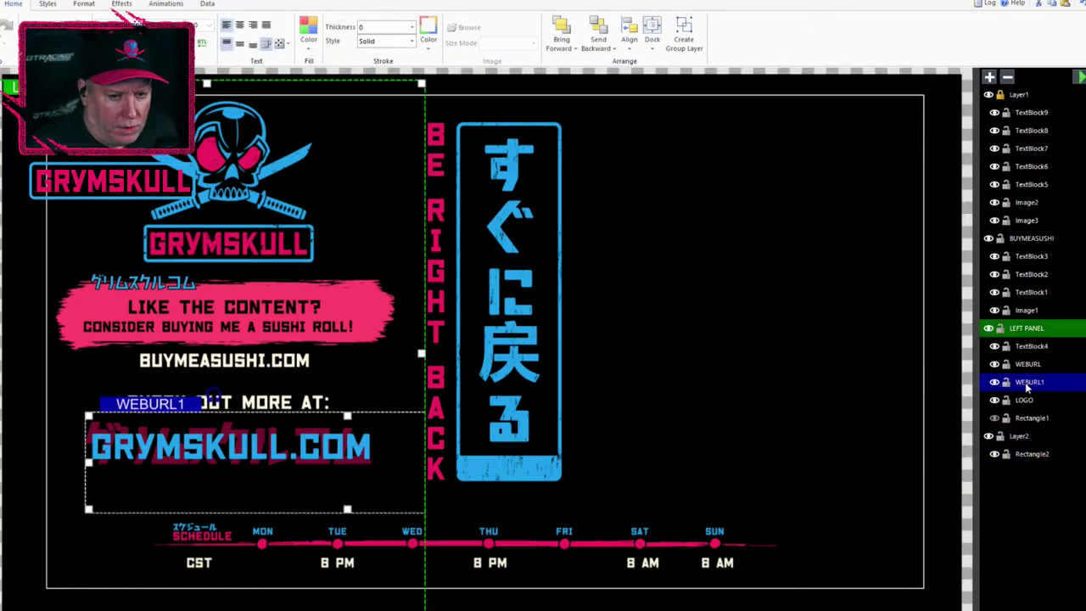
{"action": "left_click", "coordinate": [1028, 365]}
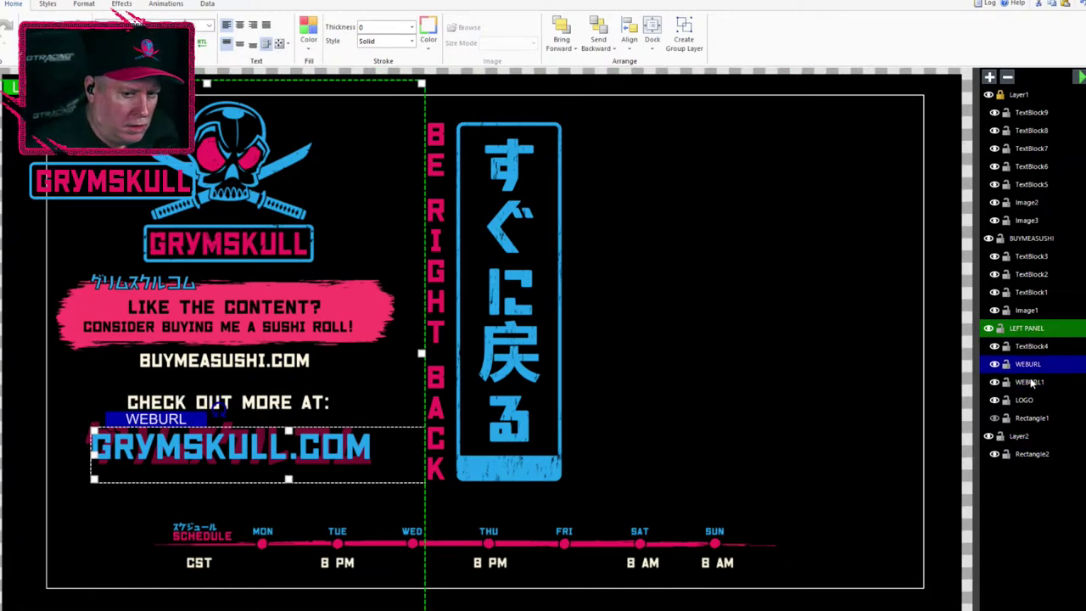
{"action": "left_click", "coordinate": [1031, 383]}
{"action": "left_click", "coordinate": [1032, 370]}
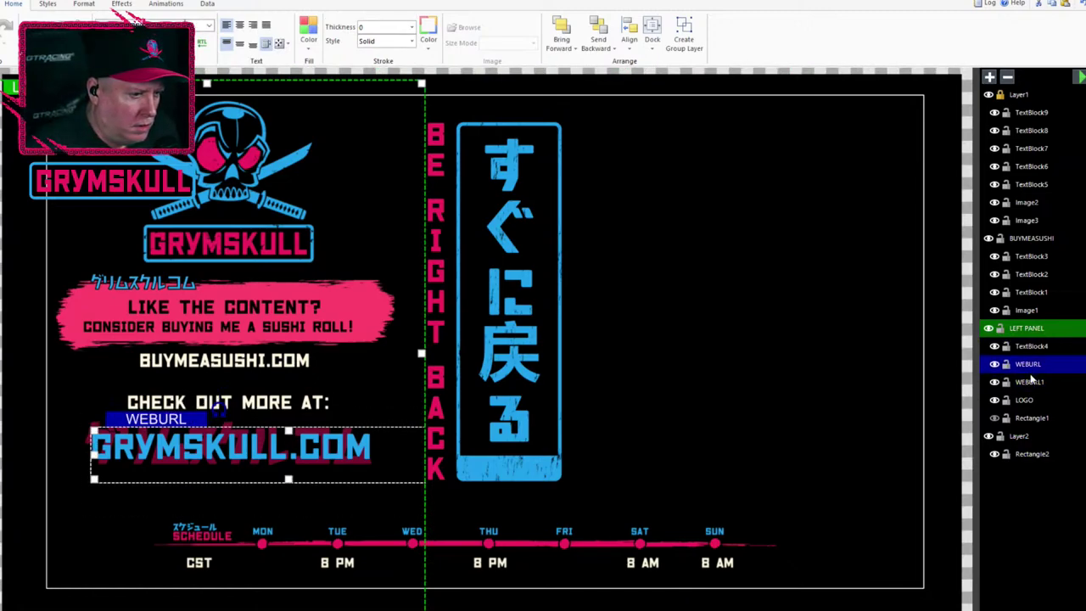
{"action": "left_click", "coordinate": [1032, 347]}
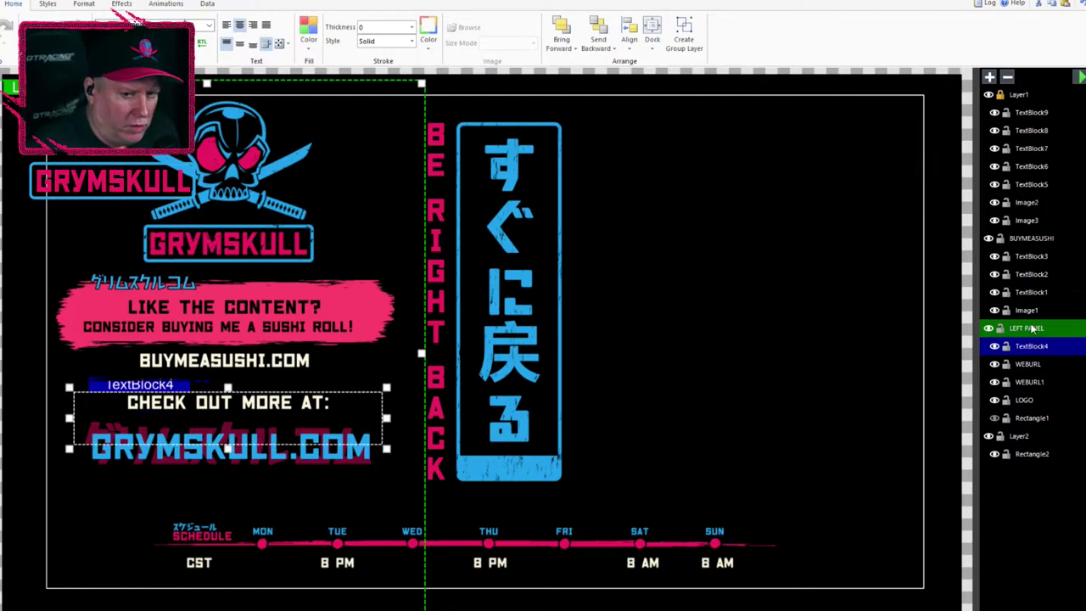
{"action": "left_click", "coordinate": [1034, 307]}
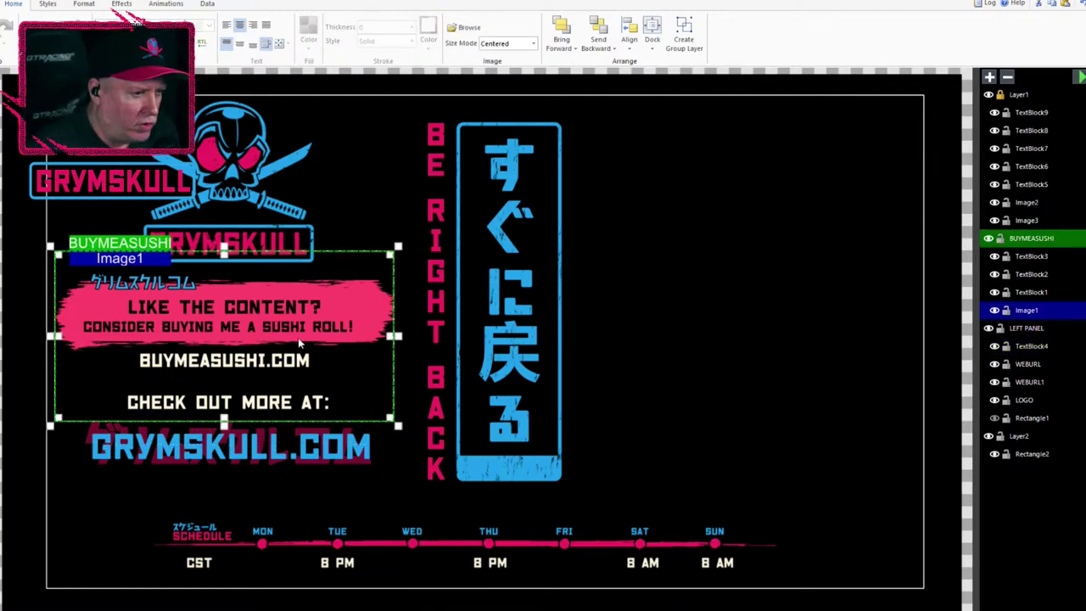
{"action": "left_click", "coordinate": [313, 326]}
{"action": "left_click", "coordinate": [248, 303]}
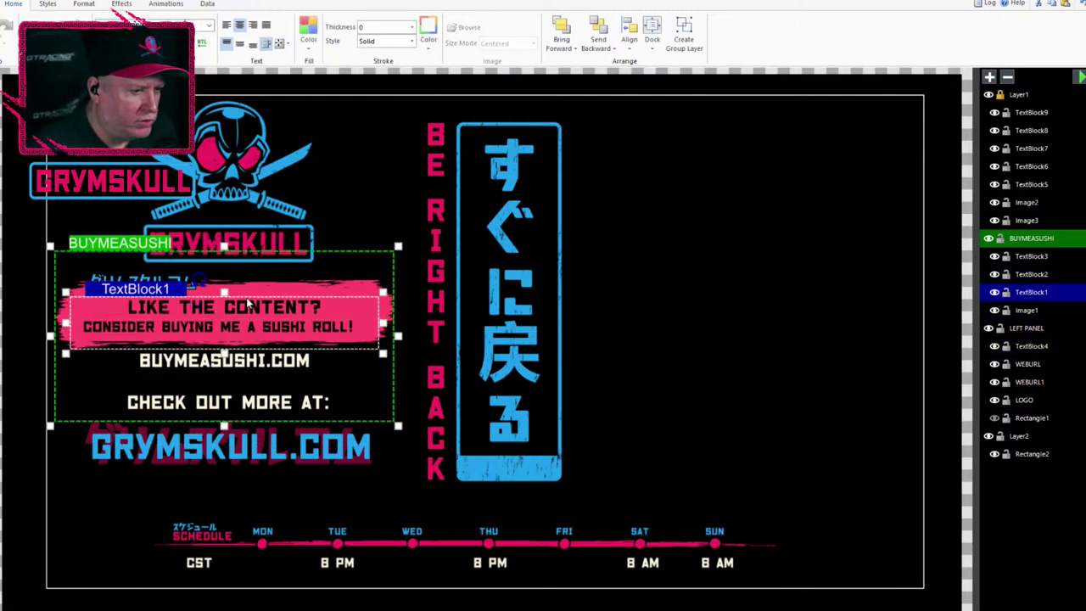
{"action": "left_click", "coordinate": [392, 316]}
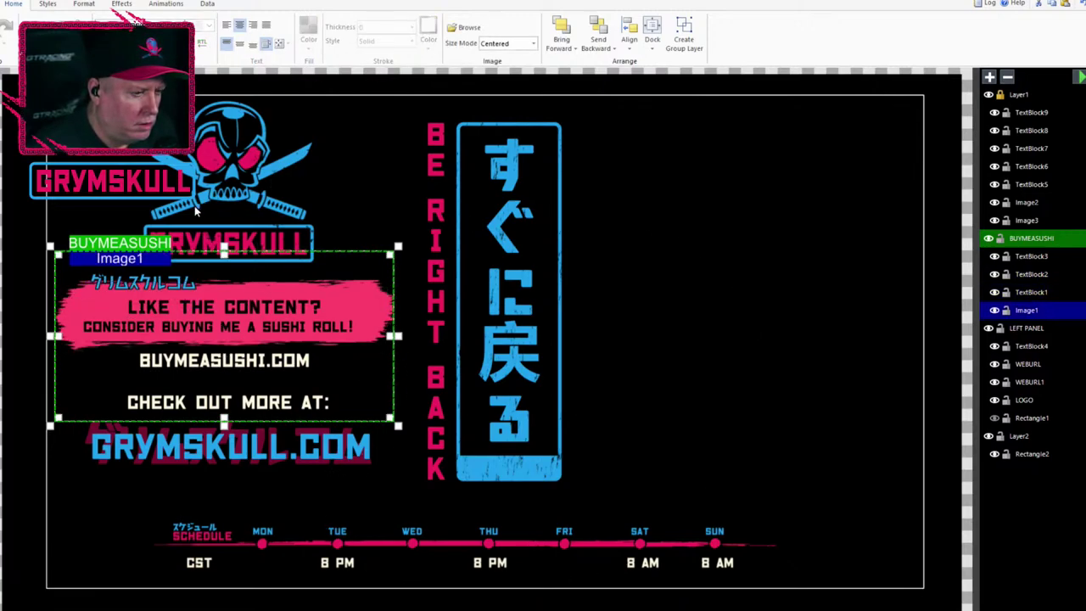
Nudge TextBlock1 slightly upward on the pink brush banner and delete the banner image Image1 from the BUYMEASUSHI layer.
{"action": "left_click", "coordinate": [364, 291]}
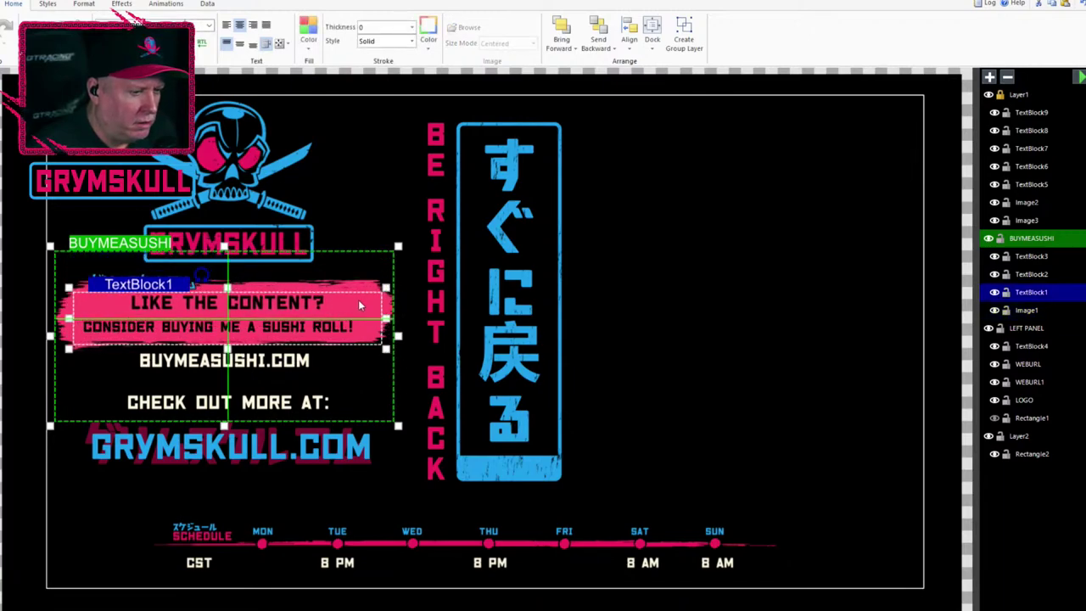
{"action": "left_click", "coordinate": [138, 245]}
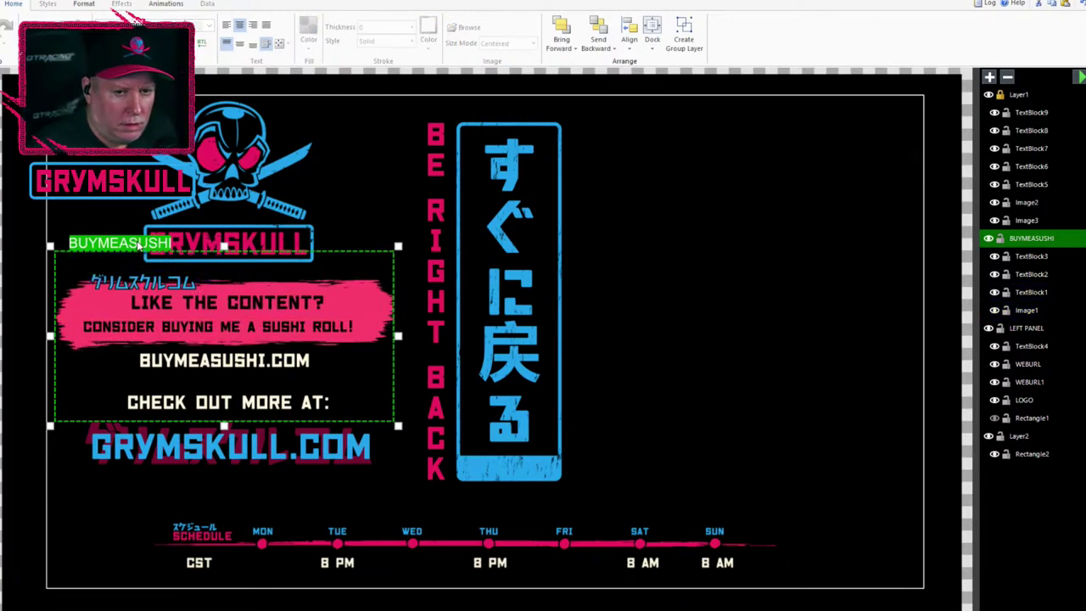
{"action": "left_click", "coordinate": [1029, 311]}
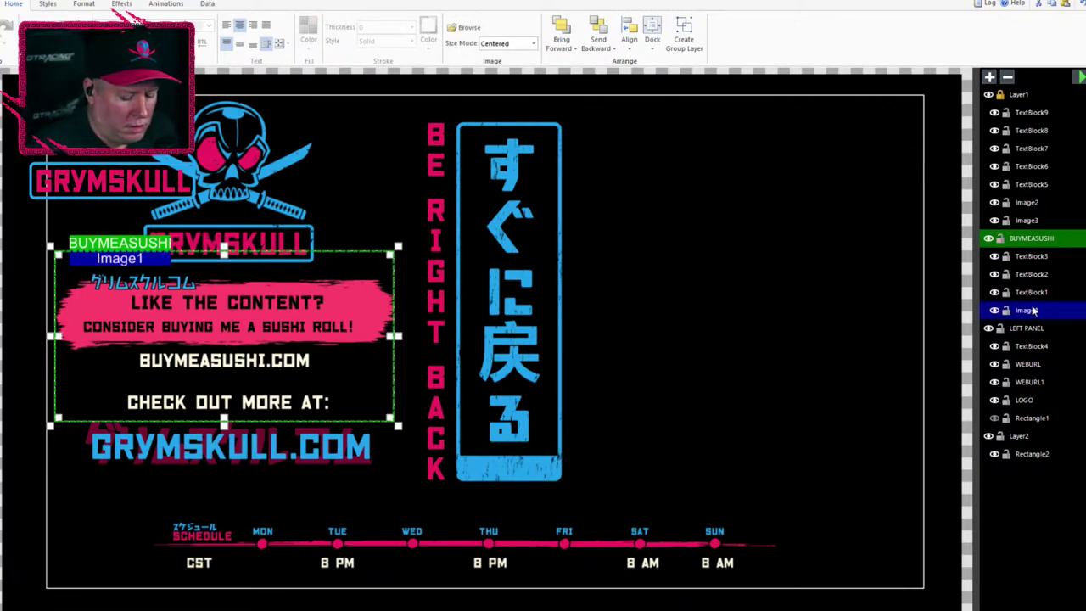
{"action": "key", "text": "Delete"}
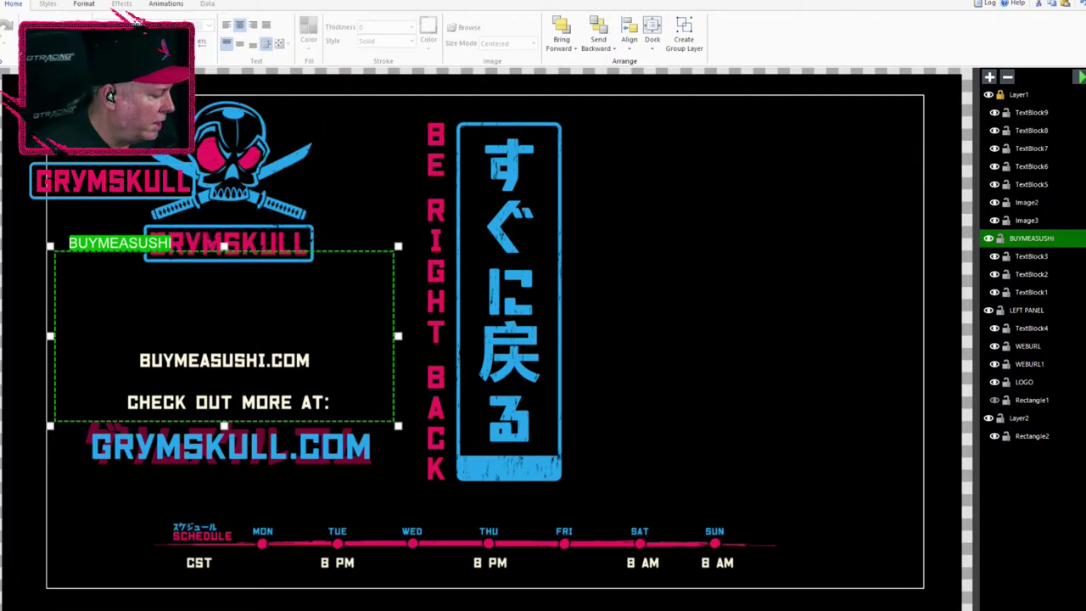
Switch to Photoshop, hide every CALLOUT_TEMPLATE3.psd layer except TEXT_BAR_1 and TEXT_BAR_2, and shift the blue TEXT_BAR_1 horizontally to X 363 px.
{"action": "key", "text": "alt+Tab"}
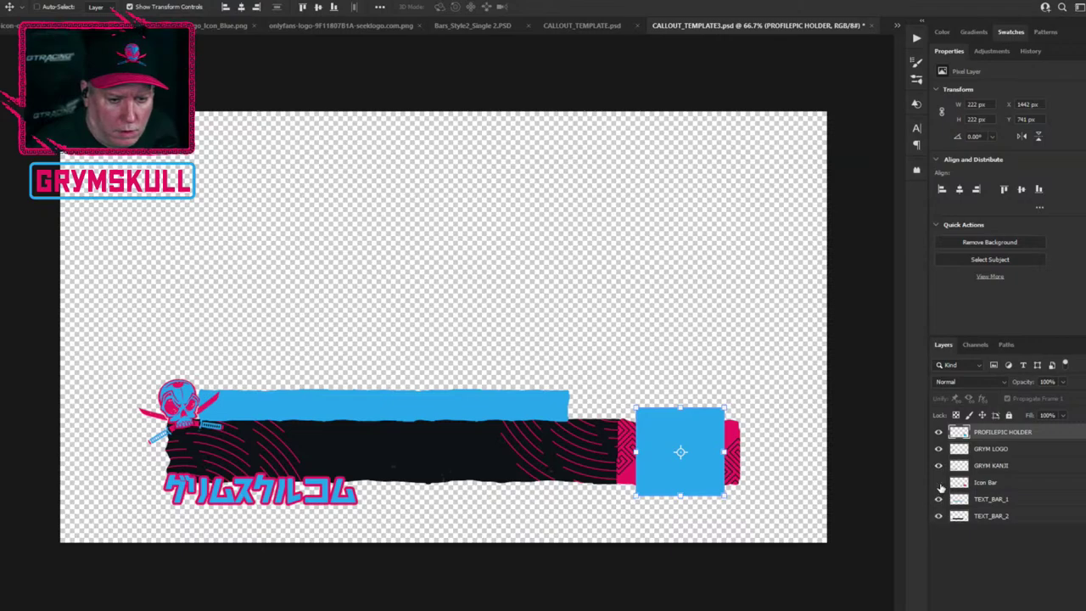
{"action": "left_click_drag", "start_coordinate": [938, 463], "coordinate": [939, 436]}
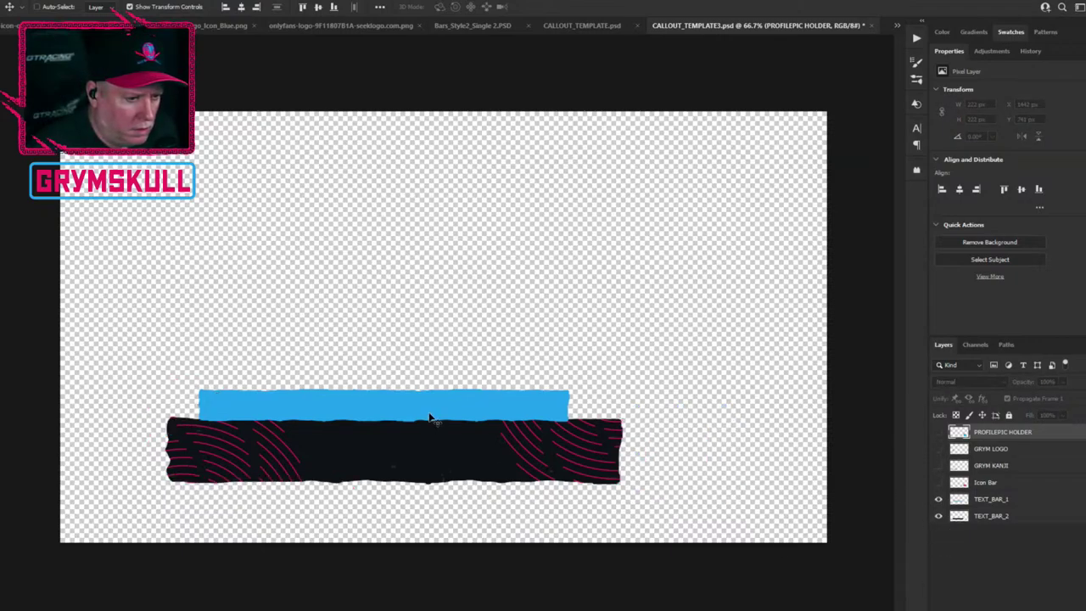
{"action": "left_click", "coordinate": [989, 482]}
{"action": "left_click", "coordinate": [1006, 500]}
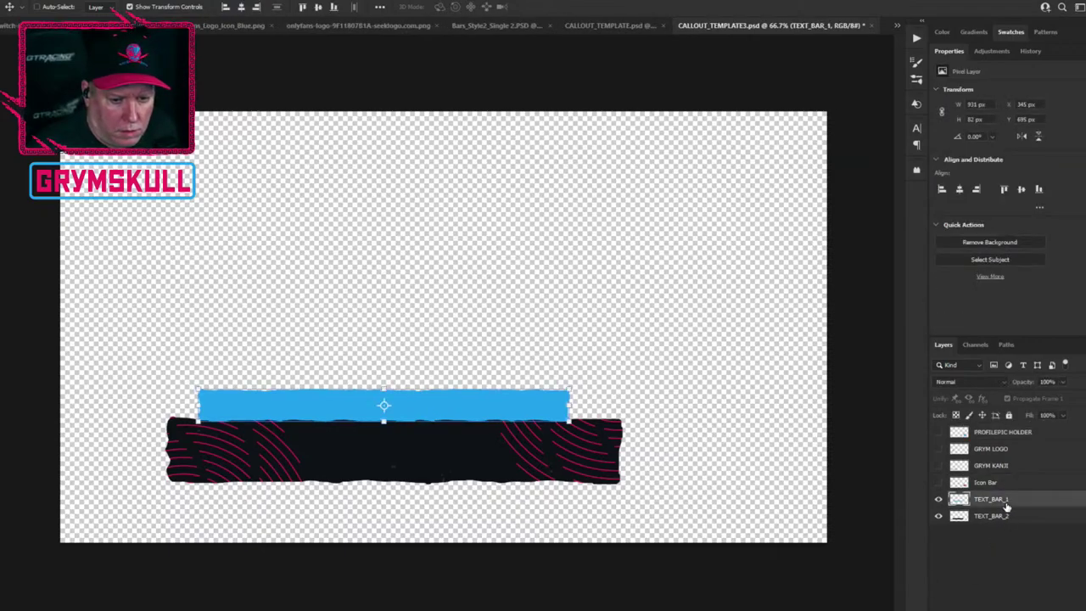
{"action": "left_click_drag", "start_coordinate": [495, 413], "coordinate": [499, 413]}
Trim transparent pixels from all four sides of the canvas and merge TEXT_BAR_1 and TEXT_BAR_2 into one layer.
{"action": "key", "text": "alt+i"}
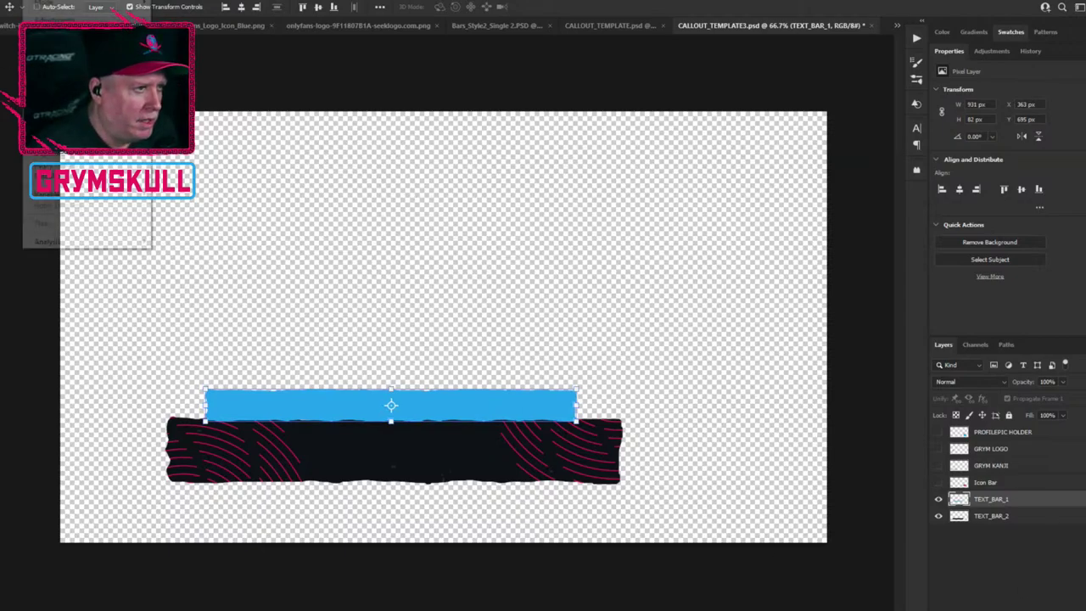
{"action": "key", "text": "r"}
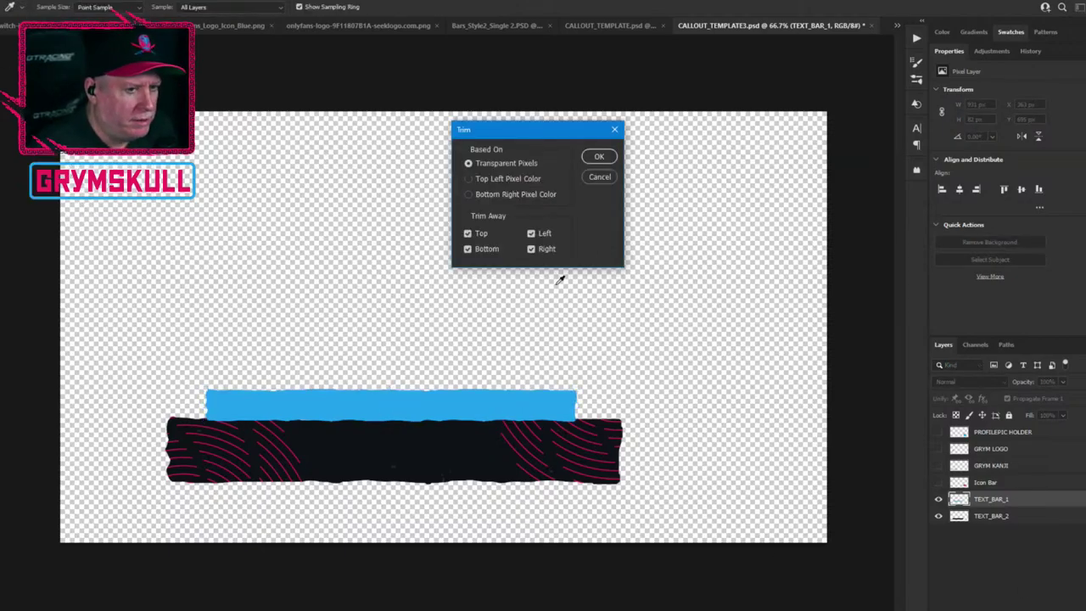
{"action": "left_click", "coordinate": [597, 158]}
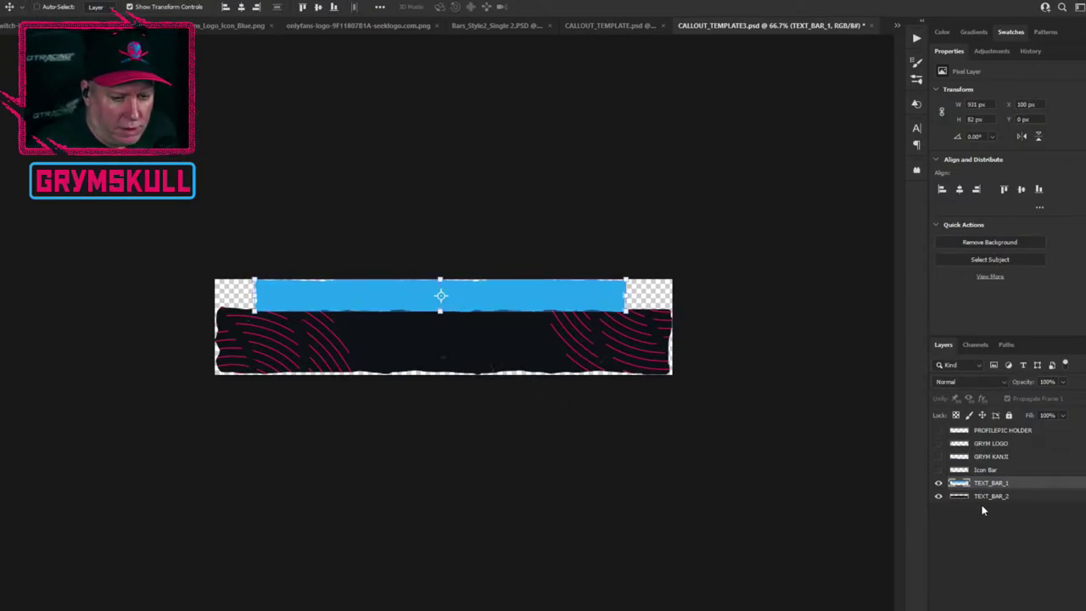
{"action": "left_click", "coordinate": [1035, 499], "text": "shift"}
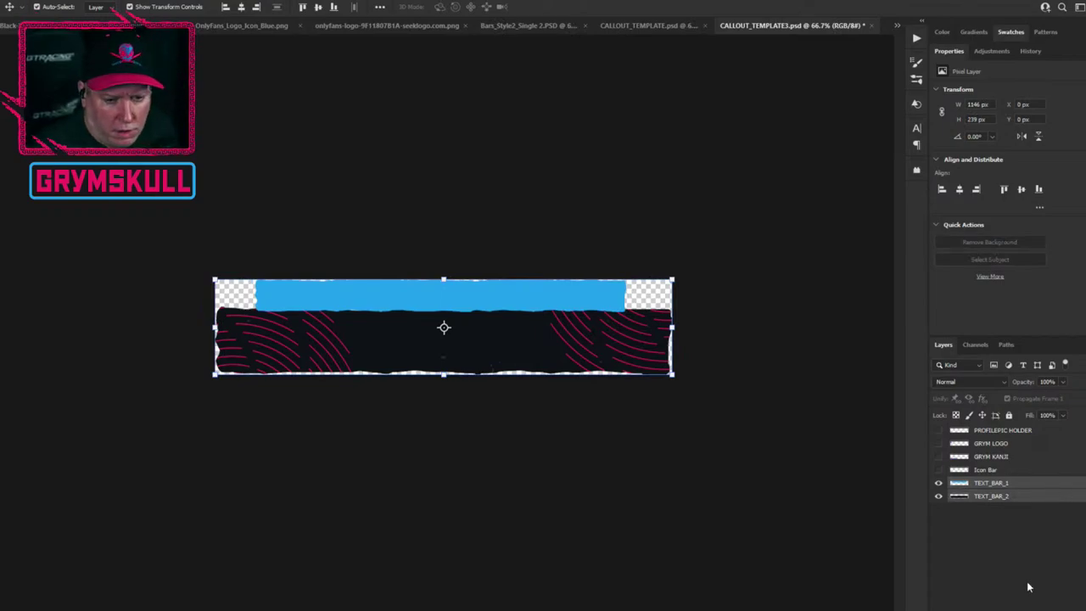
{"action": "key", "text": "ctrl+e"}
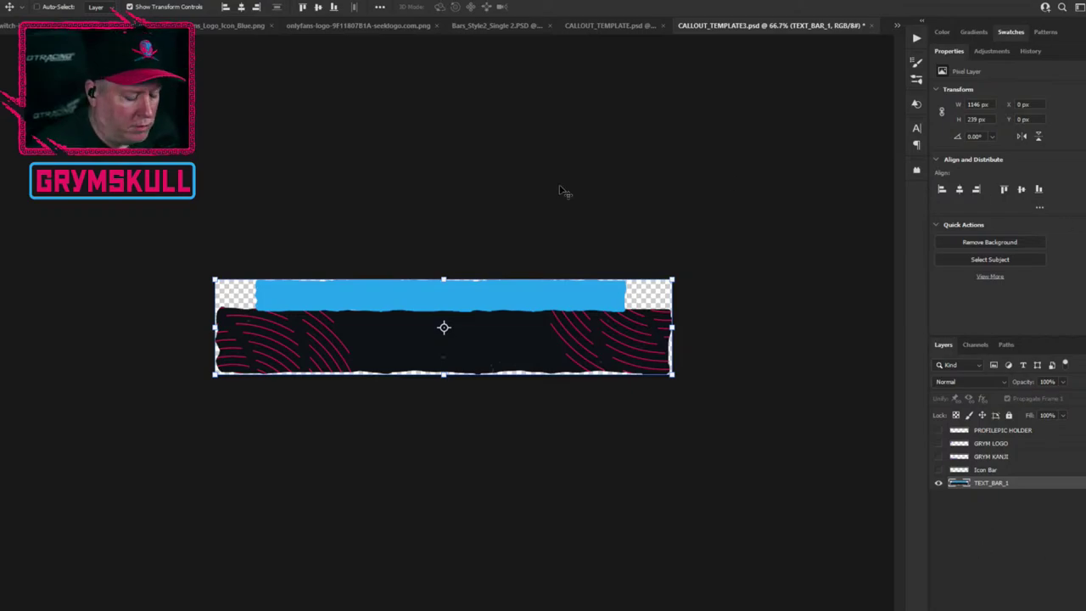
Start a Save for Web export as PNG-24 with transparency and choose the POPUPS folder on LIVE_ASSETS (I:) as its destination.
{"action": "key", "text": "ctrl+alt+shift+s"}
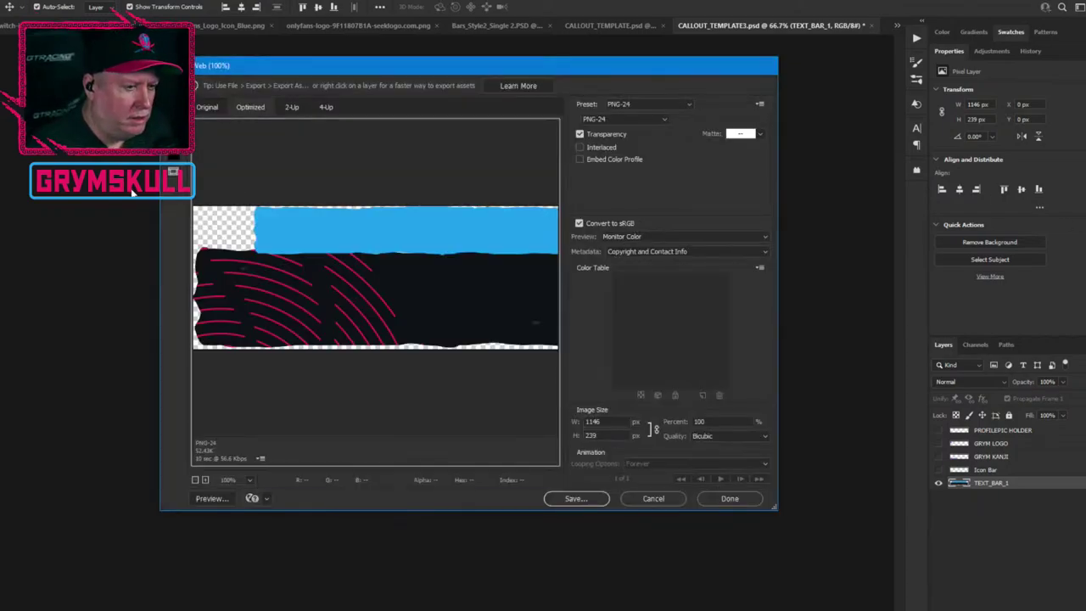
{"action": "left_click", "coordinate": [597, 500]}
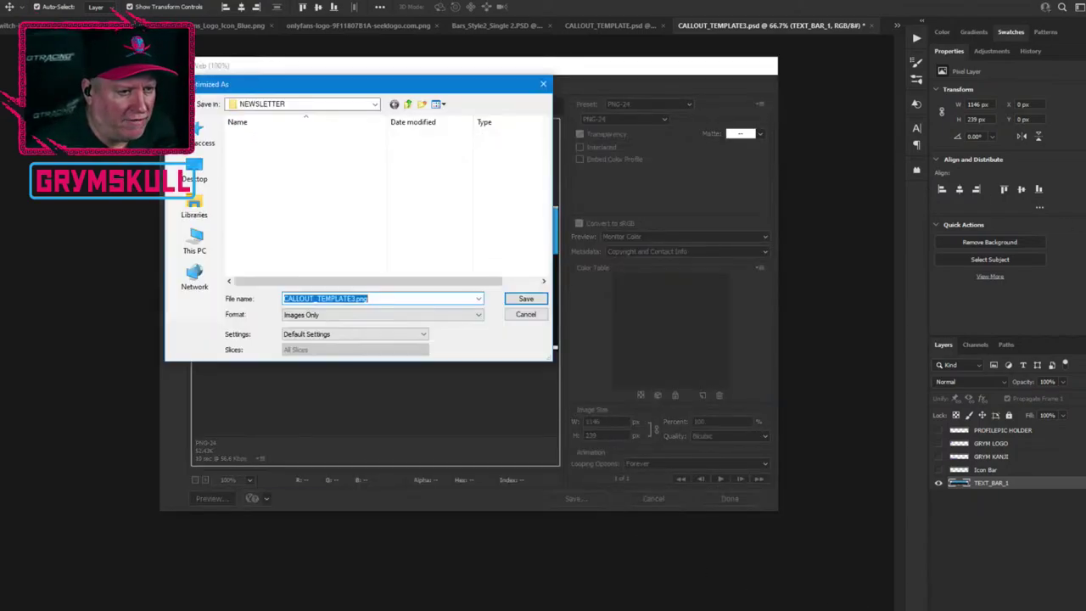
{"action": "left_click", "coordinate": [195, 243]}
{"action": "scroll", "coordinate": [547, 194], "scroll_direction": "down", "scroll_amount": 1}
{"action": "scroll", "coordinate": [547, 193], "scroll_direction": "down", "scroll_amount": 2}
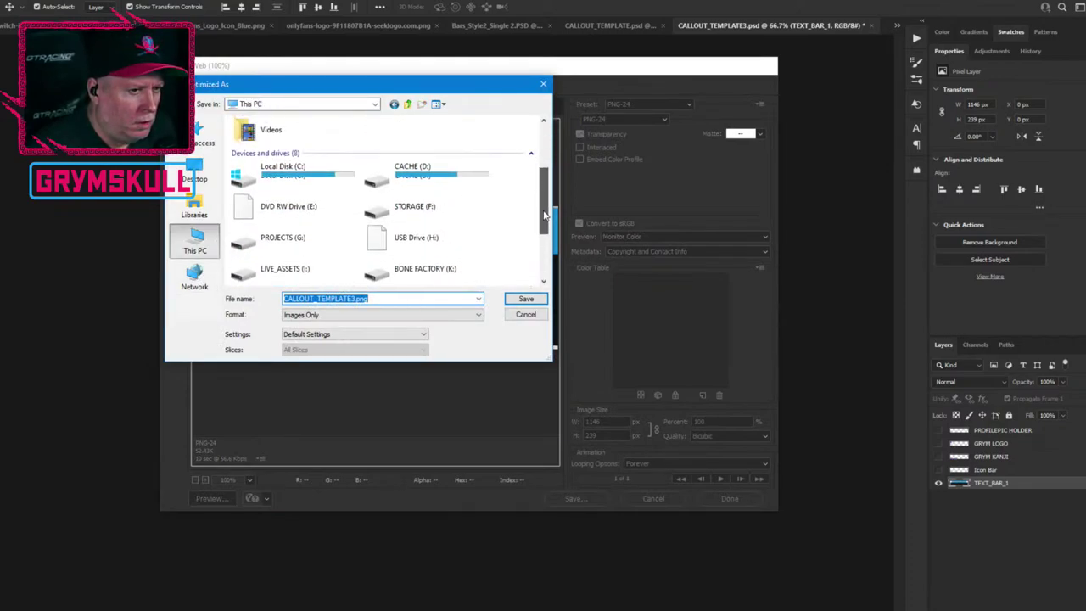
{"action": "left_click_drag", "start_coordinate": [540, 225], "coordinate": [541, 267]}
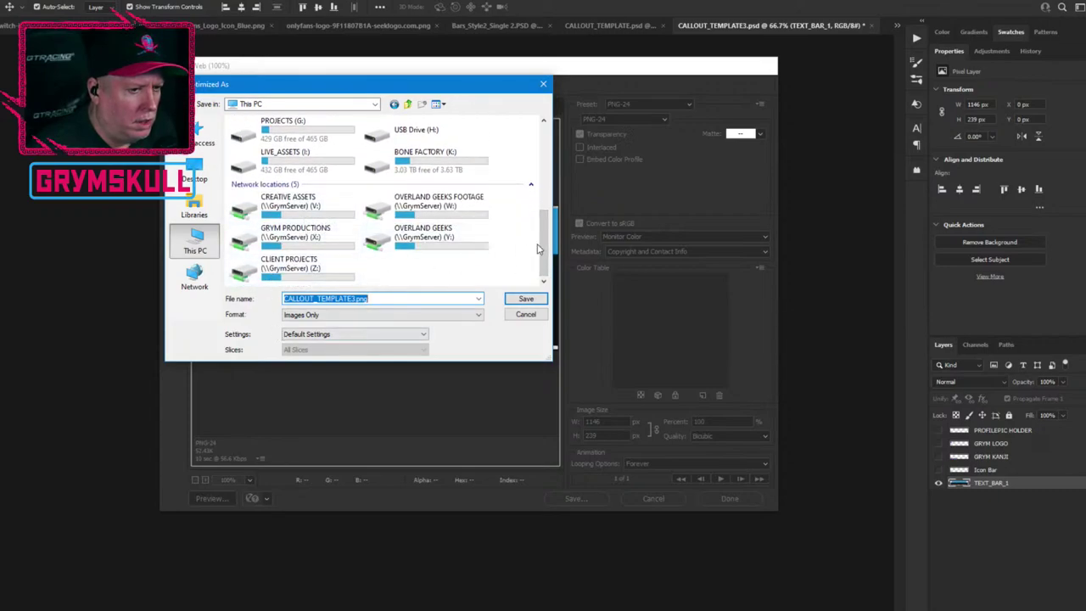
{"action": "scroll", "coordinate": [357, 212], "scroll_direction": "up", "scroll_amount": 1}
{"action": "double_click", "coordinate": [302, 190]}
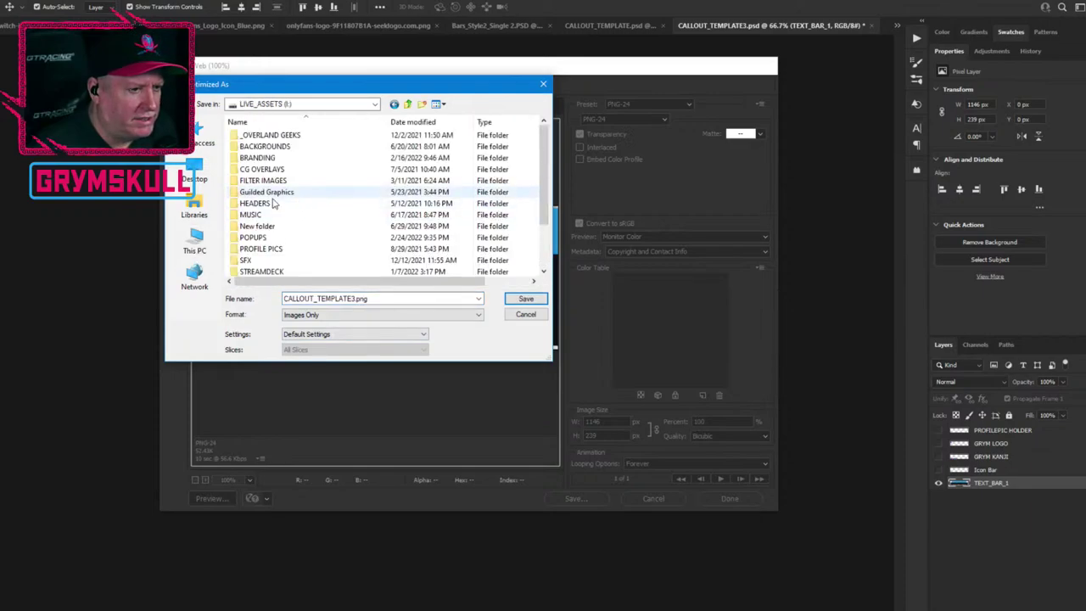
{"action": "left_click_drag", "start_coordinate": [547, 169], "coordinate": [558, 219]}
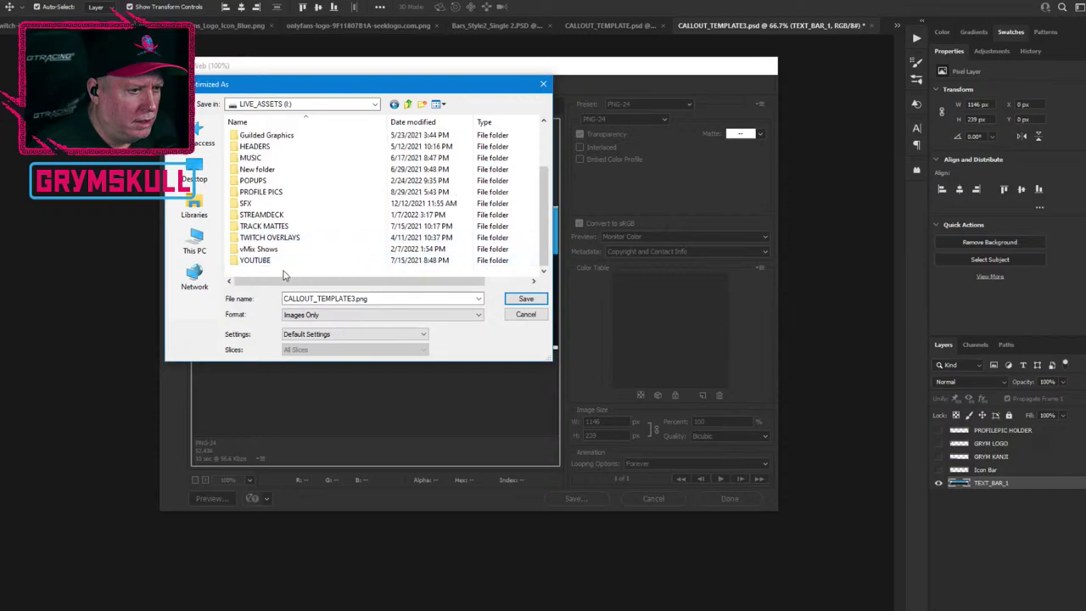
{"action": "double_click", "coordinate": [281, 180]}
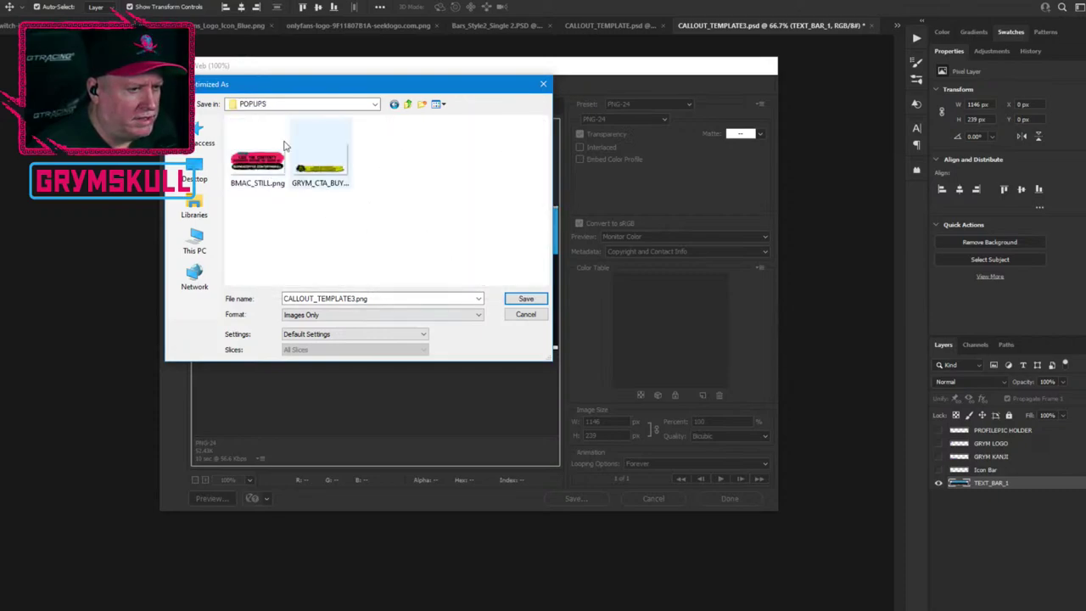
Name the web export TEXT_BAR.png and save it in the POPUPS folder.
{"action": "double_click", "coordinate": [327, 298]}
{"action": "left_click", "coordinate": [350, 298]}
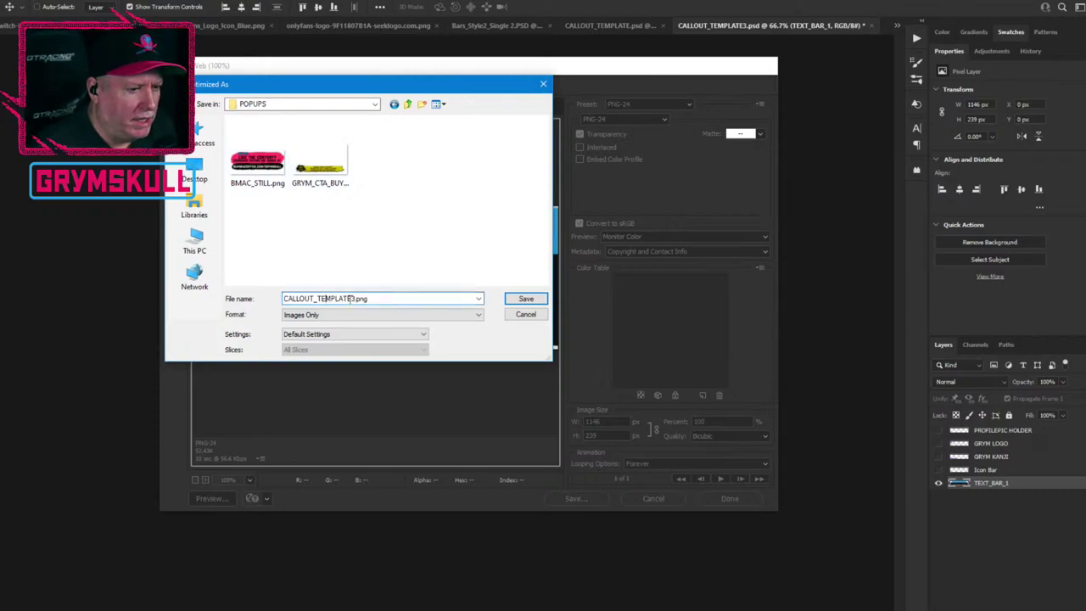
{"action": "double_click", "coordinate": [352, 299]}
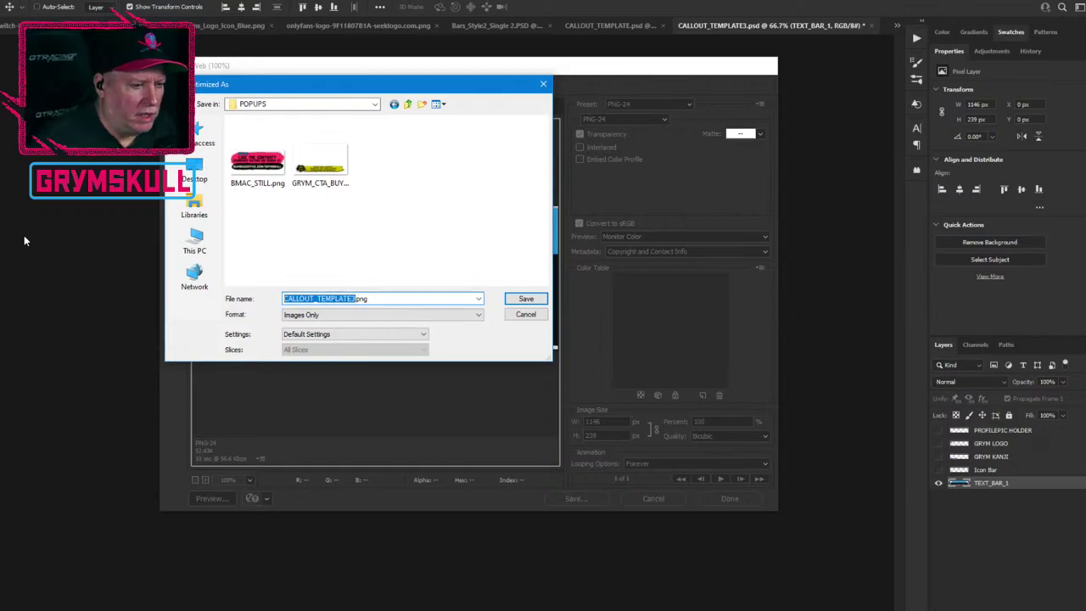
{"action": "type", "text": "TEXT_BAR"}
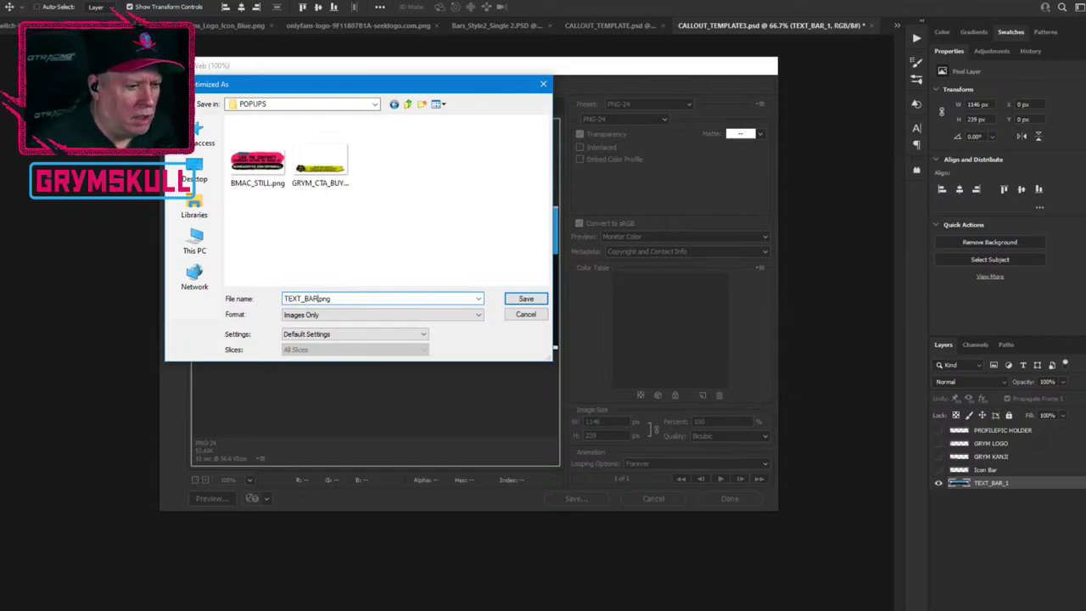
{"action": "left_click", "coordinate": [526, 299]}
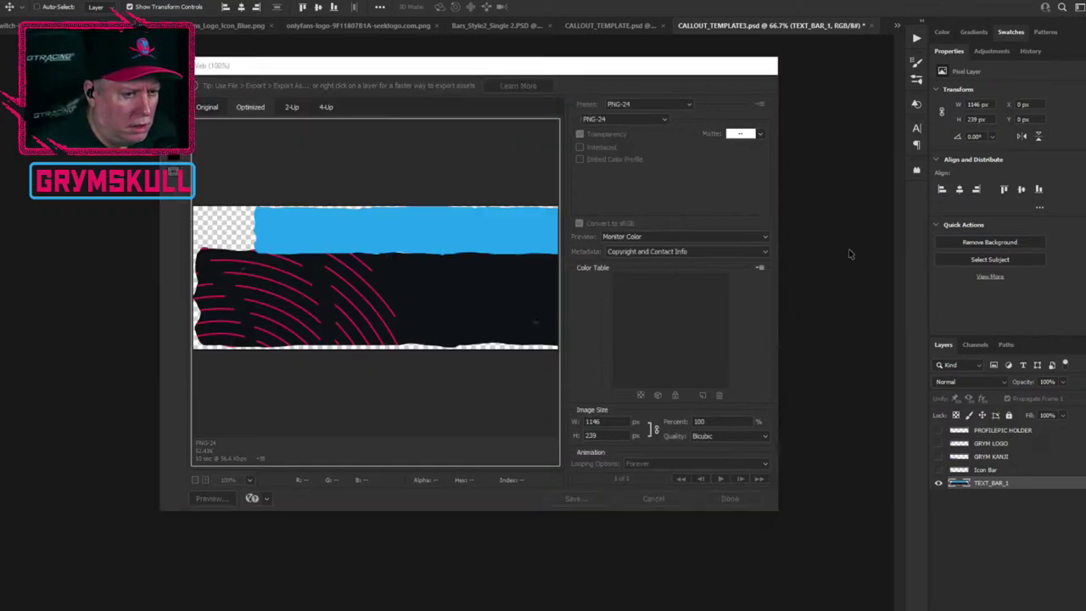
{"action": "left_click", "coordinate": [1065, 561]}
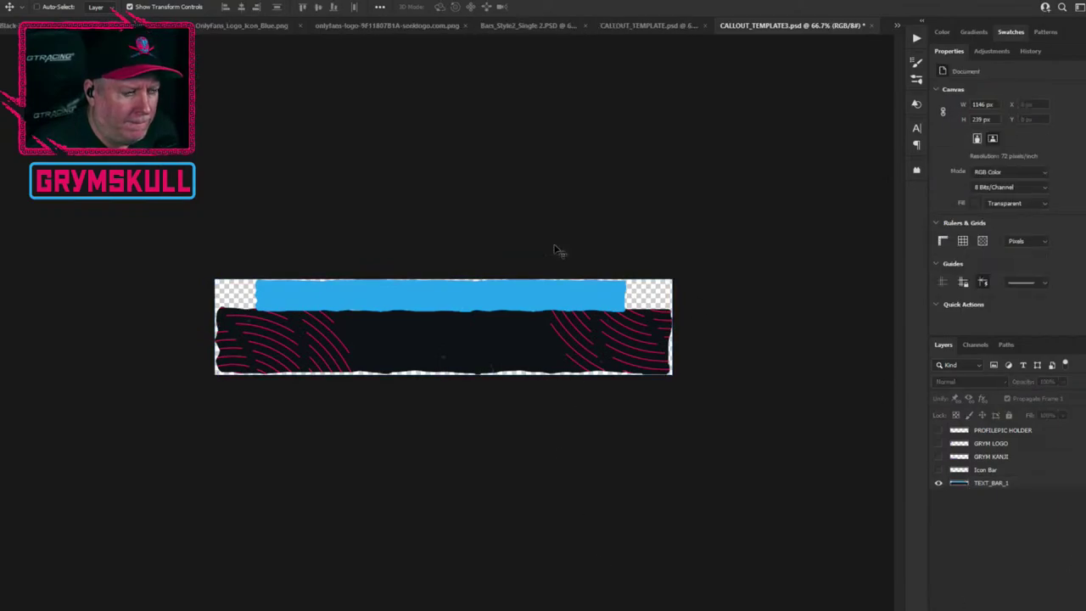
Close CALLOUT_TEMPLATE3.psd without saving, along with the other open template, bar and logo documents, keeping only the social icons file containing TWITCH_ICON.
{"action": "left_click", "coordinate": [873, 27]}
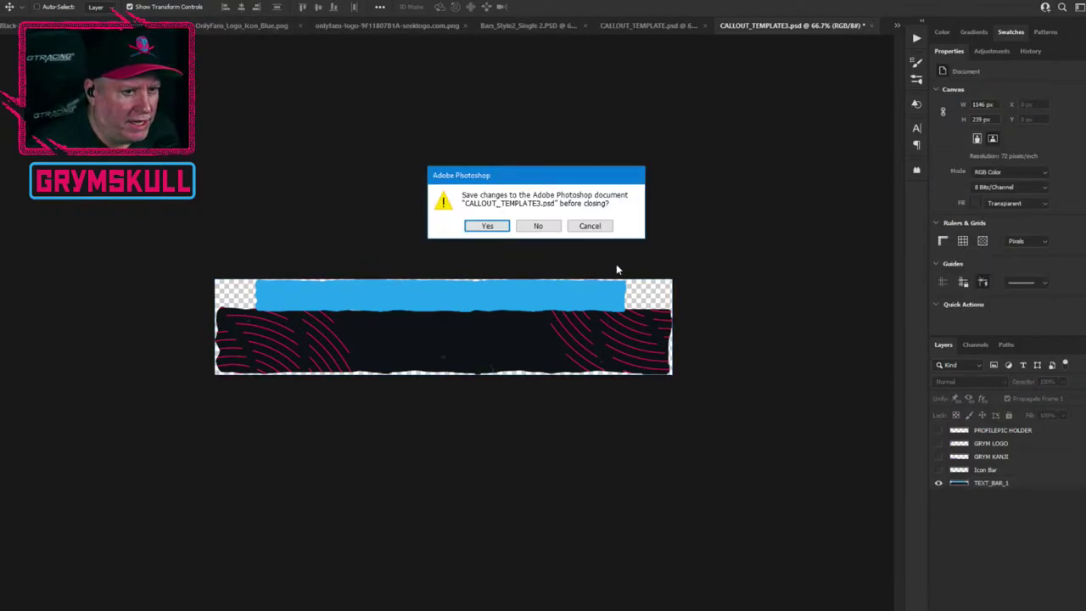
{"action": "left_click", "coordinate": [541, 224]}
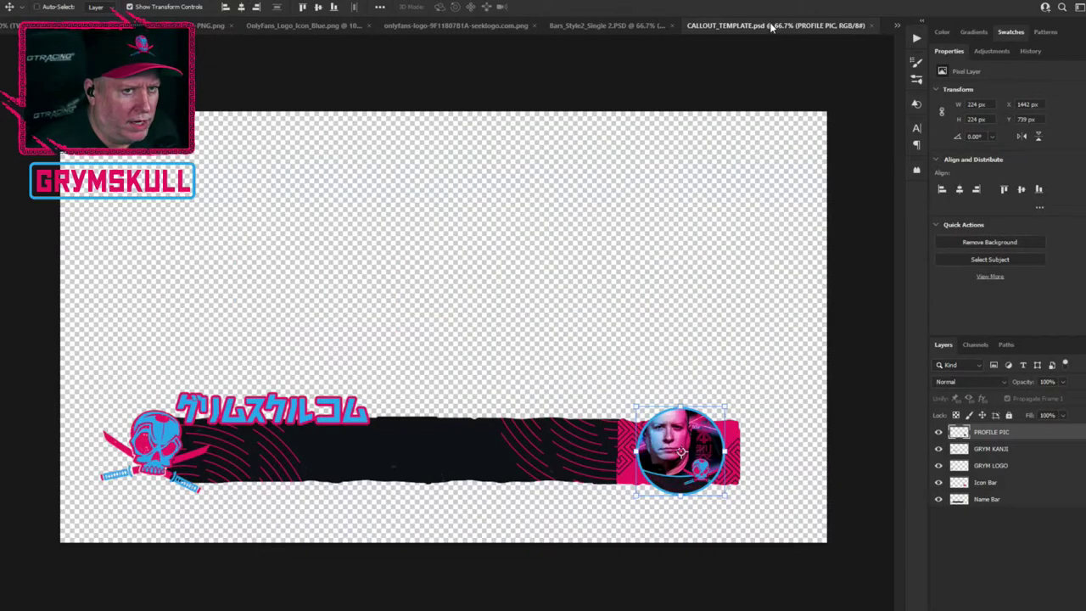
{"action": "left_click", "coordinate": [870, 26]}
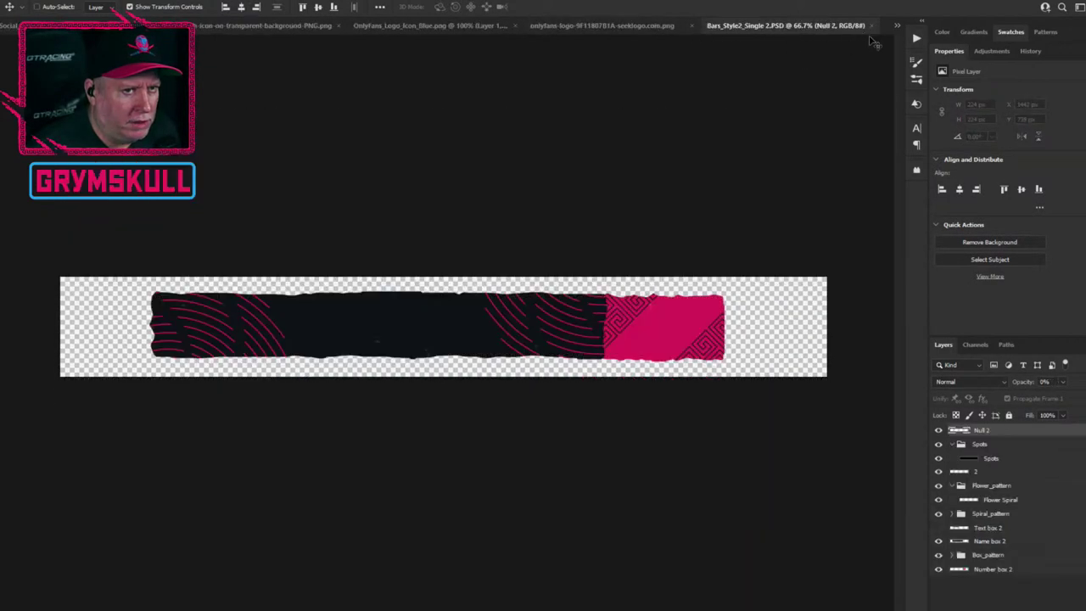
{"action": "left_click", "coordinate": [874, 26]}
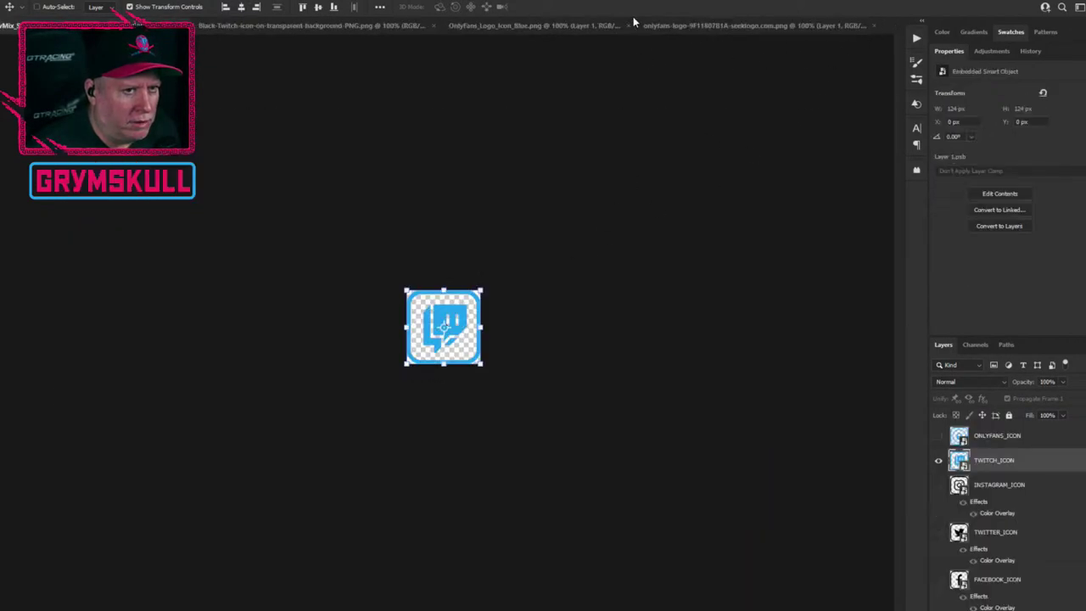
{"action": "left_click", "coordinate": [872, 26]}
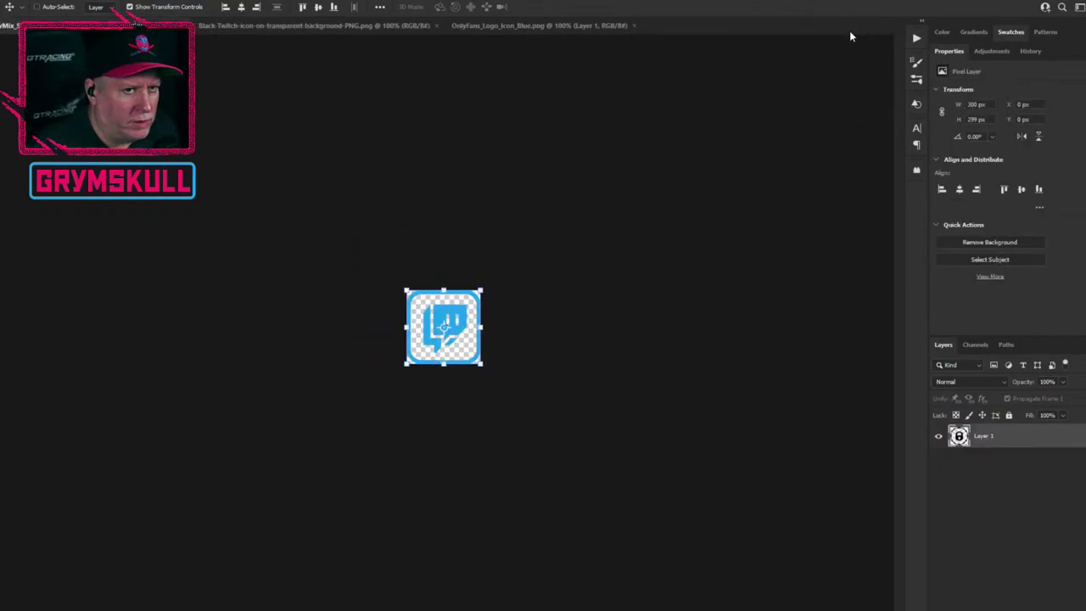
{"action": "left_click", "coordinate": [633, 25]}
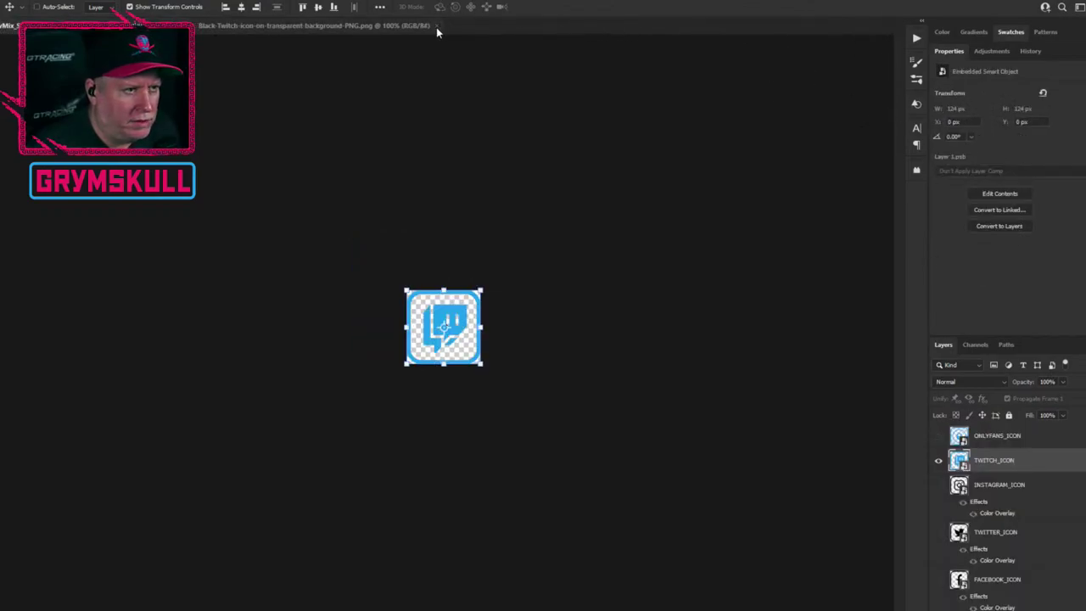
{"action": "left_click", "coordinate": [436, 26]}
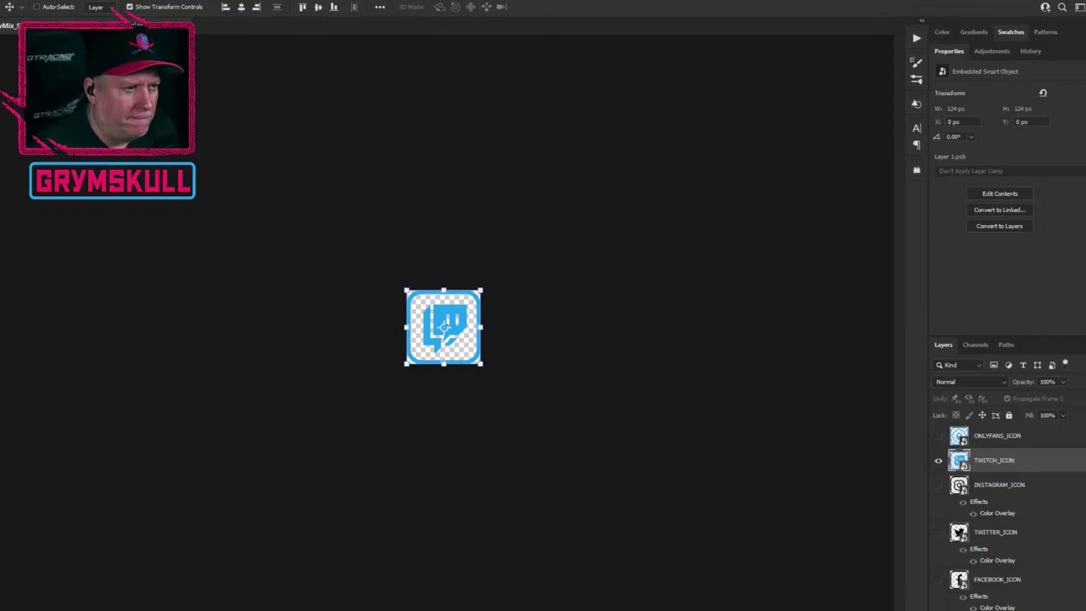
Switch back to GT Designer and insert TEXT_BAR.png from the POPUPS folder on LIVE_ASSETS (I:) into the BUYMEASUSHI layer.
{"action": "key", "text": "alt+Tab"}
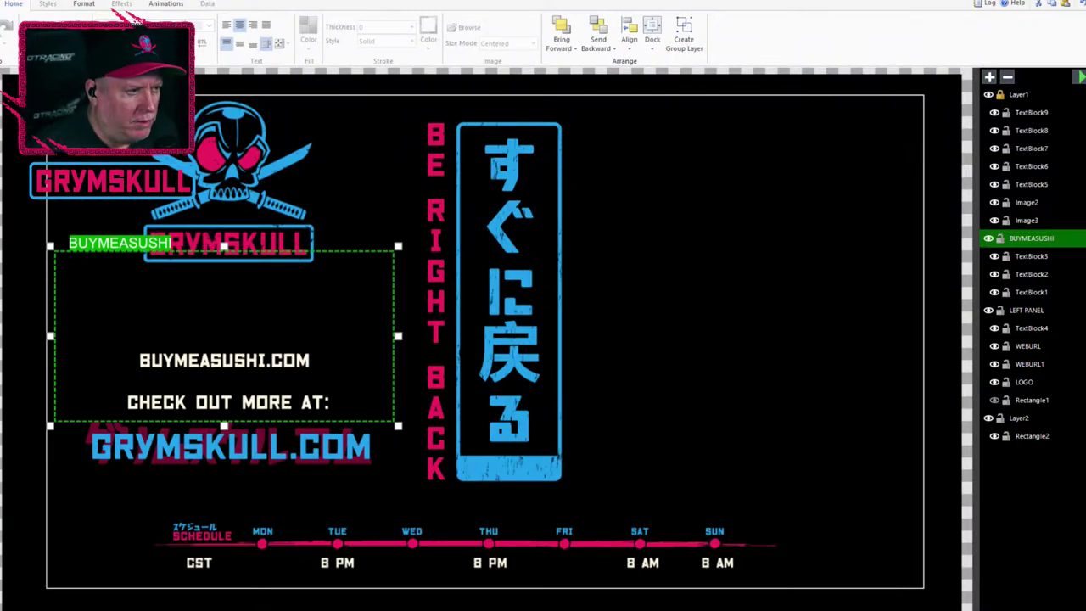
{"action": "scroll", "coordinate": [395, 392], "scroll_direction": "down", "scroll_amount": 5}
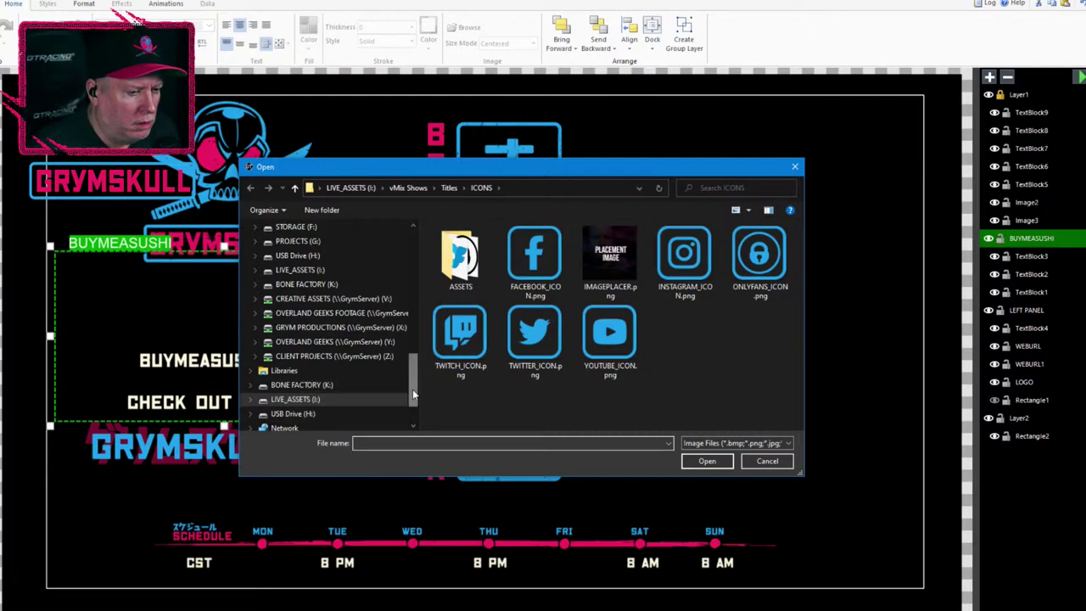
{"action": "left_click", "coordinate": [301, 400]}
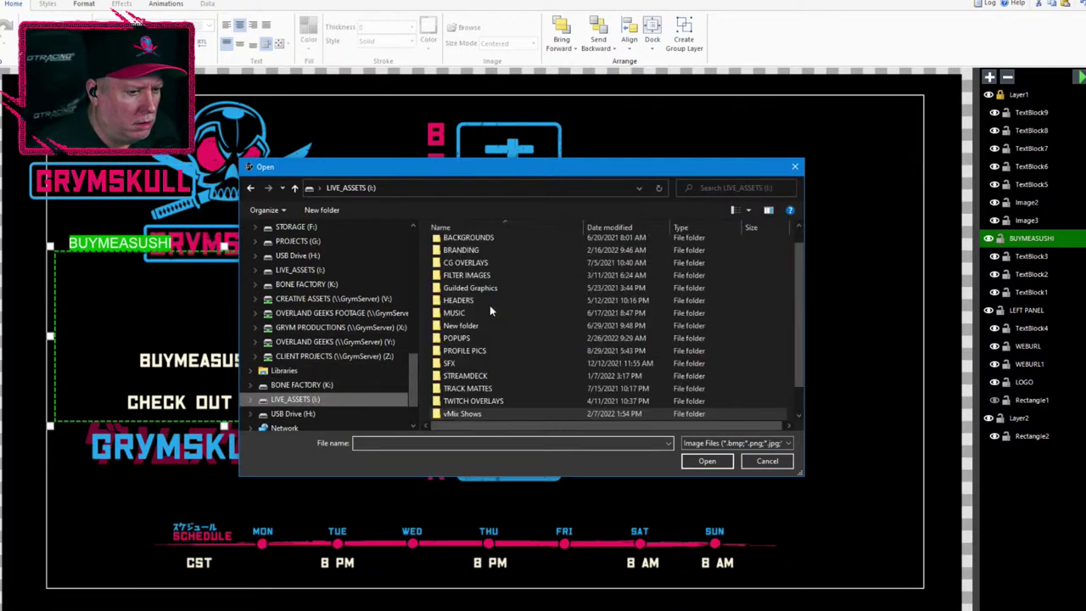
{"action": "double_click", "coordinate": [471, 338]}
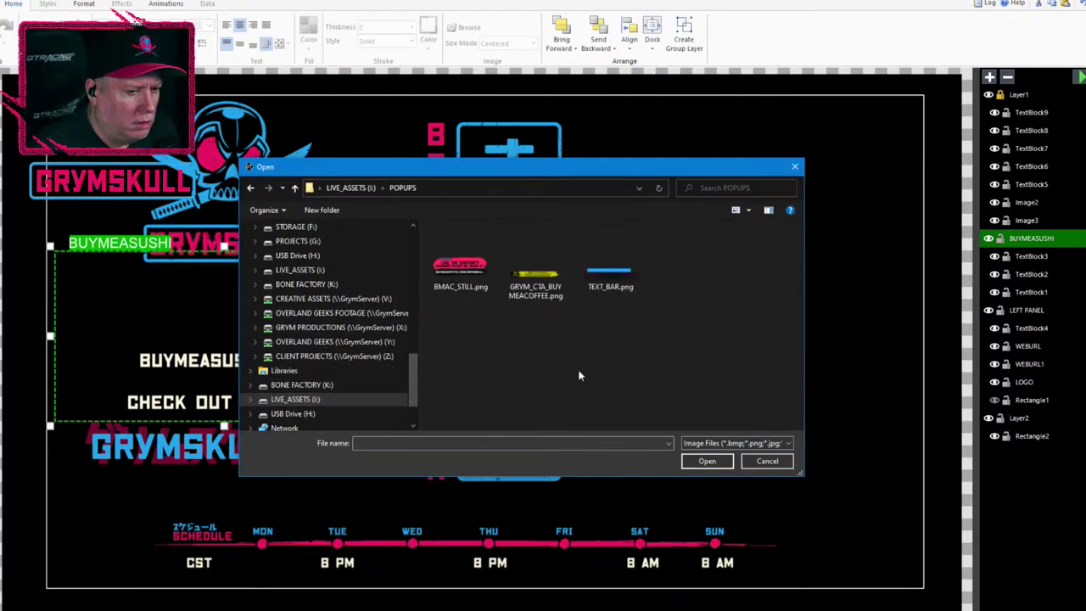
{"action": "left_click", "coordinate": [610, 264]}
{"action": "left_click", "coordinate": [707, 461]}
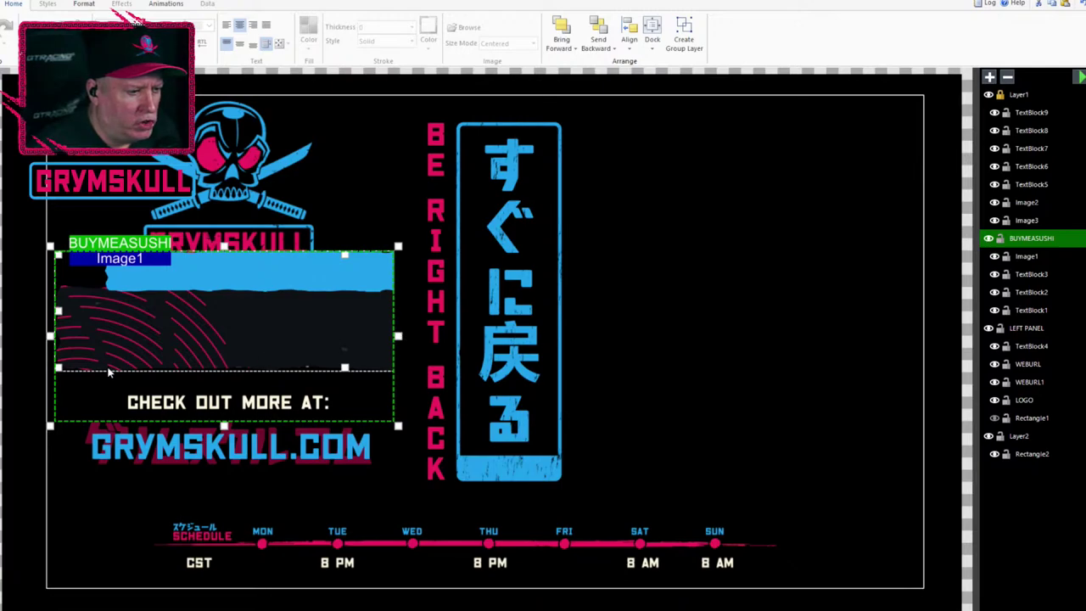
Scale Image1 to fit inside the BUYMEASUSHI layer's frame and order it beneath TextBlock1, TextBlock2 and TextBlock3.
{"action": "left_click_drag", "start_coordinate": [58, 366], "coordinate": [105, 317]}
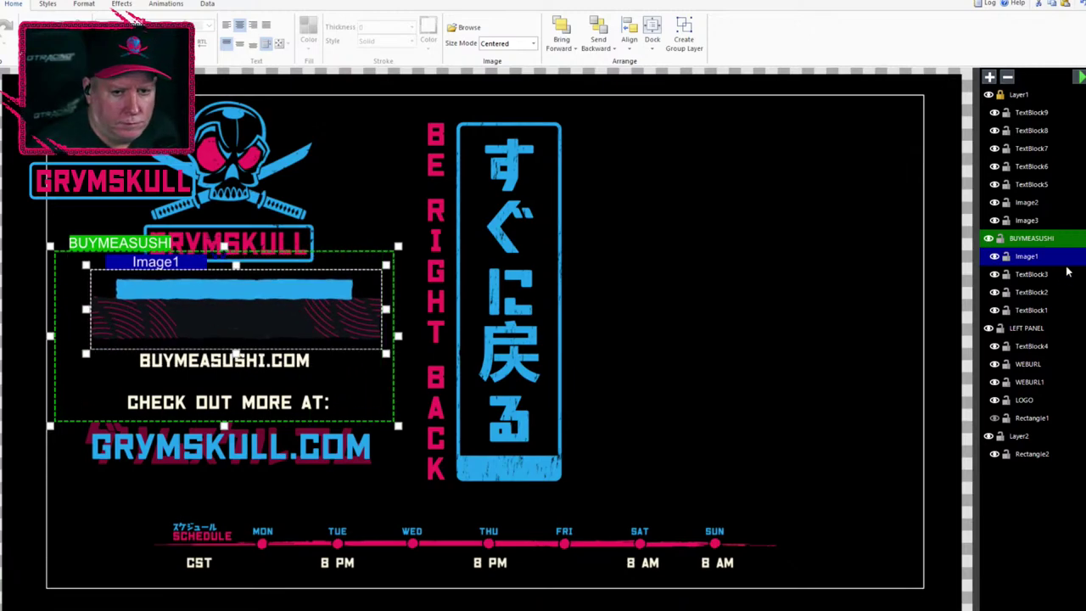
{"action": "left_click_drag", "start_coordinate": [1039, 274], "coordinate": [1048, 319]}
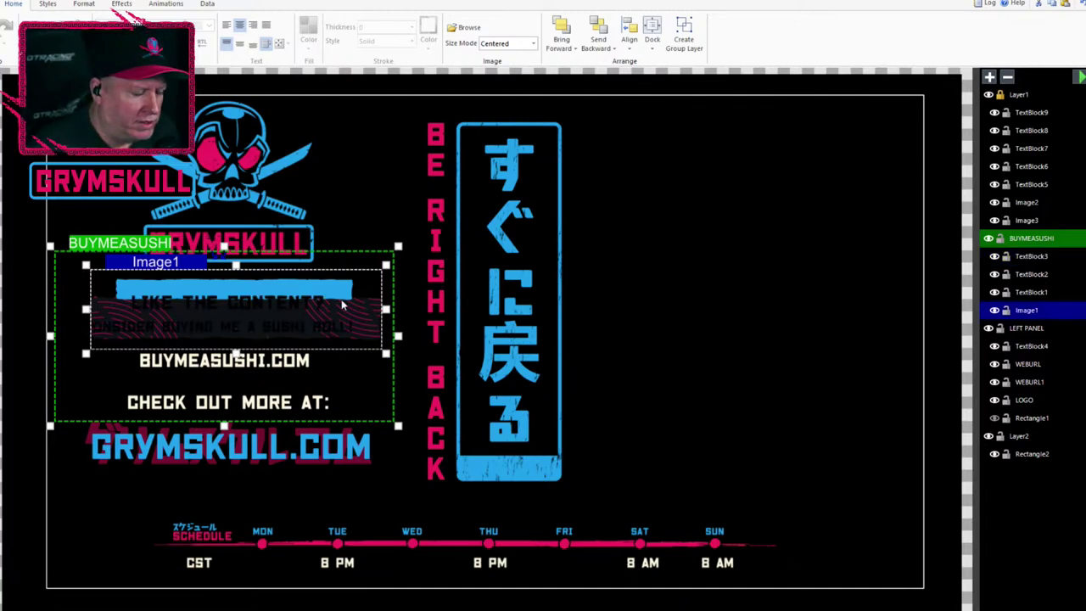
{"action": "left_click_drag", "start_coordinate": [345, 294], "coordinate": [283, 274]}
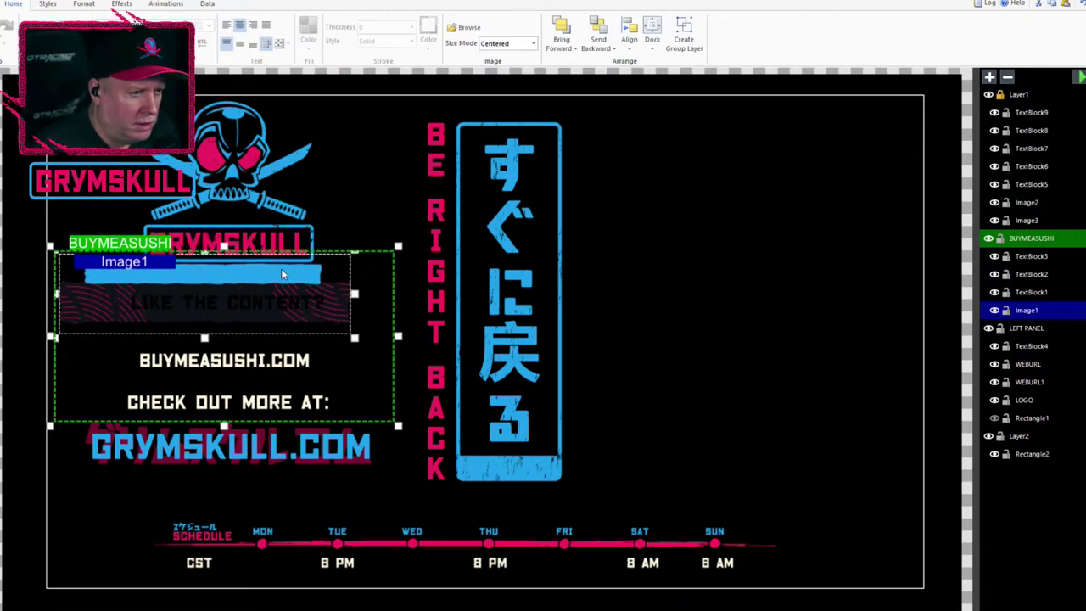
{"action": "left_click_drag", "start_coordinate": [355, 338], "coordinate": [357, 292]}
Position TextBlock1 on the blue bar, and stack TextBlock2 and the BUYMEASUSHI.COM TextBlock3 on the dark bar below it.
{"action": "left_click", "coordinate": [370, 326]}
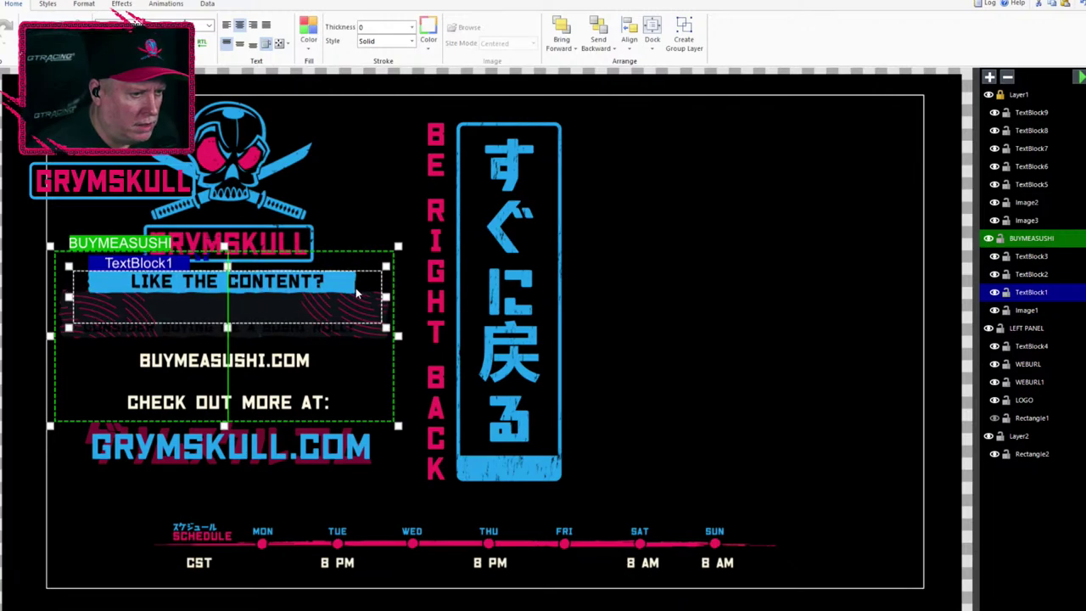
{"action": "left_click", "coordinate": [294, 328]}
{"action": "left_click_drag", "start_coordinate": [294, 328], "coordinate": [298, 305]}
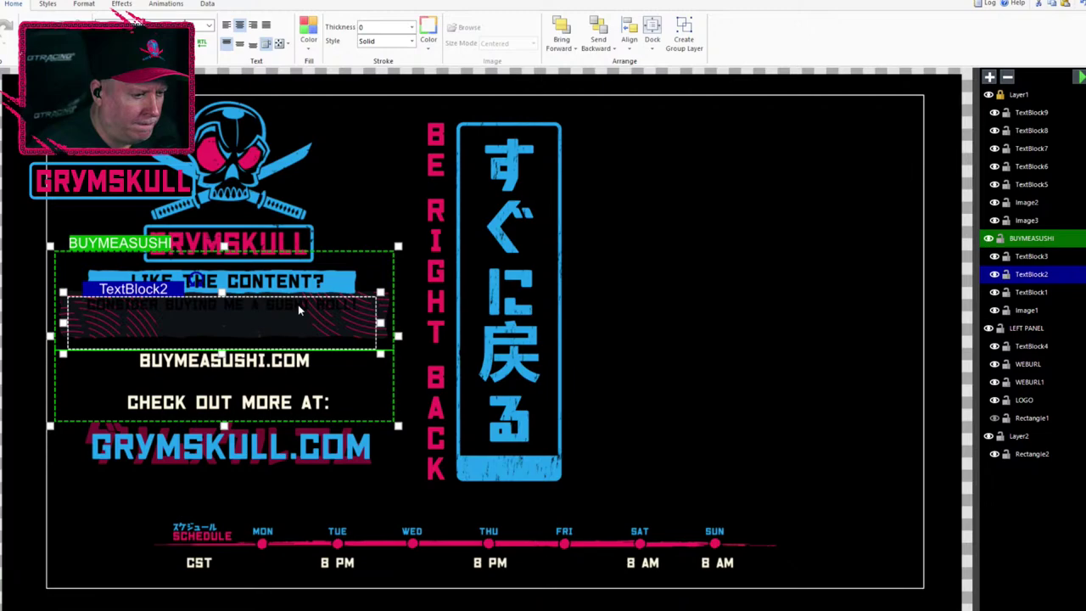
{"action": "left_click", "coordinate": [259, 367]}
{"action": "left_click_drag", "start_coordinate": [265, 365], "coordinate": [258, 327]}
{"action": "left_click", "coordinate": [326, 308]}
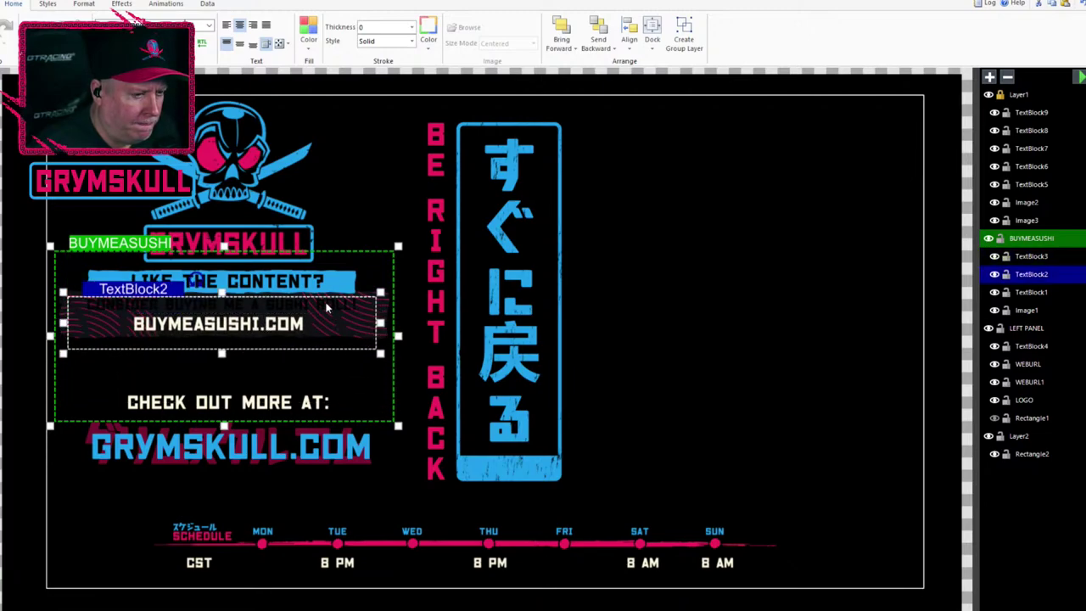
{"action": "left_click_drag", "start_coordinate": [179, 312], "coordinate": [183, 312]}
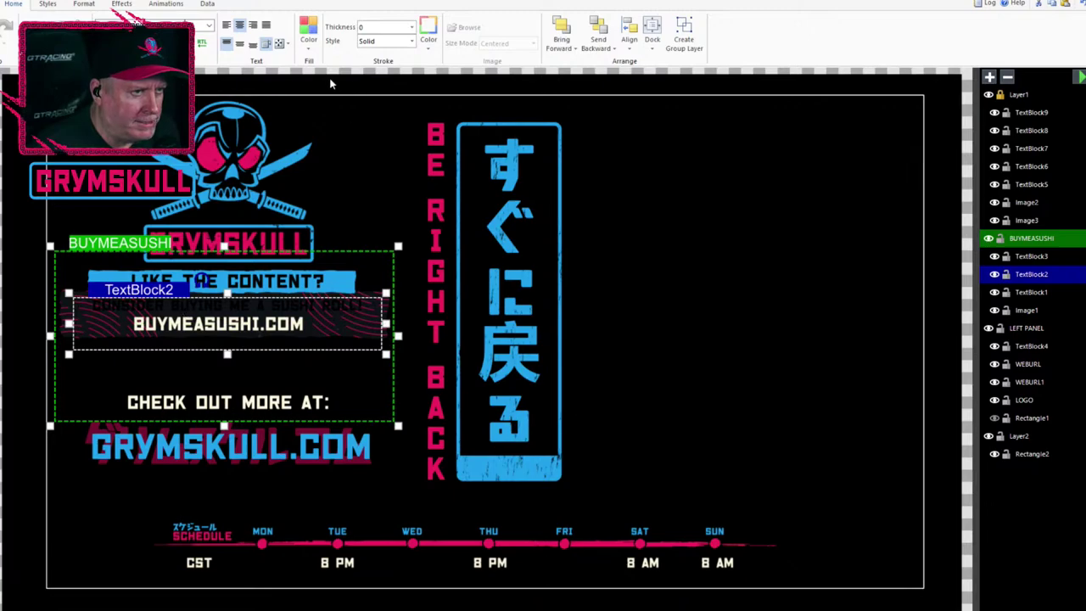
{"action": "left_click", "coordinate": [308, 38]}
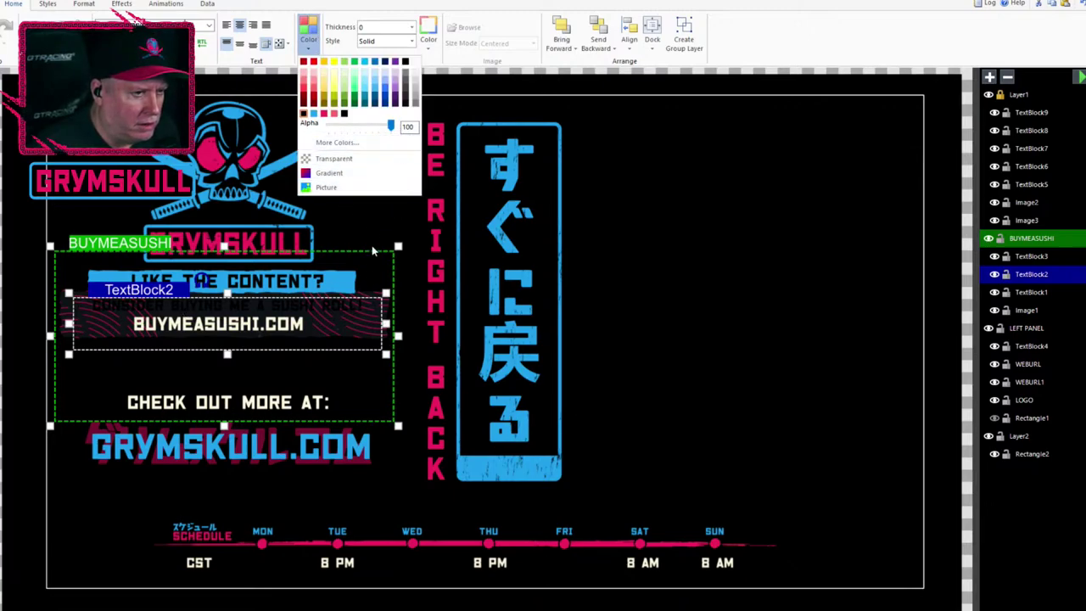
{"action": "left_click", "coordinate": [339, 142]}
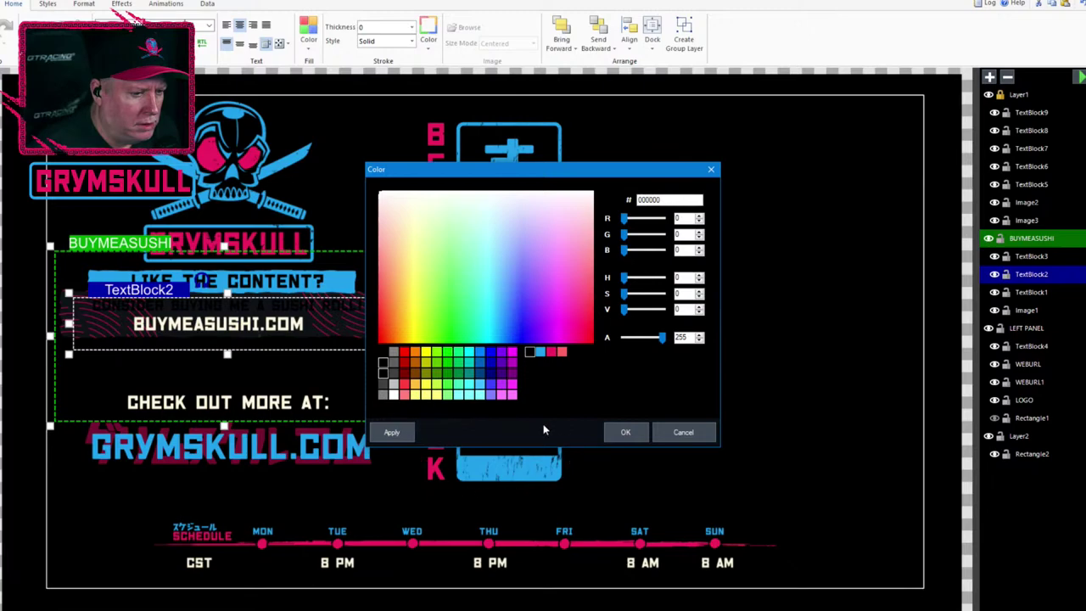
{"action": "left_click", "coordinate": [688, 433]}
Copy the hex code of the BUYMEASUSHI.COM TextBlock3's fill color.
{"action": "left_click", "coordinate": [244, 335]}
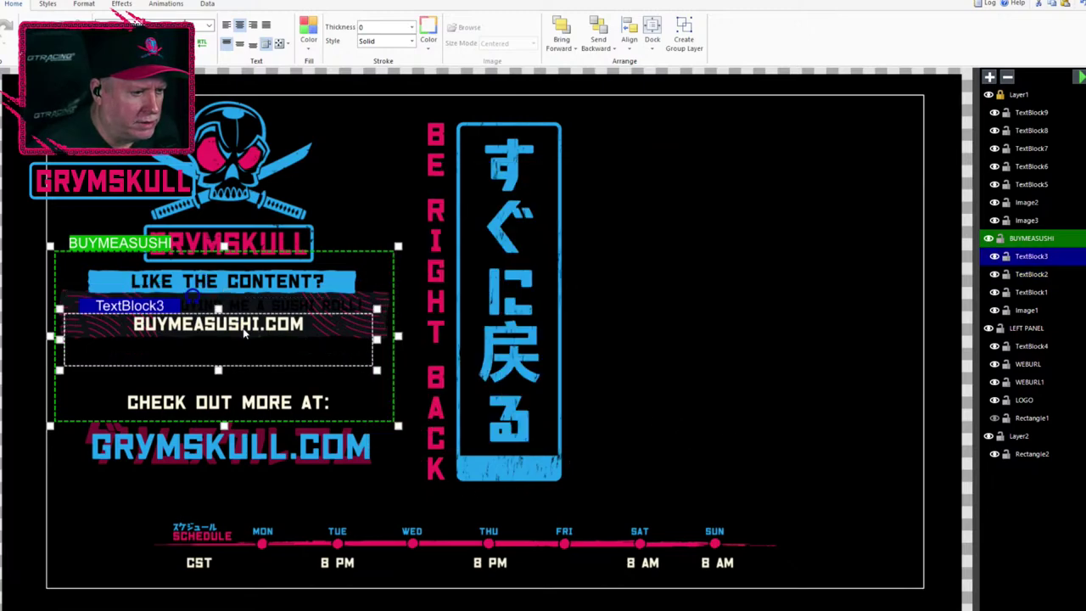
{"action": "left_click", "coordinate": [308, 34]}
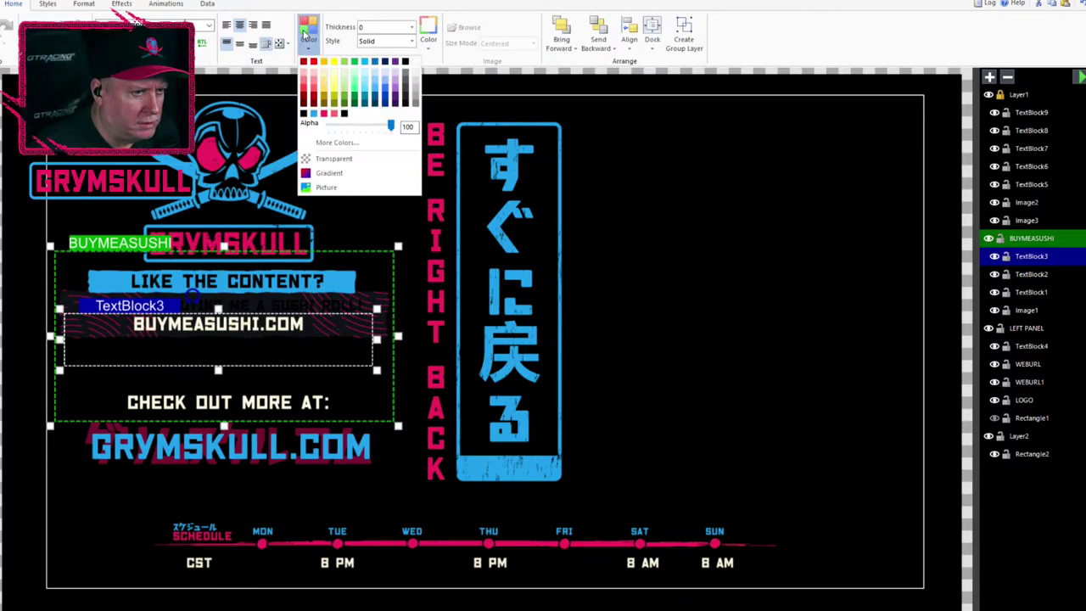
{"action": "left_click", "coordinate": [324, 143]}
{"action": "double_click", "coordinate": [650, 200]}
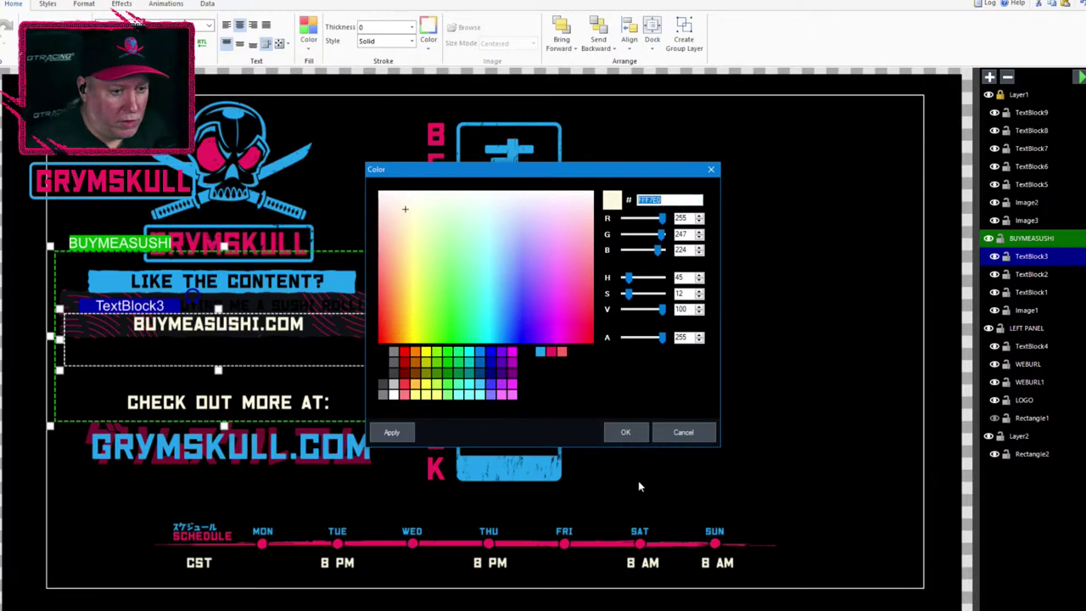
{"action": "left_click", "coordinate": [683, 432]}
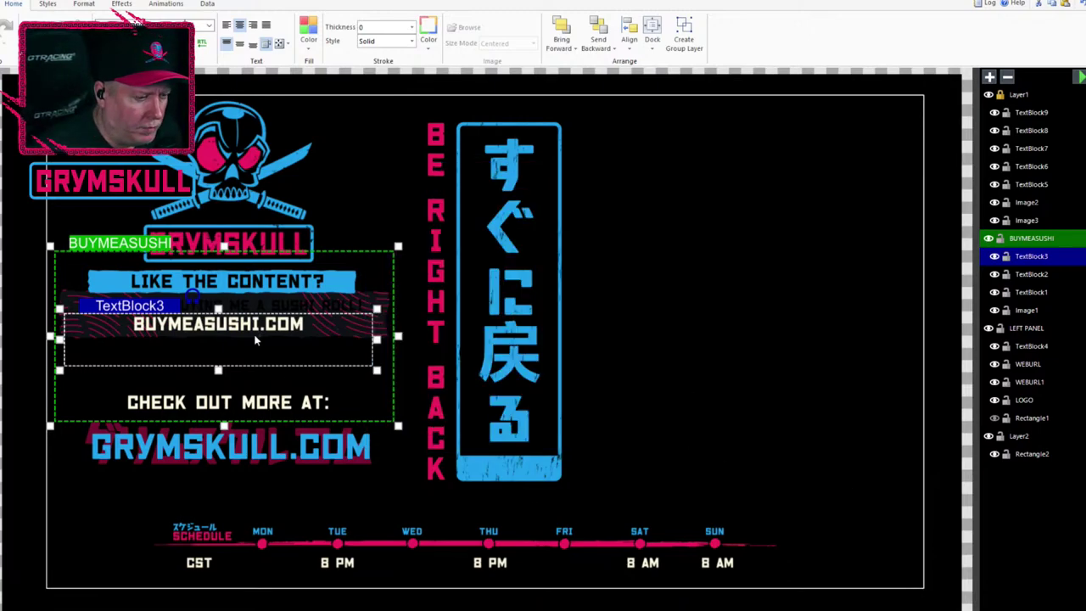
Recolor TextBlock2, the sushi roll line, by hex code to the light fill color used for the BUYMEASUSHI.COM text.
{"action": "left_click", "coordinate": [252, 286]}
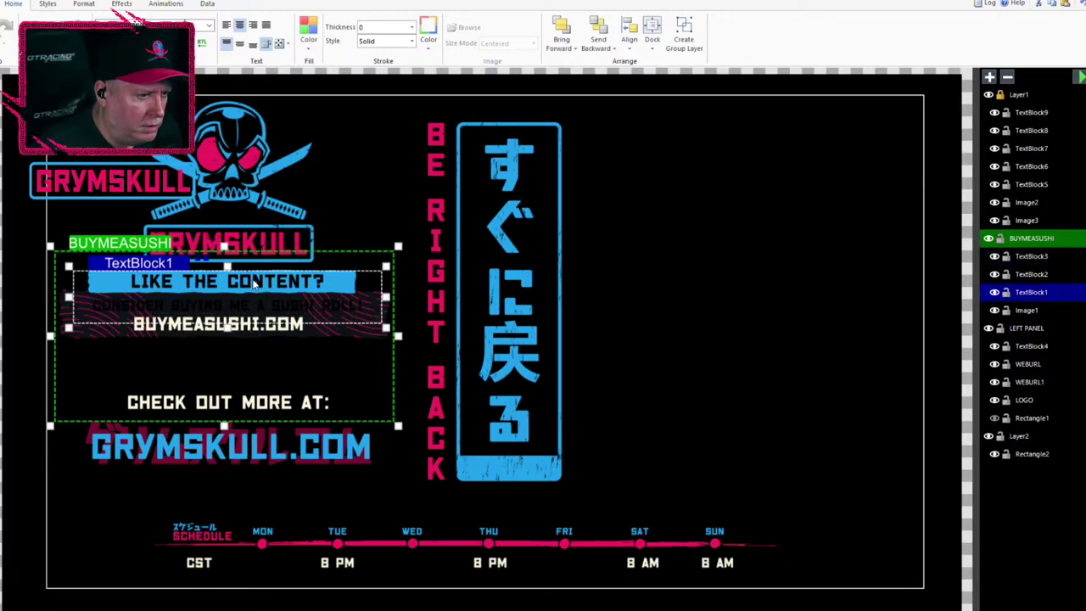
{"action": "left_click", "coordinate": [259, 312]}
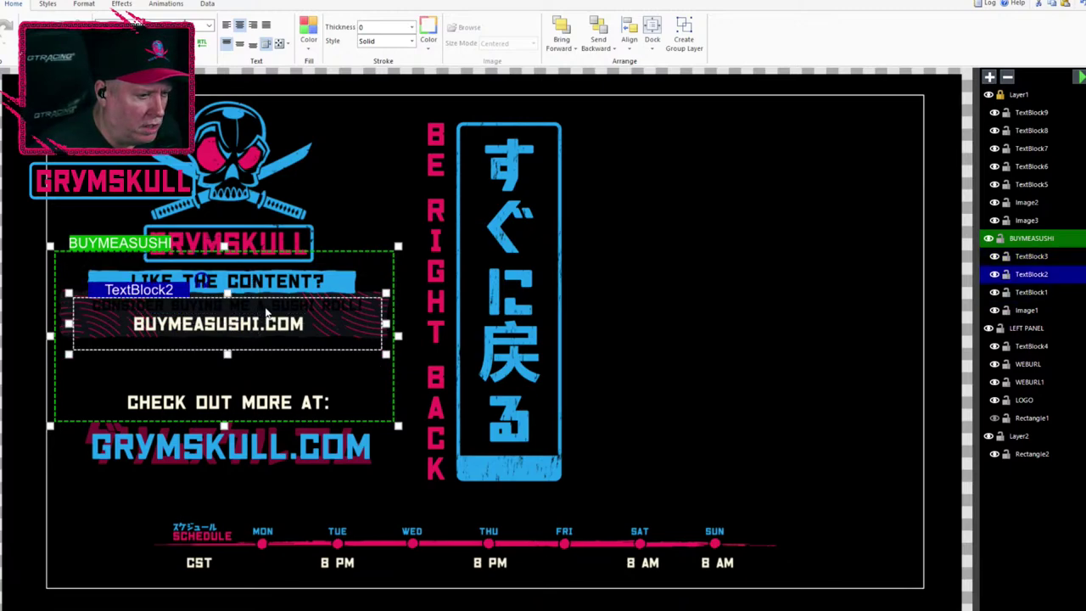
{"action": "left_click", "coordinate": [308, 34]}
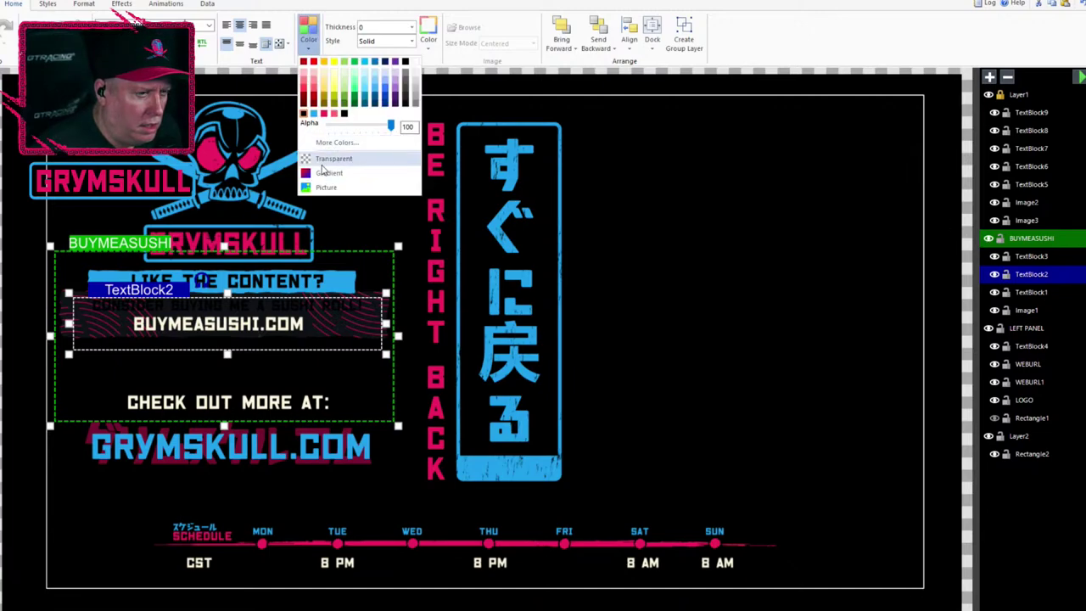
{"action": "left_click", "coordinate": [339, 142]}
{"action": "double_click", "coordinate": [679, 207]}
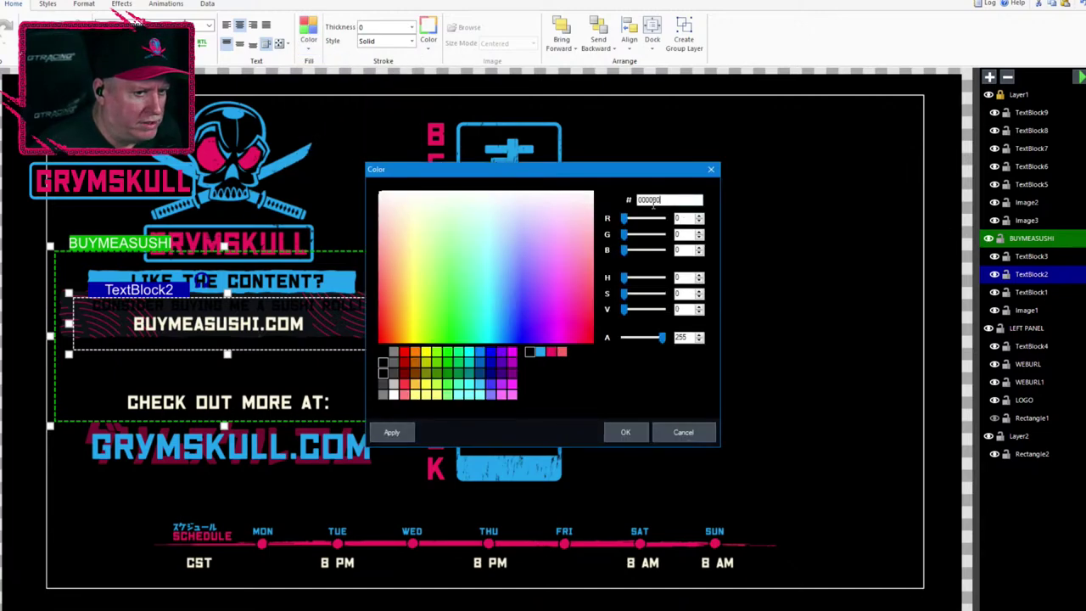
{"action": "type", "text": "ffffff"}
{"action": "left_click", "coordinate": [625, 432]}
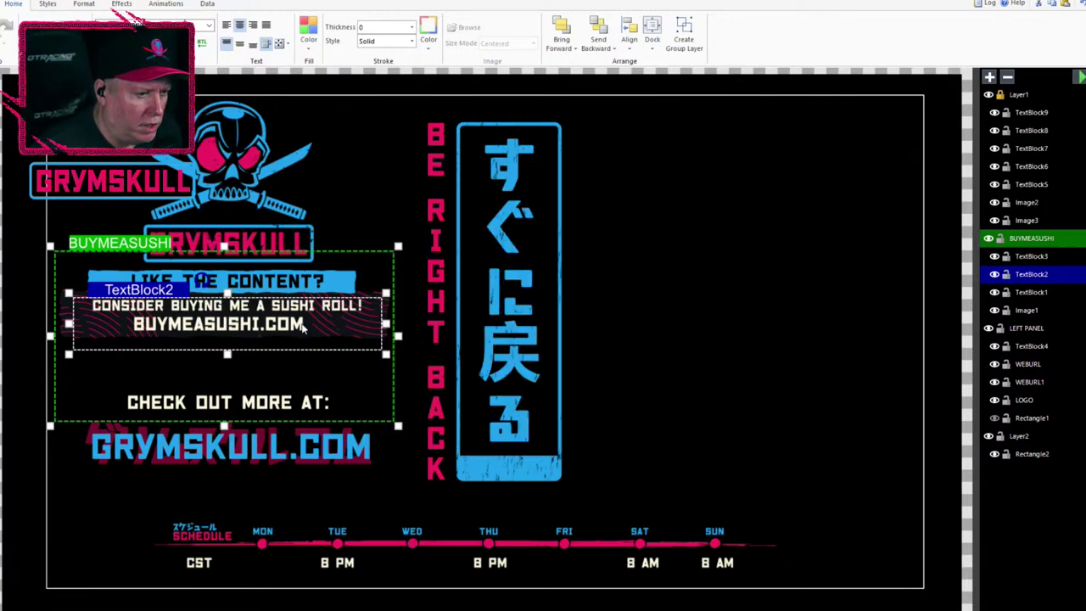
Try to align the sushi roll line TextBlock2 and the BUYMEASUSHI.COM TextBlock3 with each other.
{"action": "left_click", "coordinate": [253, 333]}
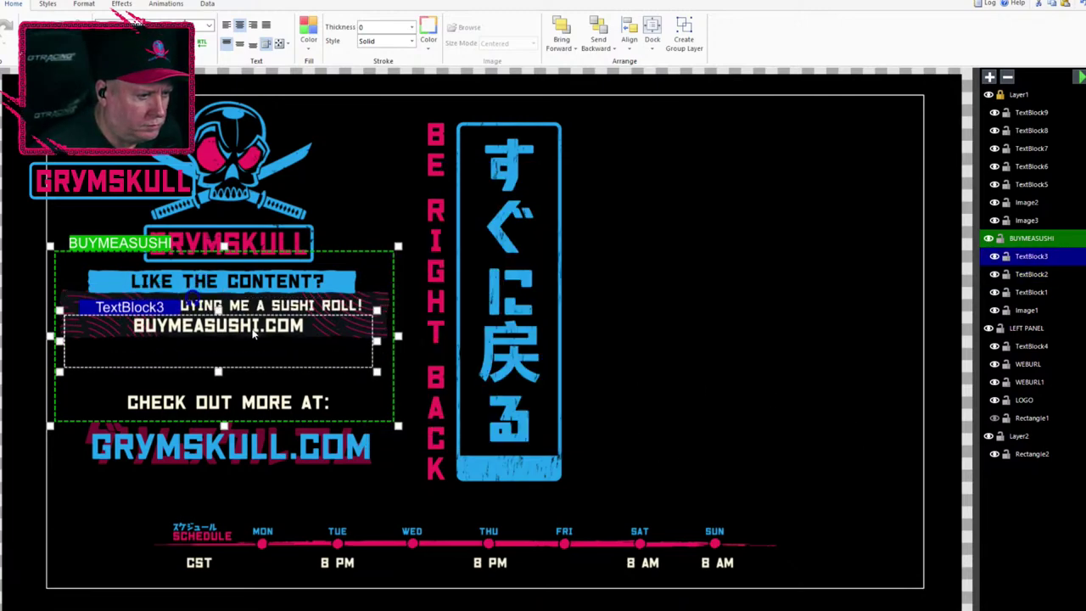
{"action": "left_click", "coordinate": [261, 312], "text": "shift"}
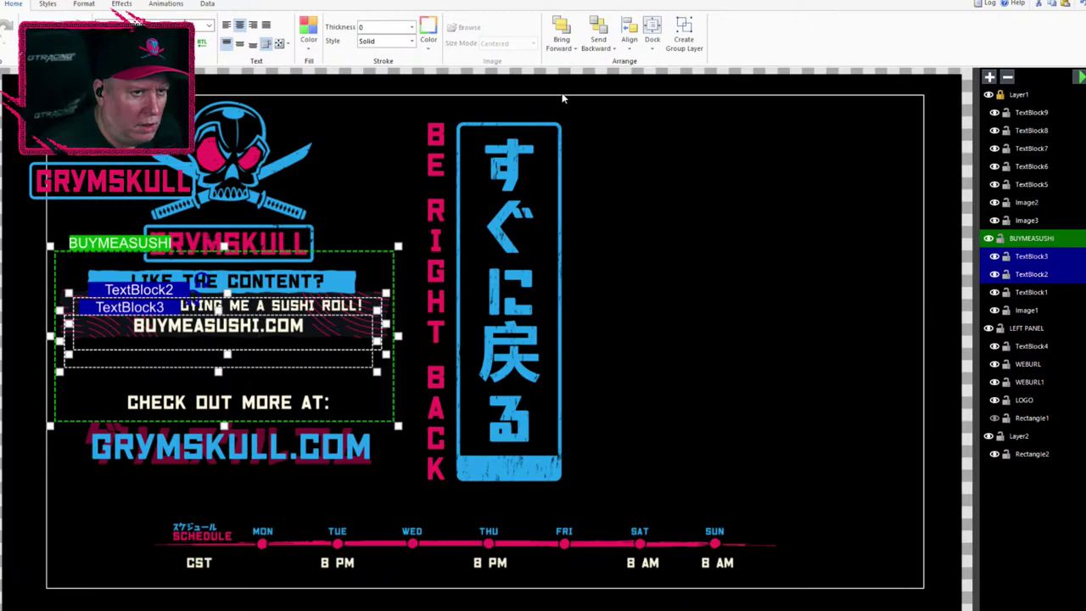
{"action": "left_click", "coordinate": [629, 38]}
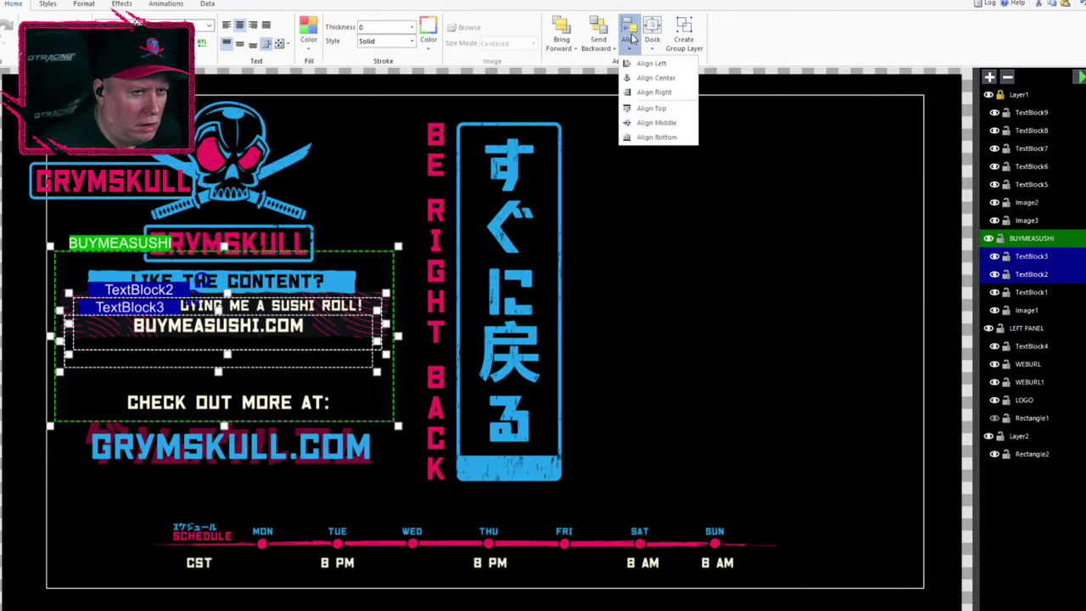
{"action": "left_click", "coordinate": [651, 90]}
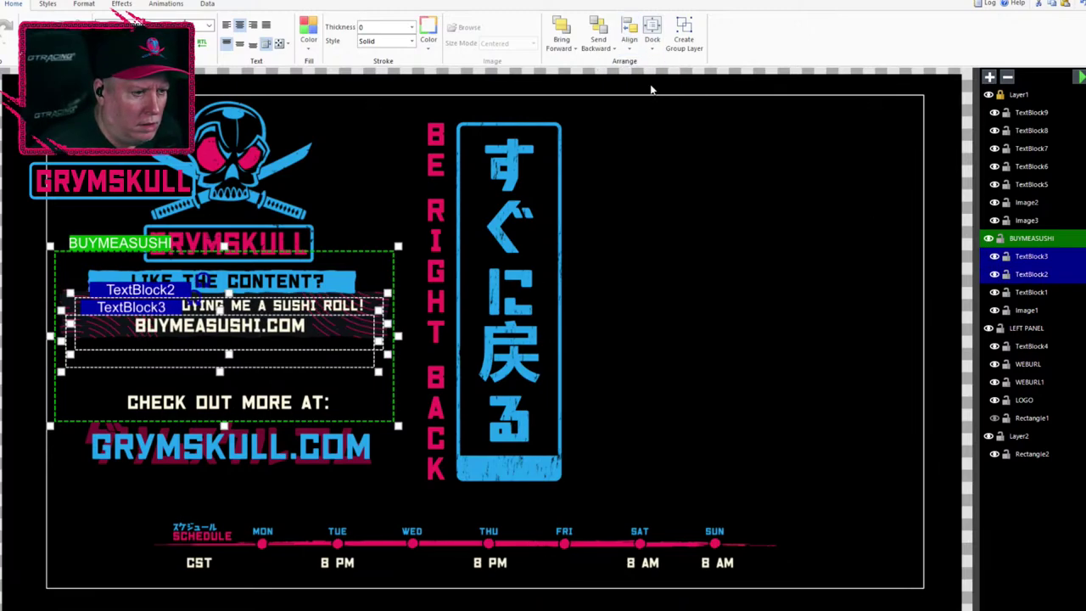
{"action": "left_click", "coordinate": [715, 298]}
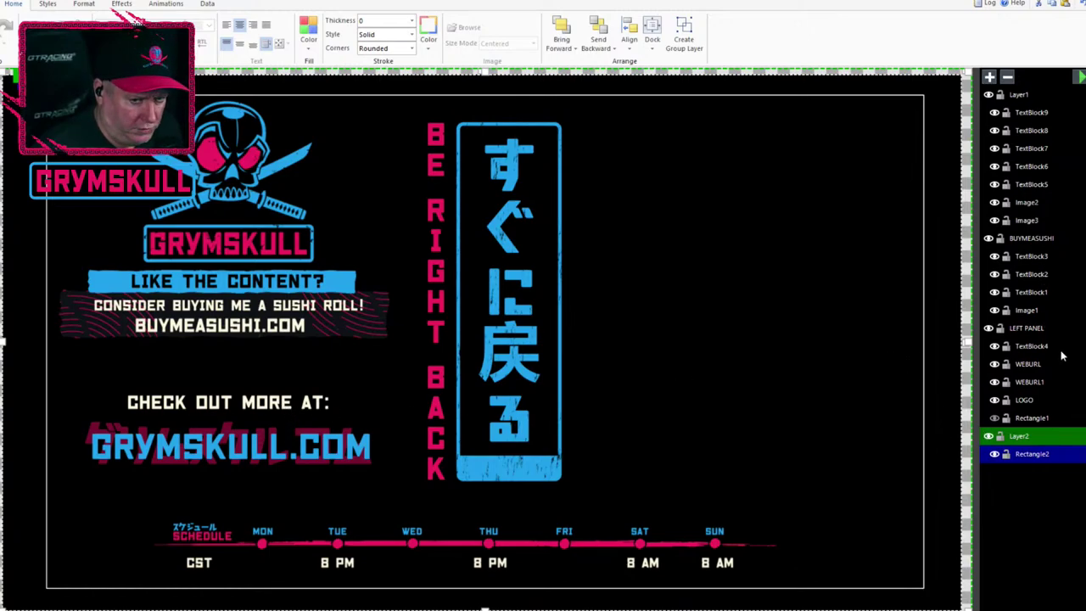
Try to select TextBlock4, WEBURL and WEBURL1 together in the LEFT PANEL layer and reposition them as a group.
{"action": "left_click", "coordinate": [1031, 383]}
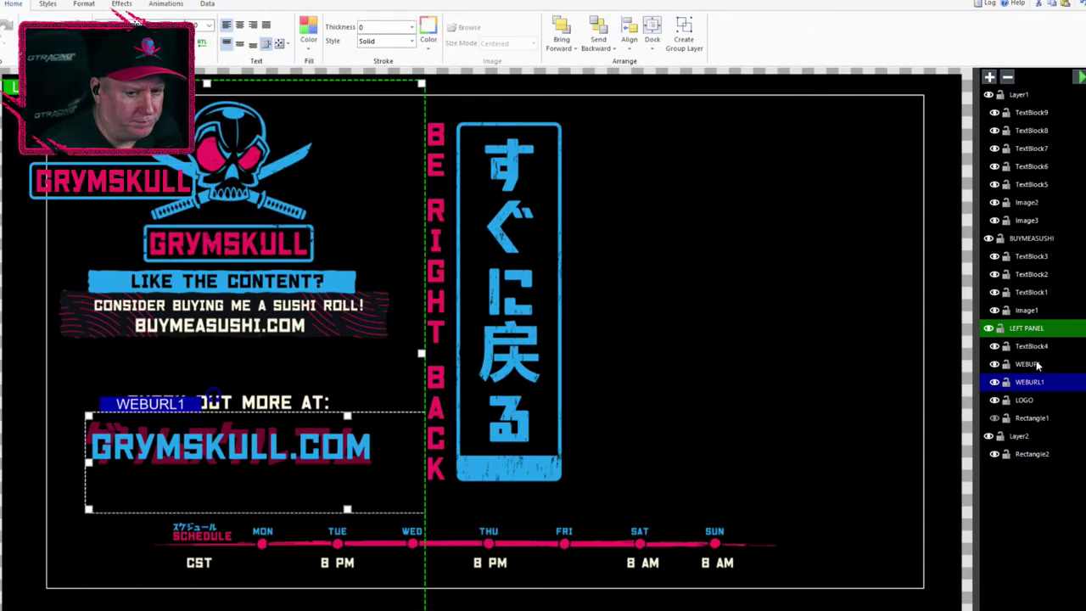
{"action": "left_click", "coordinate": [1028, 364], "text": "ctrl"}
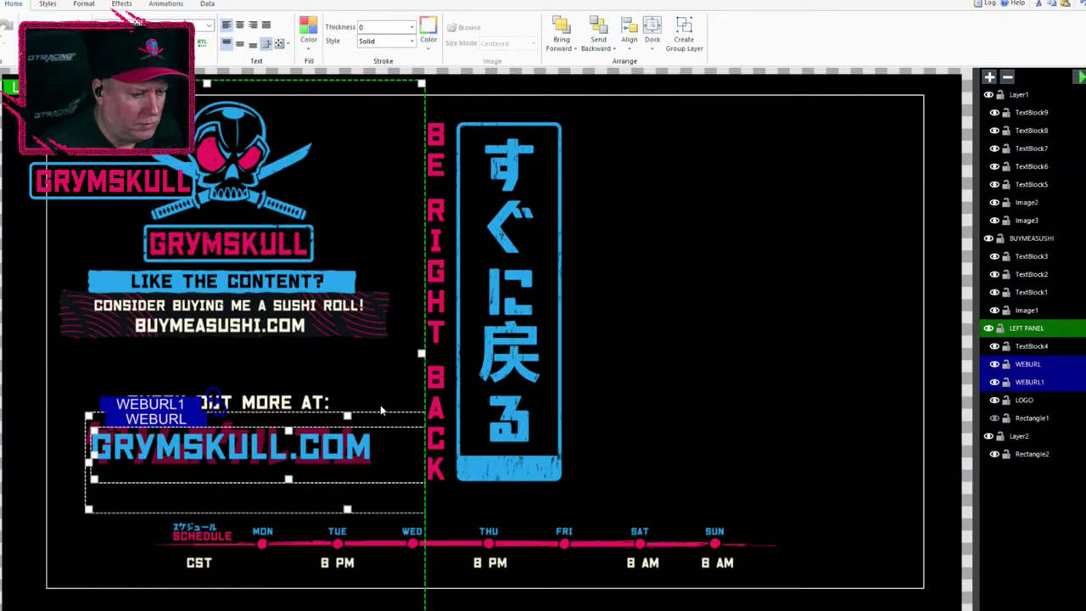
{"action": "left_click", "coordinate": [1034, 348], "text": "ctrl"}
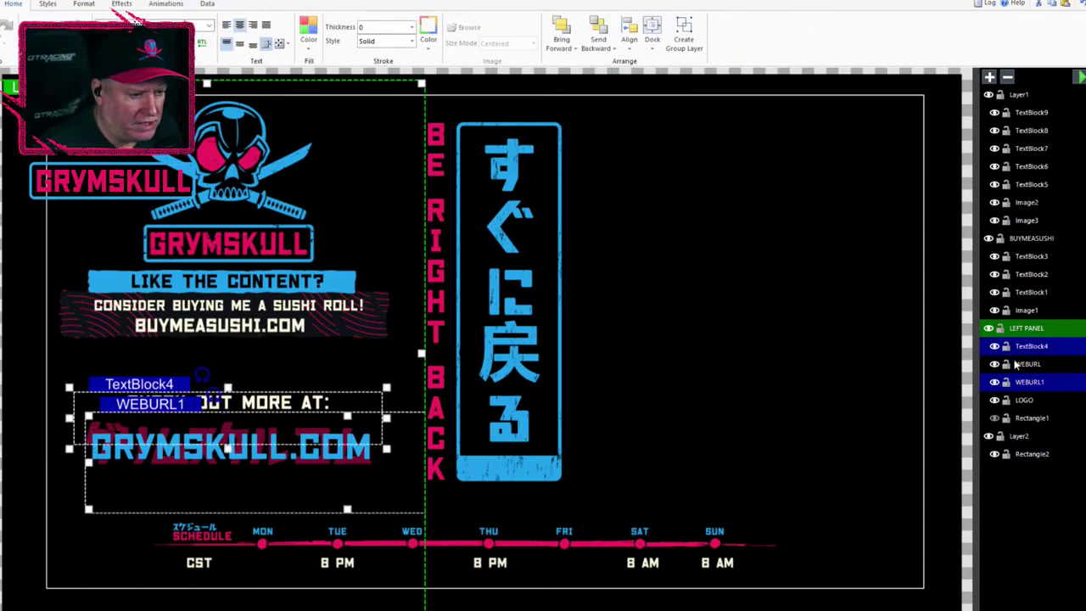
{"action": "left_click_drag", "start_coordinate": [259, 392], "coordinate": [265, 406]}
{"action": "key", "text": "Delete"}
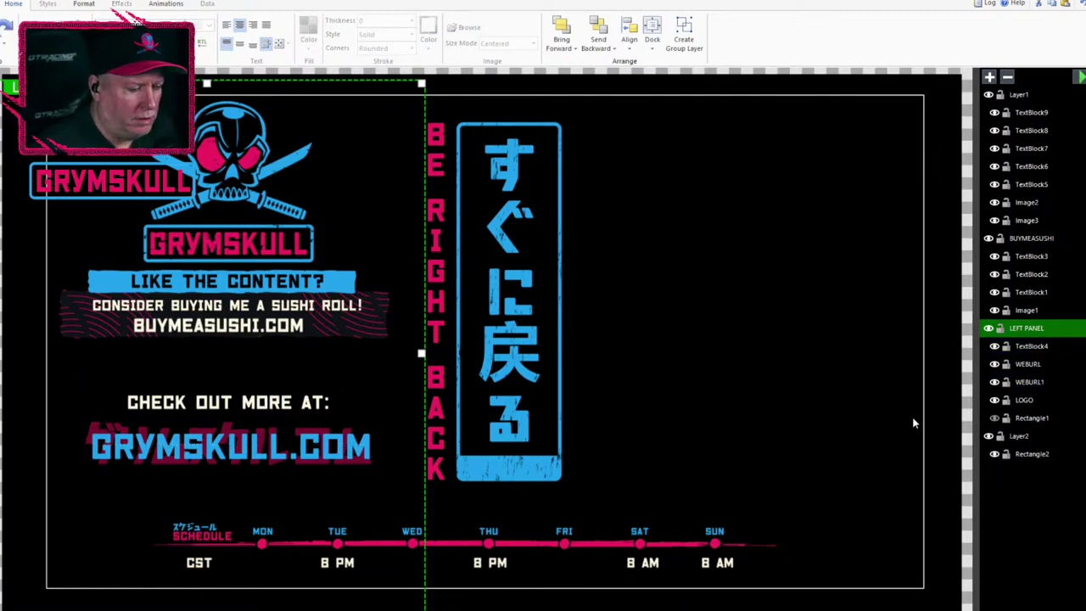
Examine the areas covered by the LEFT PANEL, BUYMEASUSHI, Layer1 and Layer2 layers, and locate TextBlock4.
{"action": "left_click", "coordinate": [1028, 315]}
{"action": "left_click", "coordinate": [1031, 329]}
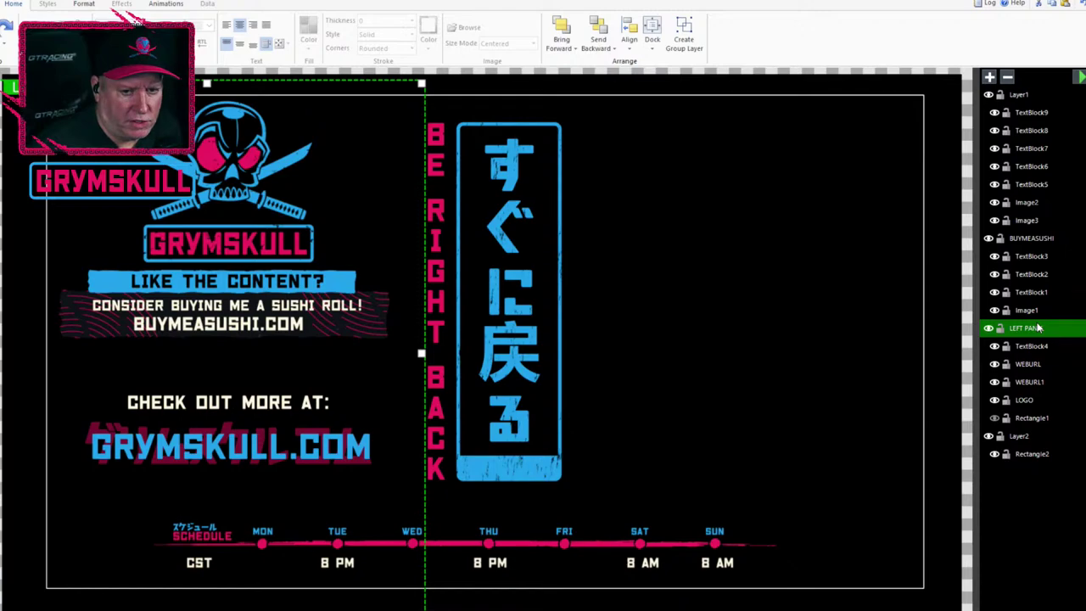
{"action": "left_click", "coordinate": [1028, 240]}
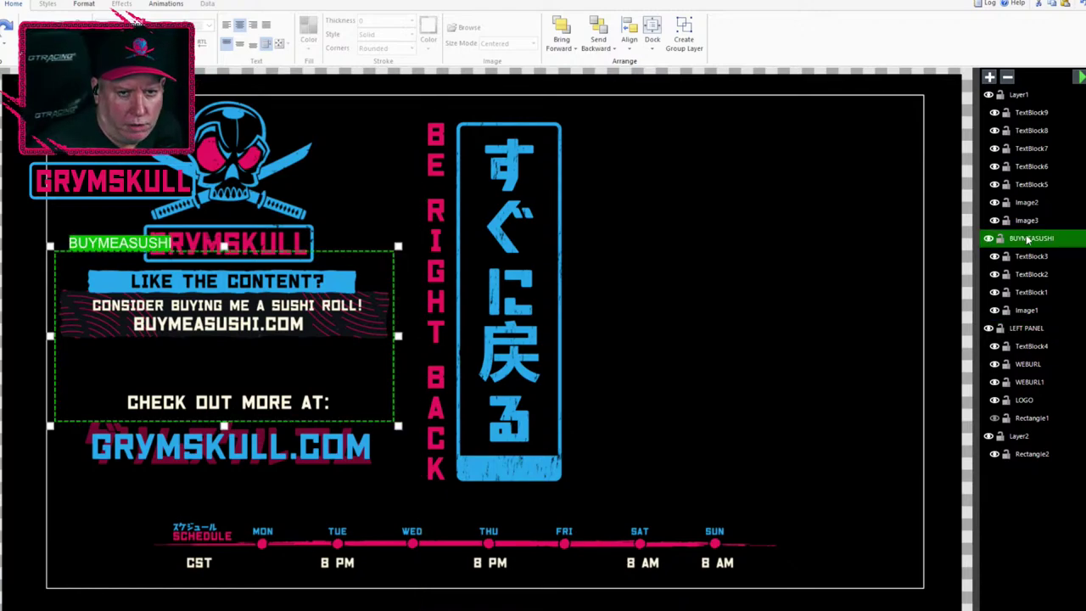
{"action": "left_click", "coordinate": [1018, 95]}
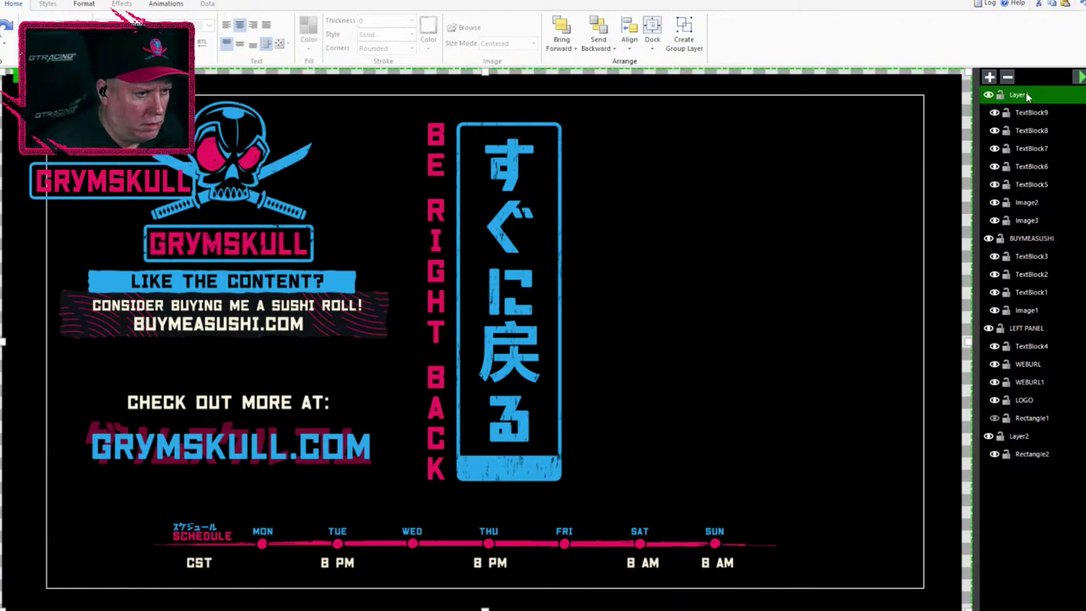
{"action": "left_click", "coordinate": [1025, 329]}
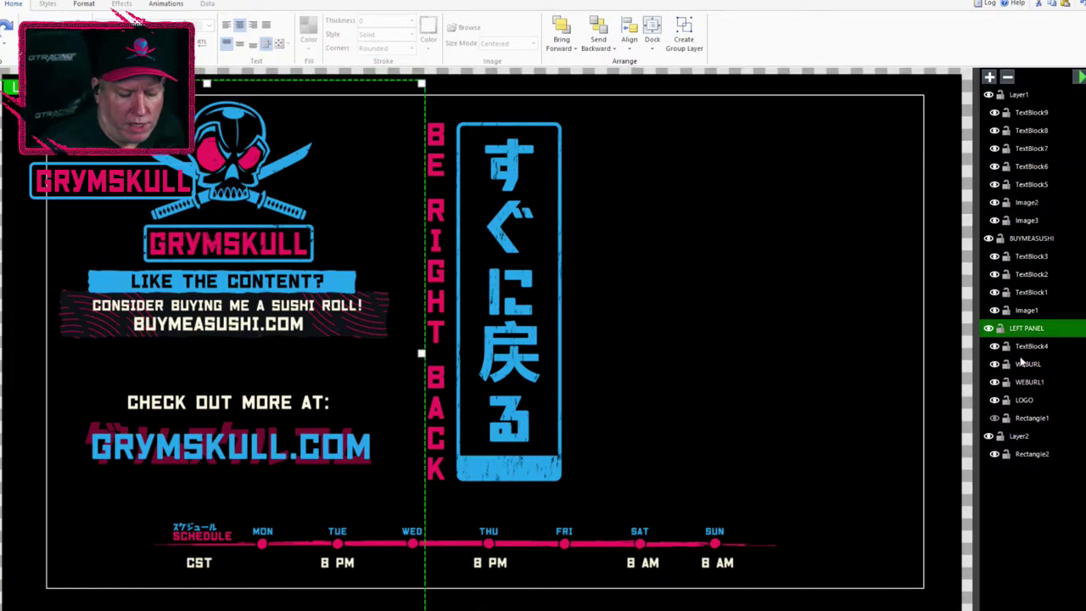
{"action": "left_click", "coordinate": [1030, 438]}
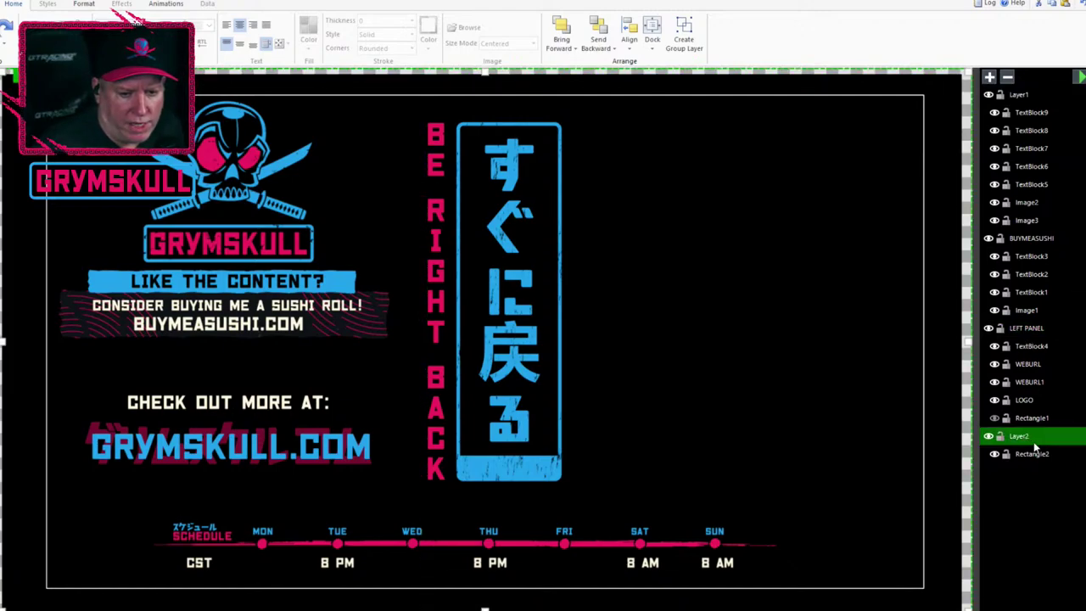
{"action": "left_click", "coordinate": [1033, 331]}
{"action": "left_click", "coordinate": [1038, 347]}
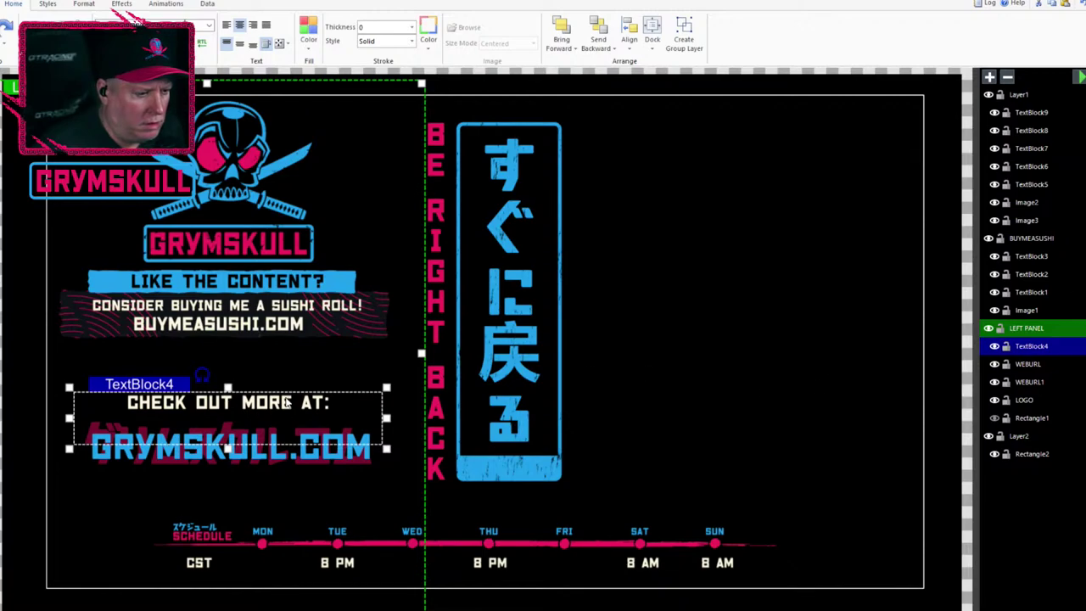
{"action": "left_click", "coordinate": [290, 400]}
{"action": "left_click", "coordinate": [280, 400]}
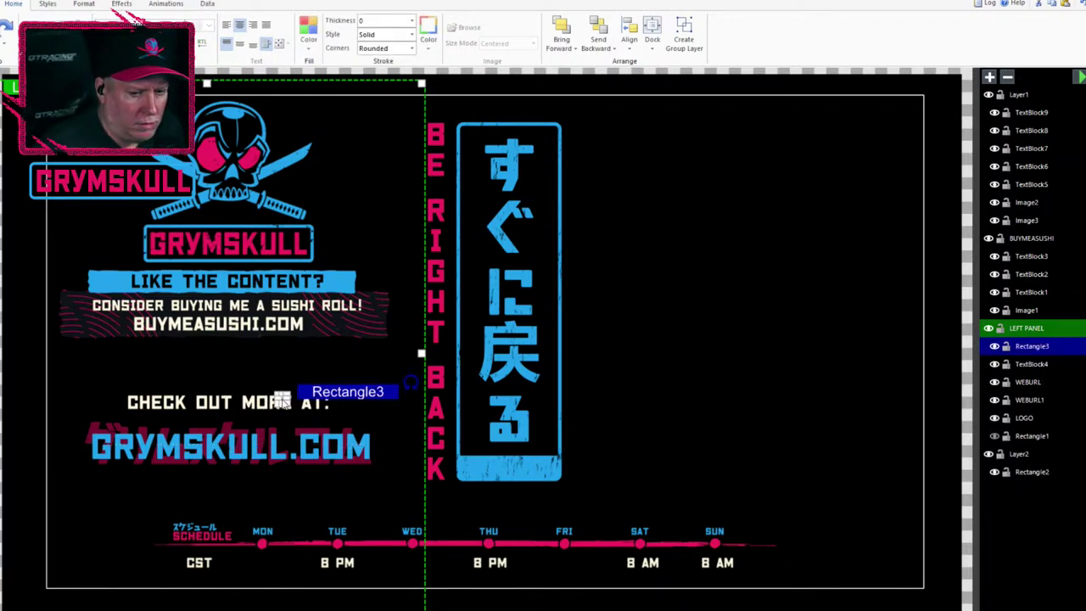
{"action": "key", "text": "ctrl+z"}
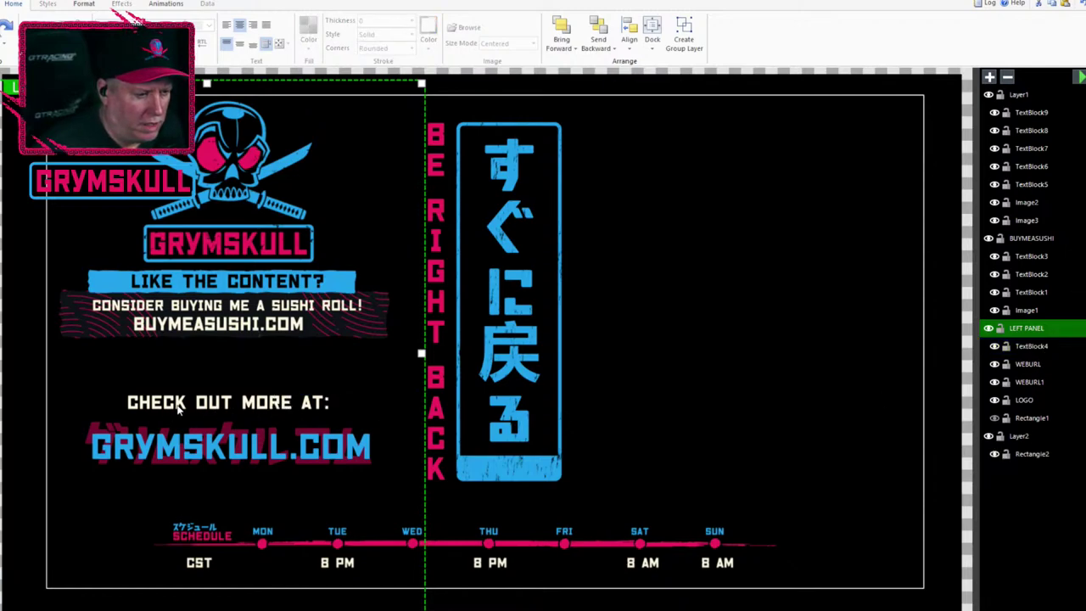
Move the CHECK OUT MORE AT text up under the dark bar, with WEBURL below it and the Japanese WEBURL1 text overlapping WEBURL.
{"action": "left_click", "coordinate": [129, 407]}
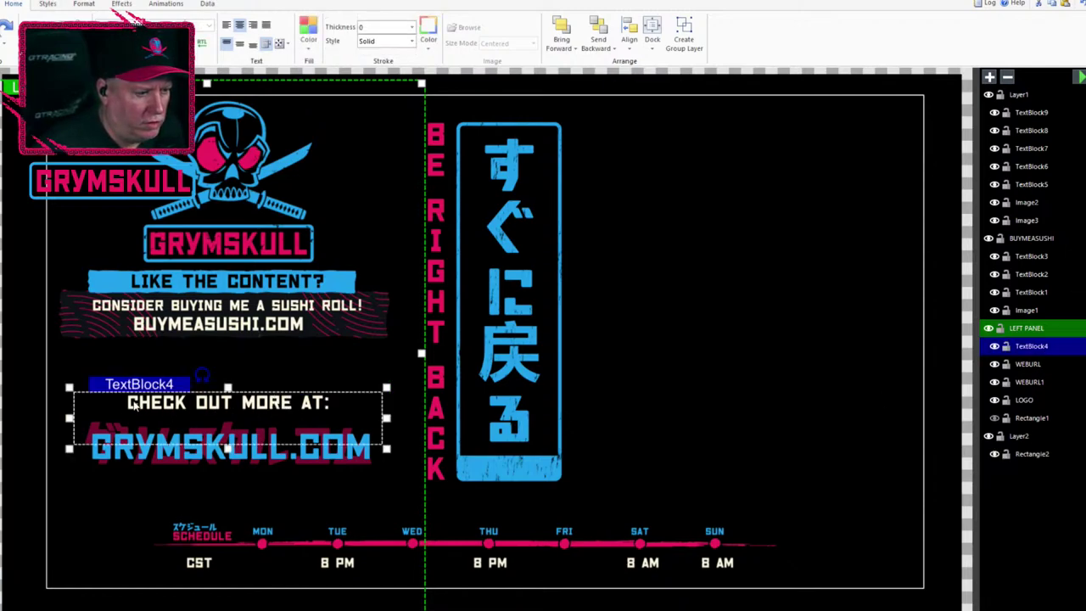
{"action": "left_click_drag", "start_coordinate": [141, 387], "coordinate": [141, 342]}
{"action": "left_click", "coordinate": [260, 449]}
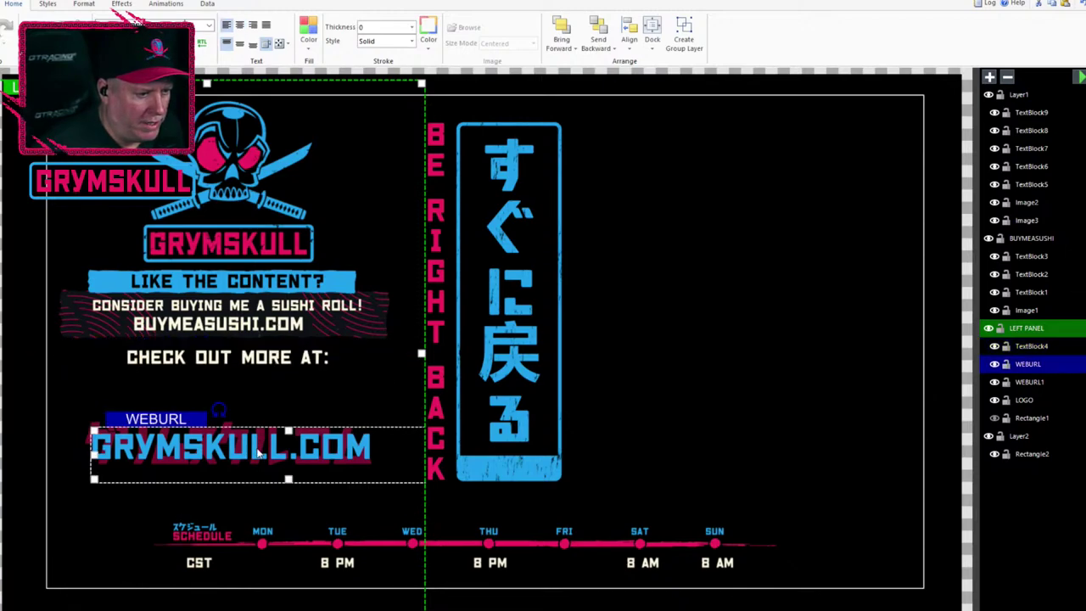
{"action": "left_click_drag", "start_coordinate": [146, 422], "coordinate": [144, 372]}
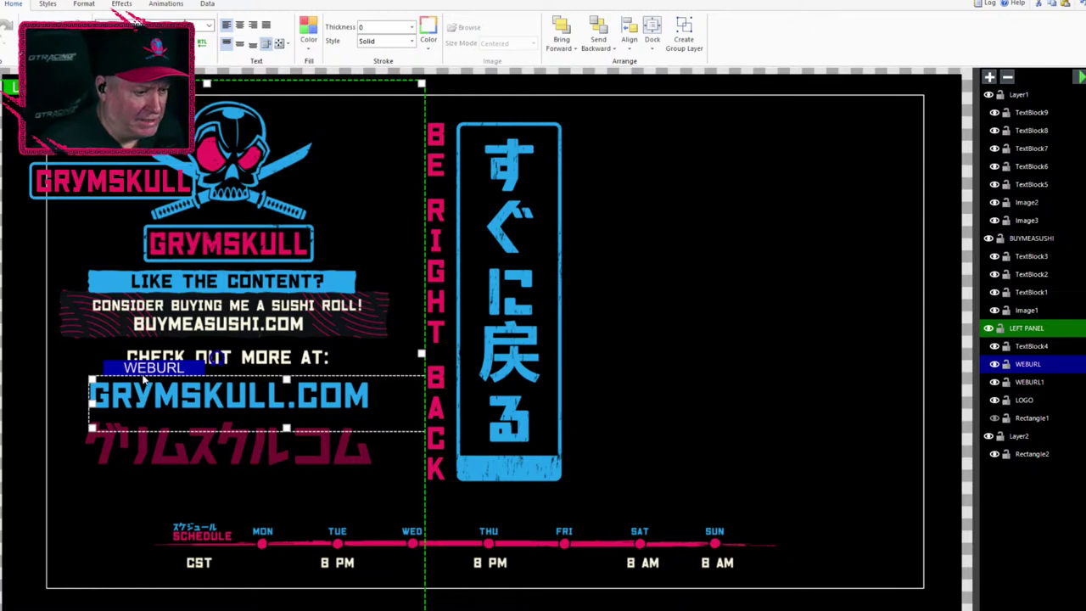
{"action": "left_click", "coordinate": [166, 454]}
{"action": "left_click_drag", "start_coordinate": [138, 411], "coordinate": [141, 366]}
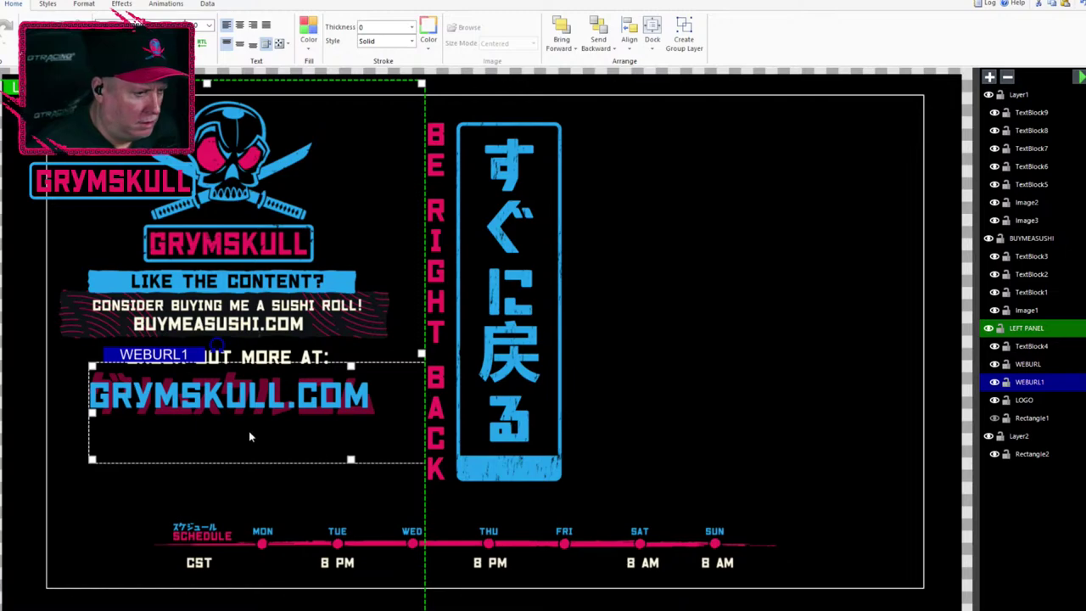
{"action": "left_click", "coordinate": [845, 249]}
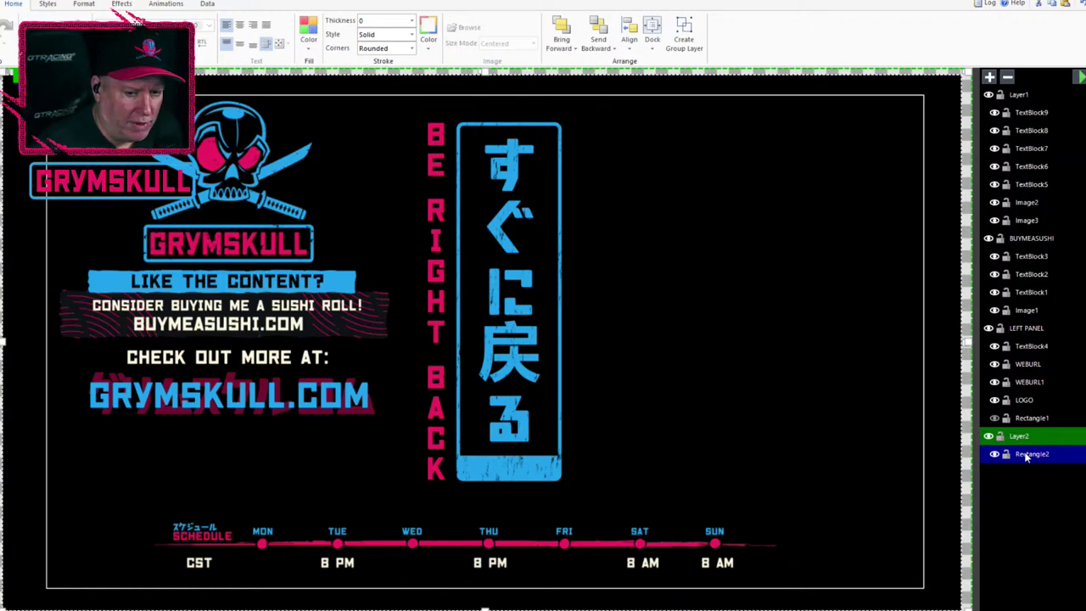
Examine which graphic or schedule time each Layer1 image and text block represents, from Image3 through TextBlock9.
{"action": "left_click", "coordinate": [1028, 420]}
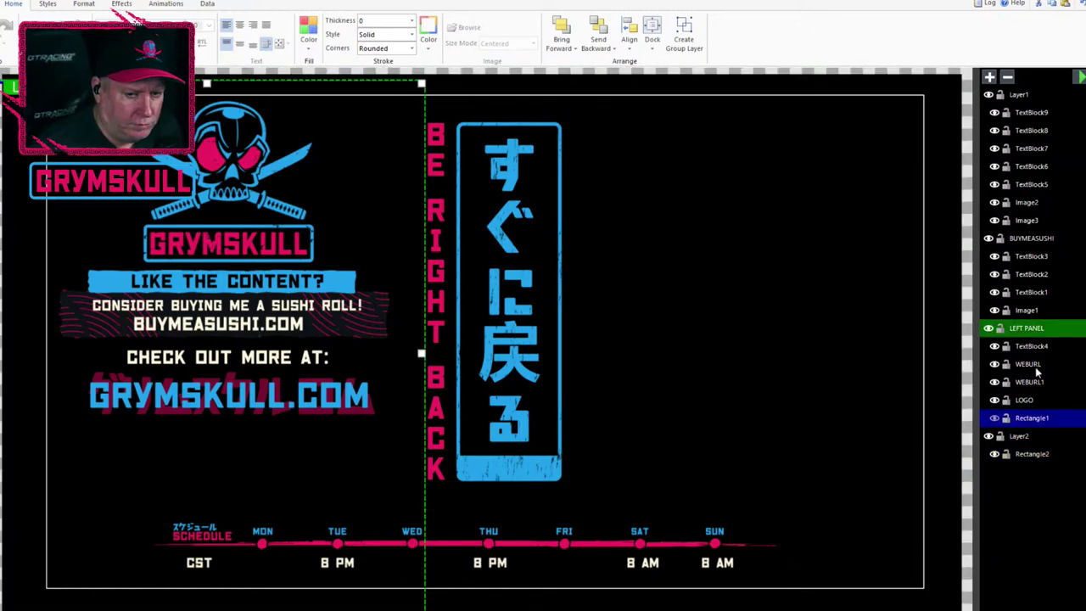
{"action": "left_click", "coordinate": [1029, 223]}
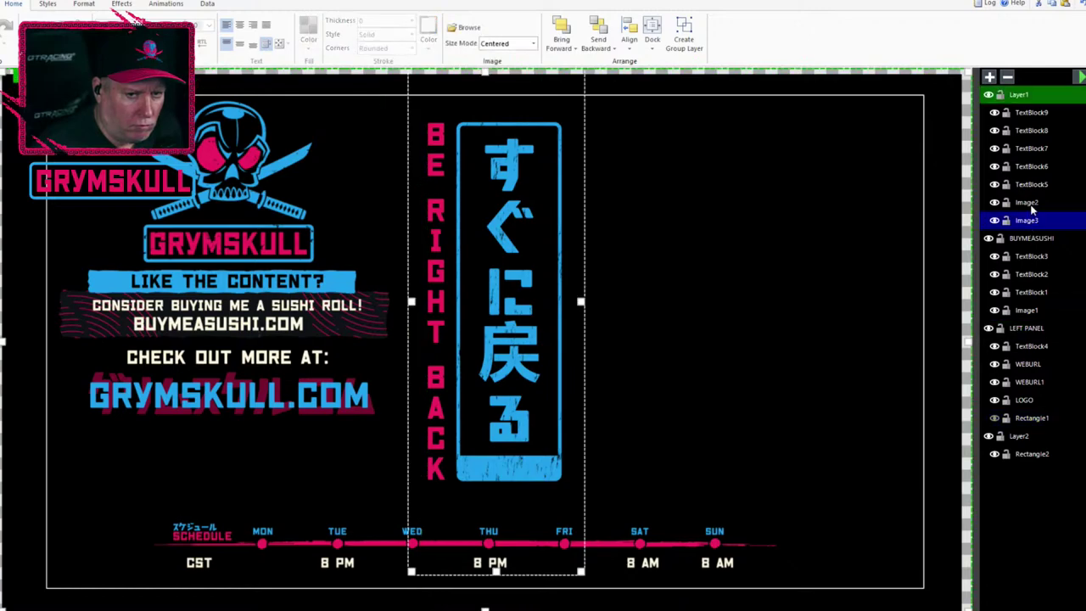
{"action": "left_click", "coordinate": [1033, 204]}
{"action": "left_click", "coordinate": [1034, 221]}
{"action": "left_click", "coordinate": [1034, 206]}
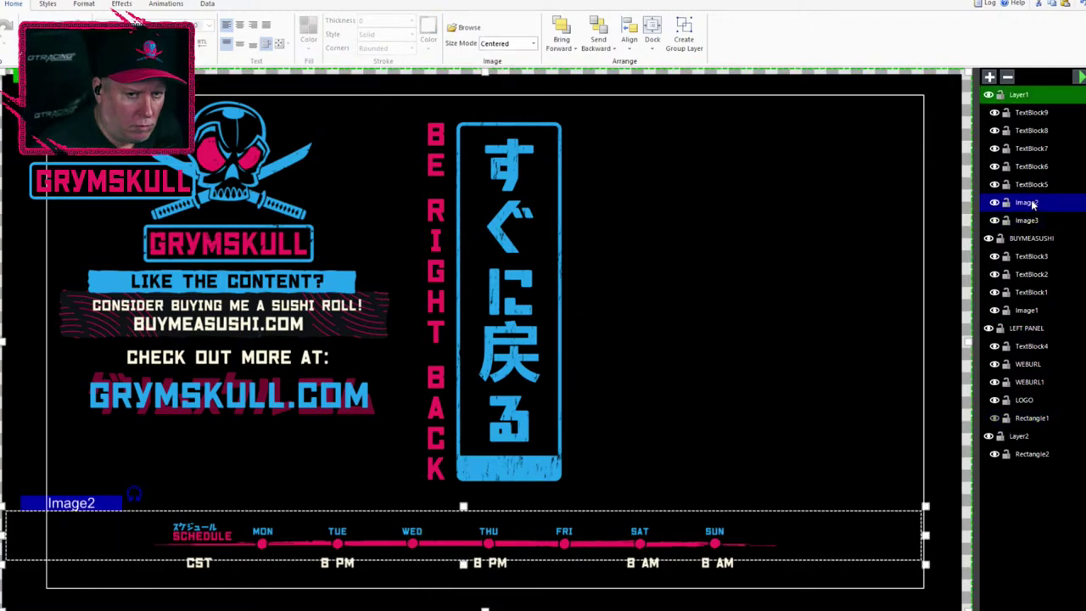
{"action": "left_click", "coordinate": [1035, 189]}
{"action": "left_click", "coordinate": [1037, 173]}
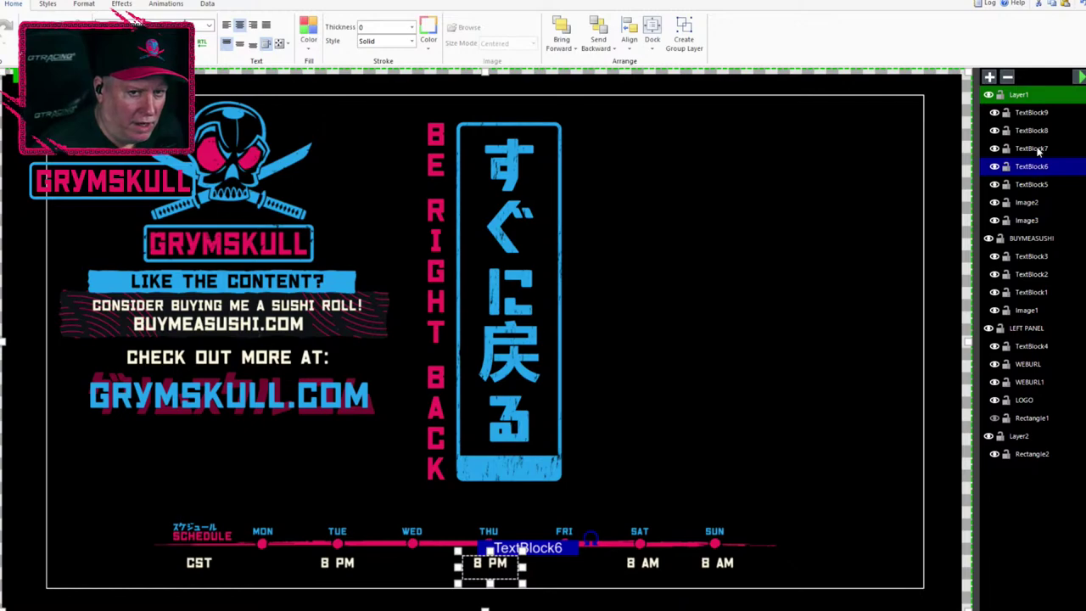
{"action": "left_click", "coordinate": [1038, 150]}
{"action": "left_click", "coordinate": [1040, 135]}
{"action": "left_click", "coordinate": [1044, 117]}
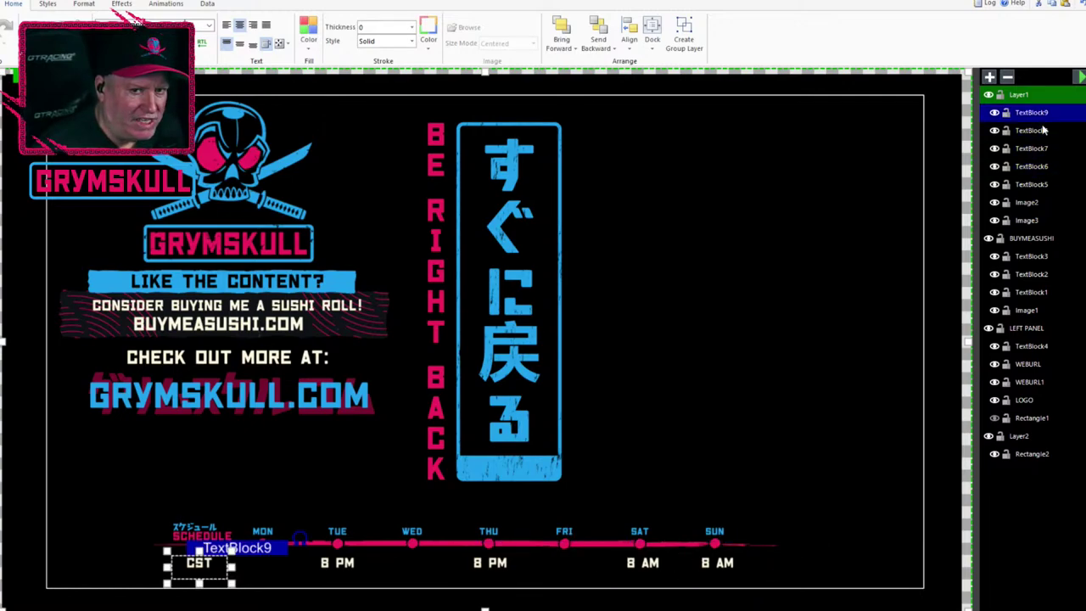
{"action": "left_click", "coordinate": [1042, 131]}
{"action": "left_click", "coordinate": [1040, 150]}
{"action": "left_click", "coordinate": [1041, 171]}
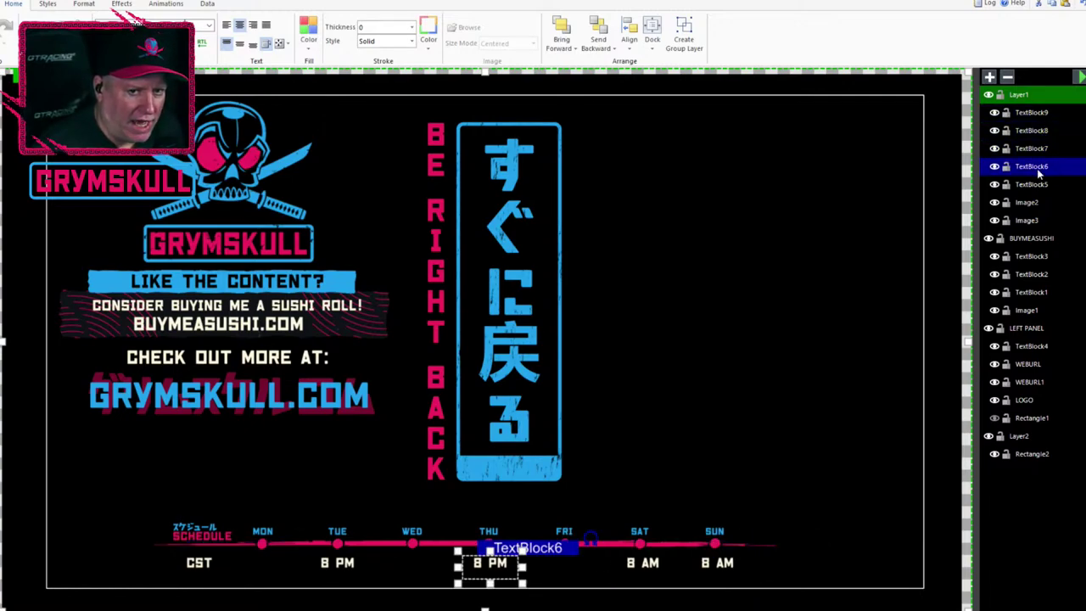
{"action": "left_click", "coordinate": [1041, 188]}
Rename TextBlock9, the CST text in the schedule, as Timezone.
{"action": "left_click", "coordinate": [1038, 115]}
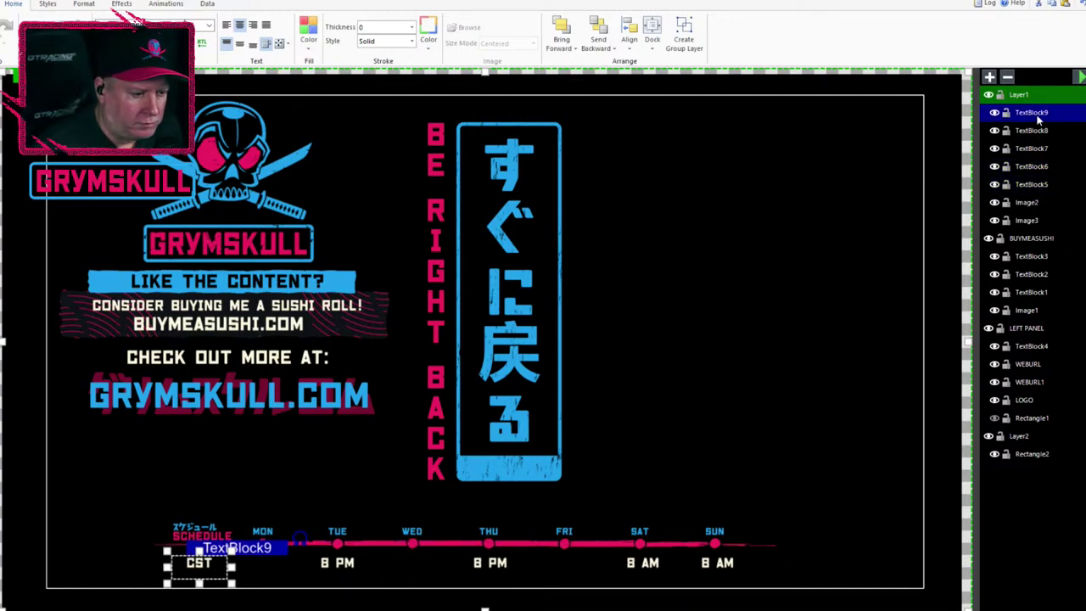
{"action": "left_click", "coordinate": [1036, 114]}
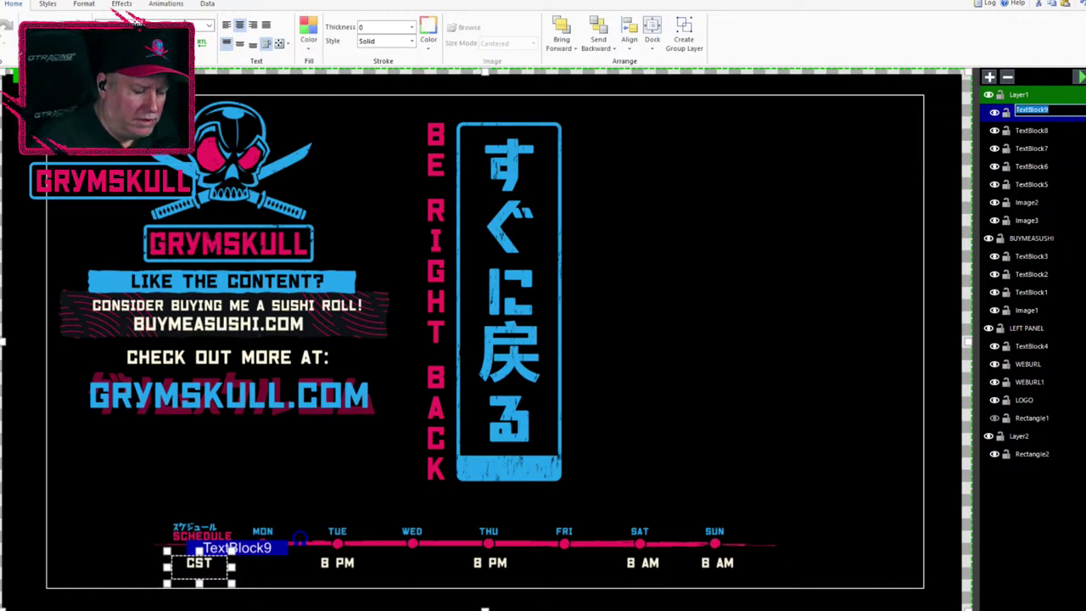
{"action": "type", "text": "T"}
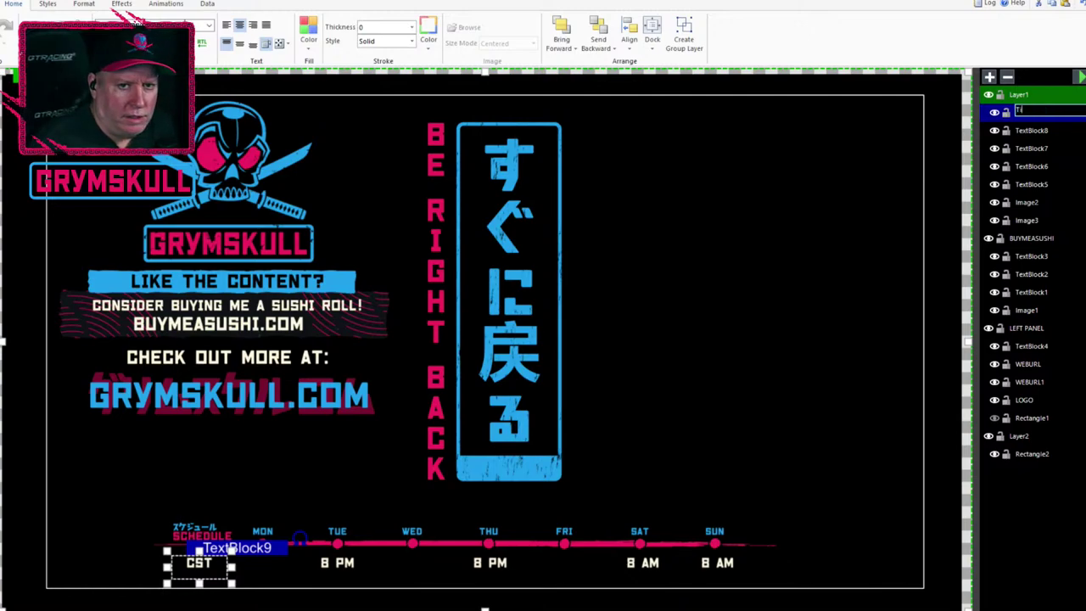
{"action": "type", "text": "imezone"}
{"action": "key", "text": "Return"}
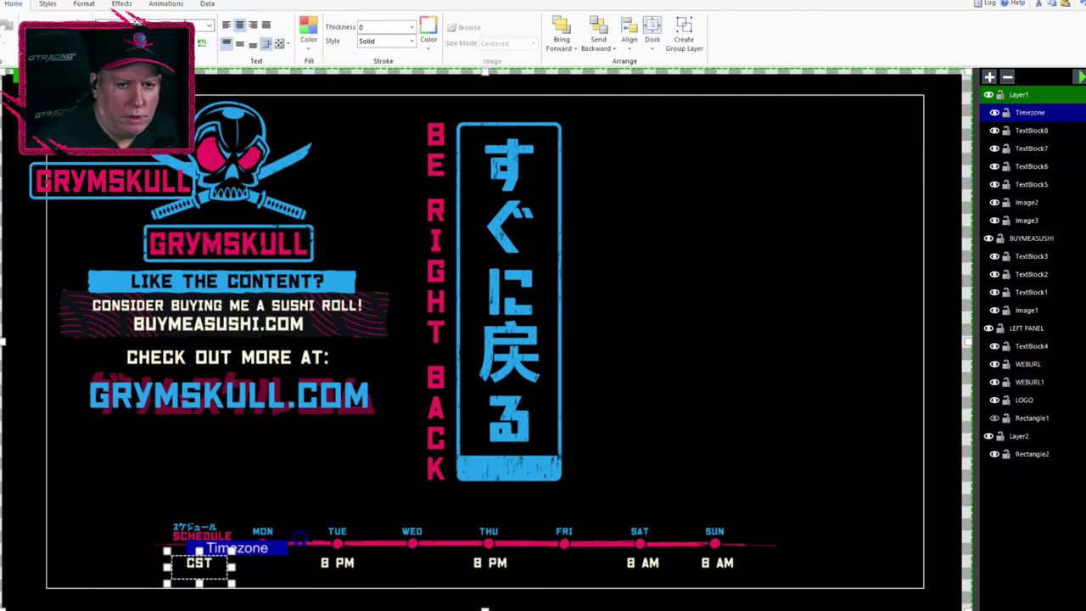
Rename the Sunday time TextBlock8 as SUN_TIME and the Saturday time TextBlock7 as SAT_TIME.
{"action": "left_click", "coordinate": [1035, 130]}
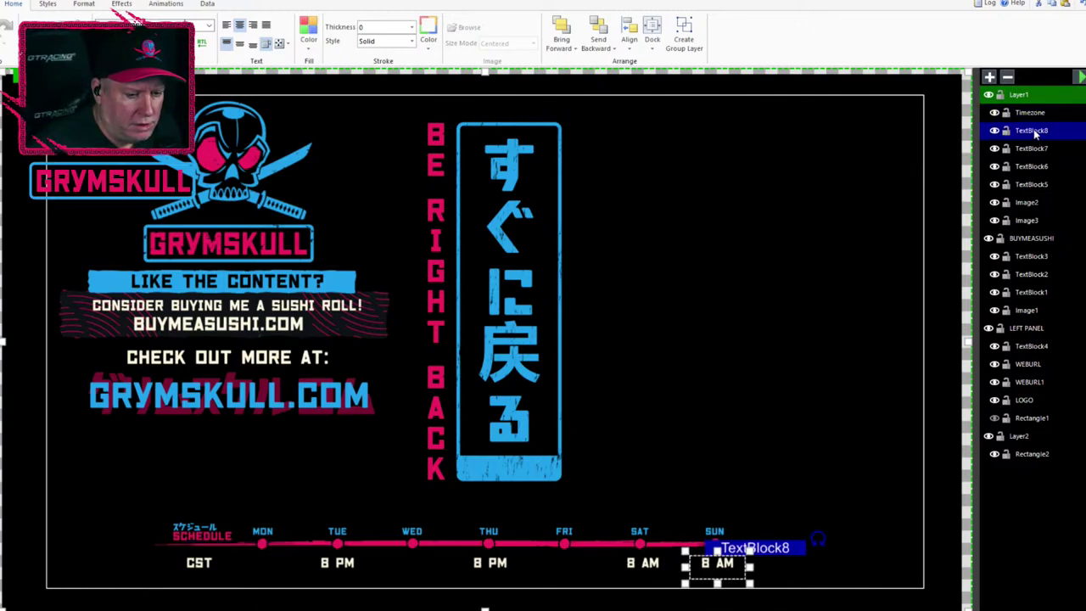
{"action": "left_click", "coordinate": [1035, 131]}
{"action": "type", "text": "SUN"}
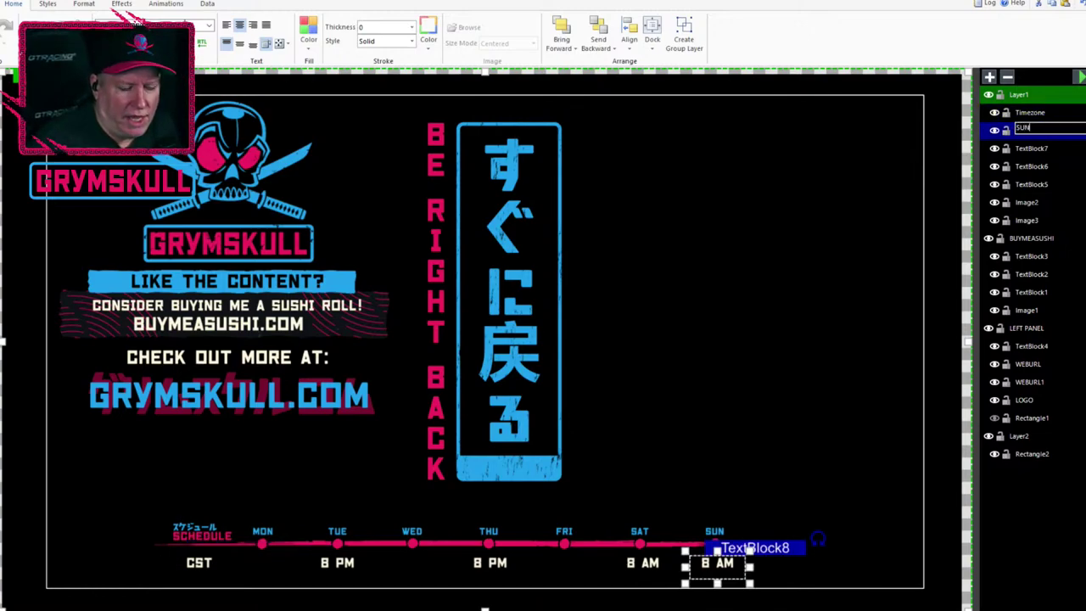
{"action": "type", "text": "_TIME"}
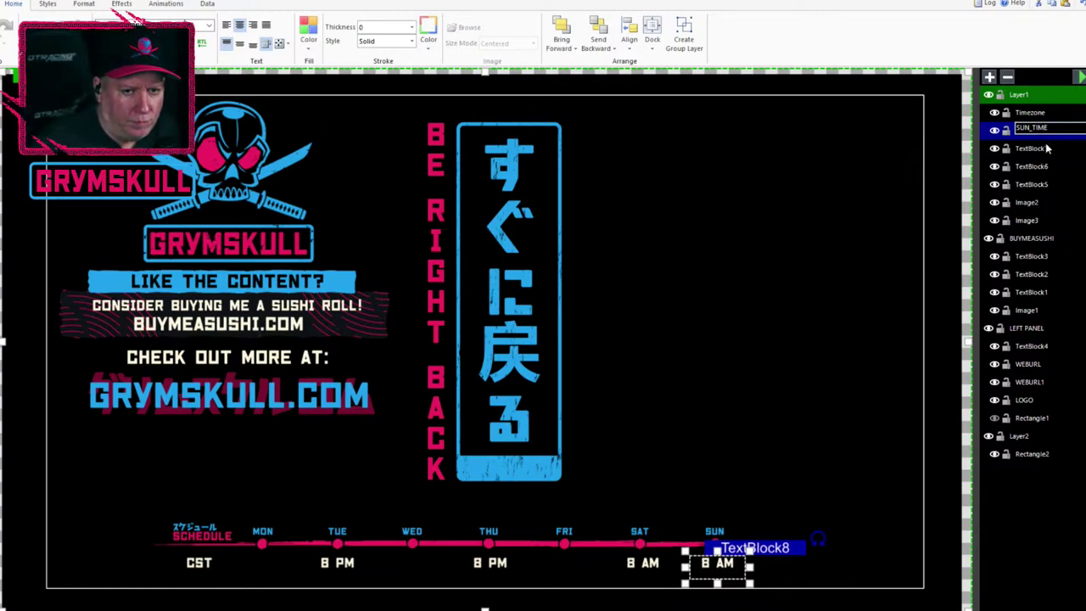
{"action": "left_click", "coordinate": [1032, 151]}
{"action": "left_click", "coordinate": [1033, 151]}
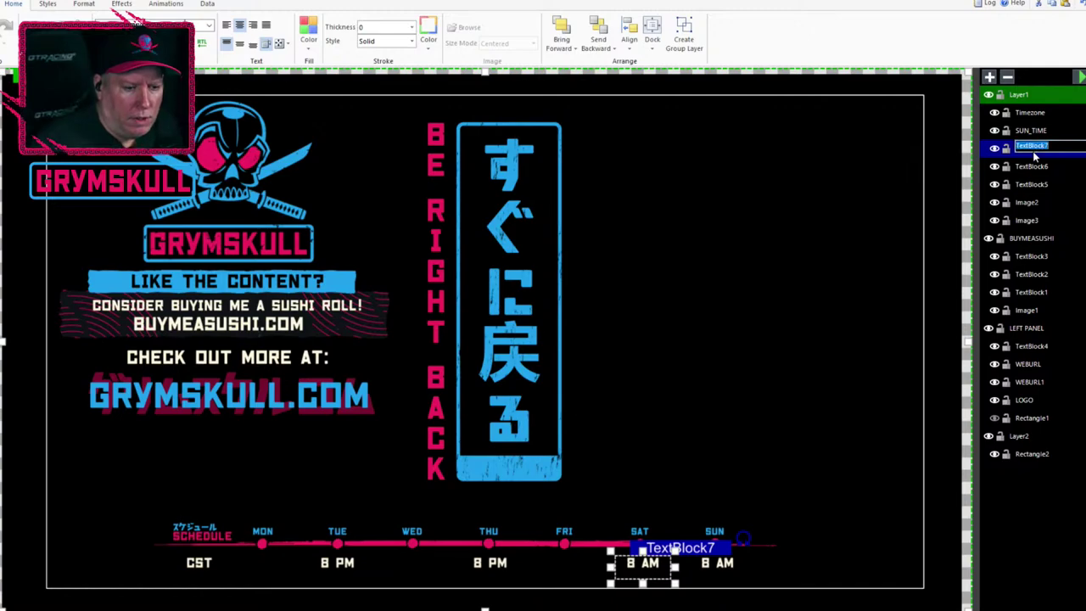
{"action": "type", "text": "SAT_TIME"}
{"action": "key", "text": "Return"}
Rename the Thursday time TextBlock6 as THU_TIME and the Tuesday time TextBlock5 as TUE_TIME.
{"action": "left_click", "coordinate": [1033, 167]}
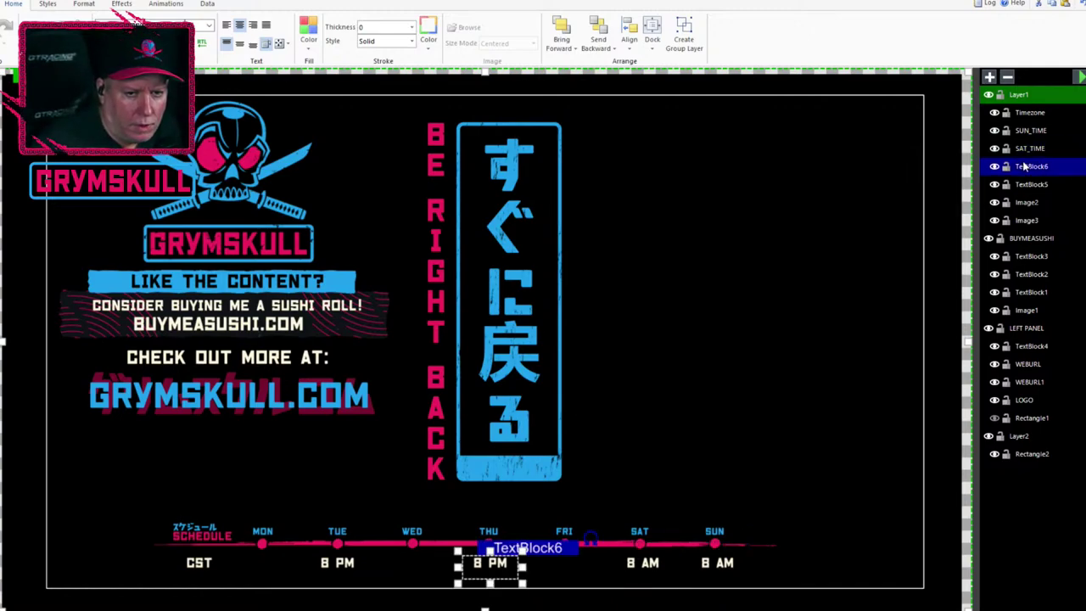
{"action": "left_click", "coordinate": [1034, 169]}
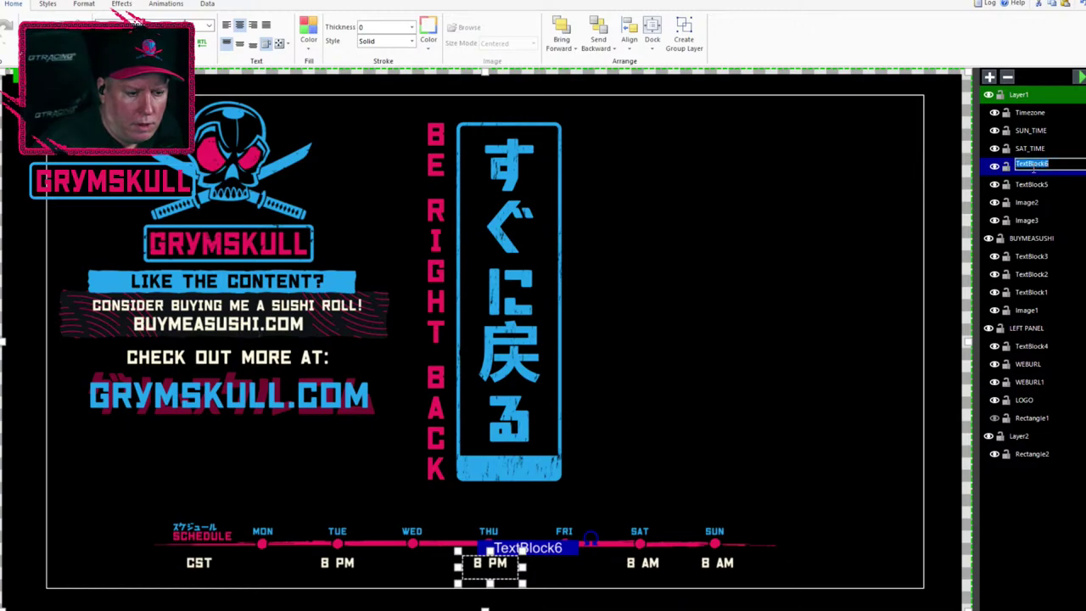
{"action": "type", "text": "THU_TIME"}
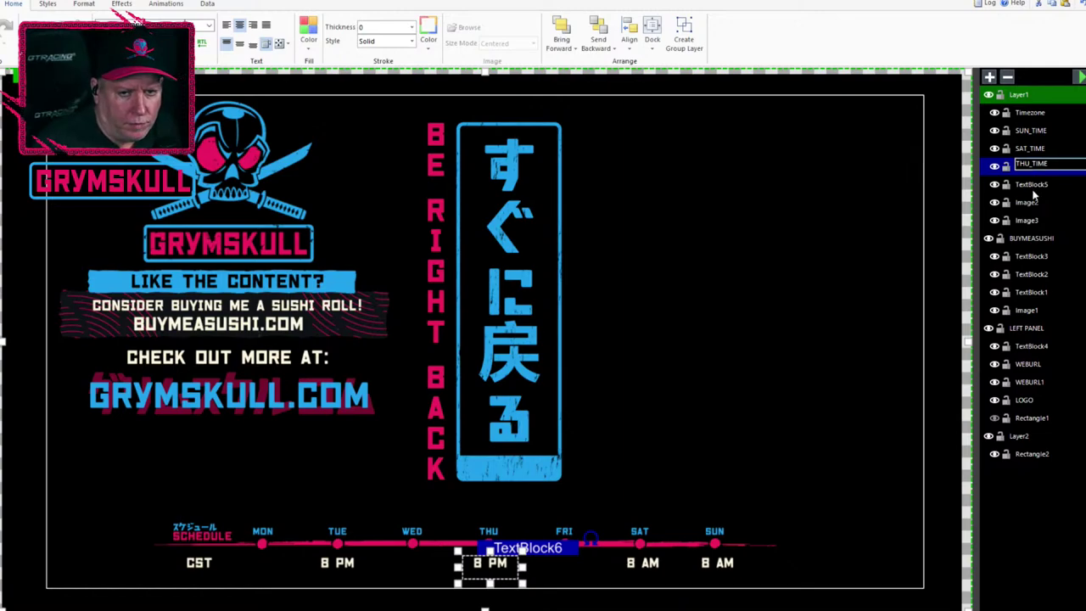
{"action": "left_click", "coordinate": [1033, 184]}
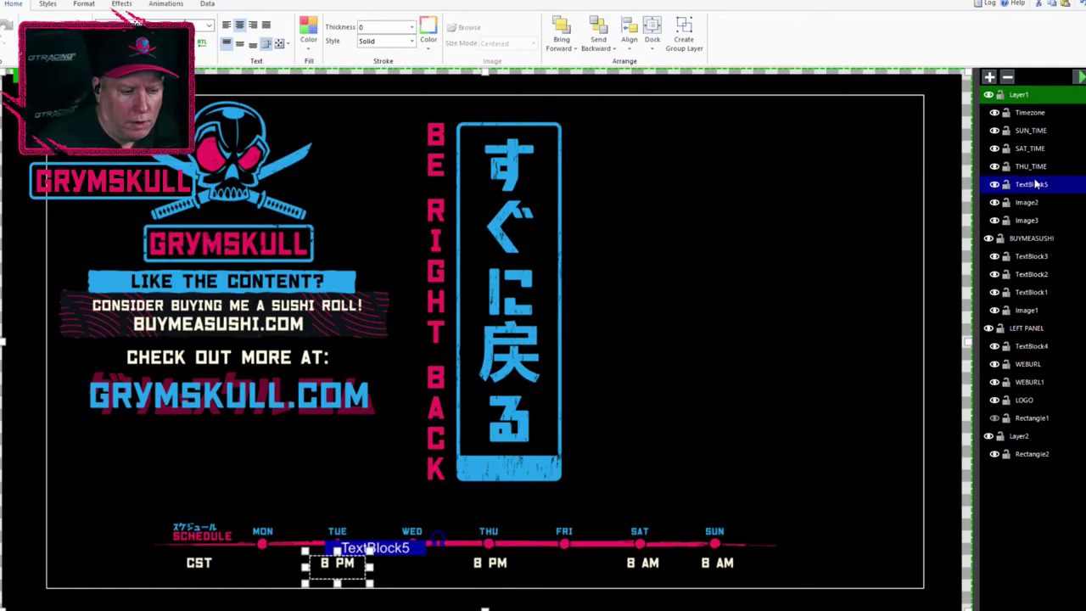
{"action": "left_click", "coordinate": [1034, 184]}
{"action": "type", "text": "TUE_TIME"}
{"action": "key", "text": "Return"}
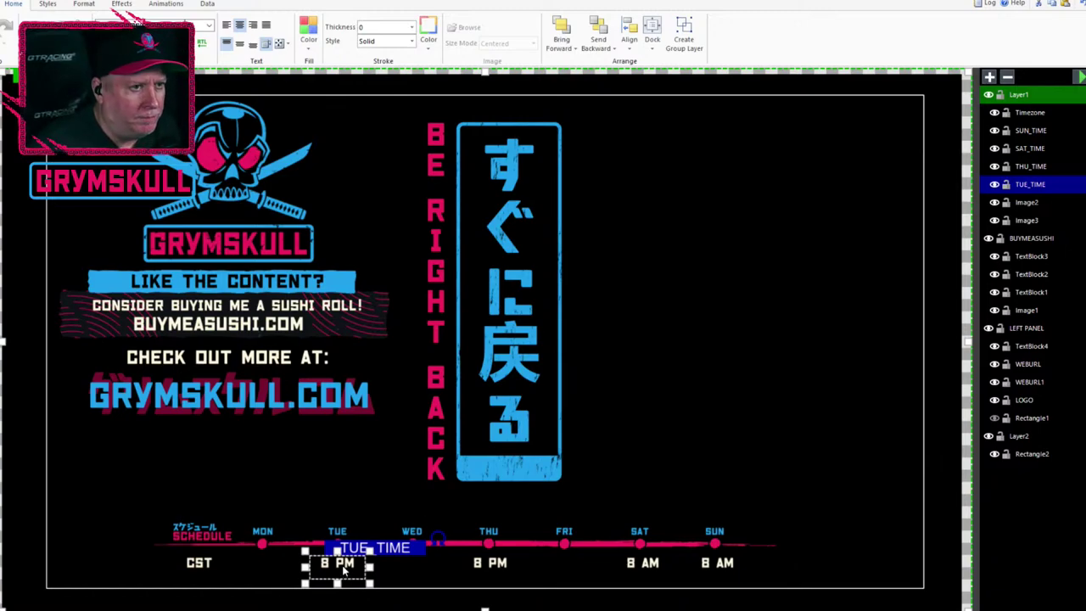
Duplicate the TUE_TIME text and place the copy under MON, leaving the original under TUE.
{"action": "left_click_drag", "start_coordinate": [343, 571], "coordinate": [306, 571]}
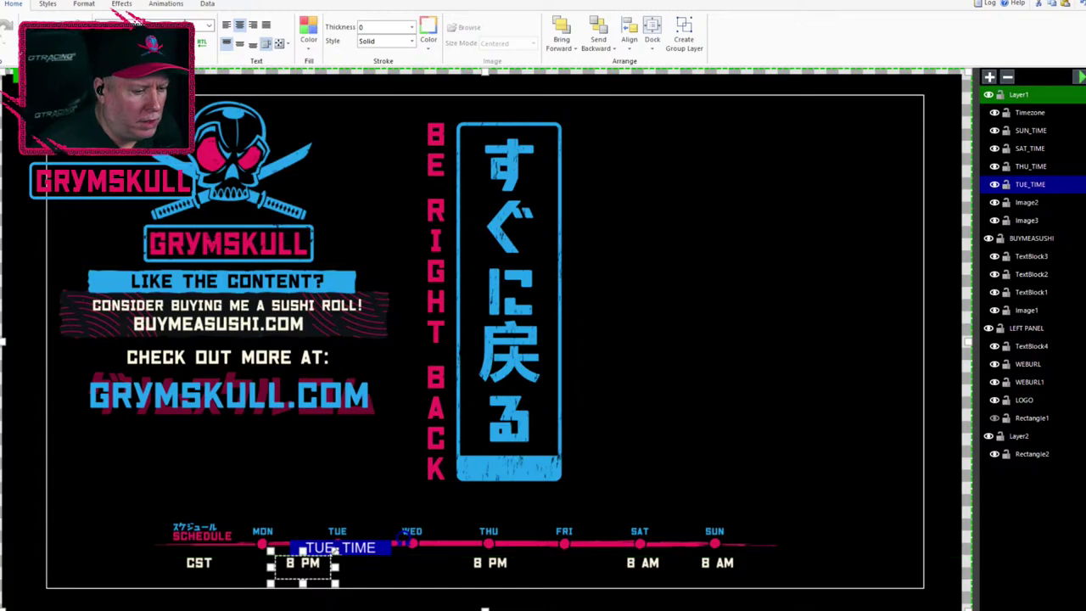
{"action": "key", "text": "ctrl+z"}
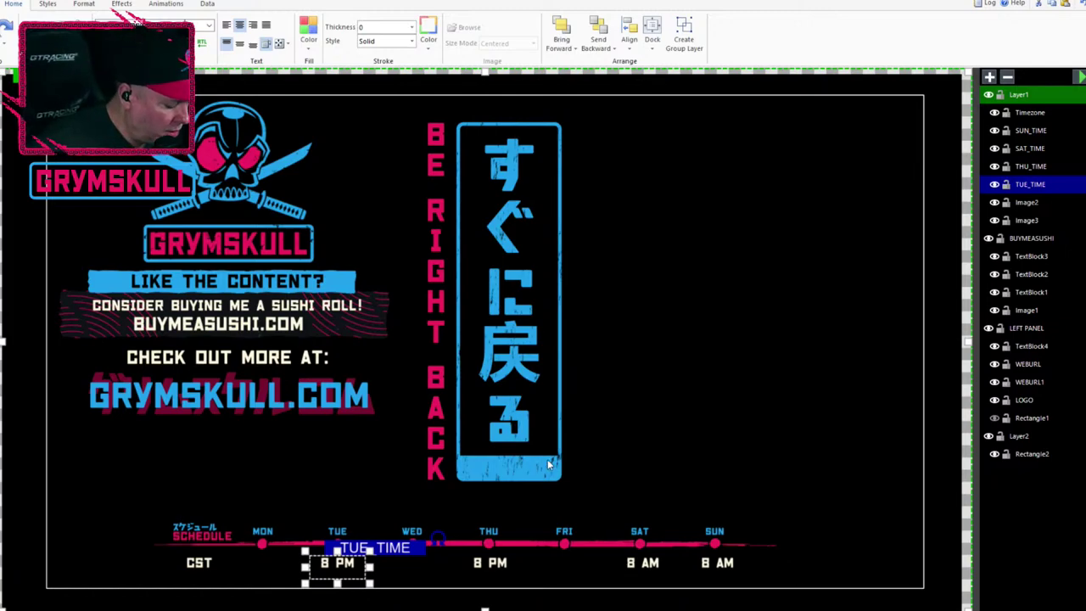
{"action": "key", "text": "ctrl+d"}
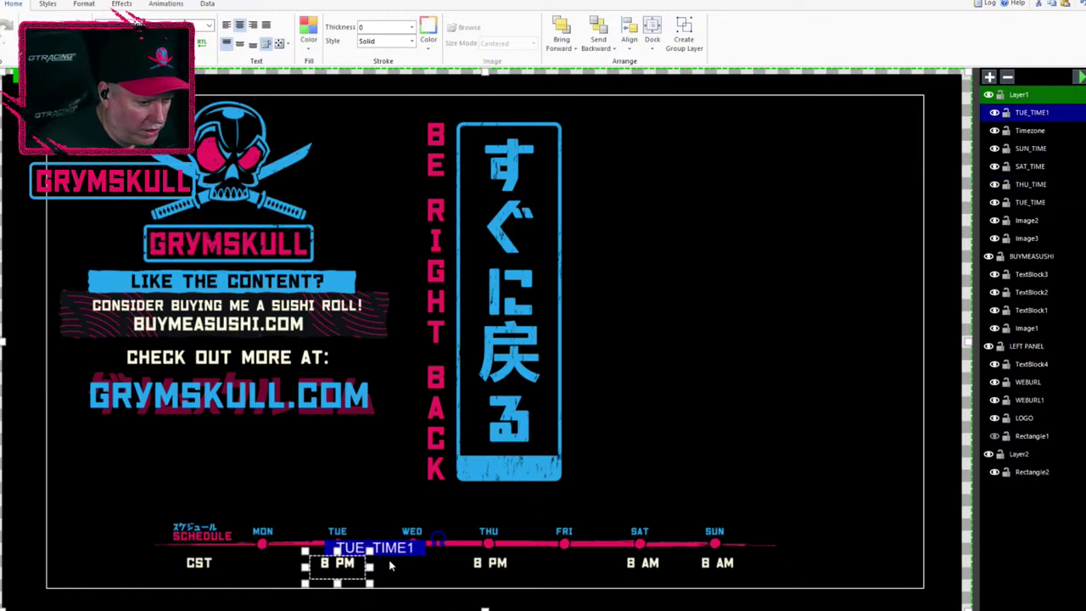
{"action": "left_click_drag", "start_coordinate": [400, 557], "coordinate": [334, 553]}
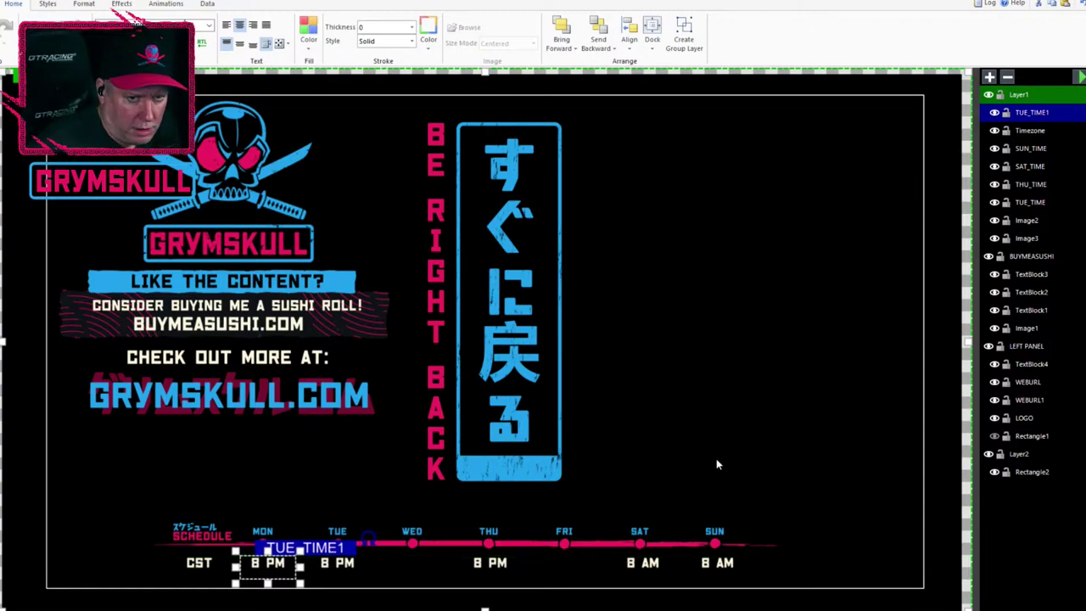
Rename the duplicated time text under MON as MON_TIME.
{"action": "double_click", "coordinate": [1044, 116]}
{"action": "left_click_drag", "start_coordinate": [1029, 109], "coordinate": [964, 110]}
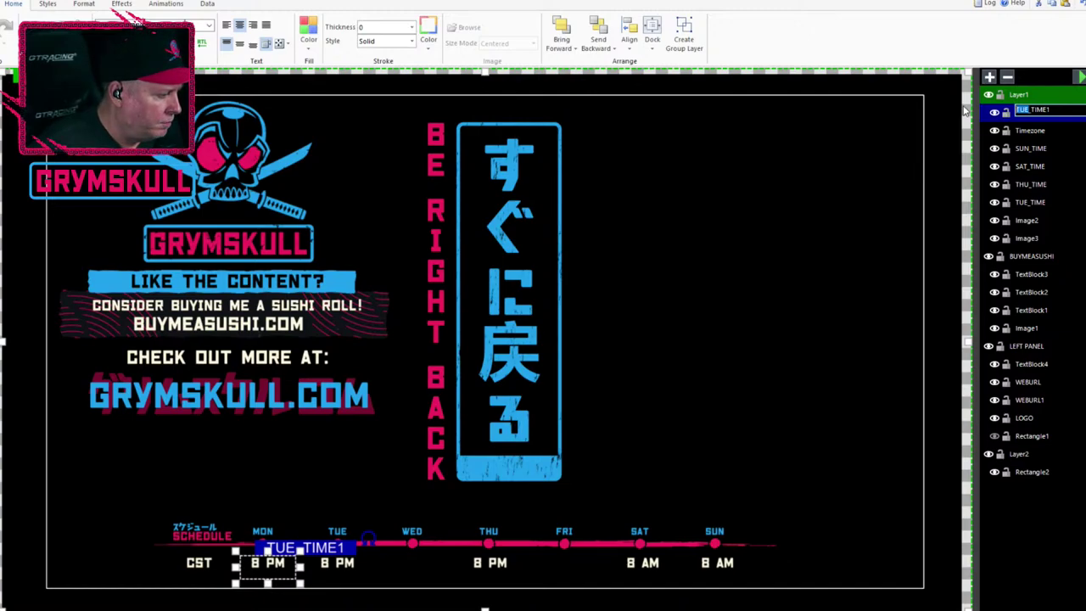
{"action": "type", "text": "MON"}
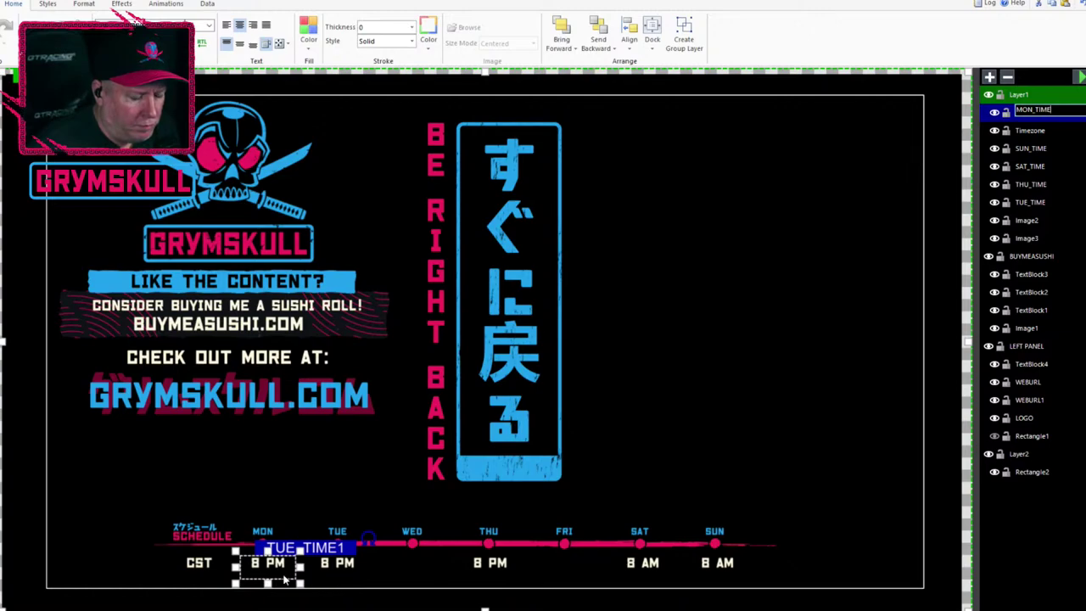
{"action": "key", "text": "ctrl+v"}
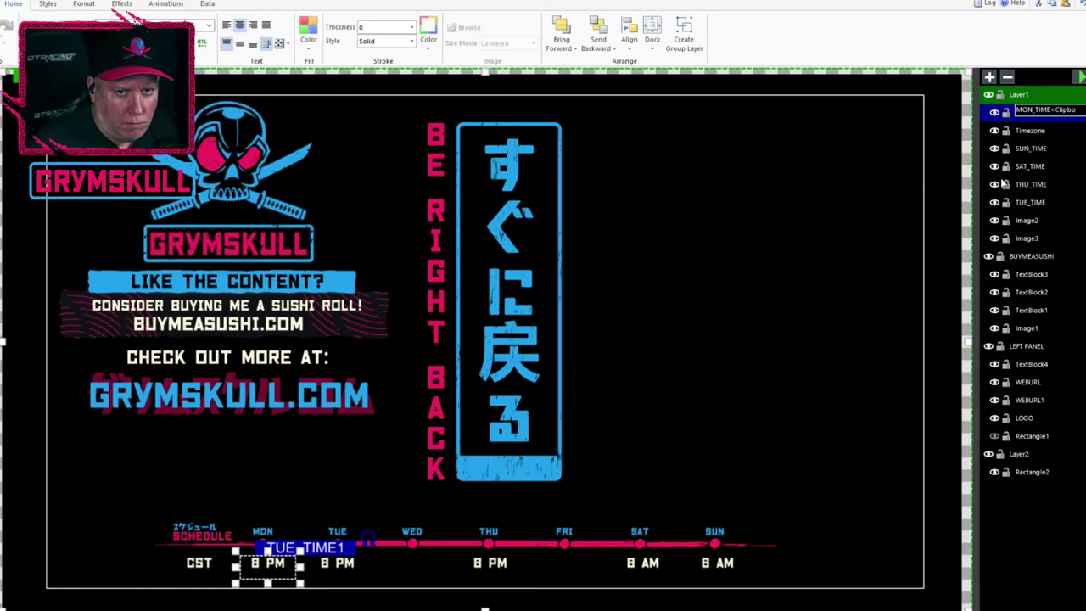
{"action": "left_click_drag", "start_coordinate": [1053, 110], "coordinate": [1076, 109]}
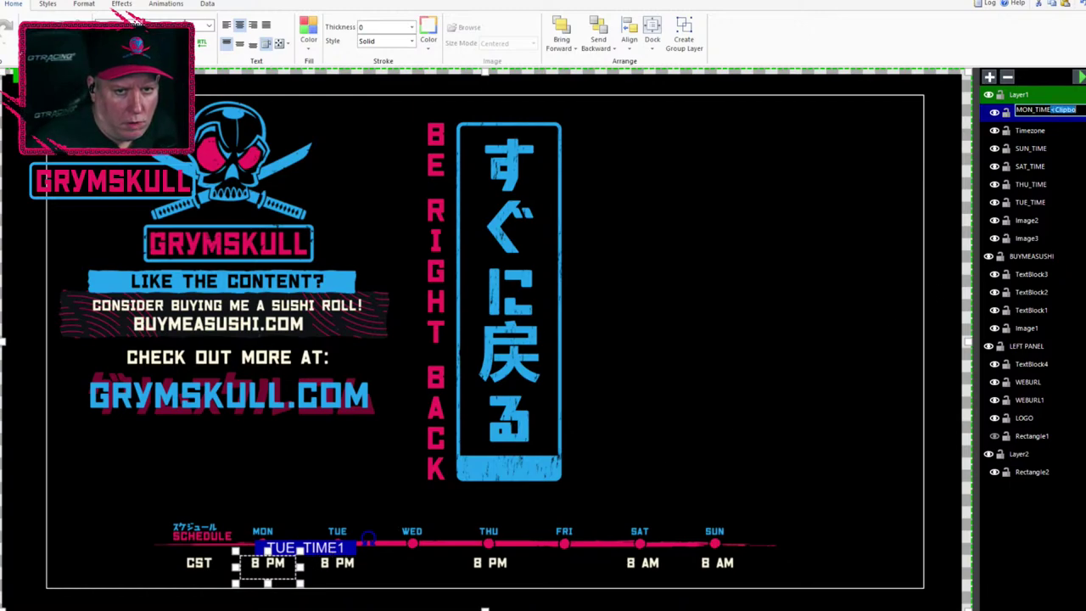
{"action": "key", "text": "BackSpace"}
{"action": "left_click", "coordinate": [1076, 187]}
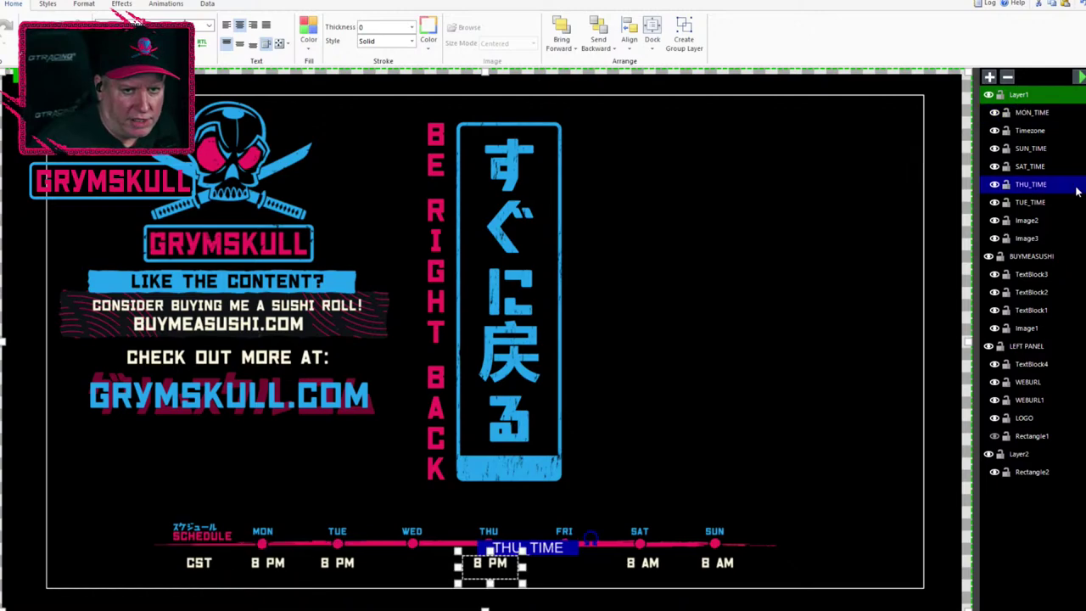
Reorder Layer1 so Timezone comes first, followed by TUE_TIME and MON_TIME above SUN_TIME.
{"action": "left_click", "coordinate": [1046, 113]}
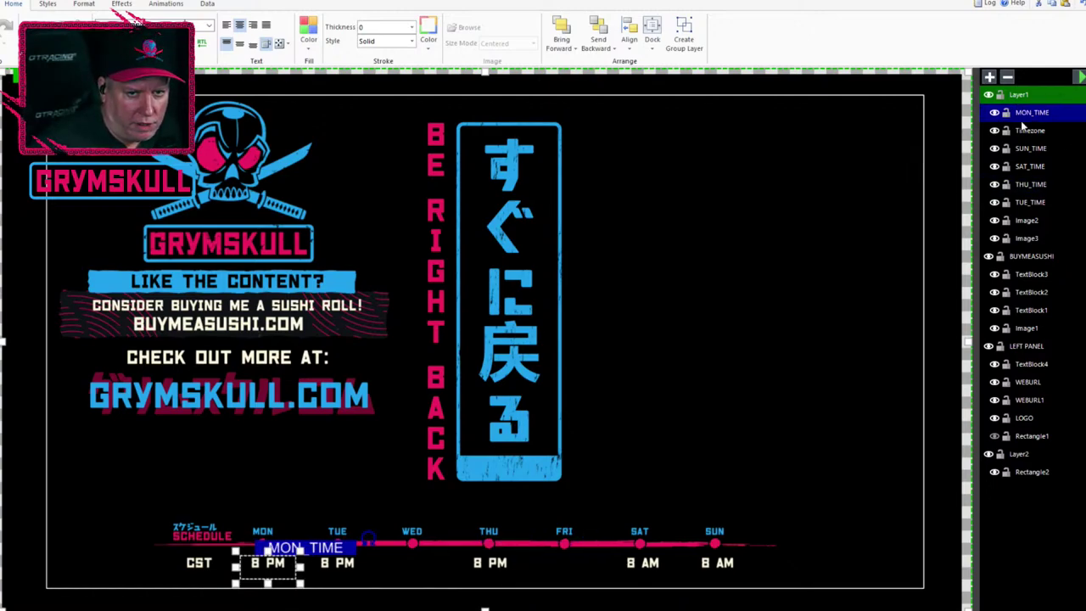
{"action": "left_click", "coordinate": [1029, 132]}
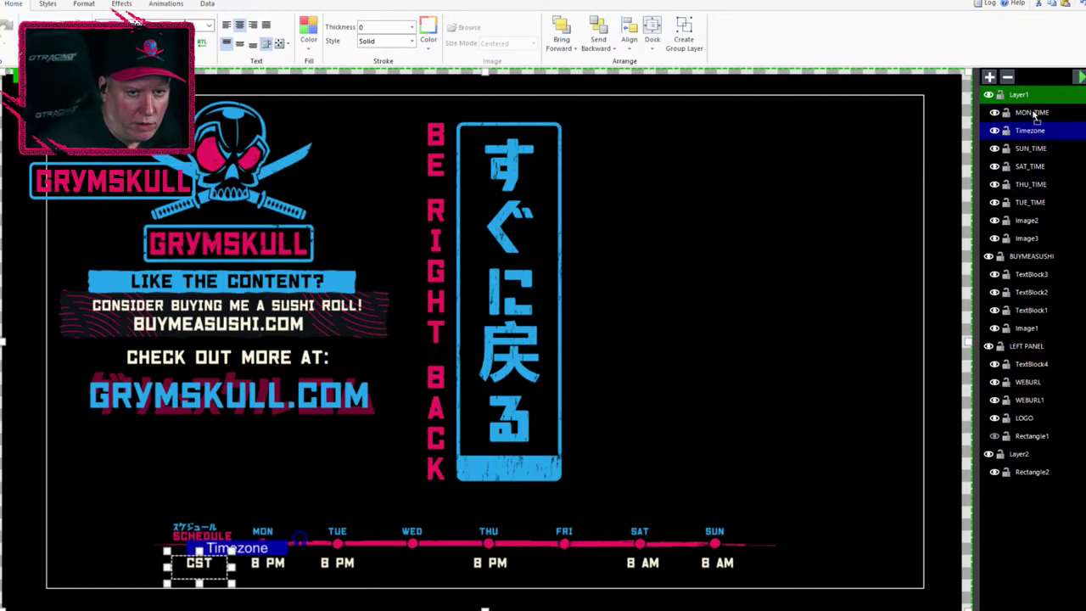
{"action": "mouse_move", "coordinate": [1036, 117]}
{"action": "left_mouse_down"}
{"action": "mouse_move", "coordinate": [1041, 128]}
{"action": "mouse_move", "coordinate": [1039, 117]}
{"action": "left_mouse_up"}
{"action": "left_click", "coordinate": [1032, 205]}
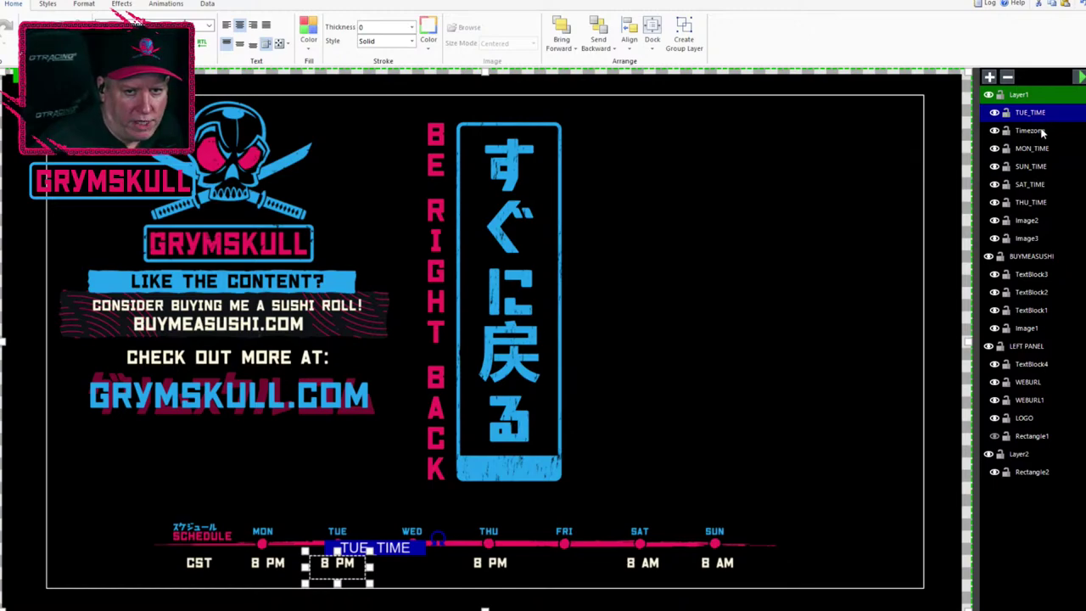
{"action": "left_click", "coordinate": [1042, 132]}
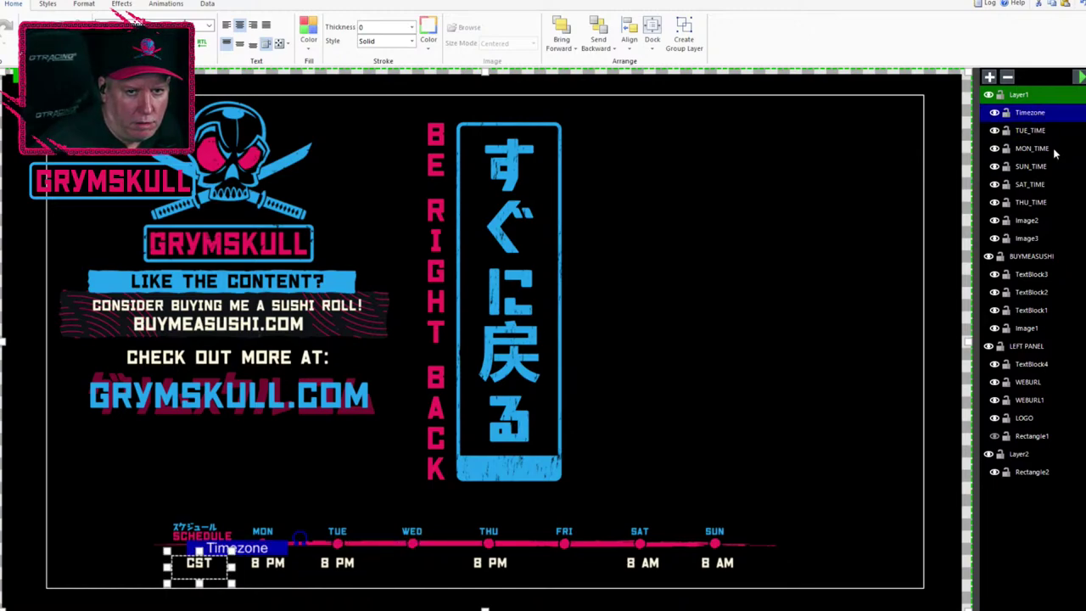
Duplicate the TUE_TIME text and place the copy under WED in the schedule.
{"action": "left_click", "coordinate": [1032, 130]}
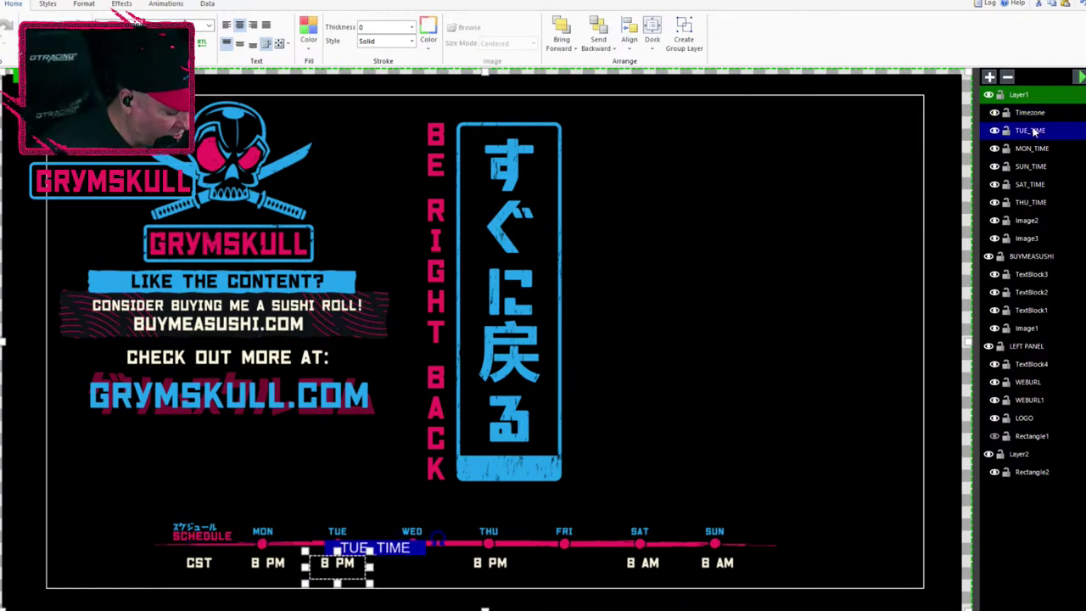
{"action": "key", "text": "ctrl+d"}
{"action": "left_click_drag", "start_coordinate": [390, 551], "coordinate": [467, 551]}
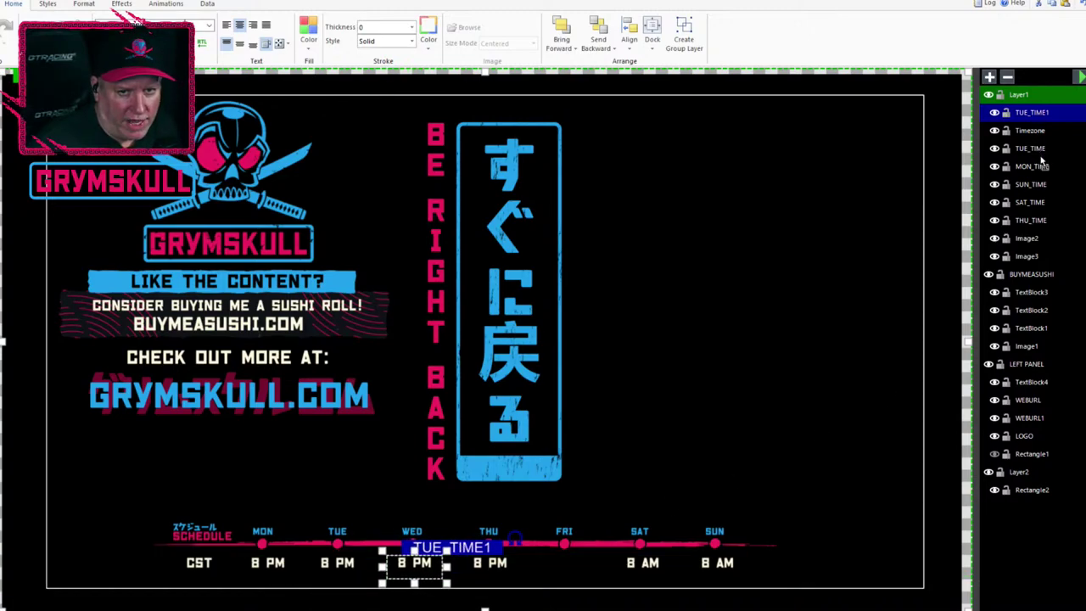
Order MON_TIME, TUE_TIME and the Wednesday copy below Timezone, and rename that copy as WED_TIME.
{"action": "left_click", "coordinate": [1037, 163]}
{"action": "left_click_drag", "start_coordinate": [1037, 164], "coordinate": [1043, 129]}
{"action": "left_click", "coordinate": [1043, 151]}
{"action": "left_click", "coordinate": [1033, 168]}
{"action": "left_click", "coordinate": [1034, 166]}
{"action": "type", "text": "WED"}
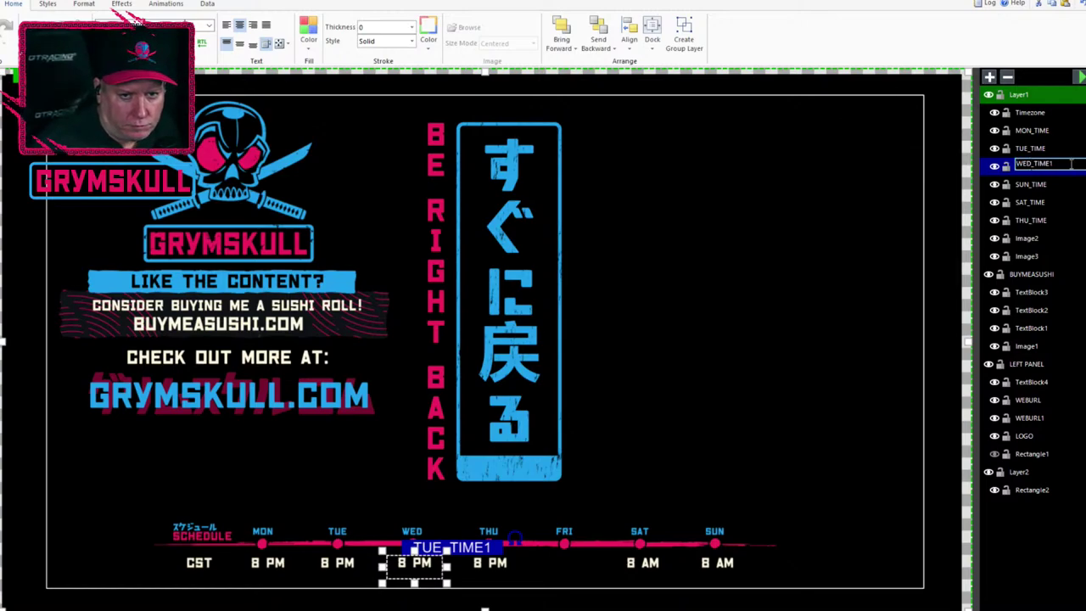
{"action": "key", "text": "BackSpace"}
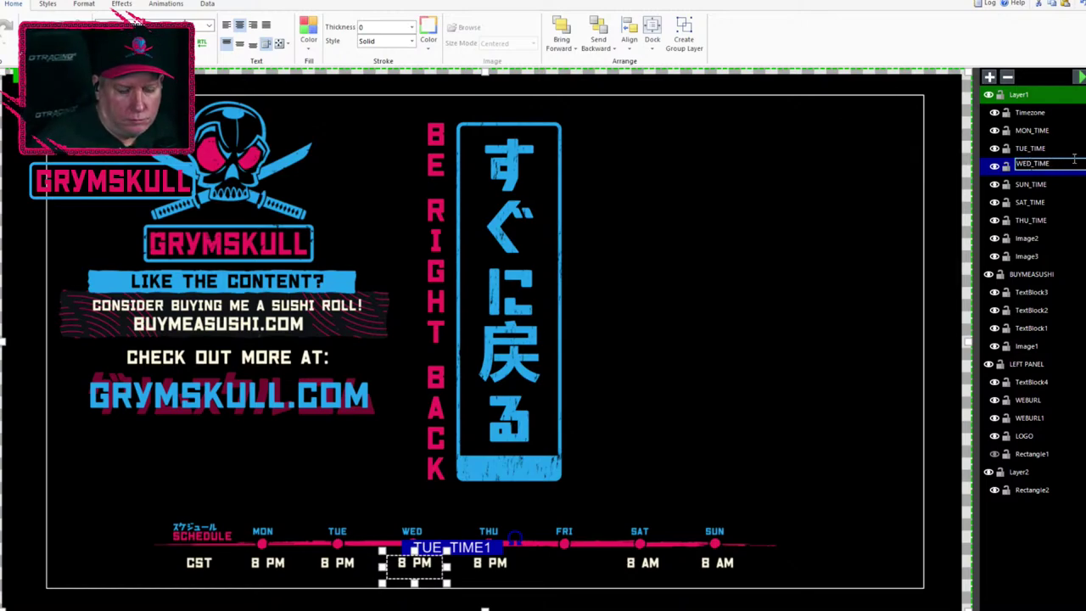
Move THU_TIME directly below WED_TIME and SUN_TIME below SAT_TIME in the Layer1 order.
{"action": "left_click", "coordinate": [1043, 205]}
{"action": "left_click", "coordinate": [1039, 223]}
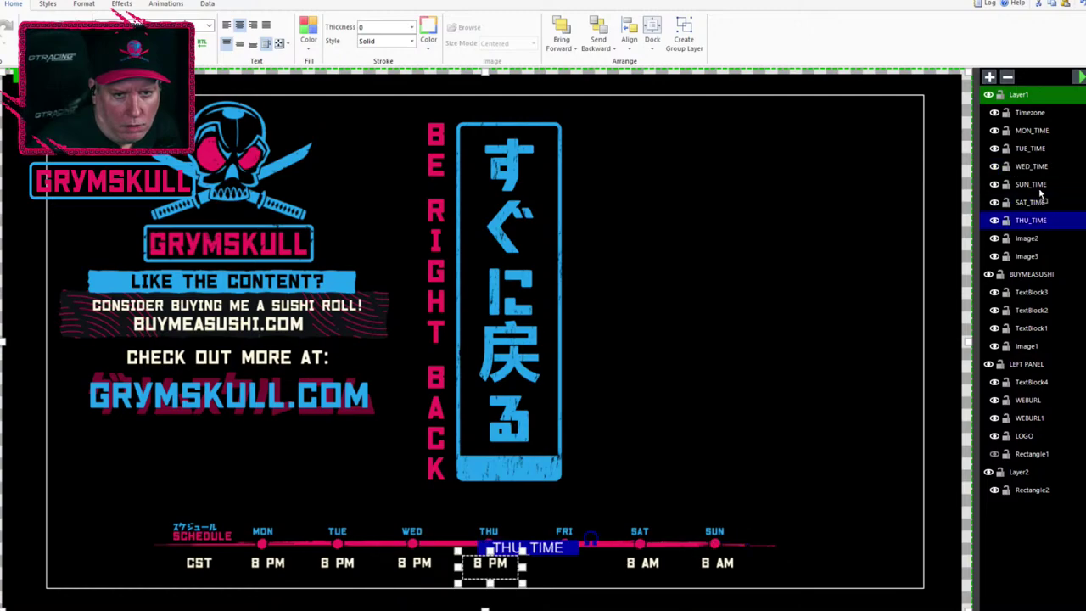
{"action": "left_click_drag", "start_coordinate": [1042, 188], "coordinate": [1042, 189]}
{"action": "left_click", "coordinate": [1043, 204]}
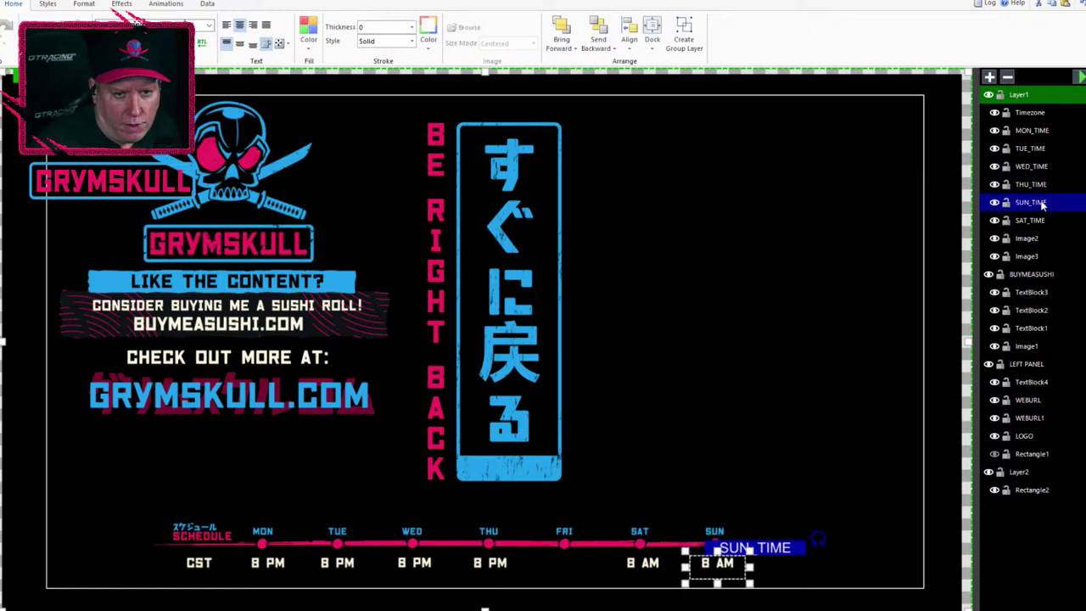
{"action": "left_click_drag", "start_coordinate": [1043, 231], "coordinate": [1044, 231]}
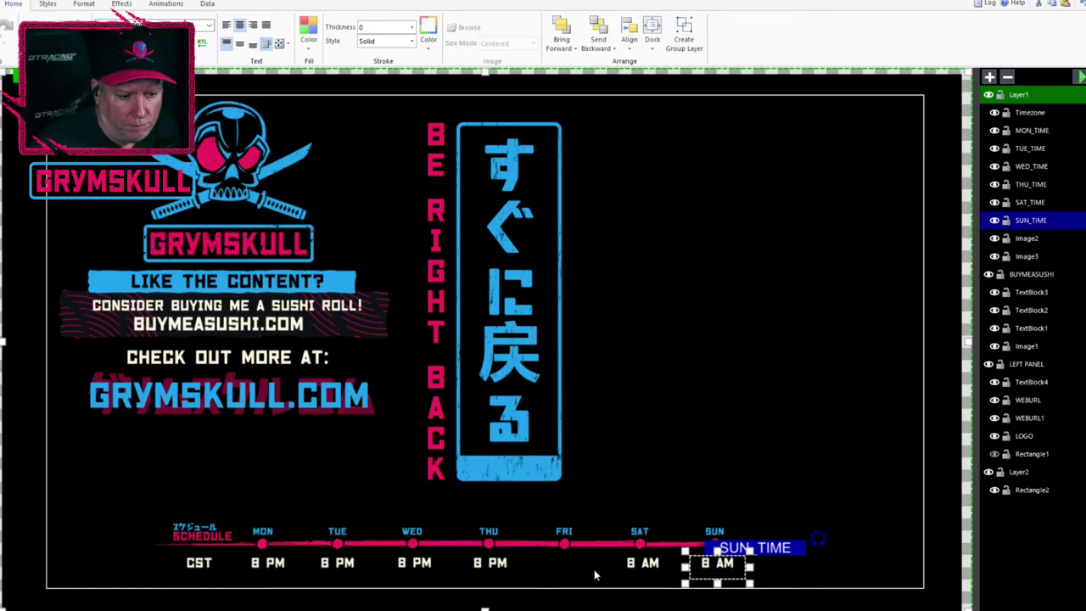
Duplicate the THU_TIME text and place the copy under FRI in the schedule.
{"action": "left_click", "coordinate": [1042, 185]}
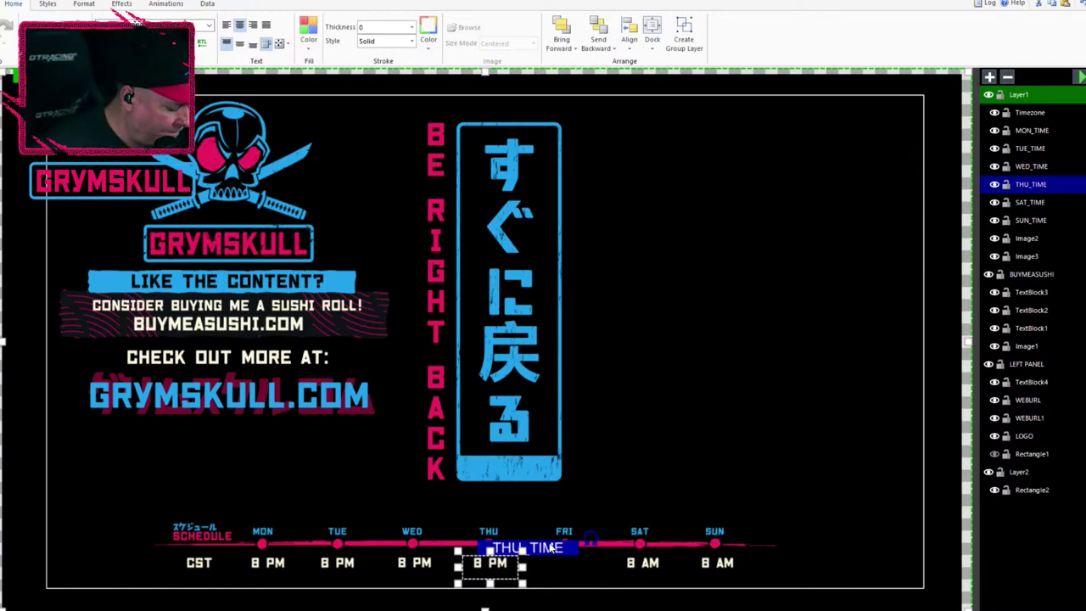
{"action": "key", "text": "ctrl+d"}
{"action": "left_click_drag", "start_coordinate": [538, 556], "coordinate": [613, 554]}
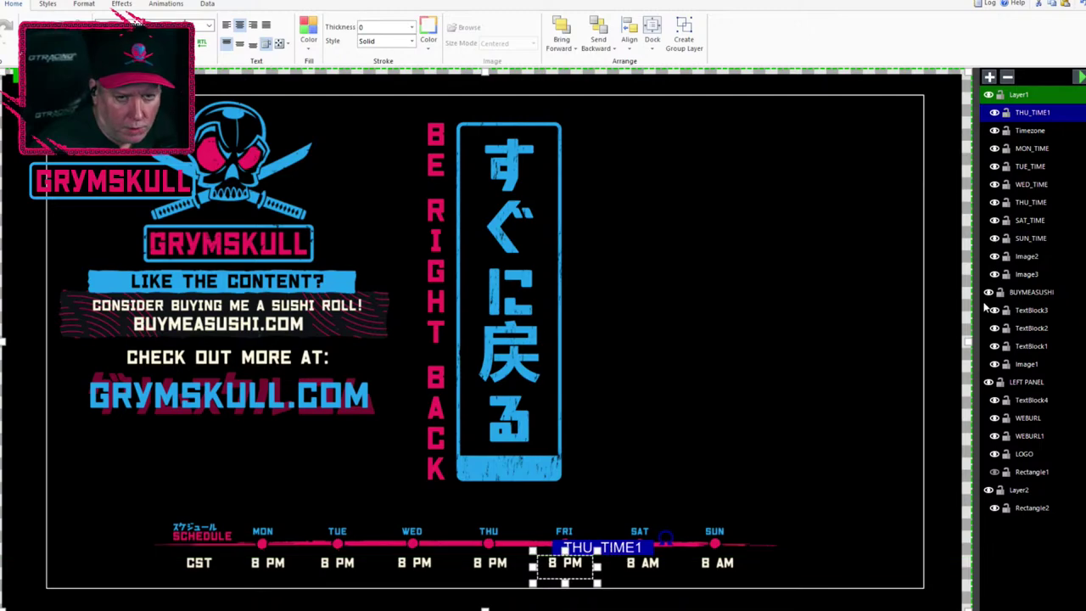
Rename the duplicated time text under FRI as FRI_TIME.
{"action": "double_click", "coordinate": [1033, 113]}
{"action": "key", "text": "Home"}
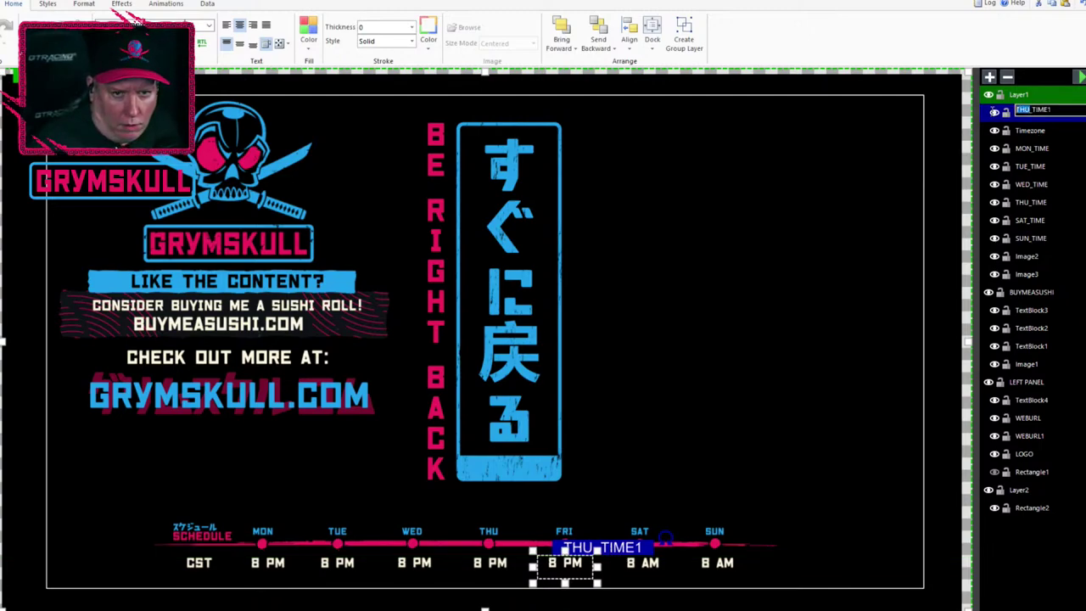
{"action": "key", "text": "Delete"}
{"action": "key", "text": "Delete"}
{"action": "key", "text": "Delete"}
{"action": "type", "text": "FRI"}
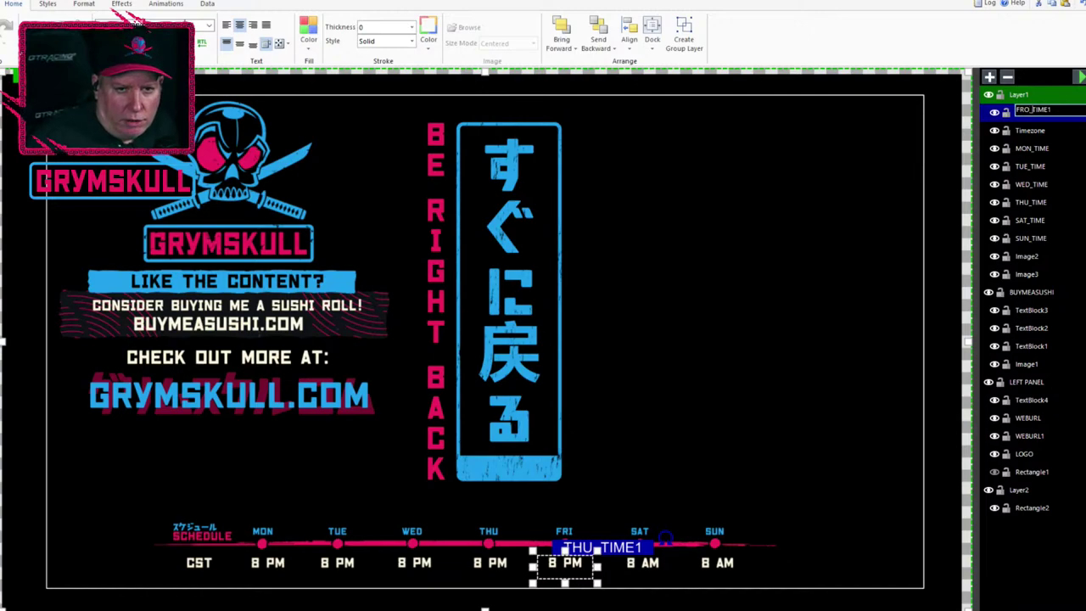
{"action": "key", "text": "Delete"}
{"action": "type", "text": "_"}
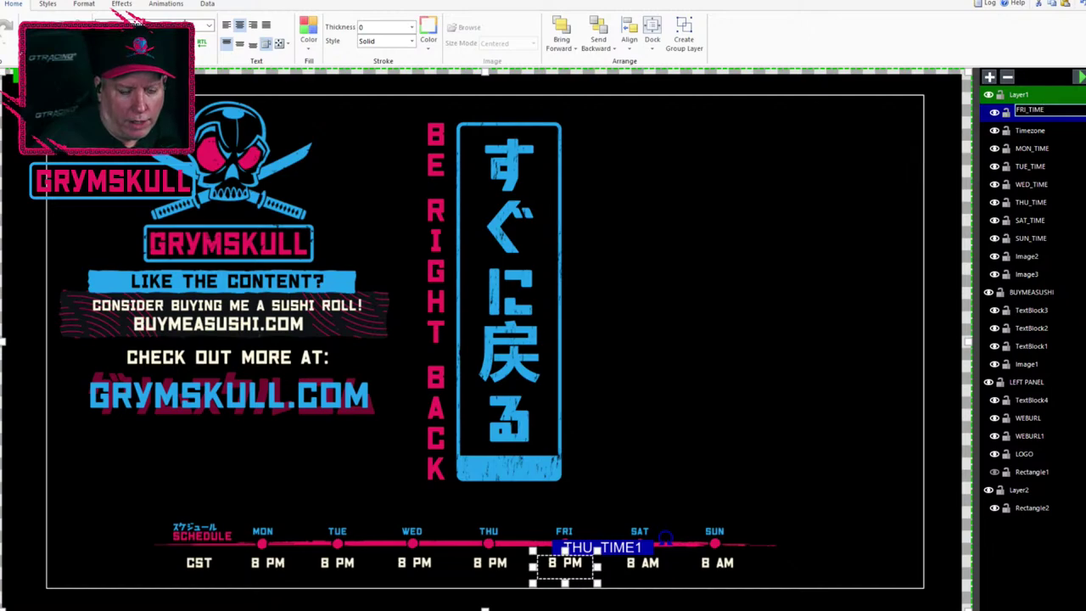
{"action": "left_click", "coordinate": [1035, 149]}
{"action": "left_click", "coordinate": [1056, 113]}
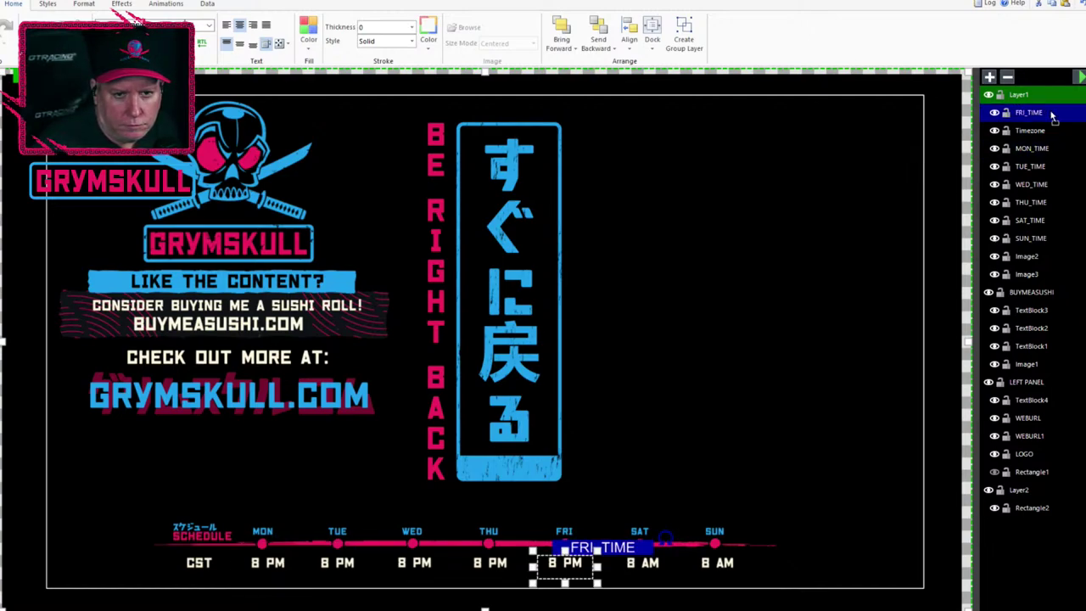
Move FRI_TIME between THU_TIME and SAT_TIME in the Layer1 order and check the weekday sequence of the time texts.
{"action": "left_click_drag", "start_coordinate": [1058, 220], "coordinate": [1057, 219]}
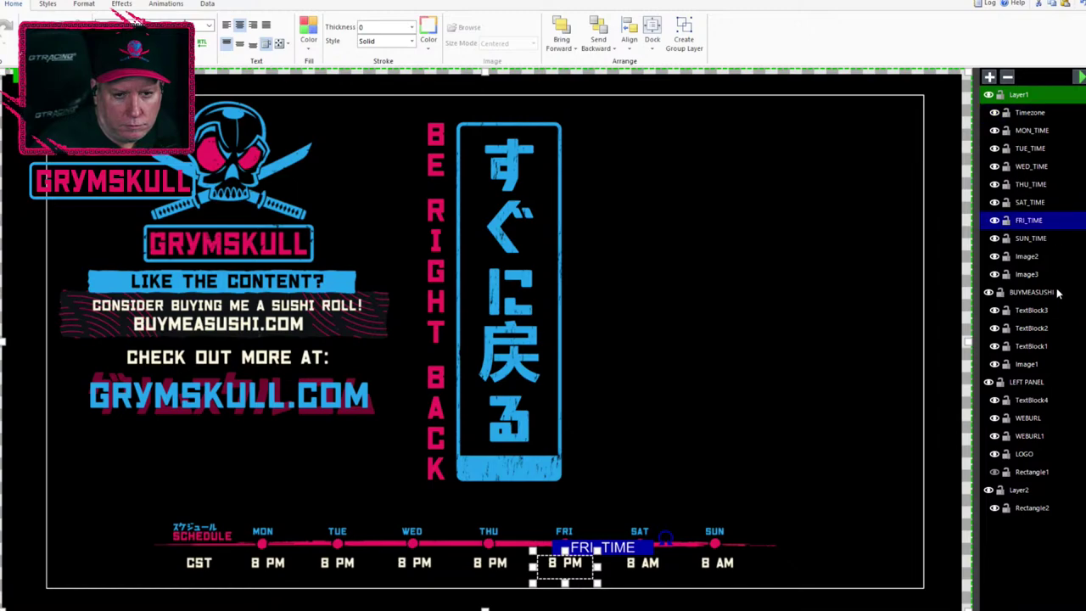
{"action": "left_click_drag", "start_coordinate": [1031, 197], "coordinate": [1032, 195]}
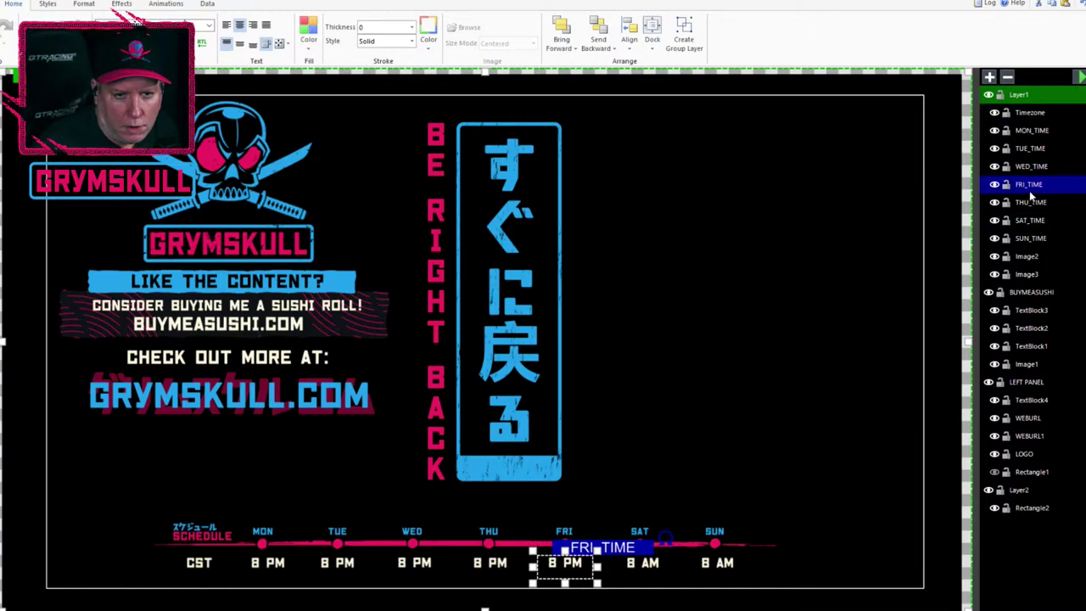
{"action": "left_click", "coordinate": [1037, 113]}
{"action": "left_click", "coordinate": [1046, 132]}
{"action": "left_click", "coordinate": [1045, 149]}
{"action": "left_click", "coordinate": [1046, 167]}
{"action": "left_click", "coordinate": [1046, 186]}
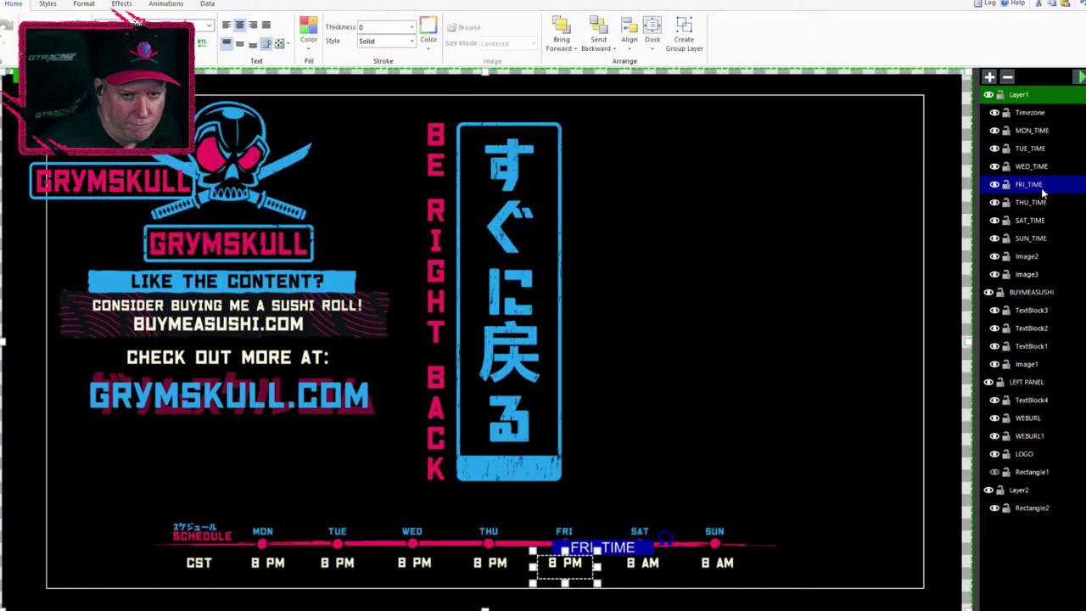
{"action": "left_click_drag", "start_coordinate": [1042, 192], "coordinate": [1042, 213]}
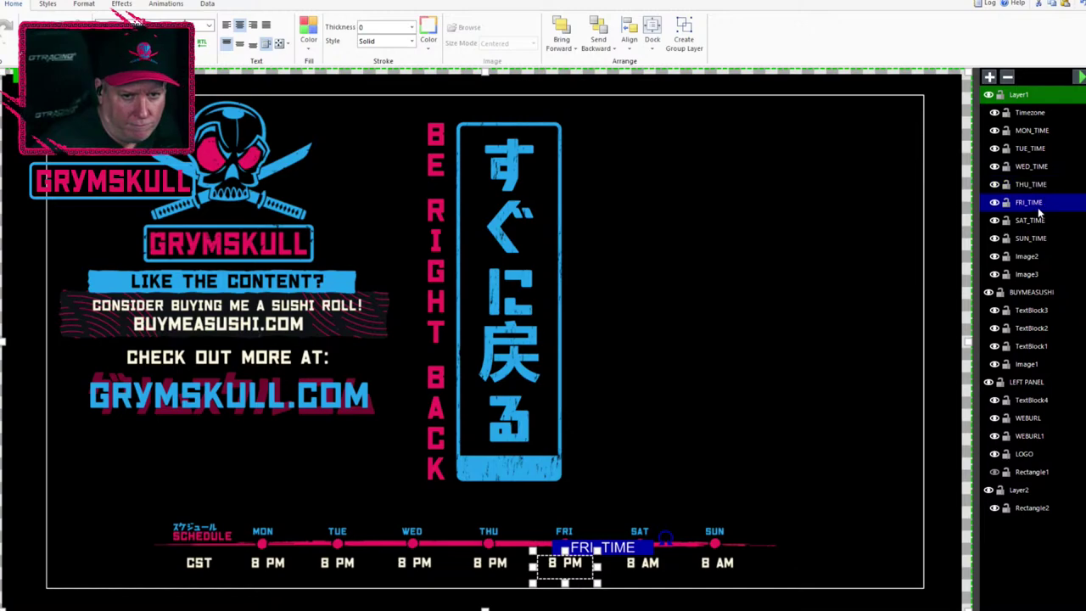
{"action": "left_click", "coordinate": [1036, 190]}
{"action": "left_click", "coordinate": [1041, 204]}
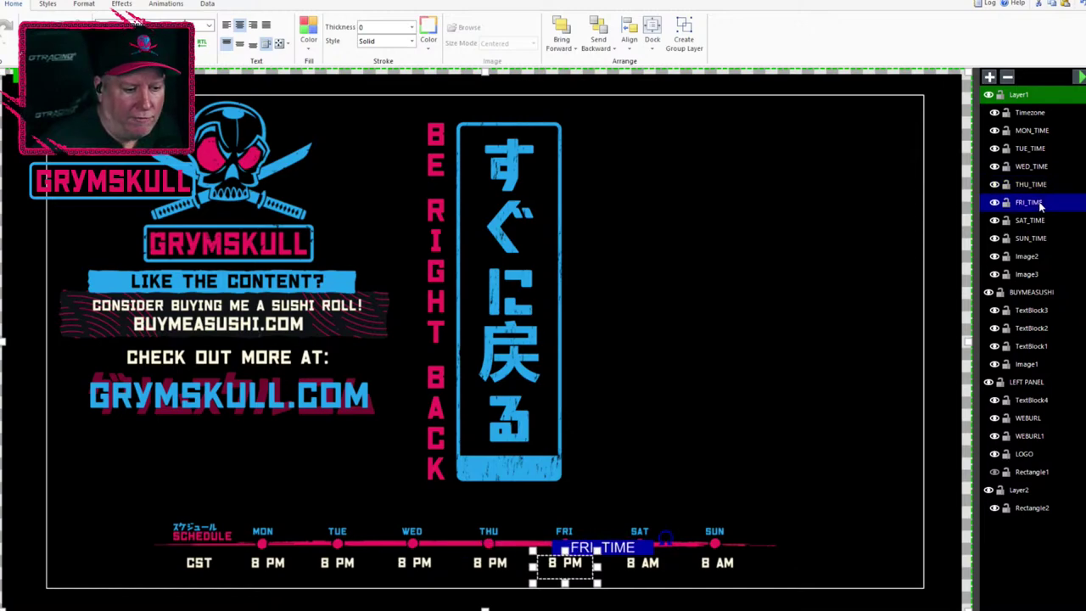
{"action": "left_click", "coordinate": [1042, 225]}
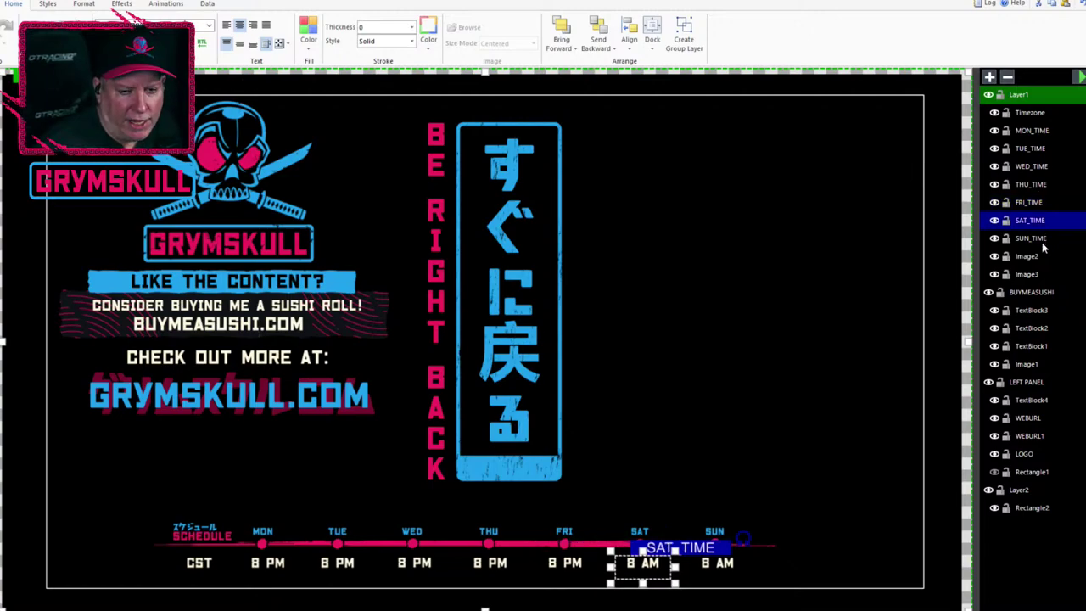
{"action": "left_click", "coordinate": [1040, 243]}
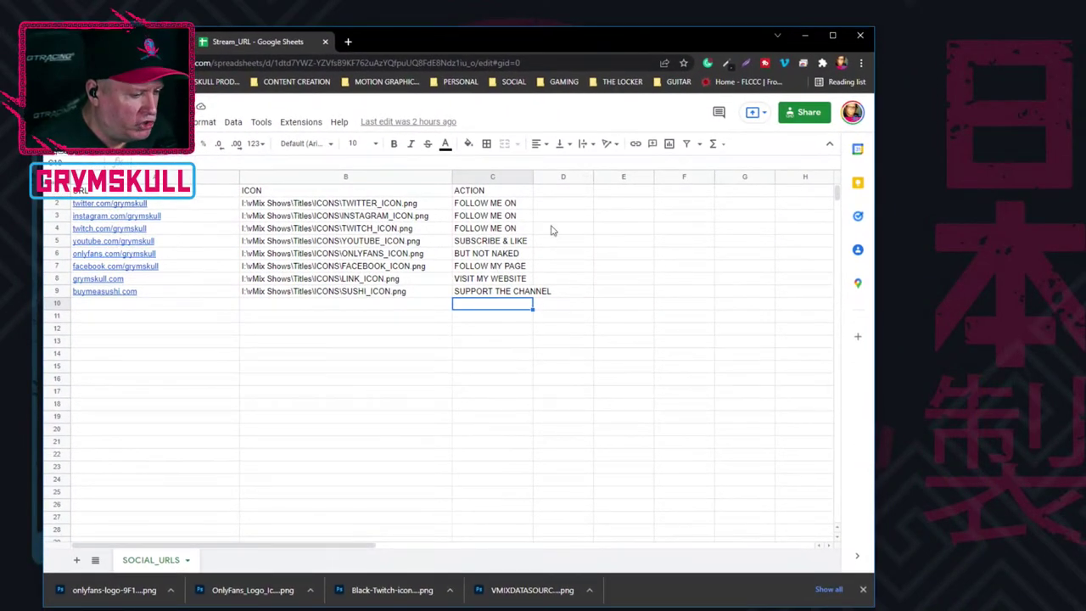
Switch to the Stream_URL spreadsheet in Google Sheets and add a new sheet after SOCIAL_URLS.
{"action": "left_click", "coordinate": [77, 562]}
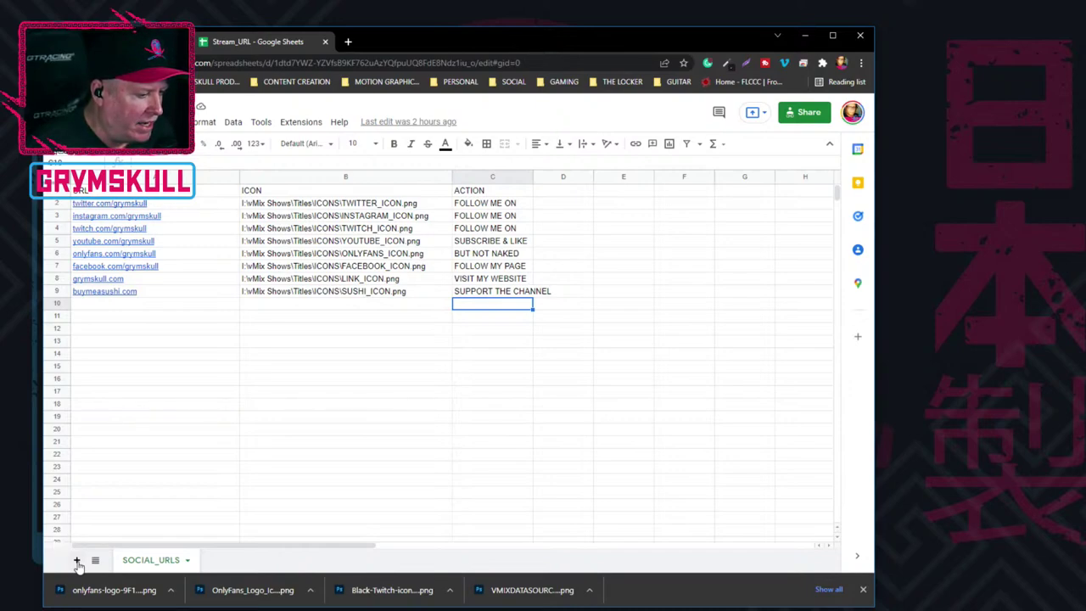
{"action": "left_click", "coordinate": [142, 567]}
{"action": "left_click", "coordinate": [214, 565]}
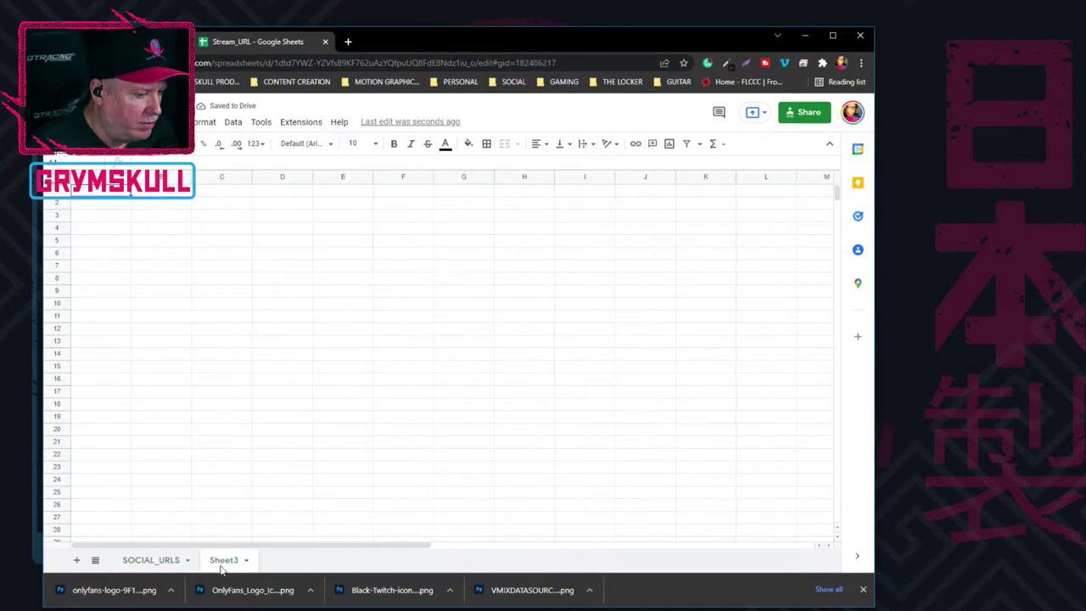
{"action": "left_click", "coordinate": [145, 560]}
{"action": "left_click", "coordinate": [222, 566]}
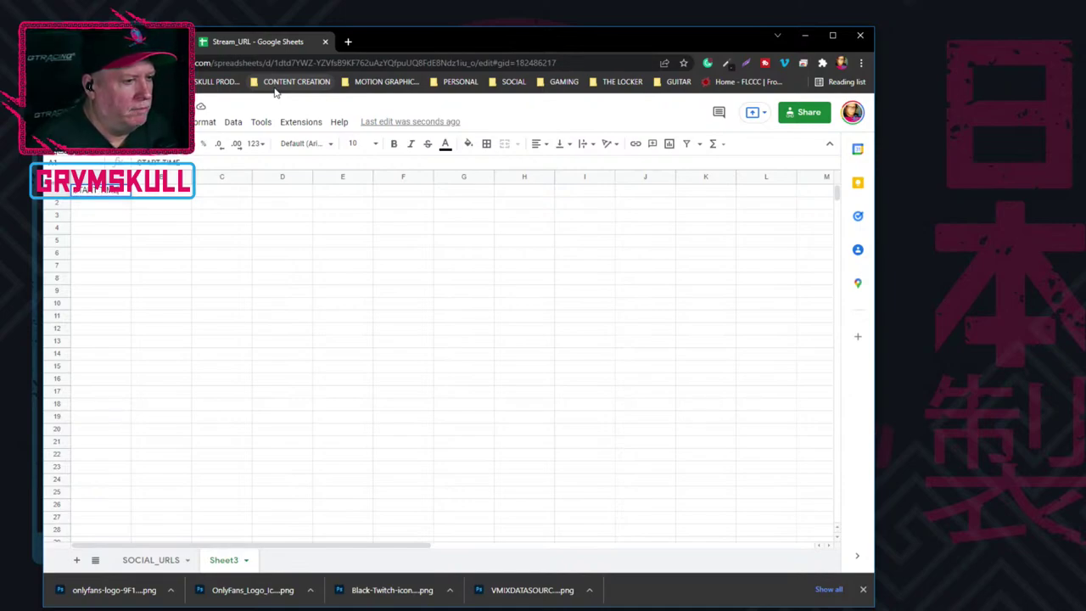
Enter the column headers DAY in A1 and START TIME in B1 of the new sheet.
{"action": "key", "text": "Tab"}
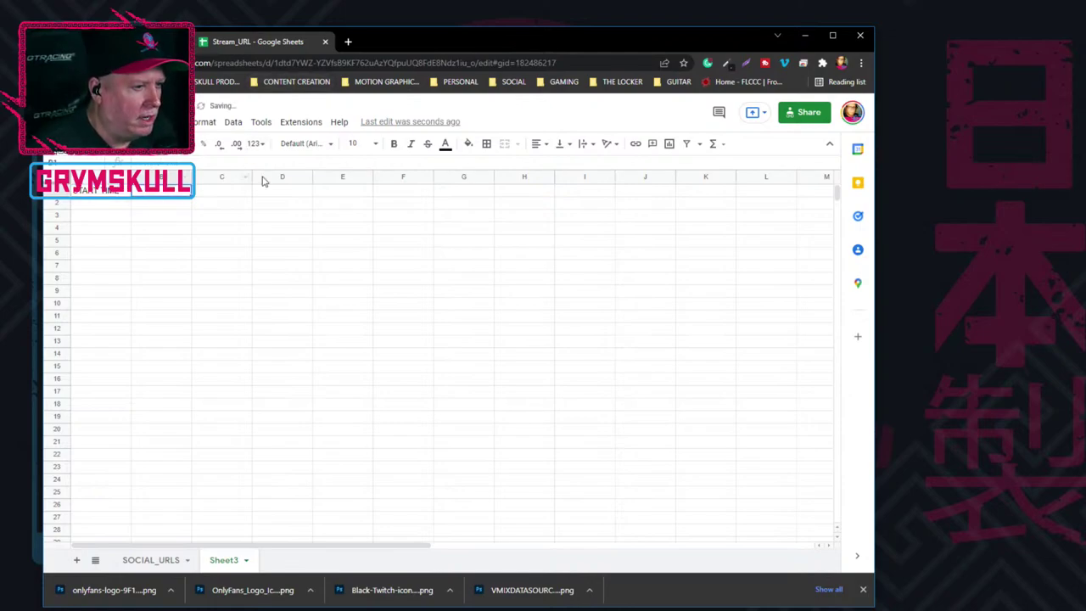
{"action": "type", "text": "START TIME"}
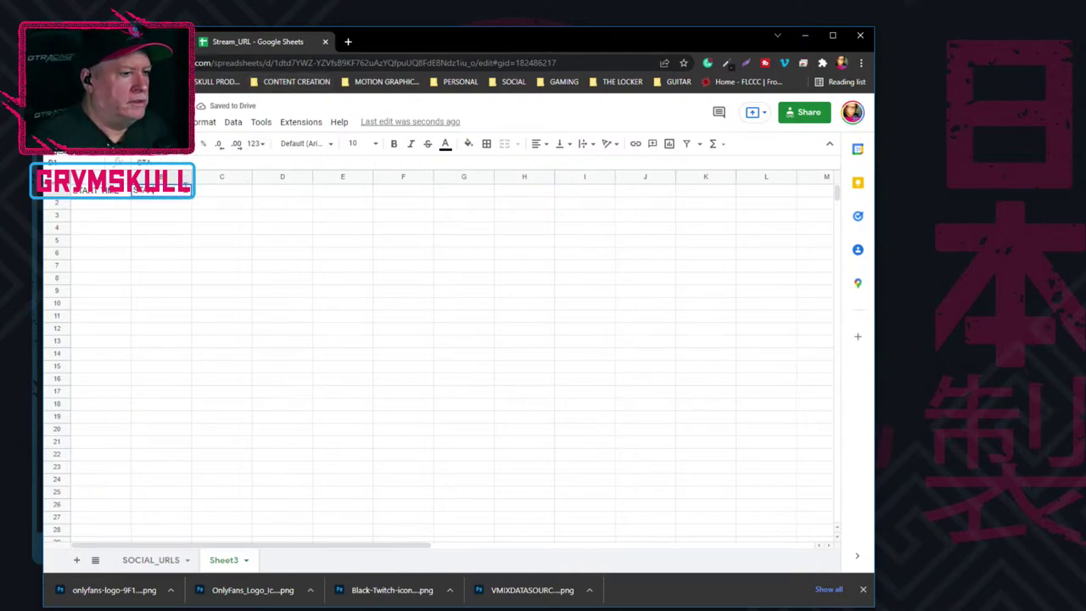
{"action": "left_click", "coordinate": [109, 191]}
{"action": "double_click", "coordinate": [109, 191]}
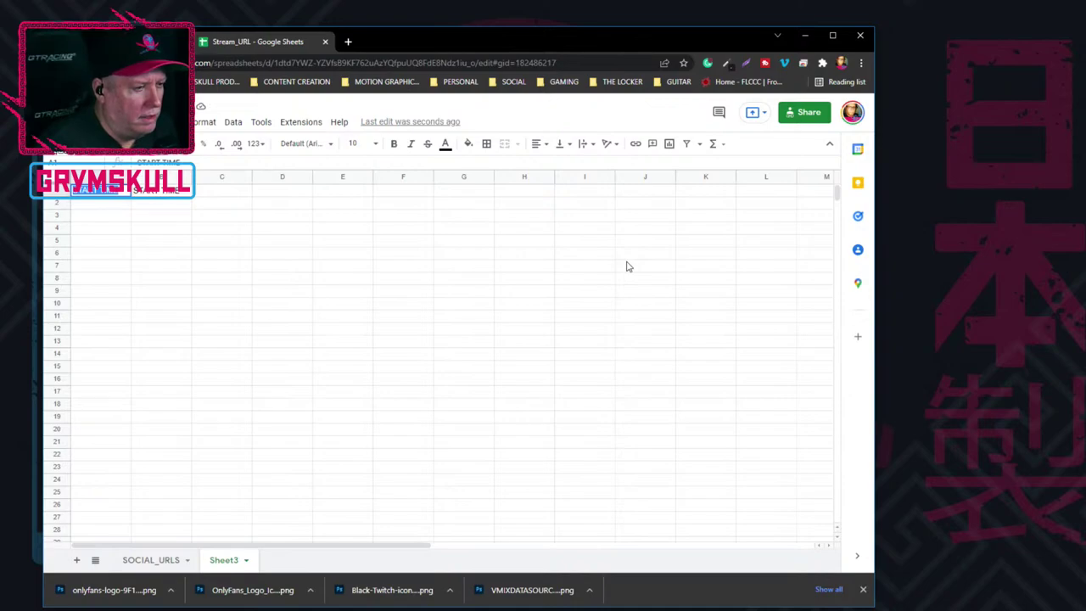
{"action": "key", "text": "BackSpace"}
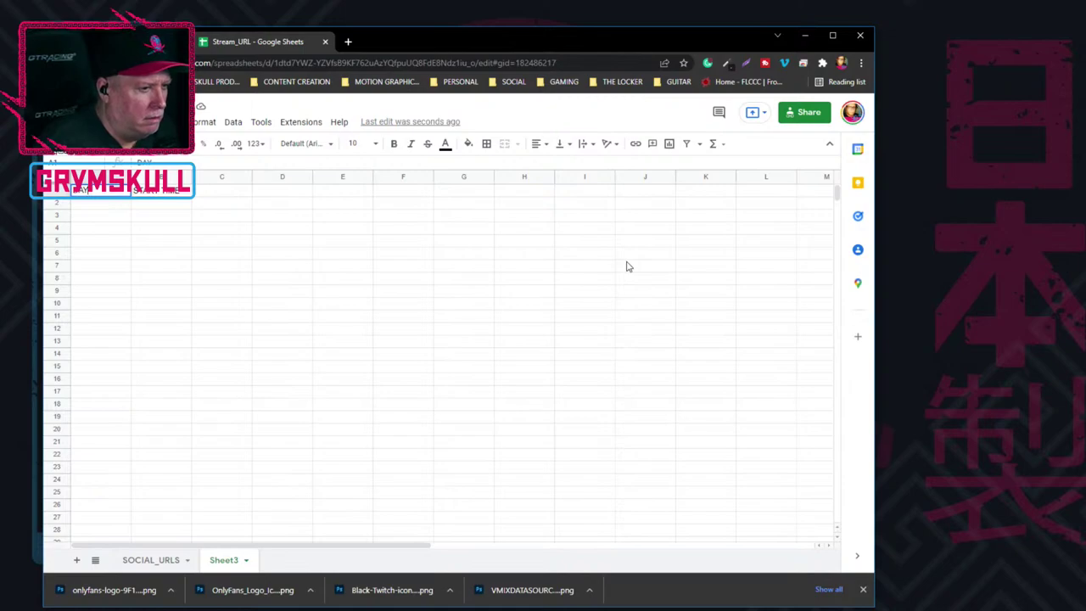
List MON, TUE, WED and THU in cells A2 to A5 under the DAY header.
{"action": "left_click", "coordinate": [123, 206]}
{"action": "double_click", "coordinate": [120, 203]}
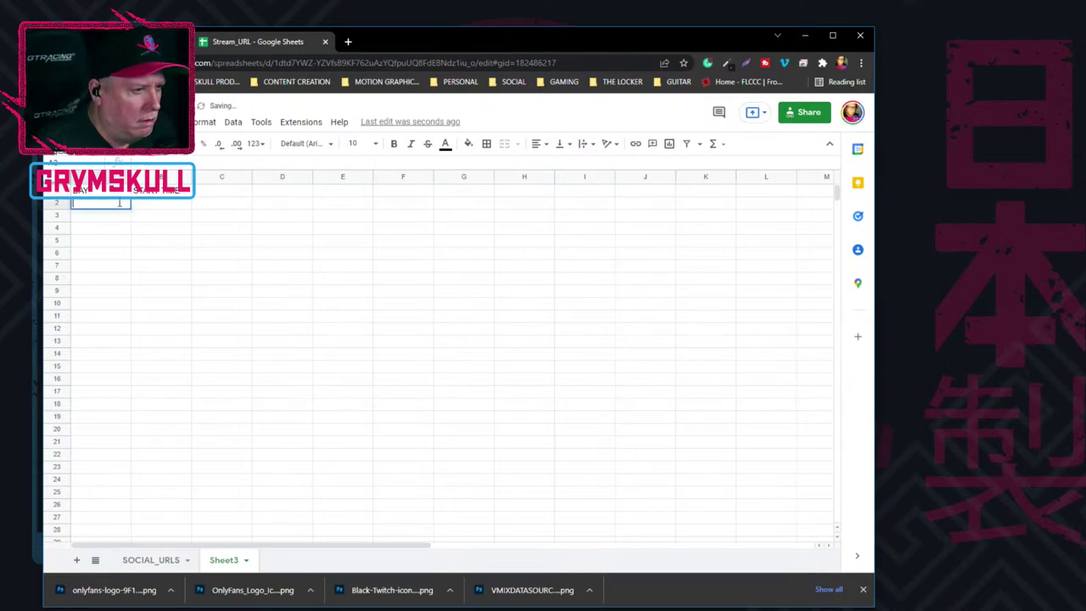
{"action": "type", "text": "MON"}
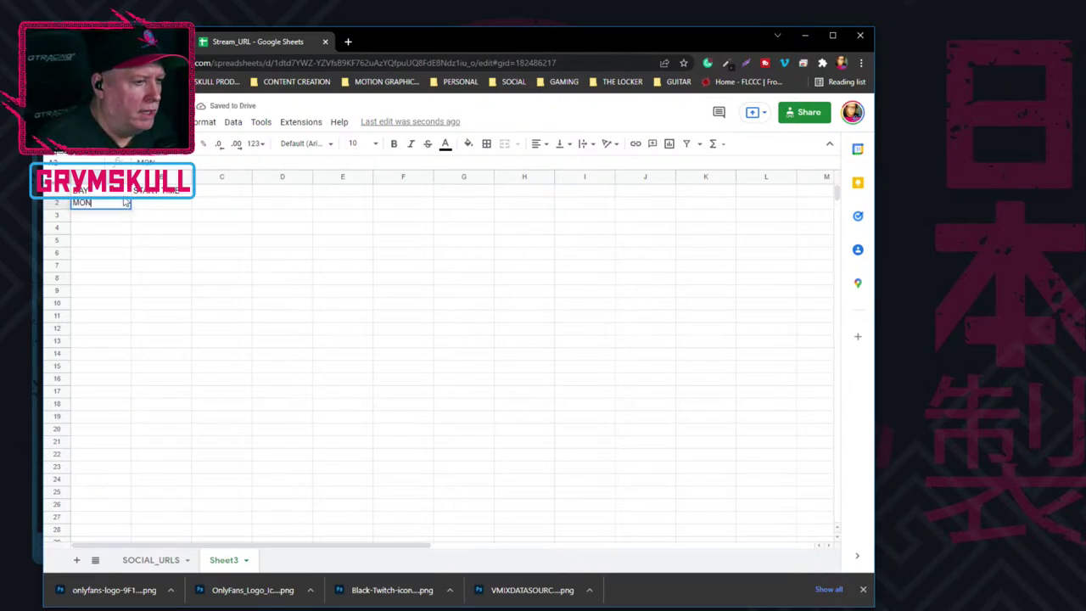
{"action": "left_click", "coordinate": [112, 216]}
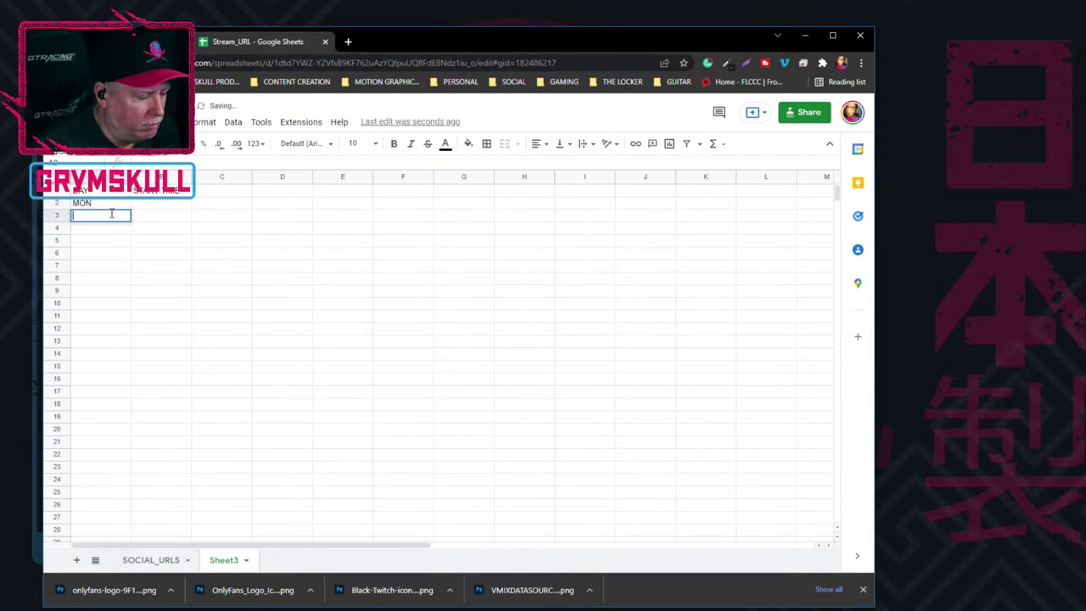
{"action": "type", "text": "TUE"}
{"action": "left_click", "coordinate": [97, 238]}
{"action": "left_click", "coordinate": [102, 233]}
{"action": "type", "text": "WED"}
{"action": "key", "text": "Return"}
{"action": "type", "text": "THU"}
{"action": "key", "text": "Return"}
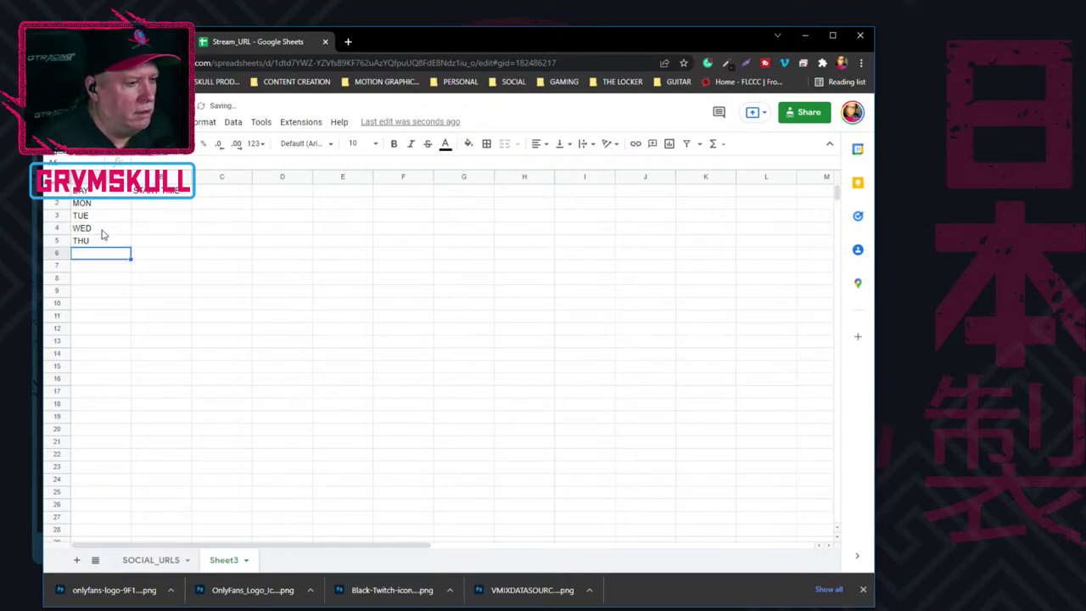
Continue the day list with FRIYAY, SAT and SUN in cells A6 to A8.
{"action": "type", "text": "FRI"}
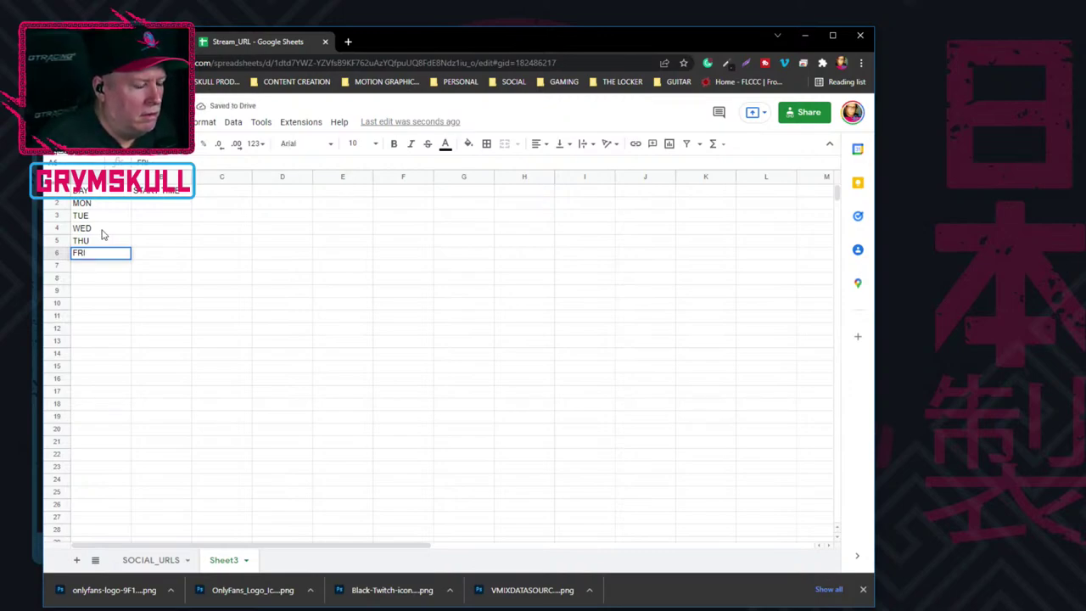
{"action": "type", "text": "YAY"}
{"action": "key", "text": "Return"}
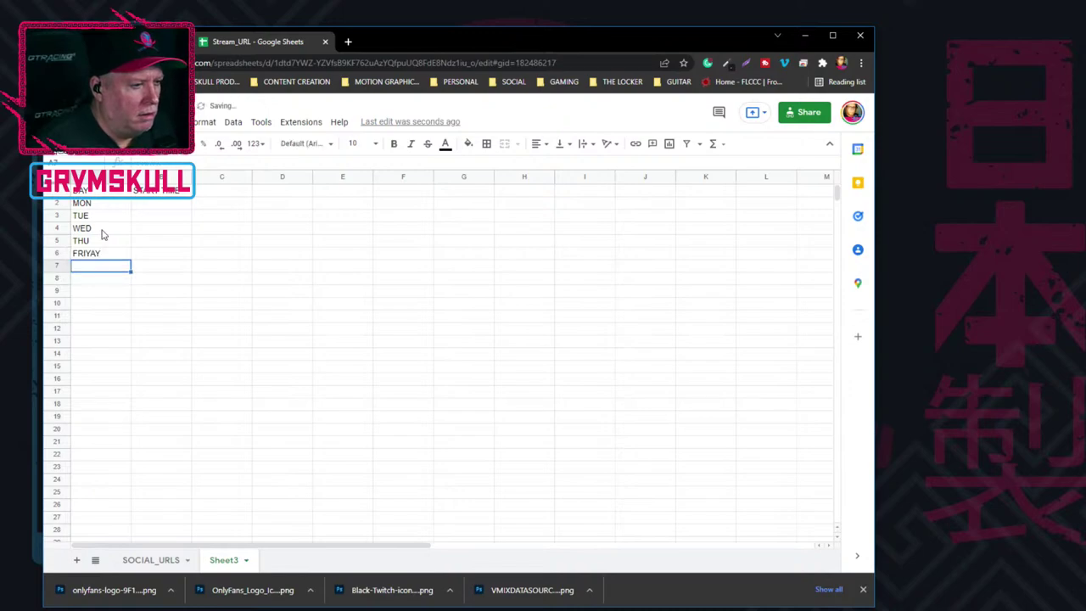
{"action": "type", "text": "SAT"}
{"action": "key", "text": "Return"}
{"action": "type", "text": "SUN"}
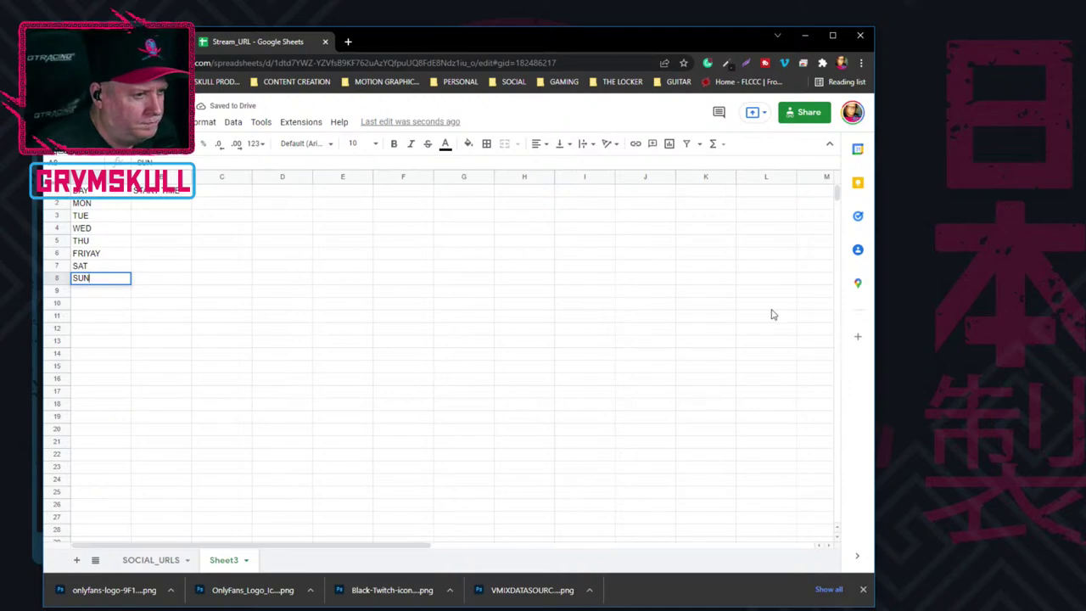
Set the start times for MON to OFF and for TUE to 8 PM.
{"action": "left_click", "coordinate": [170, 209]}
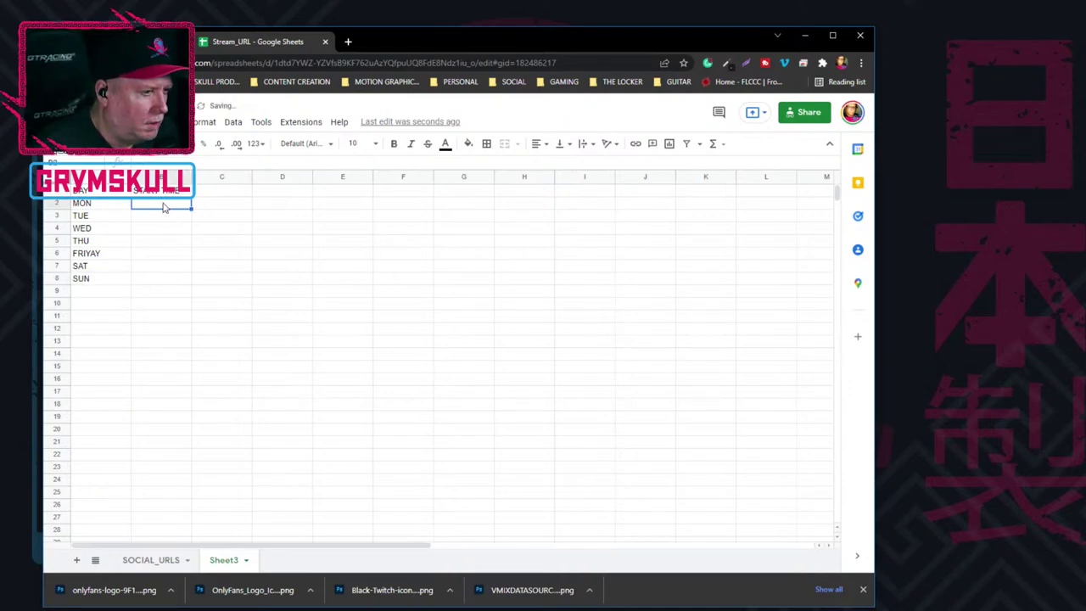
{"action": "type", "text": "OFF"}
{"action": "left_click", "coordinate": [166, 218]}
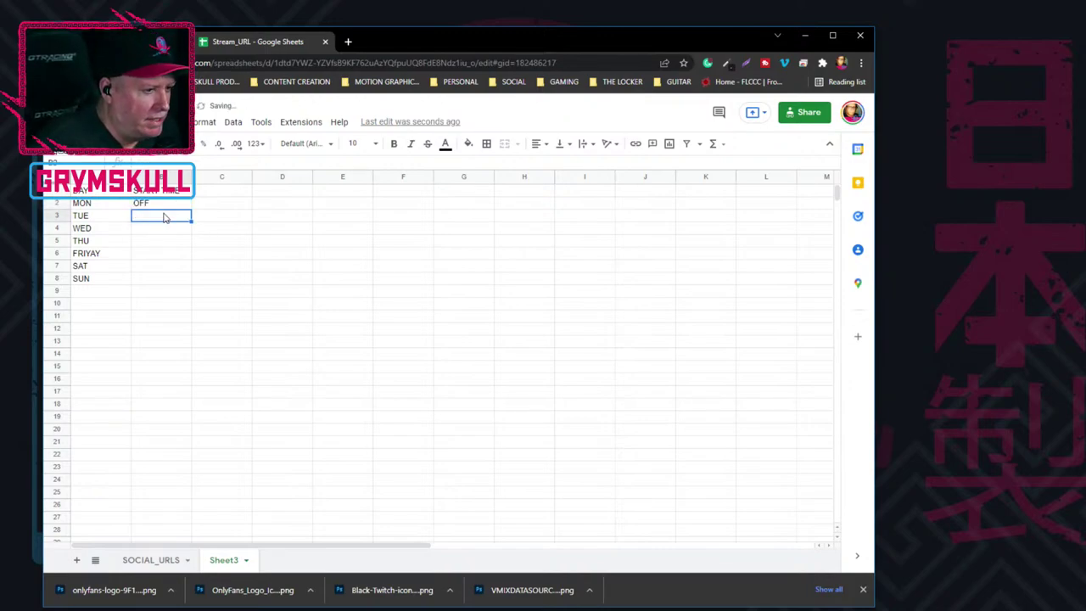
{"action": "double_click", "coordinate": [165, 214]}
{"action": "type", "text": "8PM"}
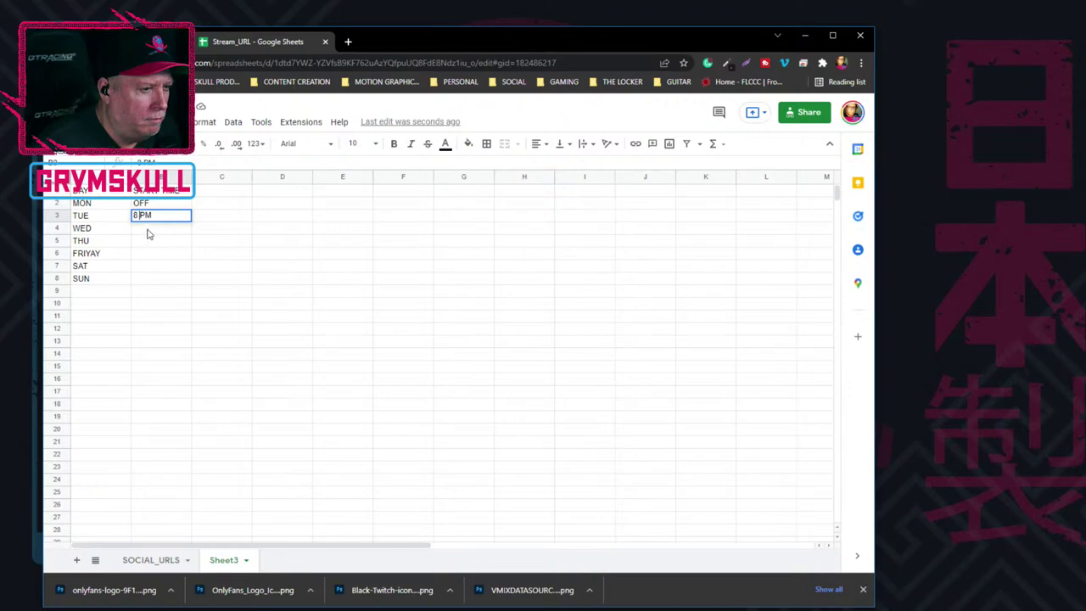
{"action": "key", "text": "Return"}
{"action": "left_click", "coordinate": [170, 219]}
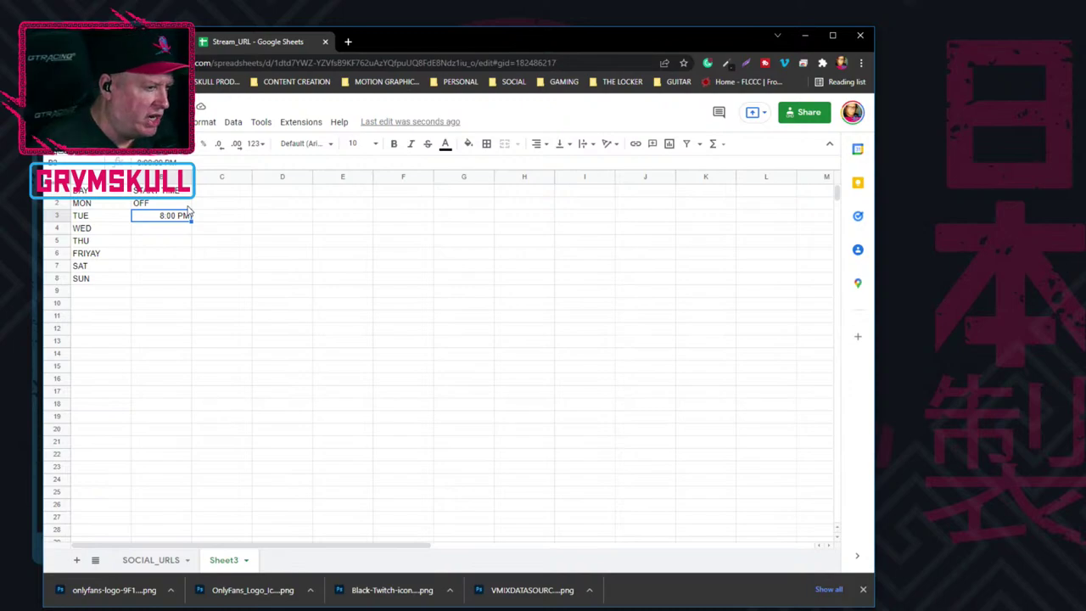
Set the start times for WED to OFF and for THU to 8 PM.
{"action": "left_click", "coordinate": [167, 231]}
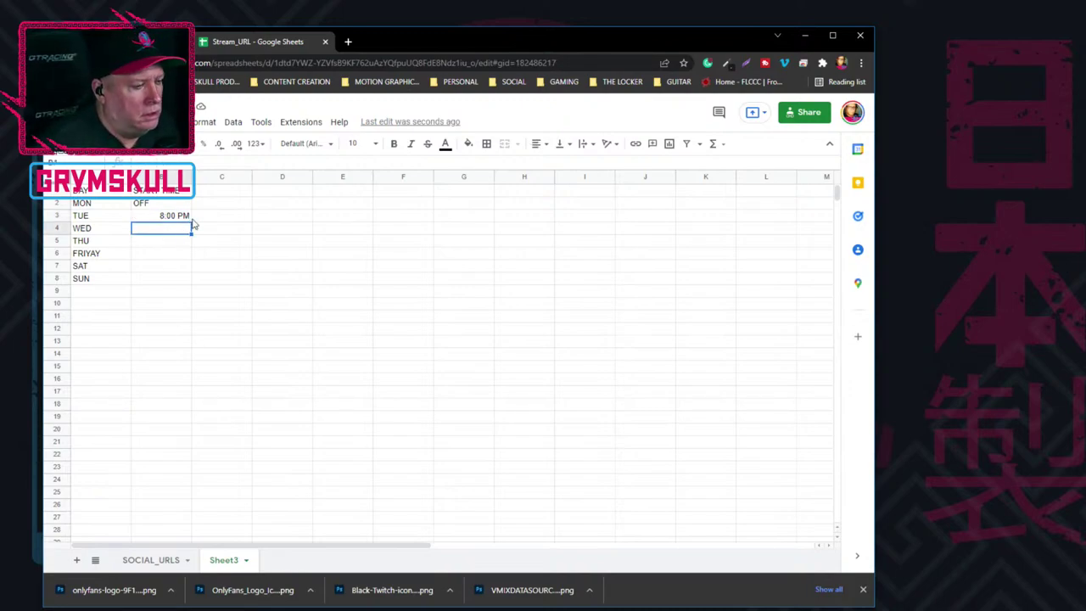
{"action": "type", "text": "OFF"}
{"action": "key", "text": "Return"}
{"action": "key", "text": "Return"}
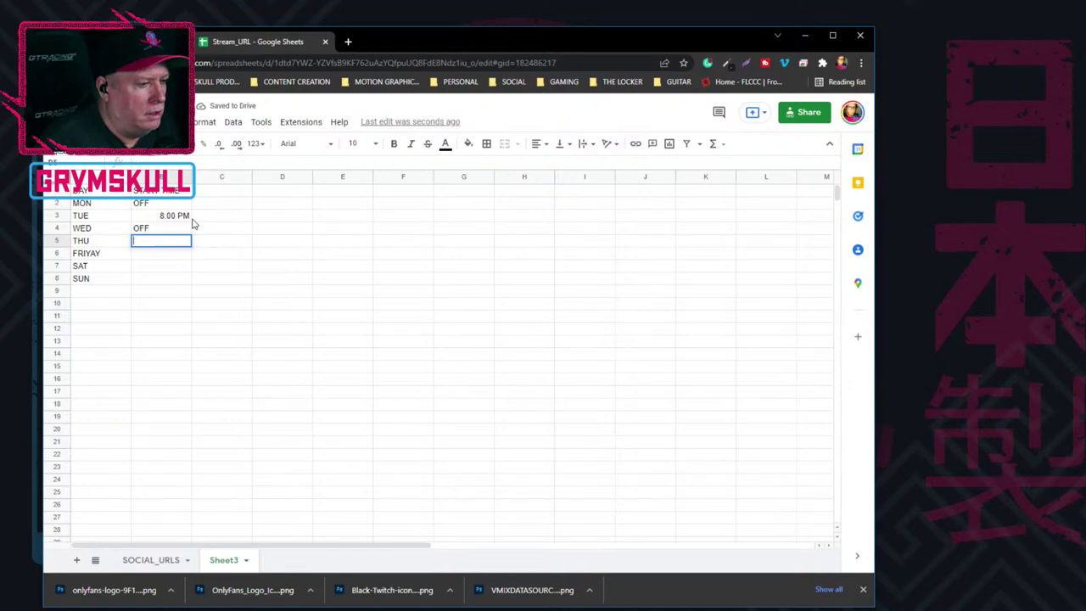
{"action": "key", "text": "BackSpace"}
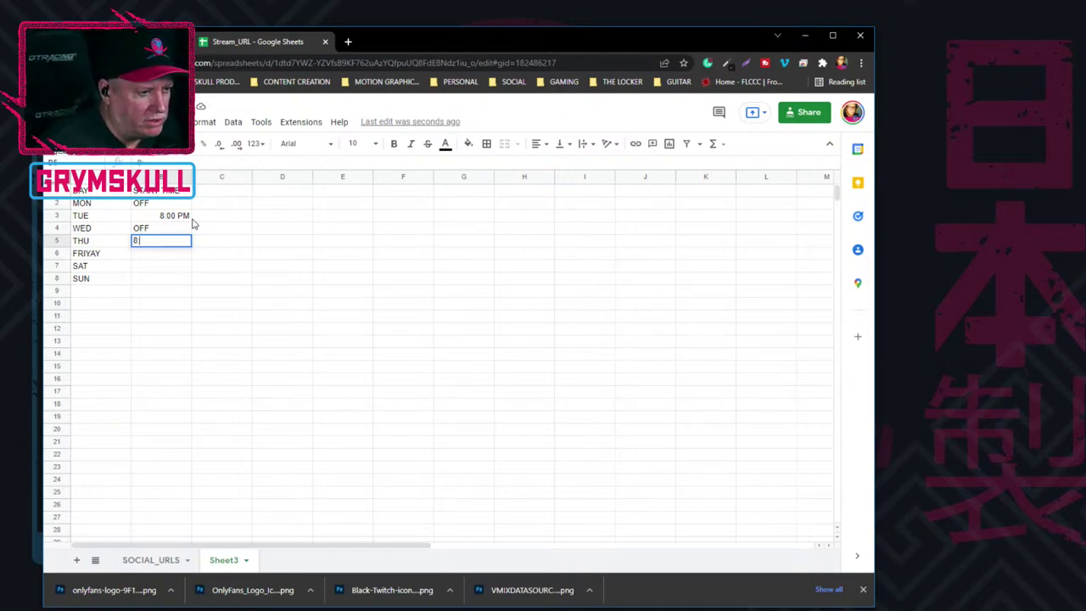
{"action": "type", "text": "PM"}
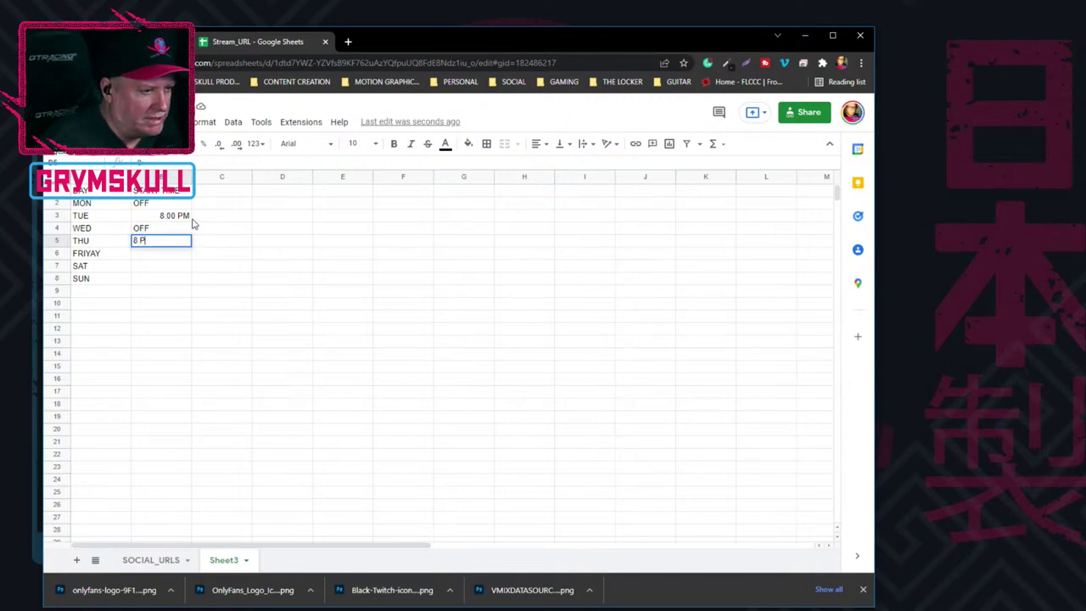
Enter the start times 8 PM for THU and OFF for FRIYAY.
{"action": "key", "text": "Tab"}
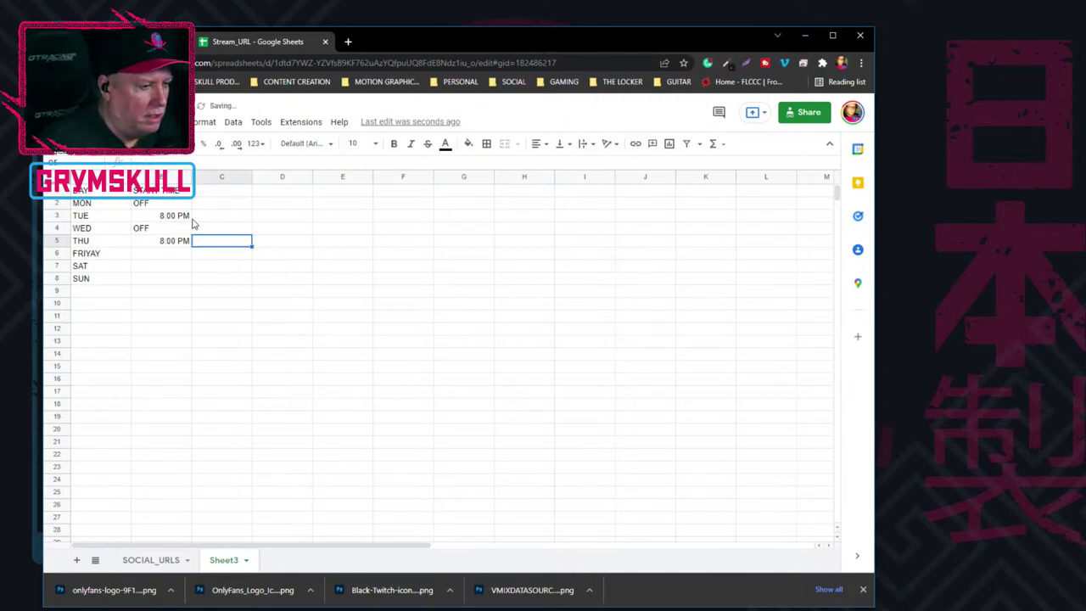
{"action": "key", "text": "Return"}
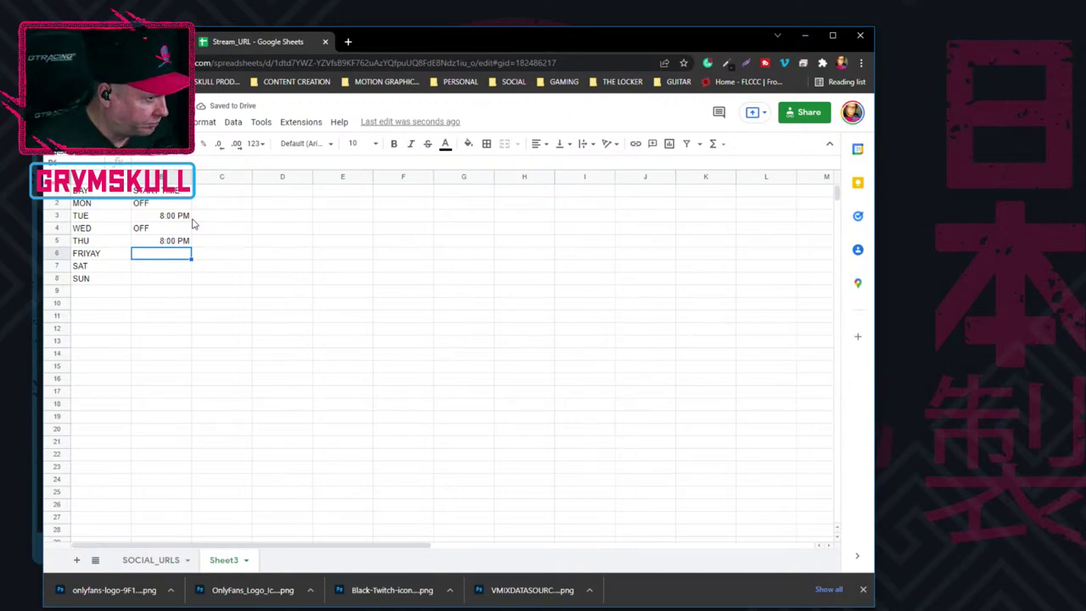
{"action": "type", "text": "OFF"}
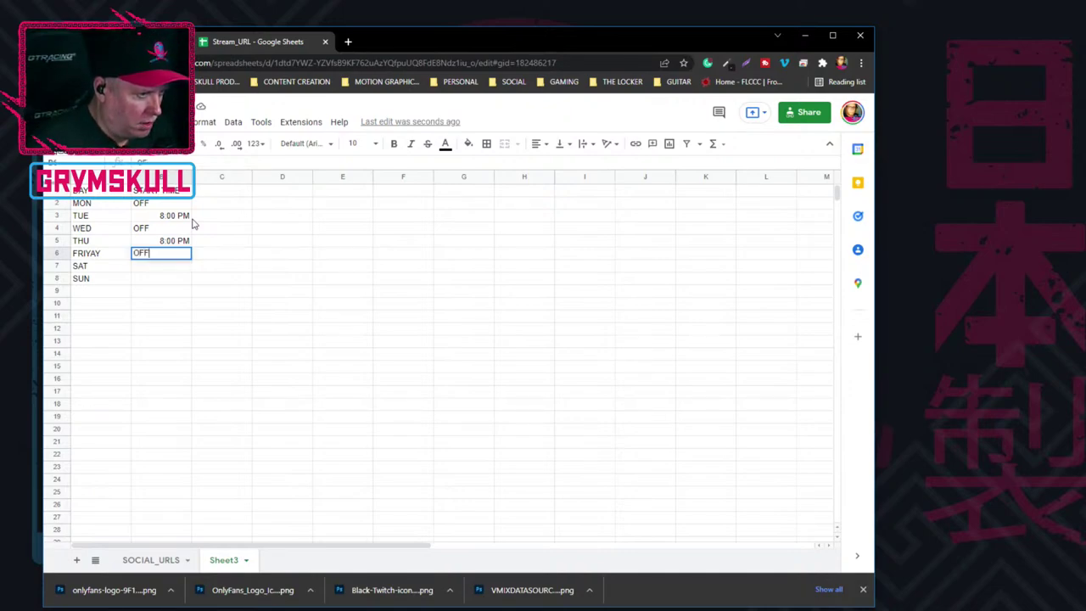
{"action": "key", "text": "Return"}
{"action": "key", "text": "Return"}
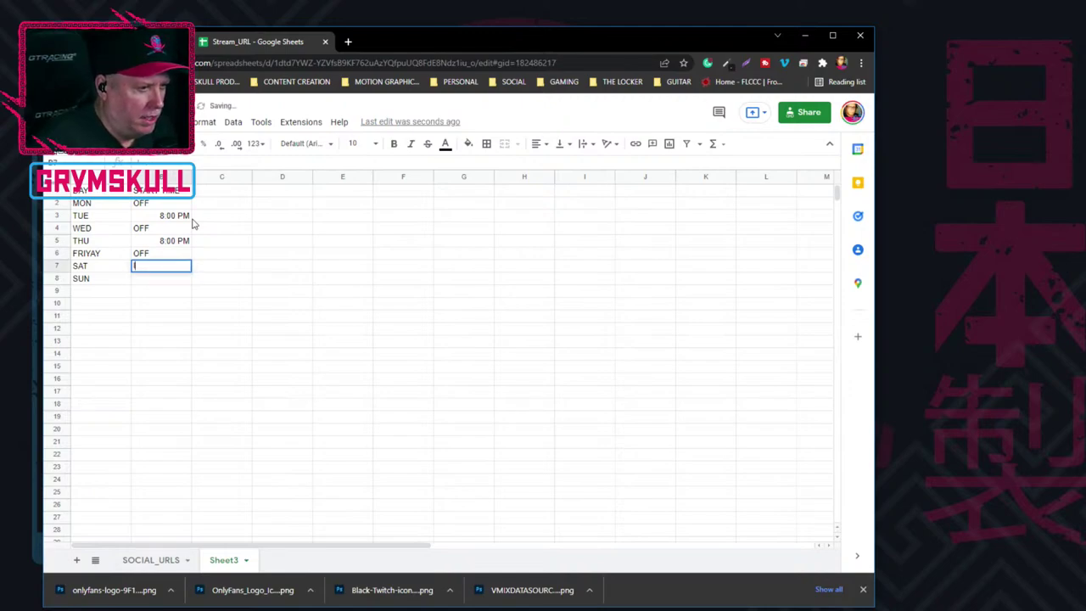
Enter 8 AM as the start time for both SAT and SUN.
{"action": "type", "text": "8AM"}
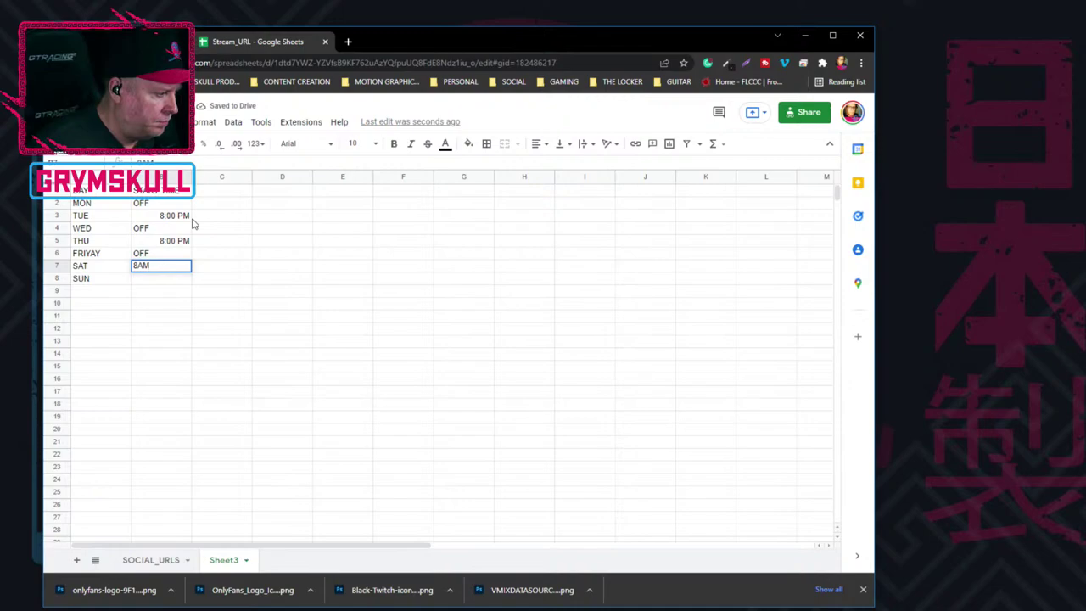
{"action": "key", "text": "Return"}
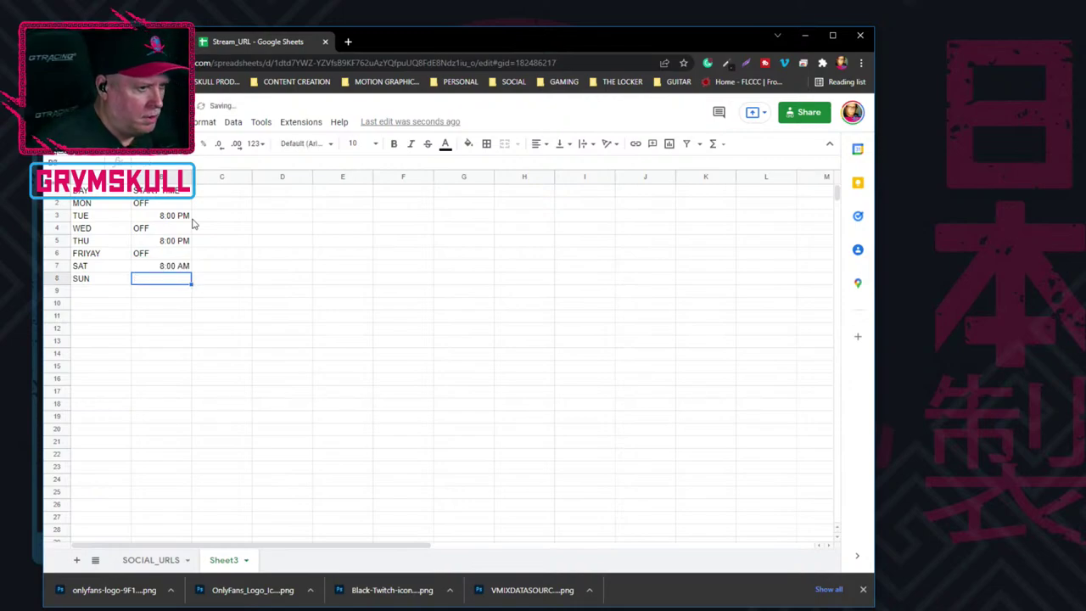
{"action": "type", "text": "8"}
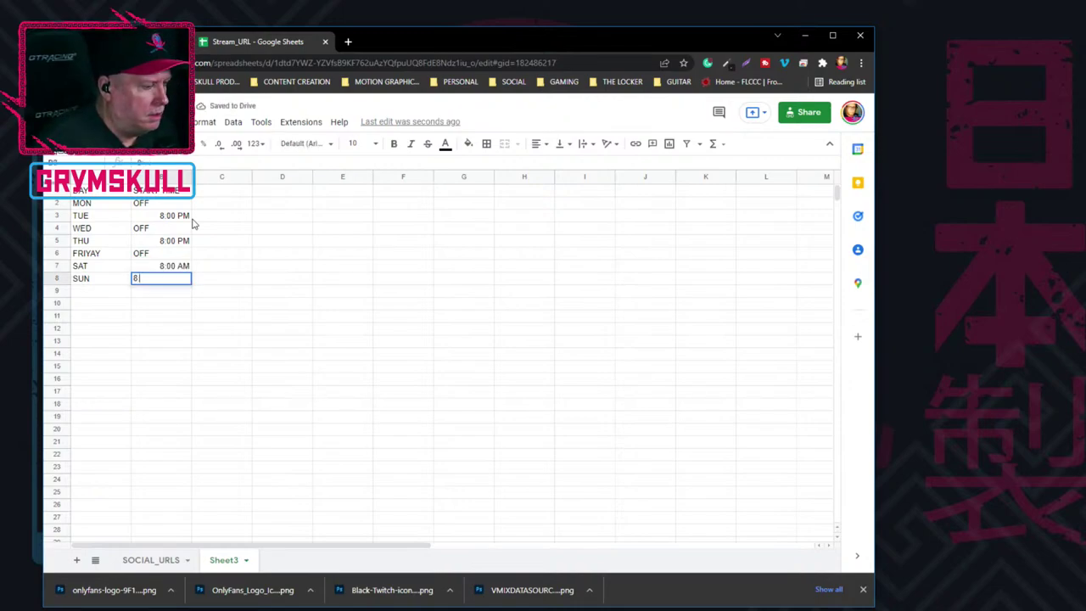
{"action": "type", "text": " am"}
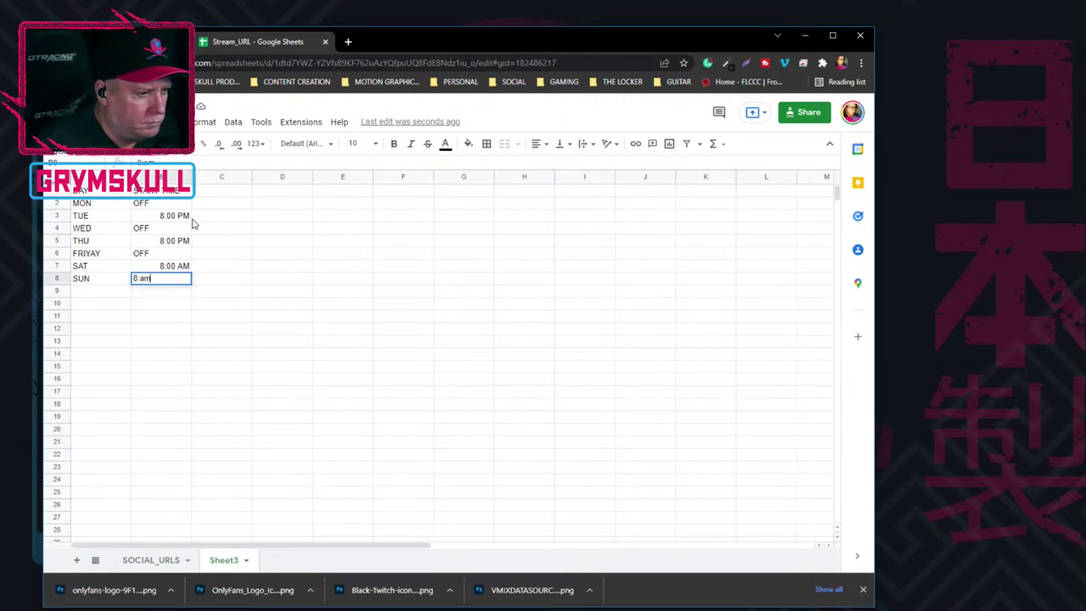
{"action": "key", "text": "Tab"}
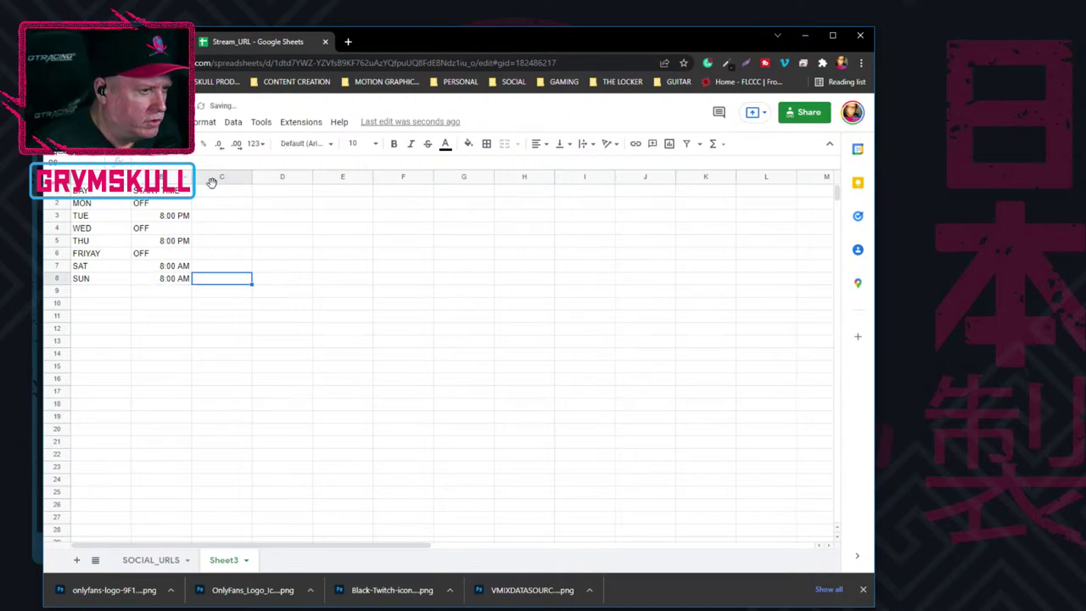
Make the DAY and START TIME column headers bold.
{"action": "left_click", "coordinate": [185, 396]}
{"action": "left_click", "coordinate": [93, 194]}
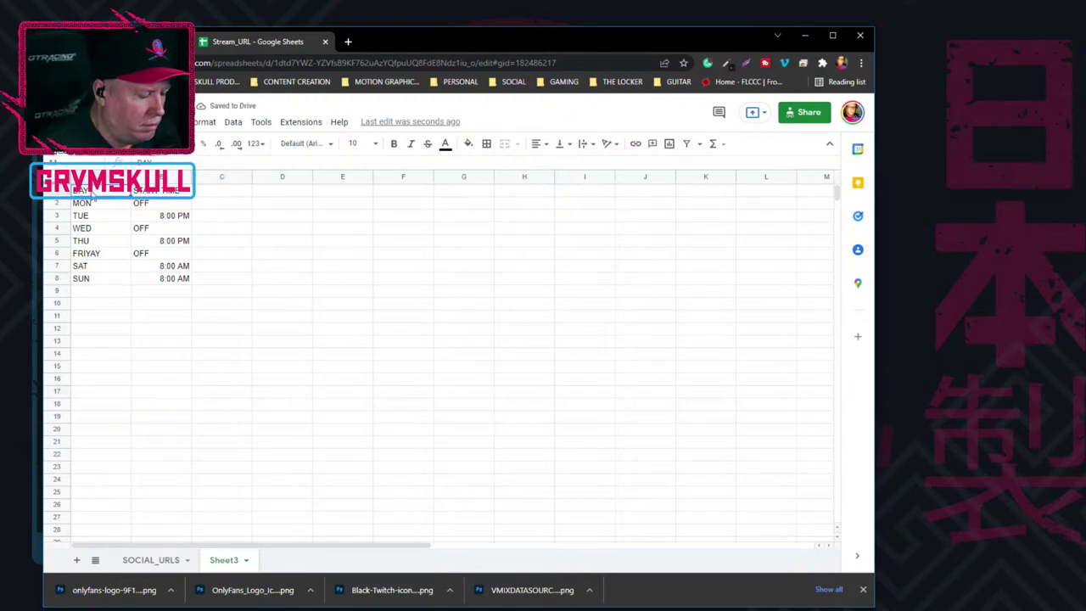
{"action": "key", "text": "ctrl+b"}
{"action": "left_click", "coordinate": [170, 193]}
{"action": "key", "text": "ctrl+b"}
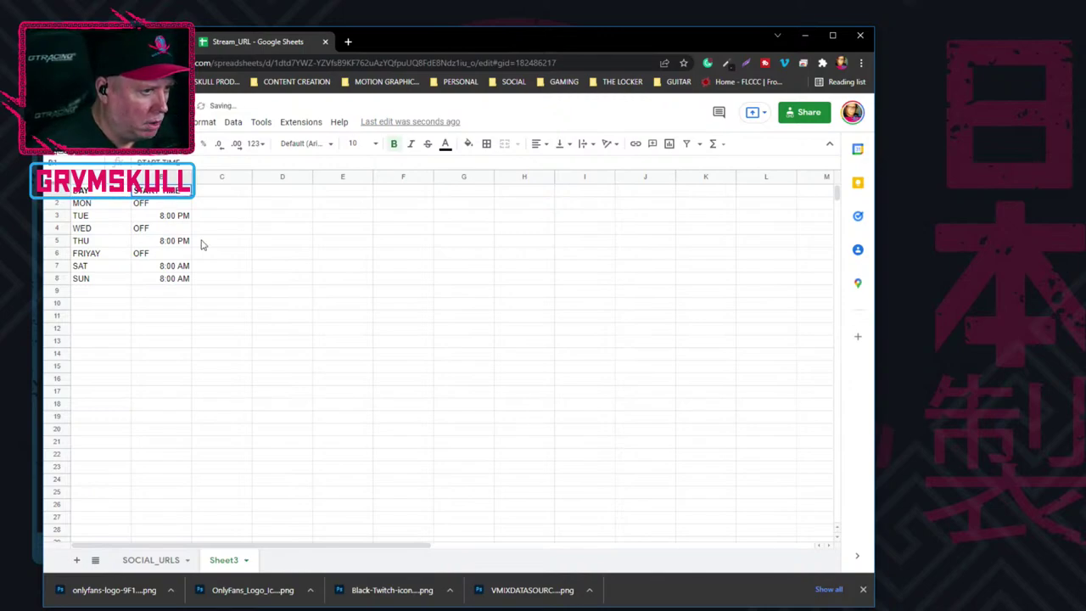
Rename Sheet3 as STREAM_SCHEDULE.
{"action": "double_click", "coordinate": [225, 562]}
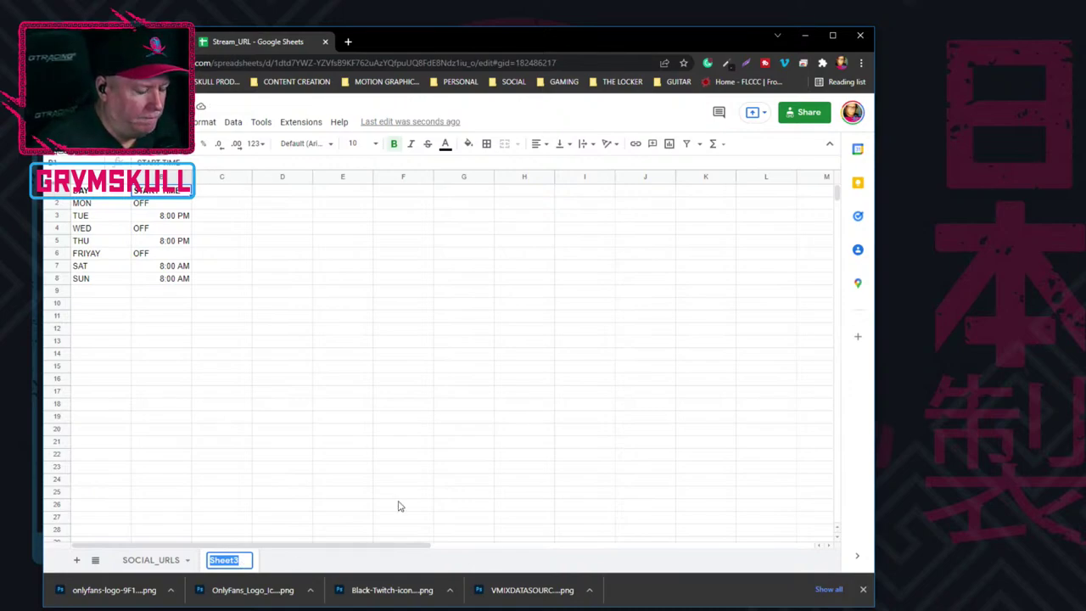
{"action": "type", "text": "SC"}
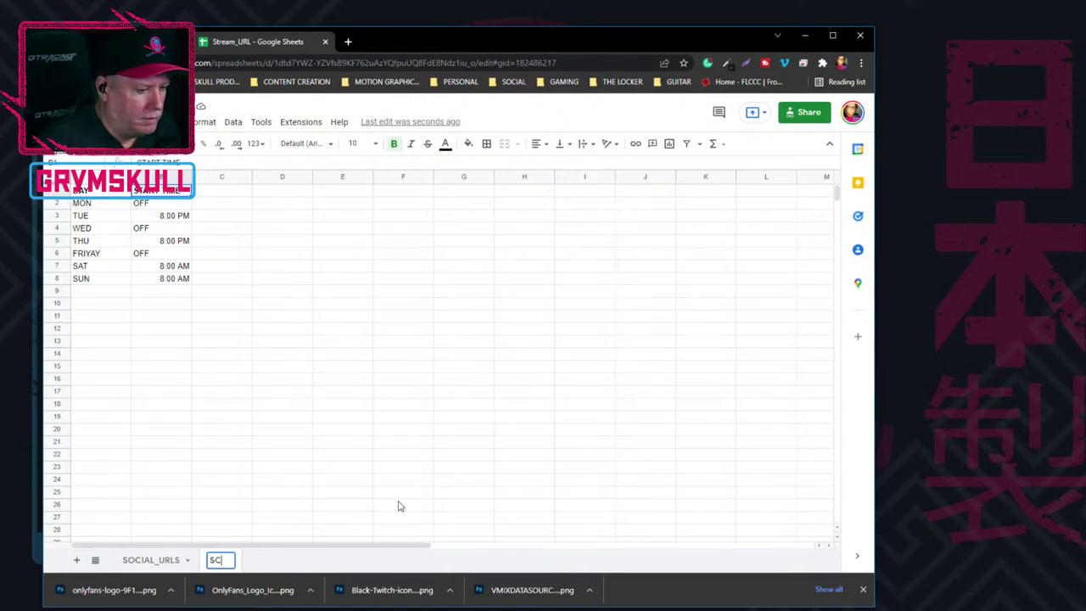
{"action": "key", "text": "BackSpace"}
{"action": "key", "text": "BackSpace"}
{"action": "type", "text": "STREA"}
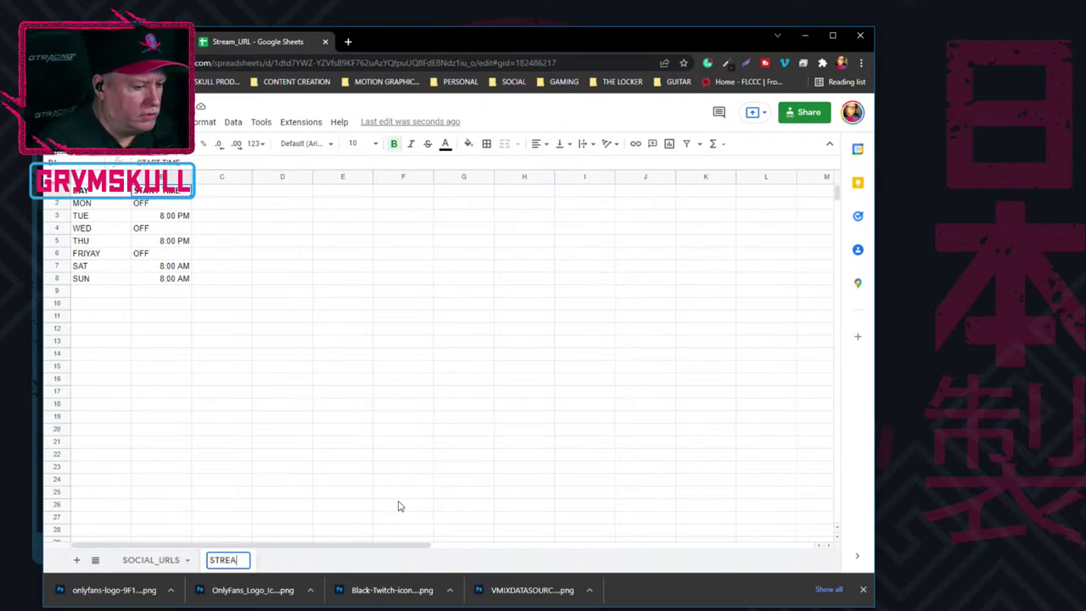
{"action": "type", "text": "M_SCHE"}
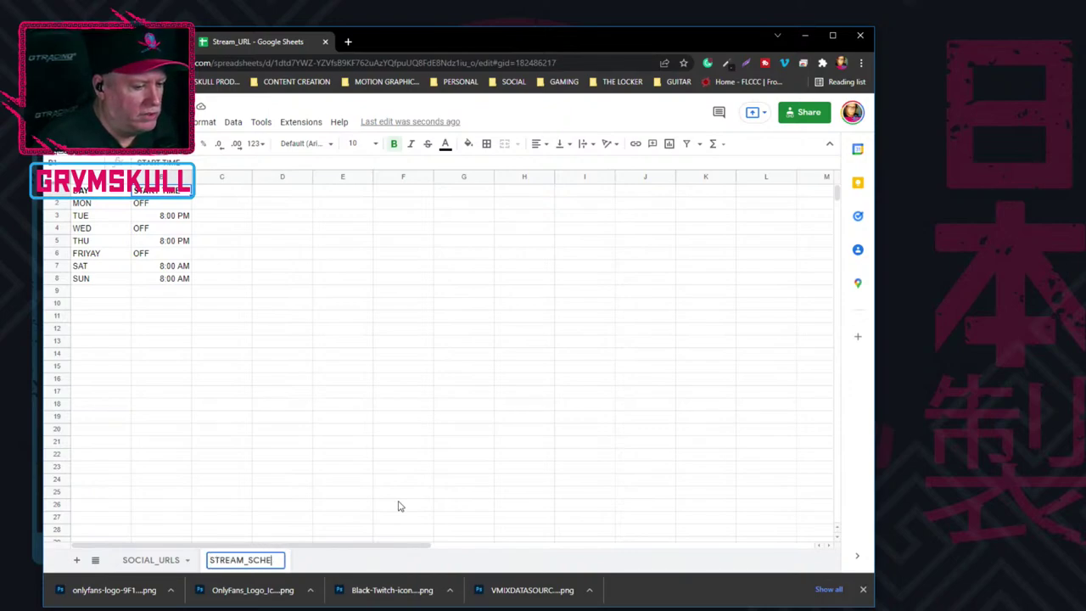
{"action": "type", "text": "DULE"}
{"action": "key", "text": "Return"}
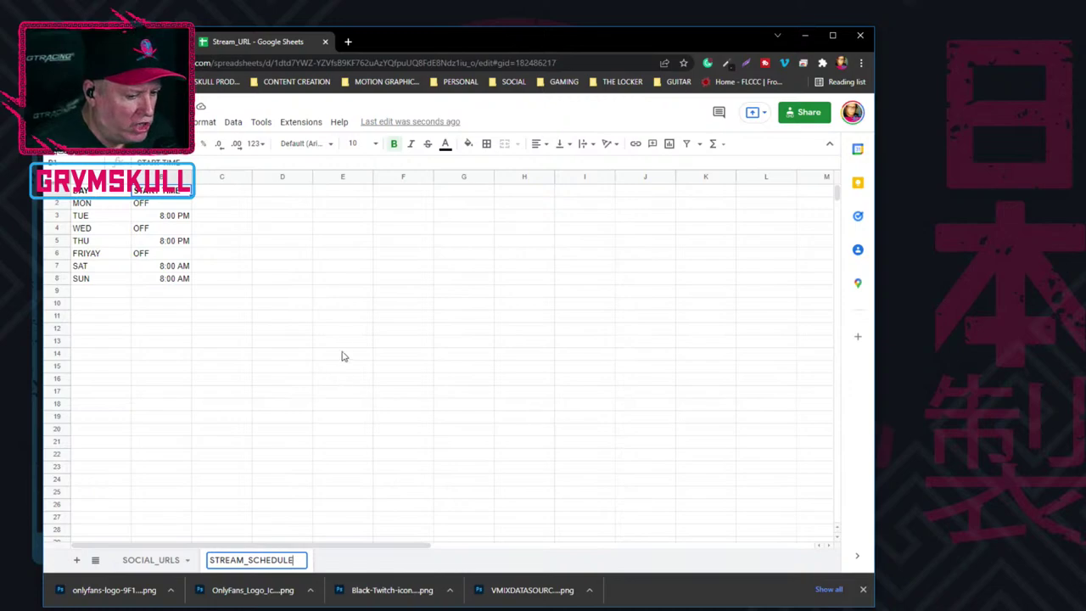
{"action": "left_click", "coordinate": [163, 370]}
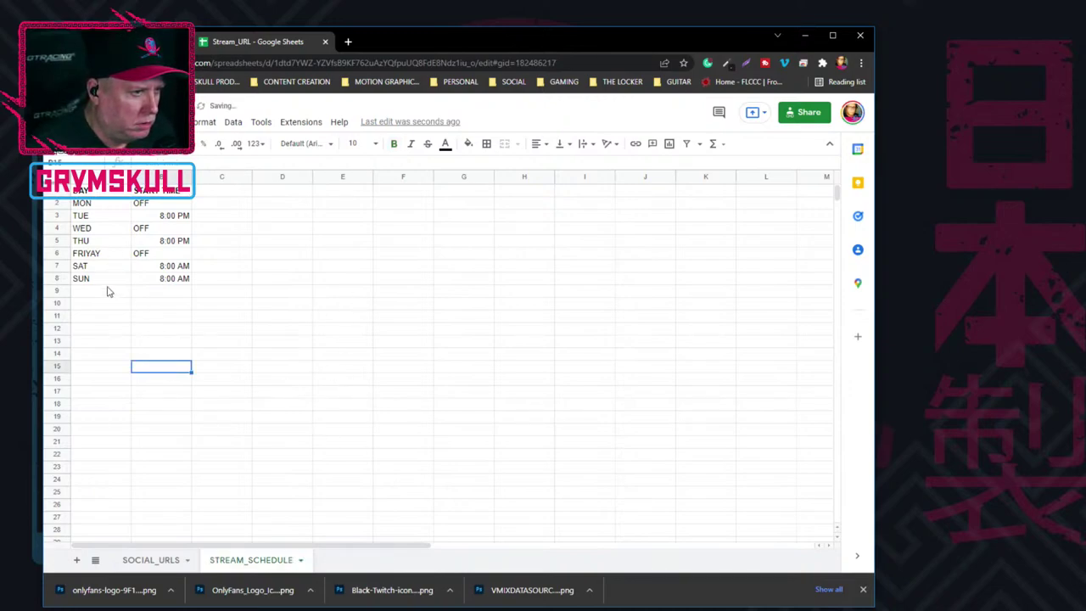
{"action": "left_click", "coordinate": [105, 382]}
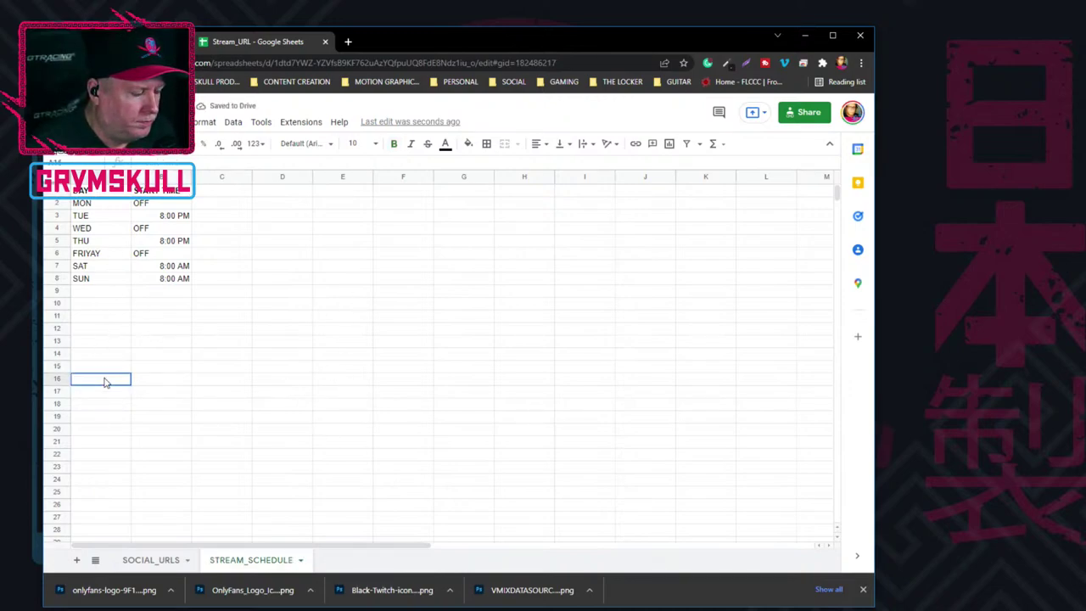
{"action": "left_click_drag", "start_coordinate": [424, 47], "coordinate": [1085, 63]}
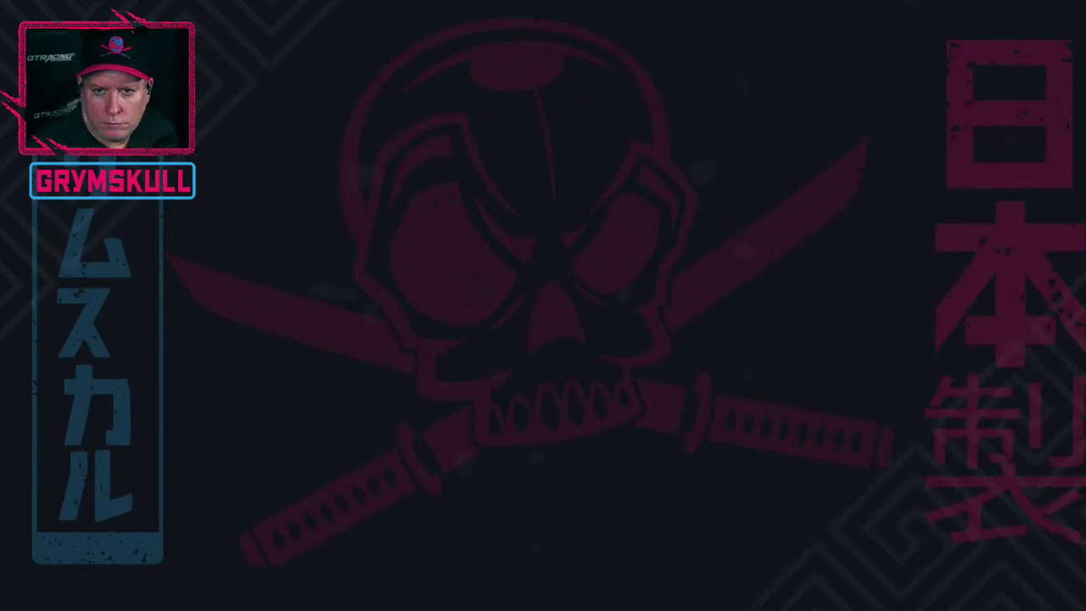
{"action": "left_click_drag", "start_coordinate": [1085, 63], "coordinate": [561, 28]}
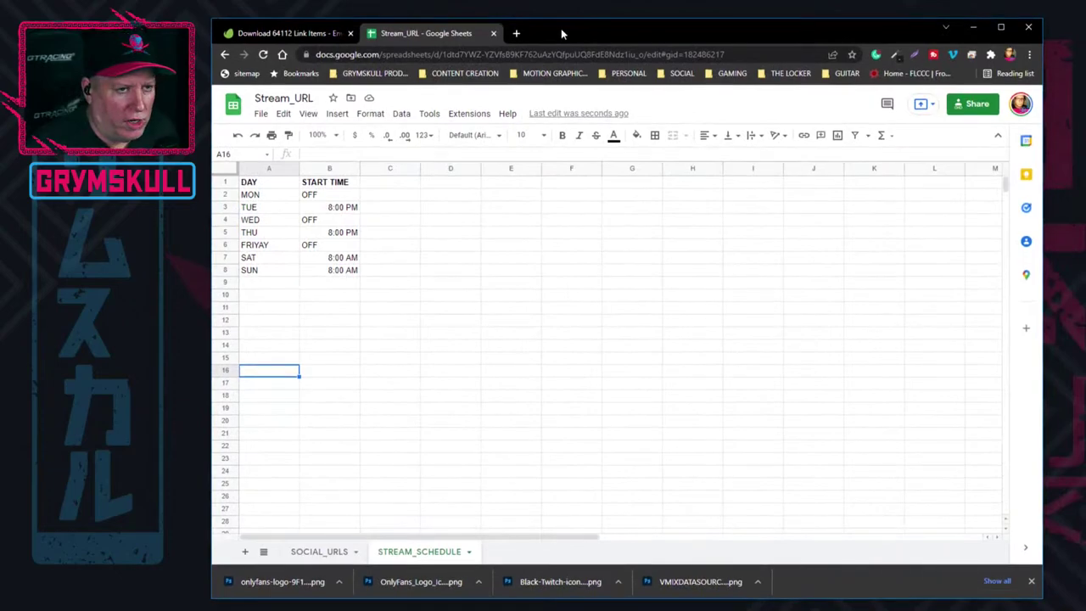
{"action": "left_click", "coordinate": [261, 115]}
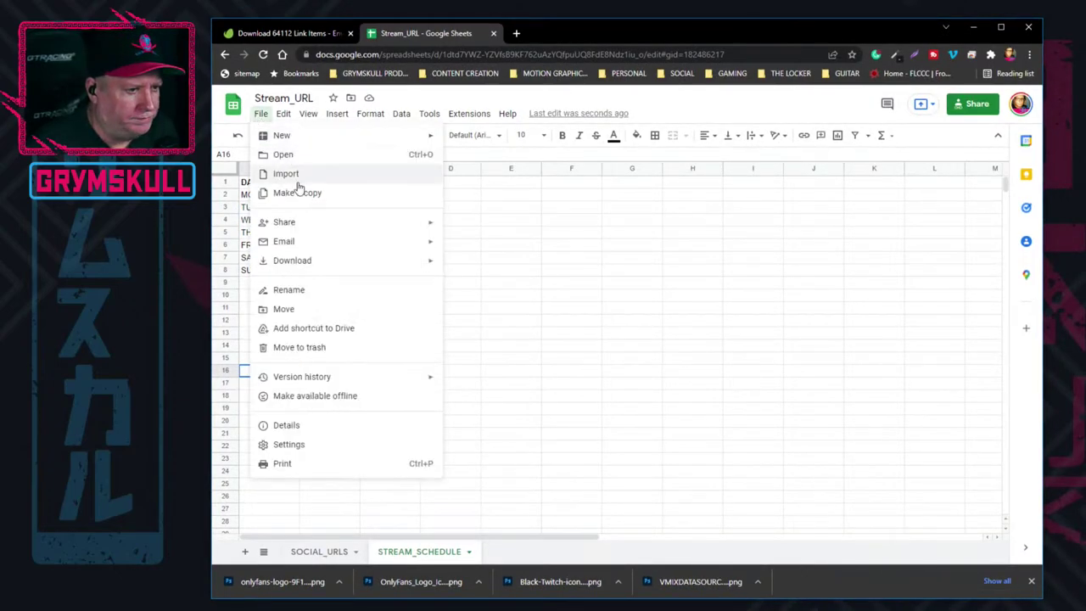
{"action": "left_click", "coordinate": [580, 414]}
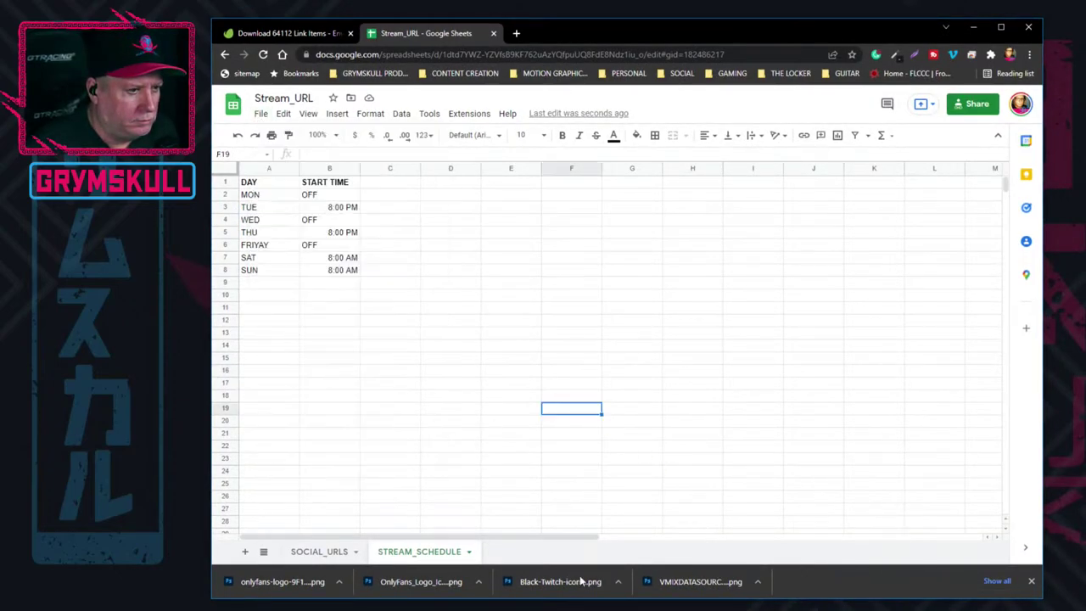
{"action": "left_click_drag", "start_coordinate": [663, 33], "coordinate": [1085, 37]}
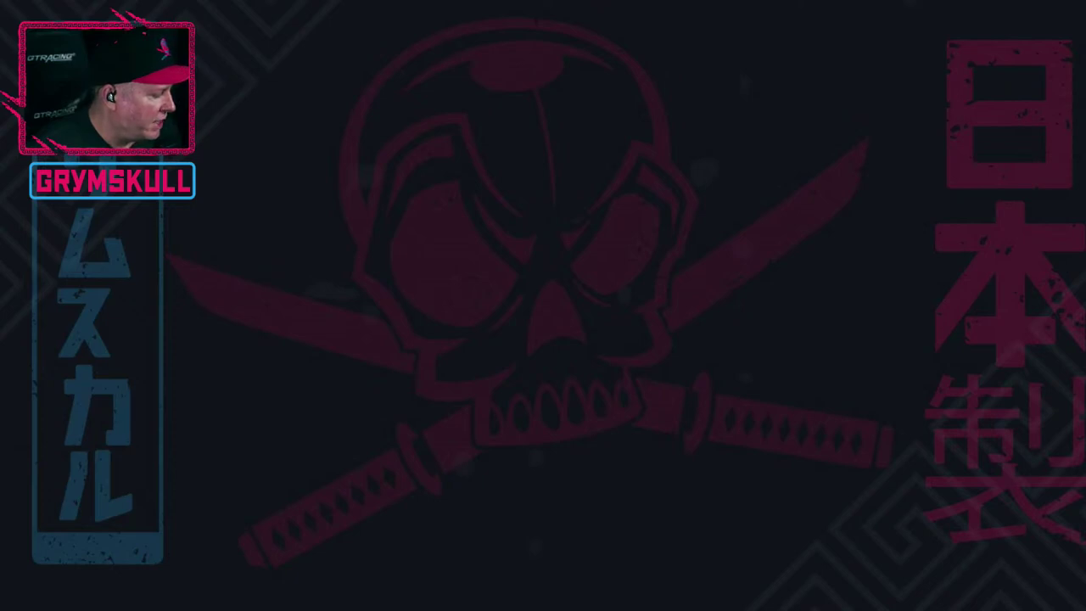
Switch to GT Designer and hide the Rectangle2 background in Layer2 of the grymstreambrb title.
{"action": "key", "text": "alt+Tab"}
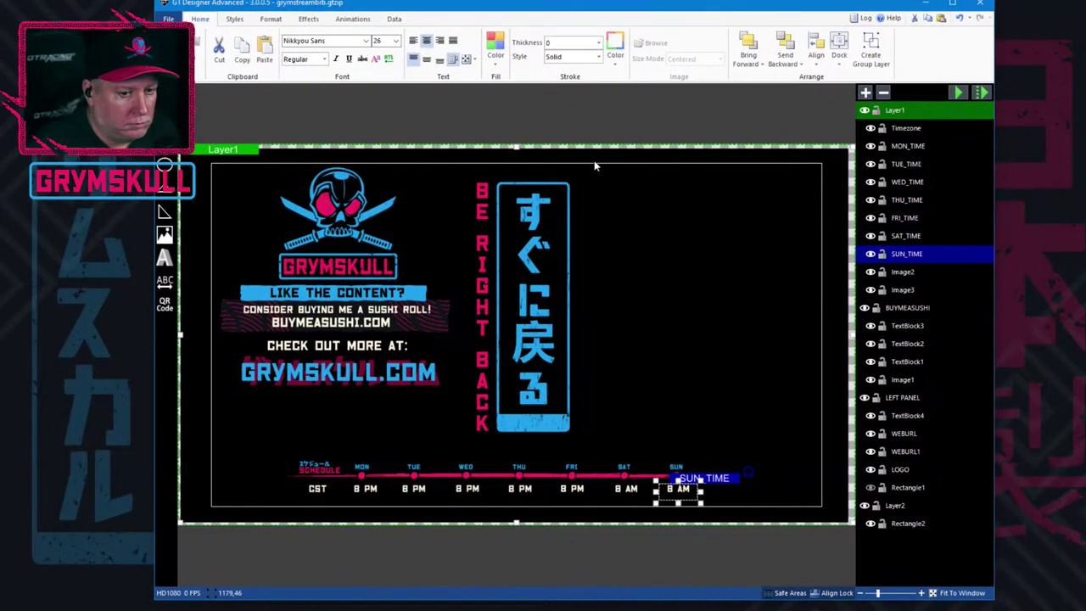
{"action": "left_click", "coordinate": [168, 19]}
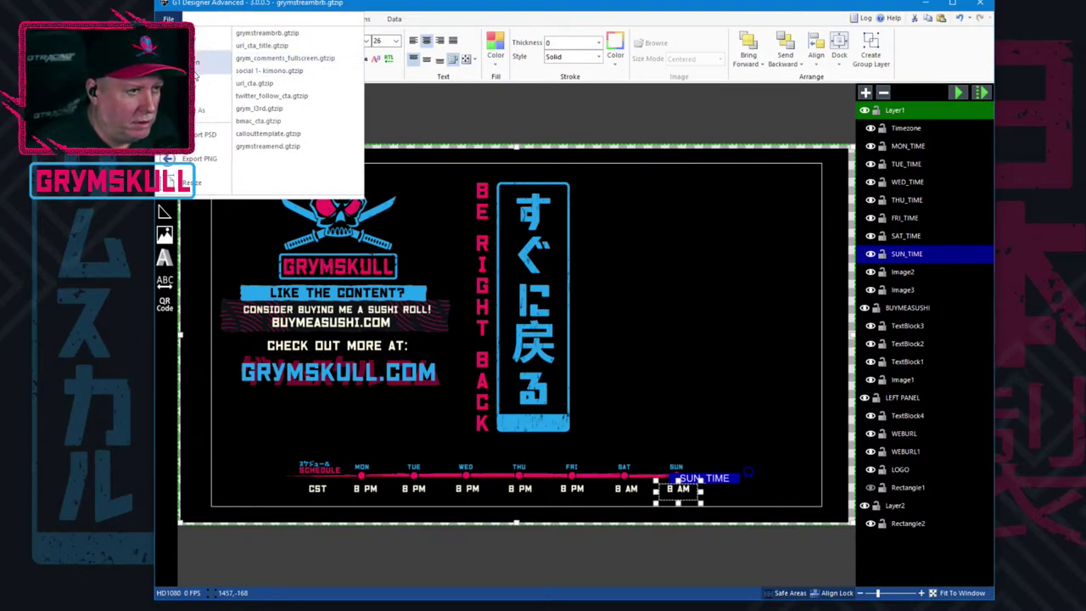
{"action": "key", "text": "Escape"}
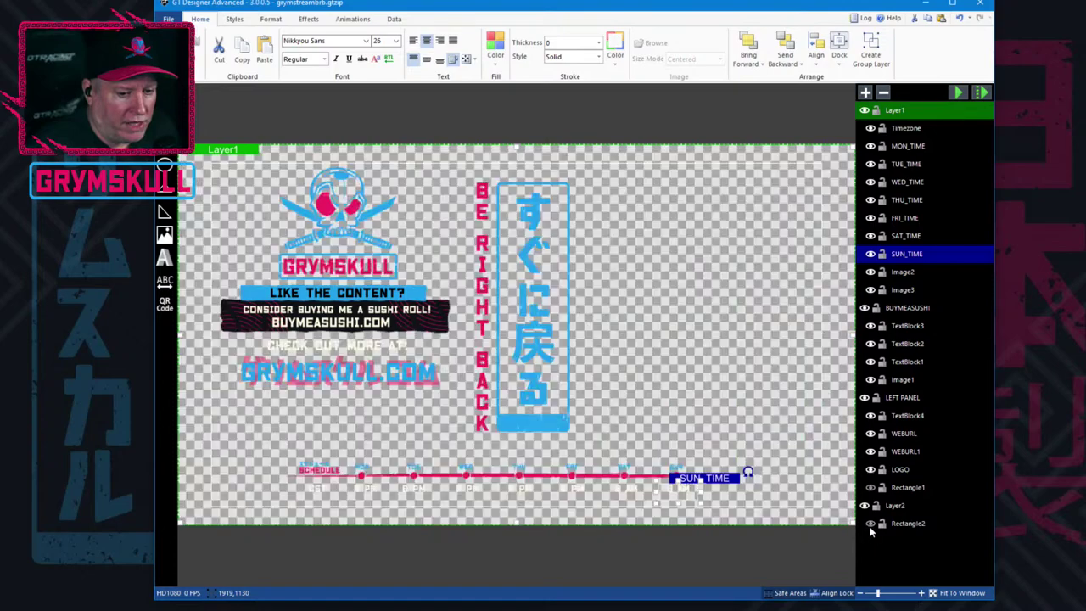
{"action": "left_click", "coordinate": [869, 524]}
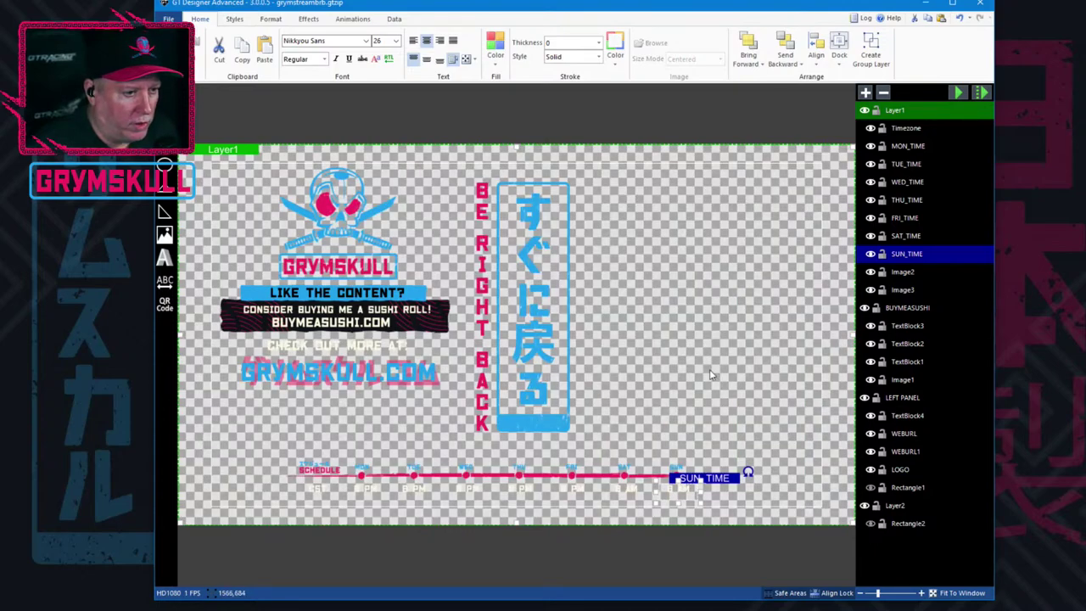
{"action": "left_click", "coordinate": [168, 19]}
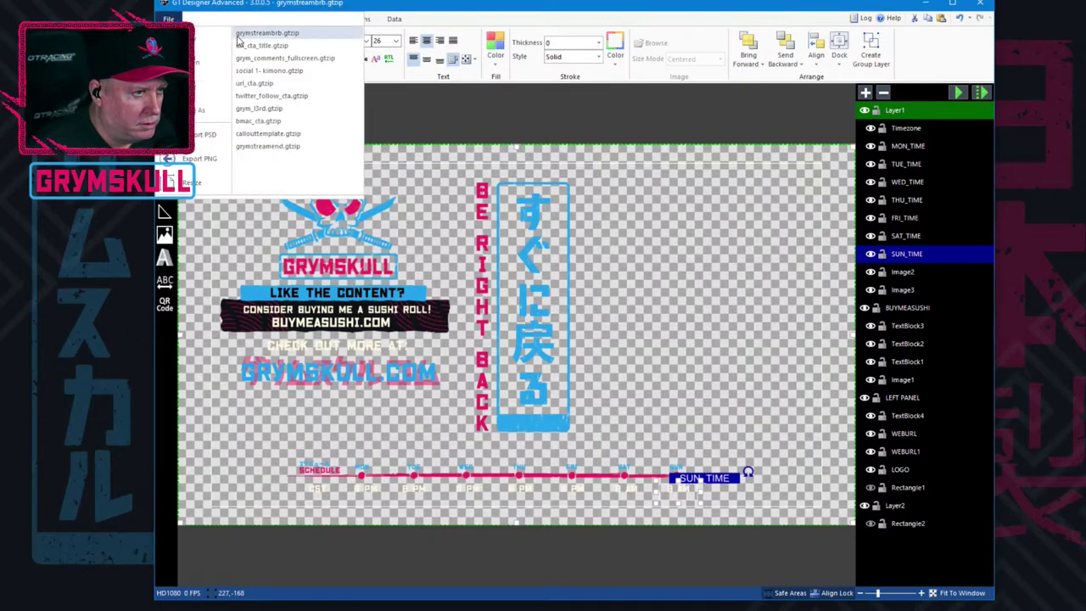
{"action": "key", "text": "Escape"}
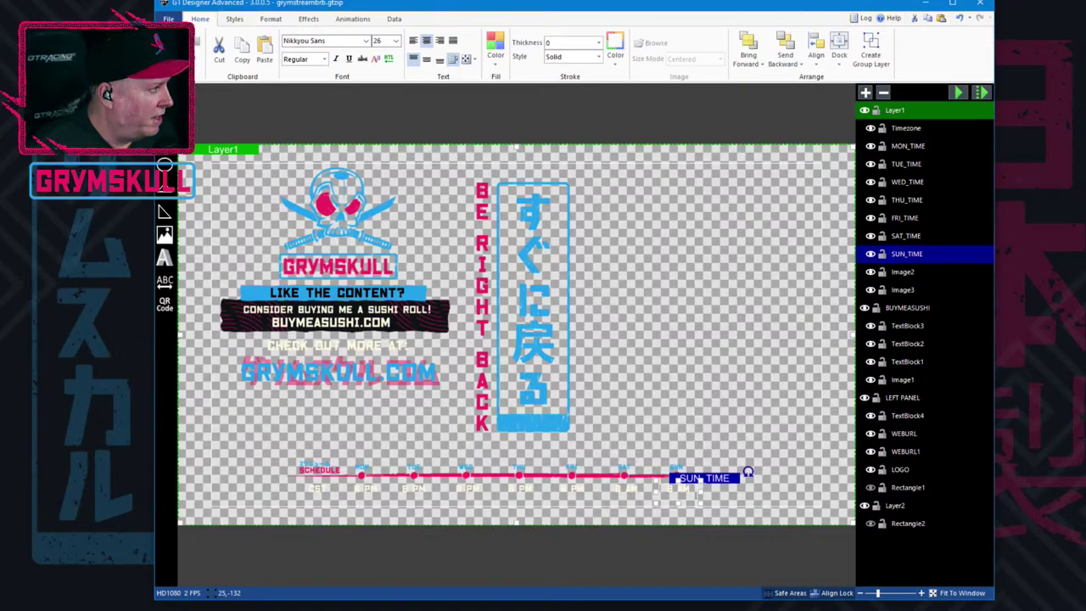
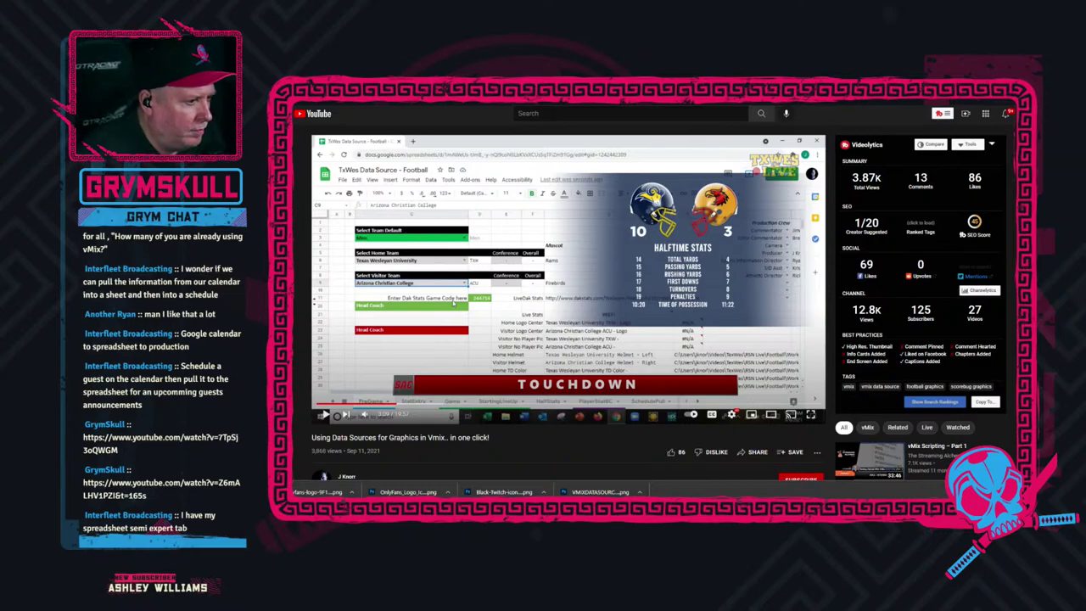
Switch to the Stream_URL spreadsheet in Google Sheets and add a new sheet after STREAM_SCHEDULE.
{"action": "left_click", "coordinate": [507, 146]}
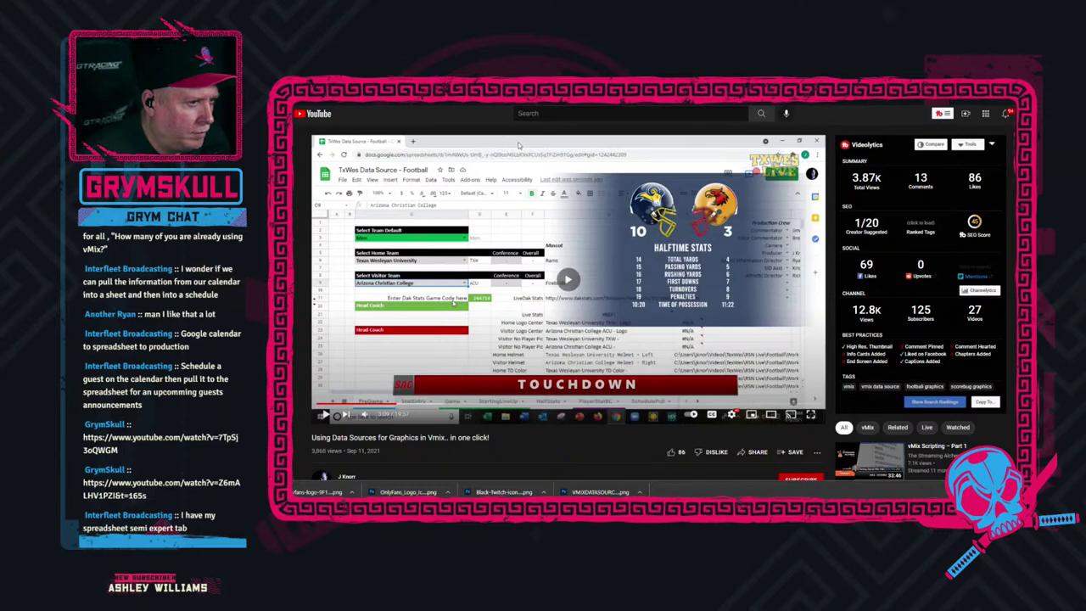
{"action": "key", "text": "alt+Tab"}
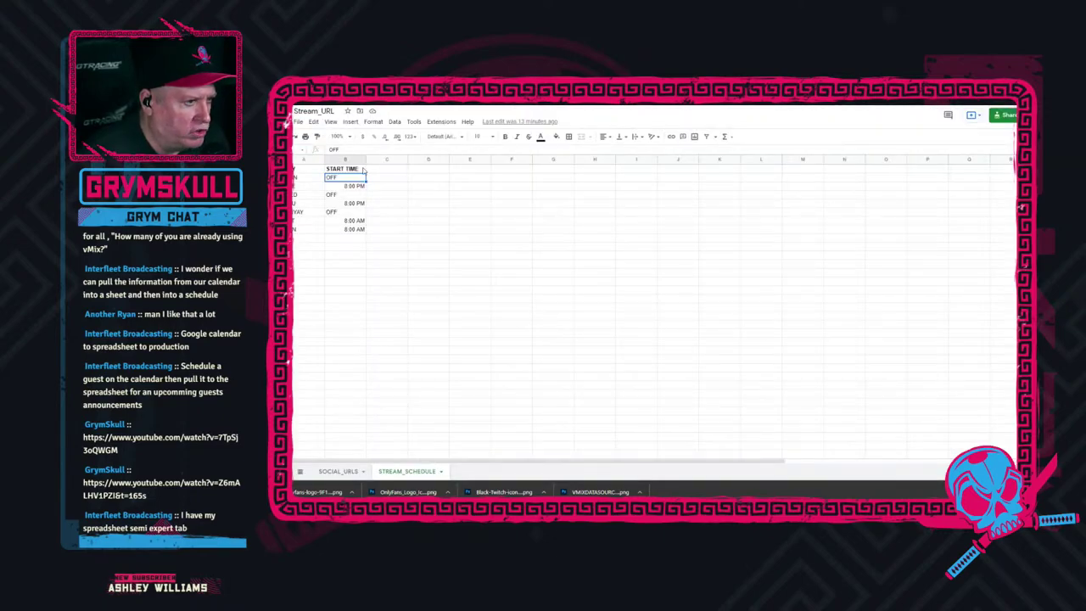
{"action": "left_click", "coordinate": [294, 472]}
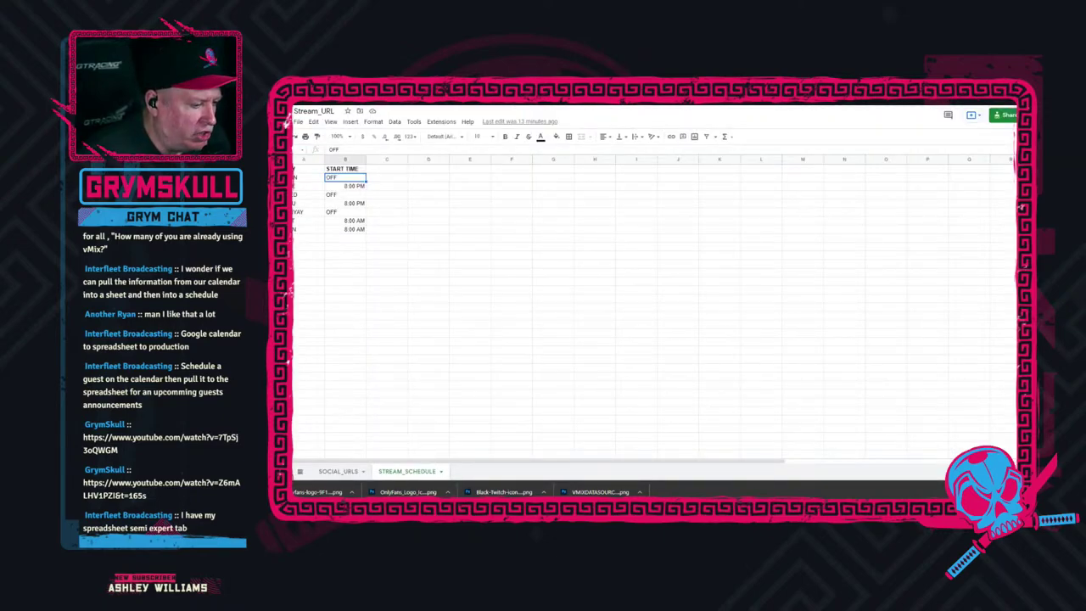
{"action": "double_click", "coordinate": [475, 472]}
{"action": "key", "text": "alt+Tab"}
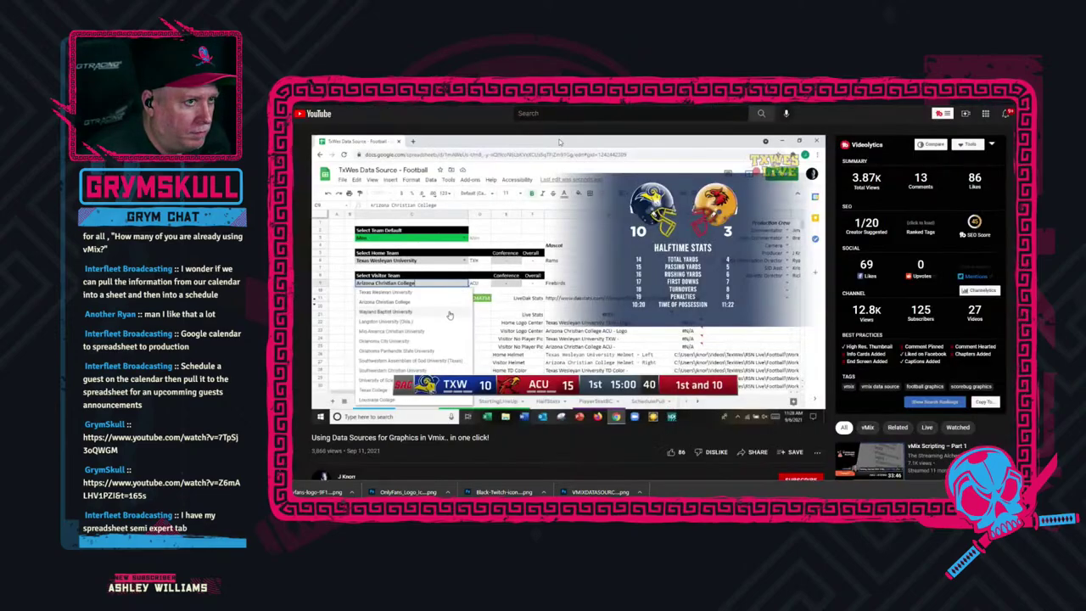
{"action": "key", "text": "alt+Tab"}
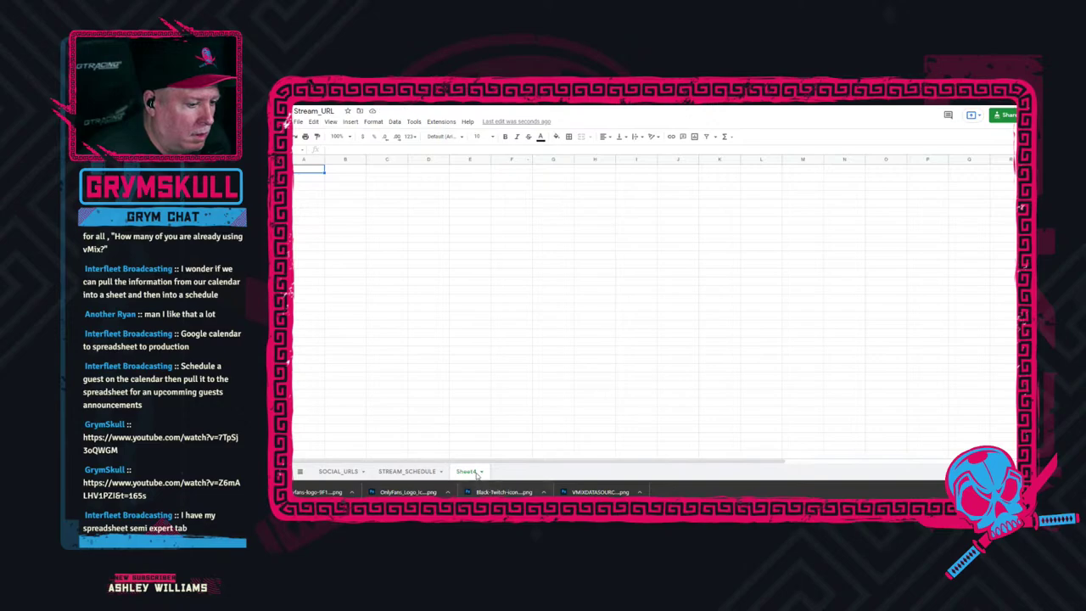
Rename the new sheet after STREAM_SCHEDULE as MONTHS.
{"action": "double_click", "coordinate": [471, 472]}
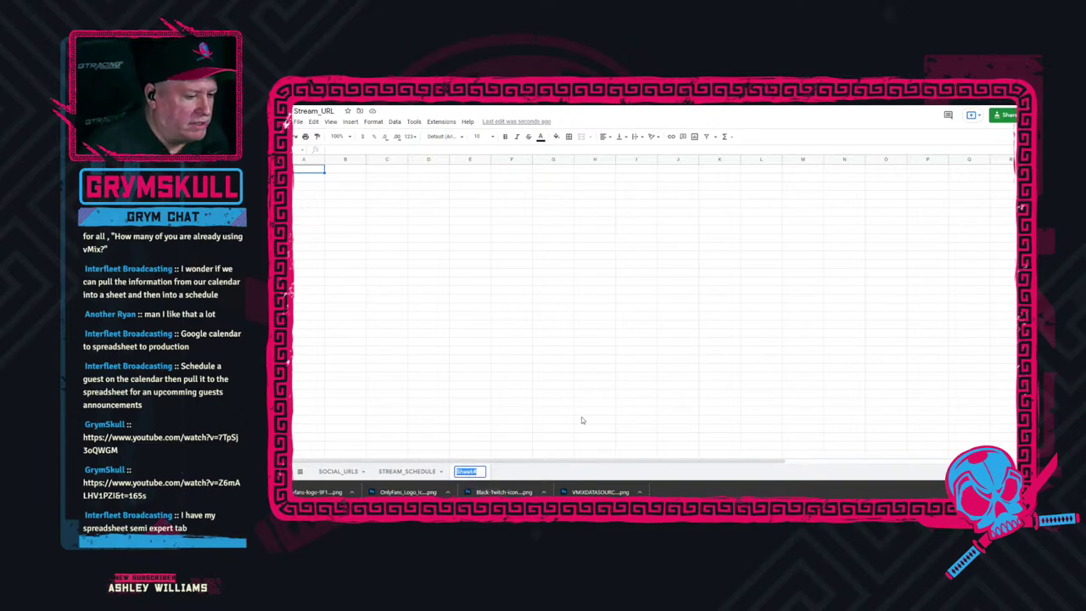
{"action": "type", "text": "MO"}
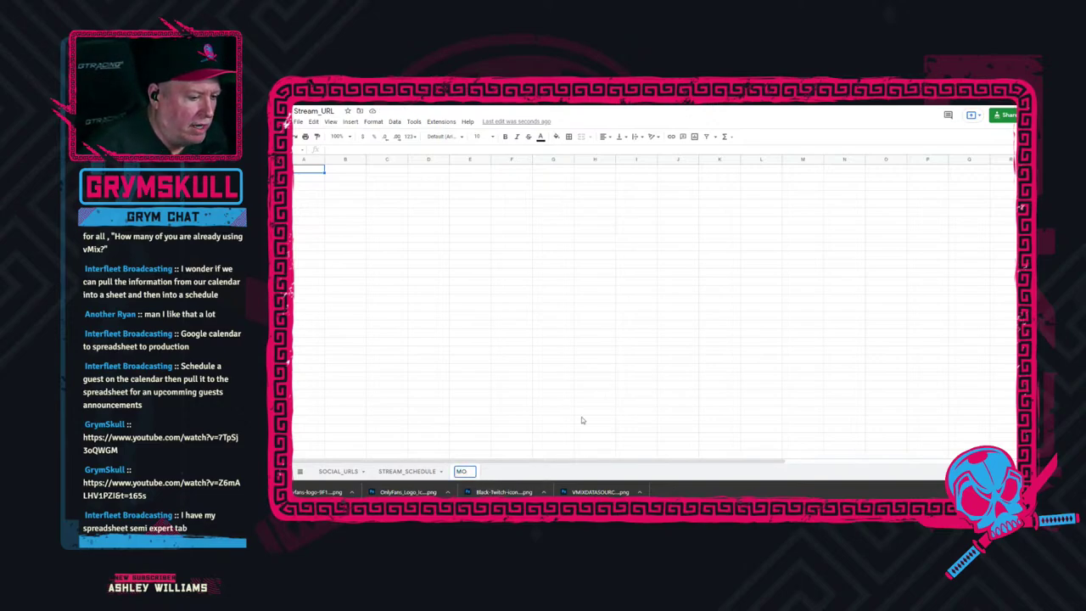
{"action": "type", "text": "NTHS"}
{"action": "left_click", "coordinate": [524, 473]}
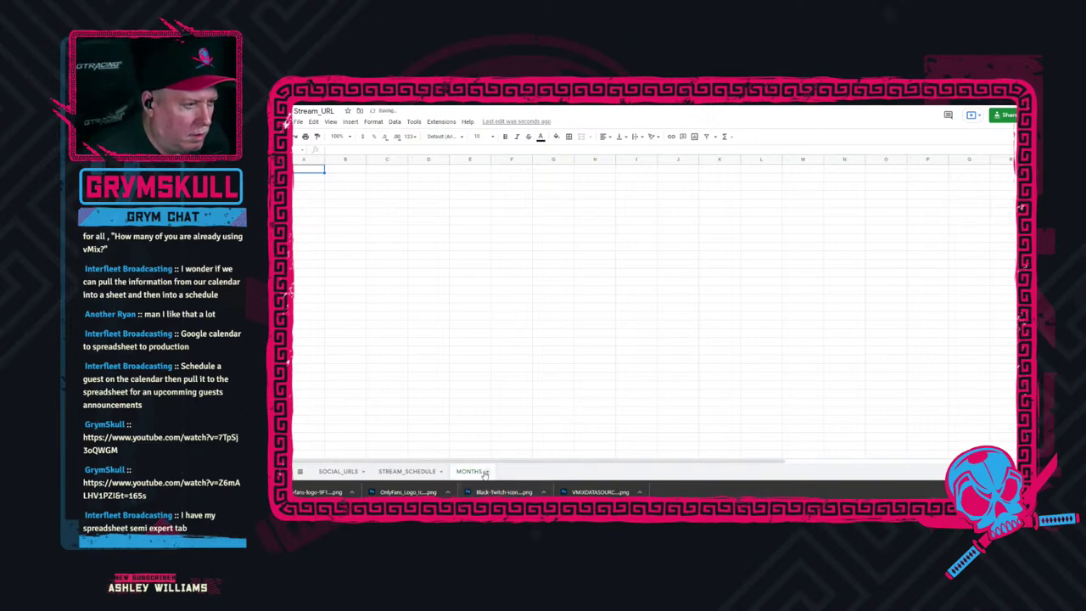
Enter the header MONTHS in cell A1 of the MONTHS sheet.
{"action": "double_click", "coordinate": [312, 169]}
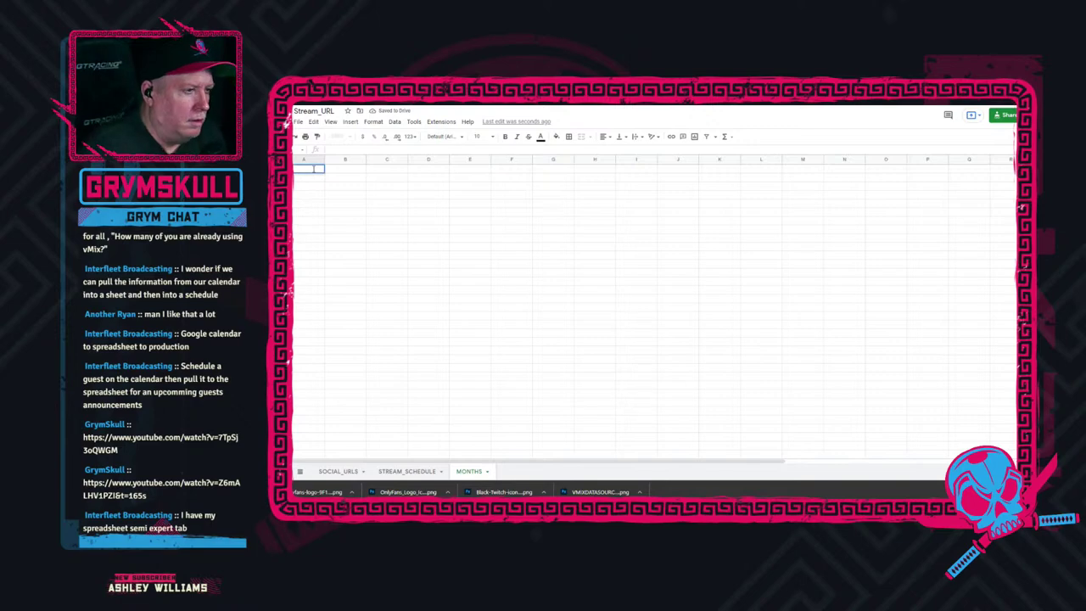
{"action": "type", "text": "MONTHS"}
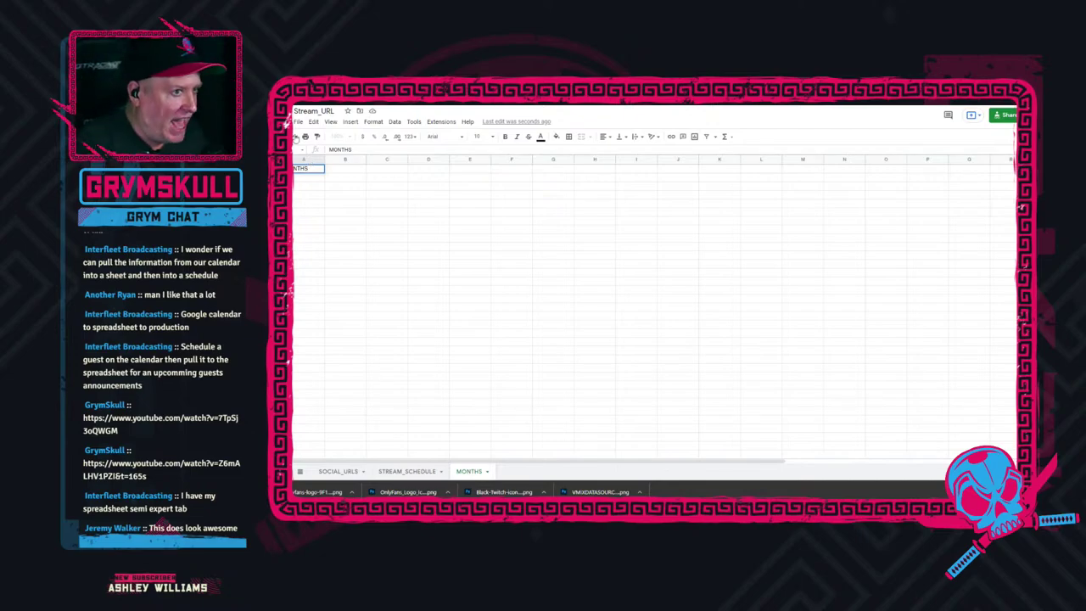
{"action": "key", "text": "ctrl+Tab"}
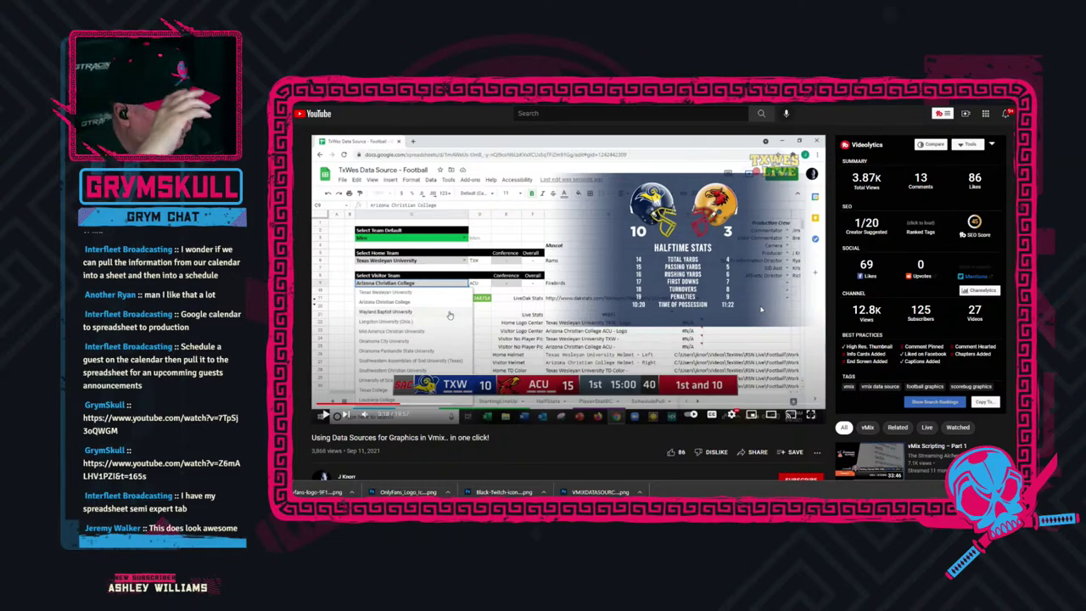
{"action": "key", "text": "alt+Tab"}
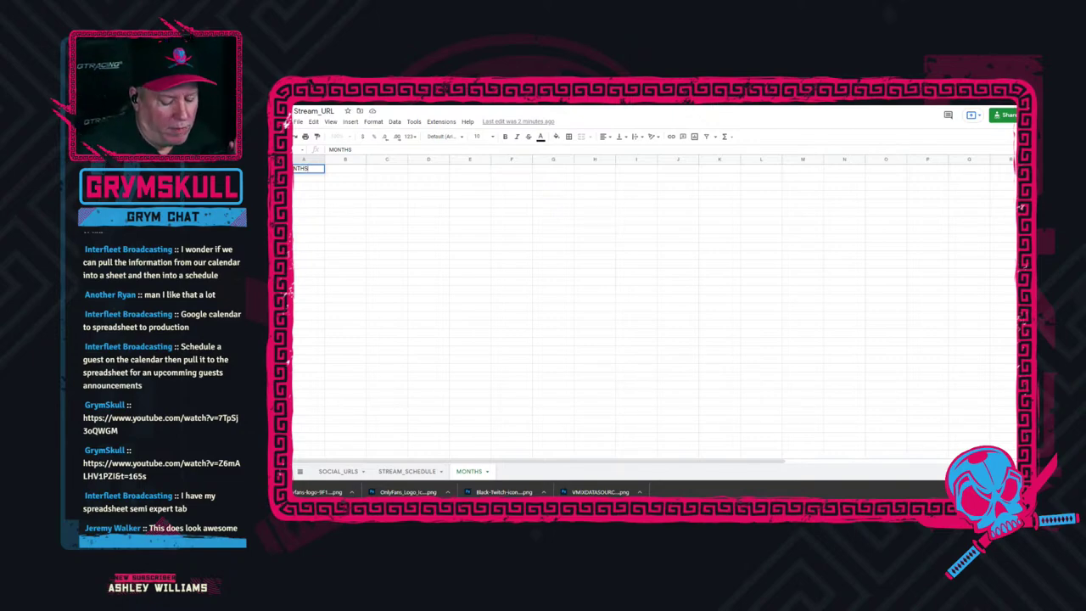
{"action": "key", "text": "Return"}
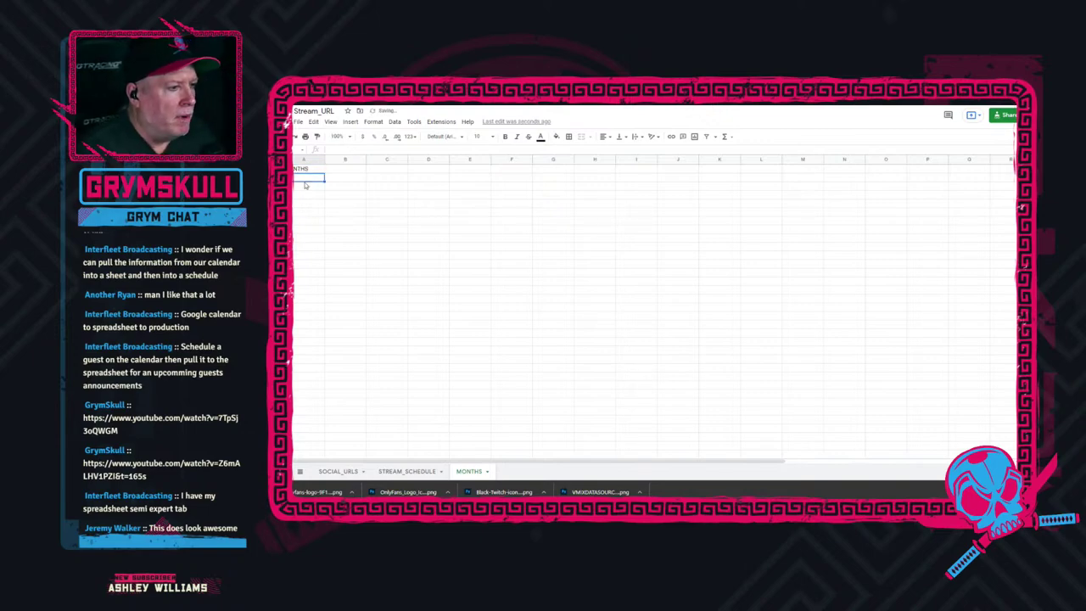
List JAN, FEB, MAR, APRIL and MAY in column A below the MONTHS header and make the header bold.
{"action": "double_click", "coordinate": [305, 181]}
{"action": "type", "text": "JAN"}
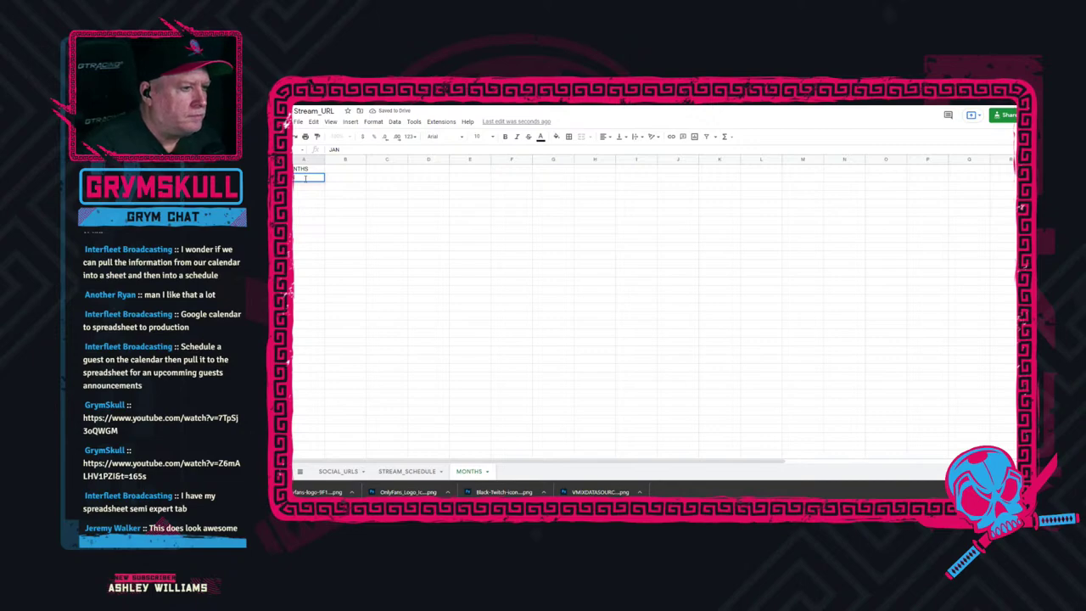
{"action": "key", "text": "Return"}
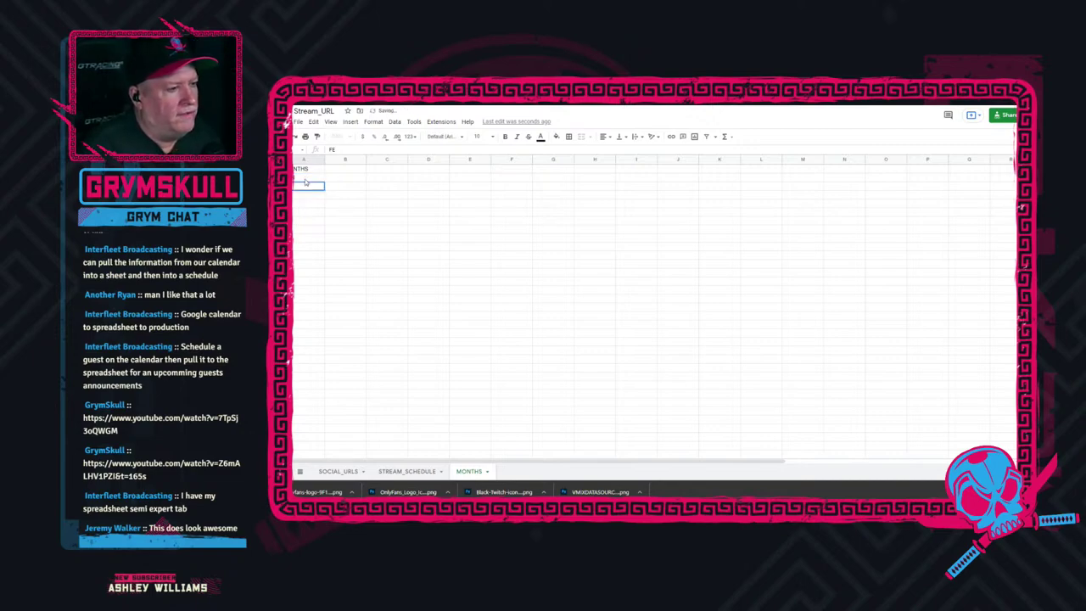
{"action": "key", "text": "Return"}
{"action": "type", "text": "MAR"}
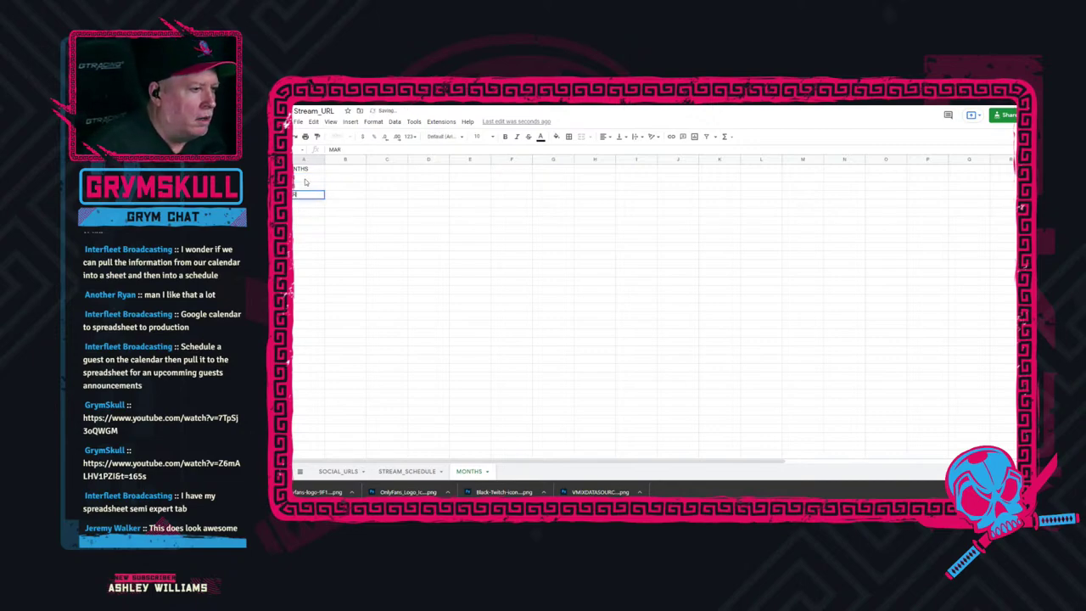
{"action": "key", "text": "Return"}
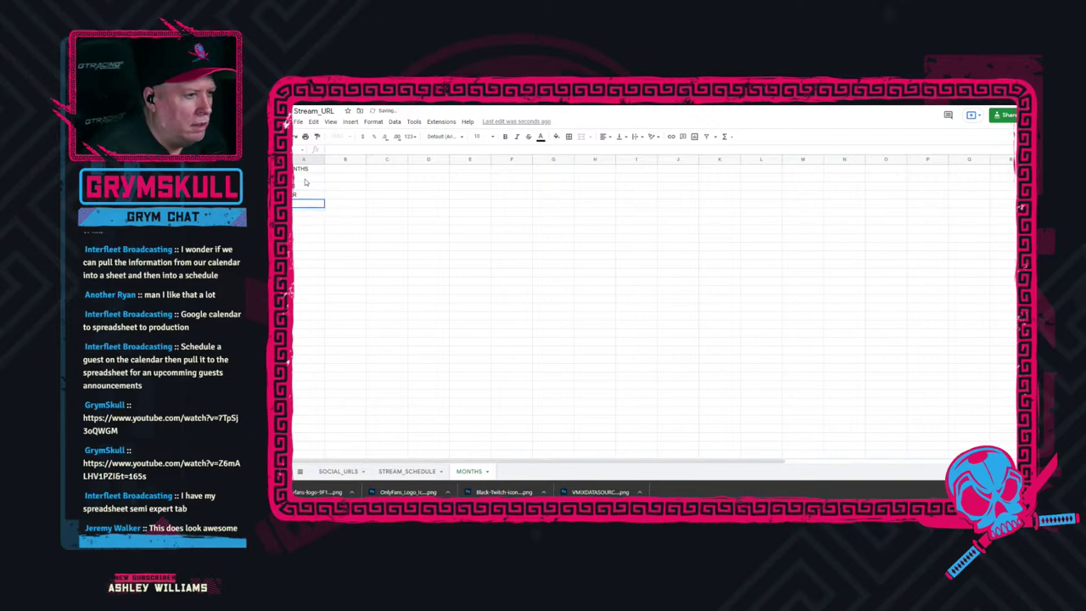
{"action": "key", "text": "Return"}
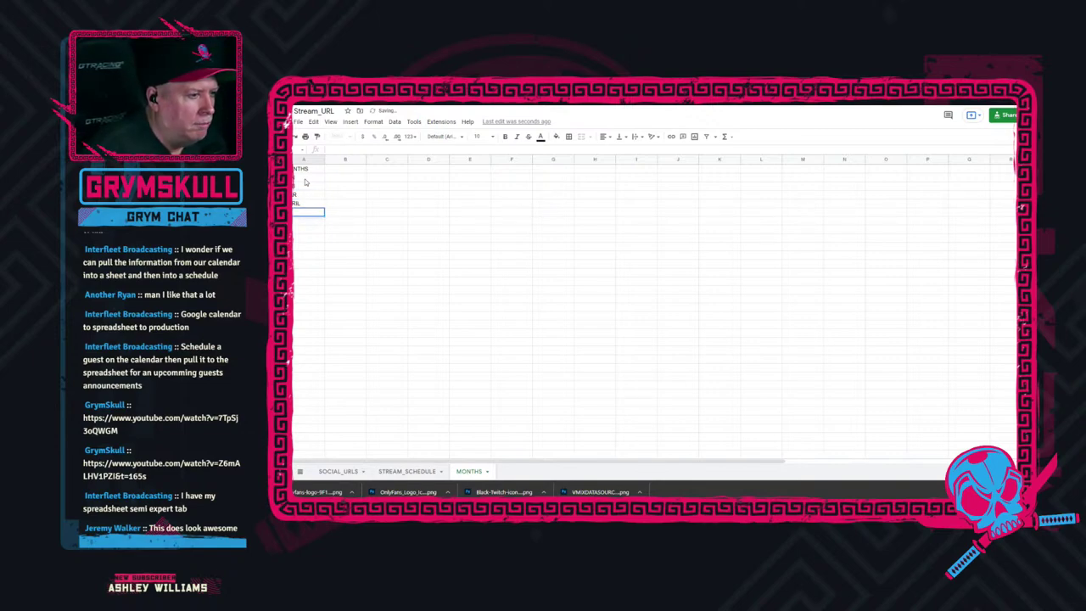
{"action": "type", "text": "MAY"}
{"action": "left_click", "coordinate": [374, 316]}
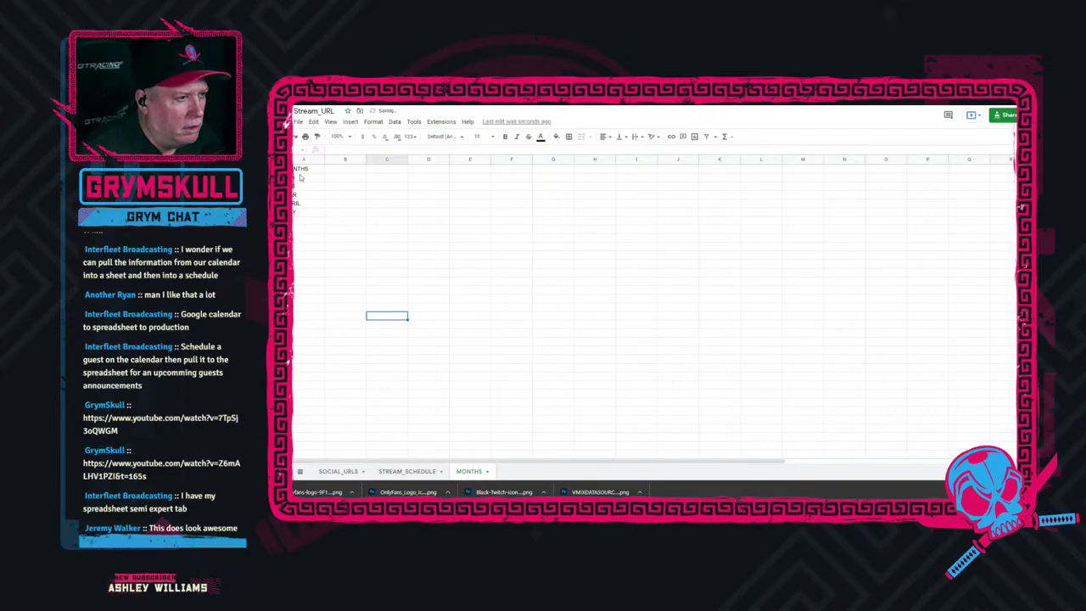
{"action": "left_click", "coordinate": [298, 170]}
{"action": "key", "text": "ctrl+b"}
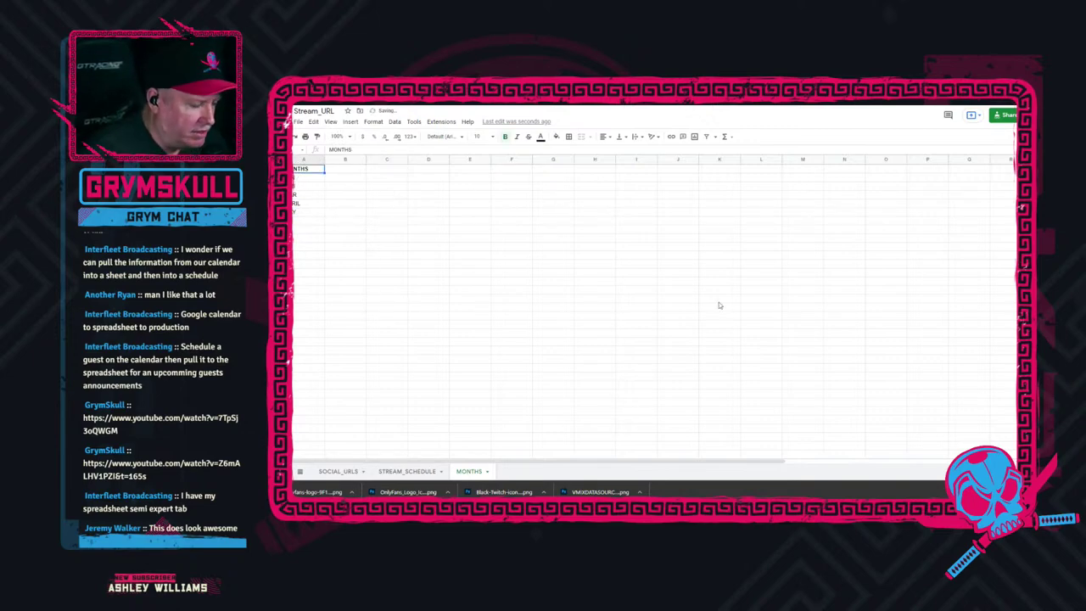
Add another sheet after MONTHS and name it CALENDAR.
{"action": "left_click", "coordinate": [288, 470]}
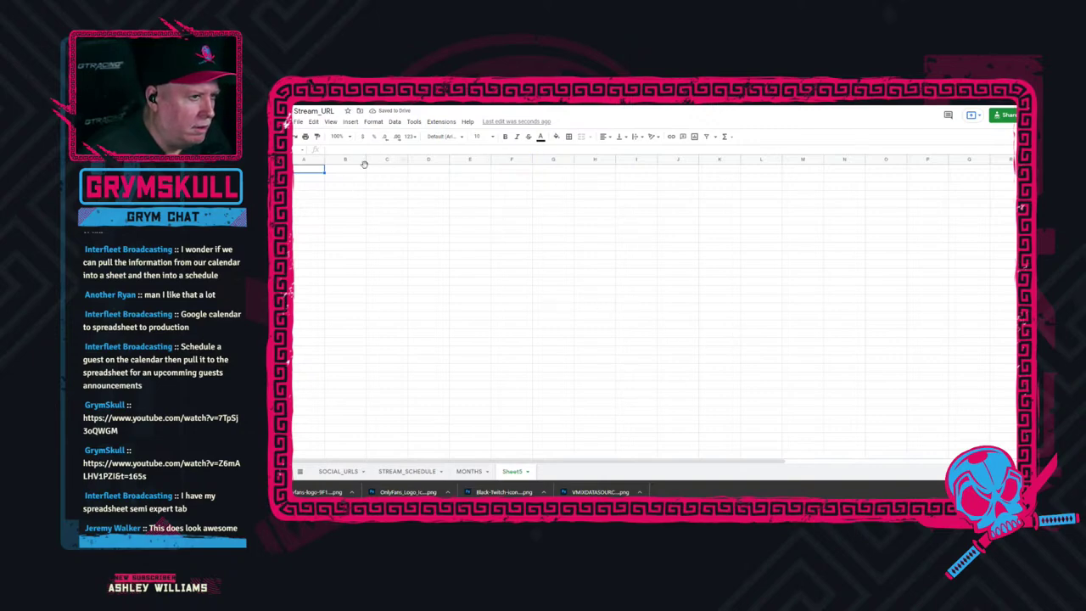
{"action": "double_click", "coordinate": [512, 471]}
{"action": "type", "text": "CALENDAR"}
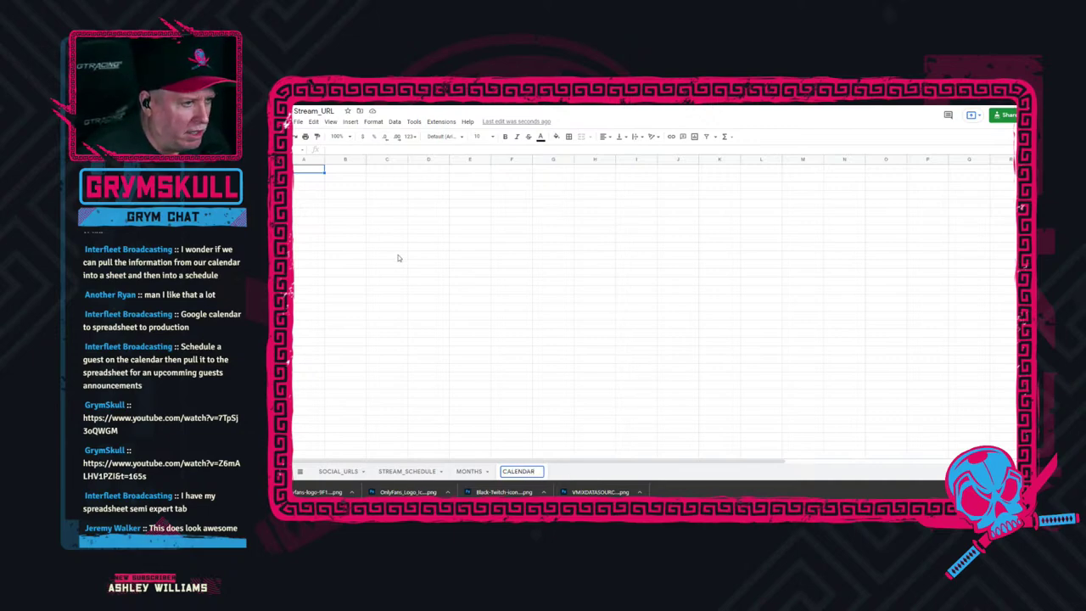
Merge cells A1 to C1 of the CALENDAR sheet into a single cell.
{"action": "left_click_drag", "start_coordinate": [312, 169], "coordinate": [376, 170]}
{"action": "right_click", "coordinate": [364, 170]}
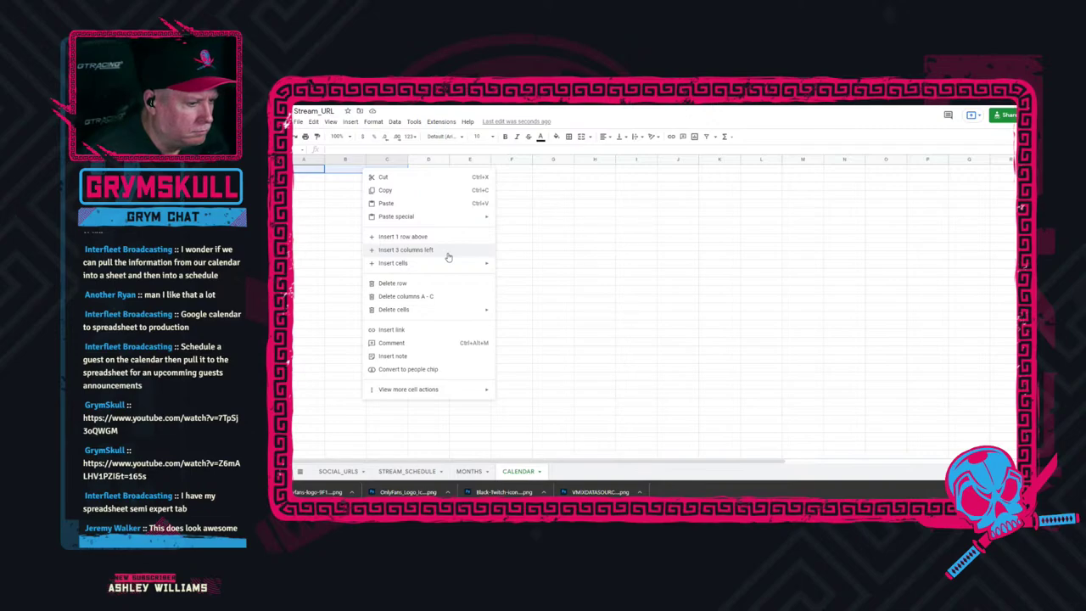
{"action": "mouse_move", "coordinate": [482, 391]}
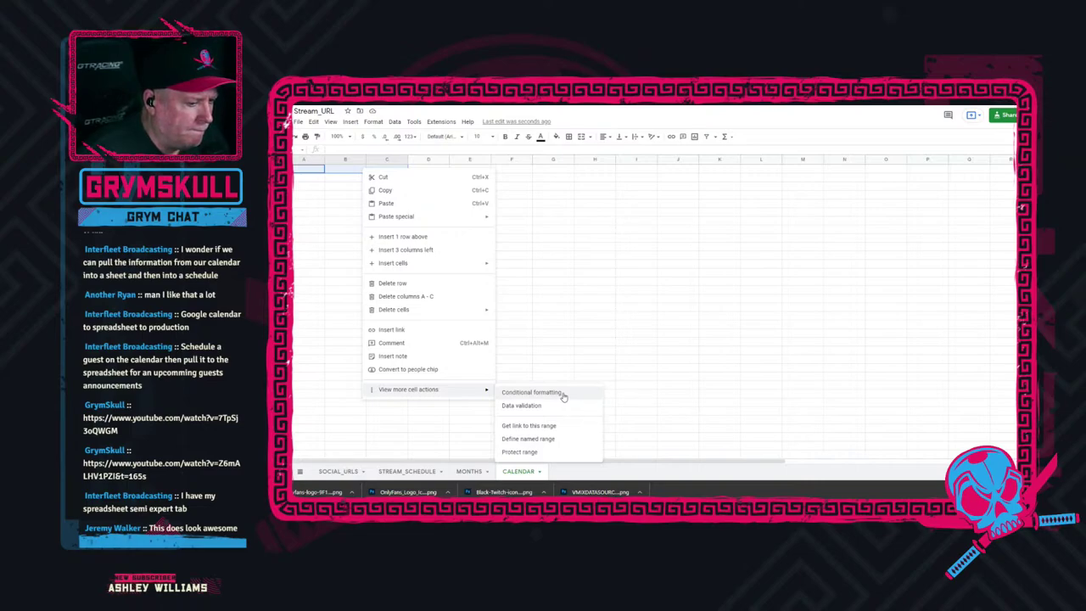
{"action": "left_click", "coordinate": [327, 263]}
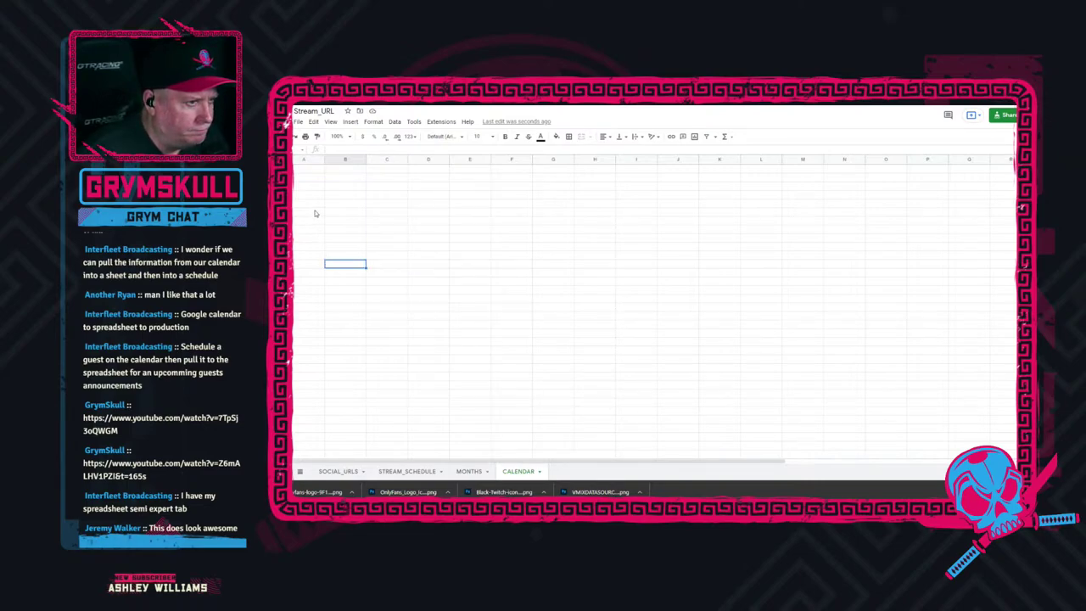
{"action": "left_click_drag", "start_coordinate": [308, 170], "coordinate": [382, 173]}
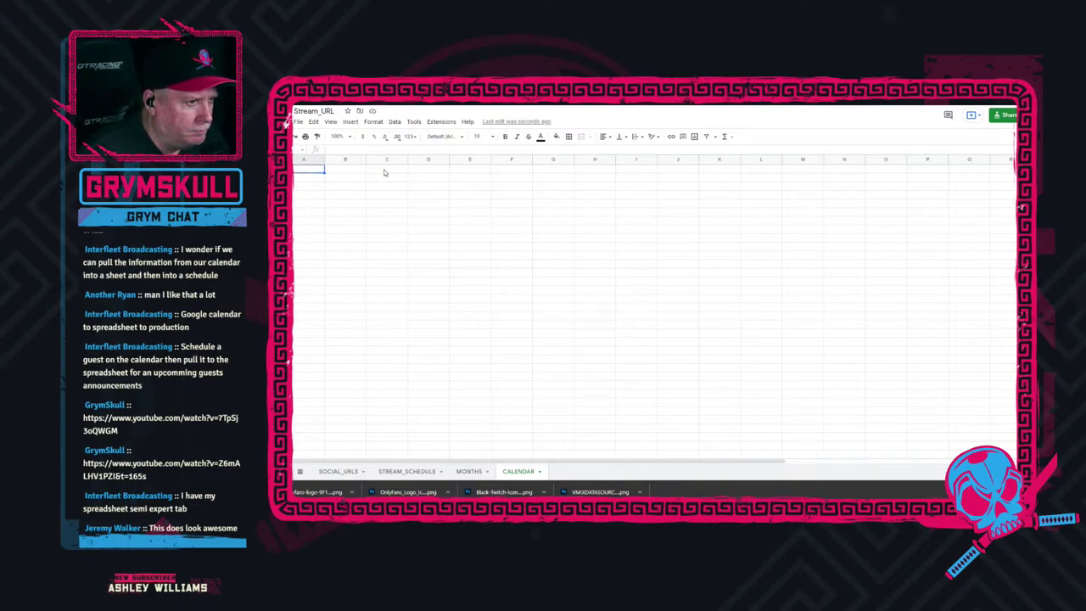
{"action": "left_click", "coordinate": [371, 122]}
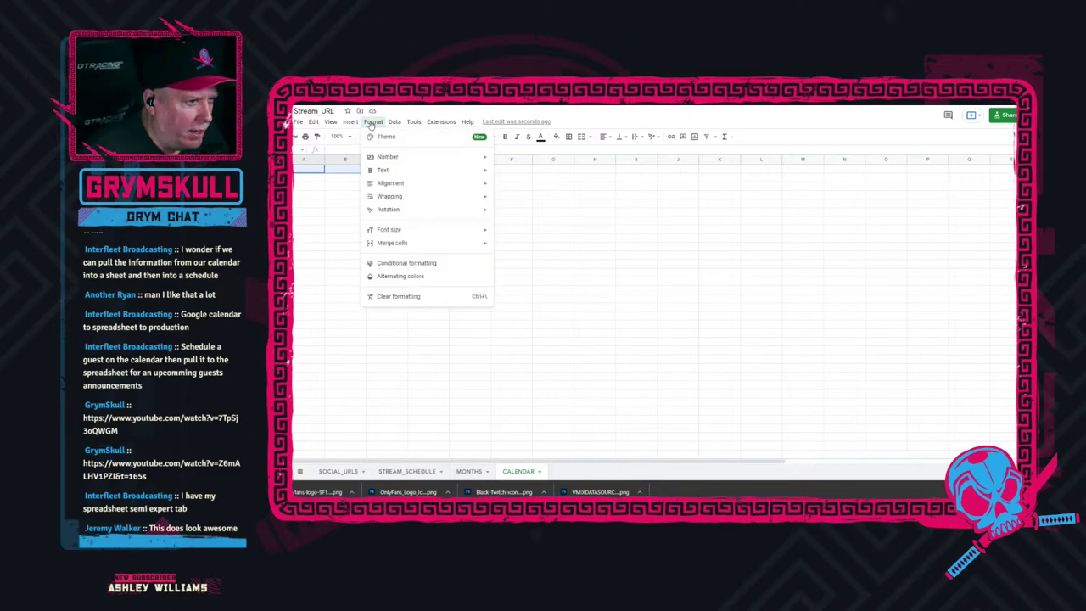
{"action": "mouse_move", "coordinate": [412, 248]}
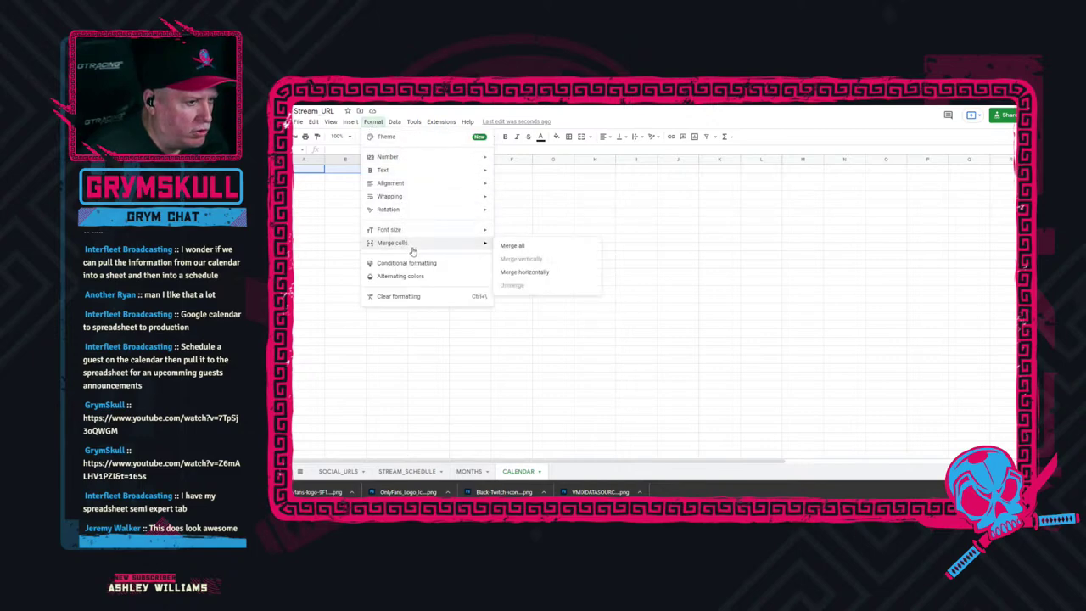
{"action": "left_click", "coordinate": [513, 246]}
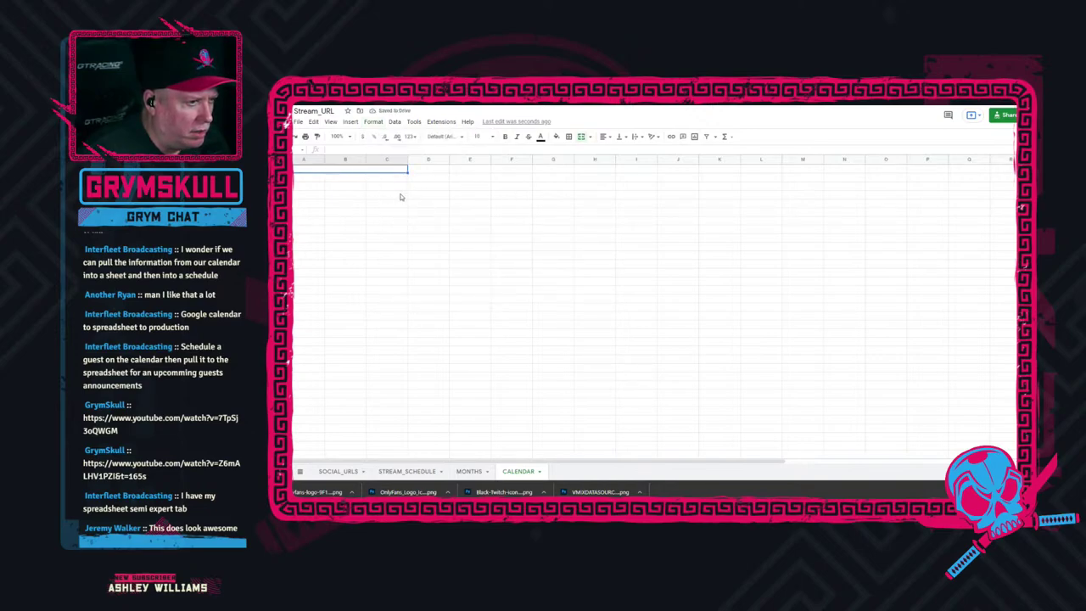
{"action": "right_click", "coordinate": [355, 171]}
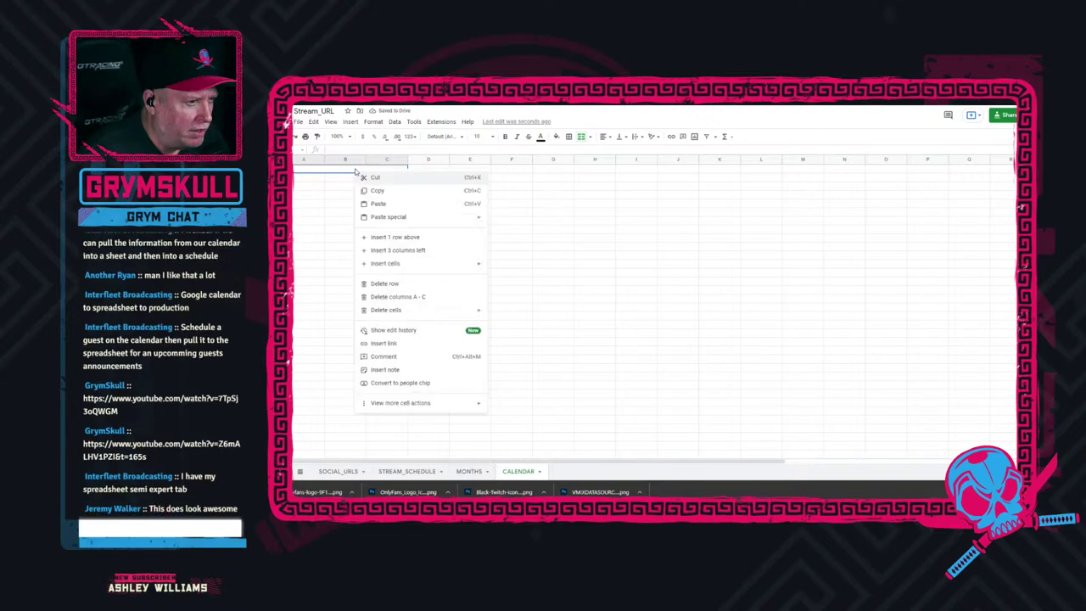
{"action": "left_click", "coordinate": [342, 172]}
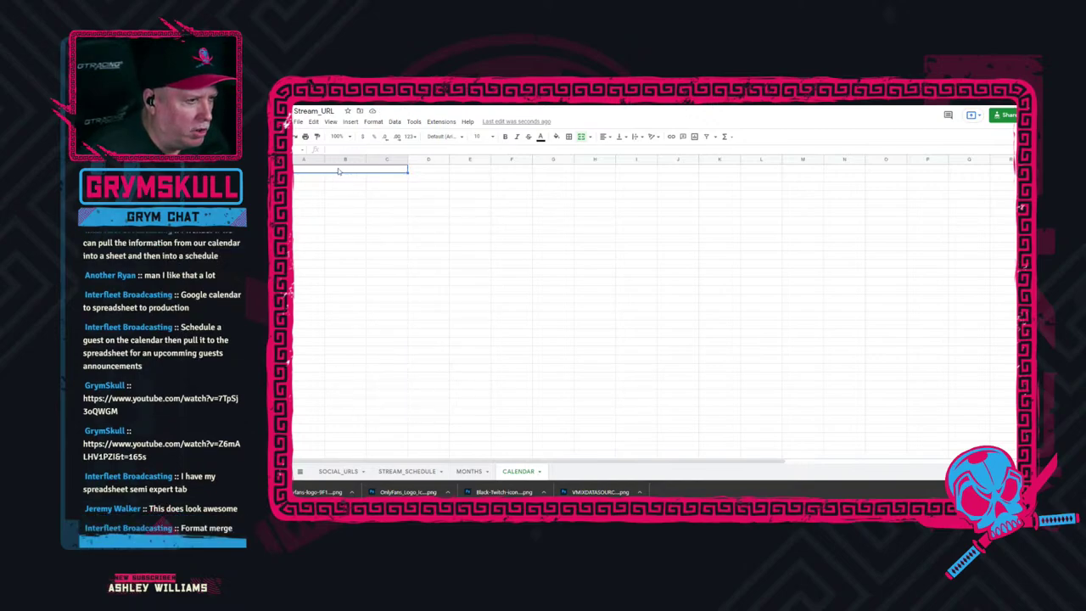
{"action": "right_click", "coordinate": [339, 170]}
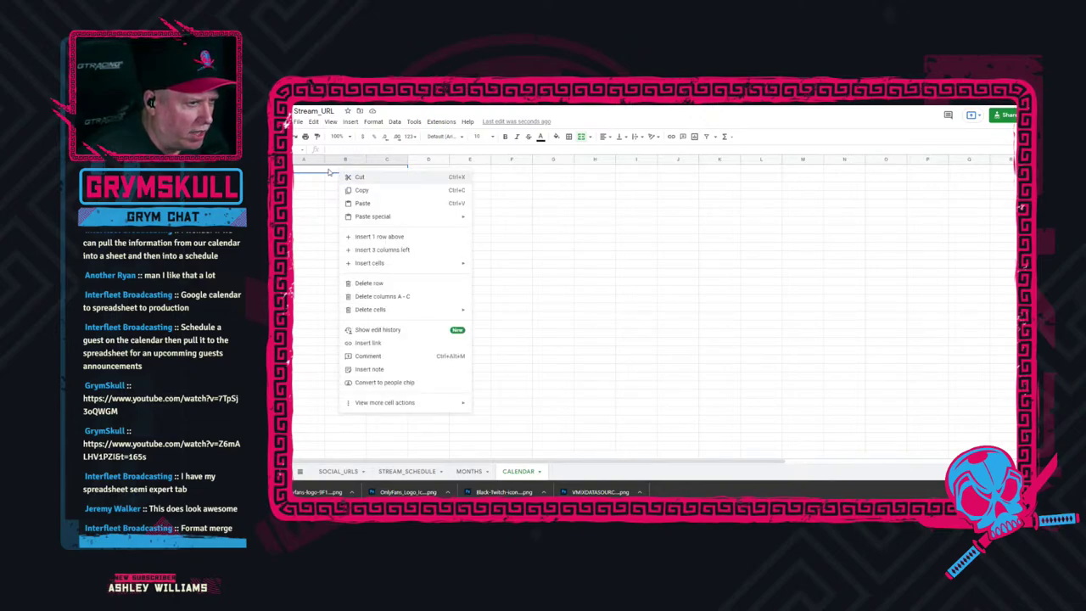
{"action": "left_click", "coordinate": [395, 122]}
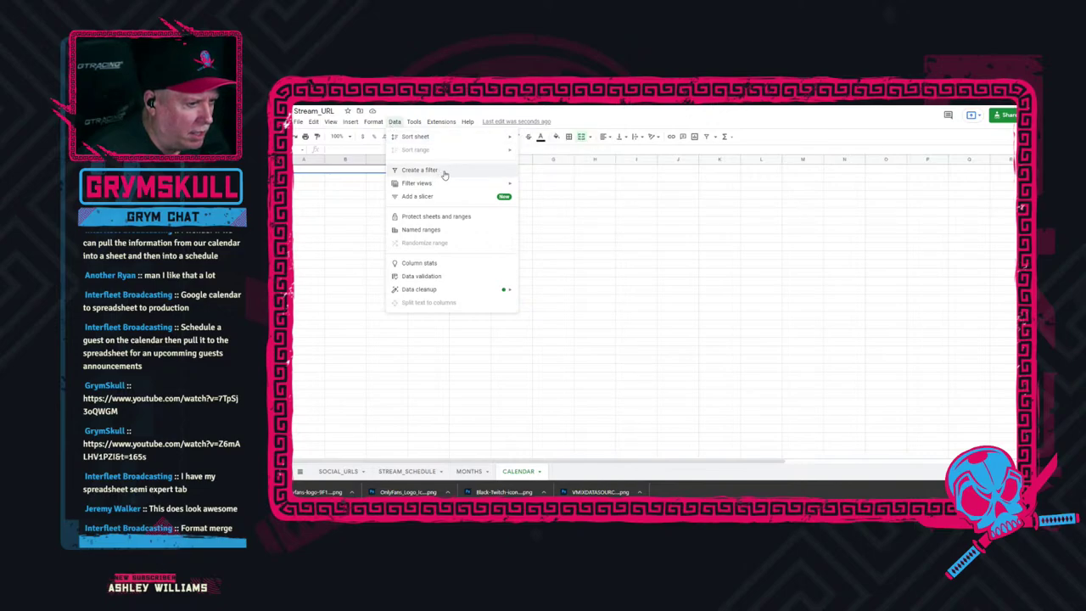
{"action": "mouse_move", "coordinate": [449, 140]}
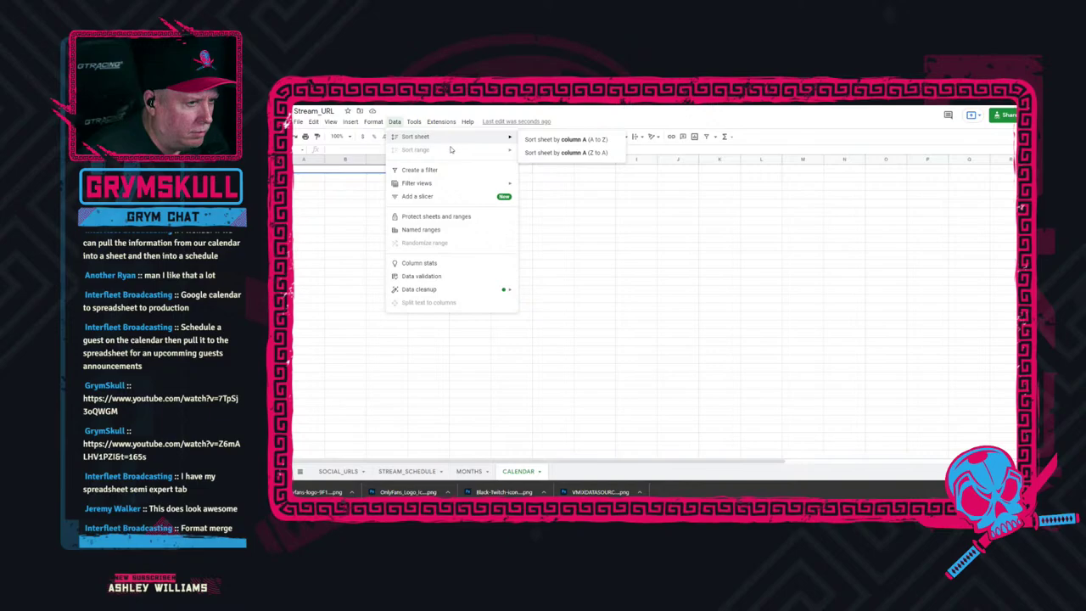
Move the MONTHS sheet in front of STREAM_SCHEDULE.
{"action": "left_click", "coordinate": [521, 467]}
{"action": "left_click", "coordinate": [474, 473]}
{"action": "left_click", "coordinate": [518, 471]}
{"action": "left_click_drag", "start_coordinate": [476, 471], "coordinate": [430, 268]}
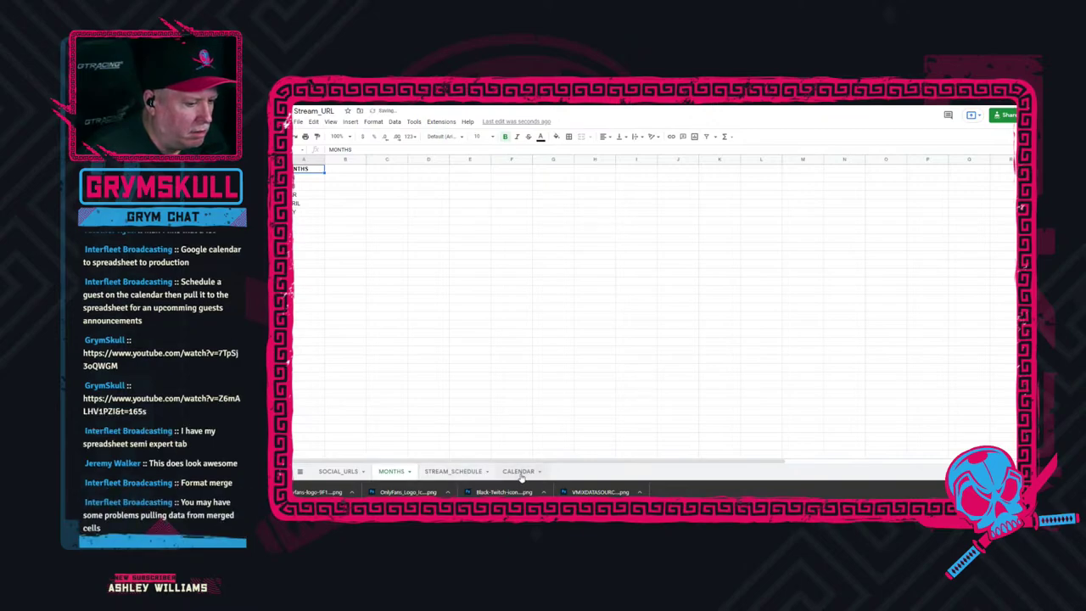
Move the MONTHS sheet back behind STREAM_SCHEDULE and open the CALENDAR sheet with its merged first cell selected.
{"action": "left_click_drag", "start_coordinate": [392, 472], "coordinate": [448, 471]}
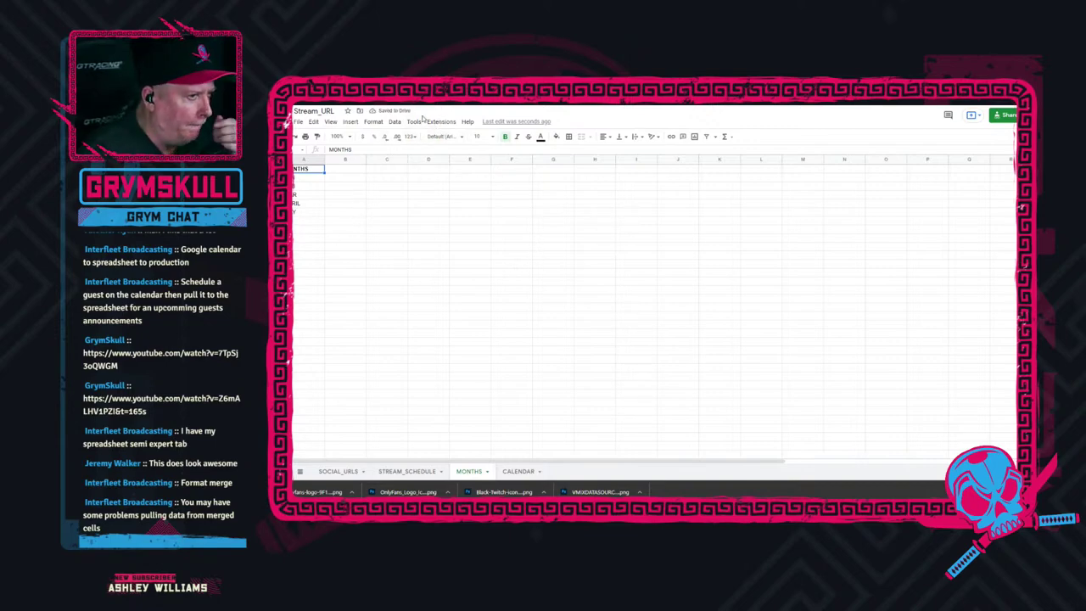
{"action": "left_click", "coordinate": [516, 472]}
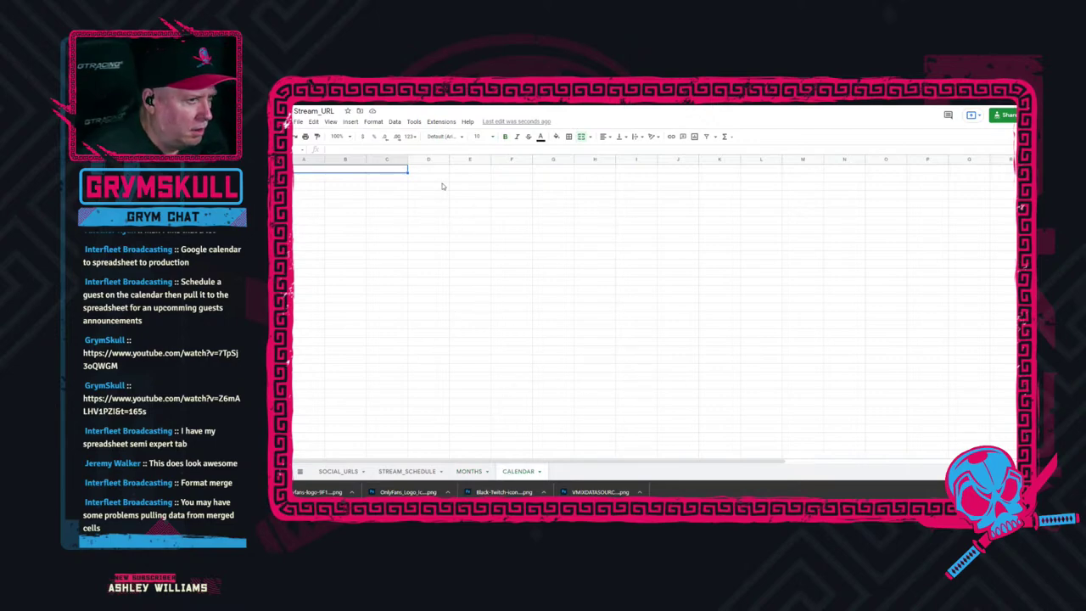
{"action": "right_click", "coordinate": [364, 174]}
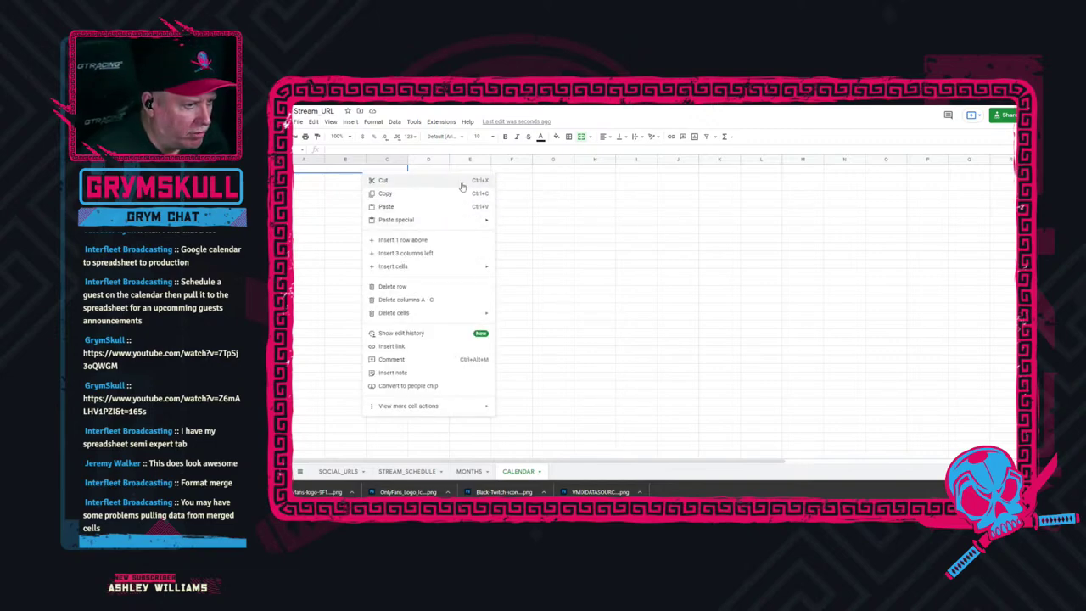
{"action": "left_click", "coordinate": [340, 172]}
Undo the last sheet move and return to the CALENDAR sheet.
{"action": "key", "text": "ctrl+z"}
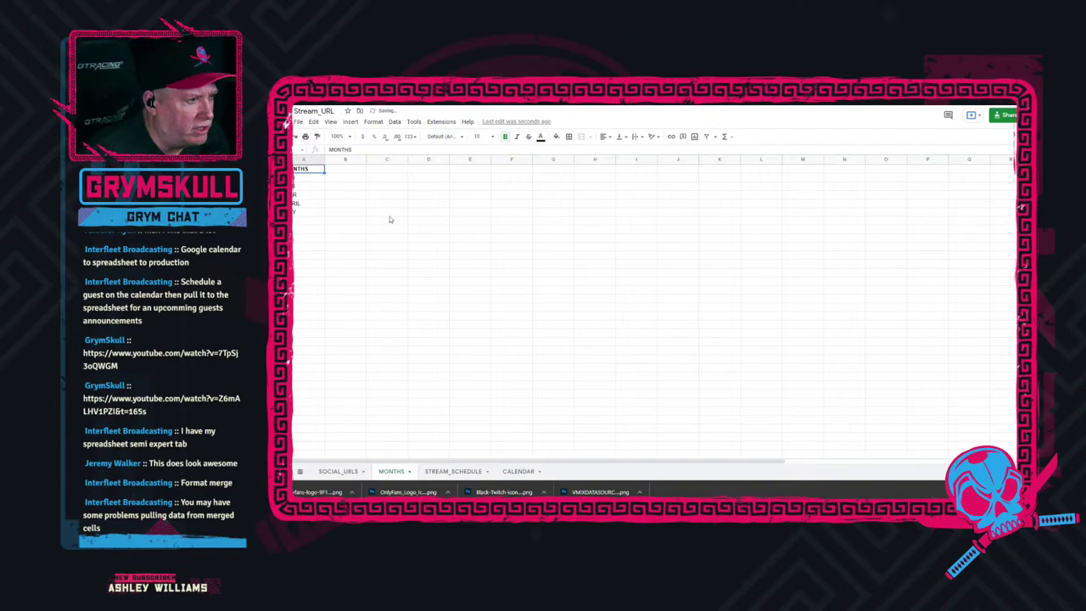
{"action": "left_click", "coordinate": [525, 471]}
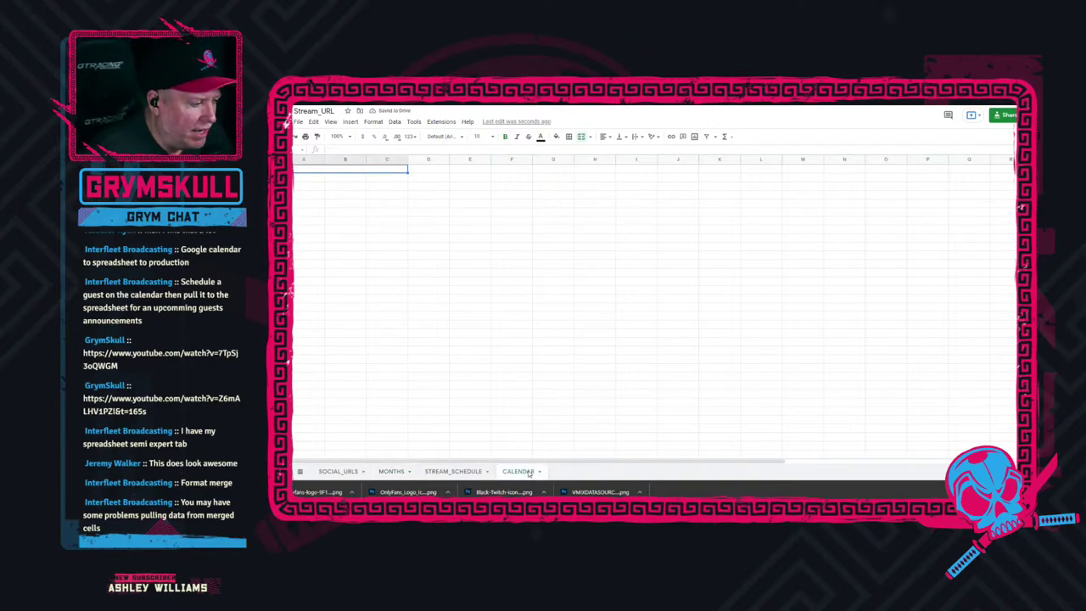
Restore the MONTHS sheet to its place behind STREAM_SCHEDULE and undo the merge of cells A1 to C1 on the CALENDAR sheet.
{"action": "key", "text": "ctrl+c"}
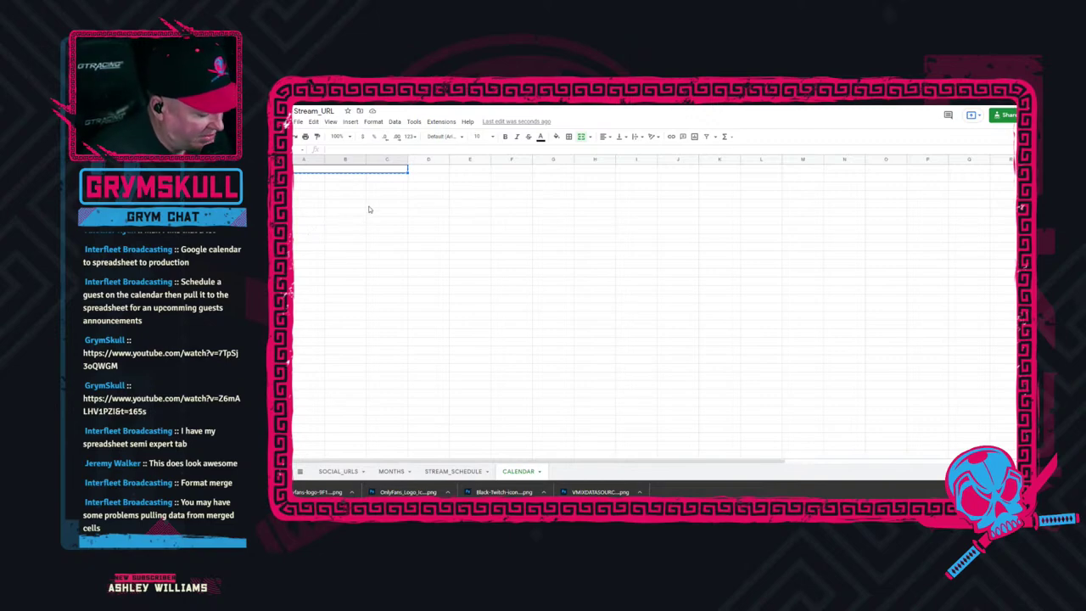
{"action": "key", "text": "ctrl+shift+Page_Up"}
{"action": "key", "text": "shift+F11"}
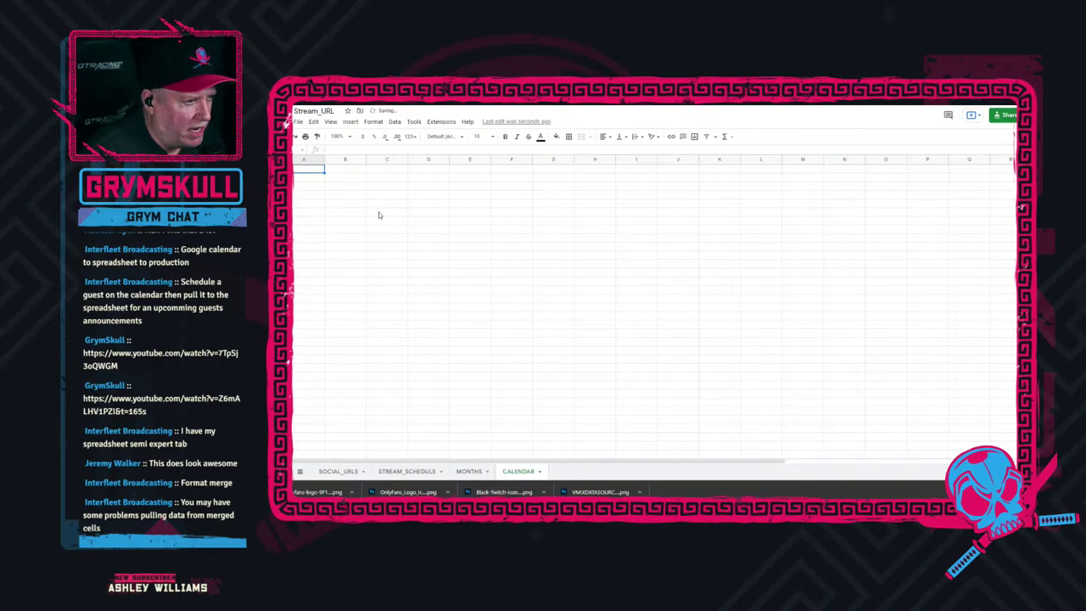
{"action": "left_click", "coordinate": [361, 212]}
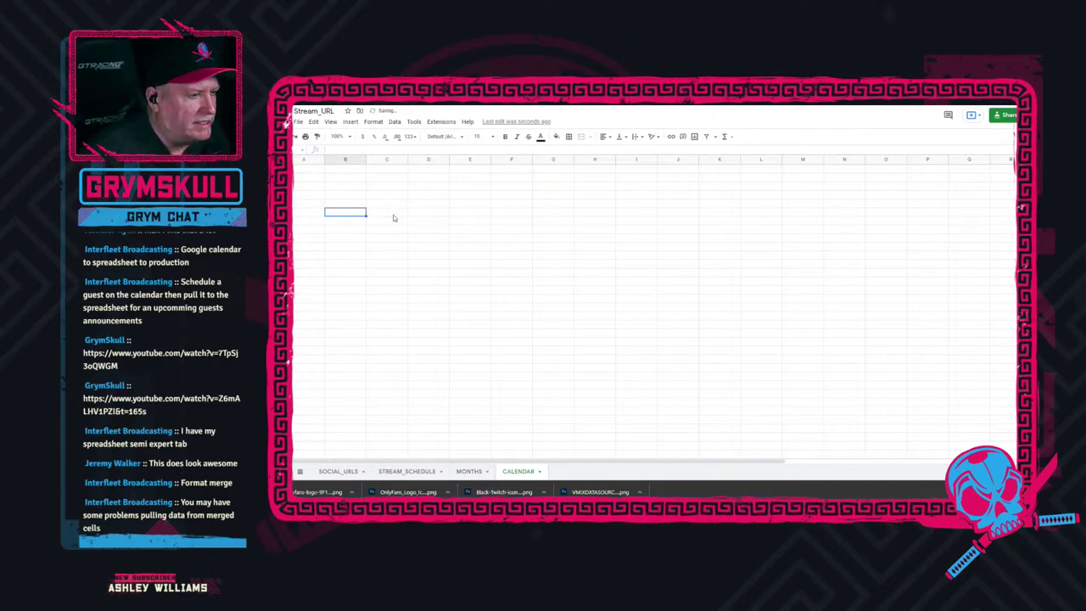
Enter the heading MONTH in cell A1 of the CALENDAR sheet.
{"action": "left_click", "coordinate": [312, 170]}
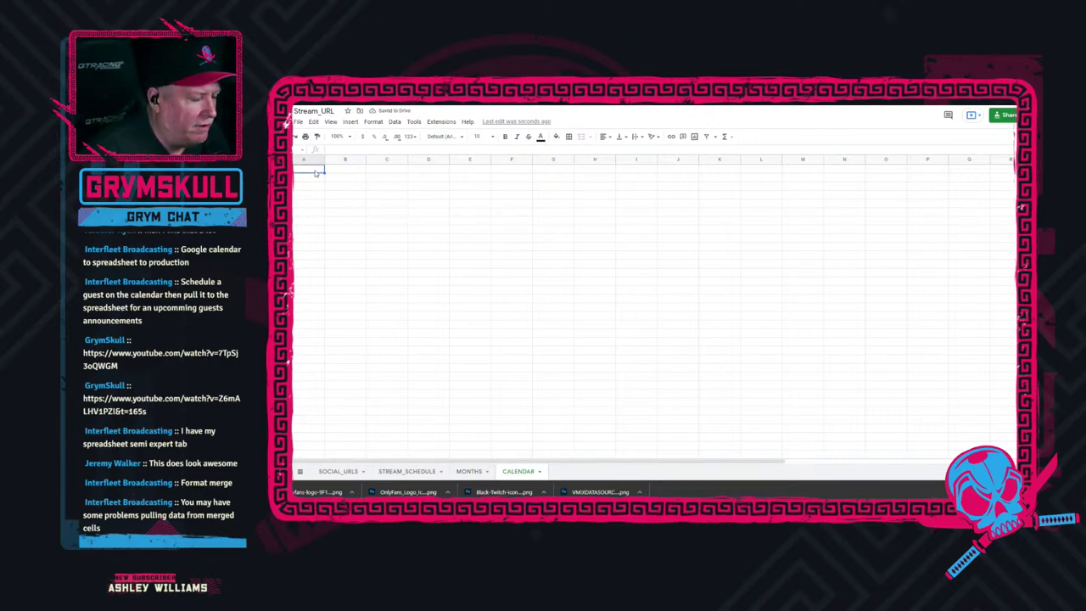
{"action": "double_click", "coordinate": [312, 168]}
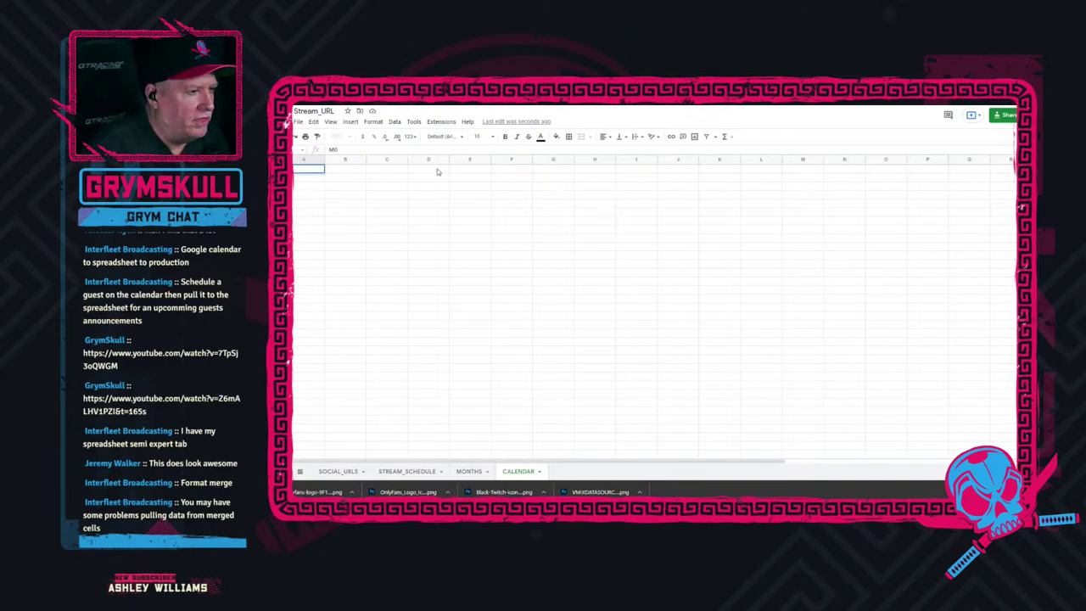
{"action": "type", "text": "MONTH"}
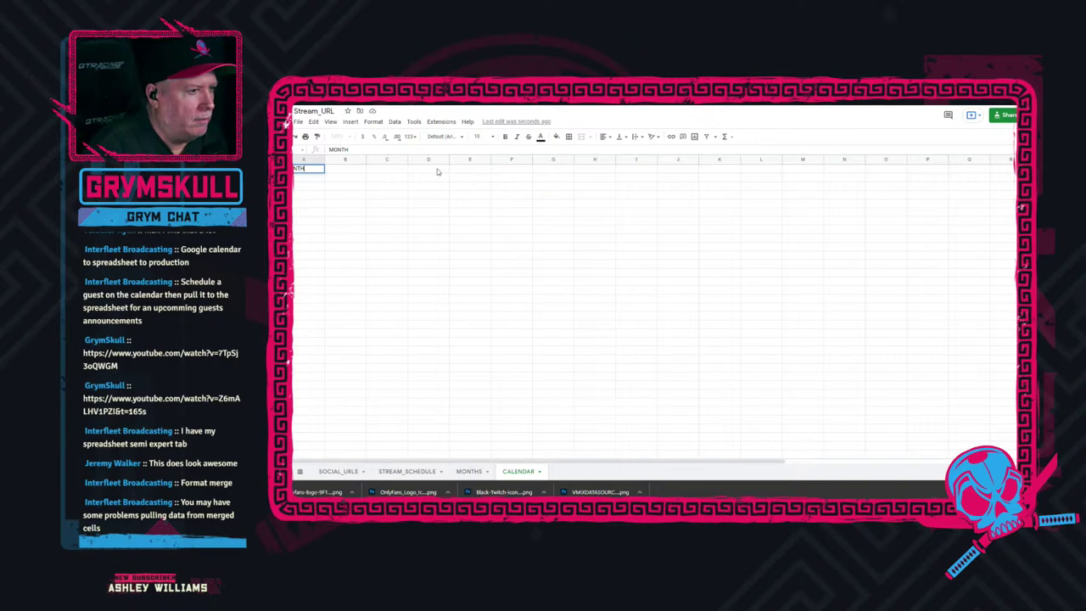
{"action": "left_click", "coordinate": [350, 172]}
{"action": "right_click", "coordinate": [349, 171]}
{"action": "left_click", "coordinate": [350, 172]}
{"action": "left_click", "coordinate": [396, 122]}
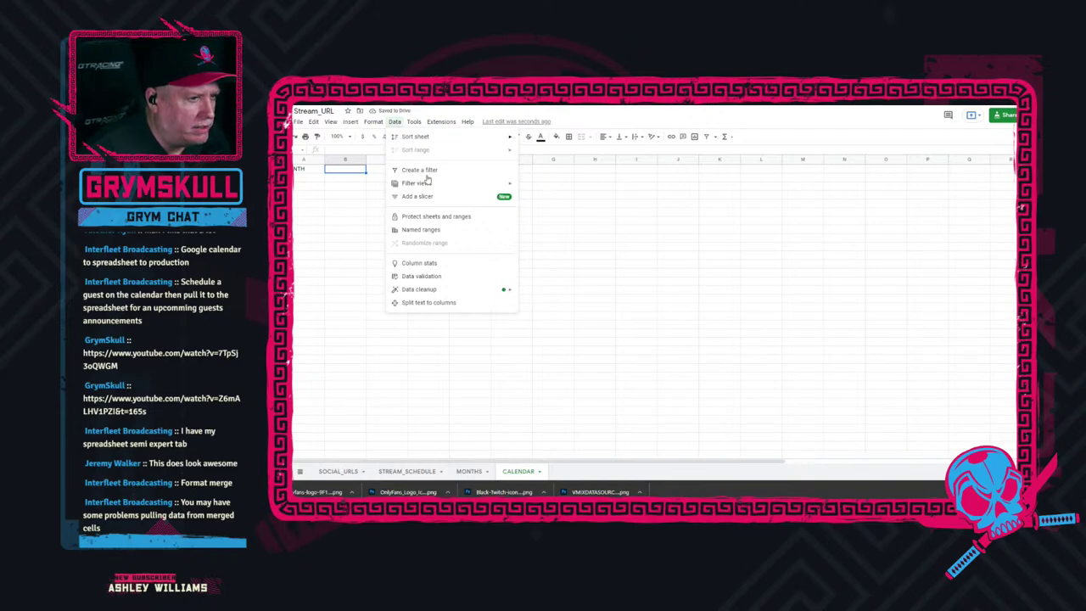
{"action": "mouse_move", "coordinate": [430, 184]}
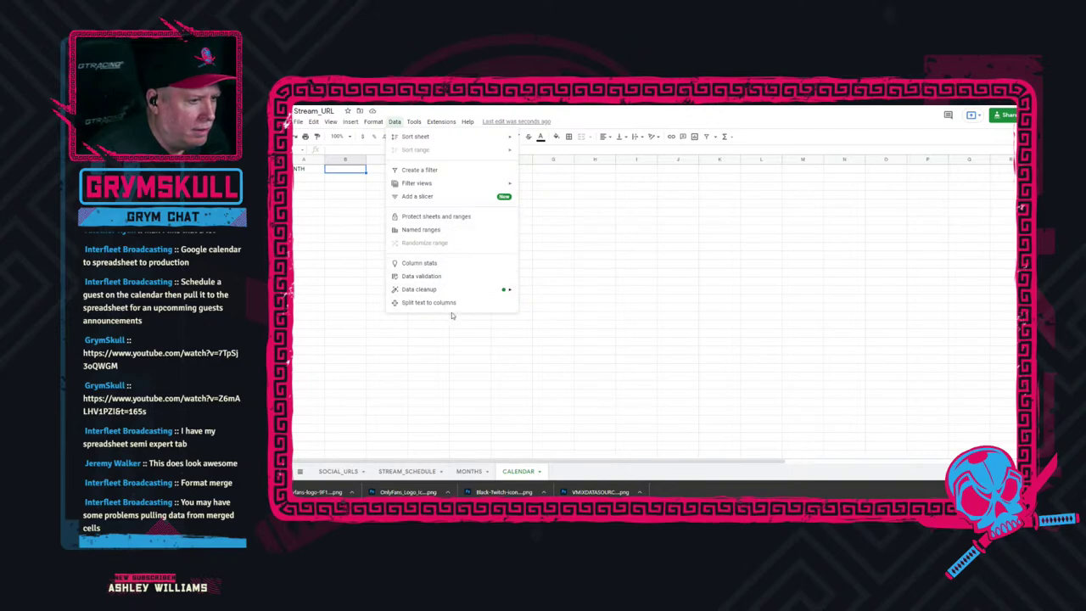
{"action": "left_click", "coordinate": [359, 175]}
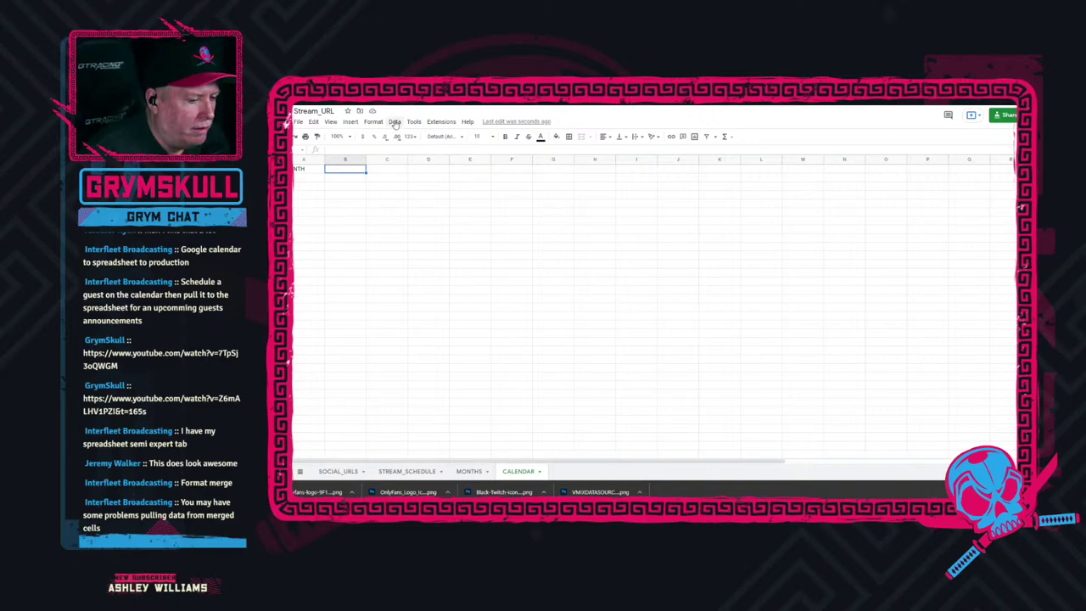
{"action": "left_click", "coordinate": [469, 471]}
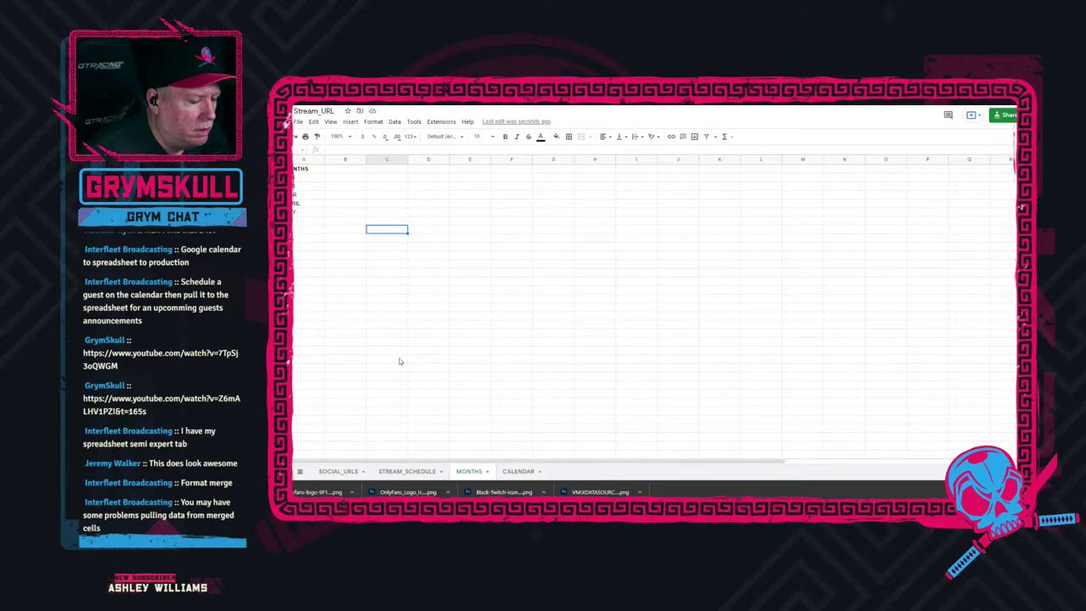
{"action": "left_click", "coordinate": [516, 471]}
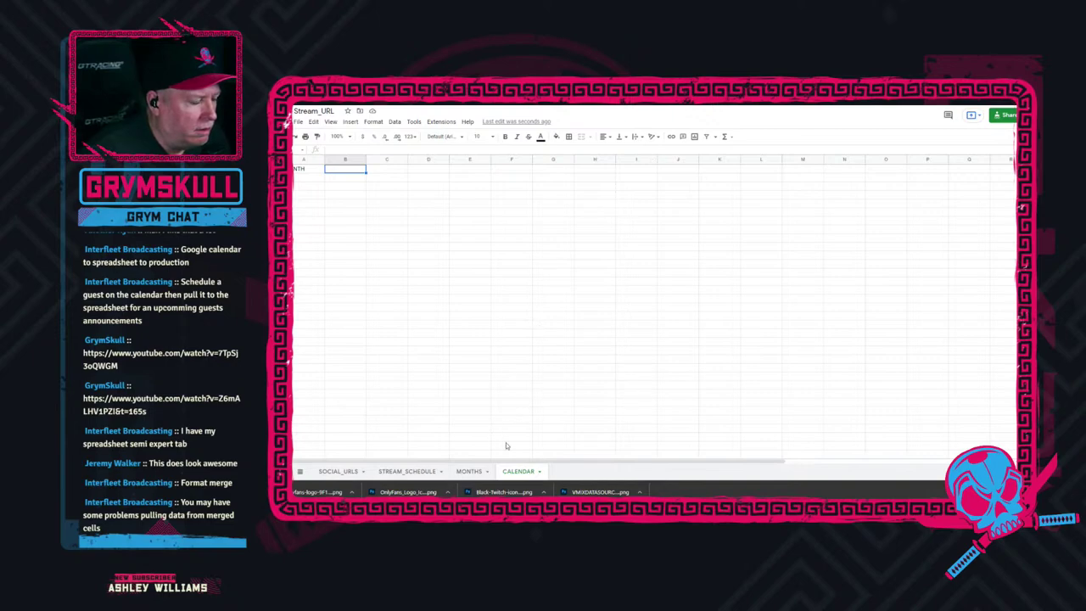
Insert a new blank sheet after CALENDAR and undo the insertion.
{"action": "left_click", "coordinate": [352, 123]}
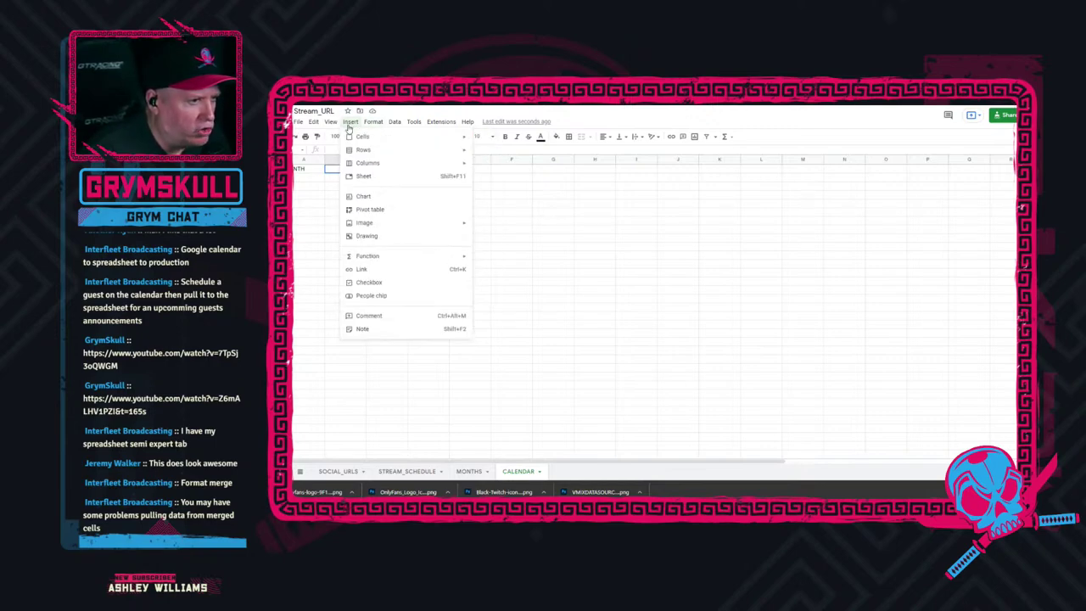
{"action": "left_click", "coordinate": [364, 178]}
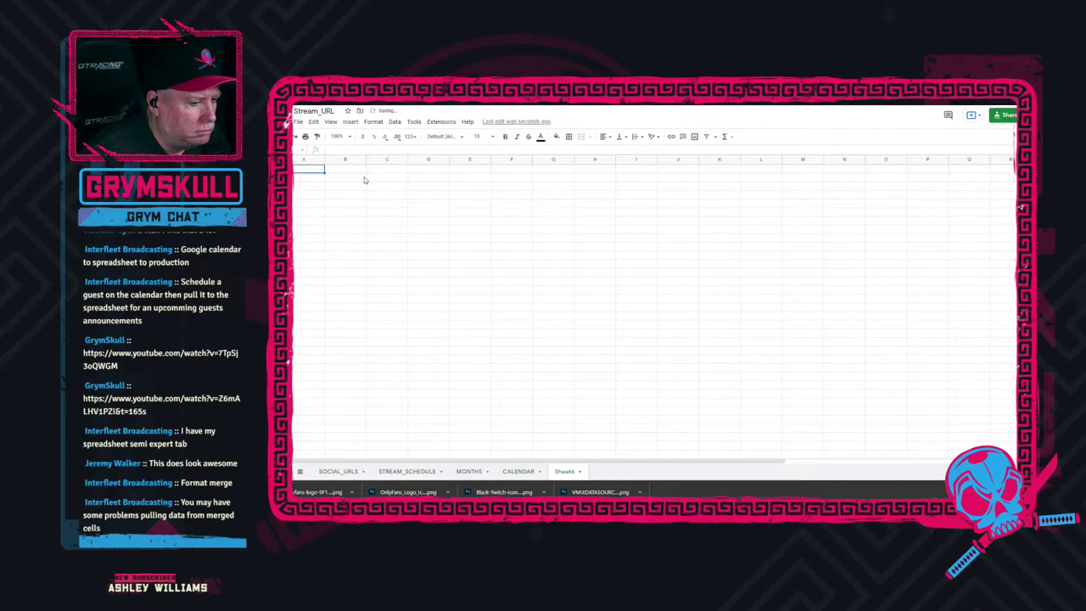
{"action": "key", "text": "ctrl+z"}
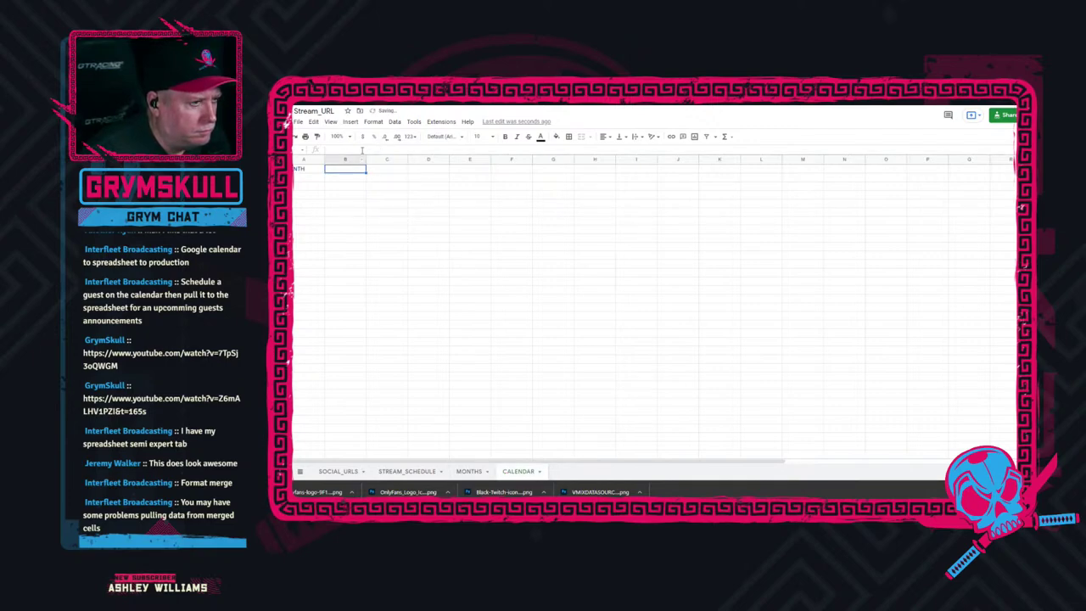
Try to create a pivot table from CALENDAR!A1:B1 on an existing sheet, with MONTHS as the destination.
{"action": "left_click", "coordinate": [351, 122]}
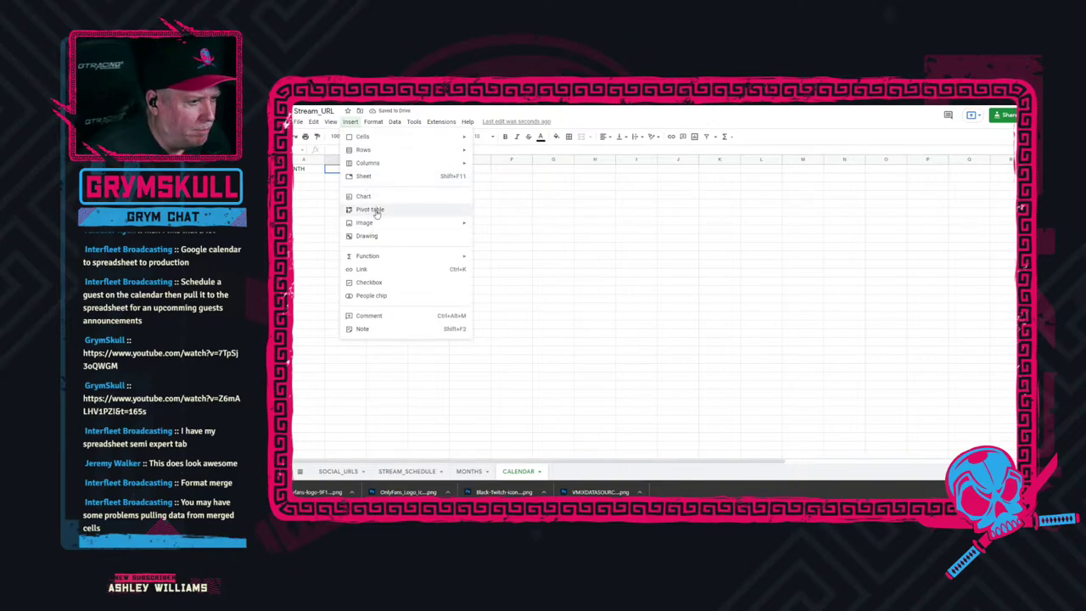
{"action": "left_click", "coordinate": [377, 212]}
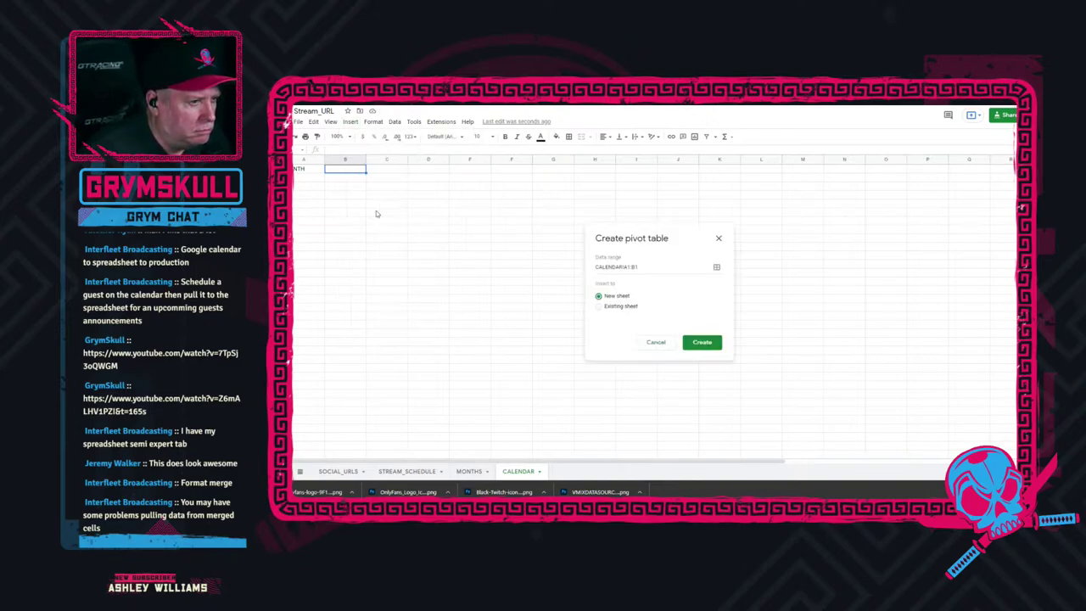
{"action": "left_click", "coordinate": [635, 307]}
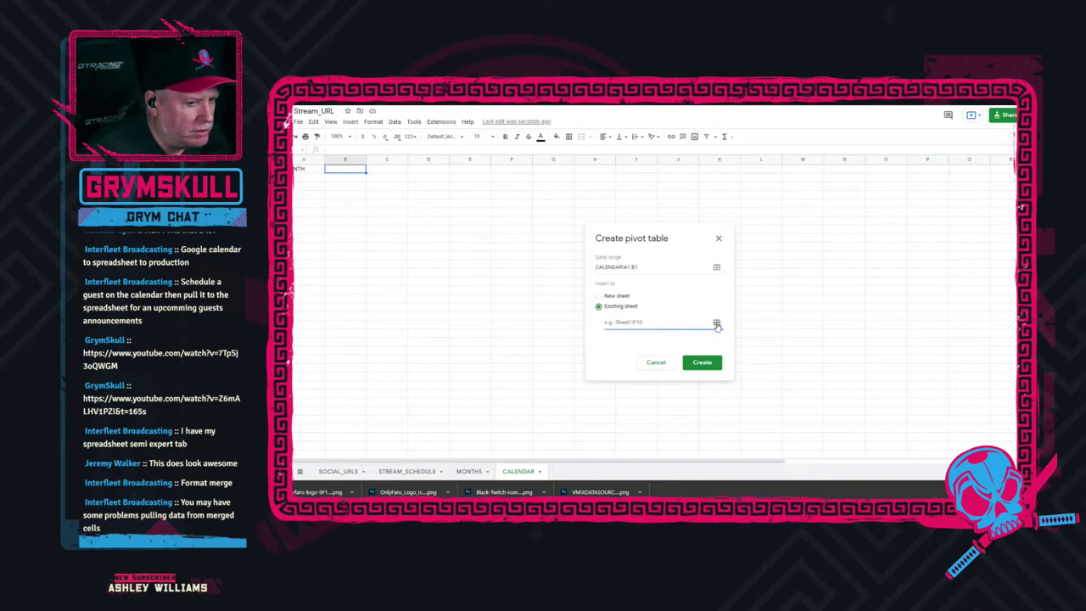
{"action": "left_click", "coordinate": [716, 322]}
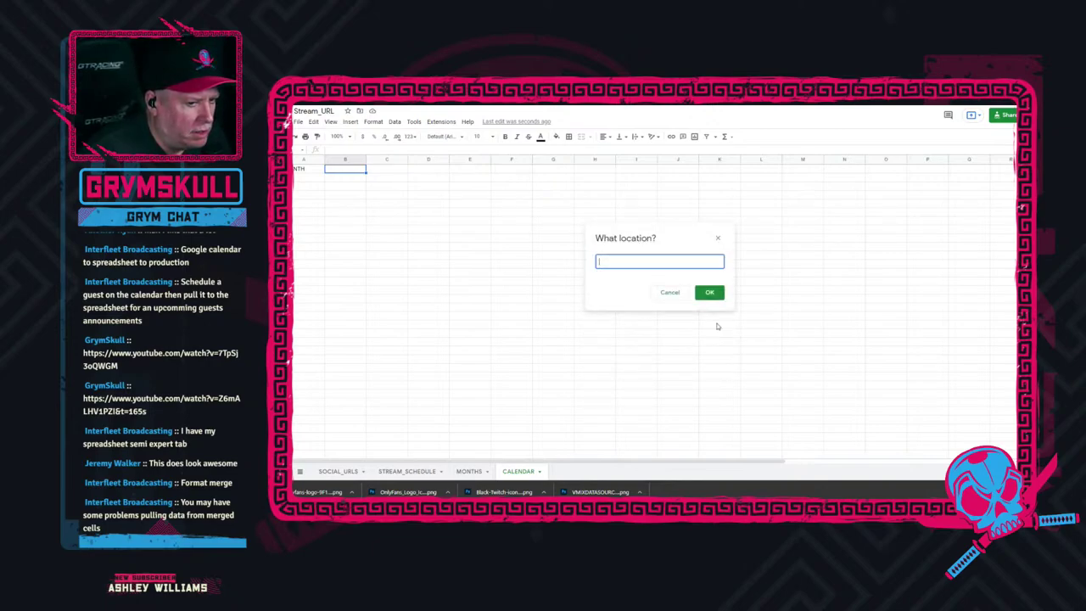
{"action": "left_click", "coordinate": [668, 293]}
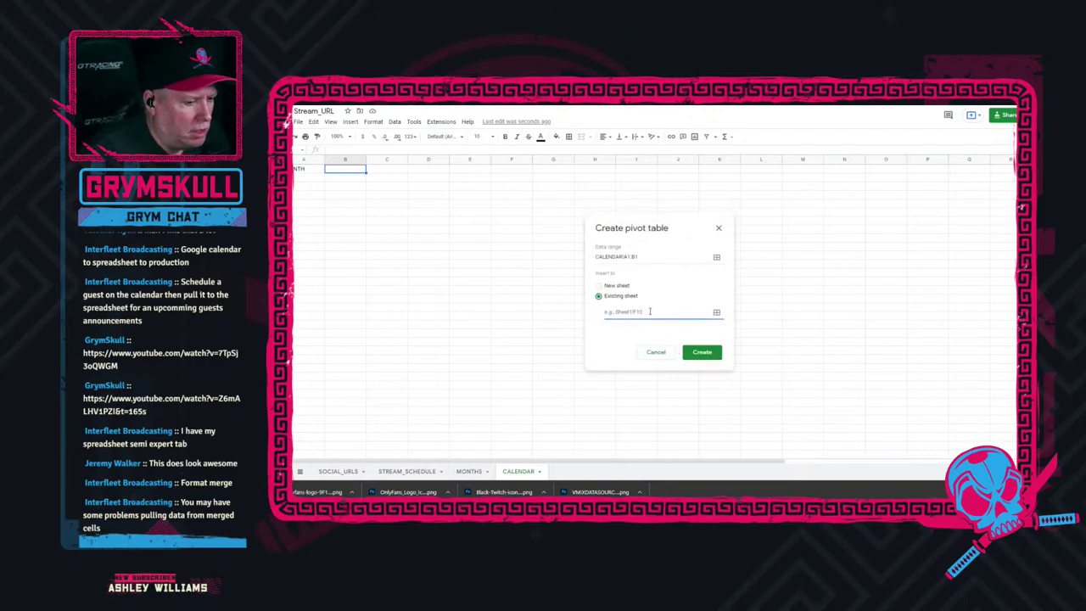
{"action": "type", "text": "MONTHS"}
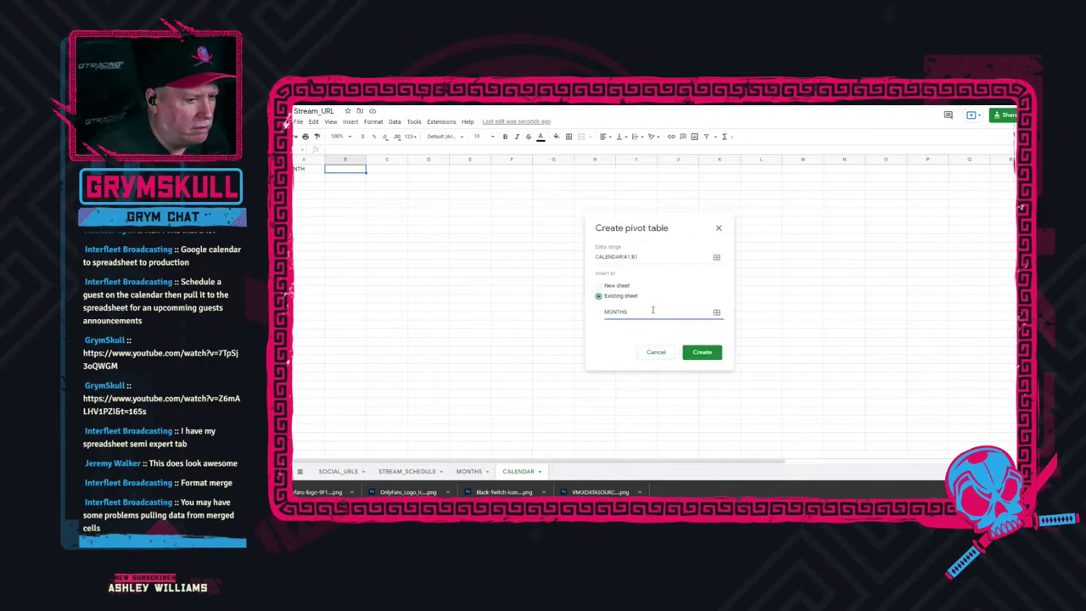
{"action": "left_click", "coordinate": [702, 351]}
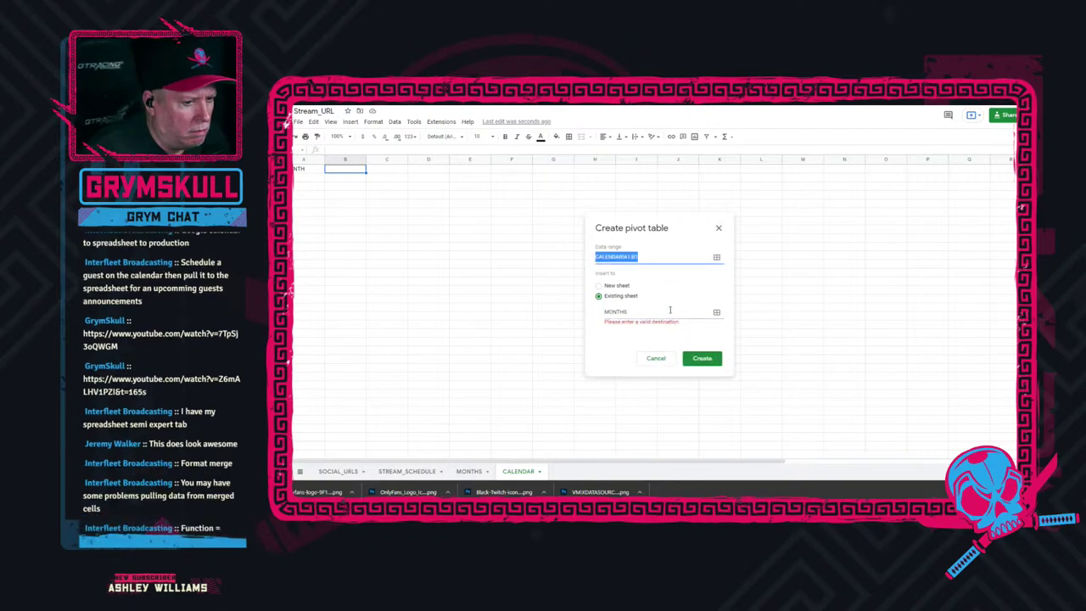
Retry the pivot table with the spreadsheet's name prefixed to the MONTHS destination, and dismiss the dialog.
{"action": "left_click", "coordinate": [672, 311]}
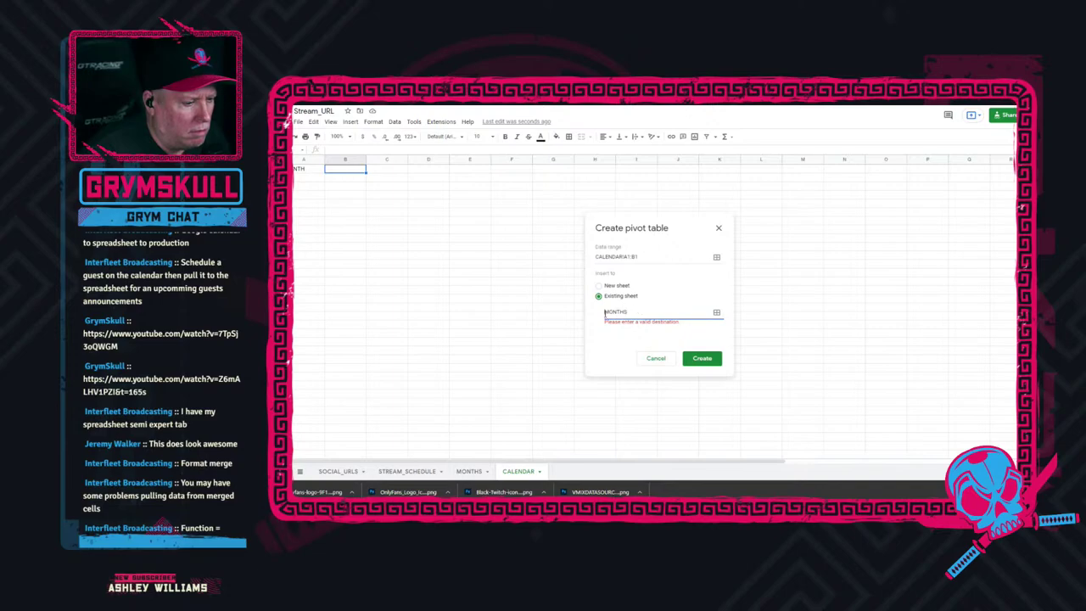
{"action": "type", "text": "'"}
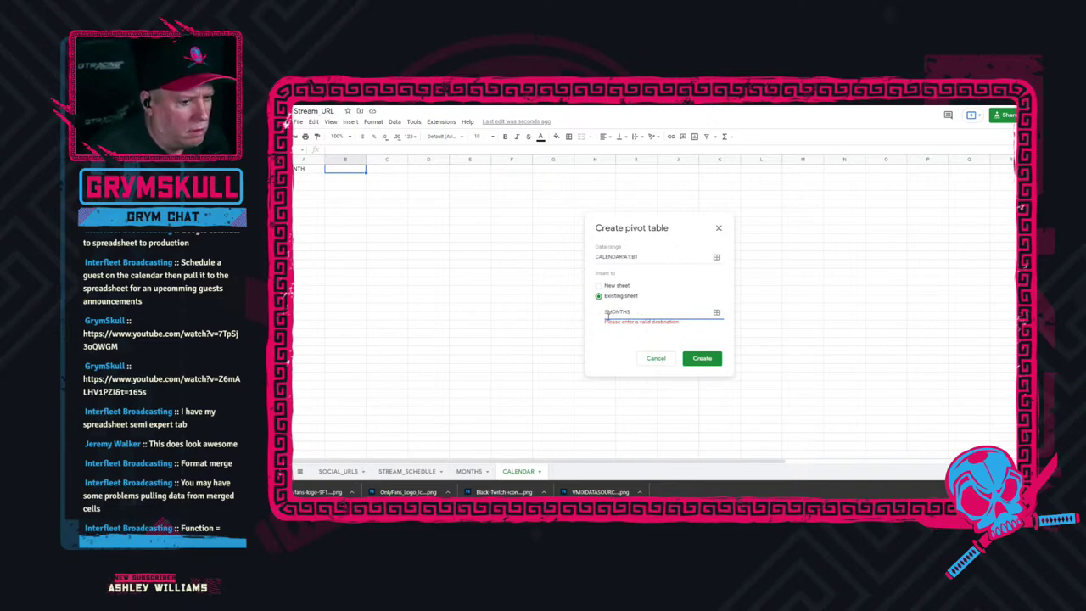
{"action": "type", "text": "Stream"}
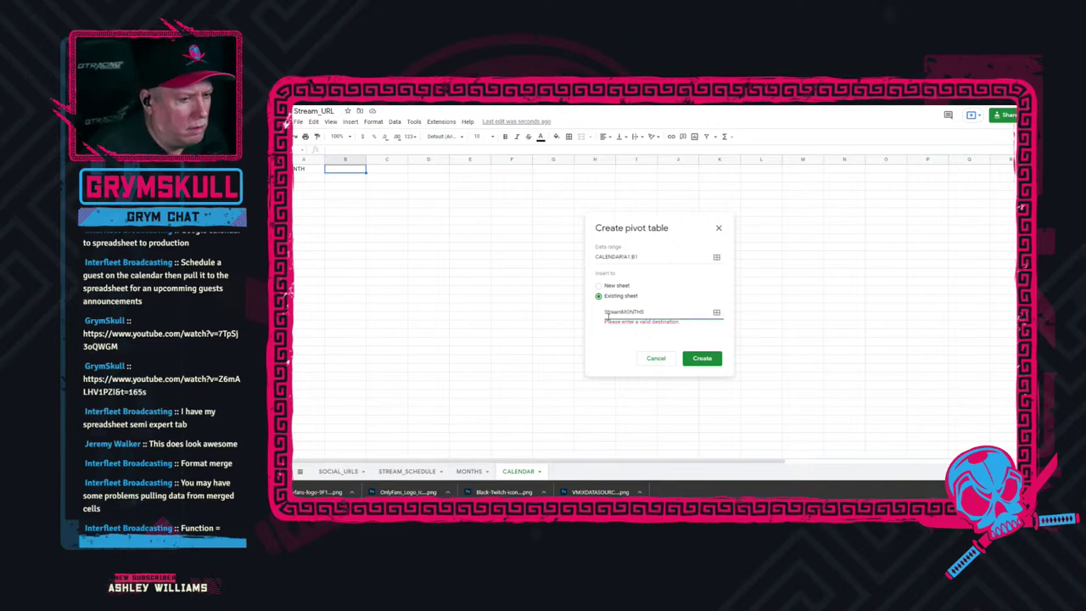
{"action": "type", "text": "_URL"}
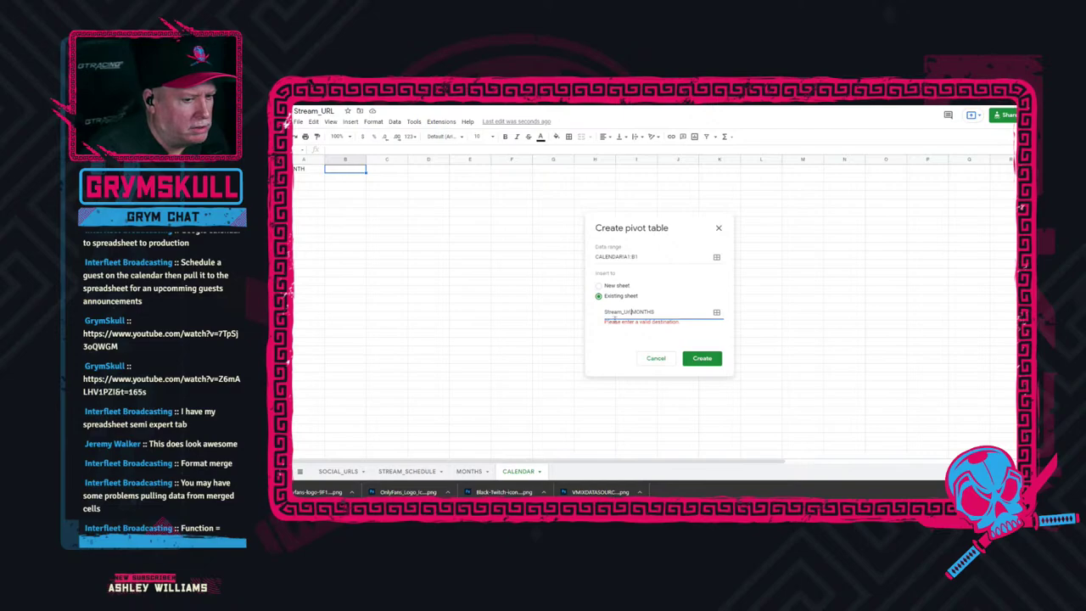
{"action": "left_click", "coordinate": [701, 358]}
{"action": "left_click", "coordinate": [679, 311]}
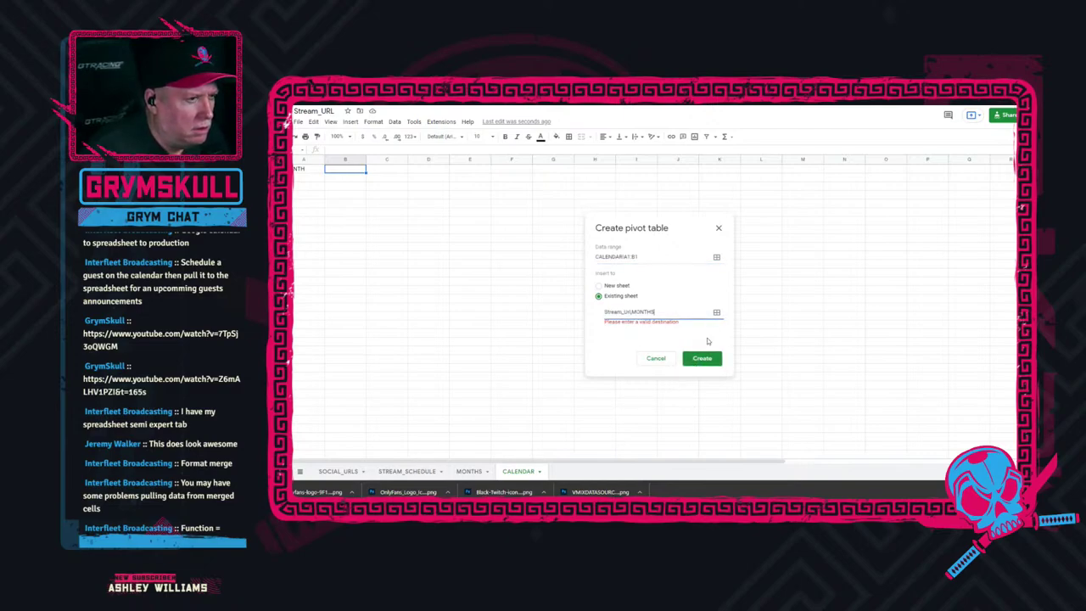
{"action": "left_click", "coordinate": [660, 360]}
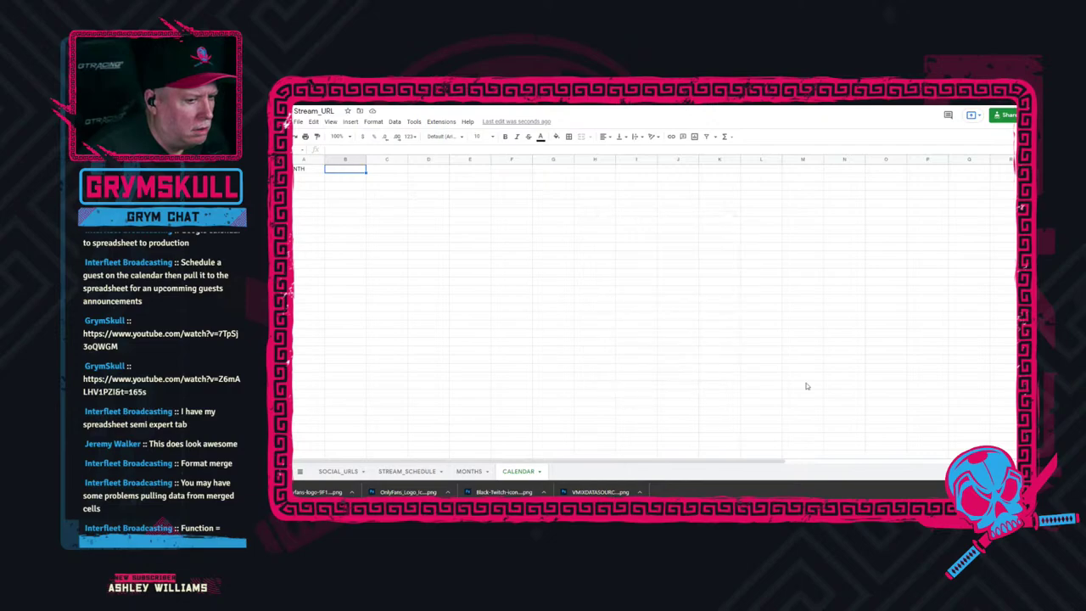
Jump to the MONTHS sheet from the list of sheet ranges and return to CALENDAR the same way.
{"action": "left_click", "coordinate": [316, 152]}
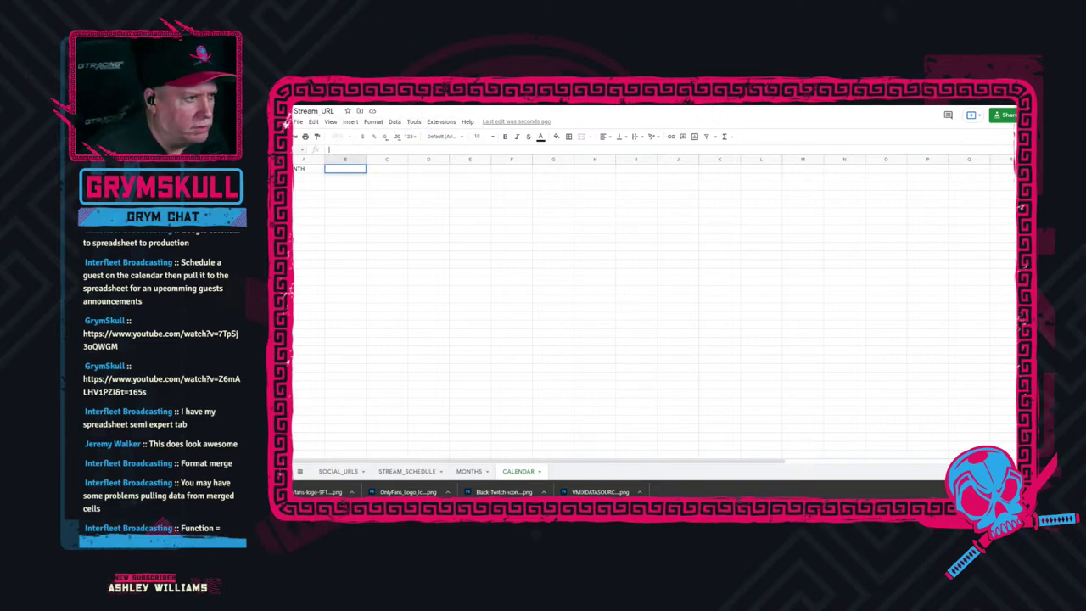
{"action": "left_click", "coordinate": [302, 153]}
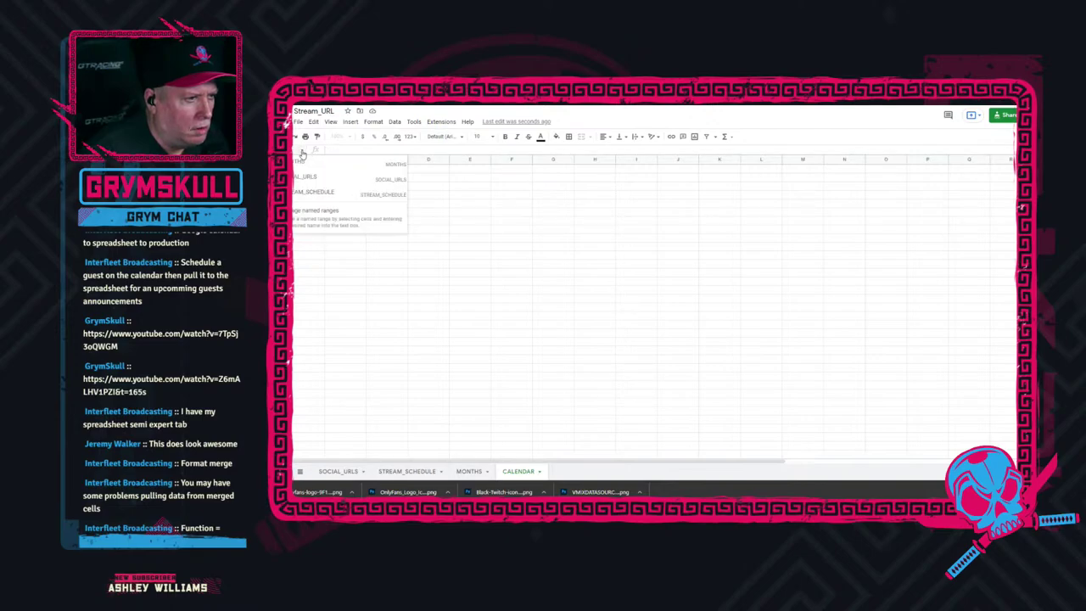
{"action": "left_click", "coordinate": [302, 163]}
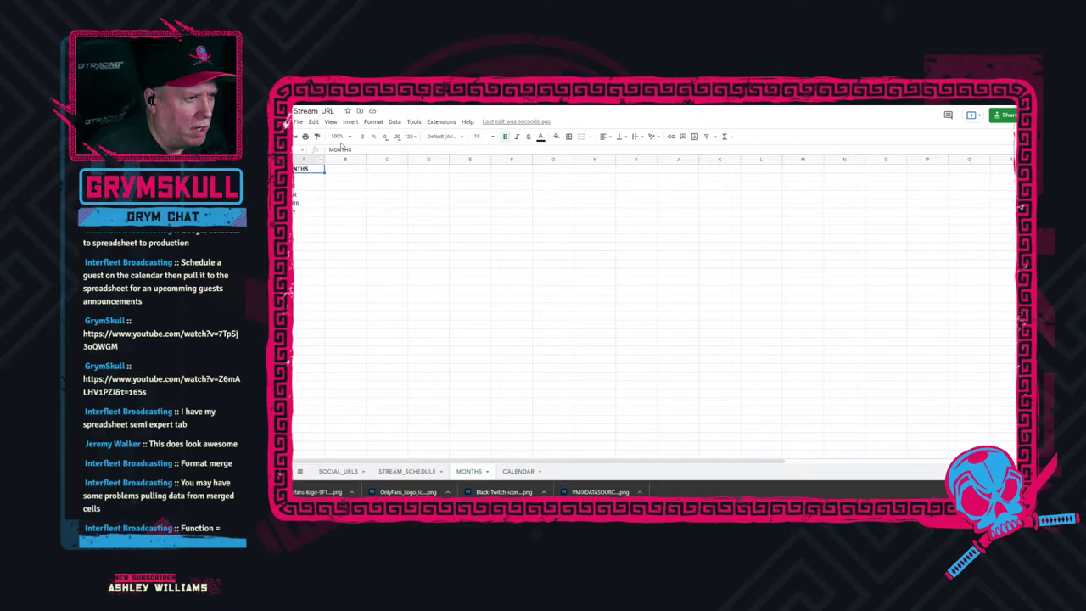
{"action": "left_click", "coordinate": [304, 151]}
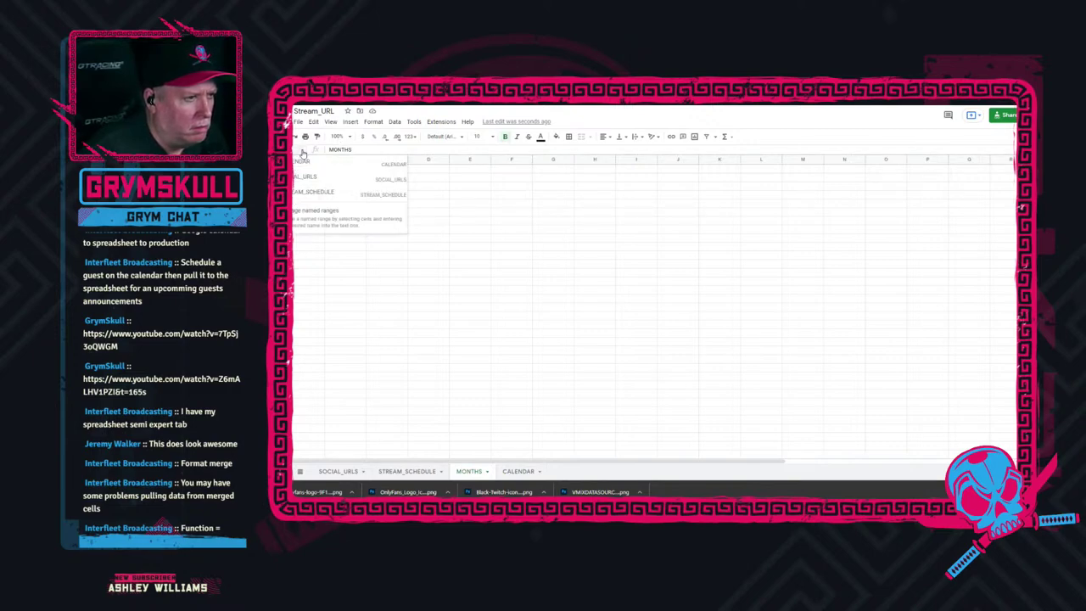
{"action": "left_click", "coordinate": [304, 163]}
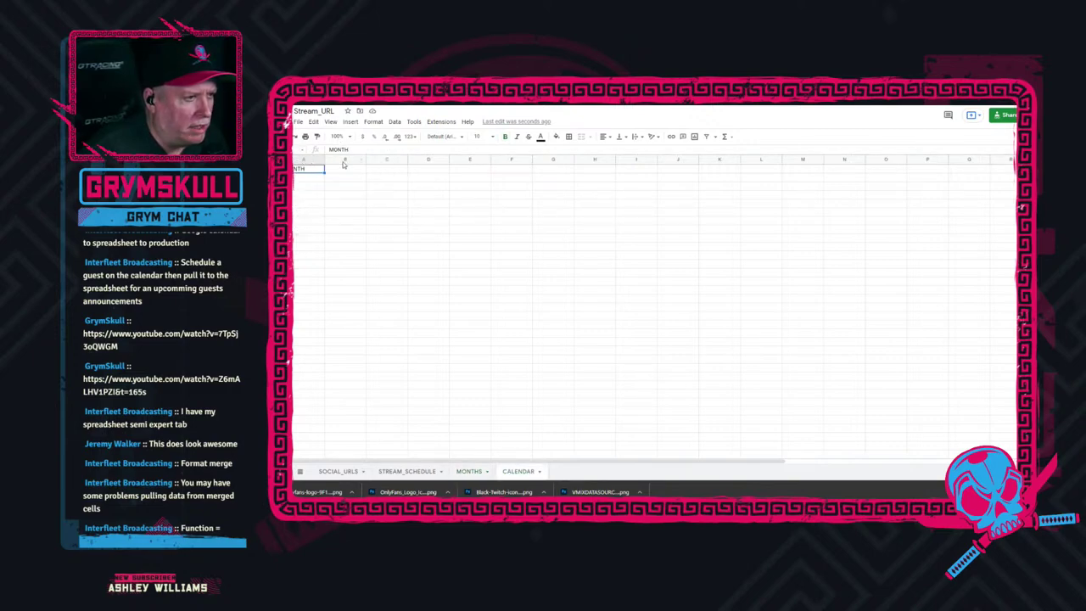
Enter the text "Function =" in cell B1, beside the MONTH heading.
{"action": "left_click", "coordinate": [351, 148]}
{"action": "key", "text": "Tab"}
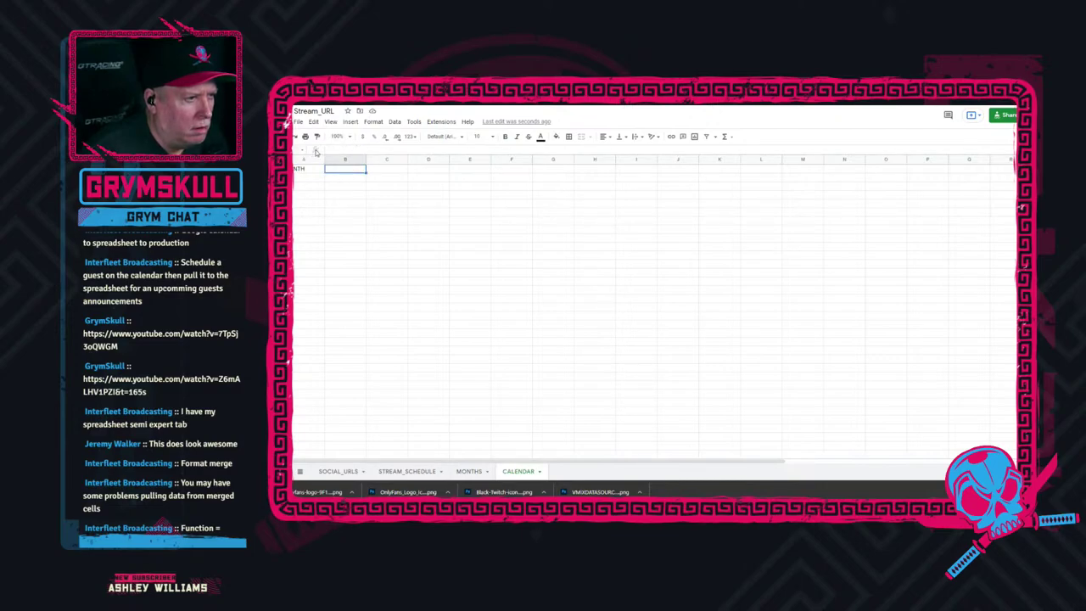
{"action": "left_click", "coordinate": [340, 148]}
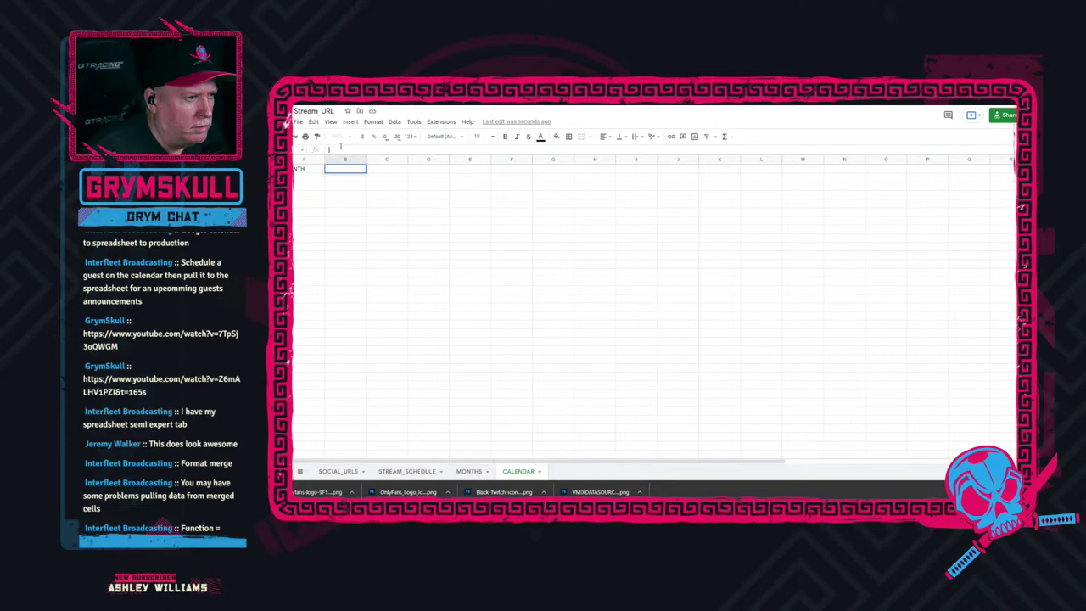
{"action": "type", "text": "Function ="}
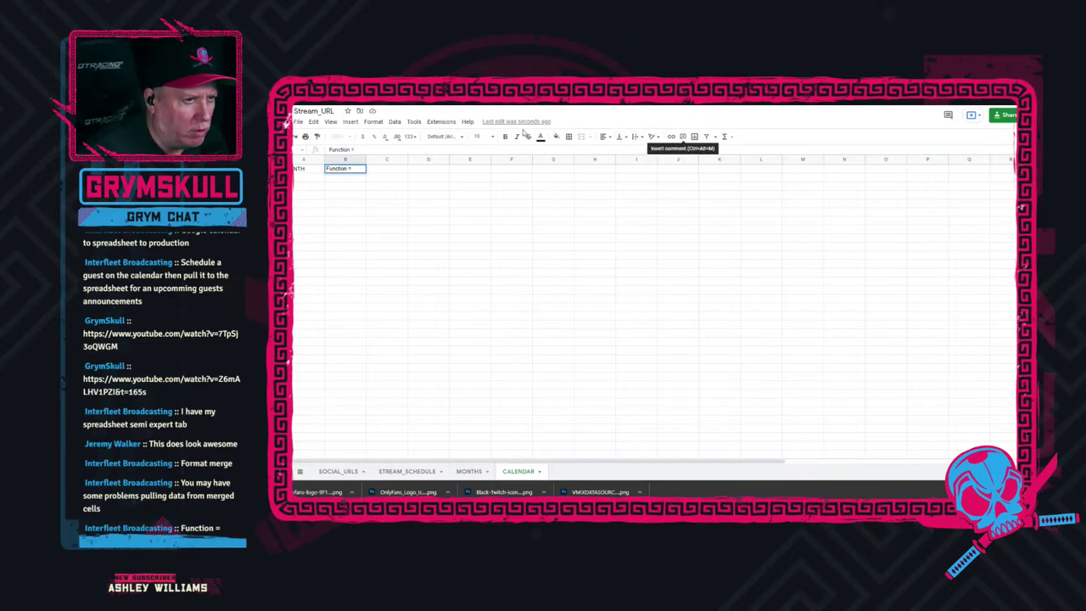
{"action": "left_click", "coordinate": [395, 123]}
{"action": "mouse_move", "coordinate": [427, 140]}
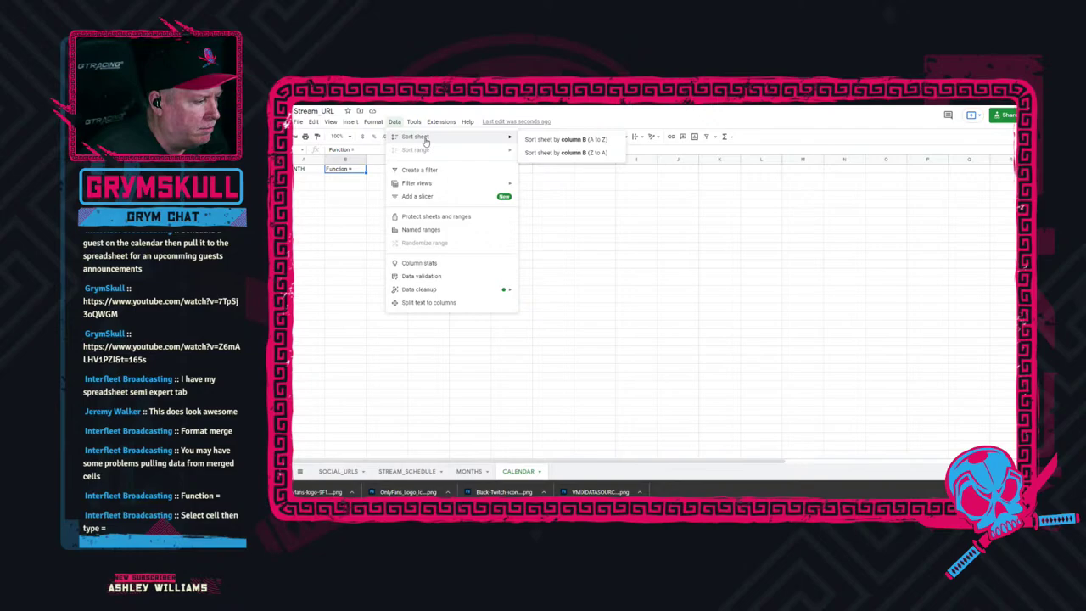
Try to start a formula with = in place of the text in B1, and clear the cell.
{"action": "left_click", "coordinate": [339, 150]}
{"action": "triple_click", "coordinate": [339, 149]}
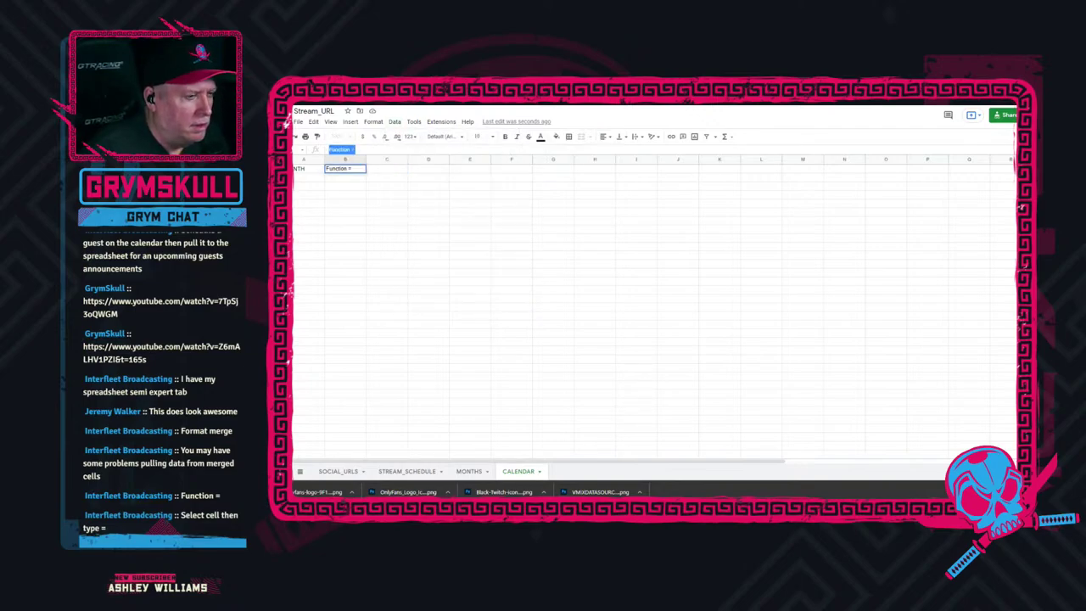
{"action": "type", "text": "="}
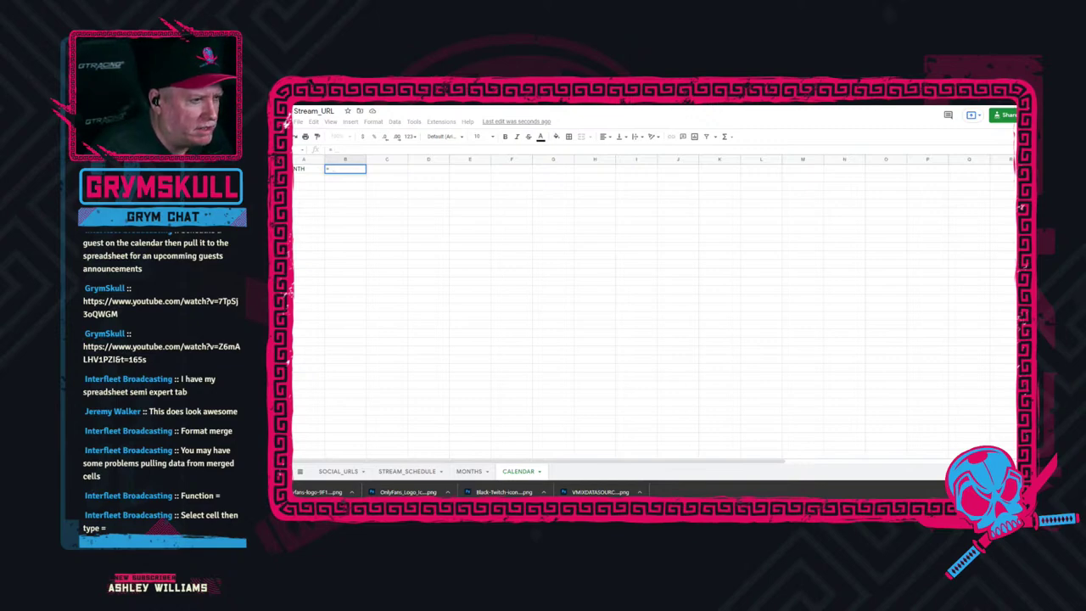
{"action": "type", "text": "M"}
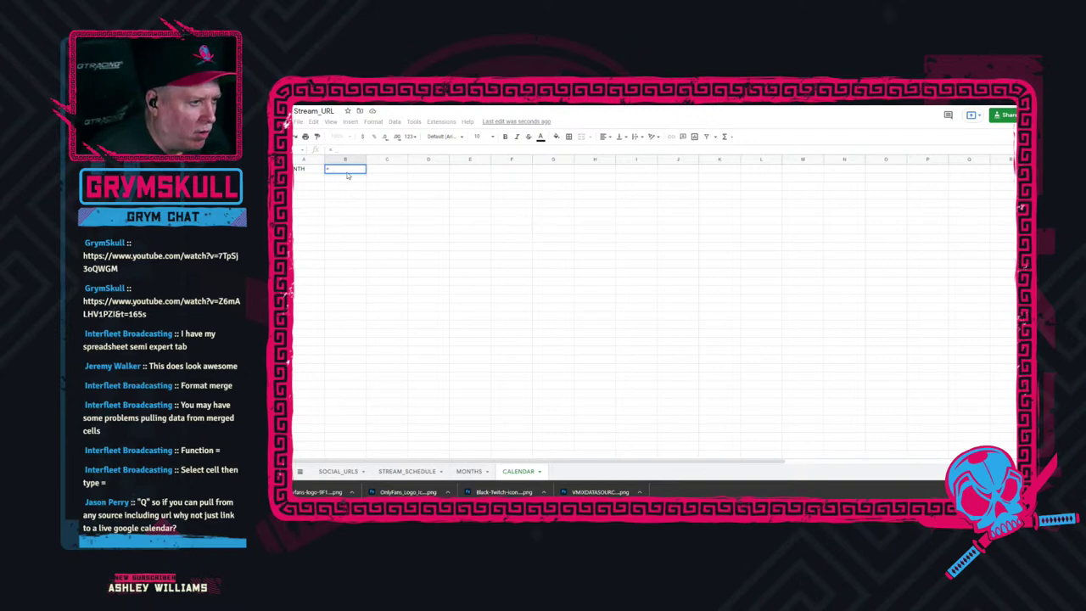
{"action": "left_click", "coordinate": [358, 204]}
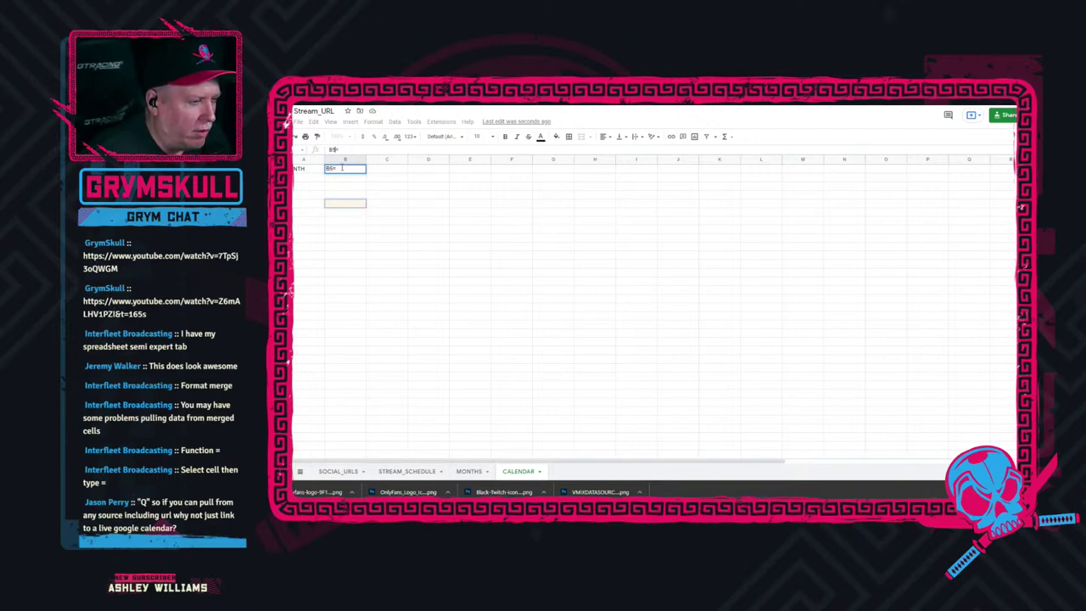
{"action": "key", "text": "BackSpace"}
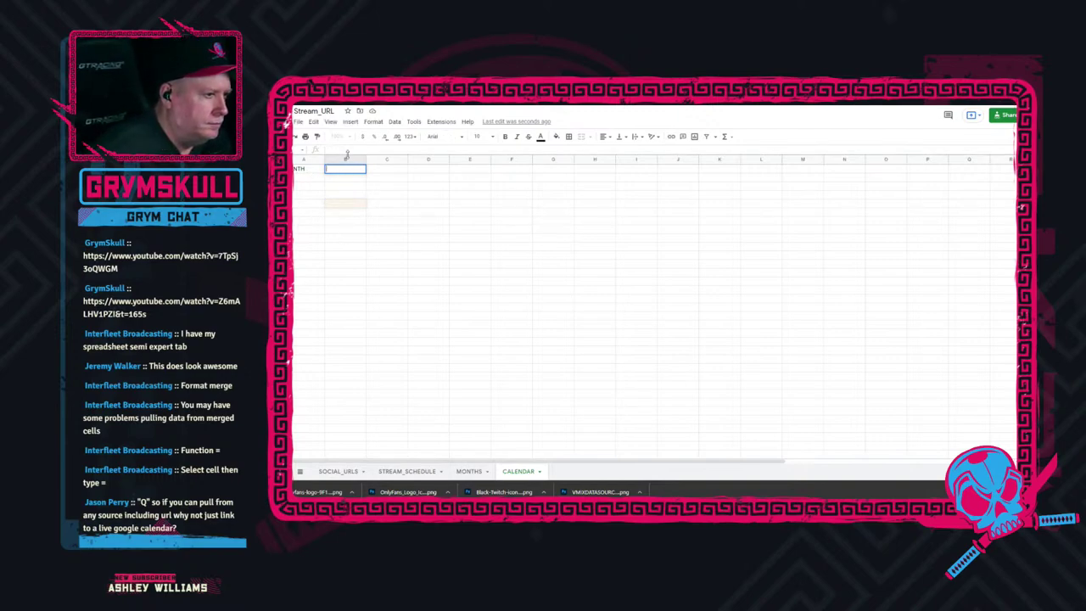
{"action": "left_click", "coordinate": [370, 232]}
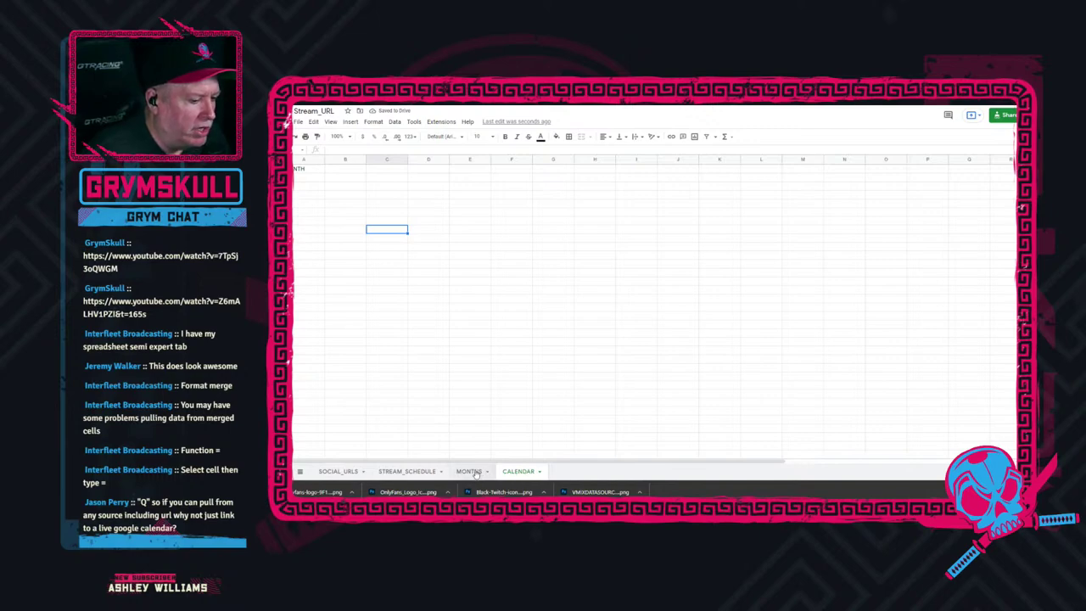
{"action": "left_click", "coordinate": [352, 172]}
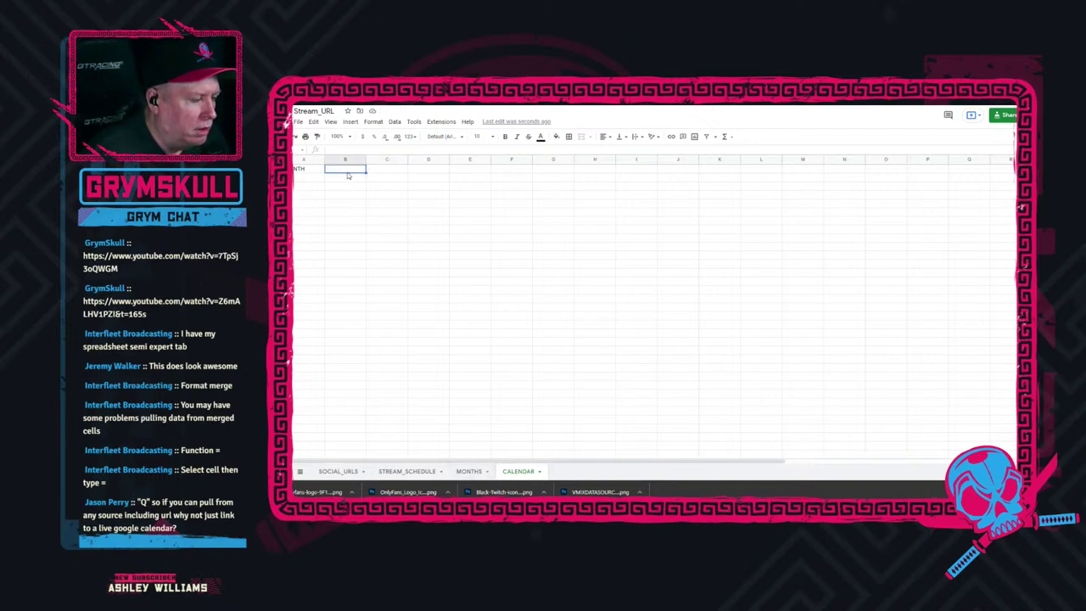
{"action": "left_click", "coordinate": [298, 172]}
{"action": "left_click", "coordinate": [337, 173]}
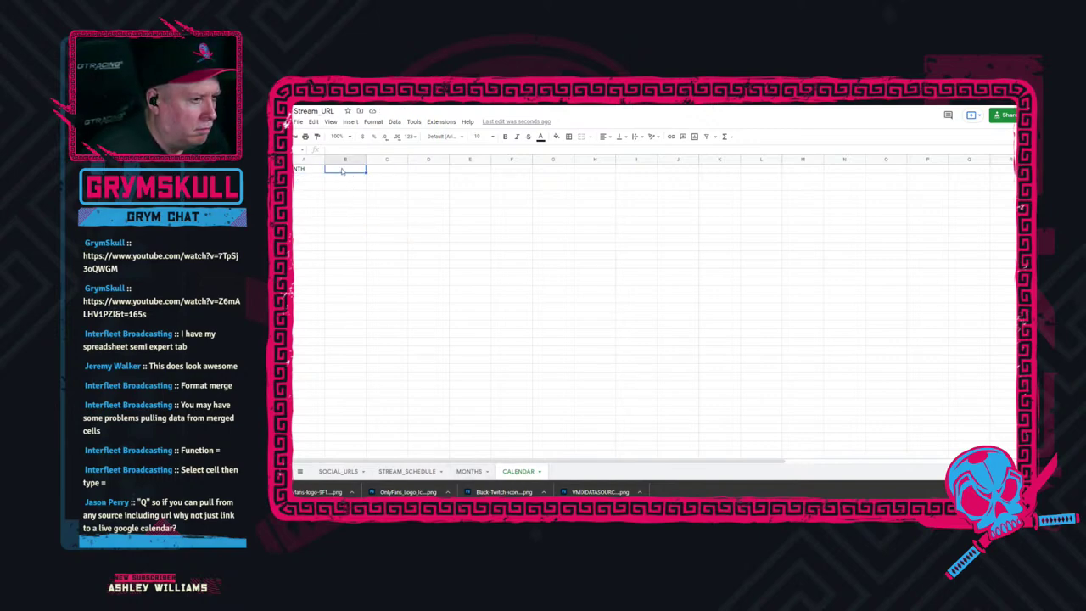
{"action": "left_click", "coordinate": [314, 178]}
{"action": "left_click", "coordinate": [337, 172]}
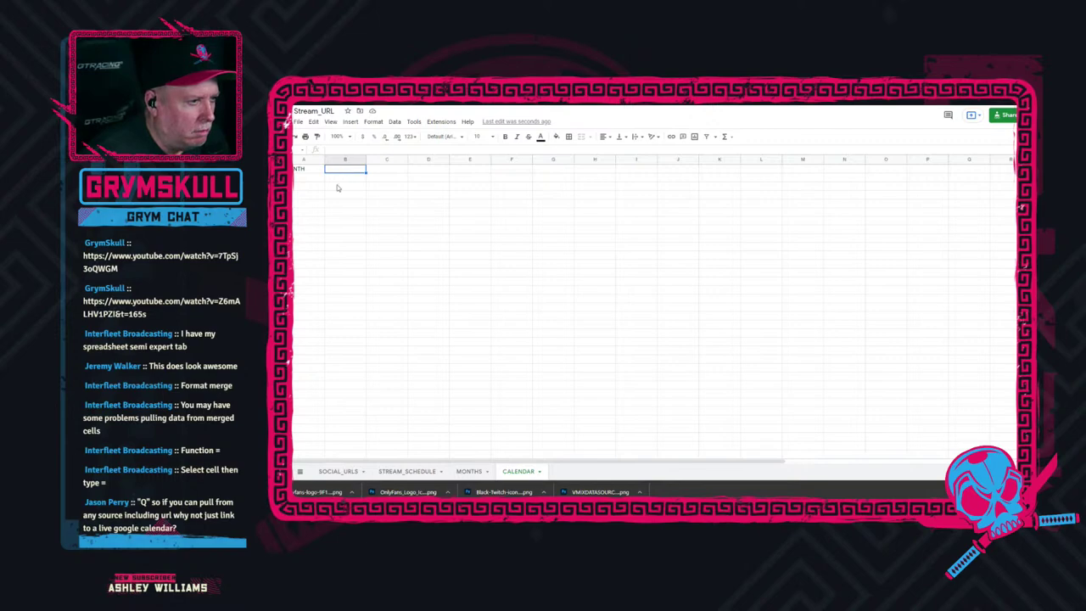
Number the rows under the MONTH heading in column A with 1, 2 and 3.
{"action": "left_click", "coordinate": [312, 179]}
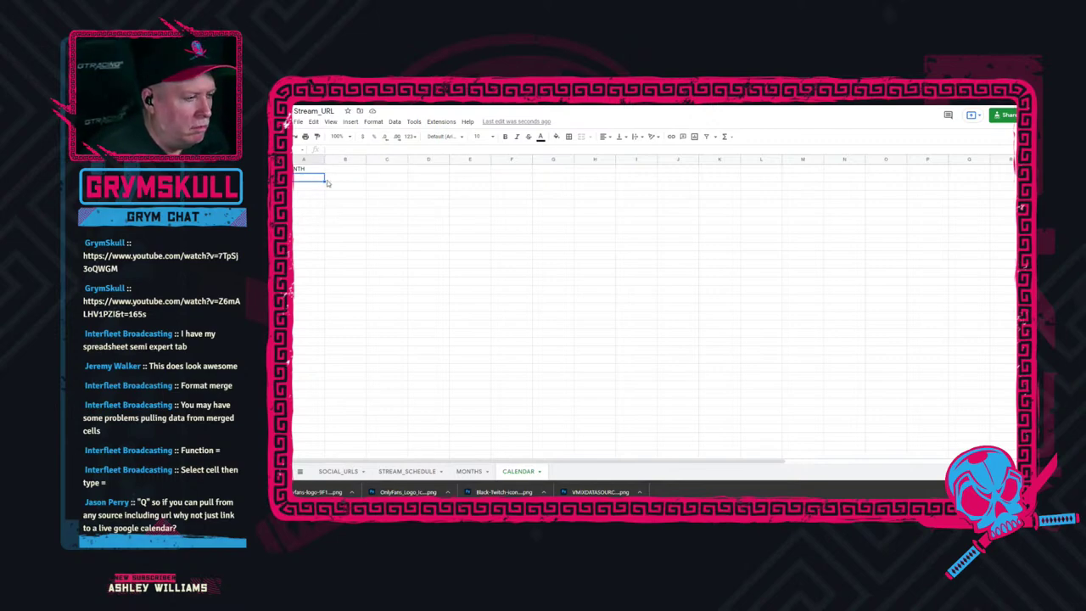
{"action": "type", "text": "1"}
{"action": "key", "text": "Return"}
{"action": "type", "text": "2"}
{"action": "key", "text": "Return"}
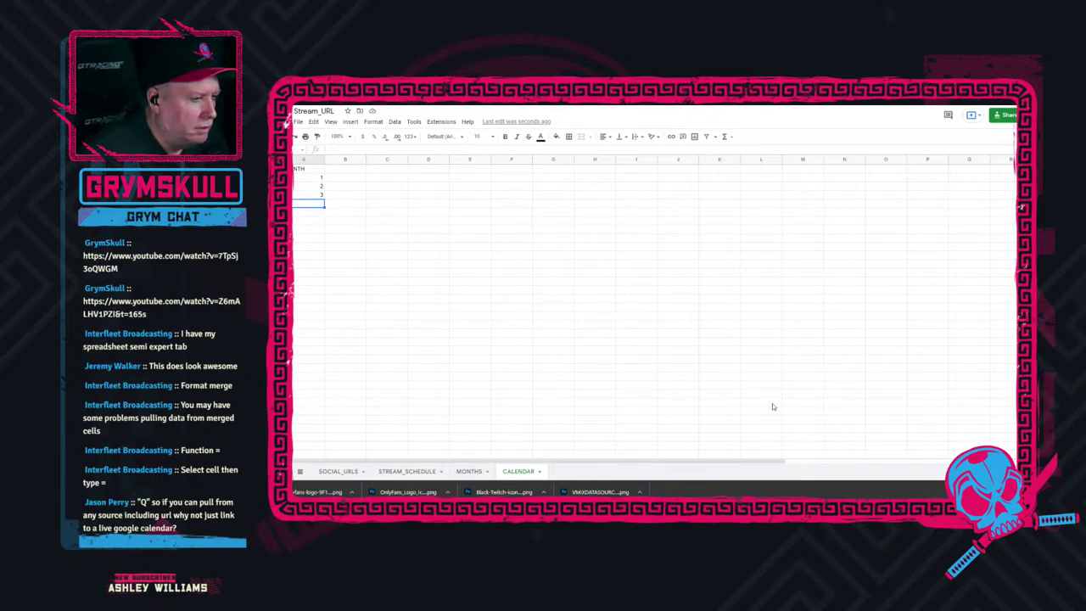
{"action": "left_click", "coordinate": [300, 178]}
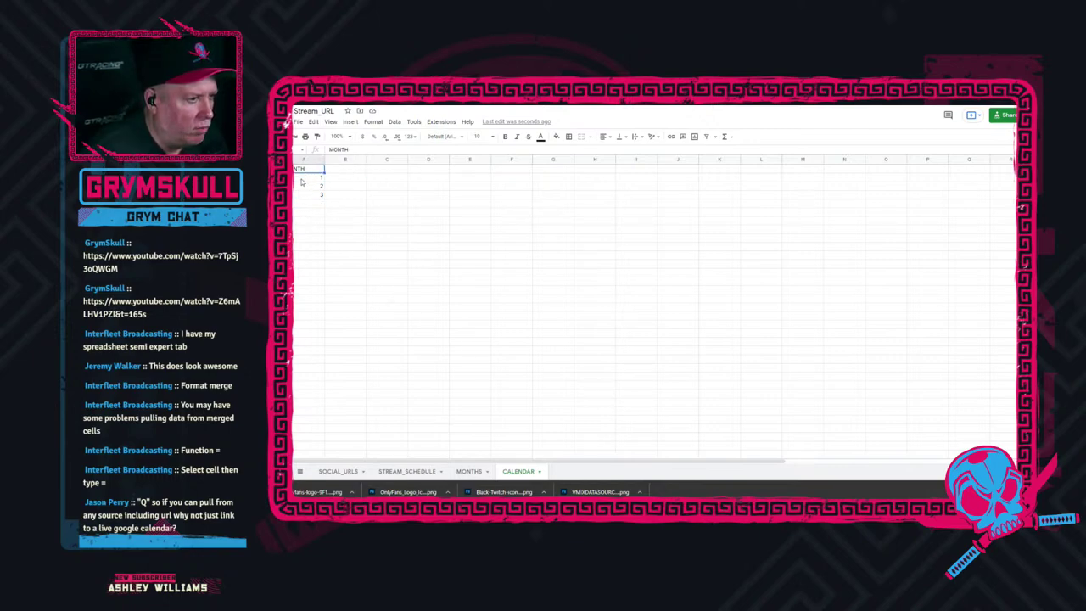
{"action": "left_click", "coordinate": [302, 171]}
{"action": "left_click", "coordinate": [304, 176]}
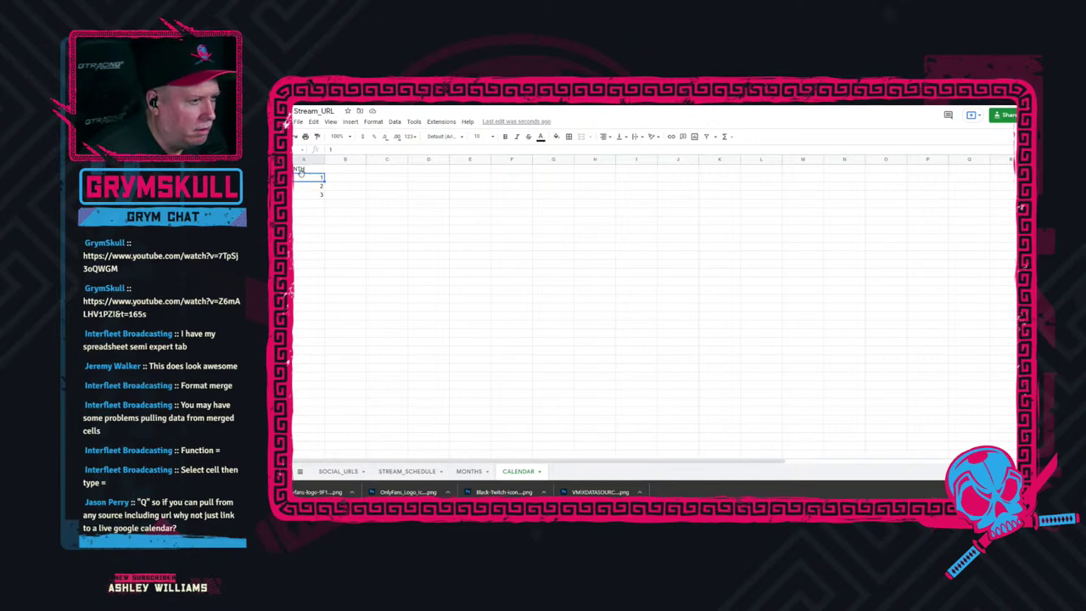
{"action": "left_click", "coordinate": [306, 170]}
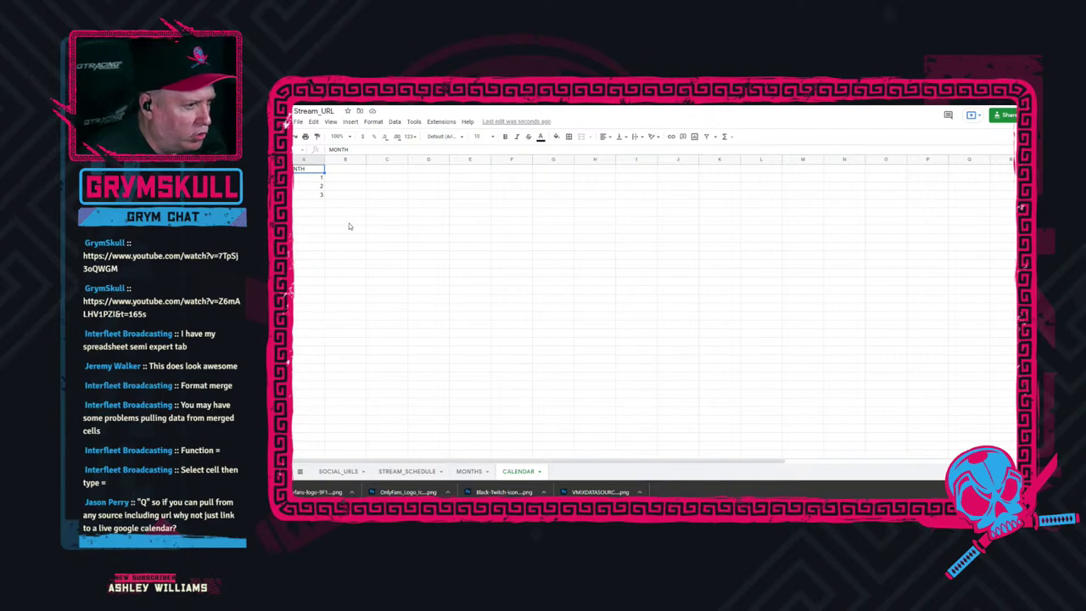
{"action": "left_click", "coordinate": [359, 180]}
{"action": "left_click", "coordinate": [294, 214]}
{"action": "left_click", "coordinate": [374, 215]}
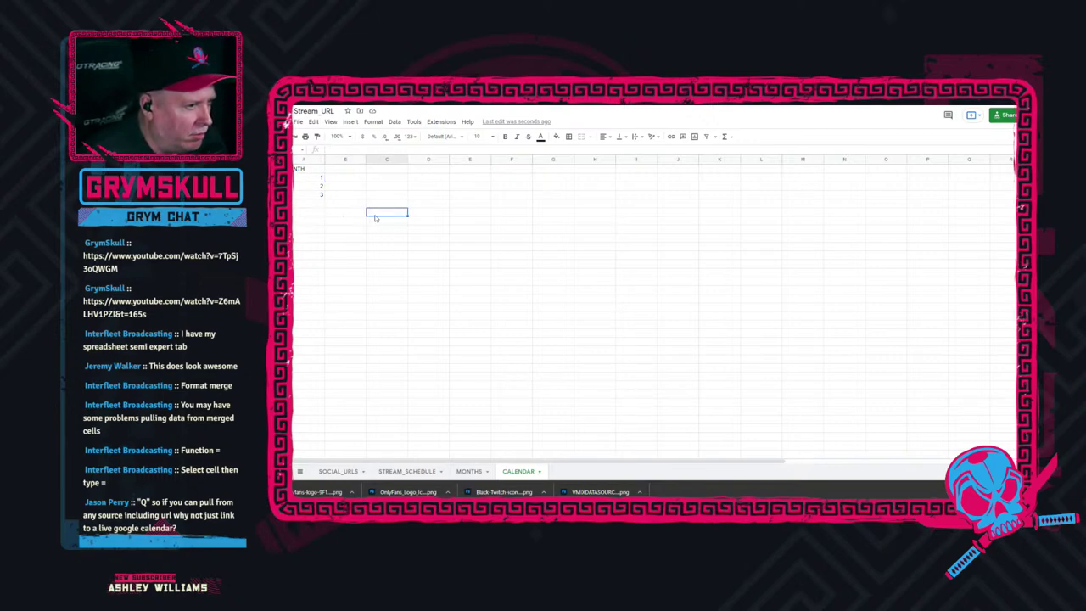
{"action": "left_click", "coordinate": [427, 216]}
{"action": "left_click", "coordinate": [470, 213]}
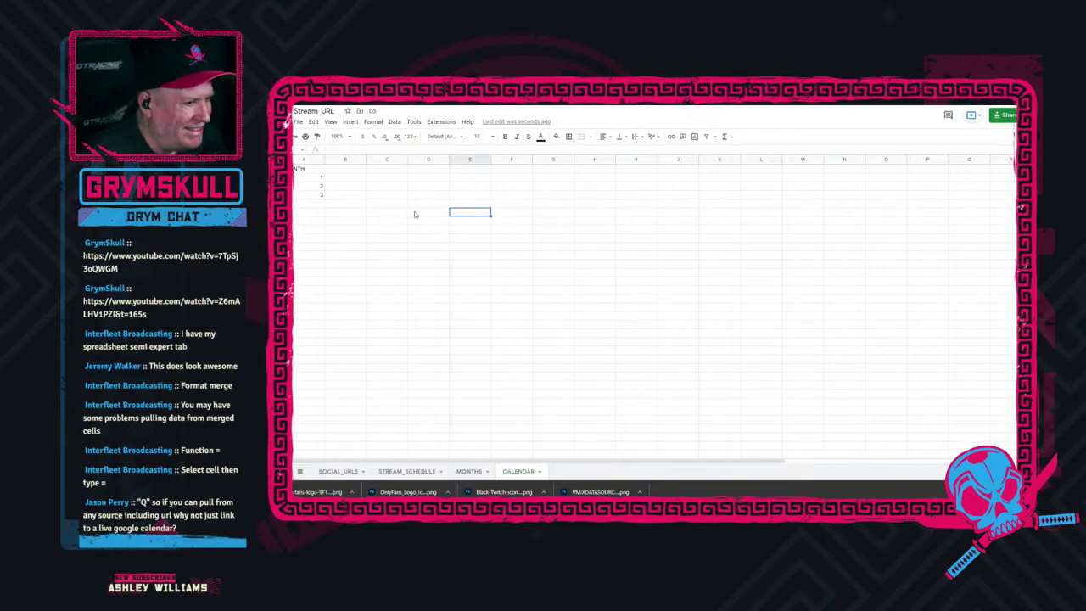
Widen column B to about twice its width and make row 3, the row numbered 2, about eight times taller.
{"action": "left_click", "coordinate": [346, 177]}
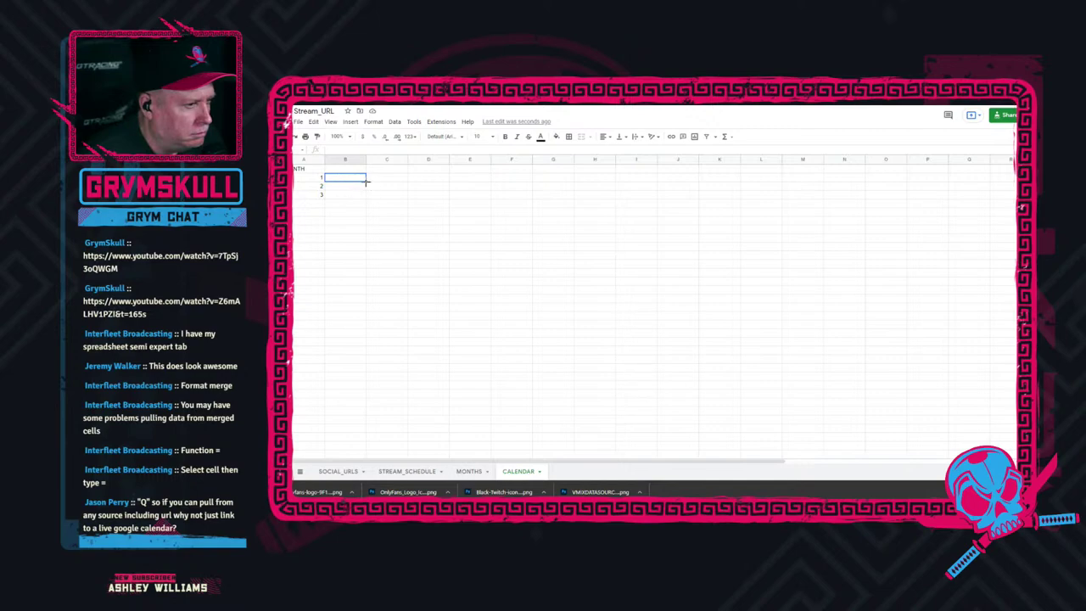
{"action": "left_click", "coordinate": [363, 187]}
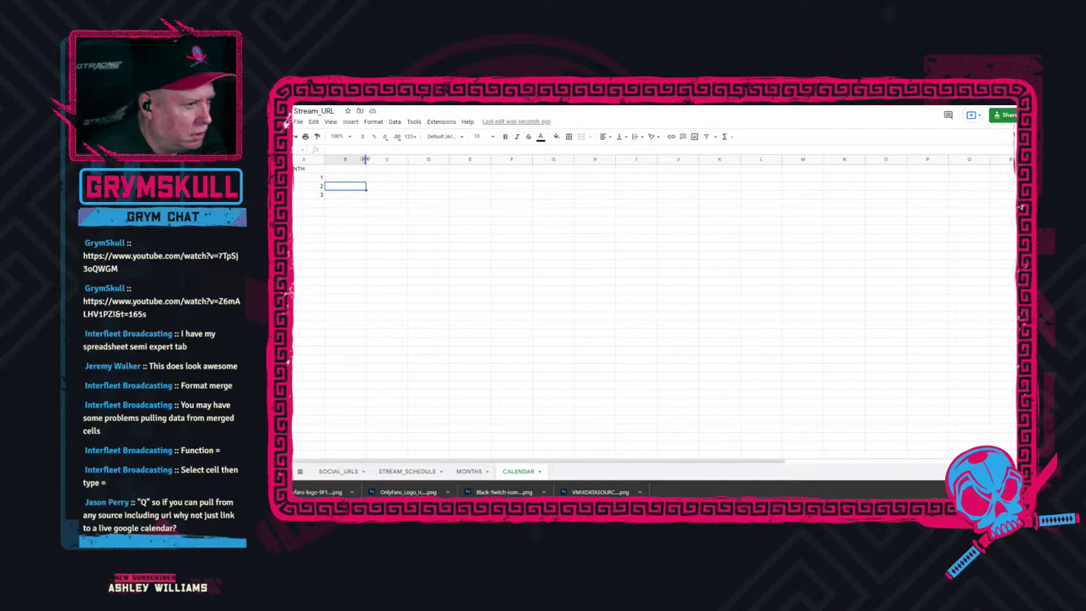
{"action": "left_click_drag", "start_coordinate": [364, 159], "coordinate": [408, 158]}
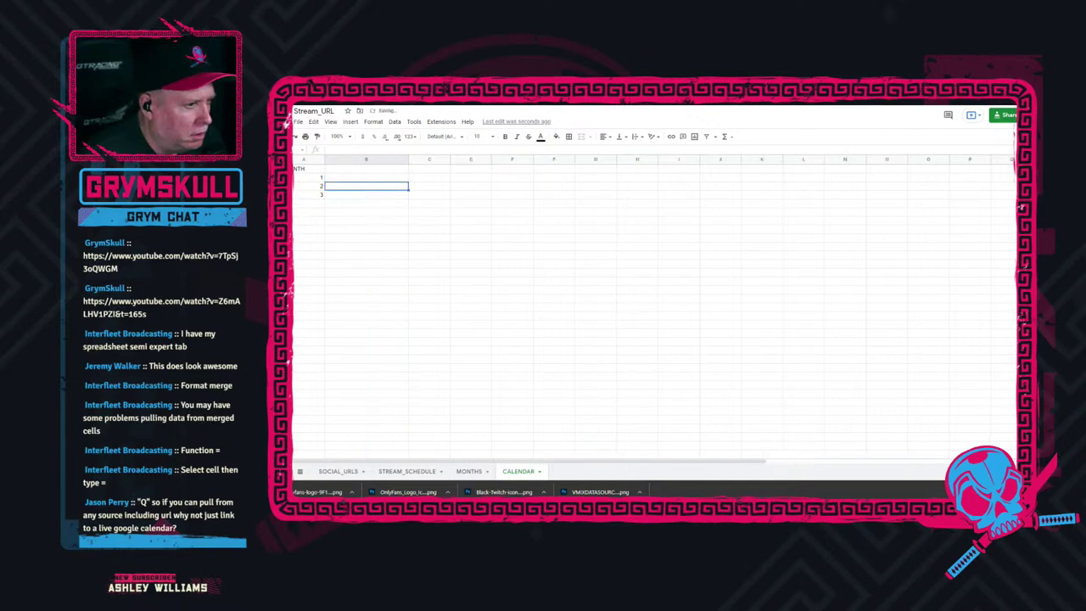
{"action": "left_click_drag", "start_coordinate": [321, 190], "coordinate": [321, 248]}
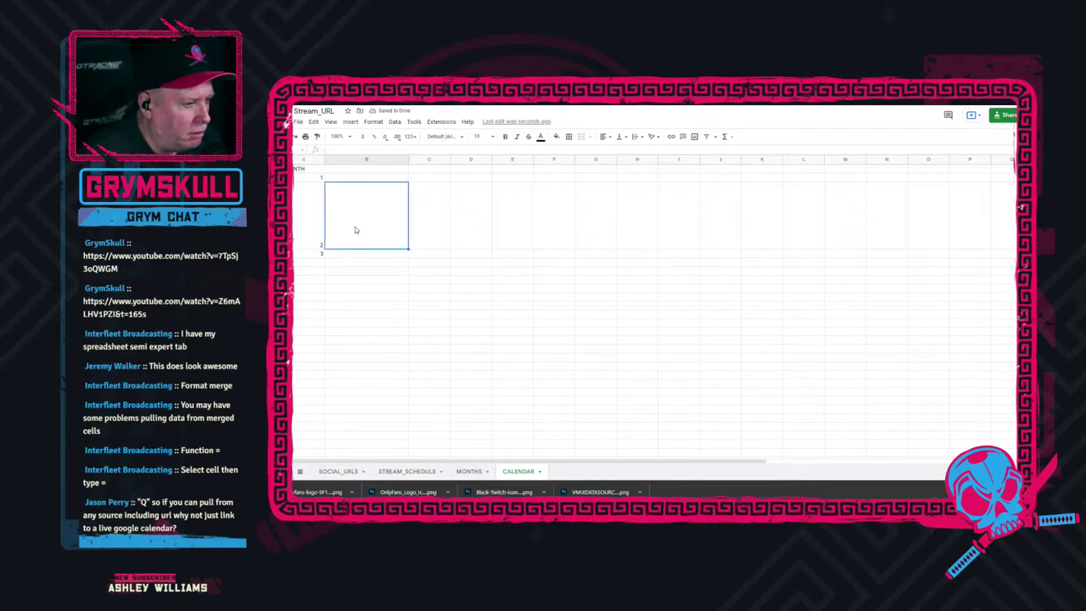
Enter "Edward James Olmos from BSG Fame" in the enlarged cell B3, beside number 2.
{"action": "double_click", "coordinate": [356, 230]}
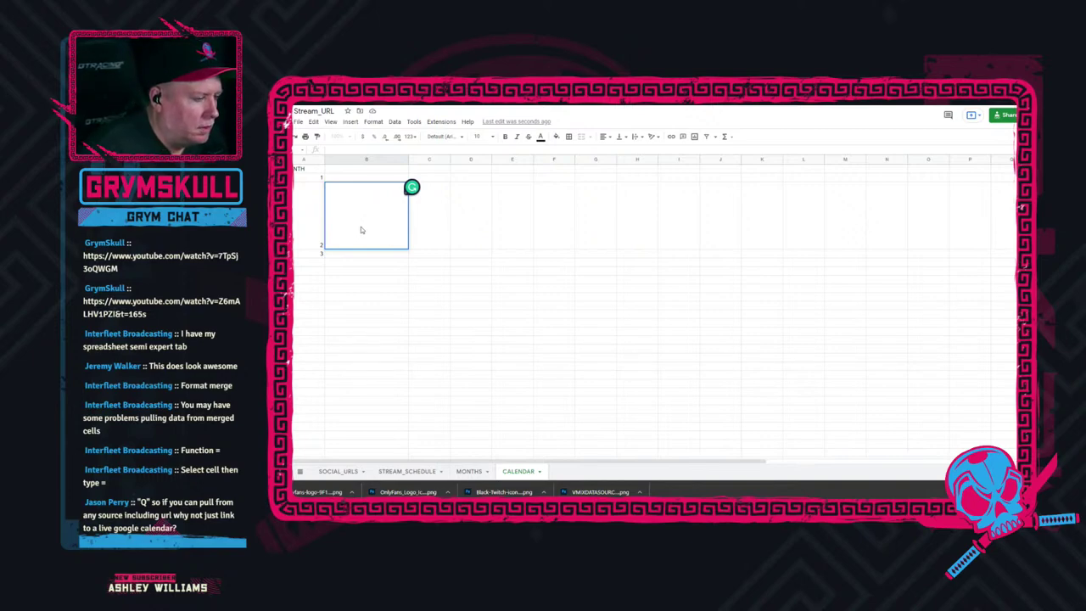
{"action": "left_click", "coordinate": [498, 260]}
{"action": "left_click", "coordinate": [376, 235]}
{"action": "type", "text": "Edward James Olmoso"}
{"action": "key", "text": "BackSpace"}
{"action": "key", "text": "BackSpace"}
{"action": "type", "text": "s"}
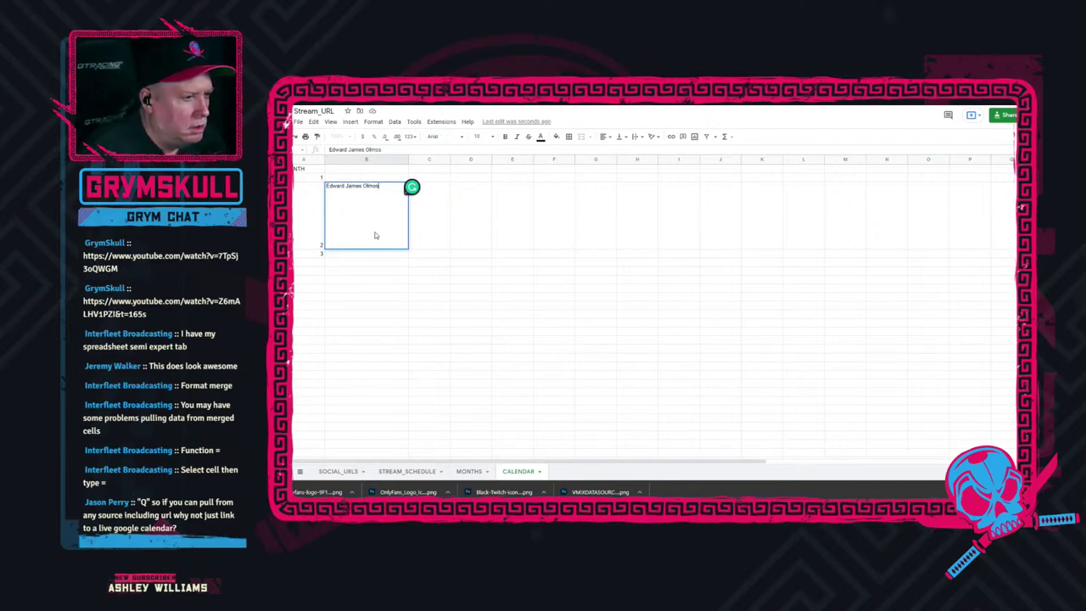
{"action": "type", "text": ","}
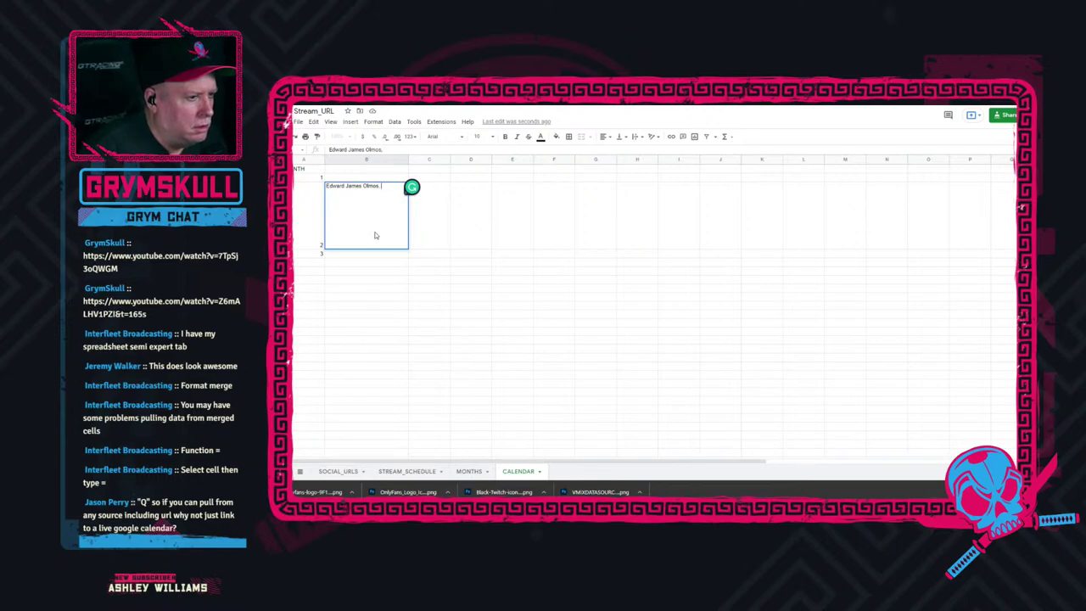
{"action": "type", "text": " Gufrom"}
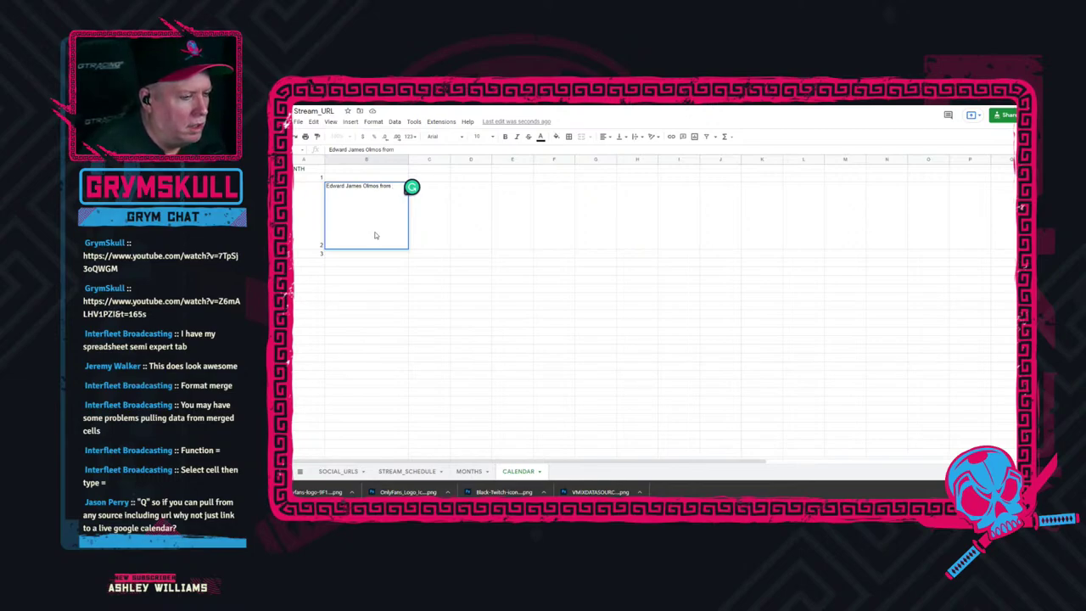
{"action": "type", "text": " BSG Fame"}
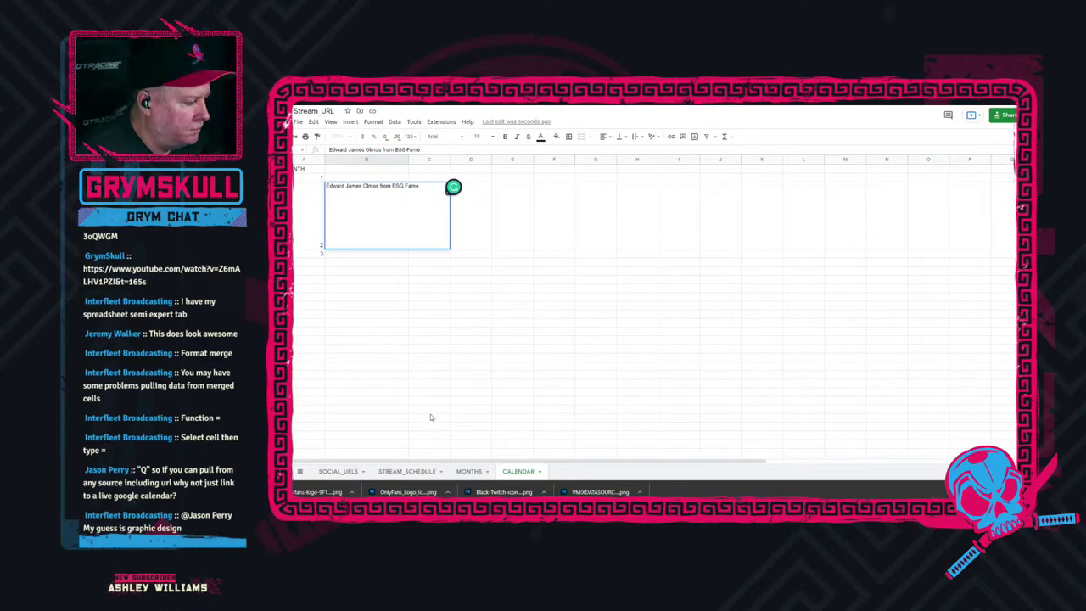
{"action": "left_click", "coordinate": [407, 314]}
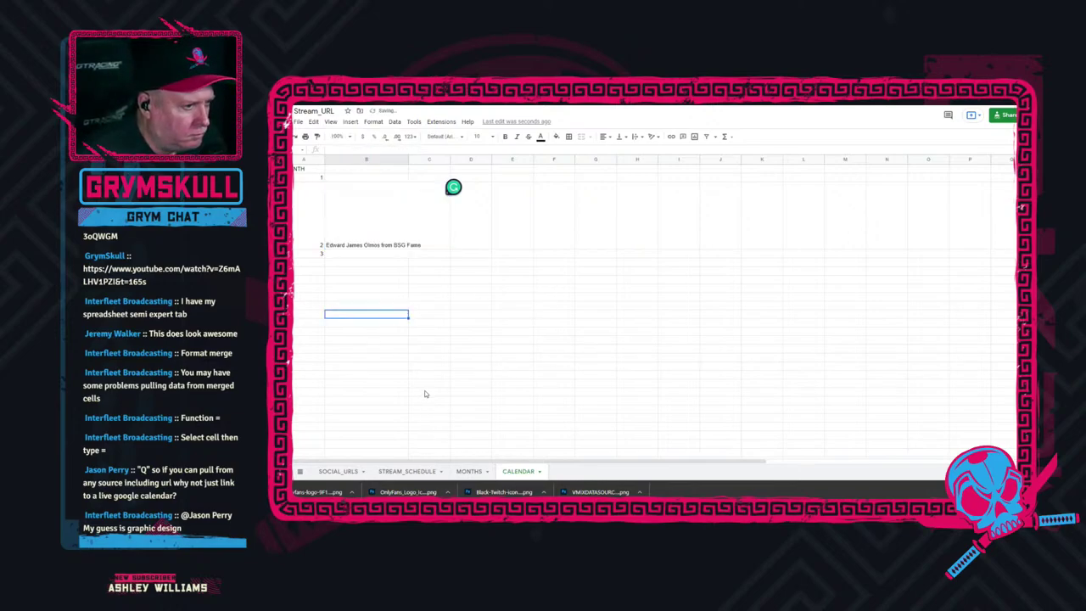
{"action": "left_click", "coordinate": [370, 244]}
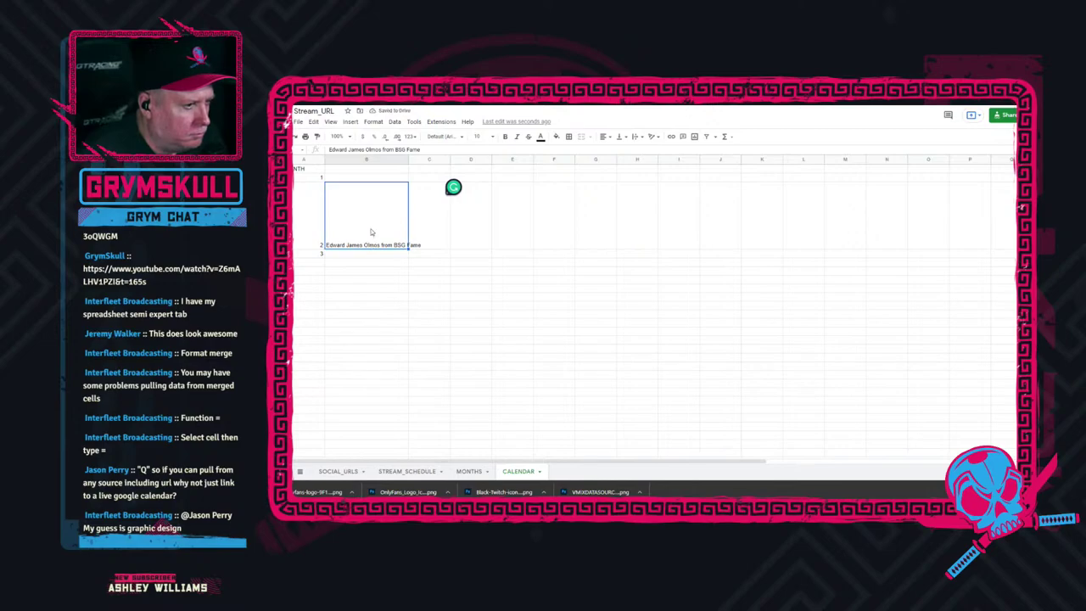
{"action": "right_click", "coordinate": [371, 244]}
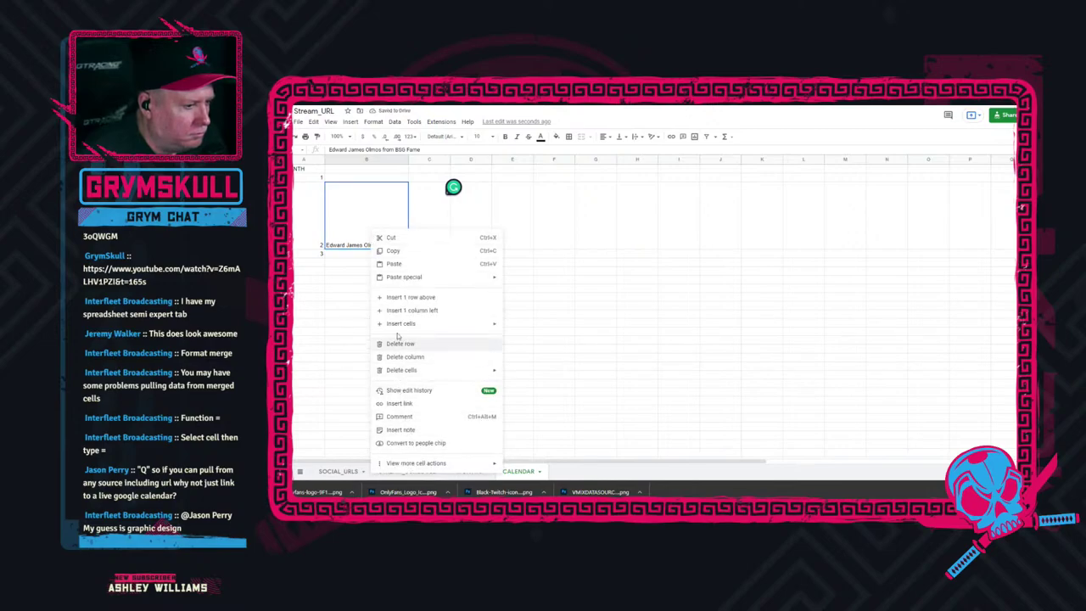
{"action": "mouse_move", "coordinate": [399, 465]}
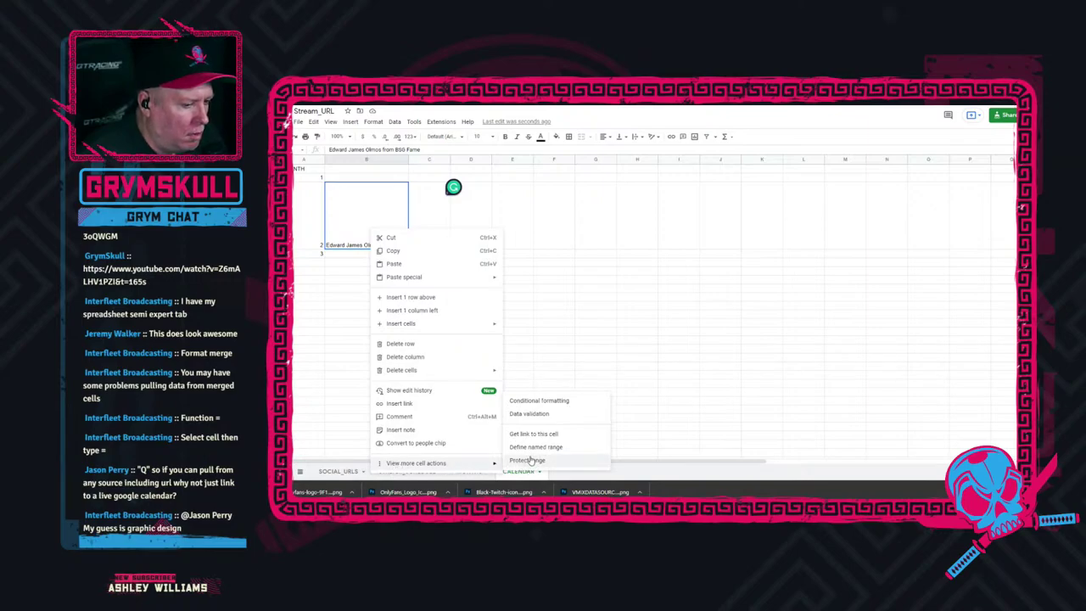
{"action": "left_click", "coordinate": [651, 125]}
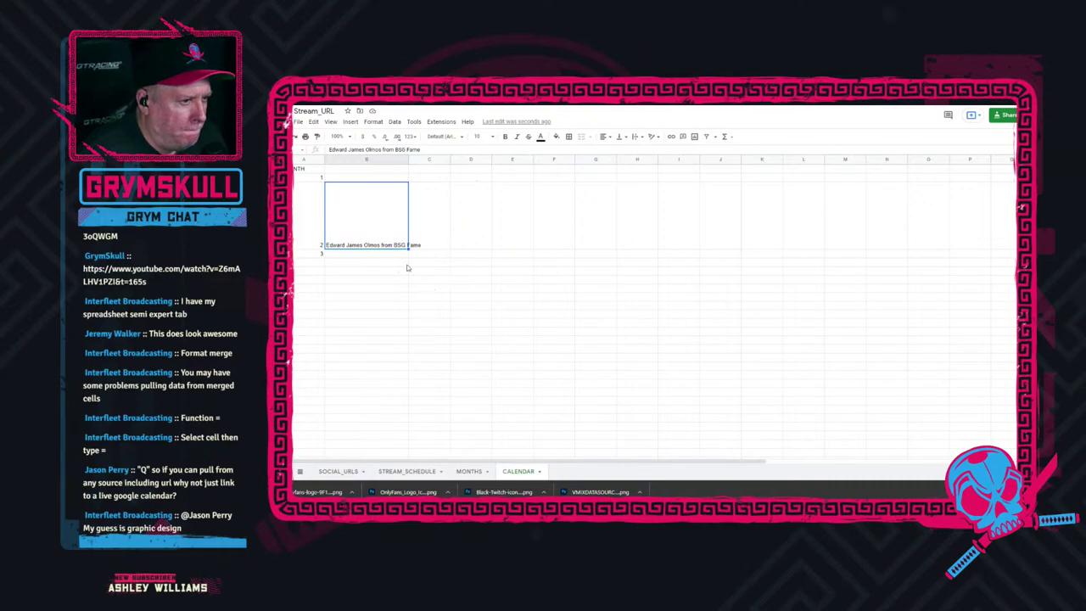
{"action": "left_click", "coordinate": [353, 181]}
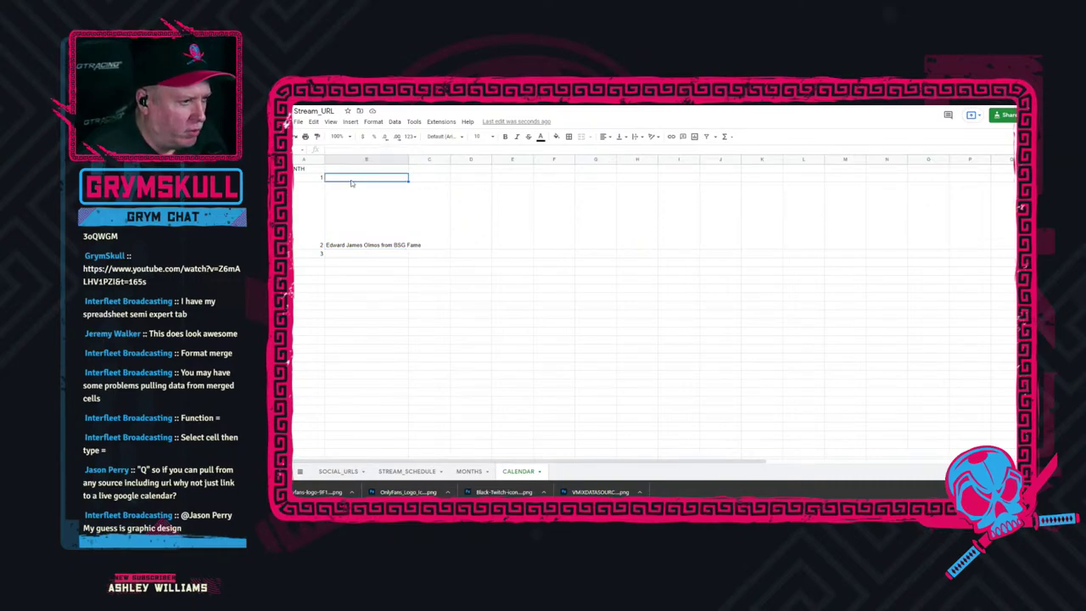
{"action": "left_click", "coordinate": [304, 182]}
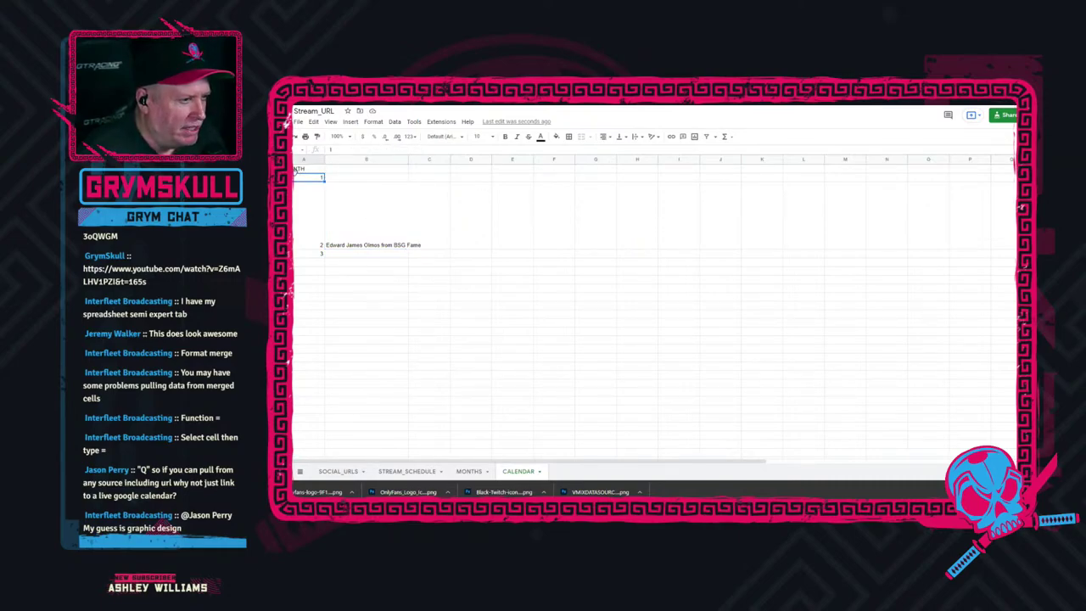
{"action": "left_click", "coordinate": [302, 169]}
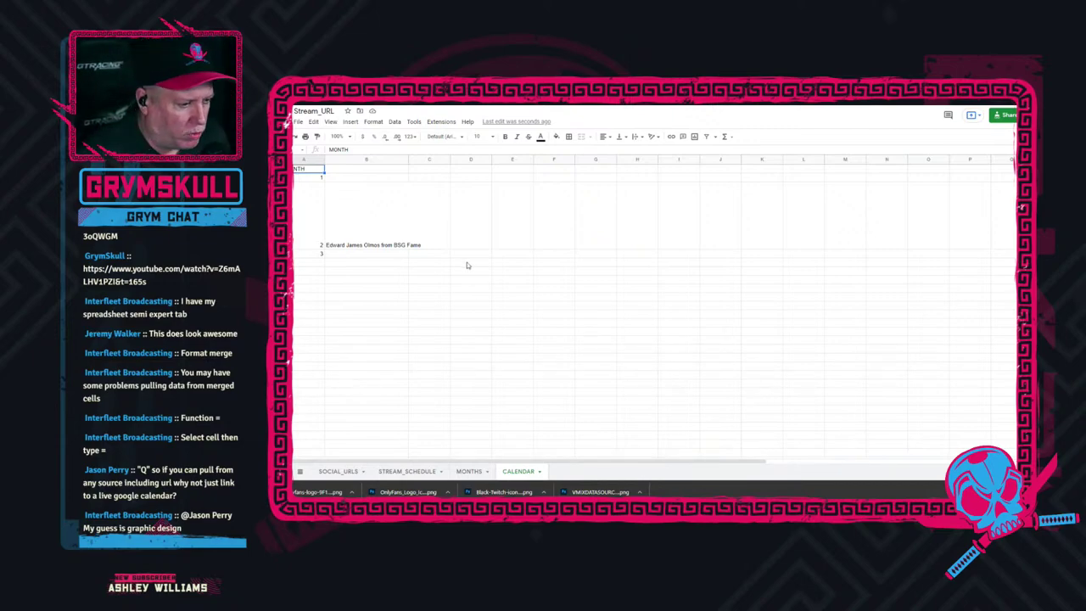
{"action": "left_click", "coordinate": [357, 238]}
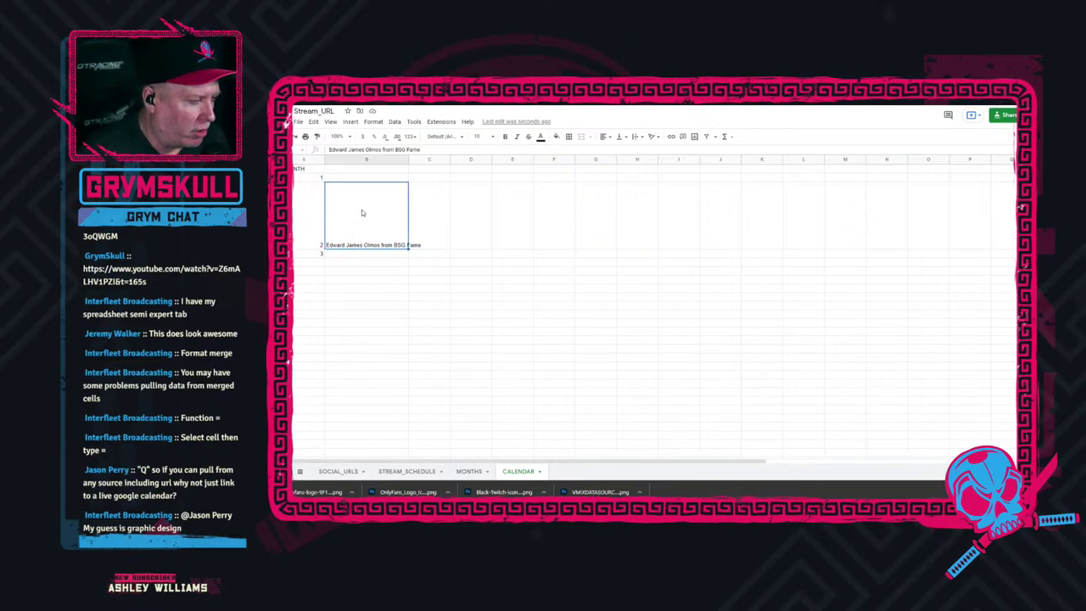
Delete the CALENDAR and MONTHS sheets from the Stream_URL spreadsheet.
{"action": "right_click", "coordinate": [529, 473]}
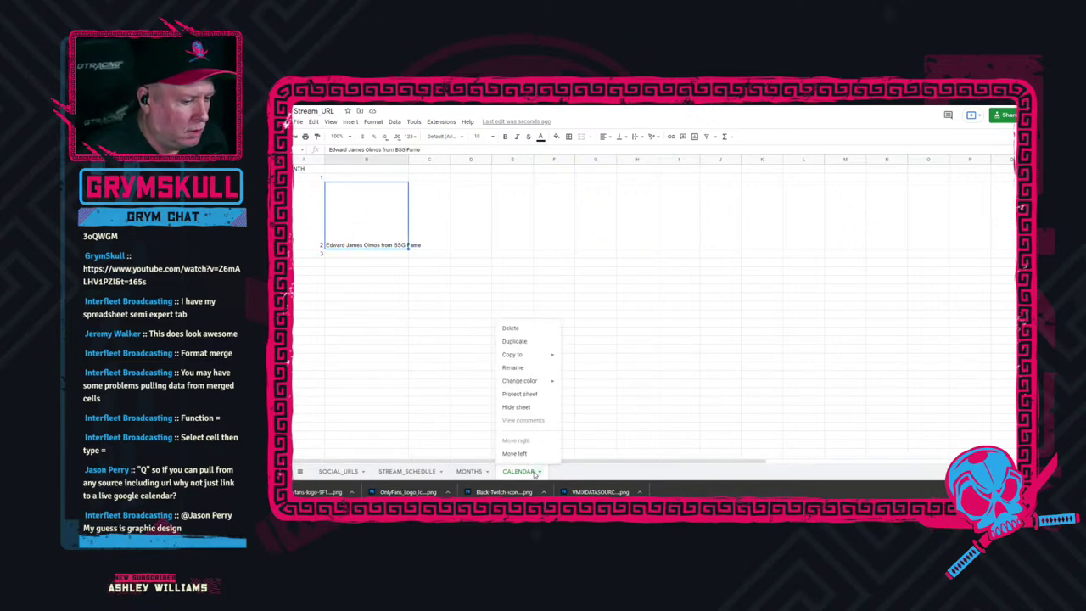
{"action": "left_click", "coordinate": [538, 331]}
{"action": "left_click", "coordinate": [751, 310]}
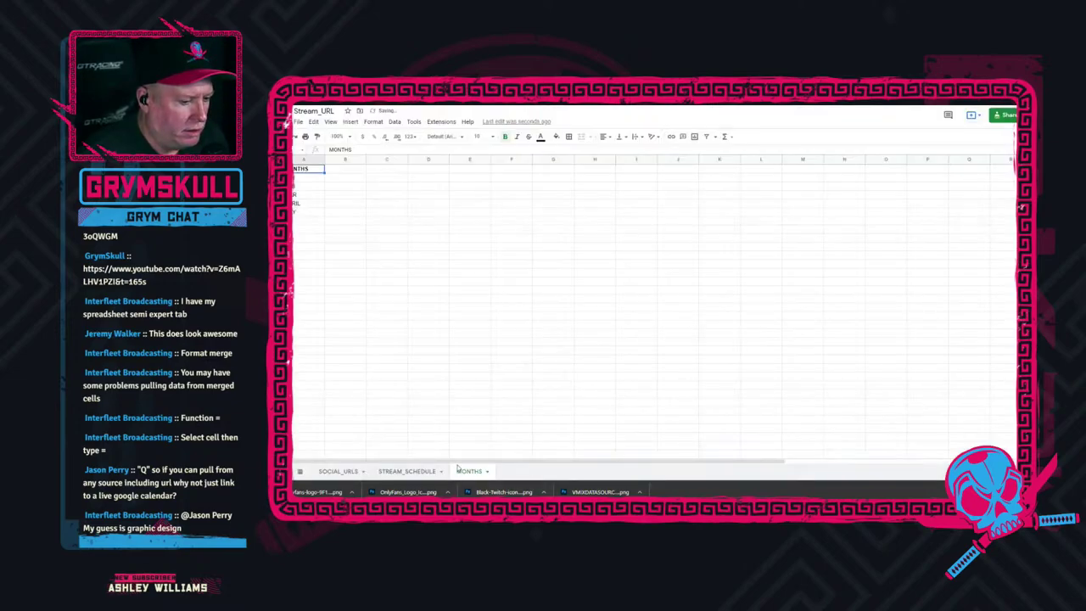
{"action": "right_click", "coordinate": [467, 472]}
{"action": "left_click", "coordinate": [479, 329]}
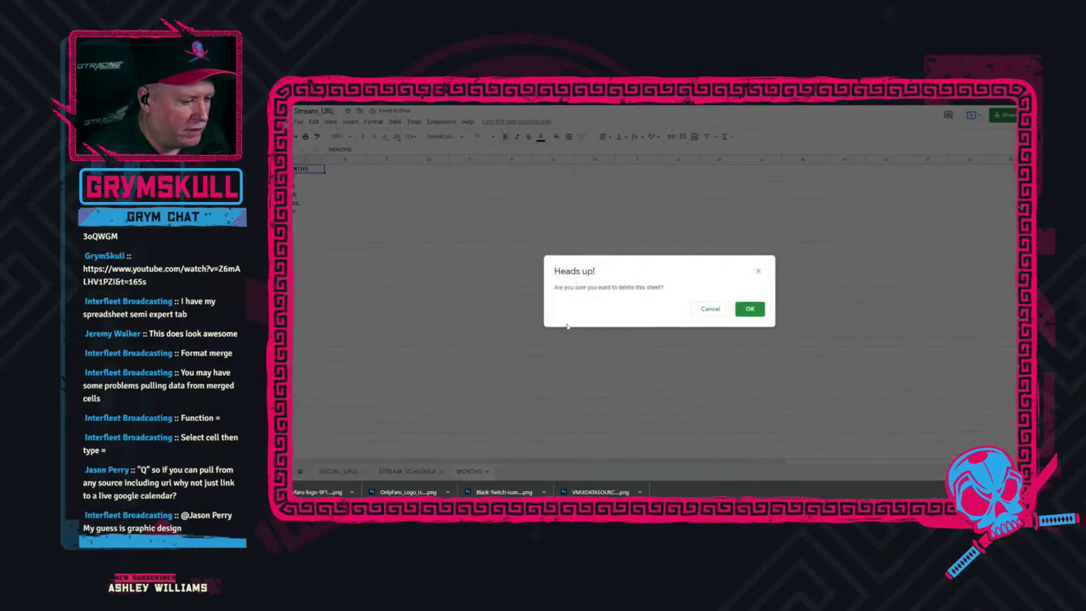
{"action": "left_click", "coordinate": [750, 309]}
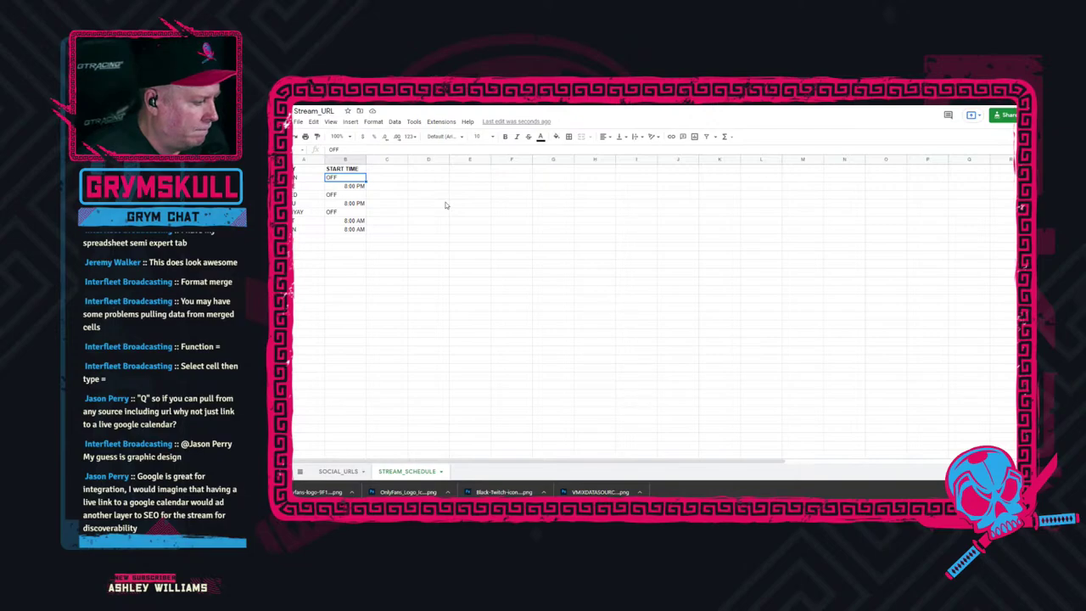
Switch from the spreadsheet to the GT Designer window containing the Be Right Back graphic and its schedule bar.
{"action": "left_click", "coordinate": [356, 282]}
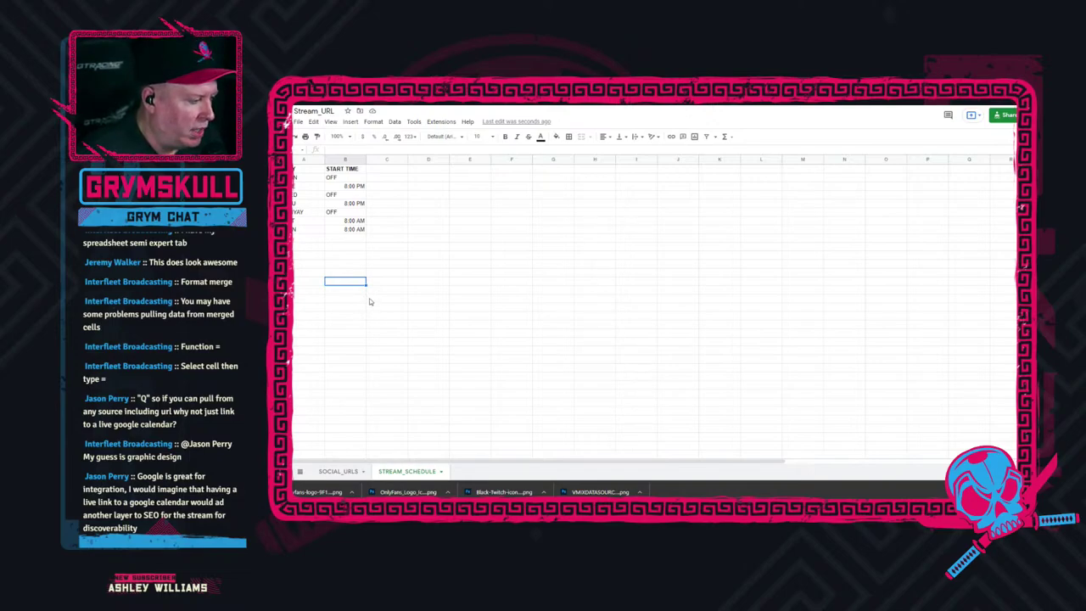
{"action": "left_click", "coordinate": [376, 284]}
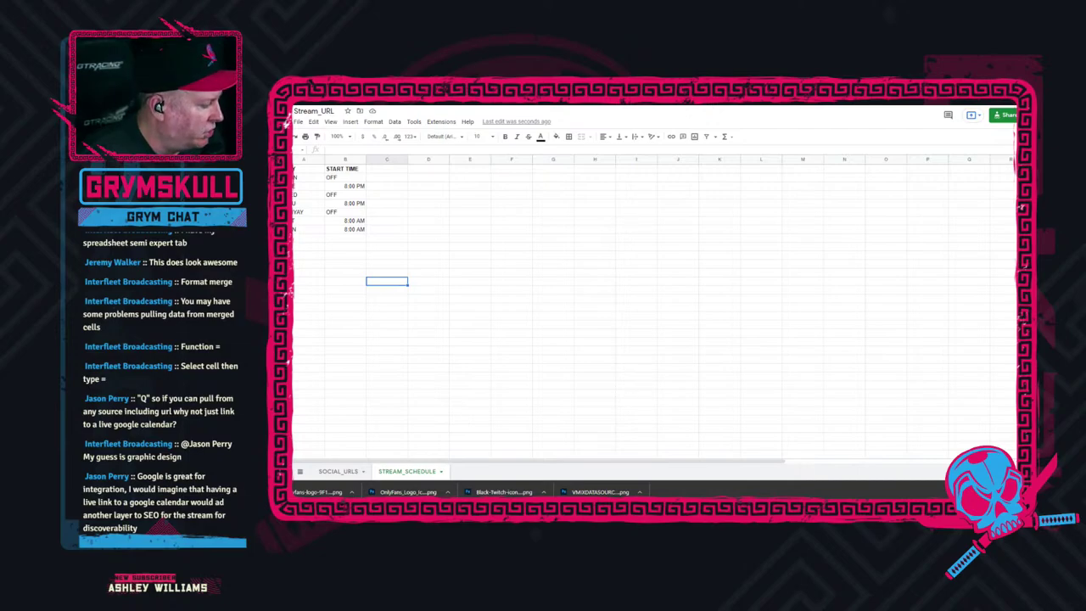
{"action": "key", "text": "alt+Tab"}
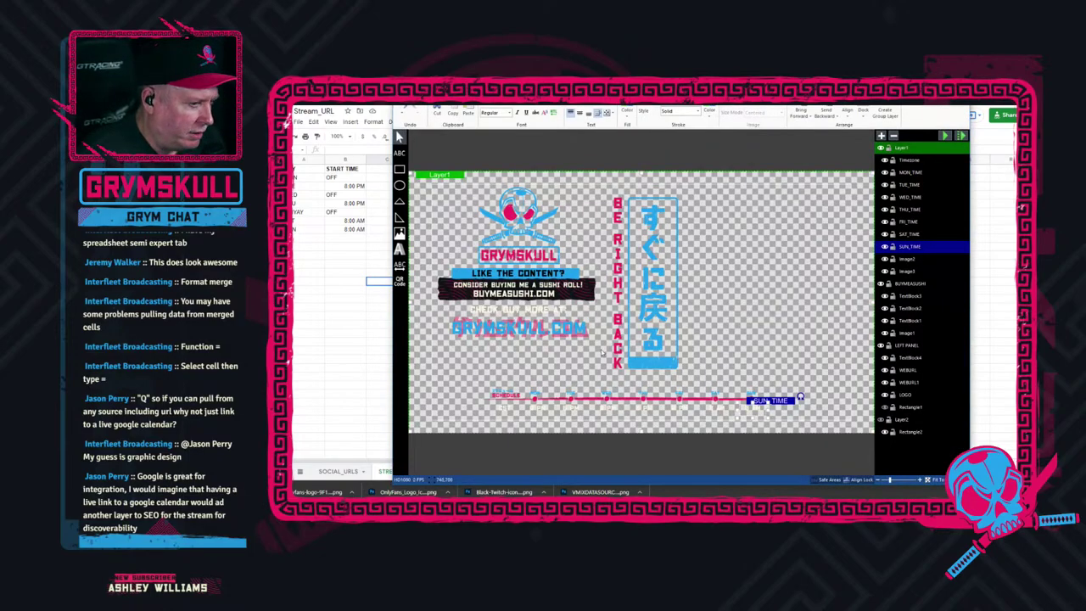
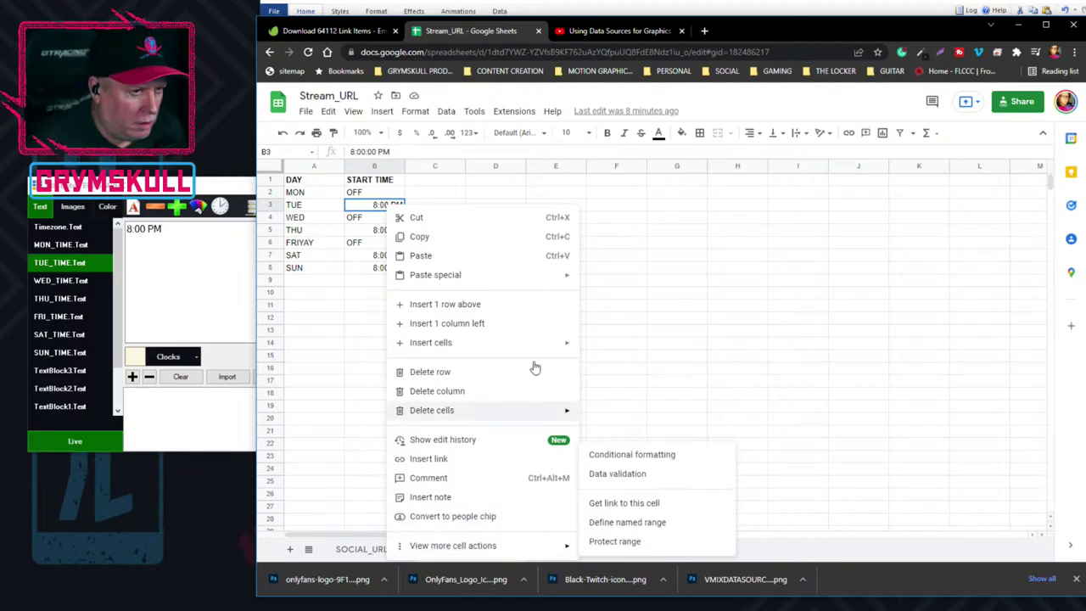
Format Tuesday's start time in B3 of STREAM_SCHEDULE as plain text and shorten it to 8 PM.
{"action": "left_click", "coordinate": [417, 113]}
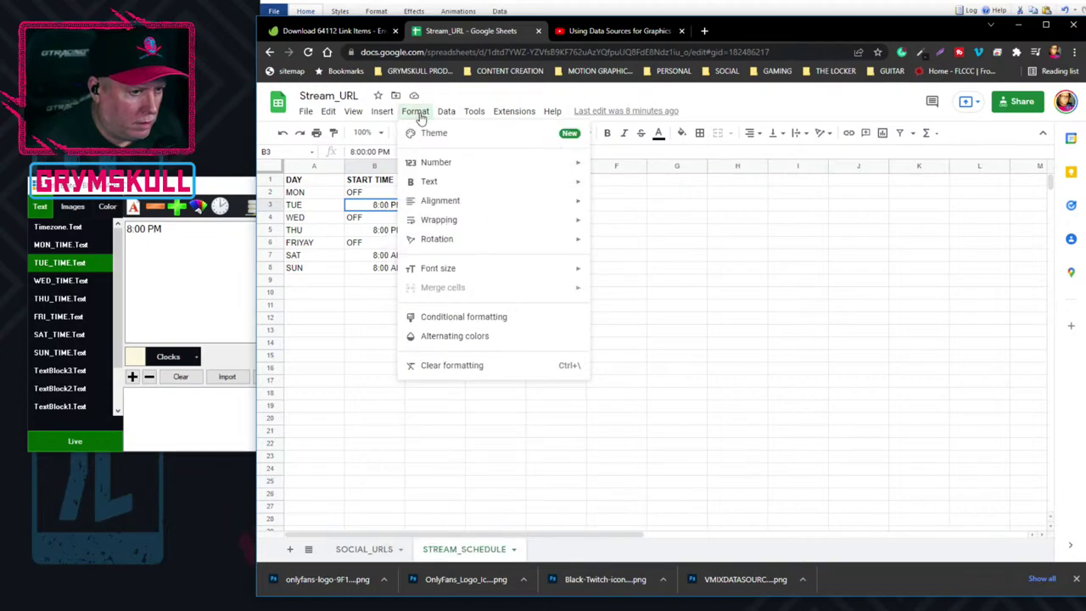
{"action": "mouse_move", "coordinate": [456, 169]}
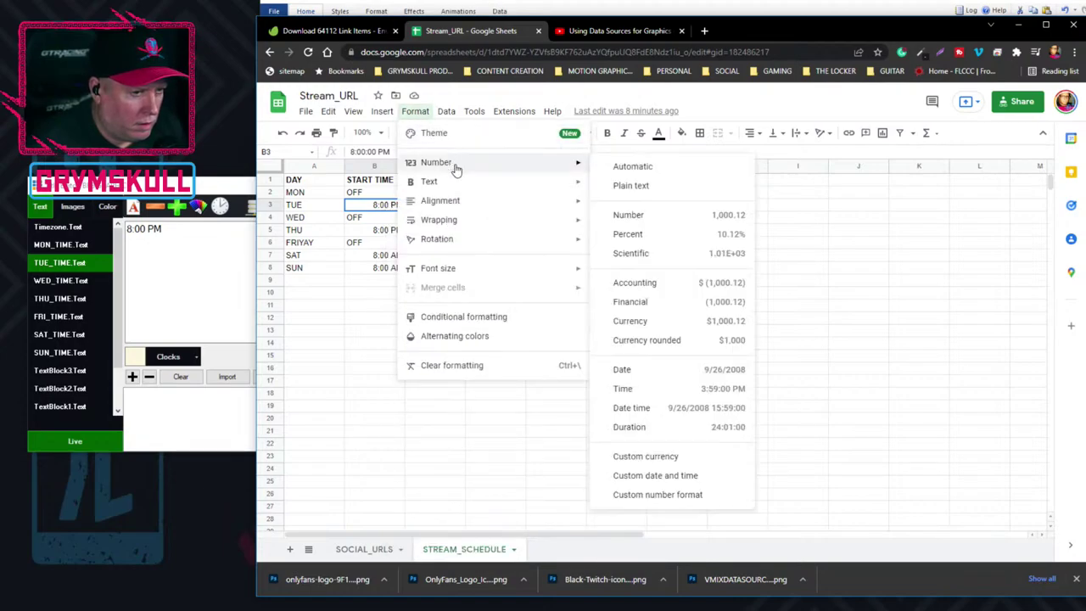
{"action": "left_click", "coordinate": [626, 187]}
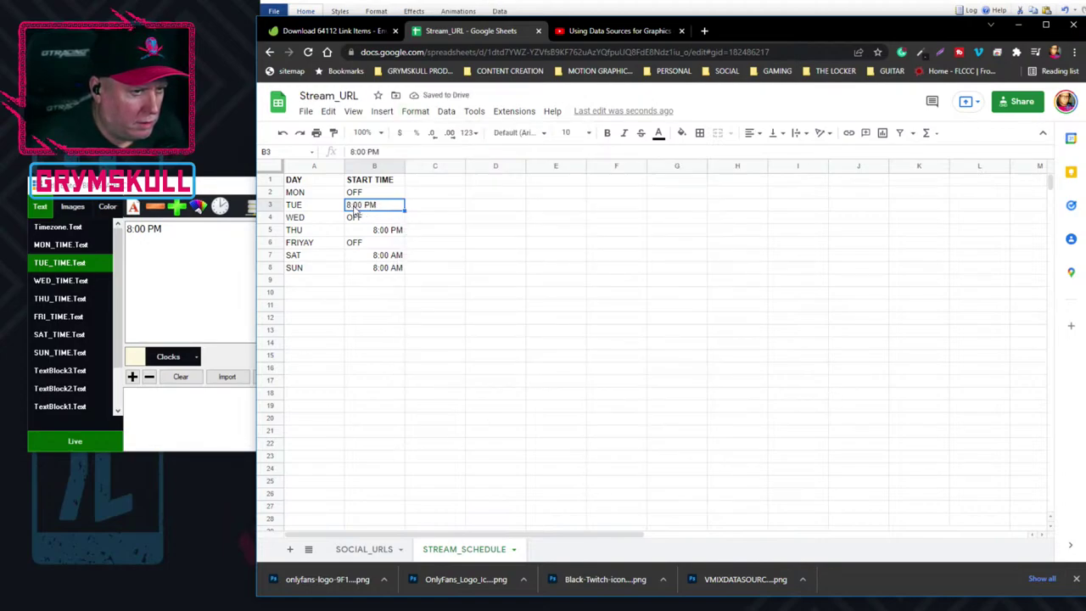
{"action": "left_click", "coordinate": [358, 151]}
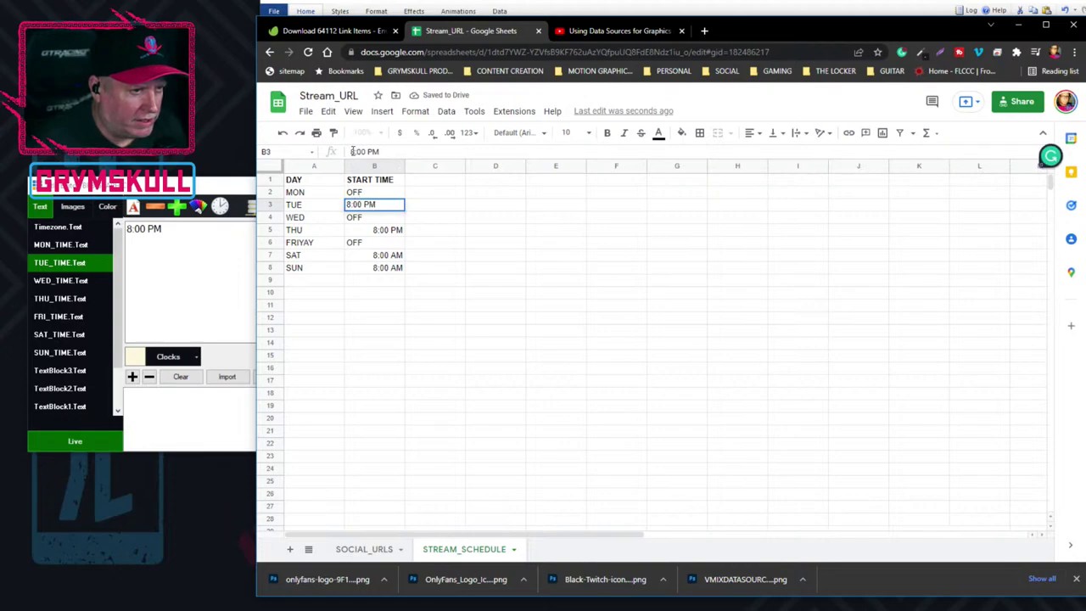
{"action": "key", "text": "Delete"}
{"action": "key", "text": "Delete"}
{"action": "key", "text": "Delete"}
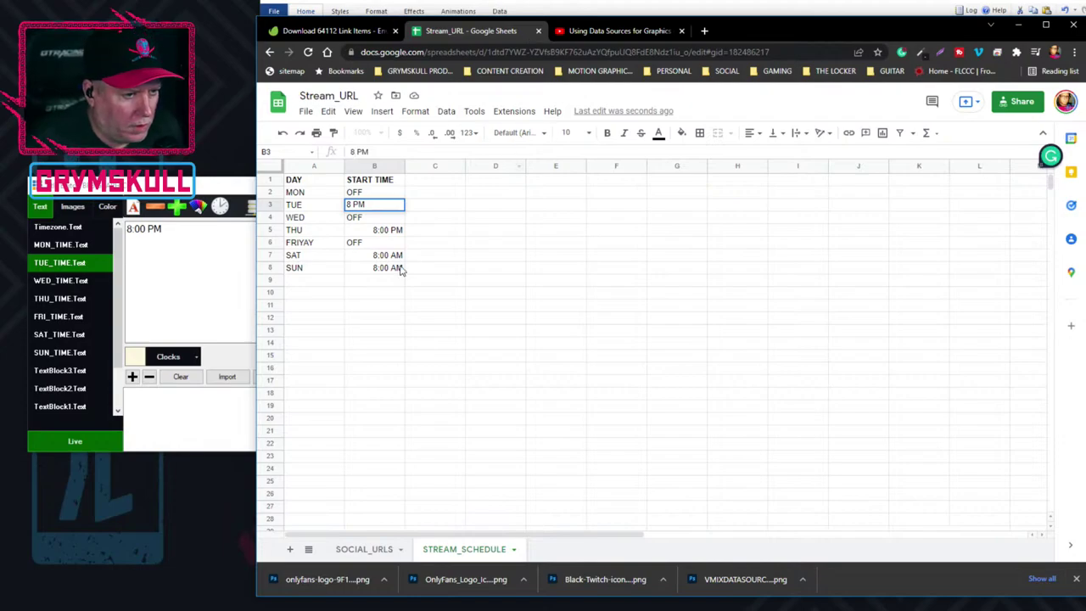
Format Thursday's start time in B5 as plain text.
{"action": "left_click", "coordinate": [396, 235]}
{"action": "right_click", "coordinate": [396, 238]}
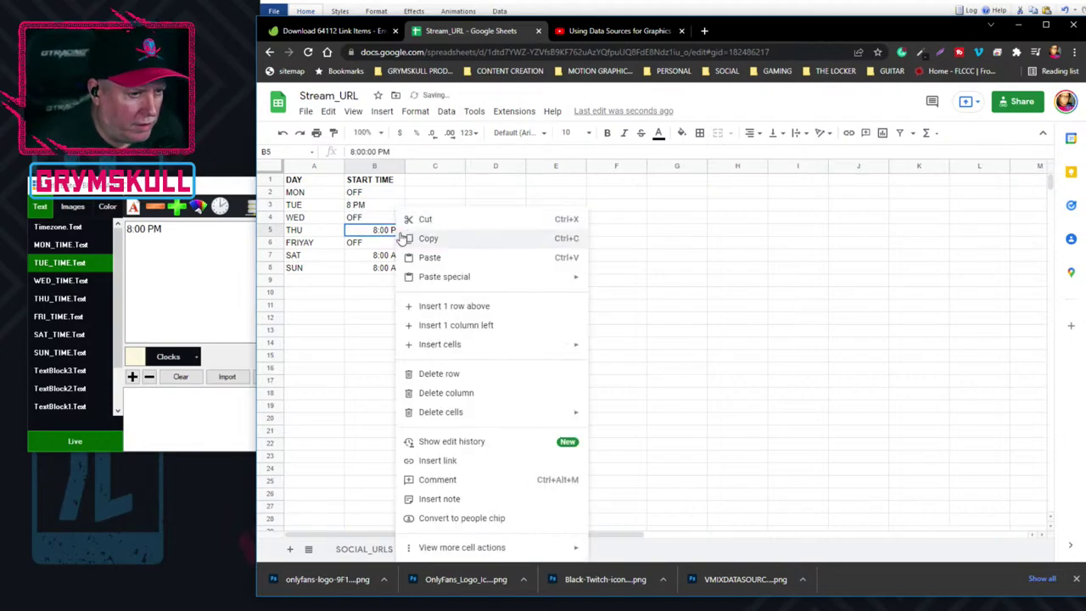
{"action": "left_click", "coordinate": [416, 112]}
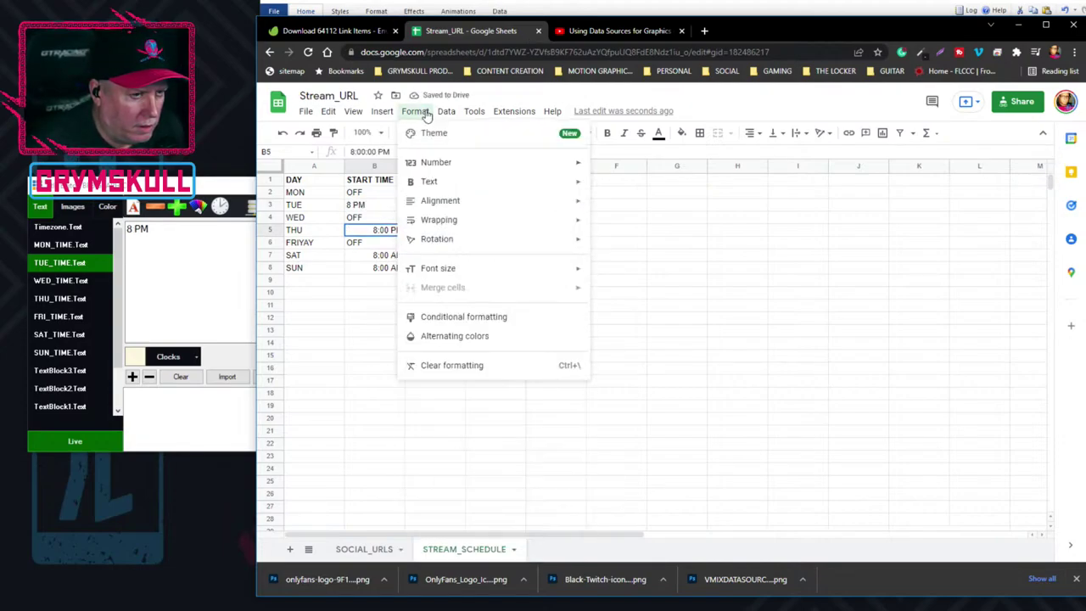
{"action": "mouse_move", "coordinate": [432, 162]}
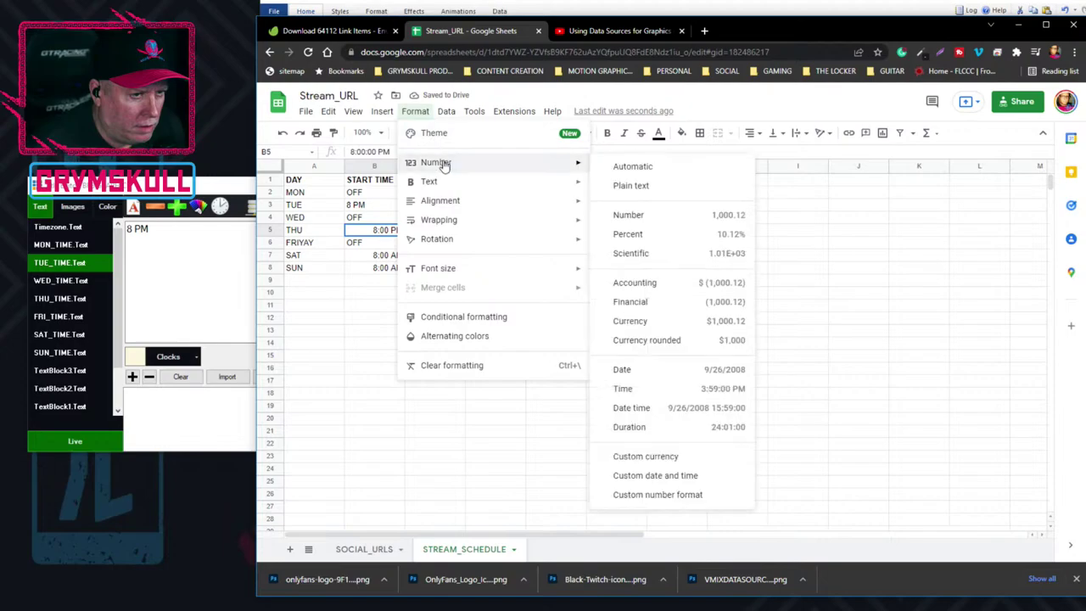
{"action": "left_click", "coordinate": [630, 185]}
Format the Saturday and Sunday start times in B7:B8 as plain text.
{"action": "left_click", "coordinate": [378, 258]}
{"action": "left_click", "coordinate": [382, 270], "text": "shift"}
{"action": "right_click", "coordinate": [383, 270]}
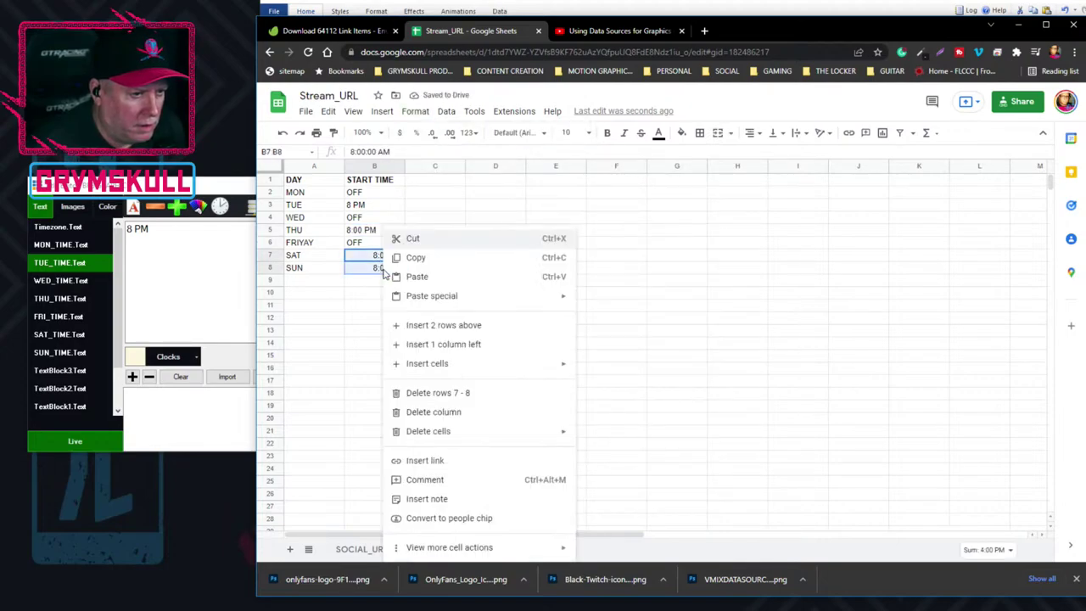
{"action": "left_click", "coordinate": [415, 111]}
{"action": "mouse_move", "coordinate": [435, 162]}
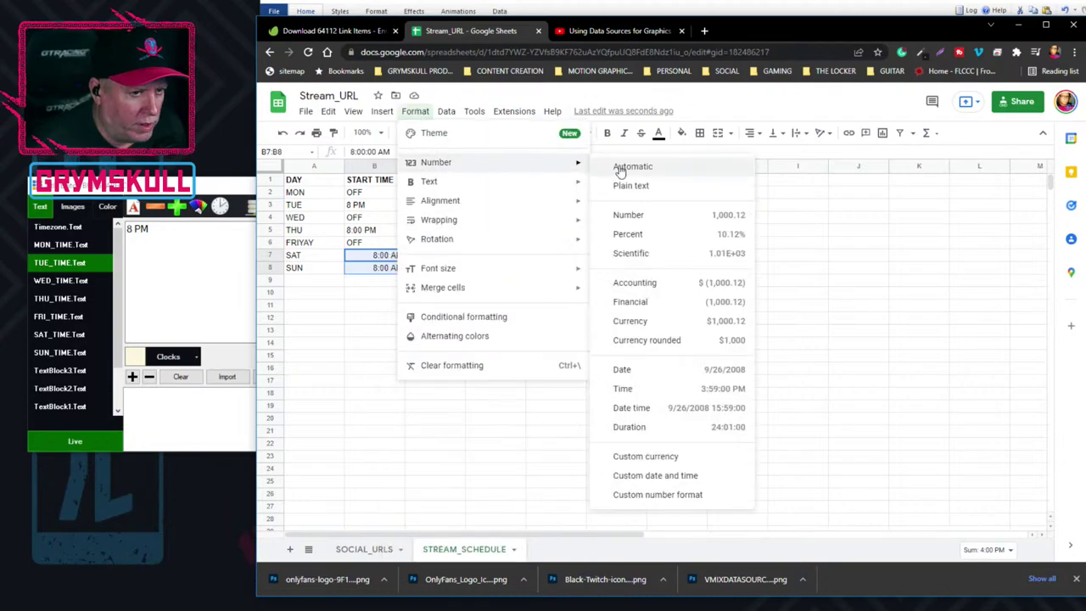
{"action": "left_click", "coordinate": [621, 183]}
Copy Tuesday's 8 PM entry into the Thursday, Saturday and Sunday start times in B5, B7 and B8.
{"action": "left_click", "coordinate": [363, 256]}
{"action": "left_click", "coordinate": [360, 231]}
{"action": "left_click", "coordinate": [367, 205]}
{"action": "double_click", "coordinate": [368, 205]}
{"action": "key", "text": "ctrl+c"}
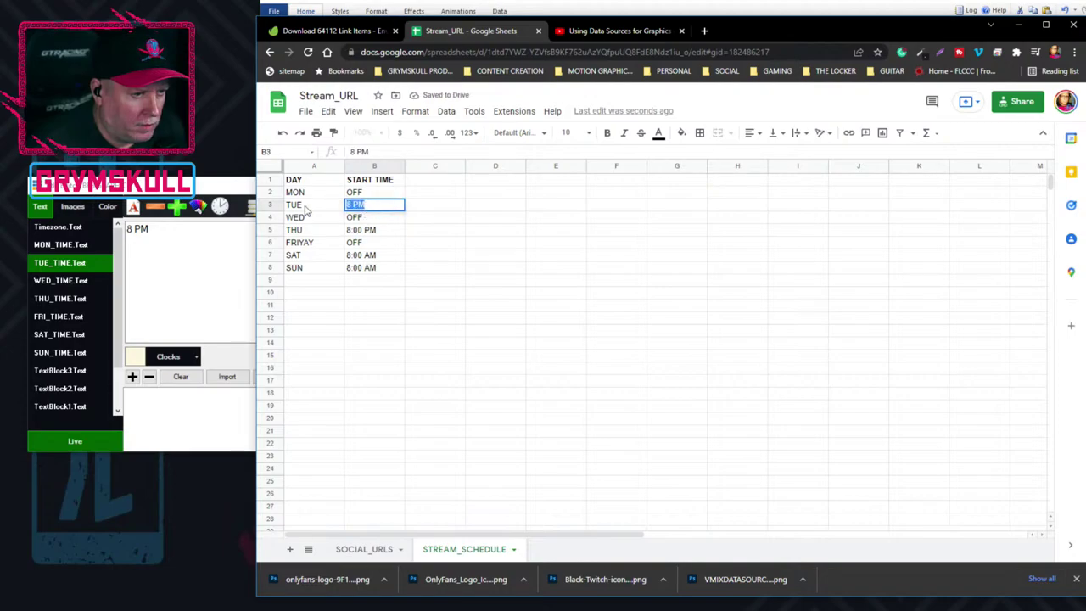
{"action": "left_click", "coordinate": [386, 232]}
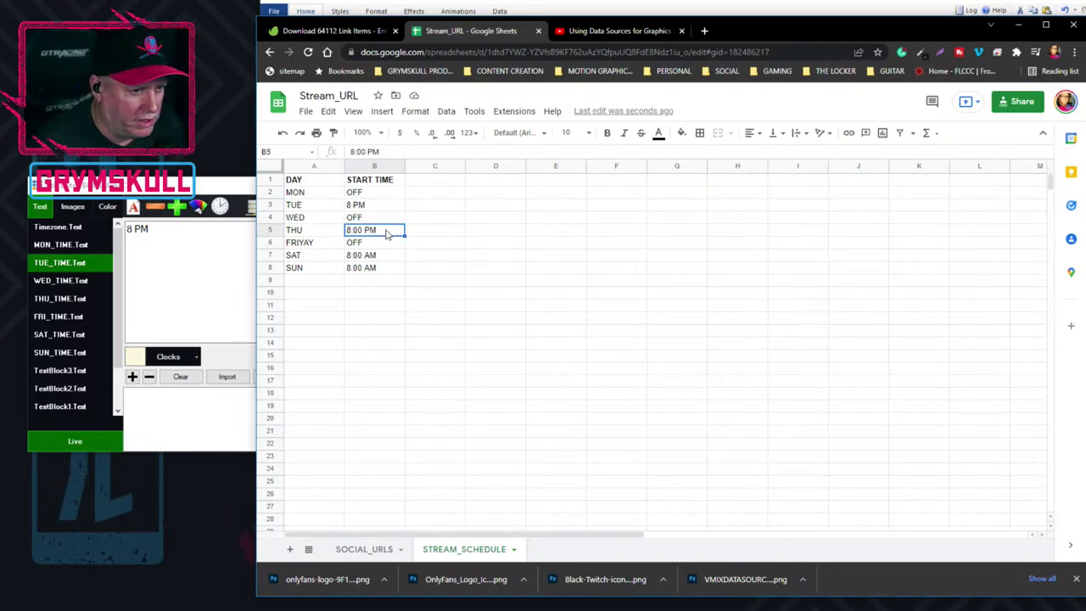
{"action": "key", "text": "ctrl+v"}
{"action": "left_click", "coordinate": [371, 256]}
{"action": "key", "text": "ctrl+v"}
{"action": "left_click", "coordinate": [373, 268]}
{"action": "key", "text": "ctrl+v"}
{"action": "left_click", "coordinate": [369, 308]}
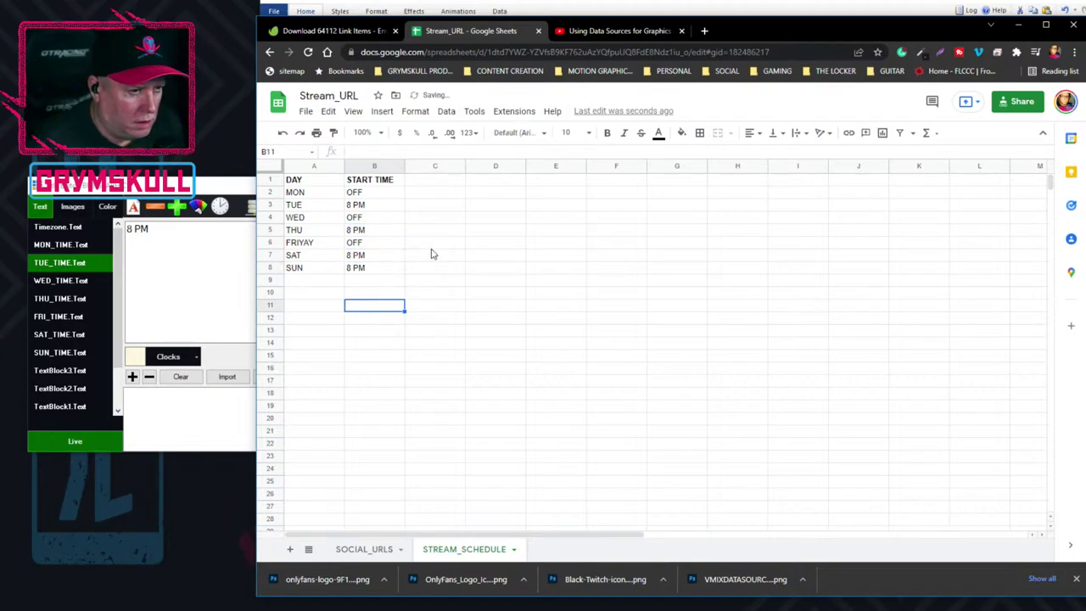
{"action": "left_click", "coordinate": [313, 381]}
{"action": "left_click", "coordinate": [454, 331]}
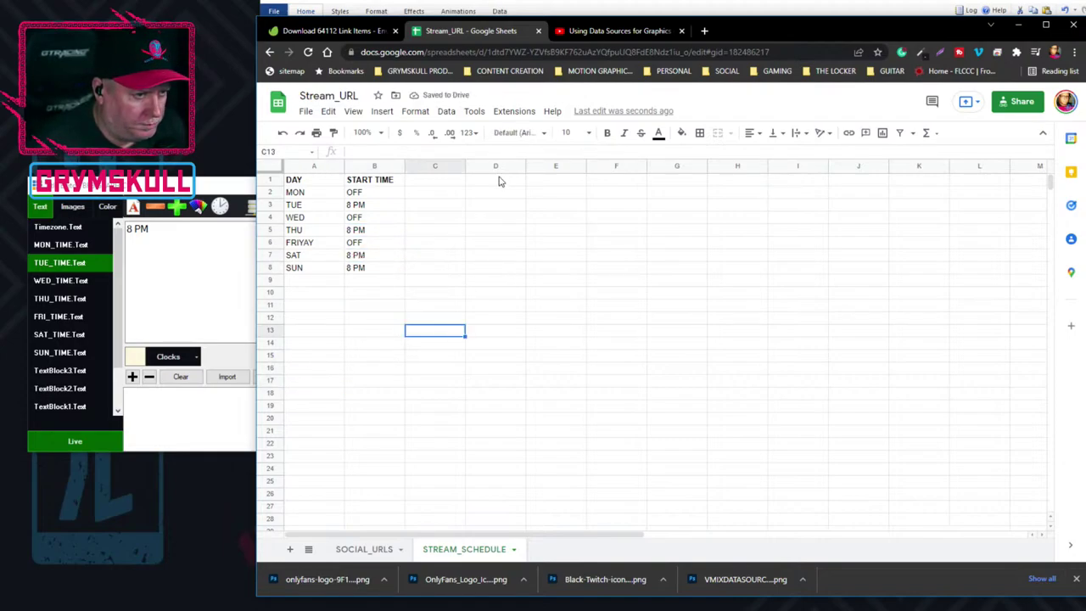
{"action": "left_click", "coordinate": [380, 372]}
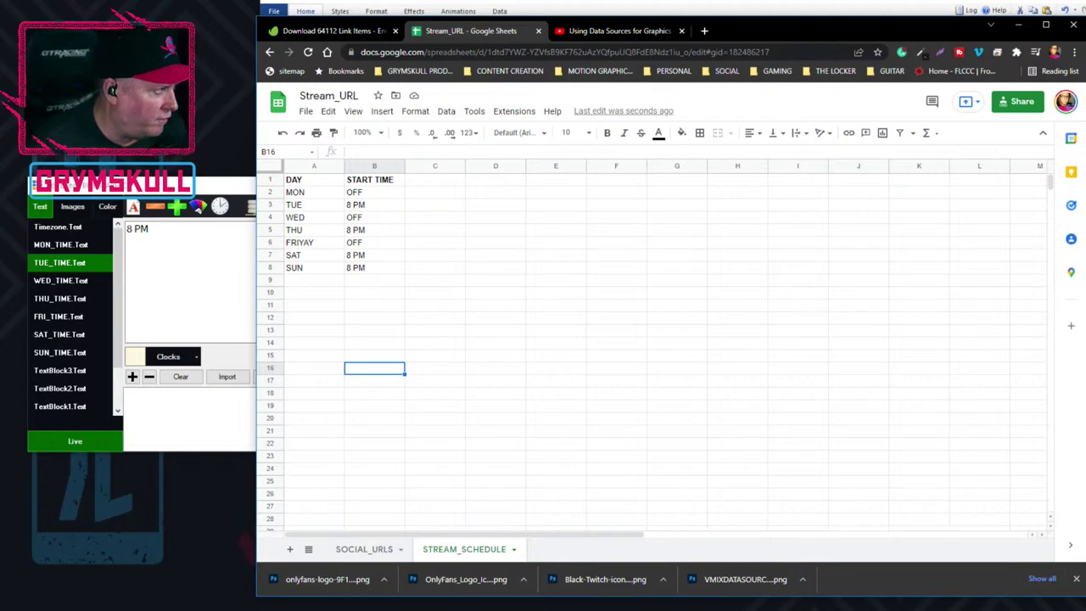
{"action": "left_click", "coordinate": [381, 268]}
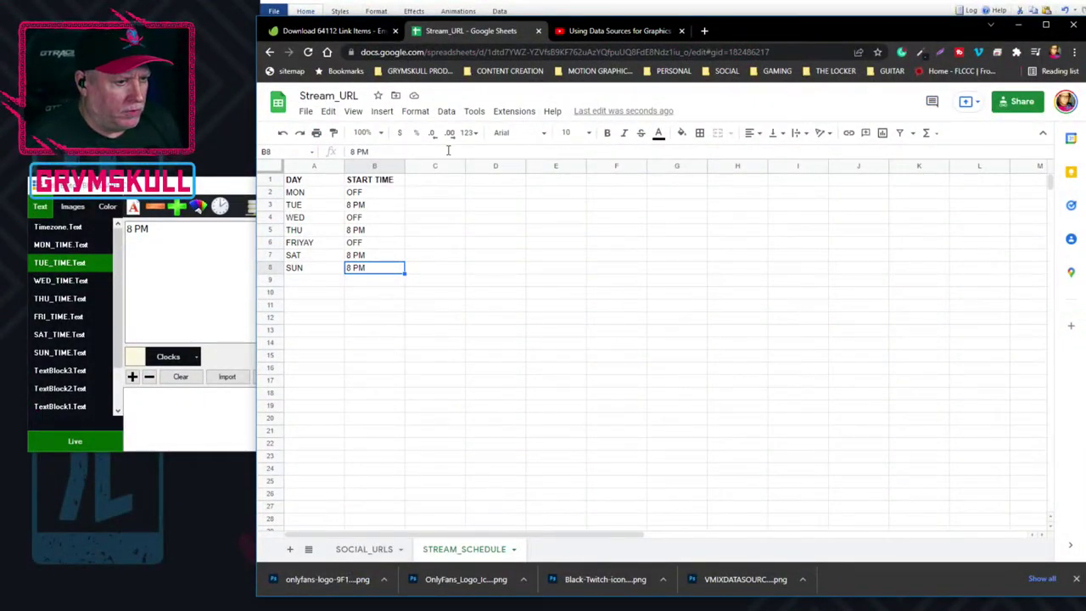
Switch to the BRB GRAPHICS Title Editor, minimize the windows behind it and move it to the middle of the desktop.
{"action": "left_click", "coordinate": [204, 192]}
{"action": "double_click", "coordinate": [202, 191]}
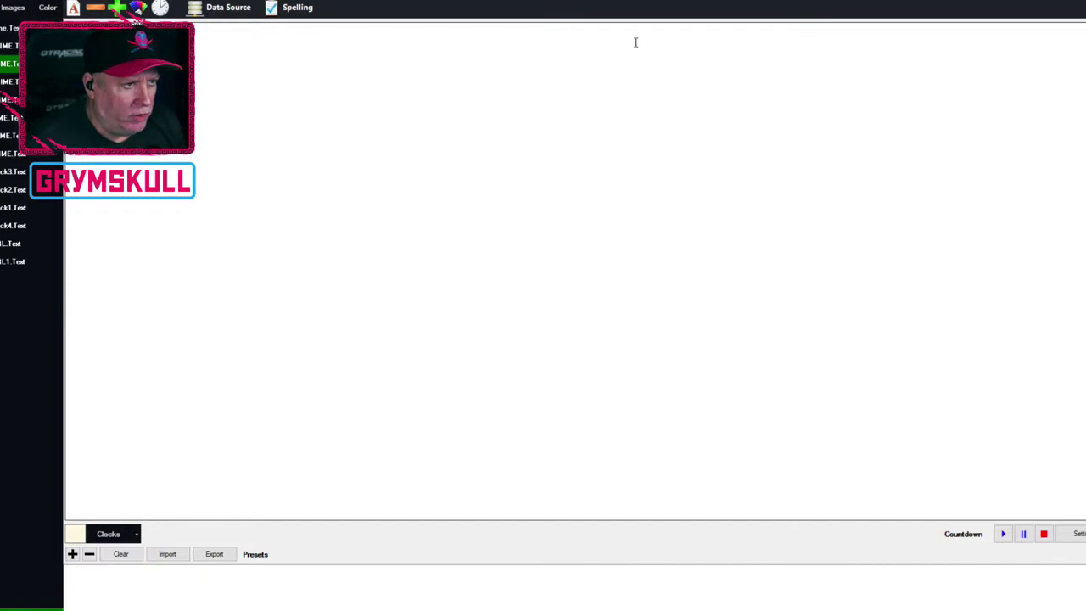
{"action": "key", "text": "super+Down"}
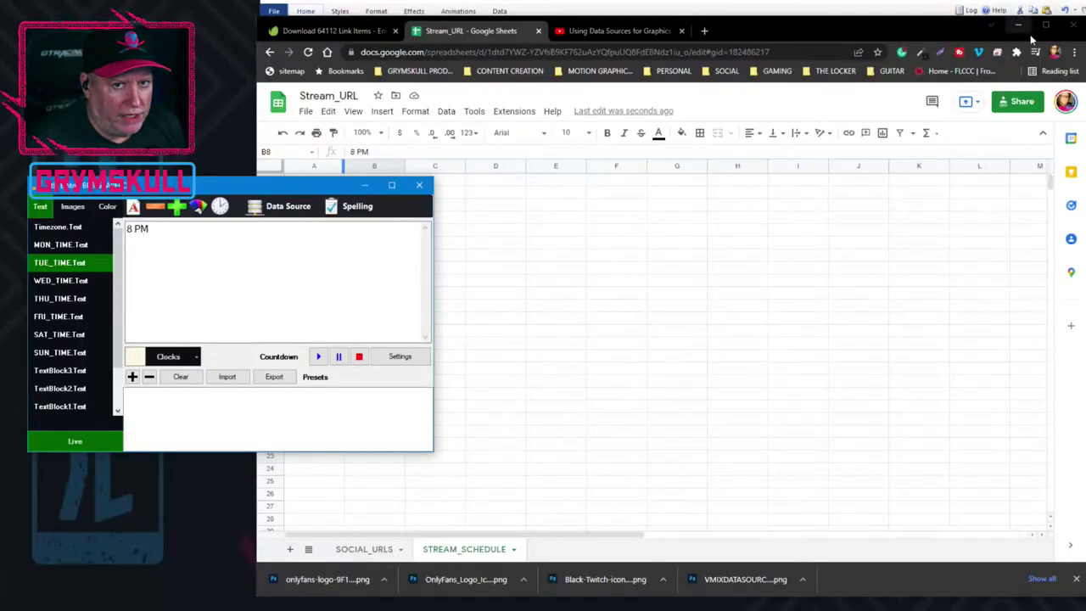
{"action": "left_click", "coordinate": [1021, 9]}
{"action": "key", "text": "super+Down"}
{"action": "left_click_drag", "start_coordinate": [280, 186], "coordinate": [549, 152]}
{"action": "left_click", "coordinate": [429, 243]}
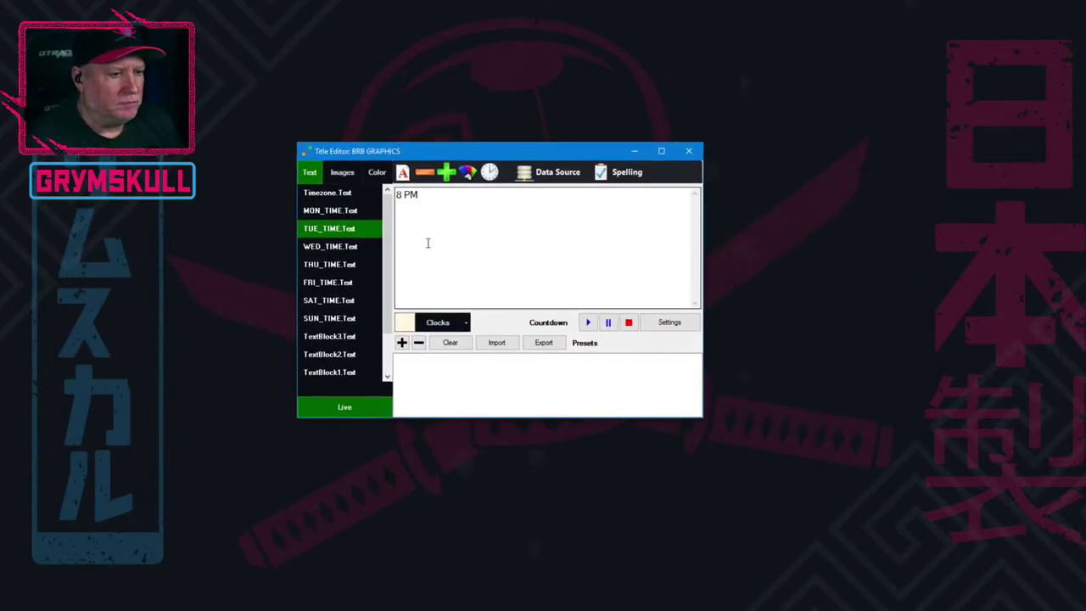
Open the data source settings for the WED_TIME.Text field and choose URL_Data_Source with the STREAM_SCHEDULE table.
{"action": "left_click", "coordinate": [310, 247]}
{"action": "left_click", "coordinate": [315, 238]}
{"action": "left_click", "coordinate": [313, 251]}
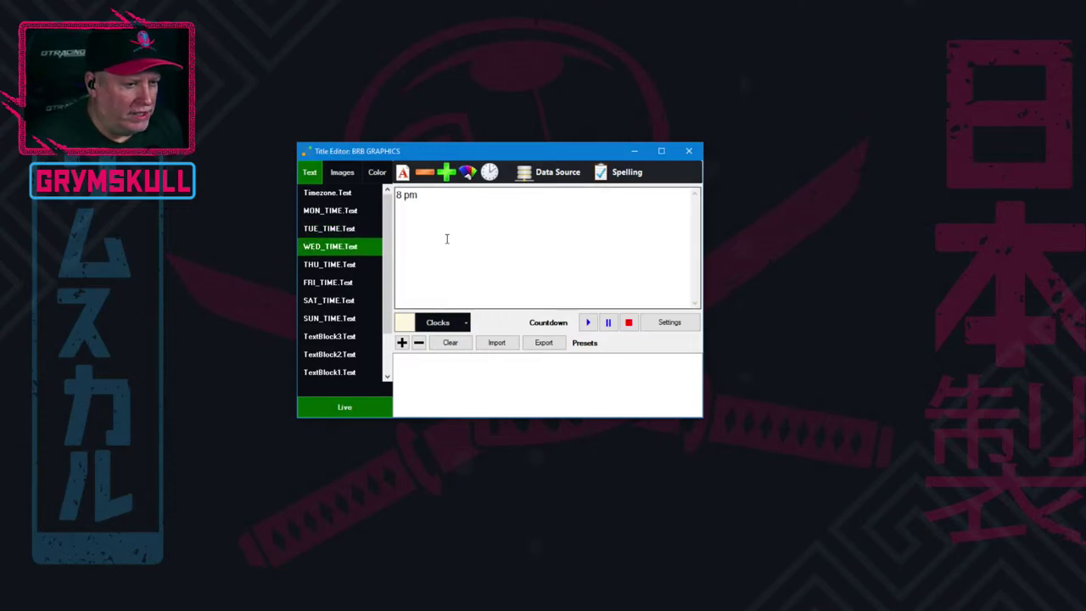
{"action": "left_click", "coordinate": [547, 172]}
{"action": "left_click", "coordinate": [514, 221]}
{"action": "left_click", "coordinate": [519, 240]}
{"action": "left_click", "coordinate": [514, 235]}
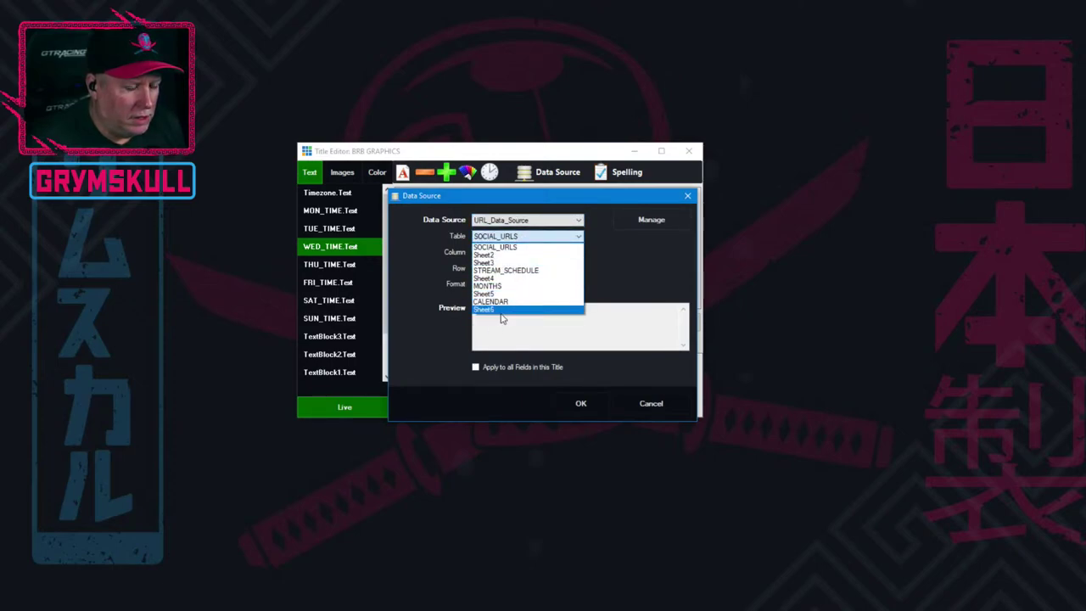
{"action": "left_click", "coordinate": [509, 269]}
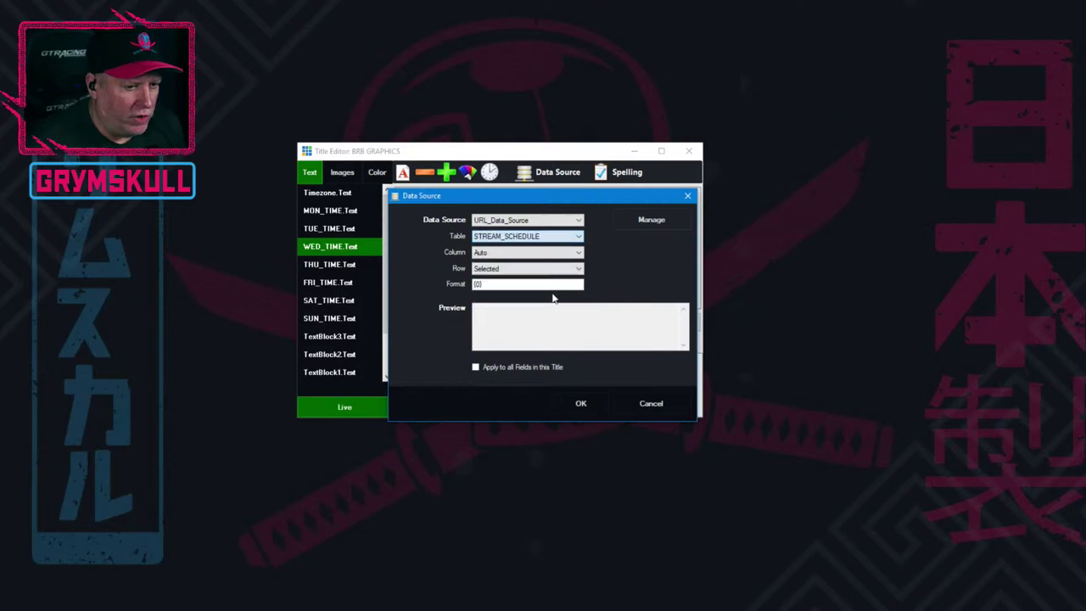
Link the WED_TIME.Text field to row 3 of the START TIME column and accept the data source settings.
{"action": "left_click", "coordinate": [524, 257]}
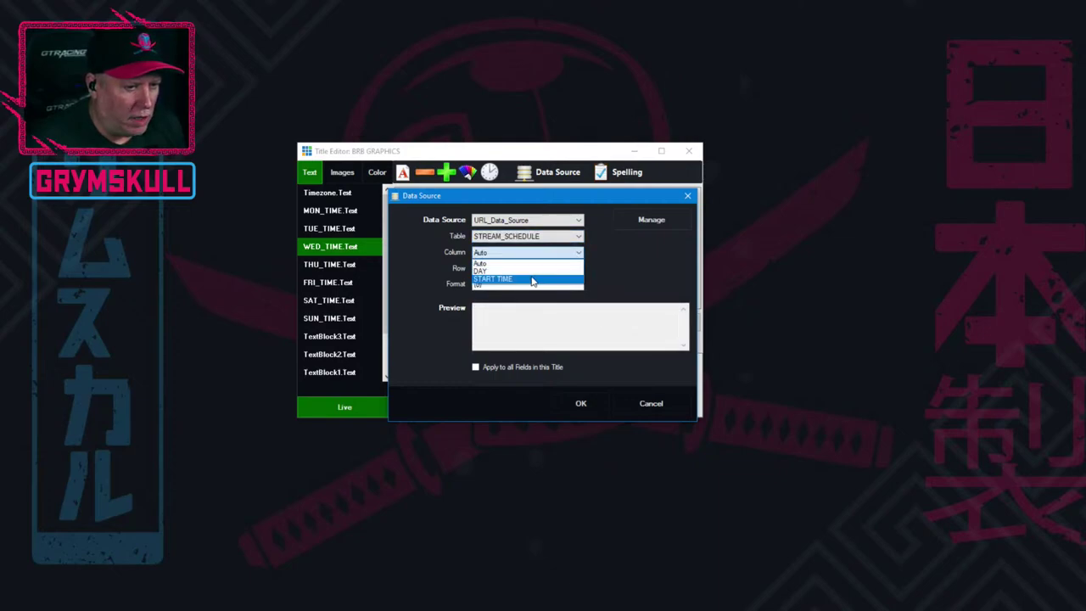
{"action": "left_click", "coordinate": [531, 277]}
{"action": "left_click", "coordinate": [530, 269]}
{"action": "left_click", "coordinate": [531, 269]}
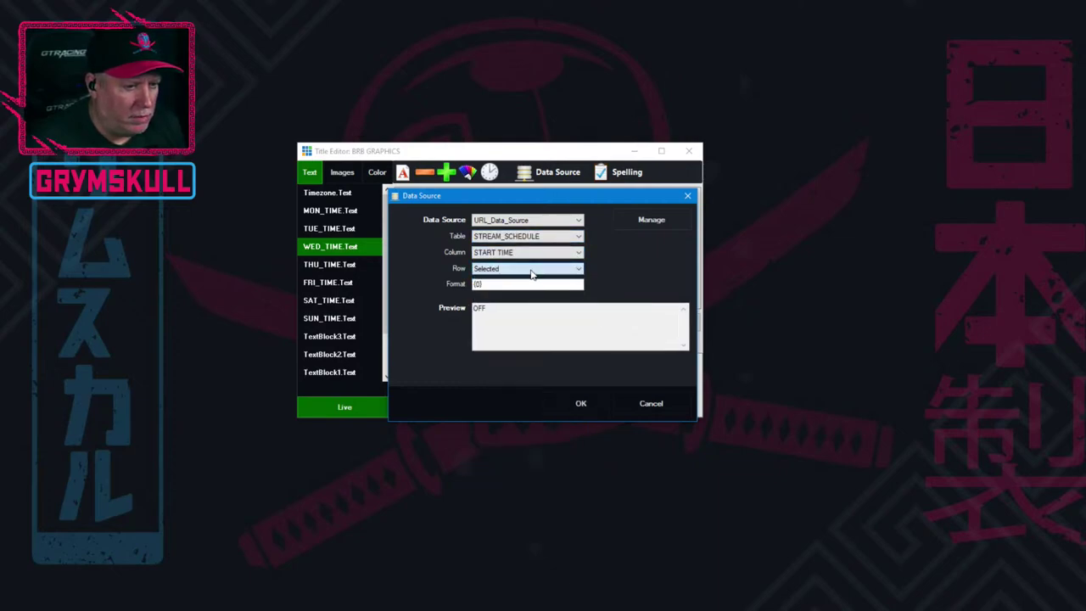
{"action": "left_click", "coordinate": [531, 269]}
{"action": "left_click", "coordinate": [530, 269]}
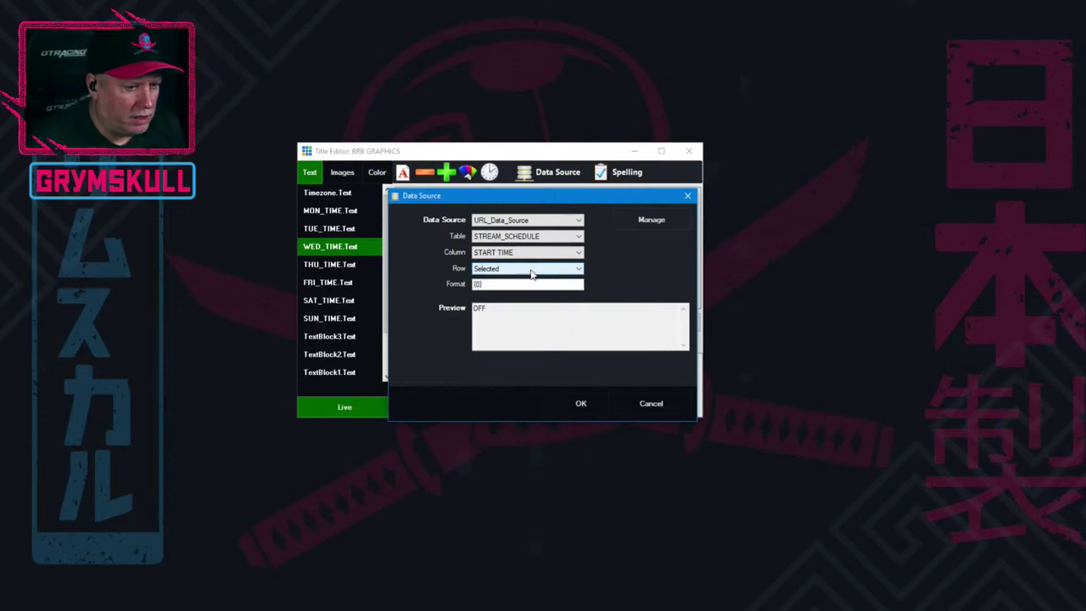
{"action": "left_click", "coordinate": [530, 269]}
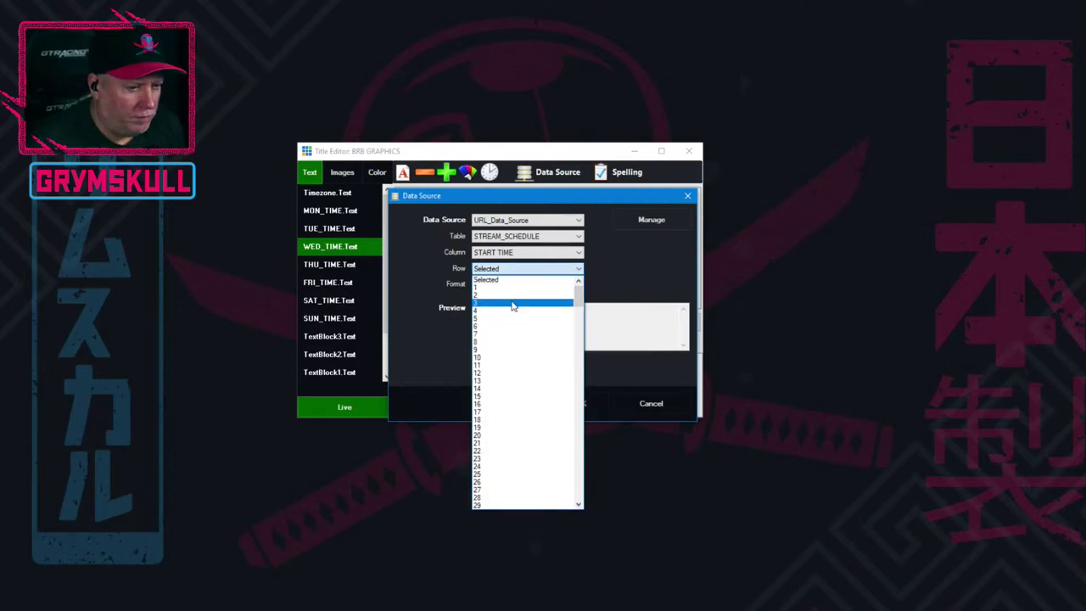
{"action": "left_click", "coordinate": [514, 302]}
{"action": "left_click", "coordinate": [592, 410]}
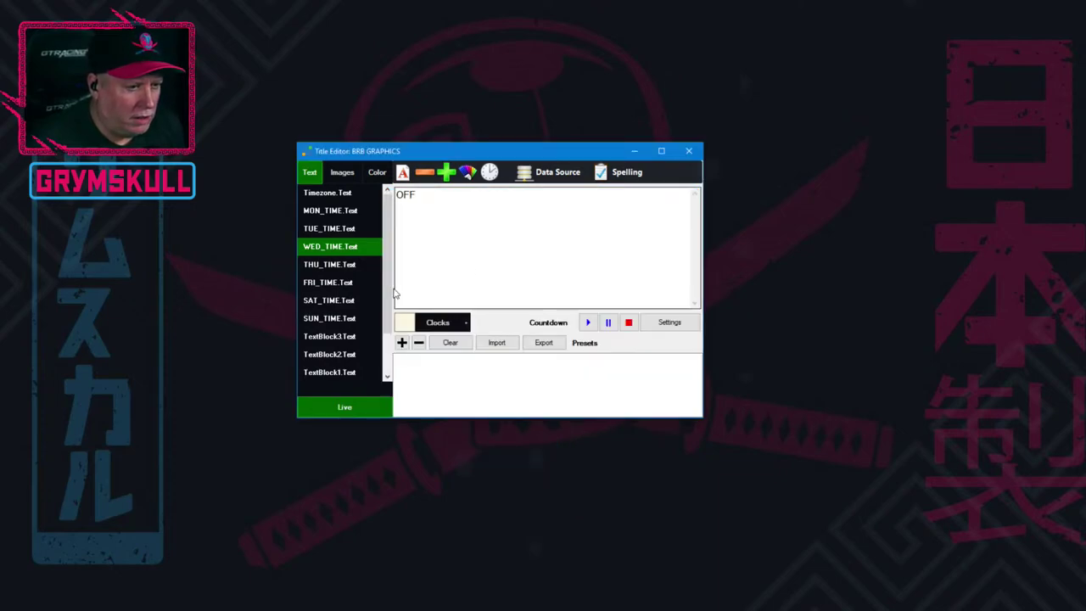
Open the data source settings for the THU_TIME.Text field and choose URL_Data_Source with the STREAM_SCHEDULE table.
{"action": "left_click", "coordinate": [330, 266]}
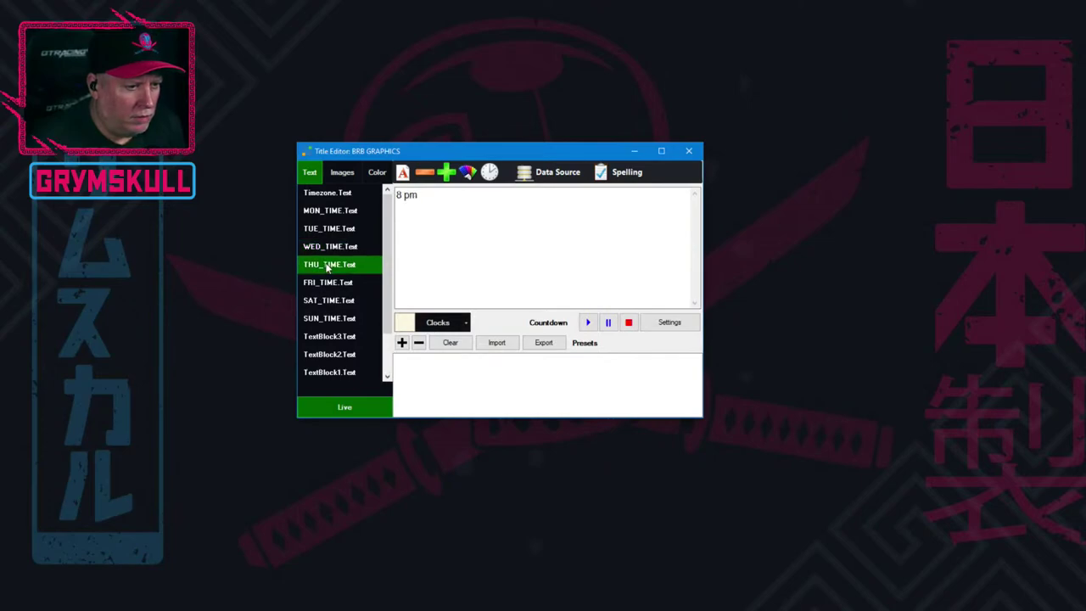
{"action": "left_click", "coordinate": [550, 172]}
{"action": "left_click", "coordinate": [526, 220]}
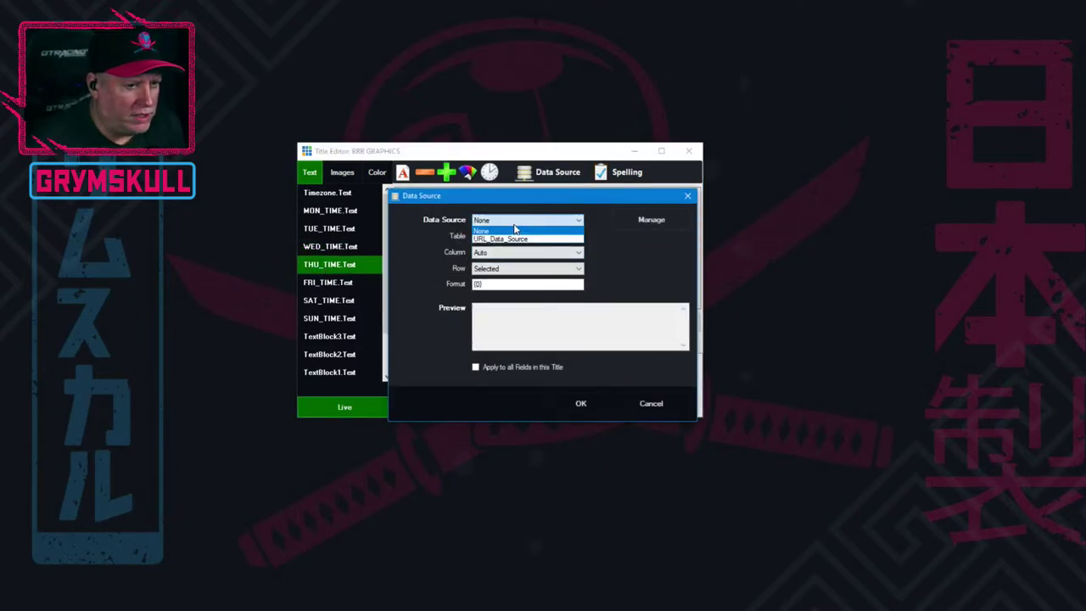
{"action": "left_click", "coordinate": [503, 244]}
{"action": "left_click", "coordinate": [503, 246]}
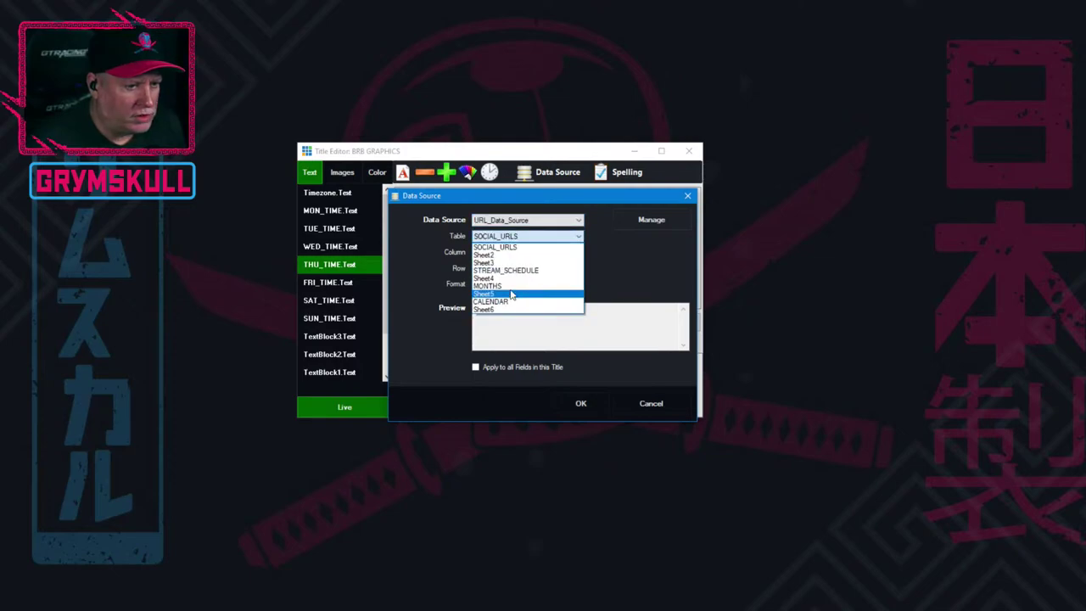
{"action": "left_click", "coordinate": [517, 273]}
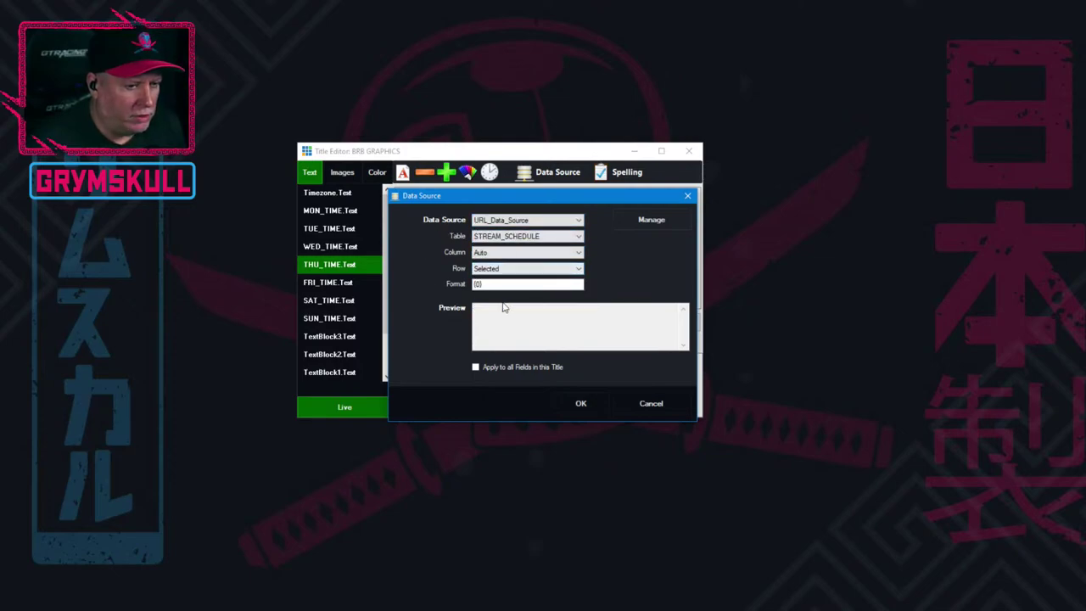
Open the data source manager, look over the URL_Data_Source tables and close it again.
{"action": "left_click", "coordinate": [661, 223]}
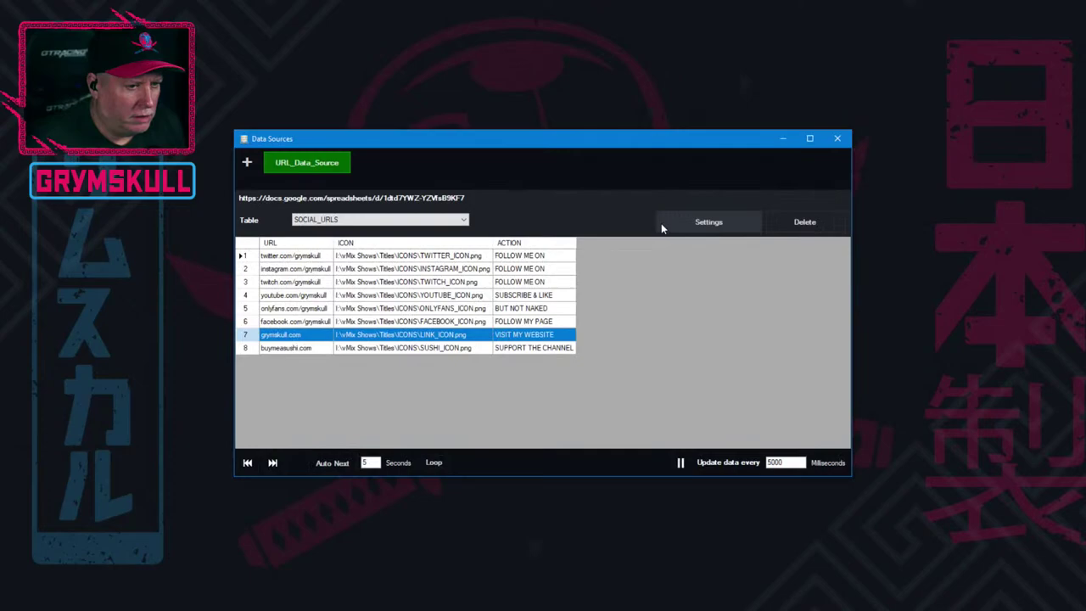
{"action": "left_click_drag", "start_coordinate": [649, 143], "coordinate": [750, 128]}
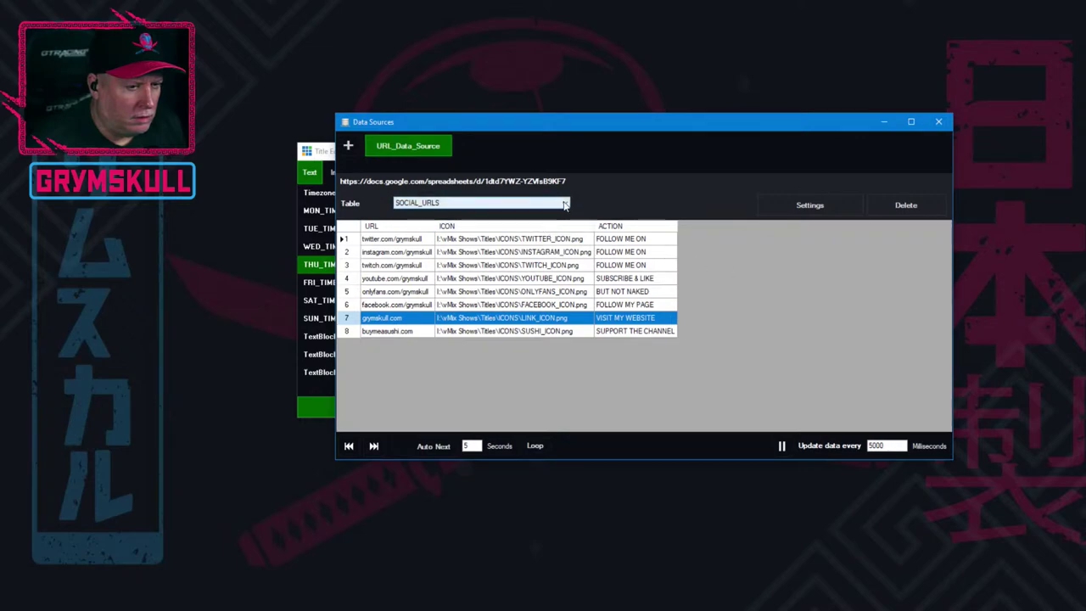
{"action": "left_click", "coordinate": [565, 205]}
{"action": "left_click", "coordinate": [565, 205]}
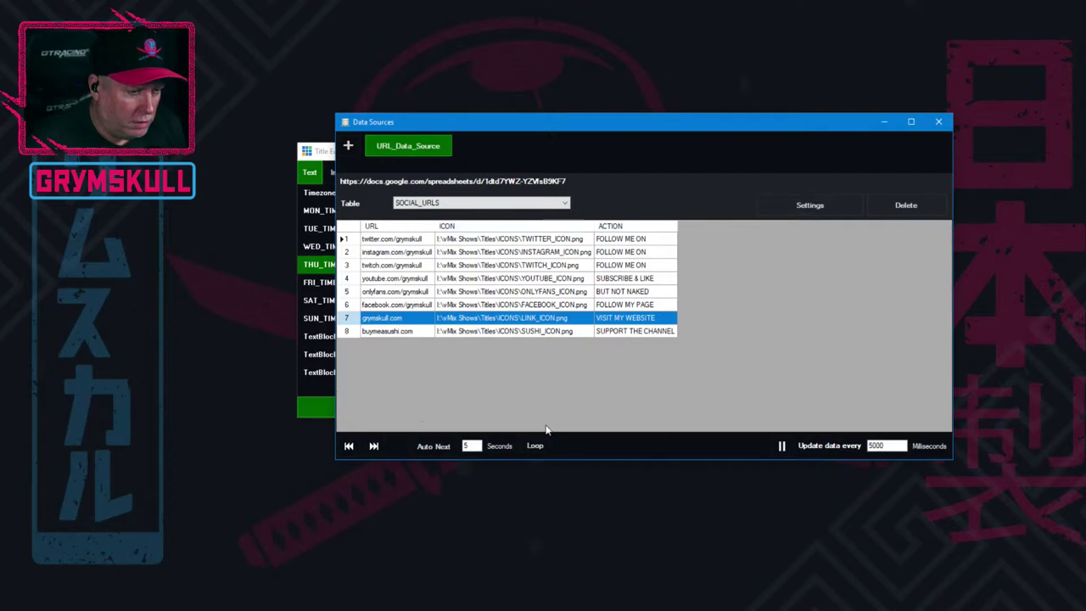
{"action": "mouse_move", "coordinate": [815, 134]}
{"action": "left_mouse_down"}
{"action": "mouse_move", "coordinate": [328, 300]}
{"action": "mouse_move", "coordinate": [679, 378]}
{"action": "mouse_move", "coordinate": [480, 113]}
{"action": "mouse_move", "coordinate": [874, 157]}
{"action": "mouse_move", "coordinate": [817, 139]}
{"action": "left_mouse_up"}
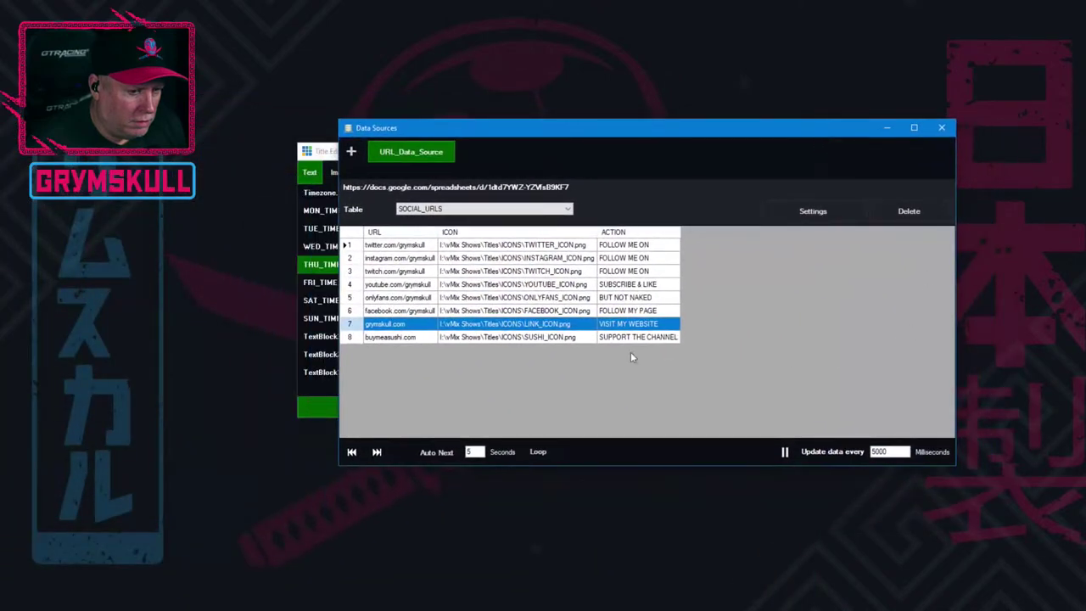
{"action": "left_click", "coordinate": [941, 127]}
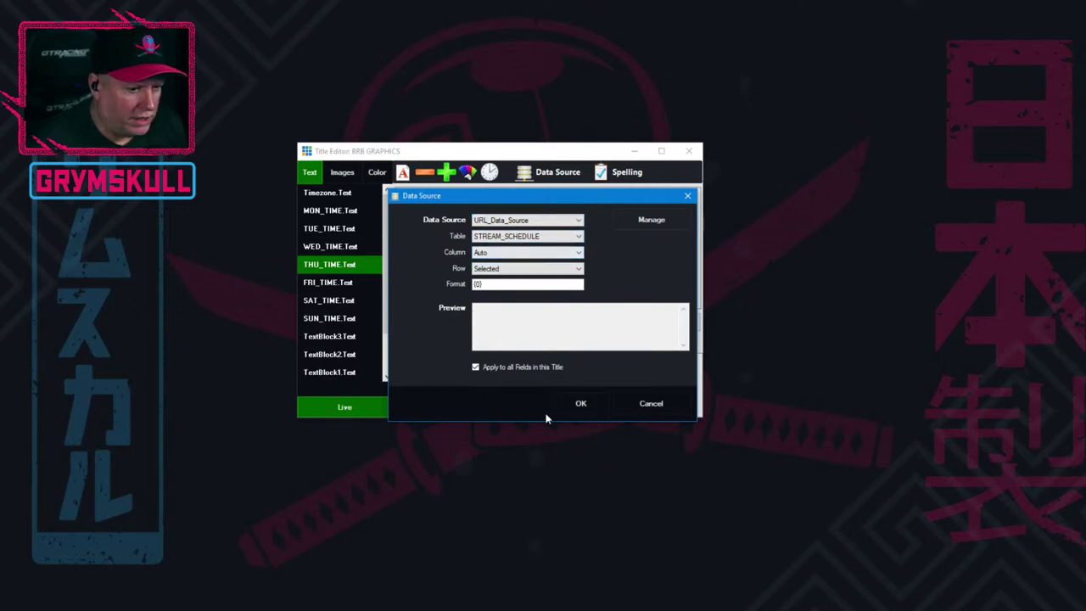
Apply URL_Data_Source with the STREAM_SCHEDULE table to all fields in the title and check the THU_TIME.Text and FRI_TIME.Text data source settings.
{"action": "left_click", "coordinate": [582, 406]}
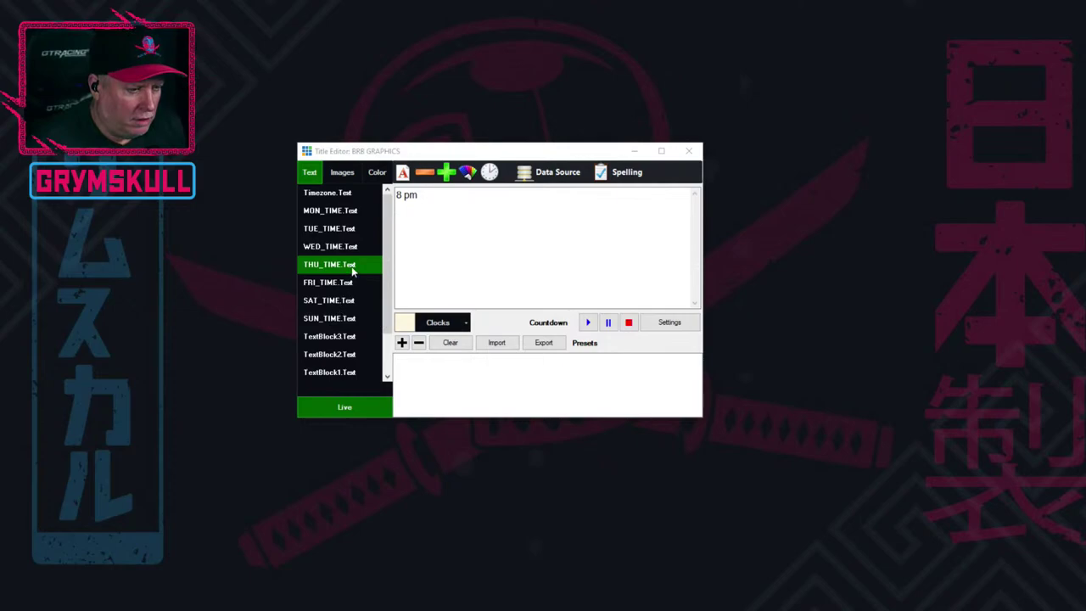
{"action": "left_click", "coordinate": [344, 283]}
{"action": "left_click", "coordinate": [342, 266]}
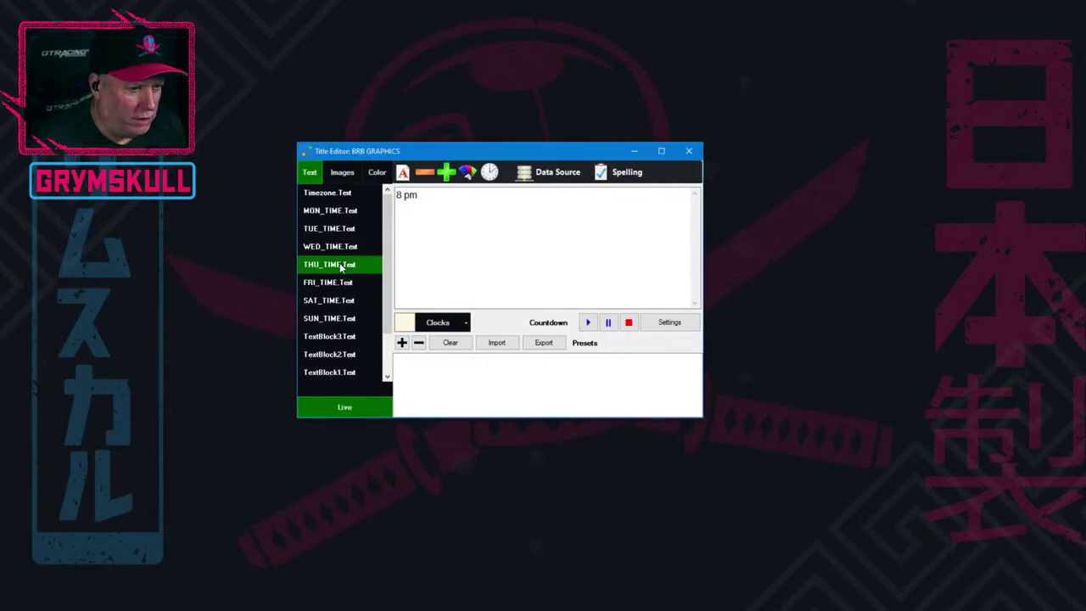
{"action": "left_click", "coordinate": [556, 172]}
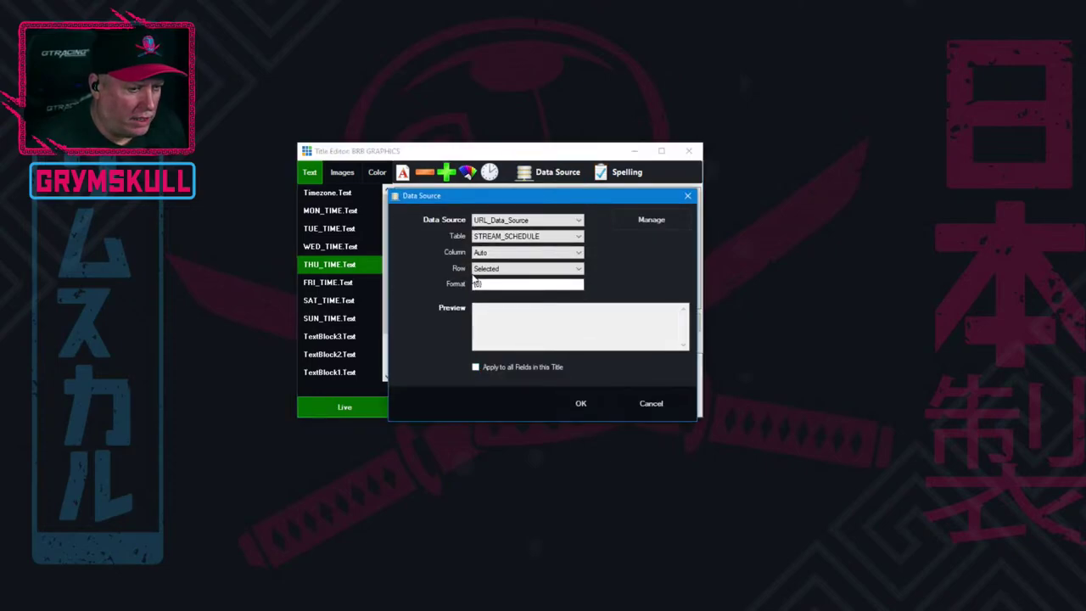
{"action": "left_click", "coordinate": [332, 286]}
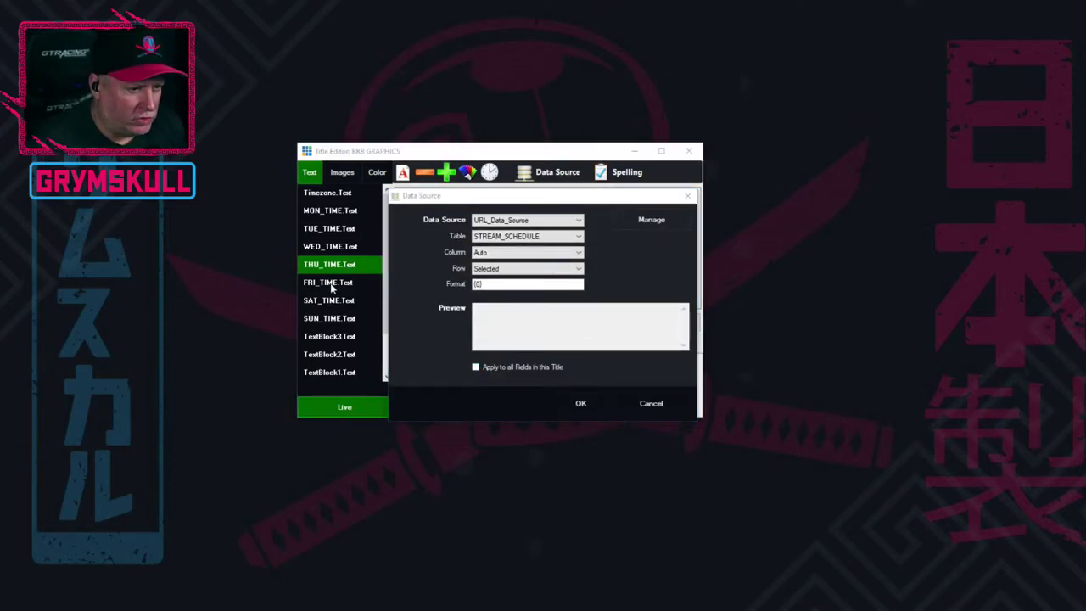
{"action": "left_click", "coordinate": [597, 406]}
{"action": "left_click", "coordinate": [333, 283]}
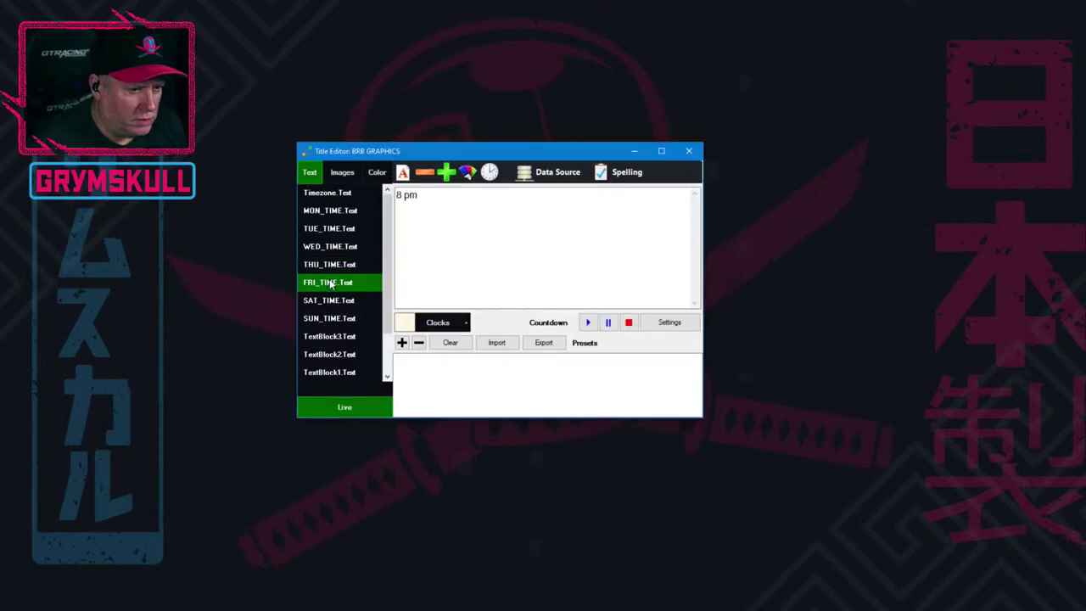
{"action": "left_click", "coordinate": [578, 174]}
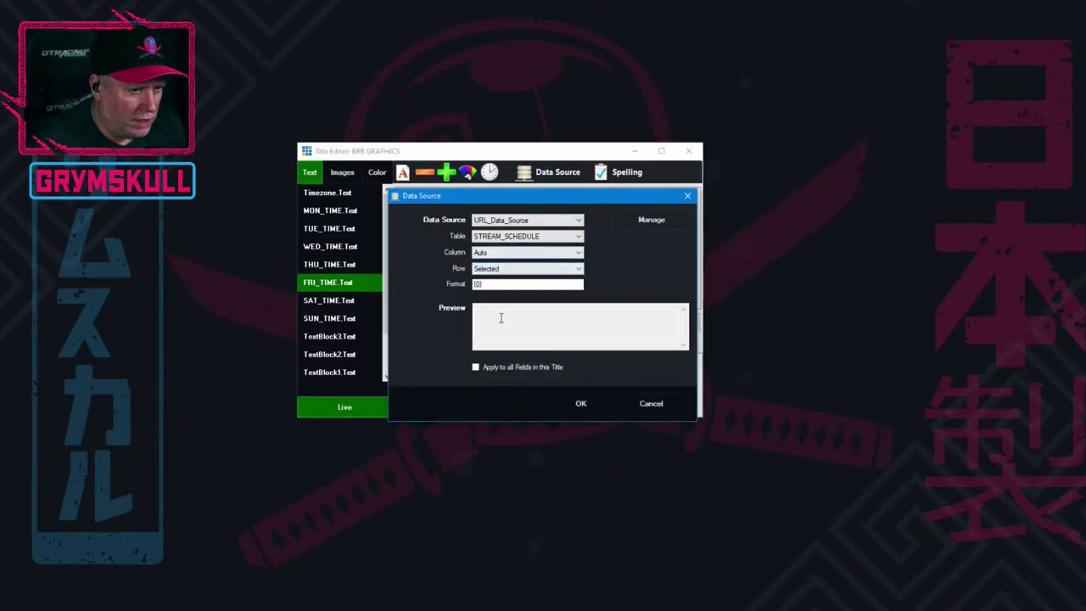
{"action": "left_click", "coordinate": [580, 404]}
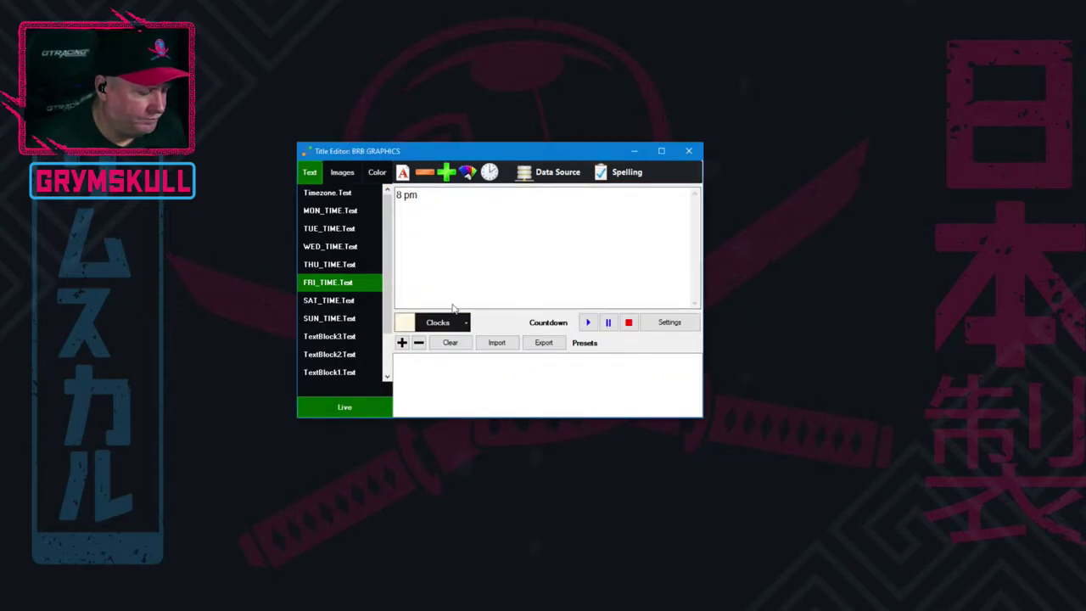
Compare the contents of the WED_TIME.Text and THU_TIME.Text fields.
{"action": "left_click", "coordinate": [343, 267]}
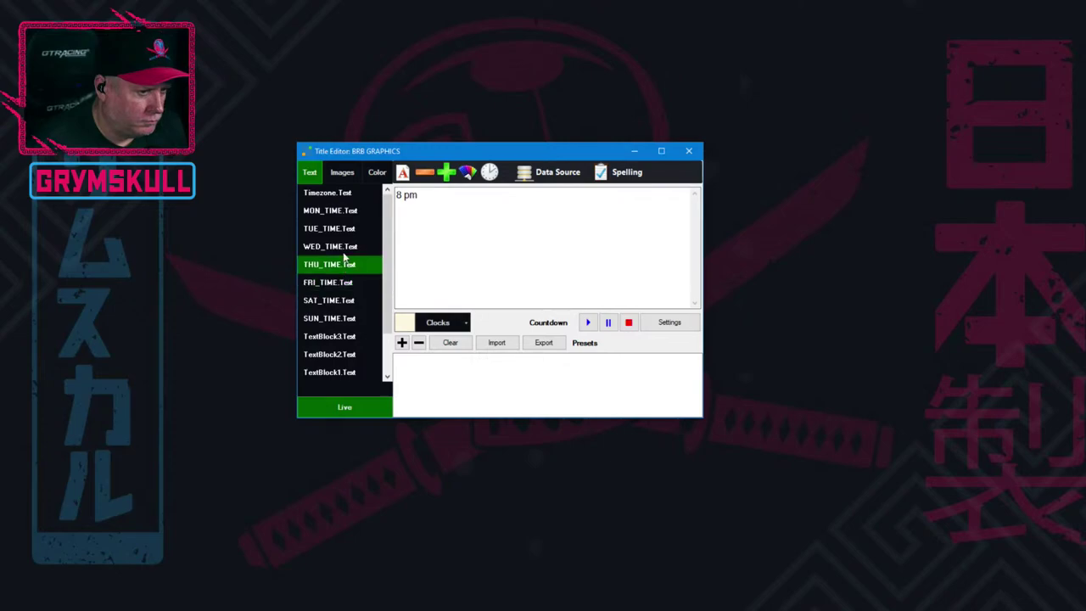
{"action": "left_click", "coordinate": [346, 246]}
{"action": "left_click", "coordinate": [343, 266]}
{"action": "left_click", "coordinate": [346, 250]}
{"action": "left_click", "coordinate": [344, 265]}
{"action": "left_click", "coordinate": [349, 247]}
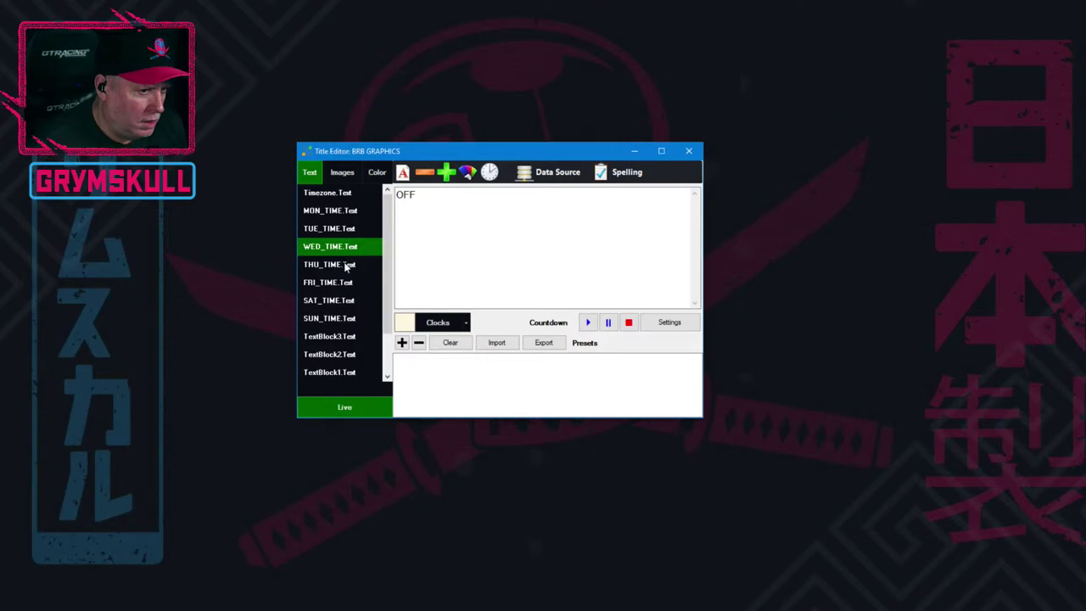
Link the THU_TIME.Text field to row 4 of the START TIME column in its data source settings.
{"action": "left_click", "coordinate": [345, 265]}
{"action": "left_click", "coordinate": [553, 173]}
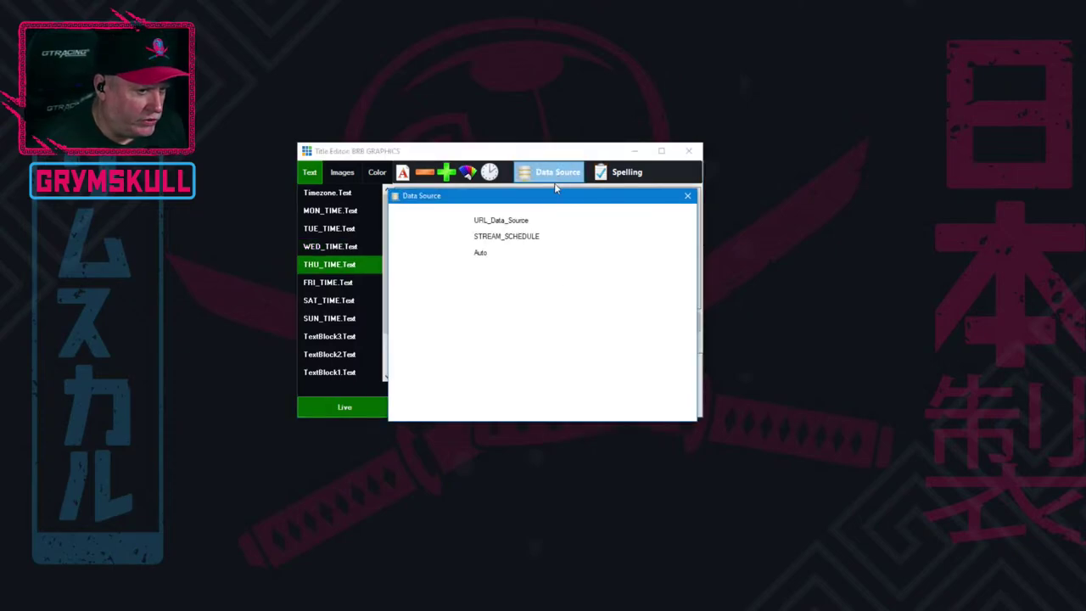
{"action": "left_click", "coordinate": [519, 253]}
{"action": "left_click", "coordinate": [508, 278]}
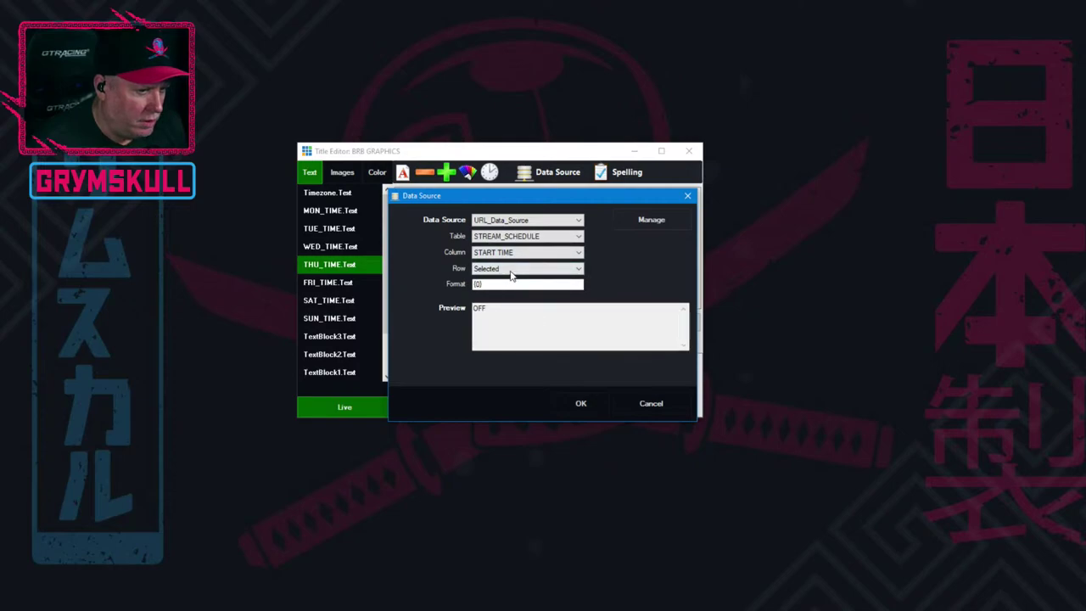
{"action": "left_click", "coordinate": [502, 269]}
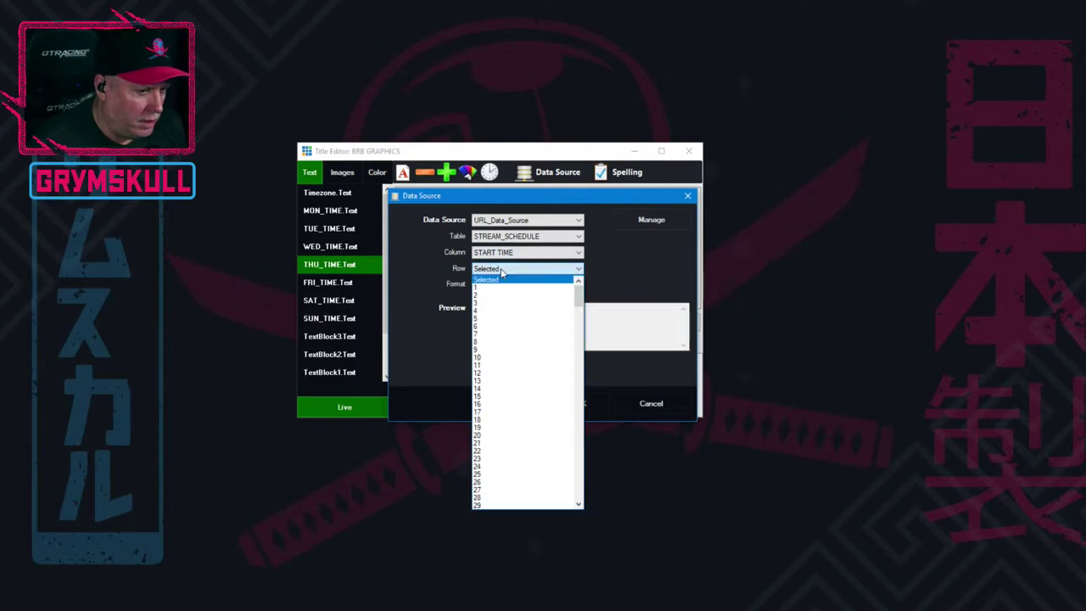
{"action": "left_click", "coordinate": [496, 314]}
{"action": "left_click", "coordinate": [581, 404]}
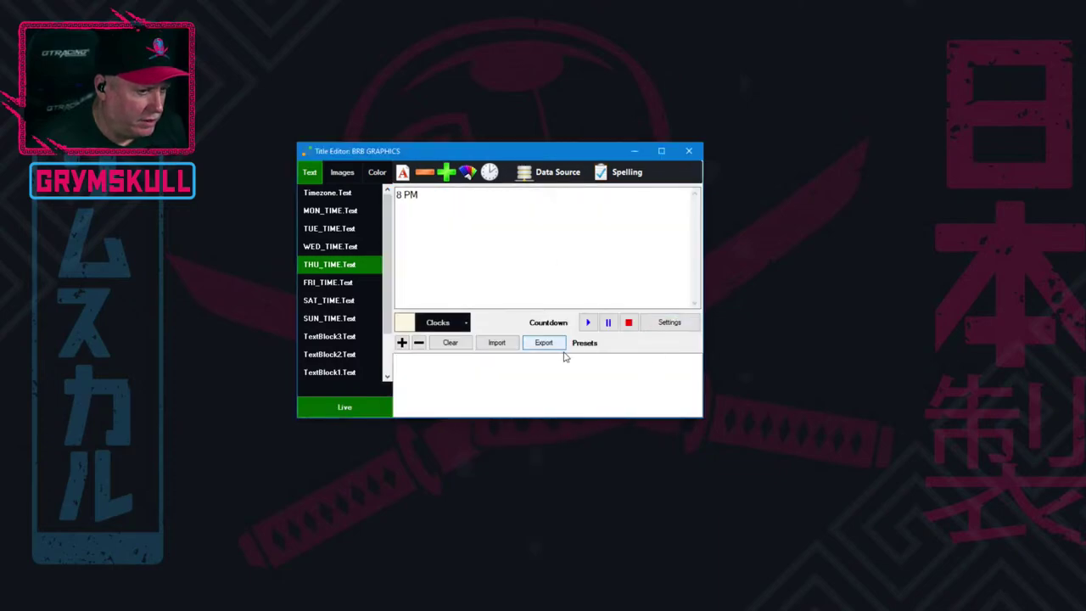
Link the FRI_TIME.Text field to row 5 of the START TIME column in its data source settings.
{"action": "left_click", "coordinate": [328, 281]}
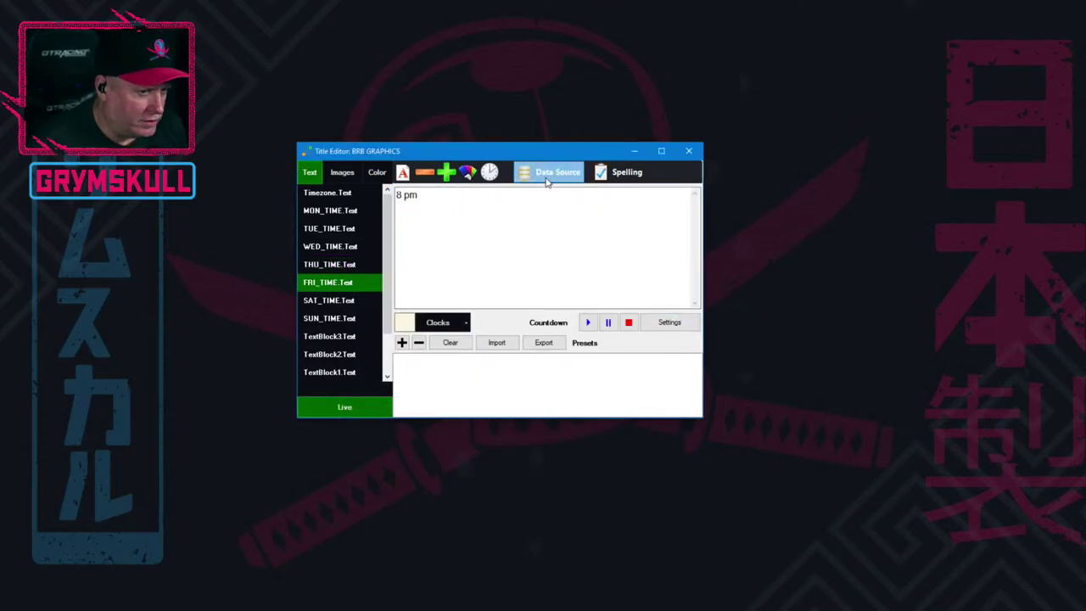
{"action": "left_click", "coordinate": [551, 171]}
{"action": "left_click", "coordinate": [515, 253]}
{"action": "left_click", "coordinate": [500, 279]}
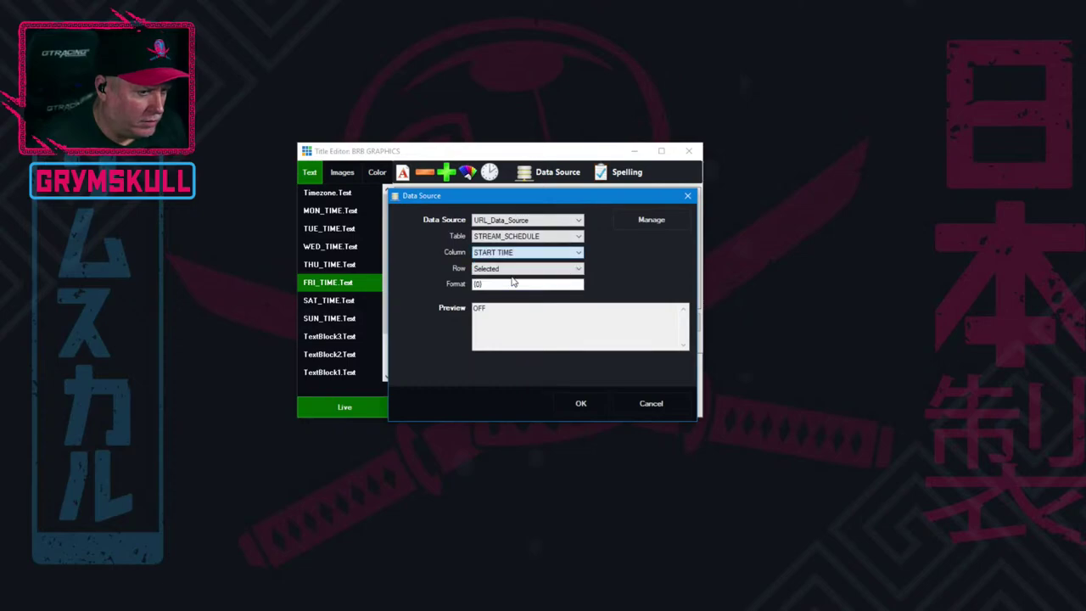
{"action": "left_click", "coordinate": [526, 268]}
{"action": "left_click", "coordinate": [498, 325]}
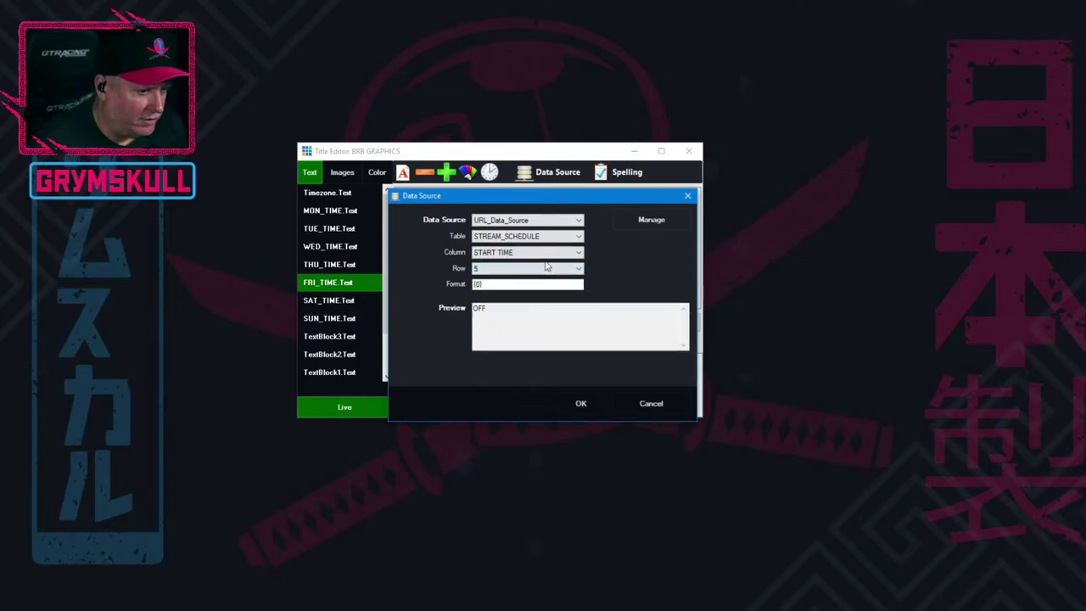
{"action": "left_click", "coordinate": [578, 403]}
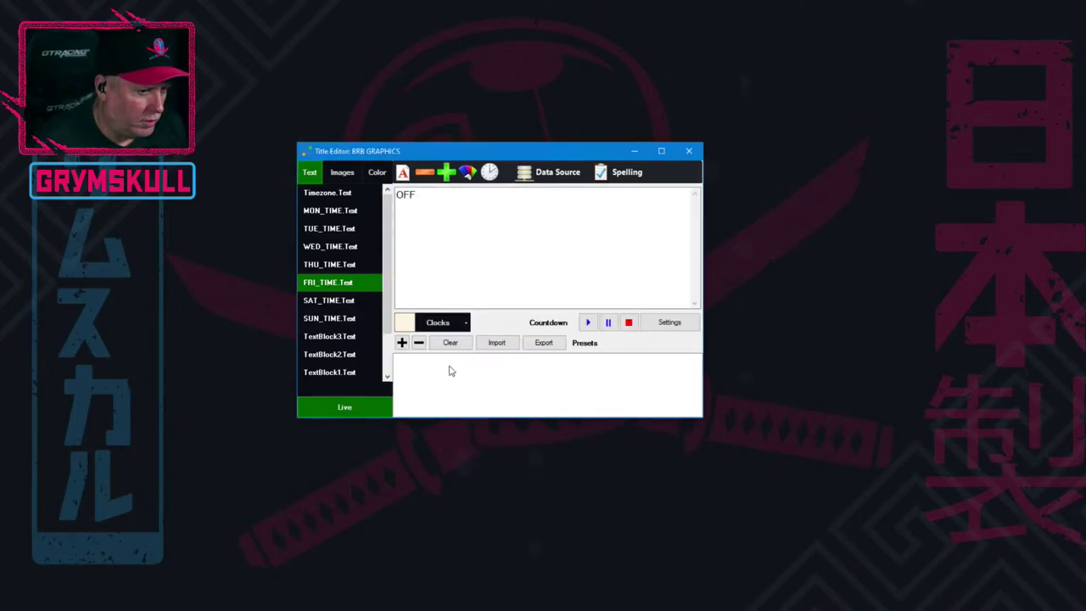
Link the SAT_TIME.Text field to row 6 of the START TIME column in its data source settings.
{"action": "left_click", "coordinate": [328, 300]}
{"action": "left_click", "coordinate": [541, 179]}
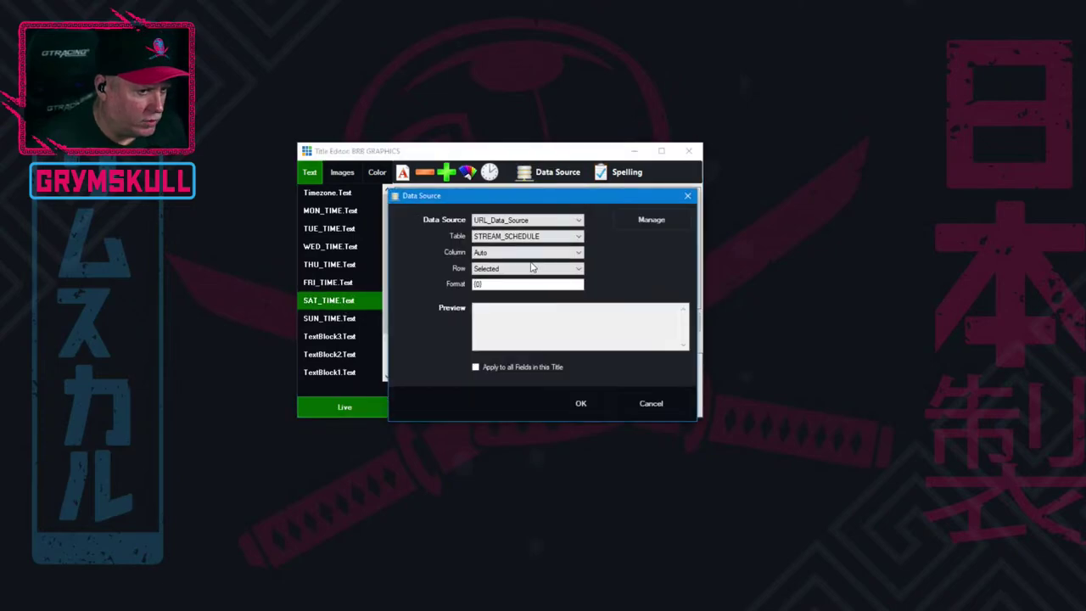
{"action": "left_click", "coordinate": [508, 255]}
{"action": "left_click", "coordinate": [509, 273]}
{"action": "left_click", "coordinate": [508, 269]}
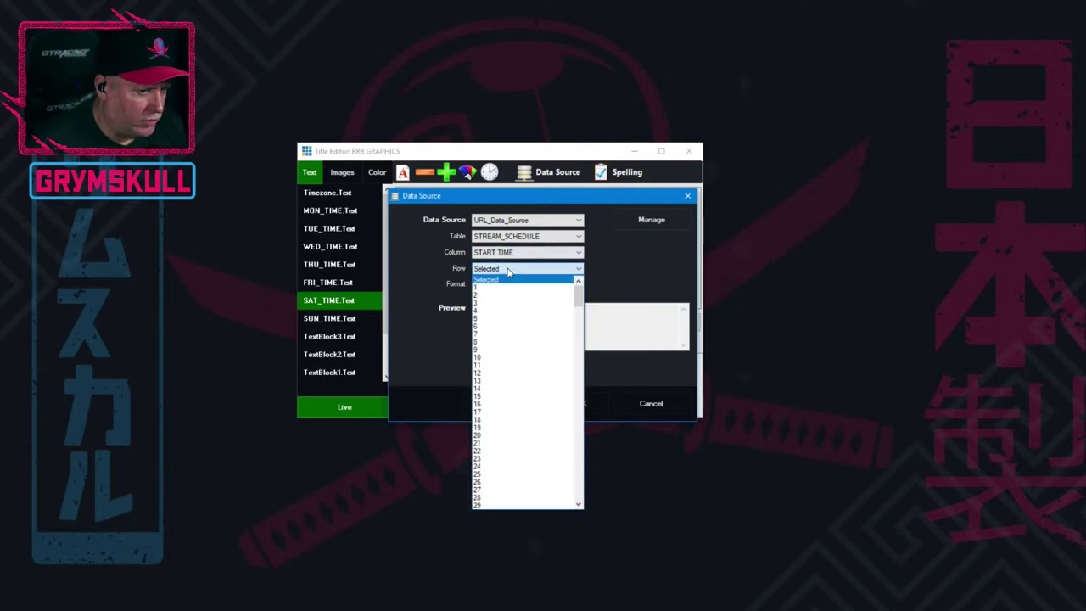
{"action": "left_click", "coordinate": [498, 331]}
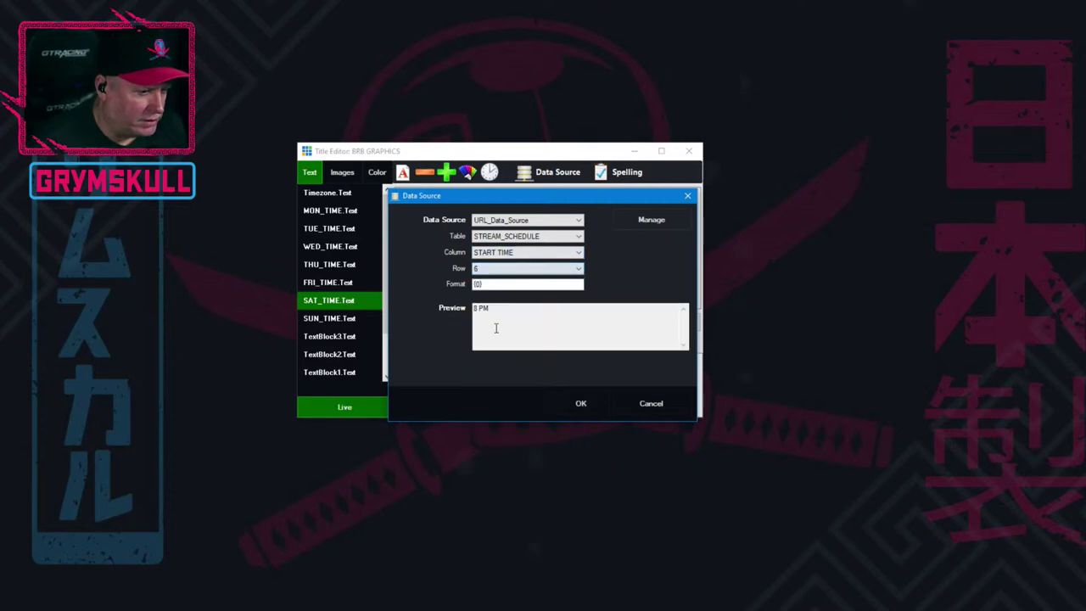
{"action": "left_click", "coordinate": [582, 406]}
Link the SUN_TIME.Text field to row 7 of the START TIME column in its data source settings.
{"action": "left_click", "coordinate": [335, 320]}
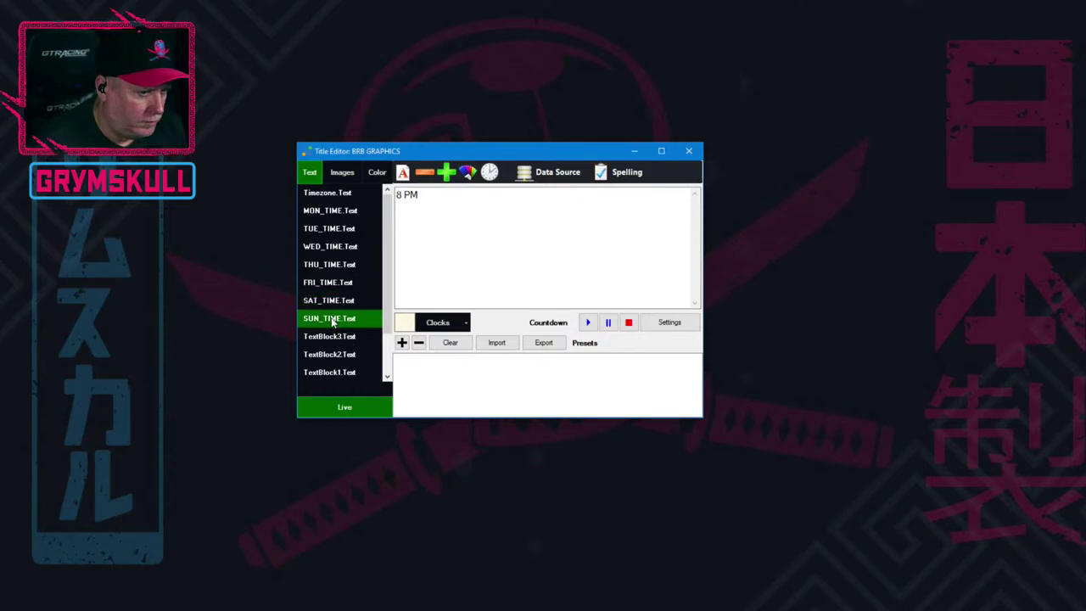
{"action": "left_click", "coordinate": [553, 178]}
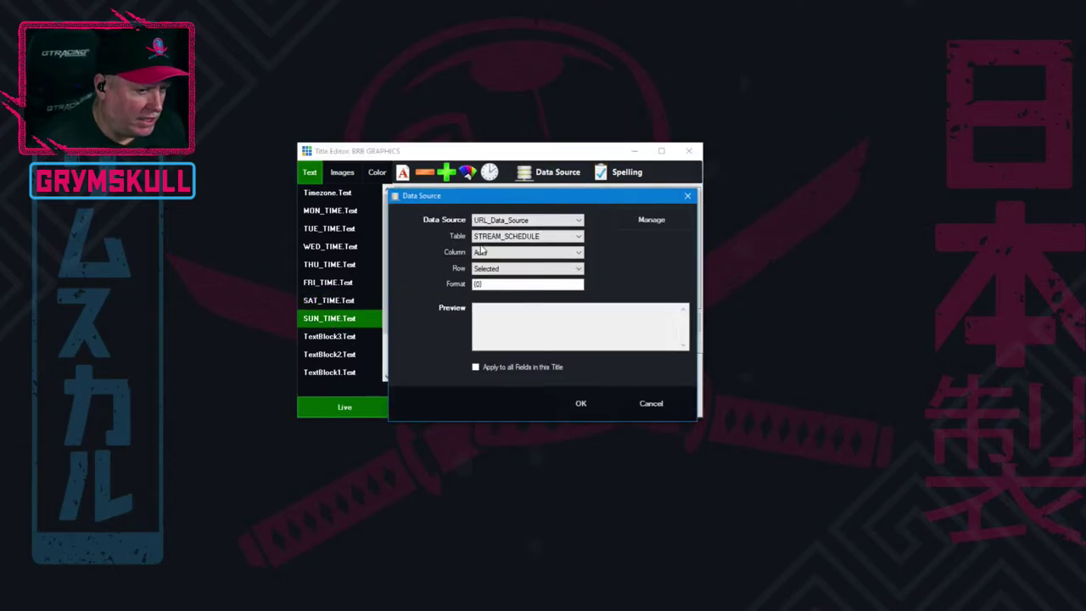
{"action": "left_click", "coordinate": [496, 253]}
{"action": "left_click", "coordinate": [501, 280]}
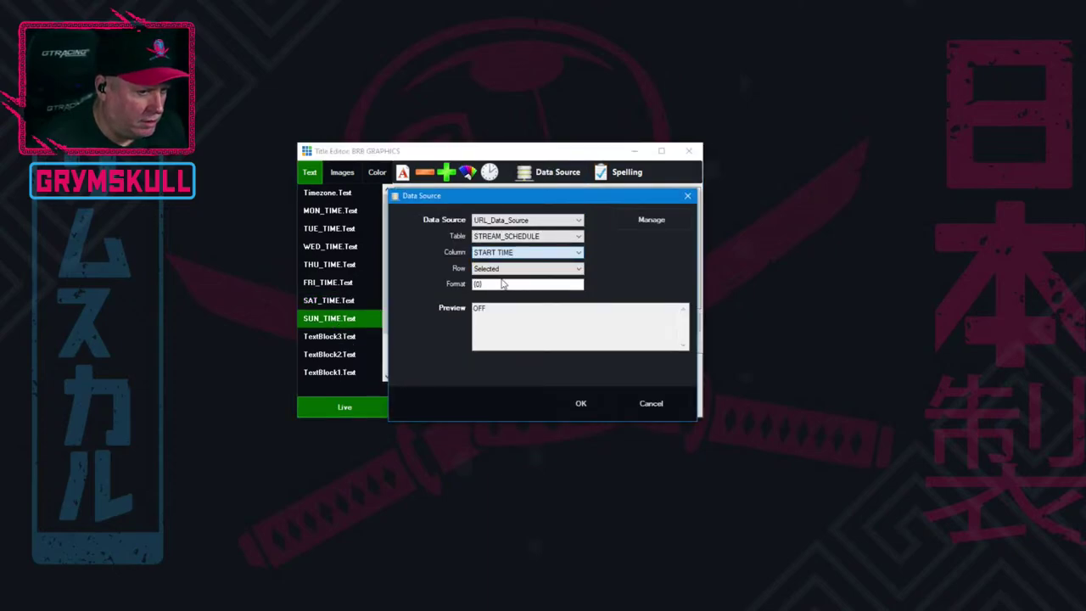
{"action": "left_click", "coordinate": [509, 268]}
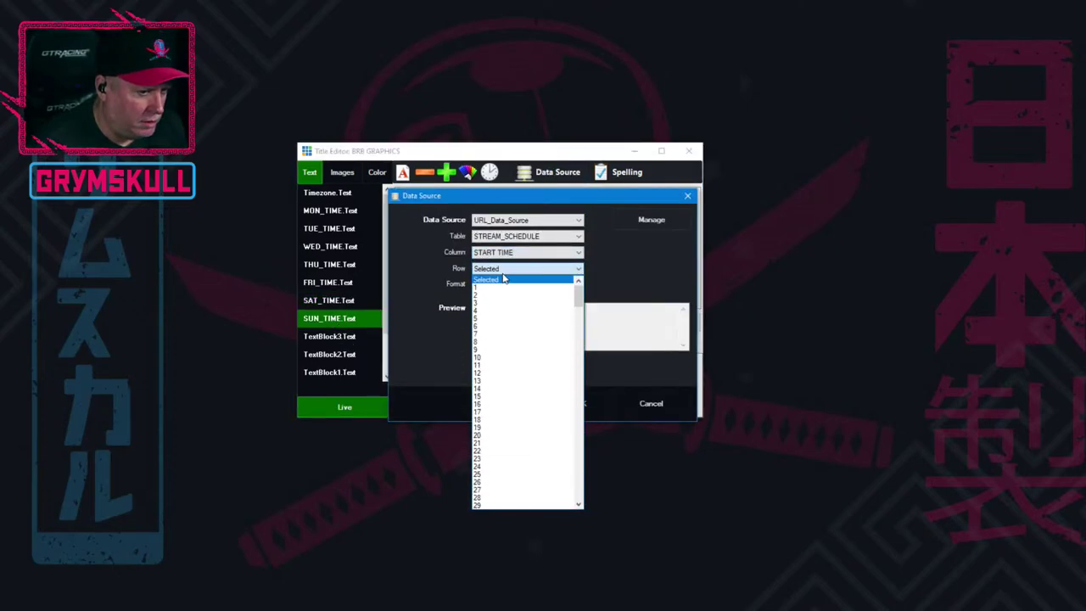
{"action": "left_click", "coordinate": [496, 330]}
{"action": "left_click", "coordinate": [586, 403]}
{"action": "left_click", "coordinate": [873, 407]}
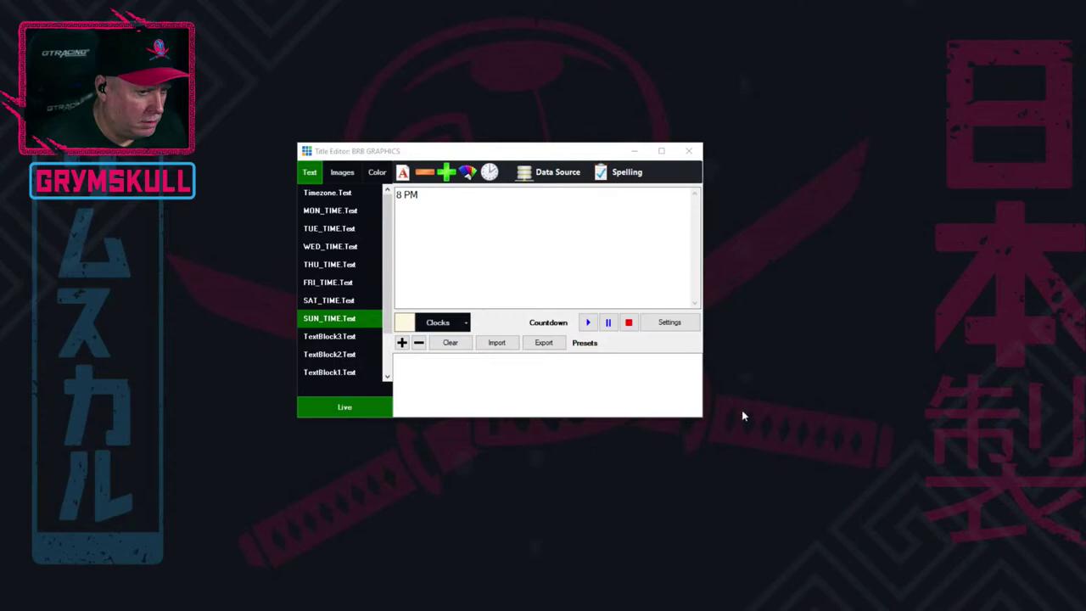
Unlink the Timezone.Text field by setting its data source to None.
{"action": "left_click_drag", "start_coordinate": [618, 155], "coordinate": [669, 162]}
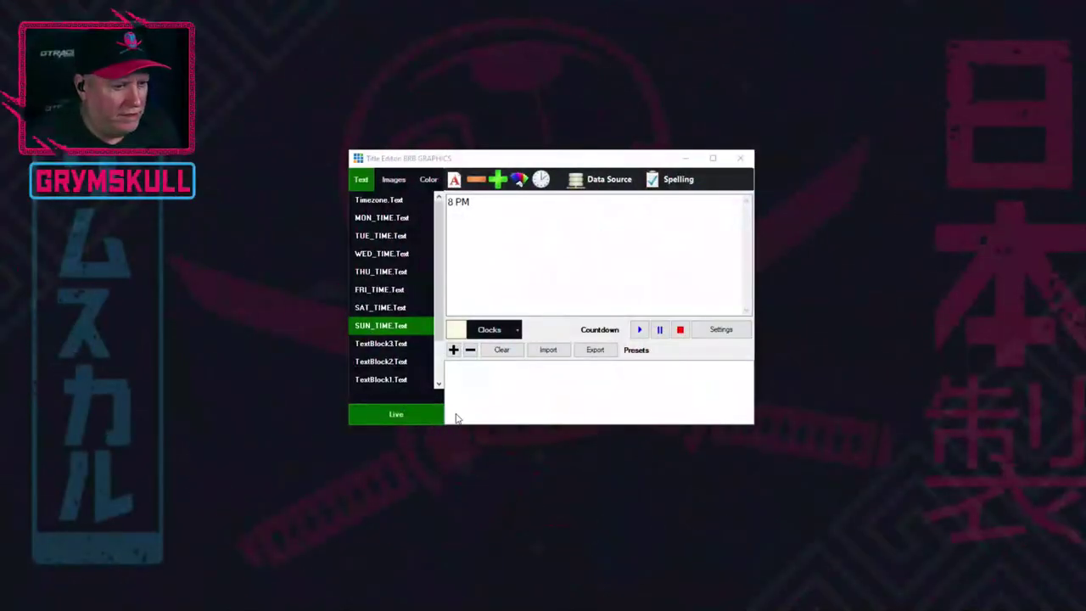
{"action": "left_click", "coordinate": [403, 206]}
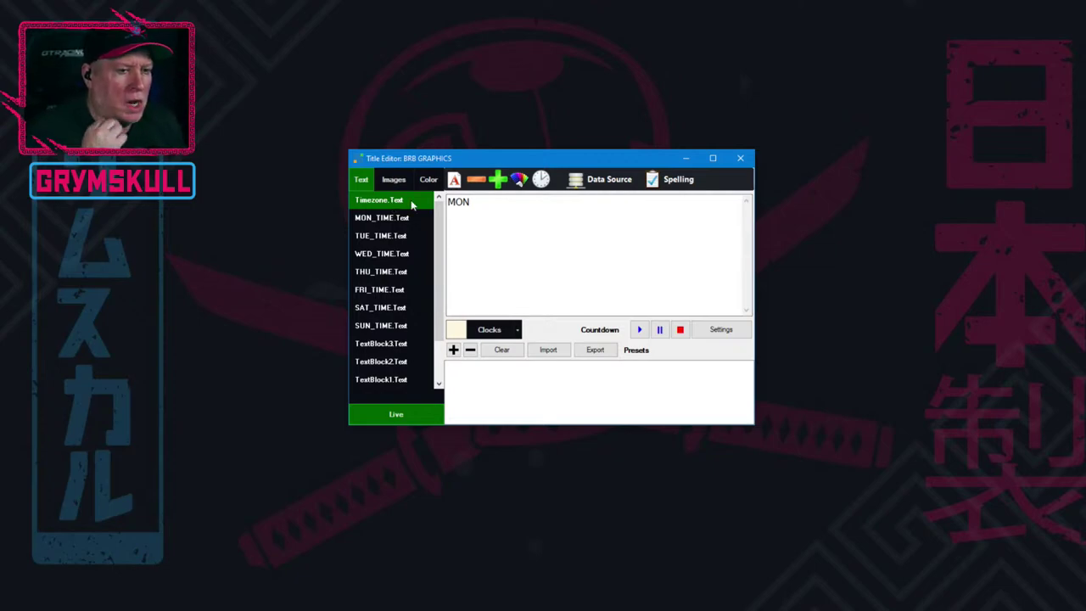
{"action": "left_click", "coordinate": [609, 180]}
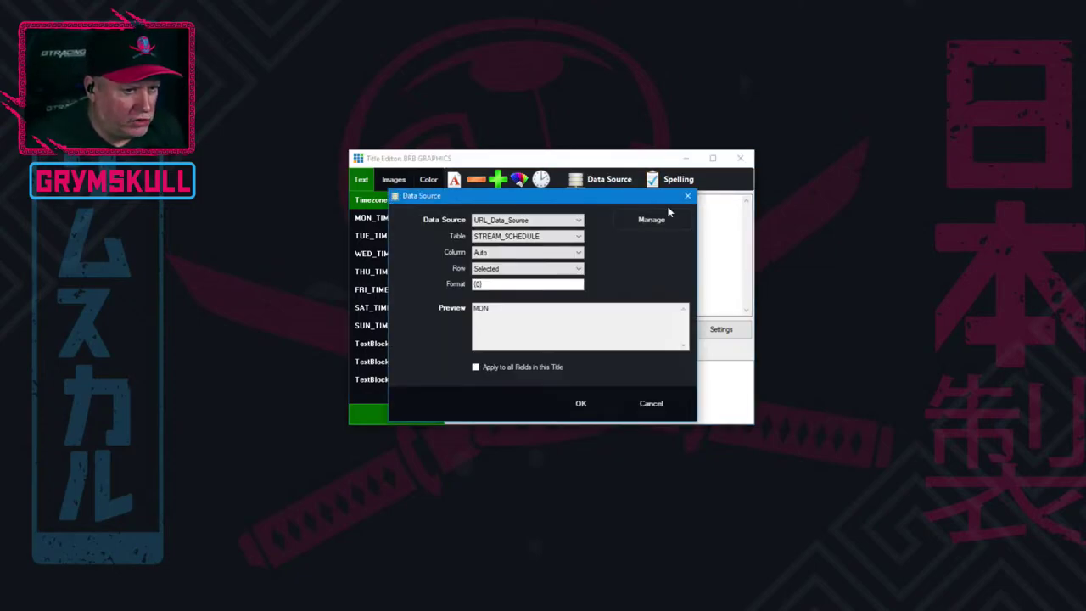
{"action": "left_click", "coordinate": [538, 220]}
{"action": "left_click", "coordinate": [500, 231]}
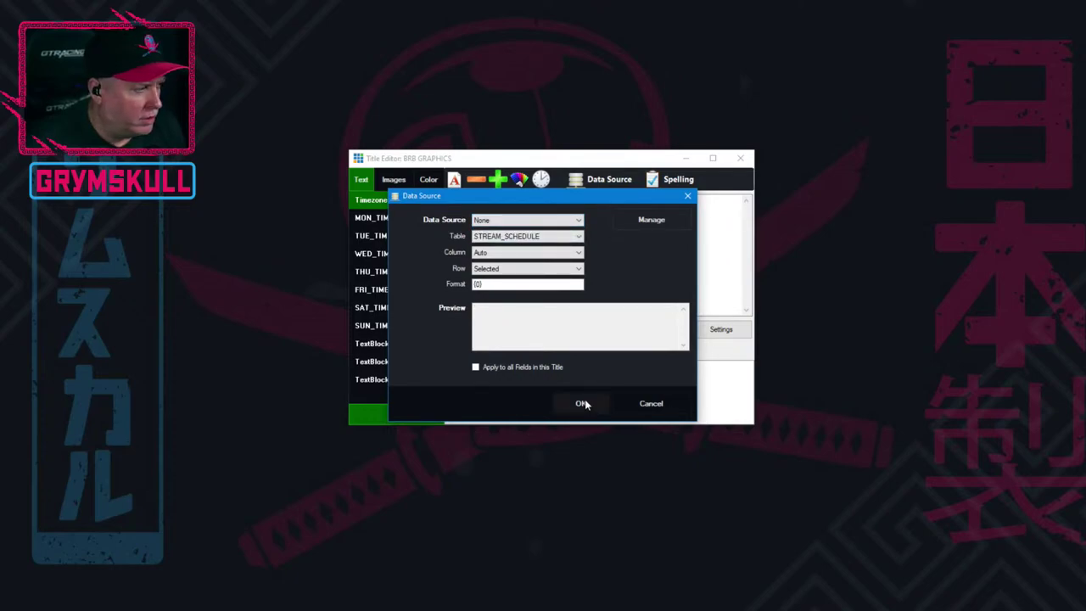
{"action": "left_click", "coordinate": [583, 403]}
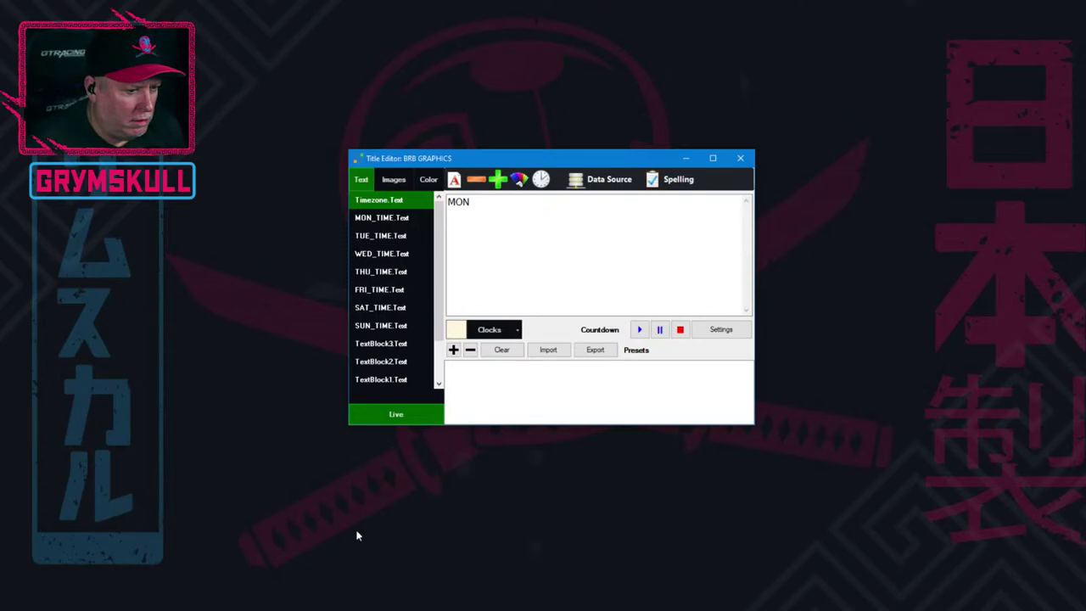
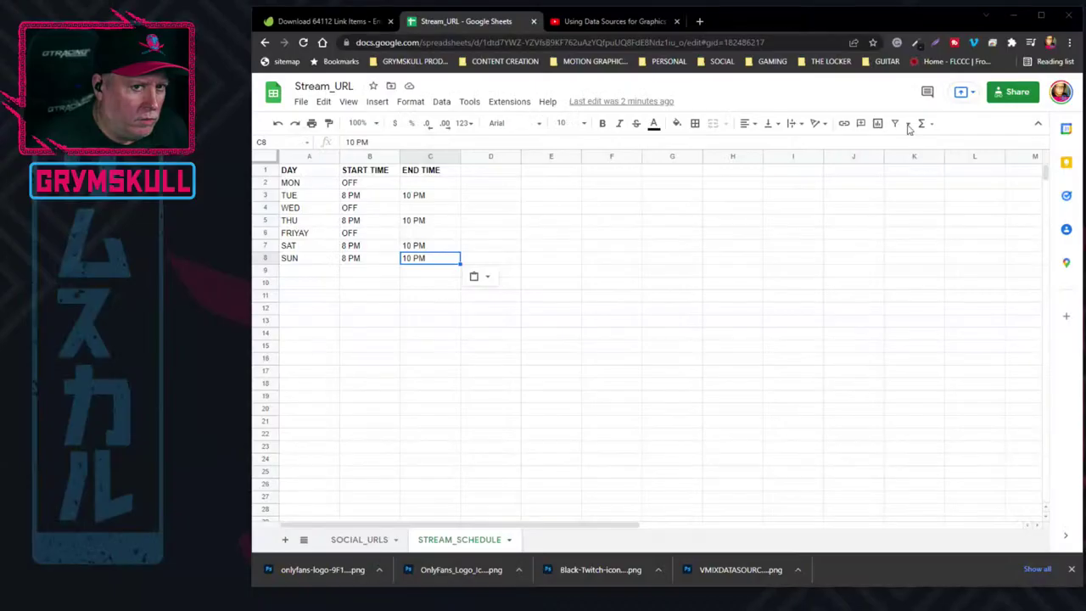
Switch to the STREAM_SCHEDULE sheet in Google Sheets and change the END TIME of SAT and SUN to 10 AM.
{"action": "left_click_drag", "start_coordinate": [795, 32], "coordinate": [768, 31]}
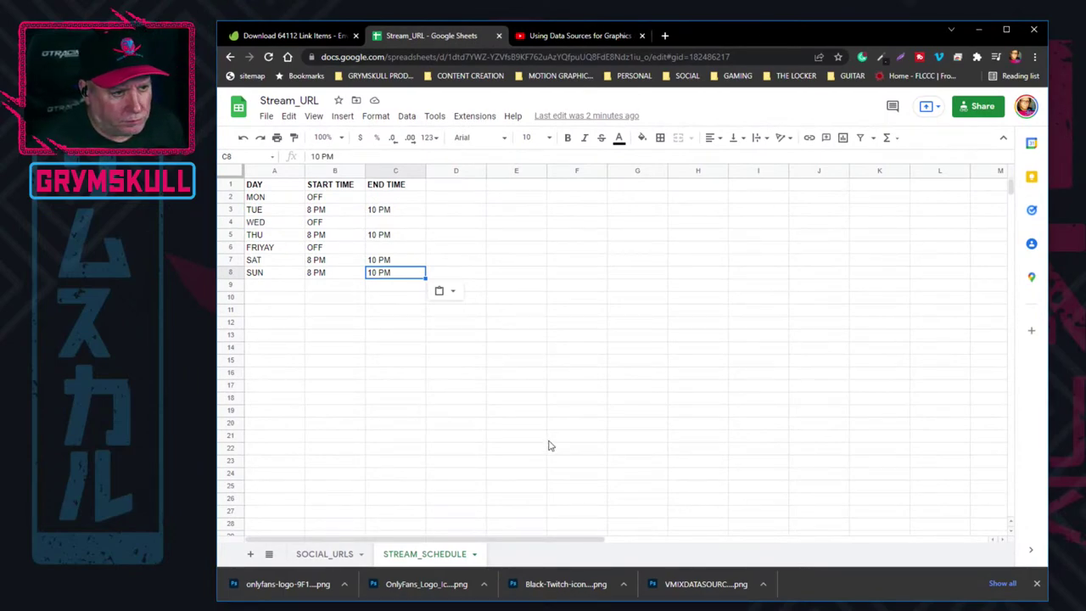
{"action": "left_click", "coordinate": [389, 262]}
{"action": "double_click", "coordinate": [383, 262]}
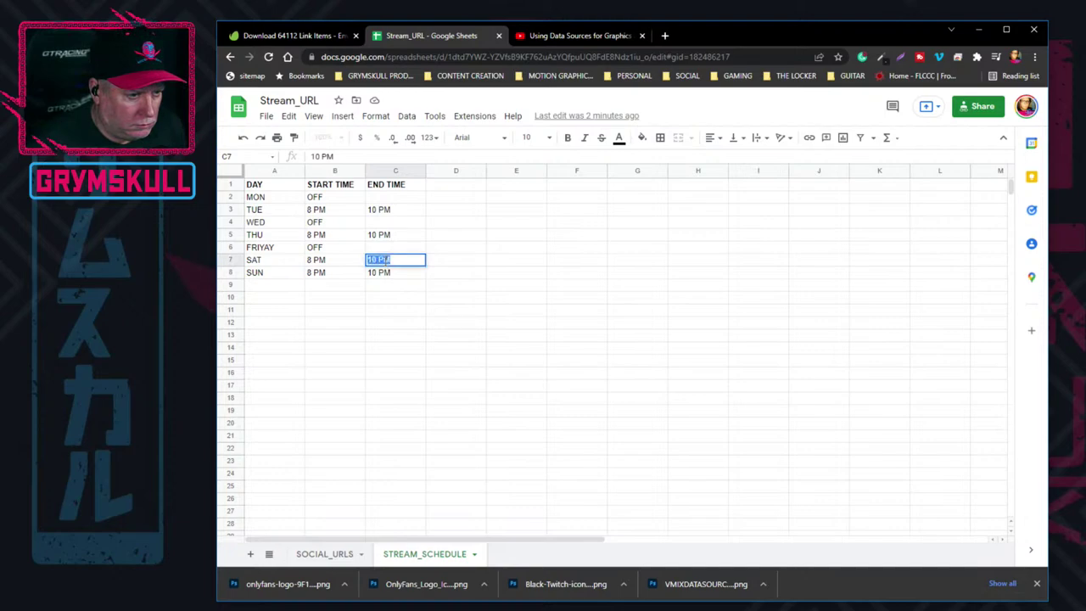
{"action": "left_click", "coordinate": [379, 259]}
{"action": "double_click", "coordinate": [383, 260]}
{"action": "type", "text": "AM"}
{"action": "left_click", "coordinate": [379, 275]}
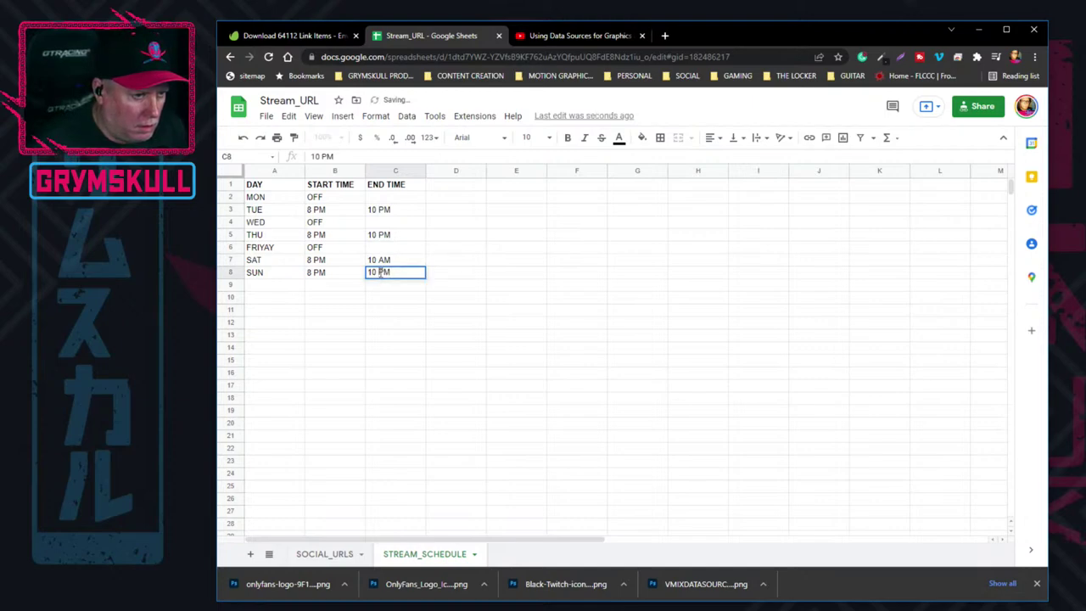
{"action": "double_click", "coordinate": [379, 271]}
{"action": "type", "text": "AM"}
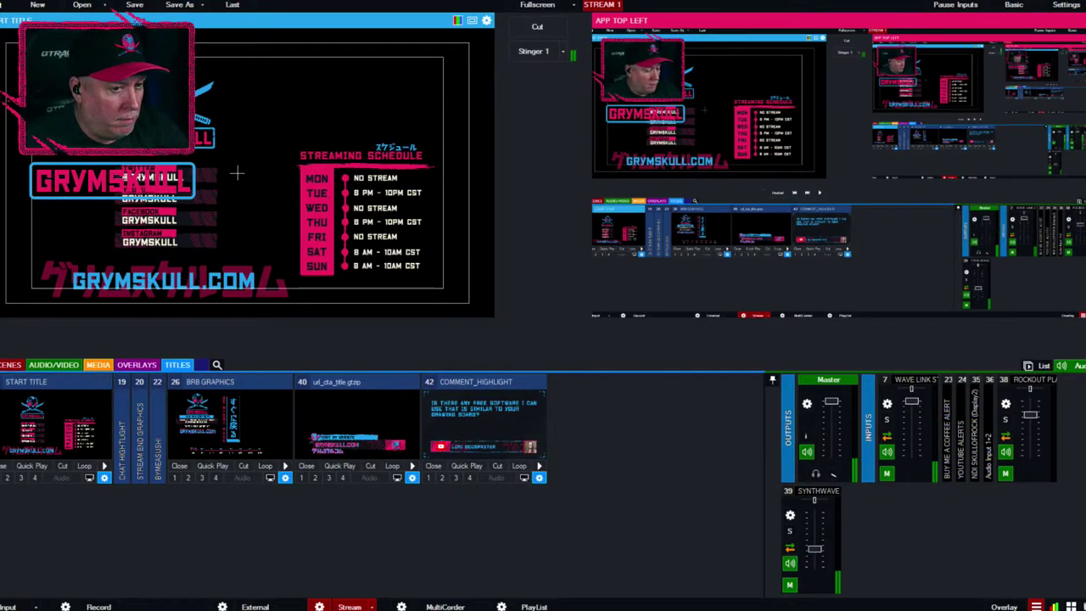
{"action": "key", "text": "F1"}
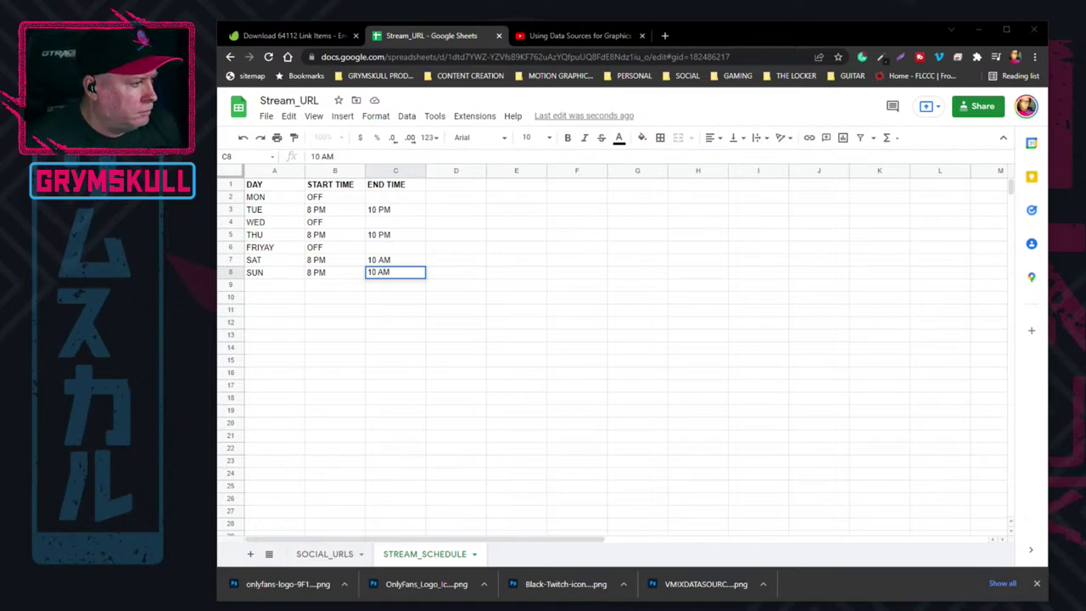
{"action": "left_click_drag", "start_coordinate": [770, 34], "coordinate": [798, 19]}
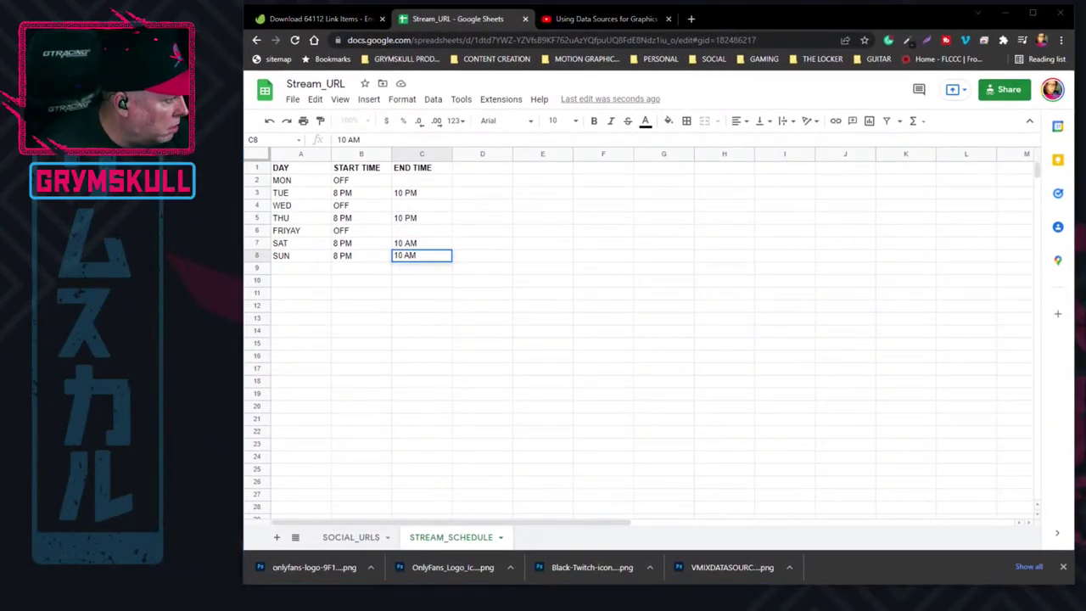
{"action": "left_click", "coordinate": [815, 23]}
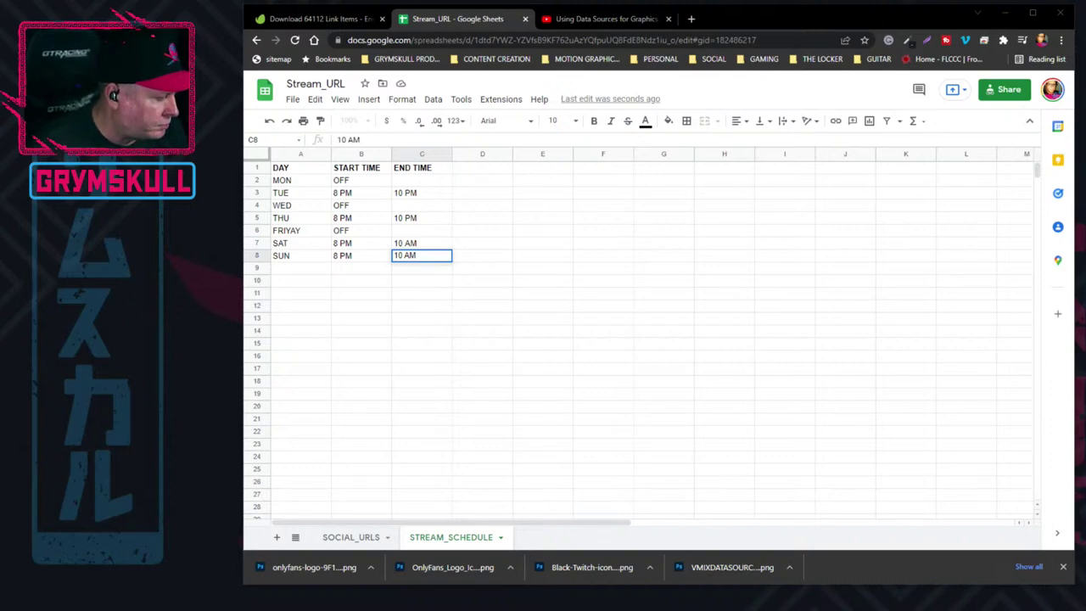
{"action": "left_click_drag", "start_coordinate": [825, 22], "coordinate": [838, 18]}
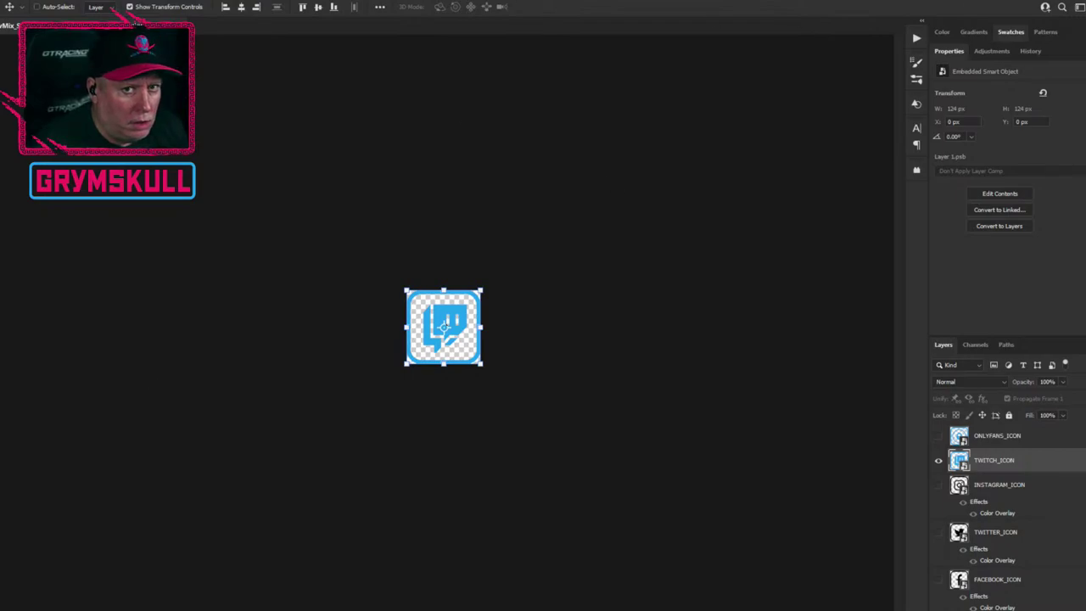
Switch to Photoshop with vMix_Social_Icons.psd and reposition and resize its window over the browser.
{"action": "left_click_drag", "start_coordinate": [482, 2], "coordinate": [531, 81]}
{"action": "left_click_drag", "start_coordinate": [361, 79], "coordinate": [569, 8]}
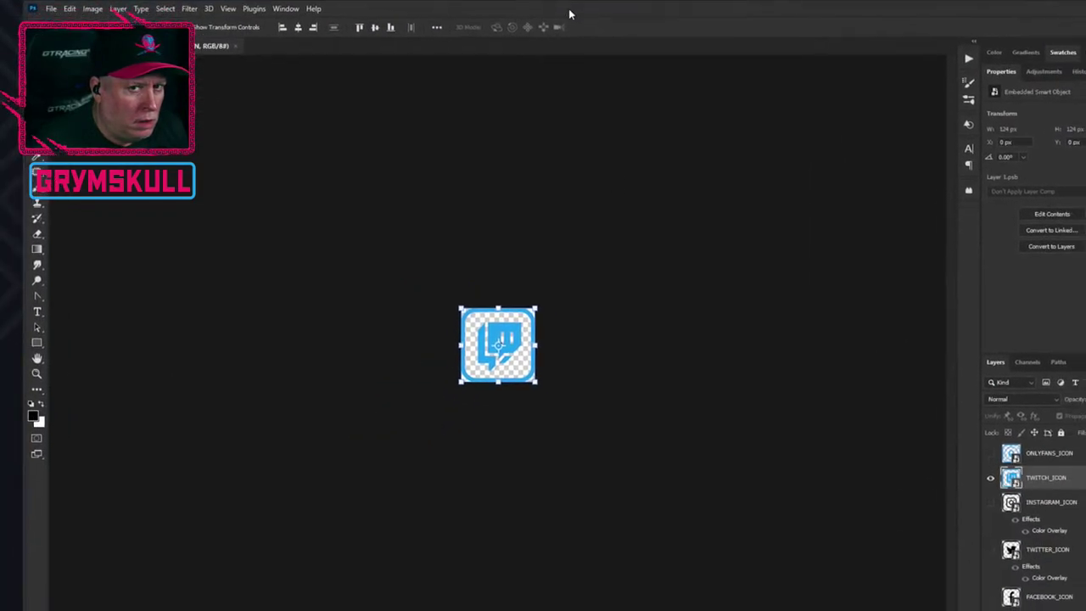
{"action": "double_click", "coordinate": [569, 9]}
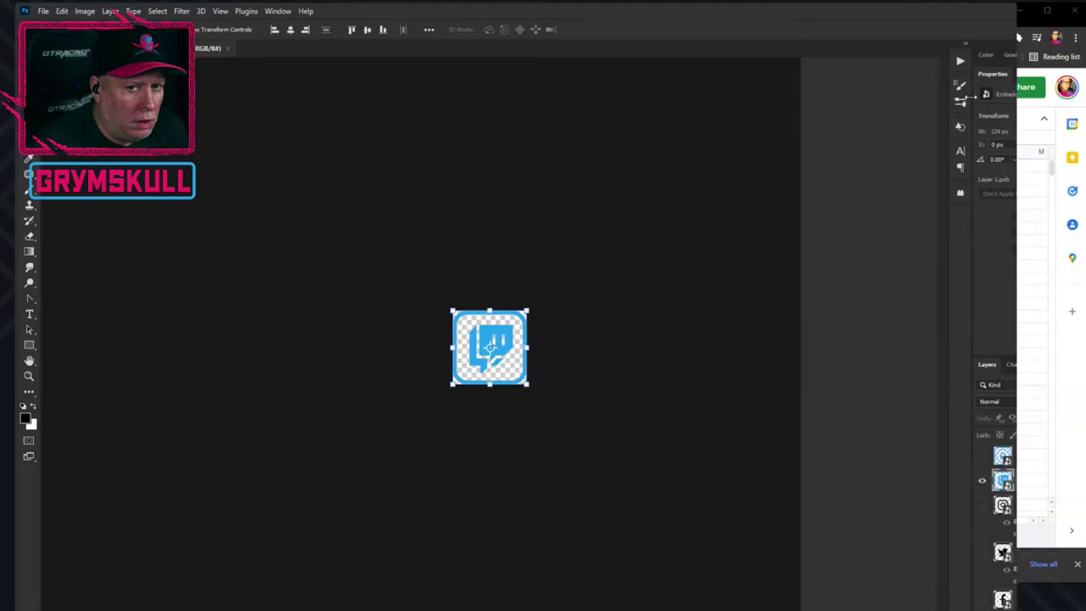
{"action": "left_click_drag", "start_coordinate": [555, 19], "coordinate": [851, 2]}
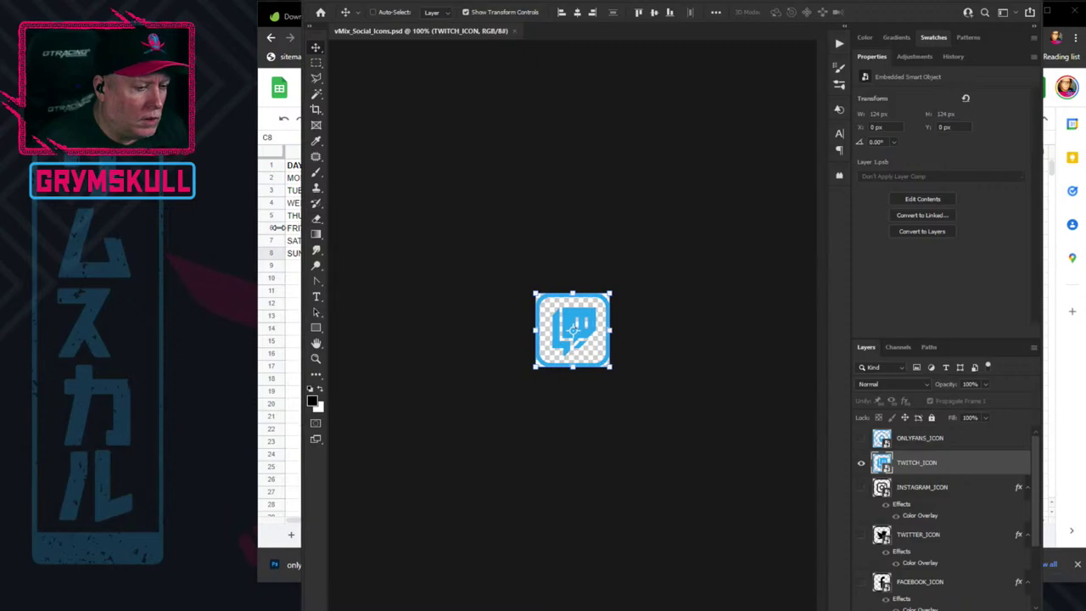
{"action": "left_click_drag", "start_coordinate": [277, 227], "coordinate": [140, 227]}
{"action": "left_click_drag", "start_coordinate": [650, 4], "coordinate": [696, 3]}
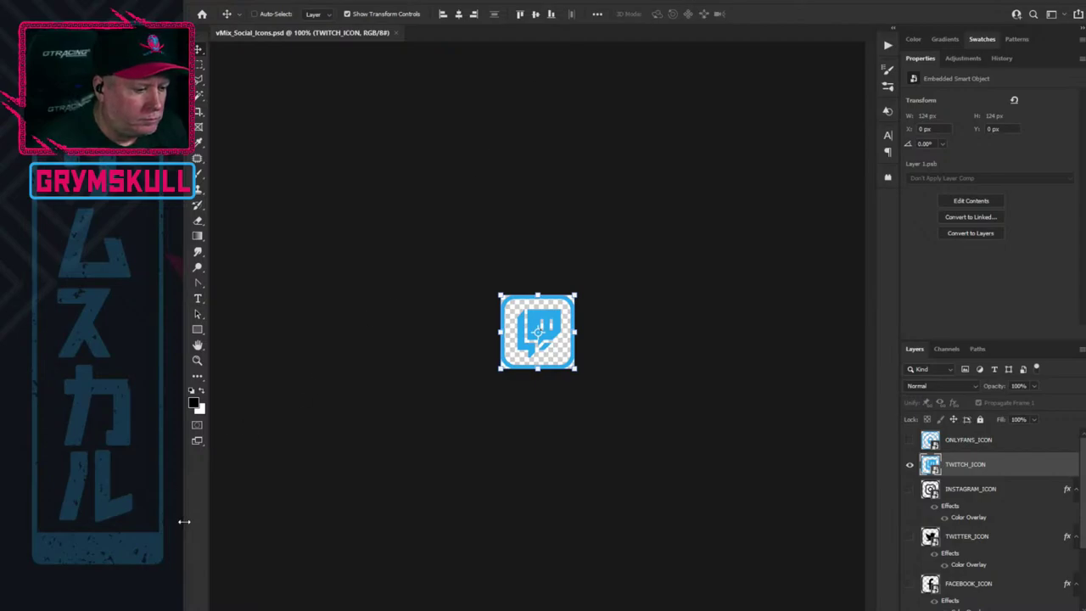
{"action": "left_click_drag", "start_coordinate": [182, 519], "coordinate": [197, 521]}
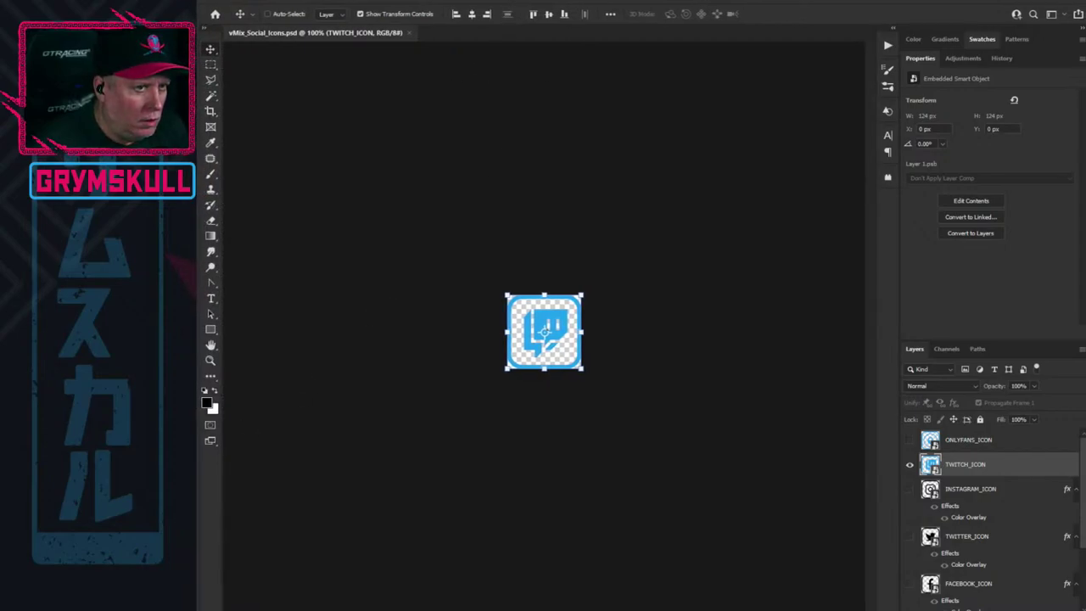
{"action": "left_click_drag", "start_coordinate": [531, 1], "coordinate": [545, 1]}
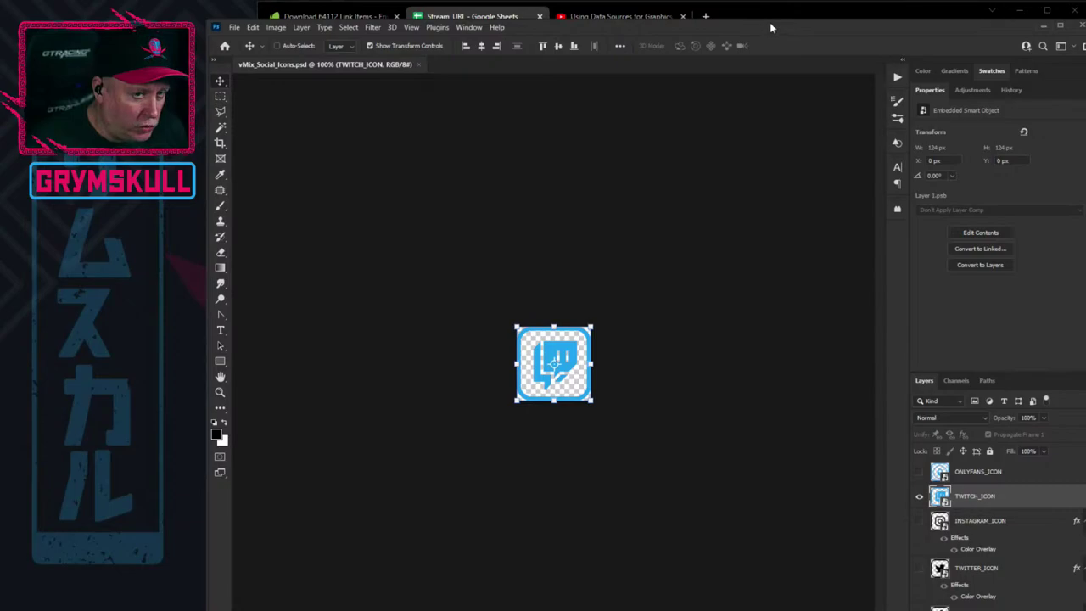
Move the browser window out of the way, then shrink the Photoshop window and reposition it so its canvas and panels fit on screen.
{"action": "left_click_drag", "start_coordinate": [773, 26], "coordinate": [672, 27]}
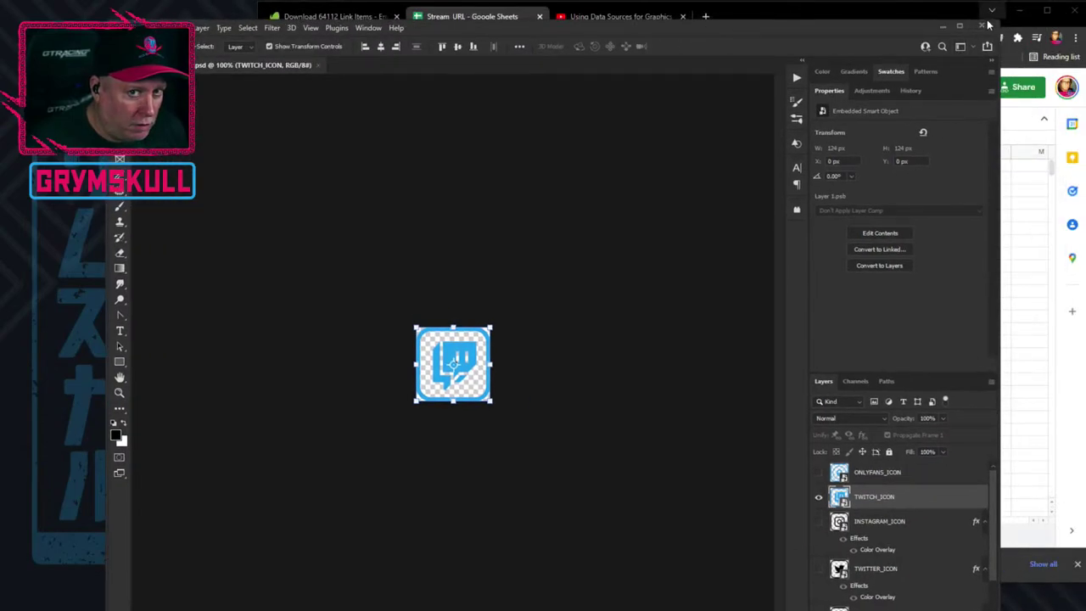
{"action": "left_click_drag", "start_coordinate": [856, 14], "coordinate": [1085, 19]}
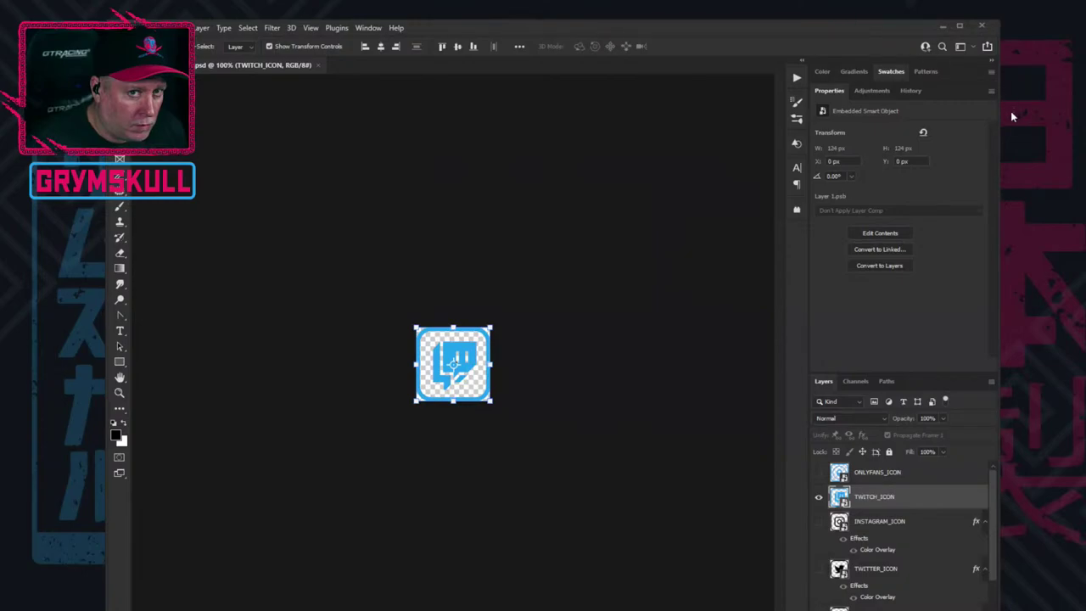
{"action": "mouse_move", "coordinate": [997, 112]}
{"action": "left_mouse_down"}
{"action": "mouse_move", "coordinate": [951, 121]}
{"action": "mouse_move", "coordinate": [982, 119]}
{"action": "left_mouse_up"}
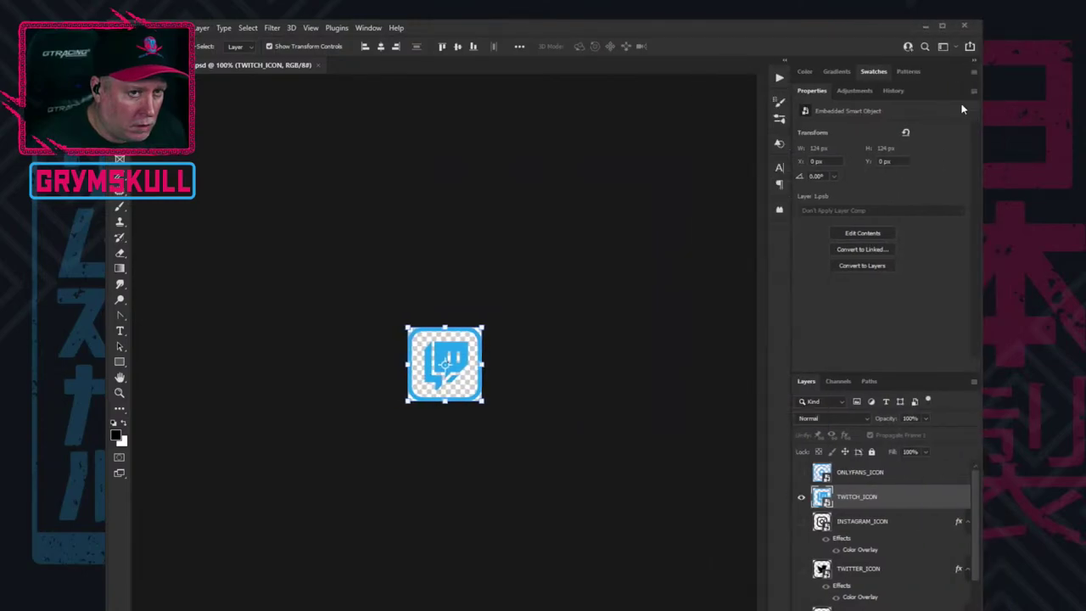
{"action": "double_click", "coordinate": [827, 31]}
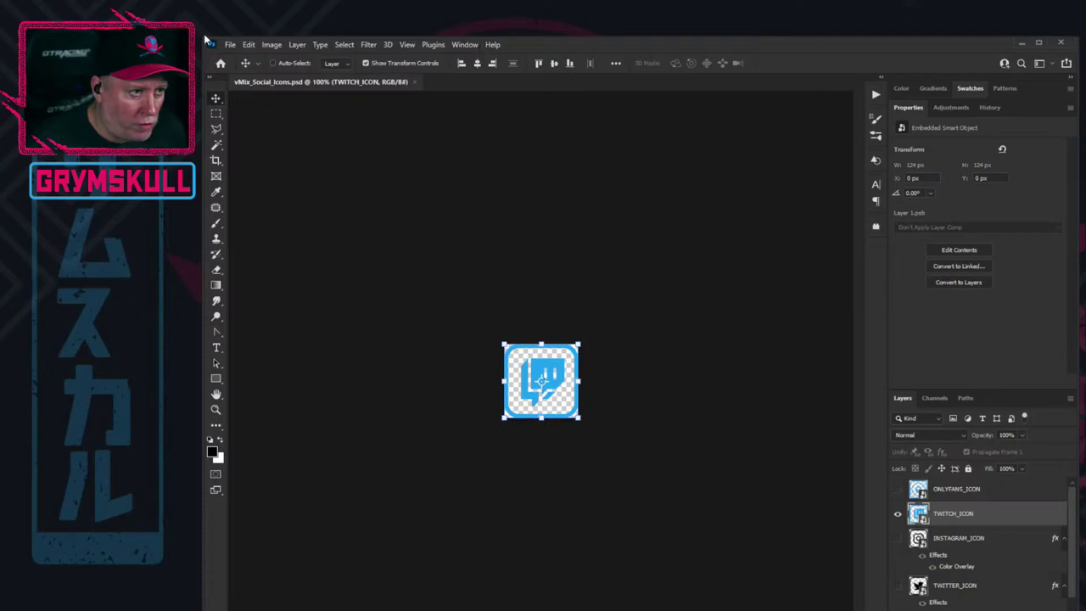
{"action": "left_click_drag", "start_coordinate": [202, 34], "coordinate": [234, 128]}
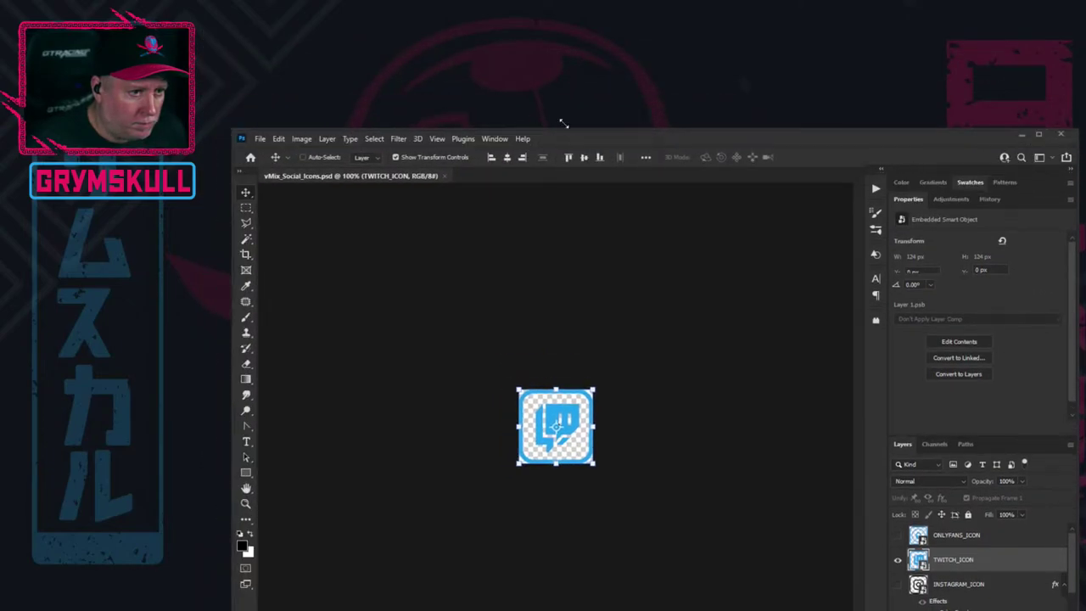
{"action": "left_click_drag", "start_coordinate": [696, 134], "coordinate": [721, 2]}
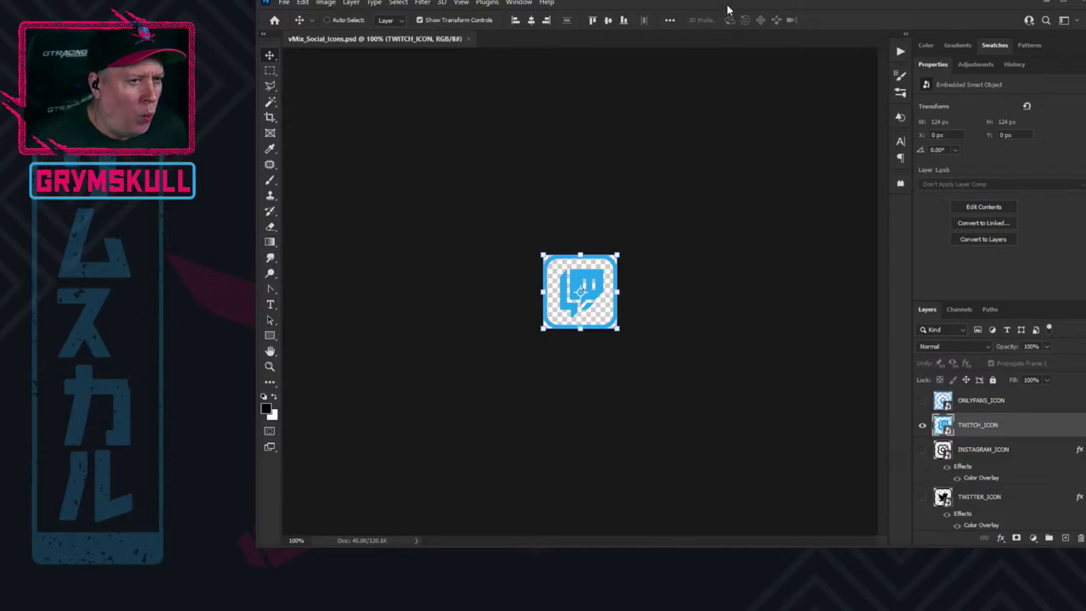
{"action": "left_click_drag", "start_coordinate": [730, 5], "coordinate": [734, 3]}
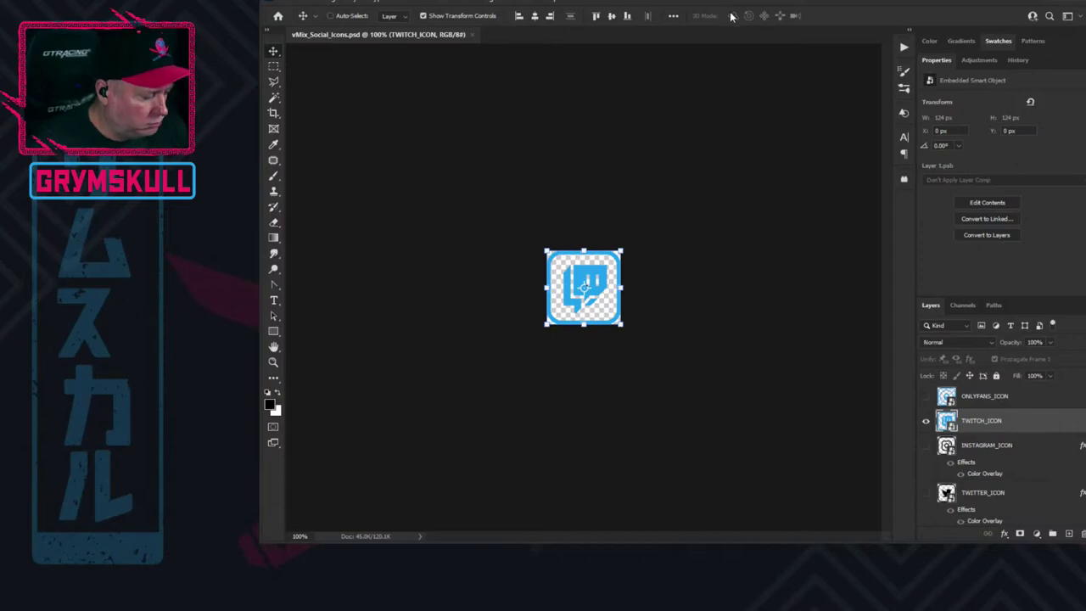
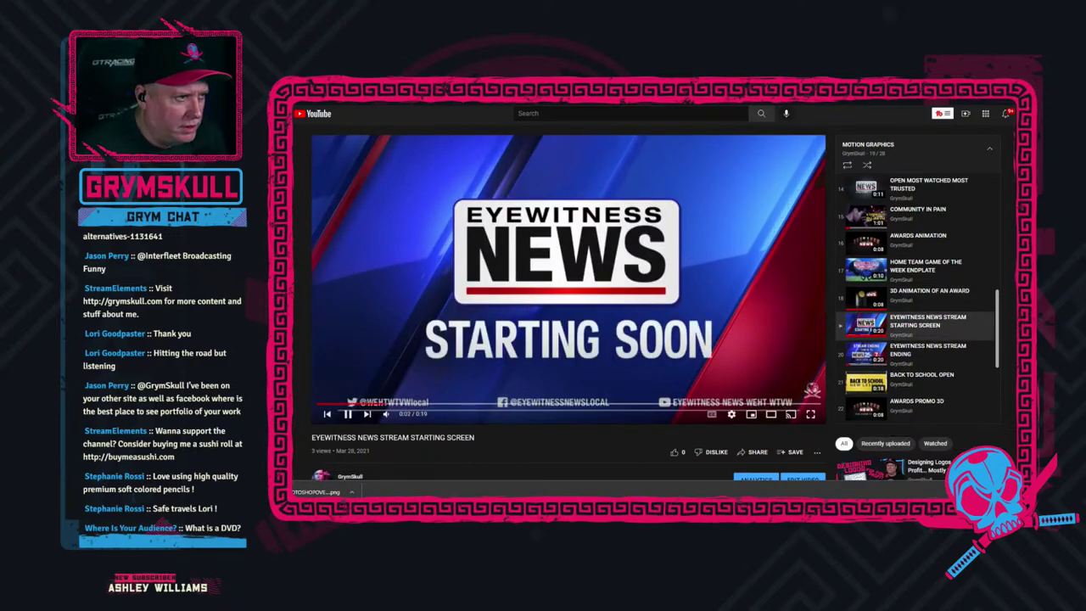
Switch to the first video of the MOTION GRAPHICS playlist on YouTube and shrink playback to the miniplayer.
{"action": "key", "text": "shift+p"}
{"action": "key", "text": "shift+p"}
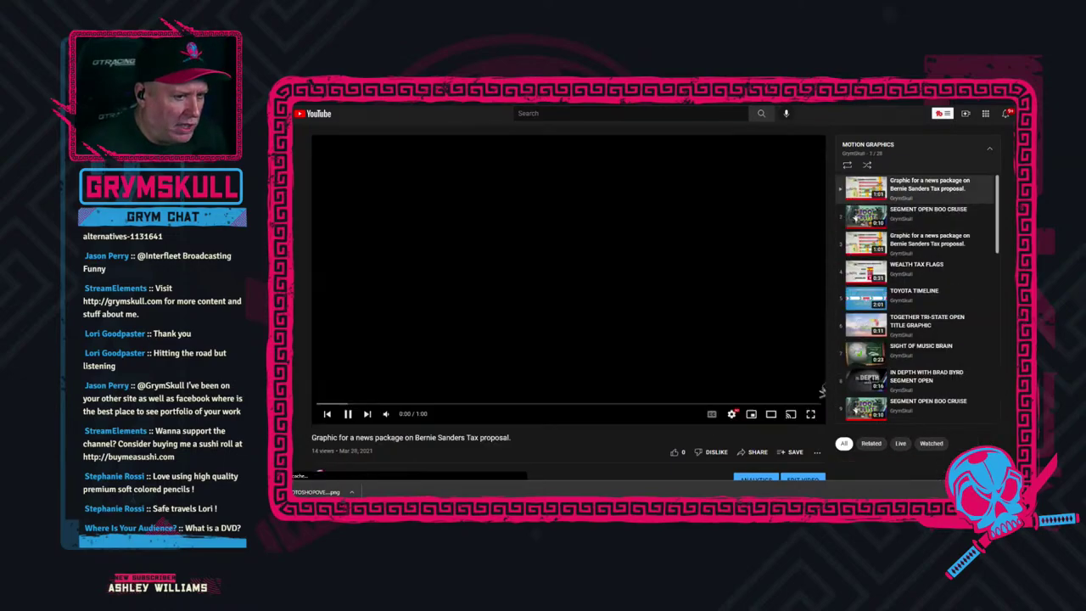
{"action": "key", "text": "i"}
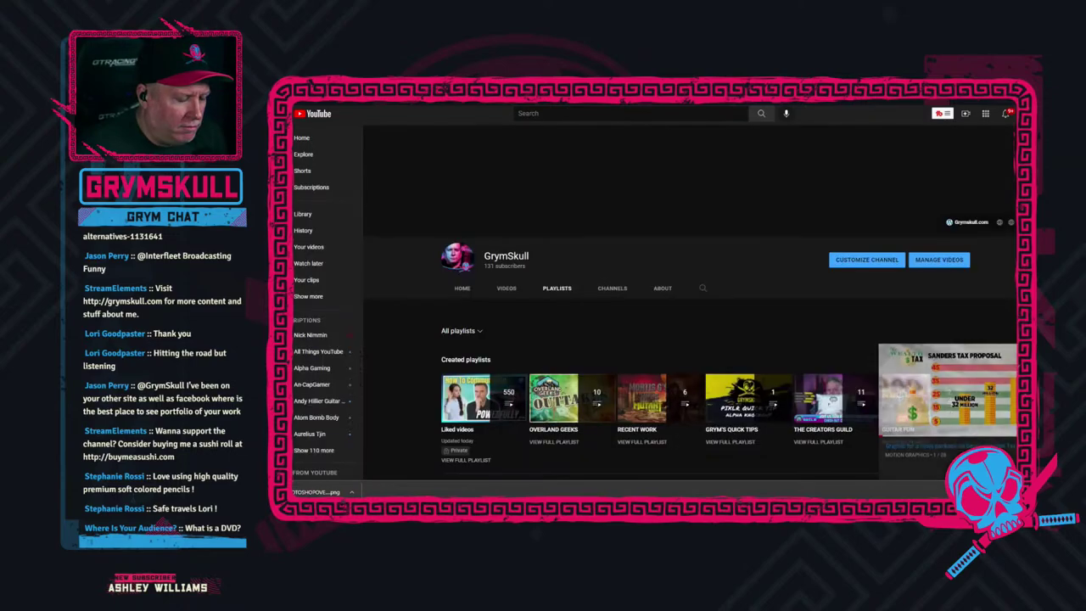
Close the miniplayer and play the first video of the PROMOS/TRAILERS playlist, viewing its description.
{"action": "scroll", "coordinate": [865, 382], "scroll_direction": "down", "scroll_amount": 3}
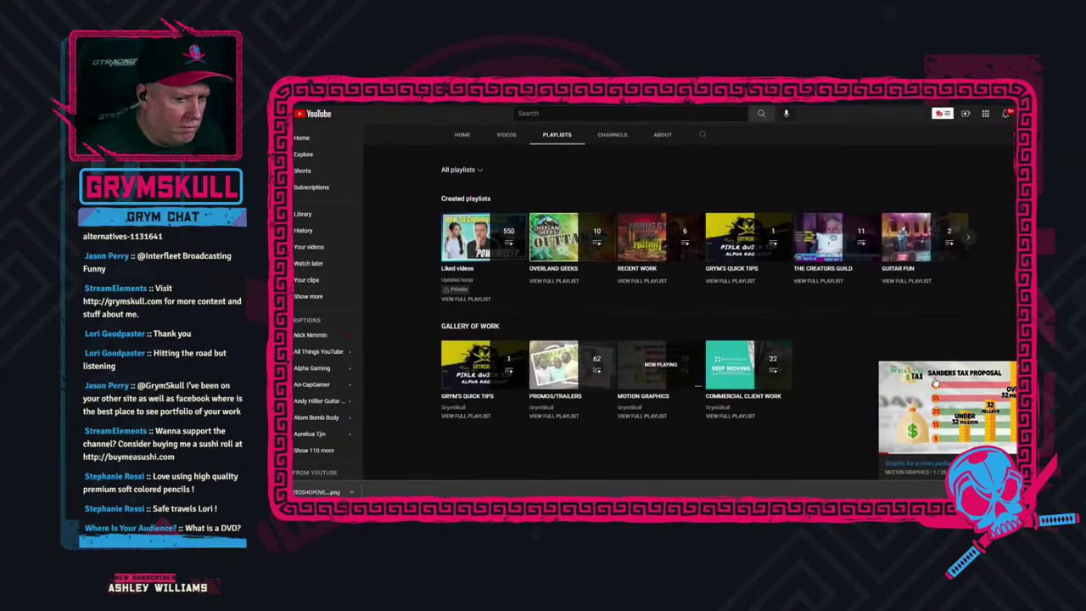
{"action": "left_click", "coordinate": [1009, 371]}
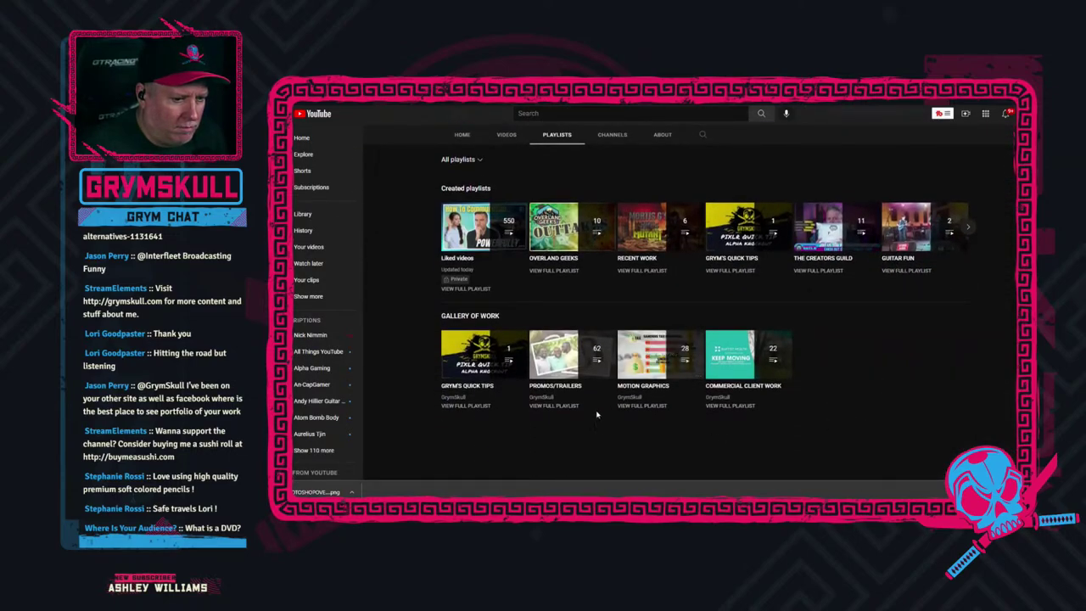
{"action": "left_click", "coordinate": [554, 355]}
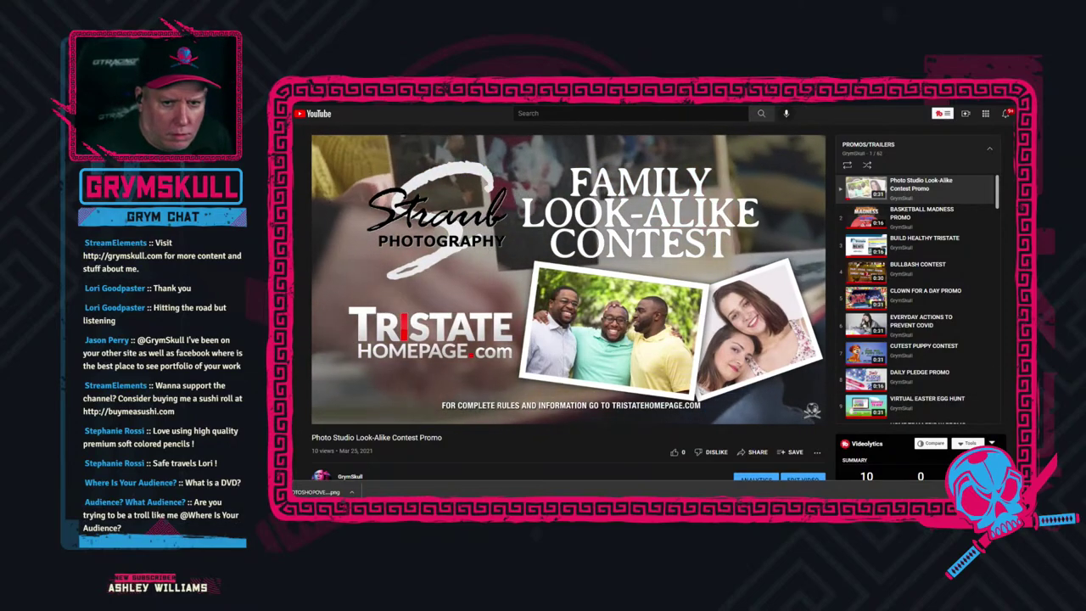
{"action": "scroll", "coordinate": [569, 297], "scroll_direction": "down", "scroll_amount": 2}
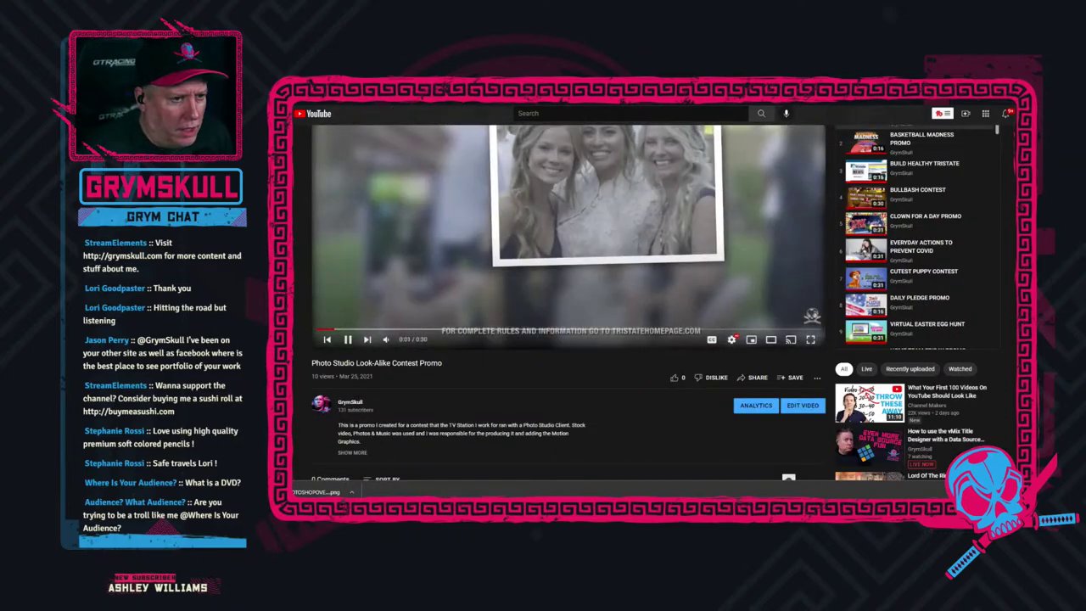
Return to the channel's playlists, open COMMERCIAL CLIENT WORK and play the CHOICES COMMERCIAL video.
{"action": "key", "text": "alt+Left"}
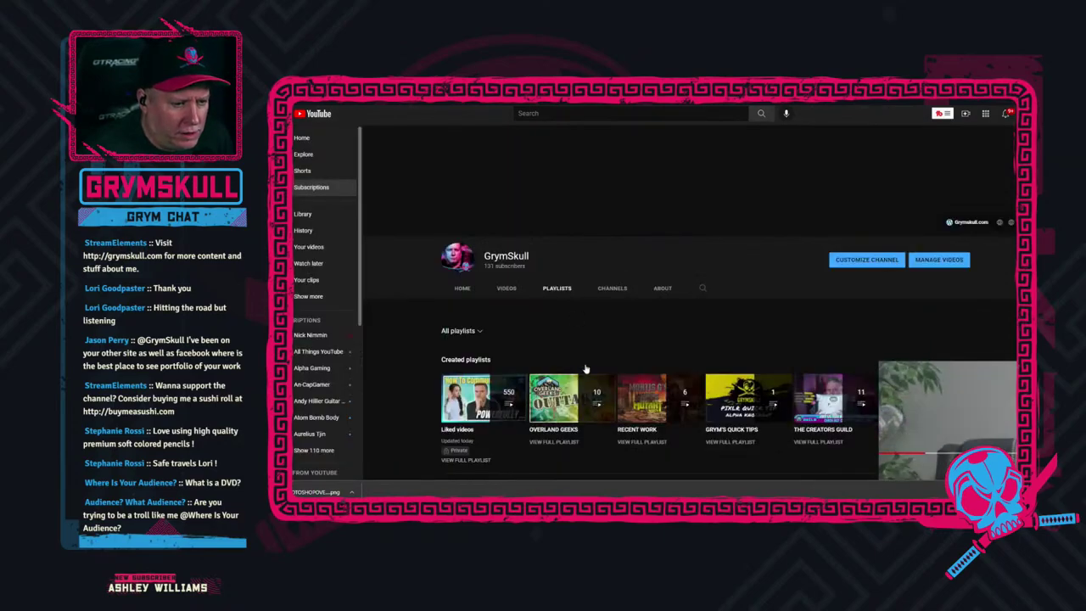
{"action": "scroll", "coordinate": [699, 367], "scroll_direction": "down", "scroll_amount": 3}
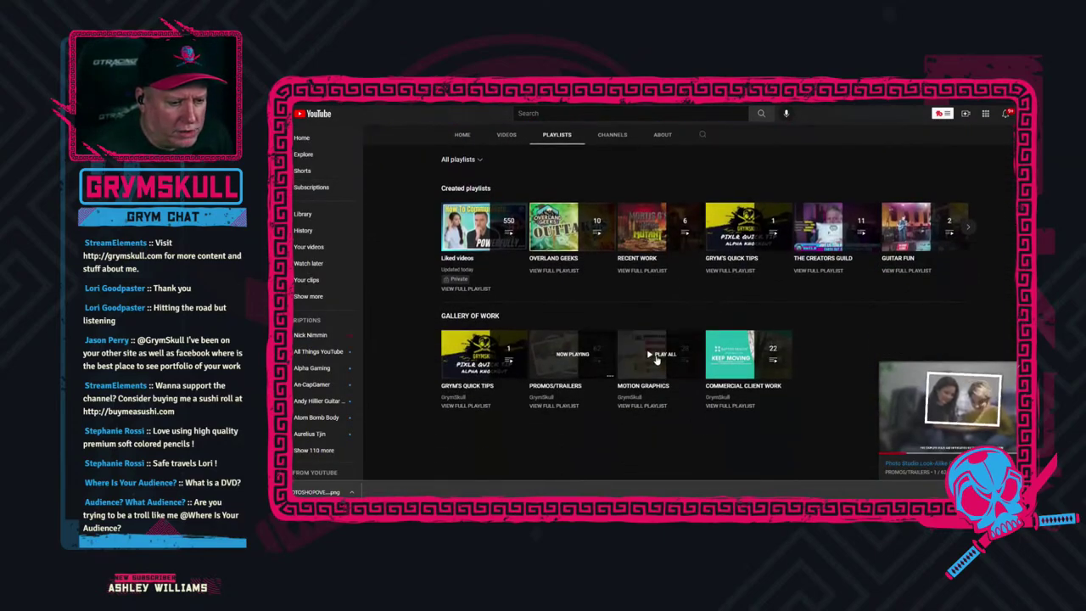
{"action": "left_click", "coordinate": [768, 361]}
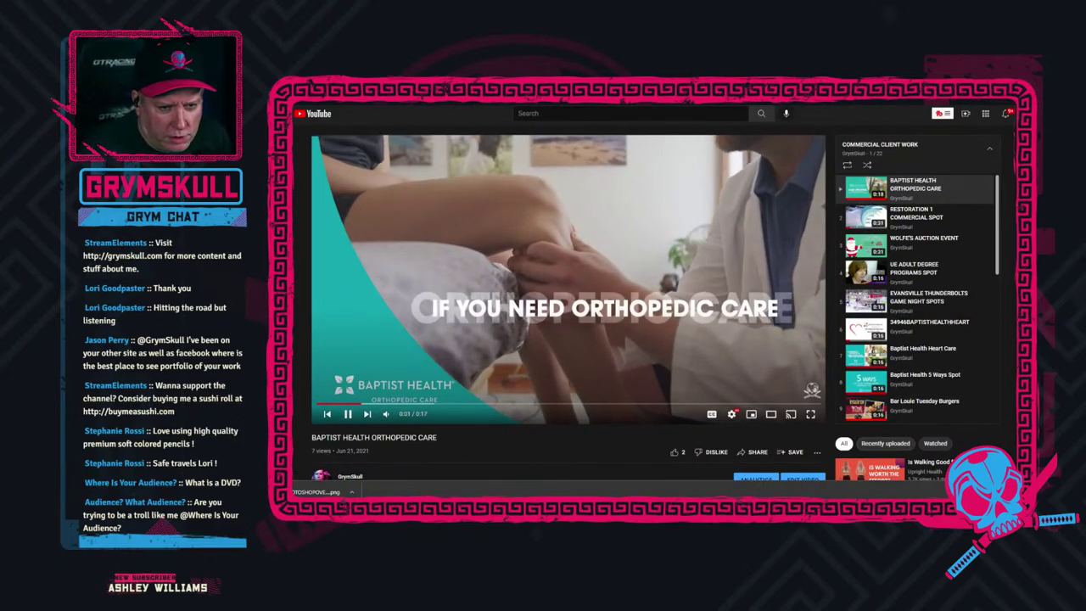
{"action": "left_click_drag", "start_coordinate": [997, 208], "coordinate": [1005, 382]}
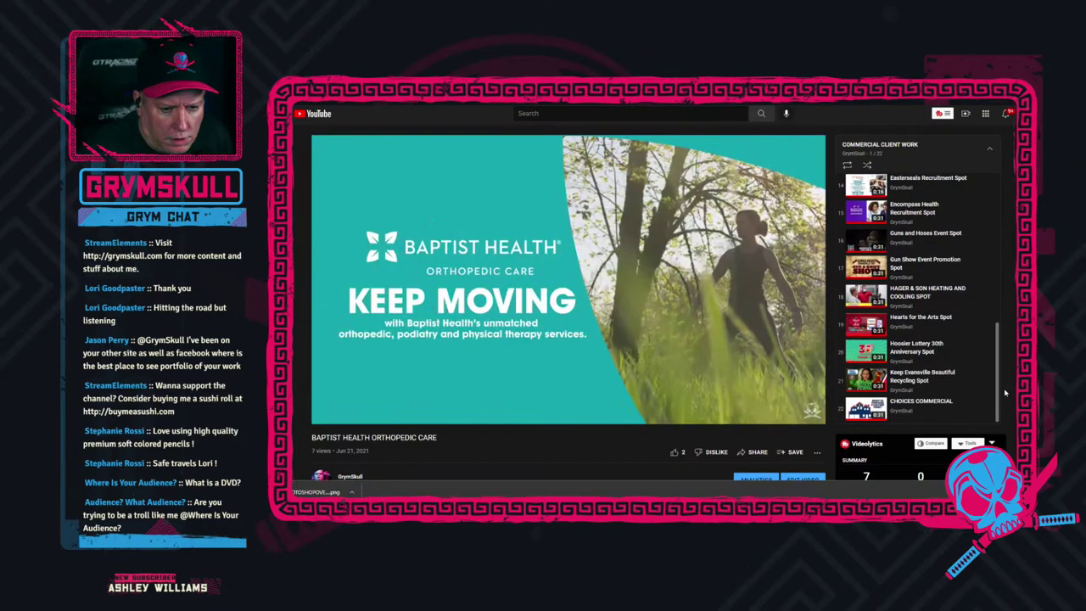
{"action": "left_click", "coordinate": [925, 405]}
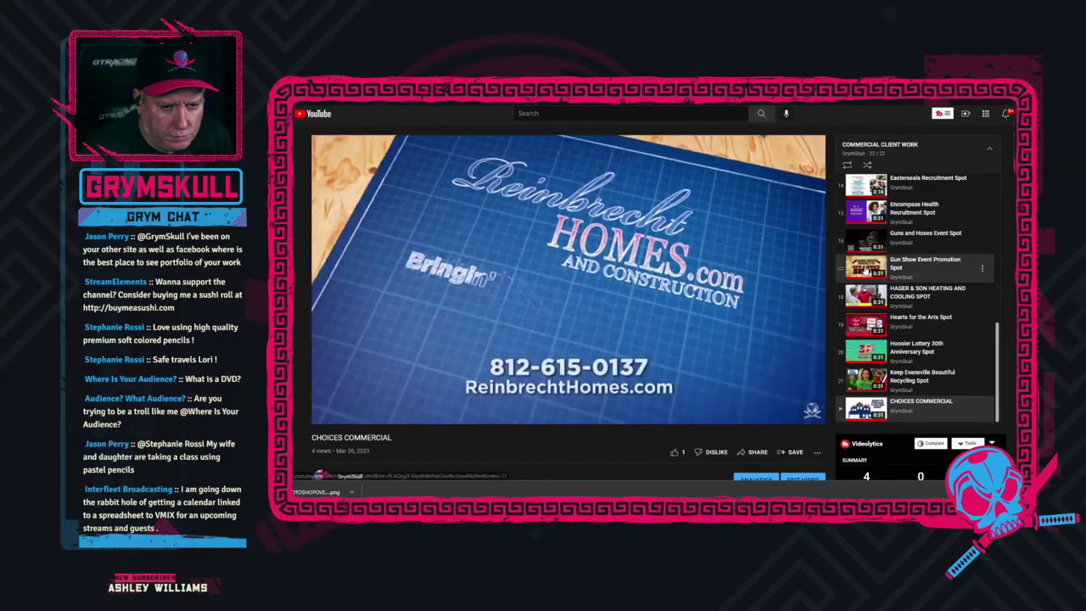
Play the Gun Show Event Promotion Spot and the Chapman Injury Lawyers Social Media Review Spot from the playlist.
{"action": "left_click", "coordinate": [925, 265]}
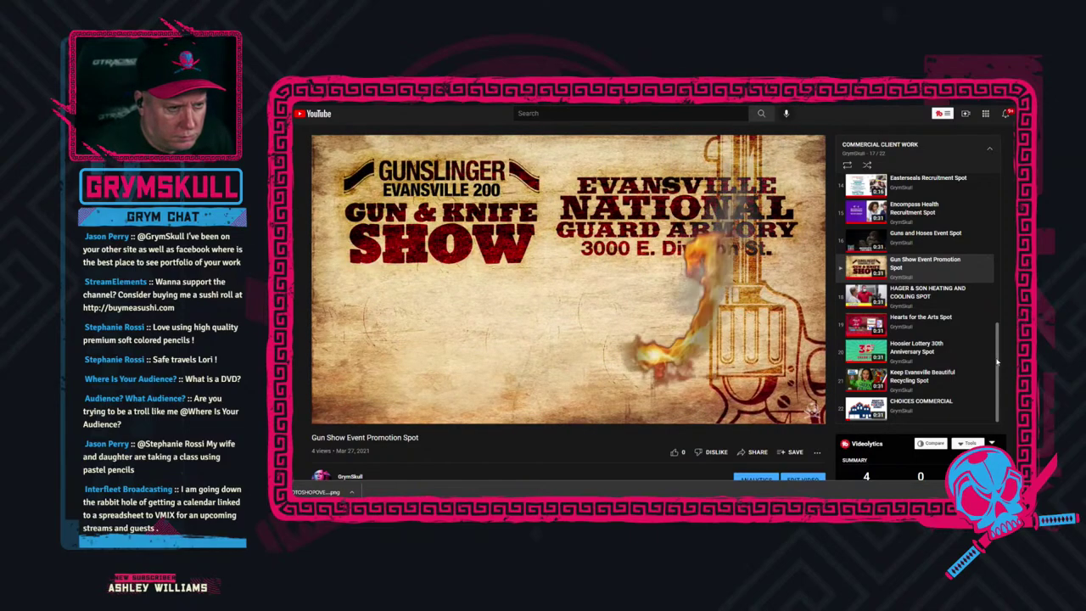
{"action": "scroll", "coordinate": [997, 362], "scroll_direction": "up", "scroll_amount": 3}
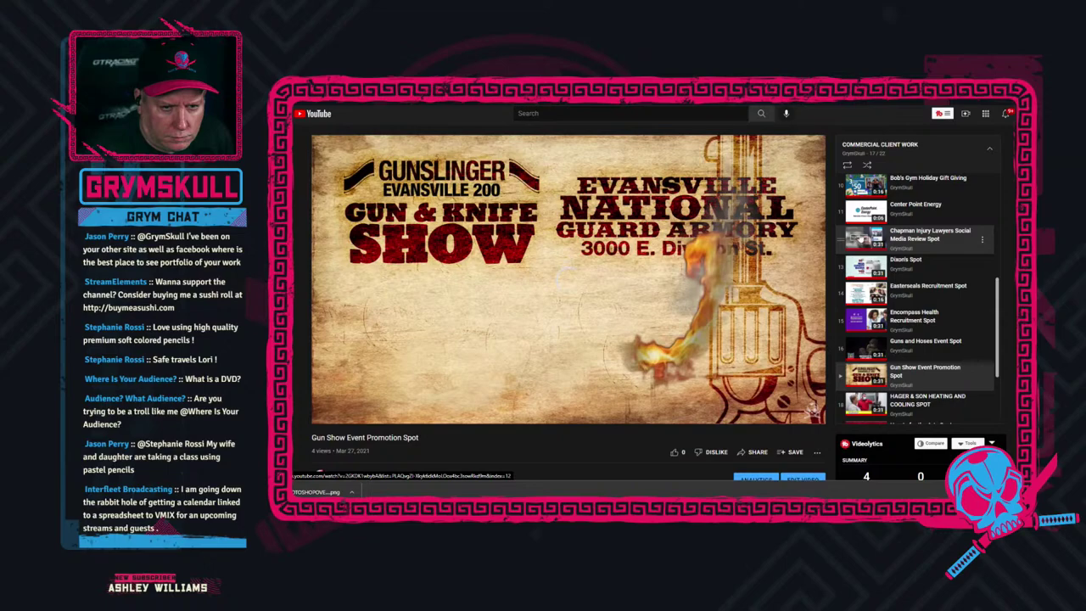
{"action": "left_click", "coordinate": [861, 239]}
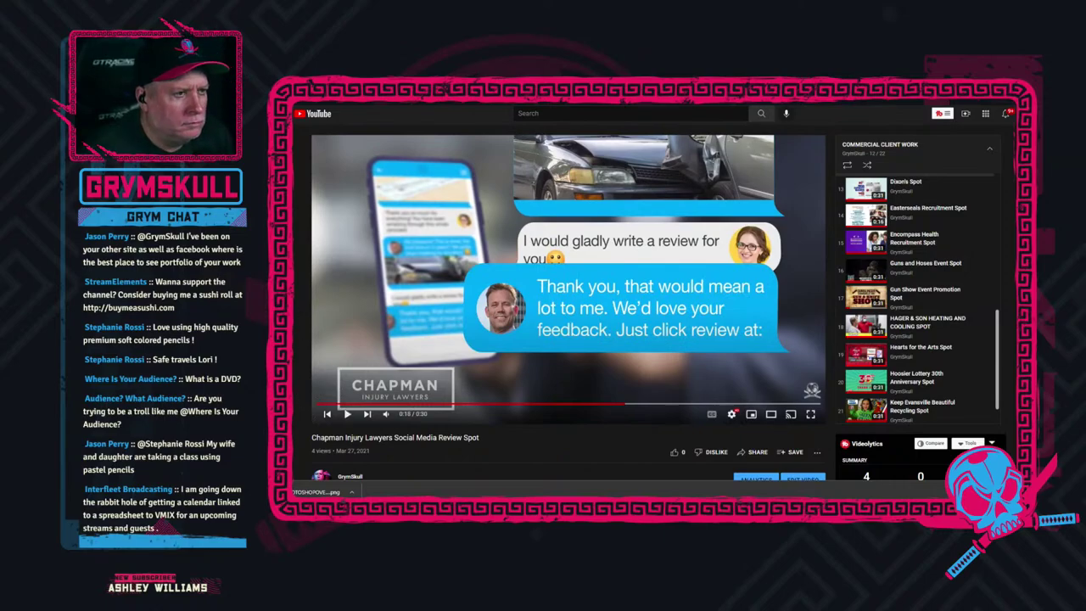
Switch to GT Designer and rename the Thursday to Sunday time layers THURS_TIME, FRI_TIME, SAT_TIMES and SUN_TIME.
{"action": "key", "text": "alt+Tab"}
{"action": "key", "text": "alt+Tab"}
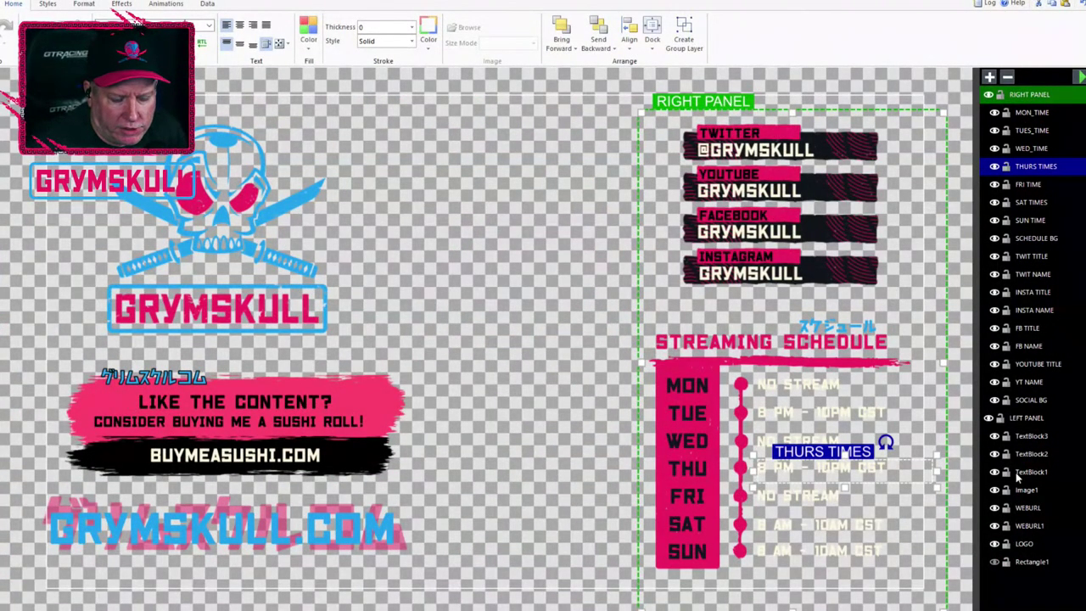
{"action": "double_click", "coordinate": [1046, 169]}
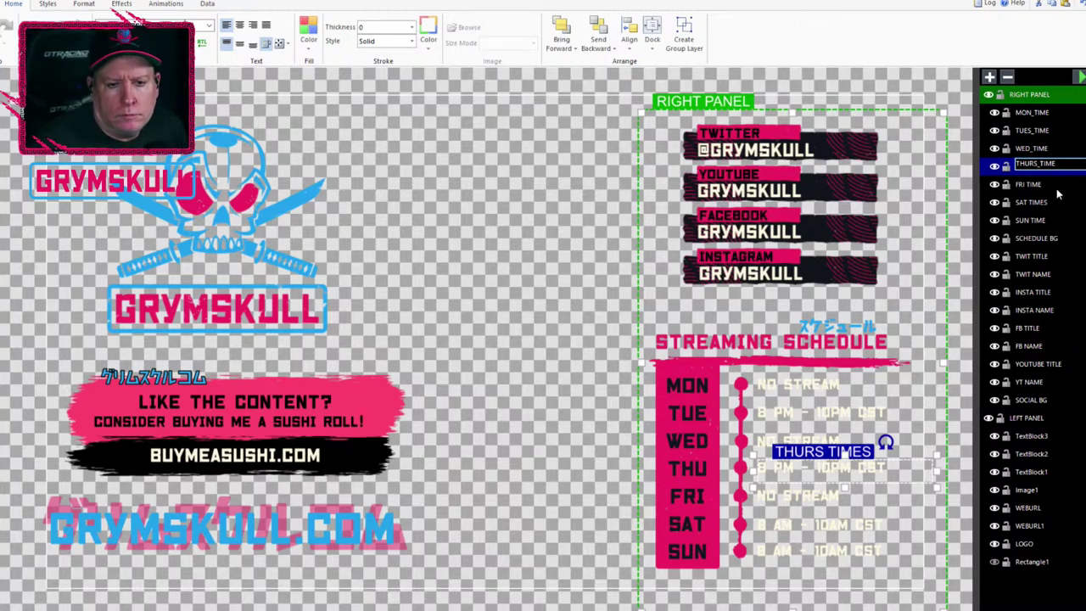
{"action": "double_click", "coordinate": [1027, 184]}
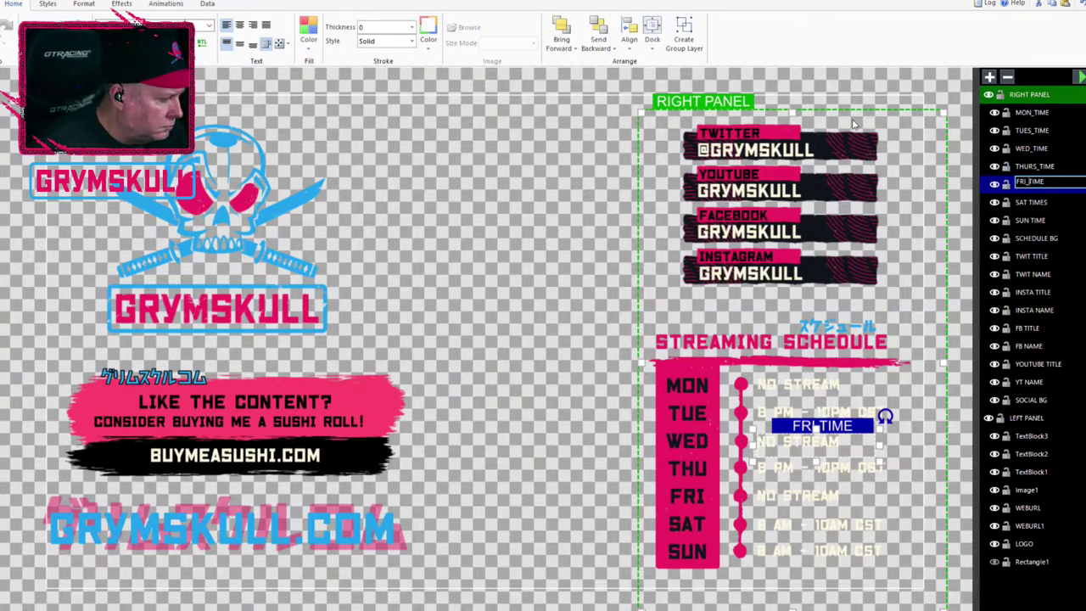
{"action": "type", "text": "FRI_TIME"}
{"action": "left_click", "coordinate": [1034, 203]}
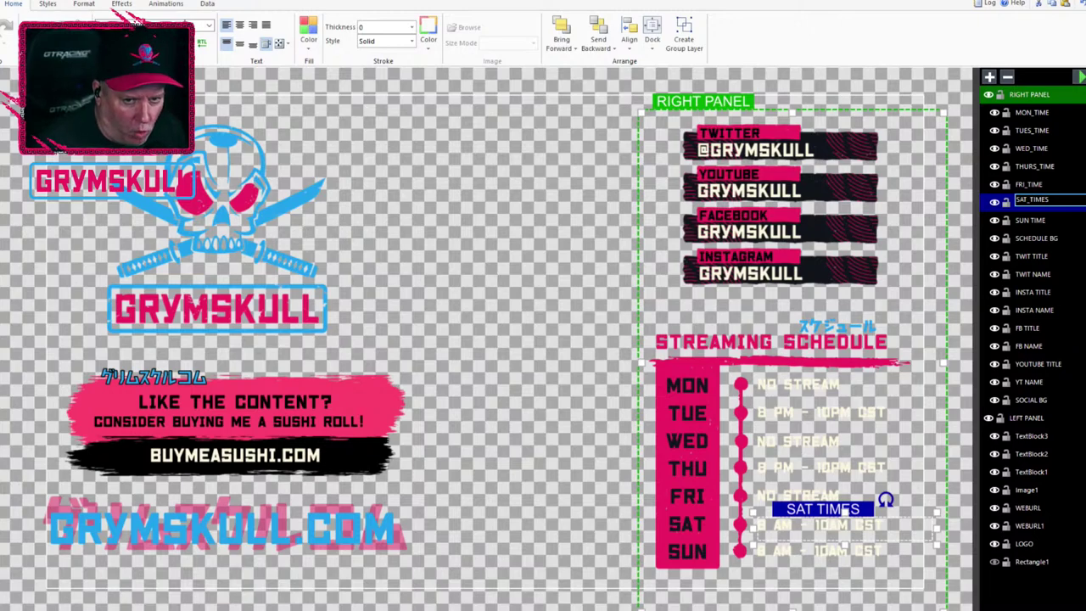
{"action": "double_click", "coordinate": [1037, 221]}
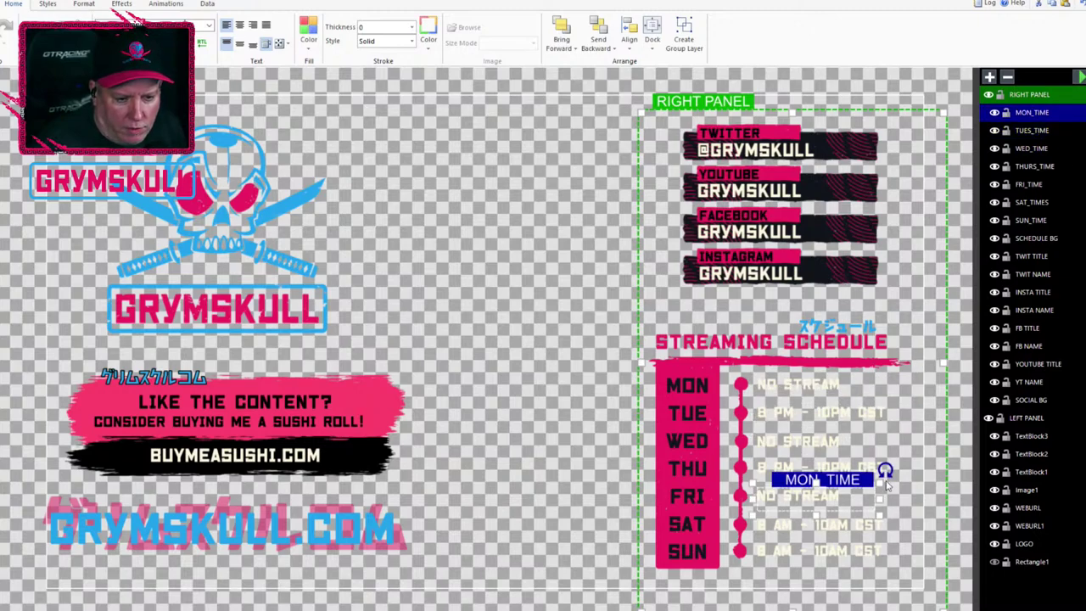
Try to rename the MON_TIME layer as FRI_TIME.
{"action": "double_click", "coordinate": [1030, 115]}
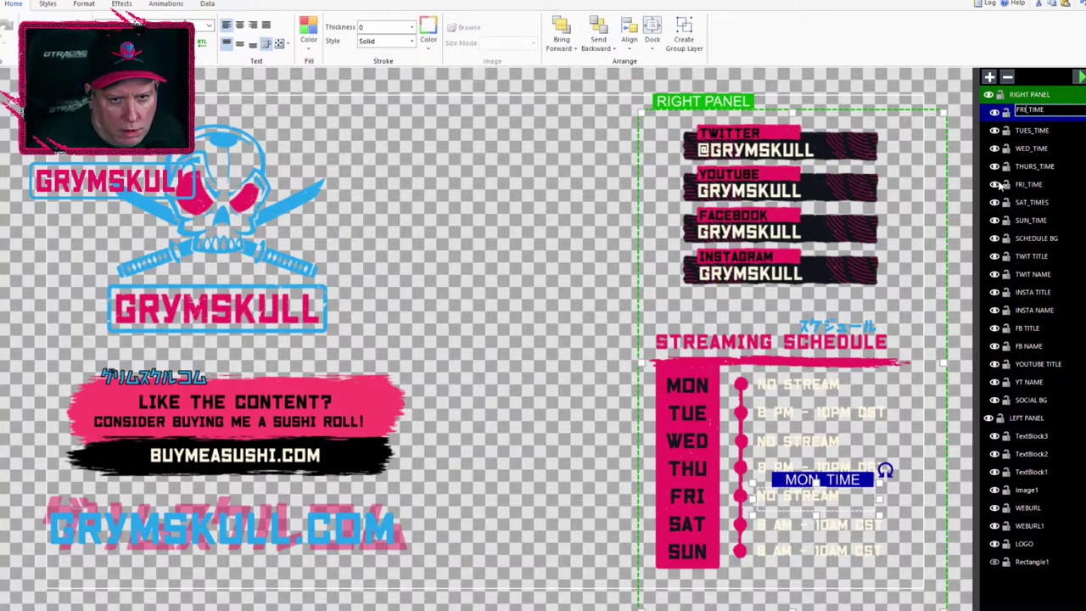
{"action": "key", "text": "Return"}
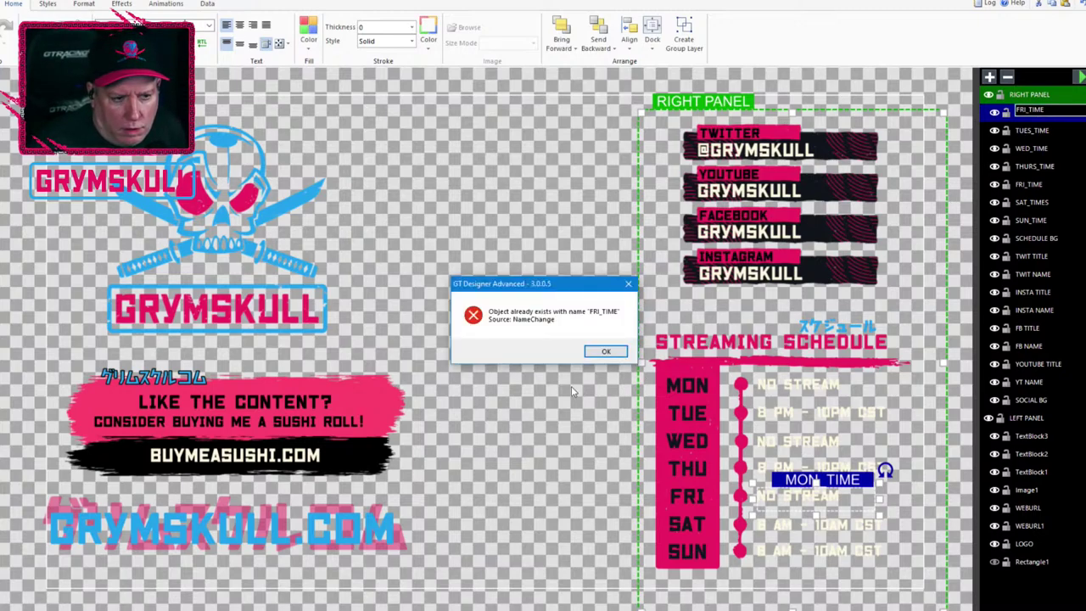
{"action": "left_click", "coordinate": [594, 351]}
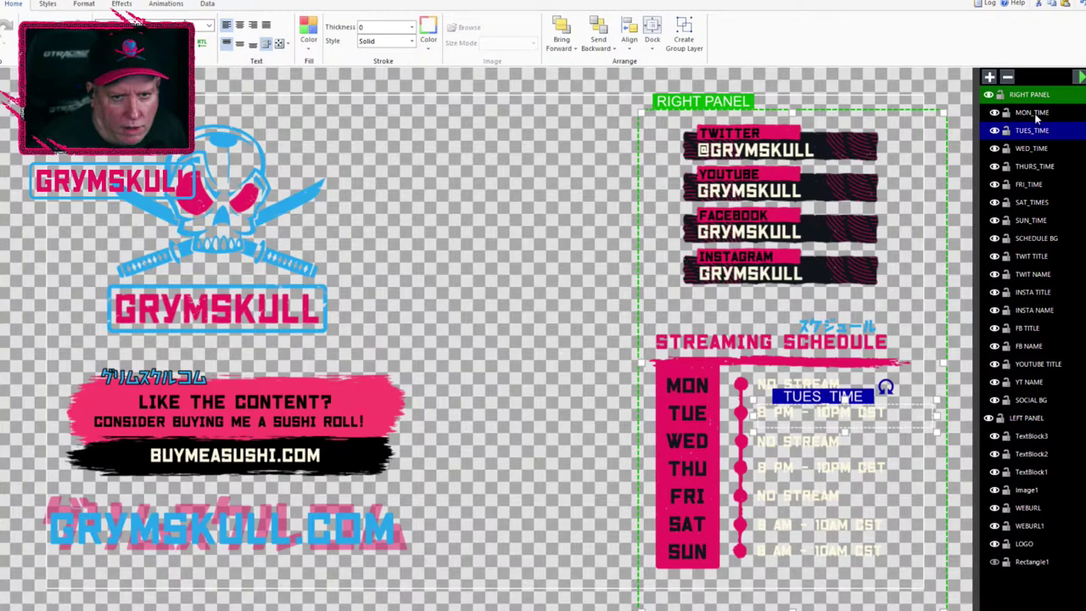
Rename the MON_TIME layer as FRI_TIME2 and move it directly below FRI_TIME in the layer order.
{"action": "left_click", "coordinate": [1032, 113]}
{"action": "left_click", "coordinate": [1032, 112]}
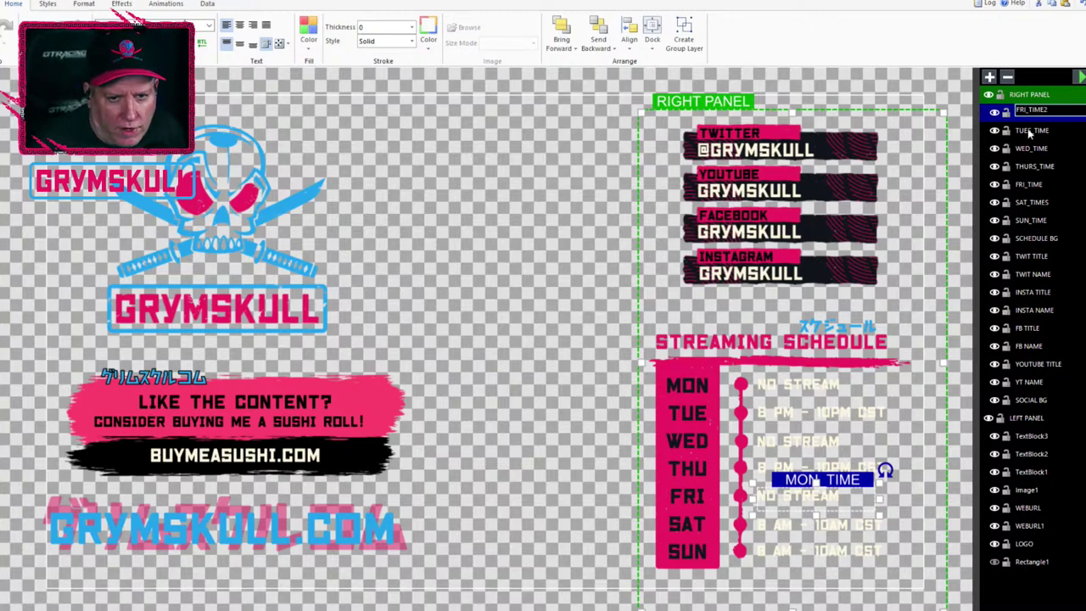
{"action": "left_click", "coordinate": [1032, 131]}
{"action": "left_click", "coordinate": [1031, 113]}
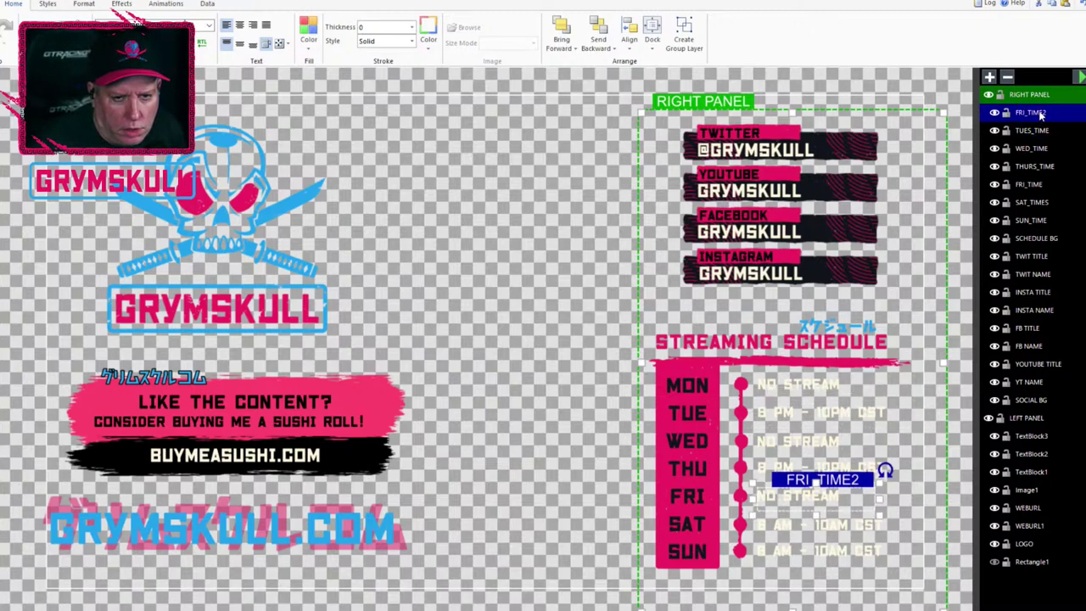
{"action": "left_click_drag", "start_coordinate": [1037, 193], "coordinate": [1037, 193]}
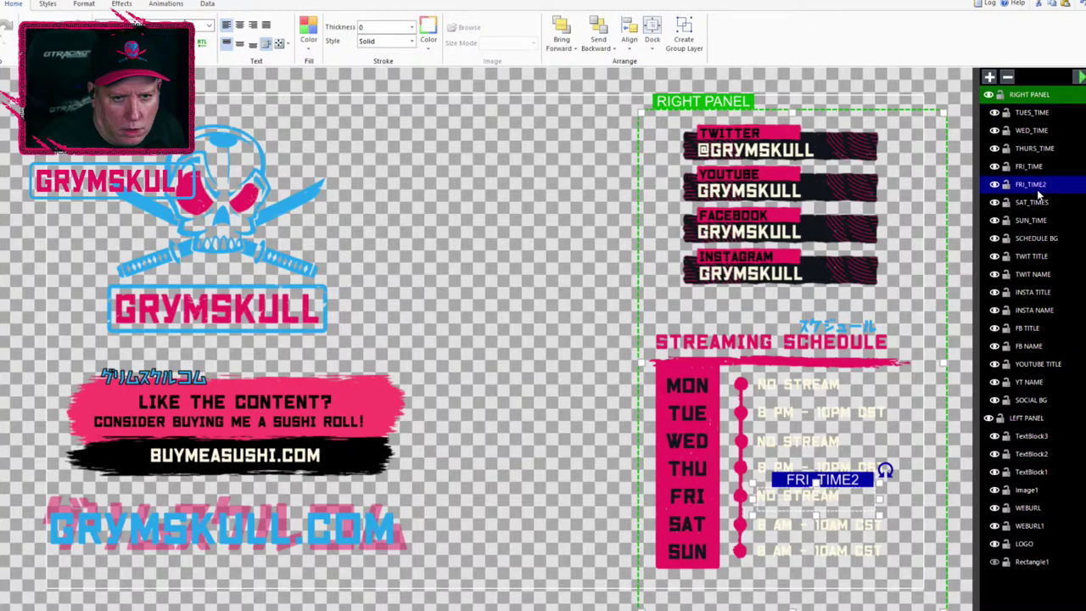
Rename the WED_TIME layer, which sits on the MON row, as MON_TIME and move it above TUES_TIME.
{"action": "left_click", "coordinate": [1031, 111]}
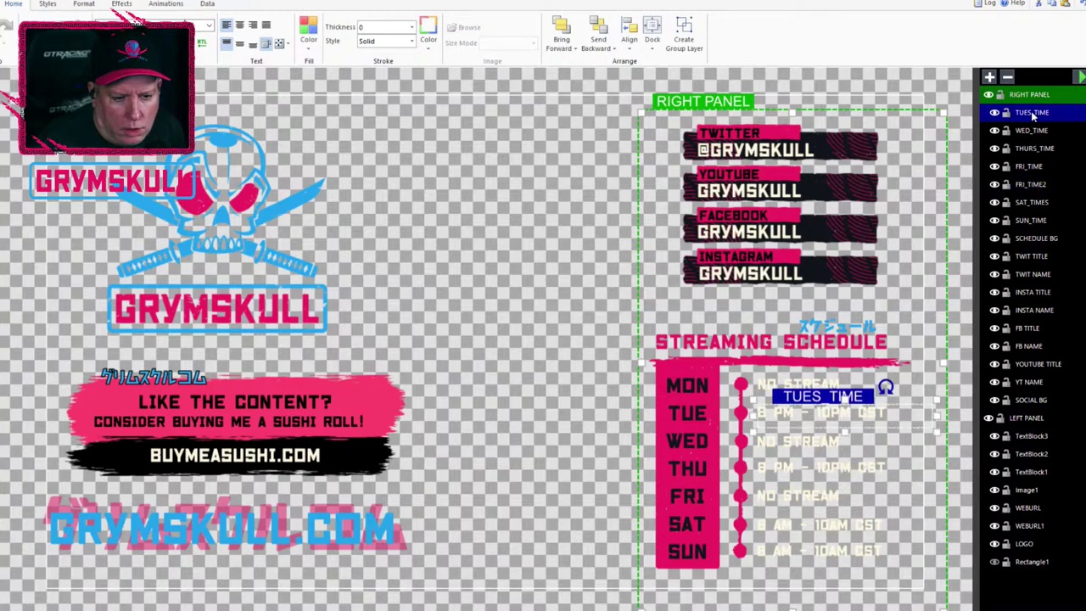
{"action": "left_click", "coordinate": [1037, 132]}
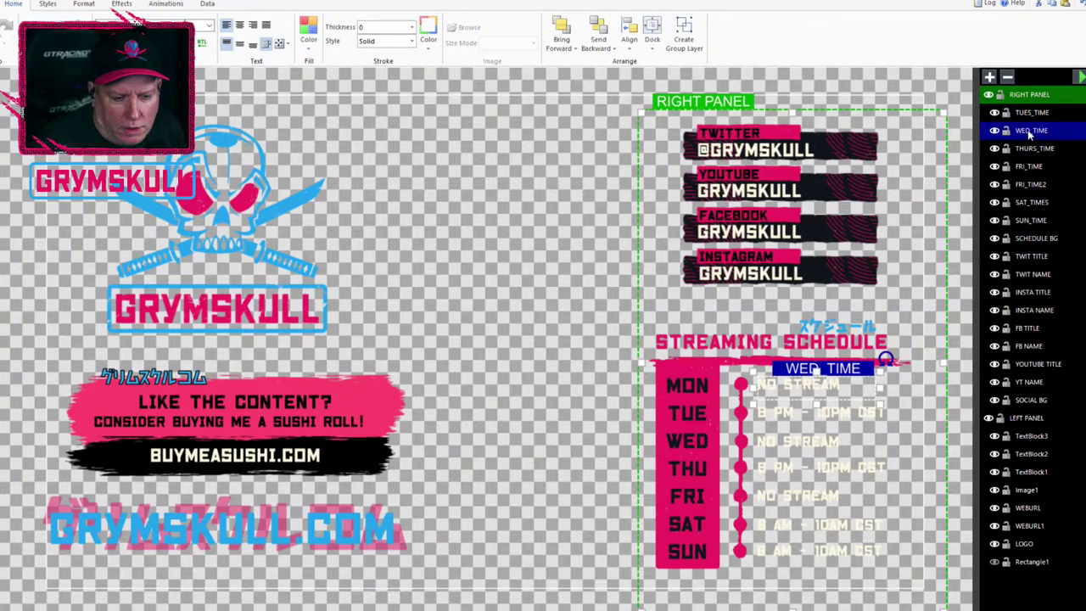
{"action": "double_click", "coordinate": [1031, 132]}
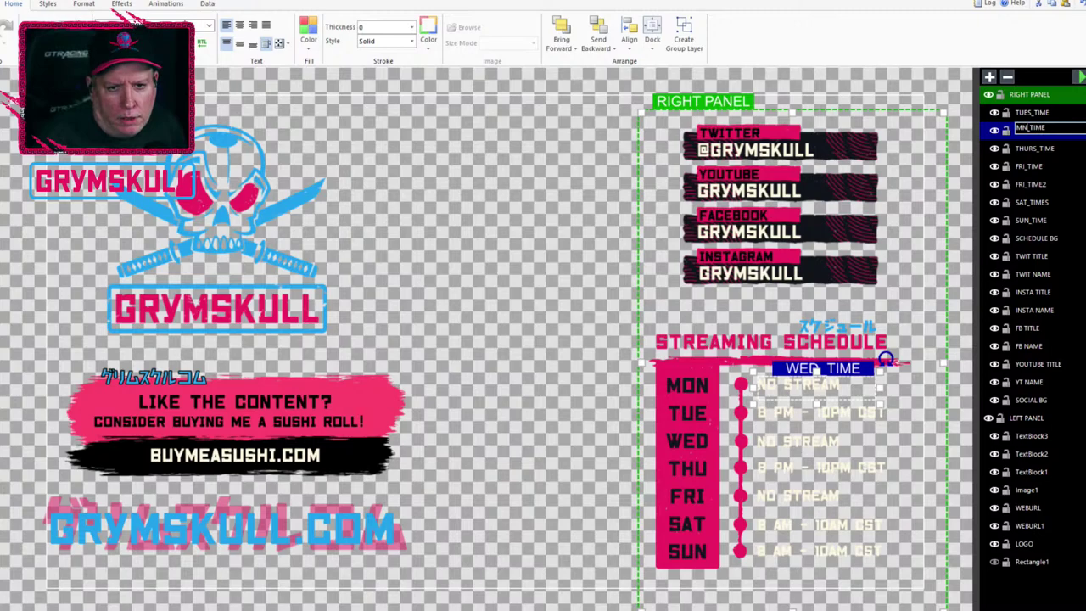
{"action": "type", "text": "MON_TIME"}
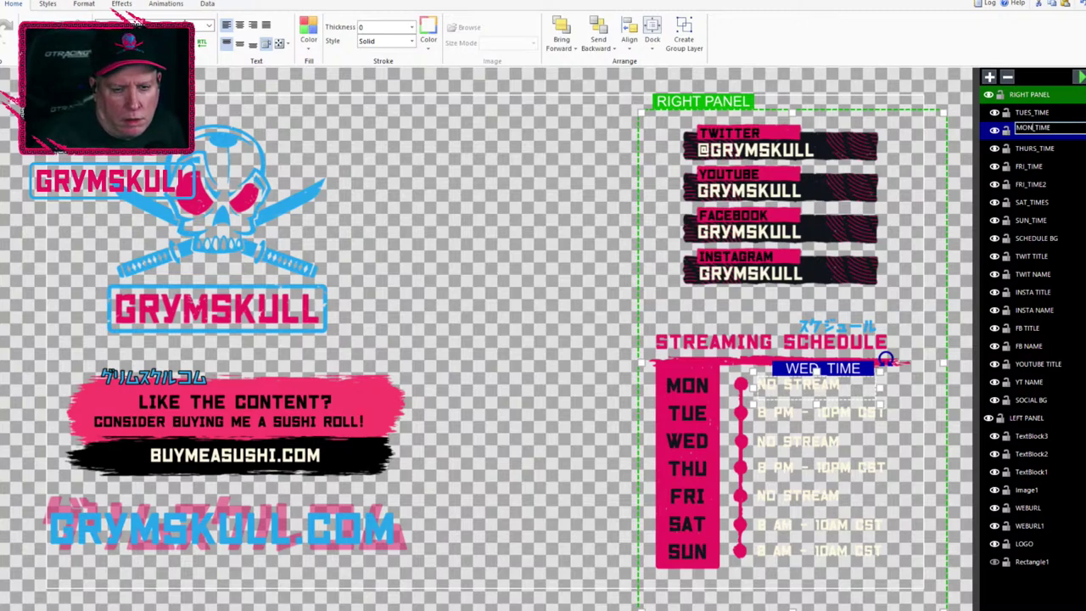
{"action": "left_click", "coordinate": [1037, 148]}
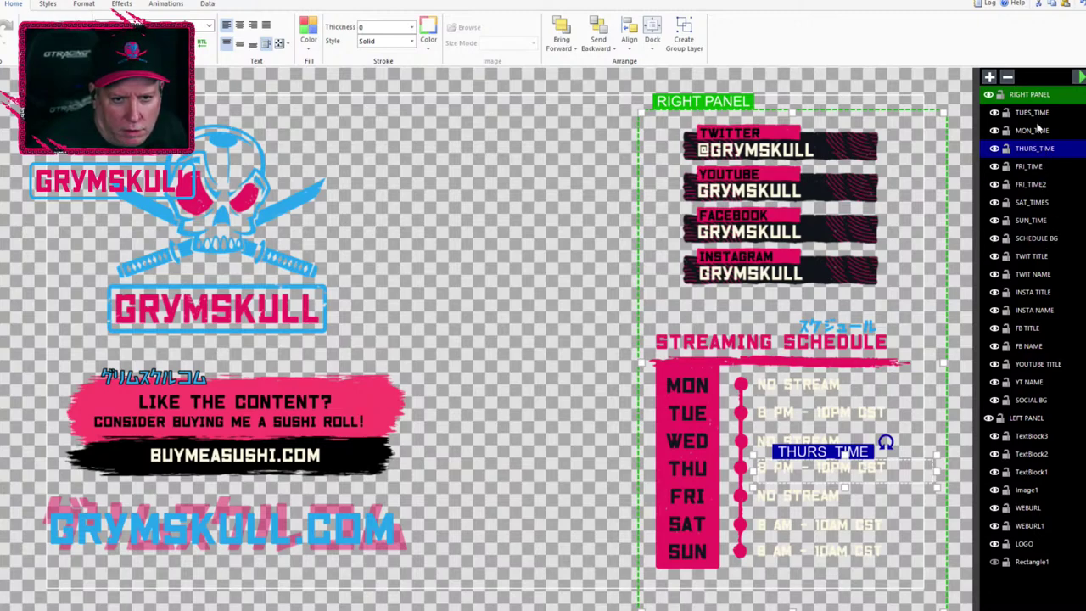
{"action": "left_click", "coordinate": [1034, 132]}
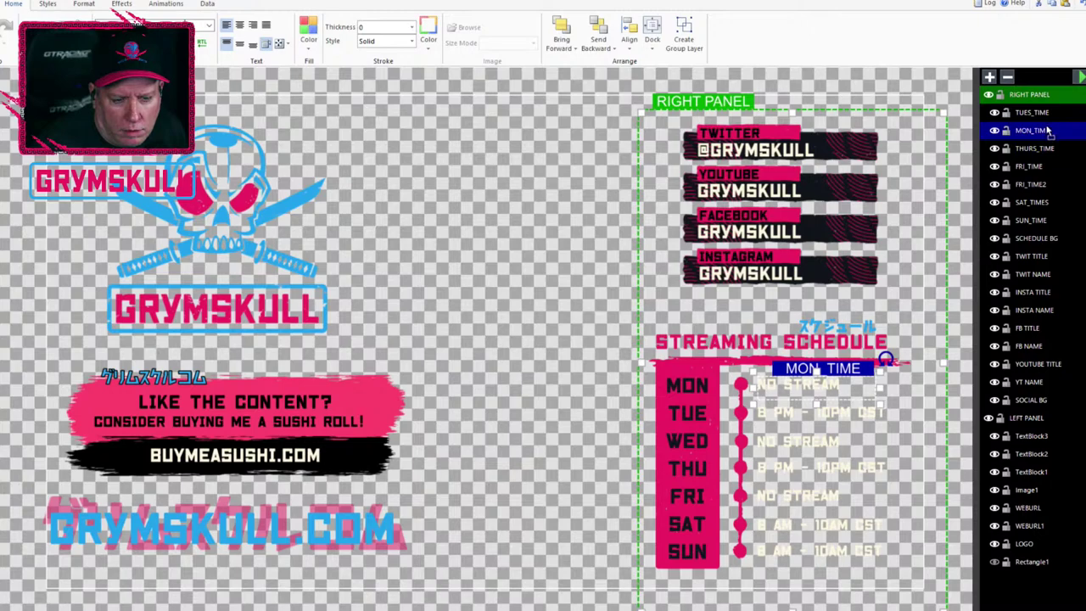
{"action": "left_click_drag", "start_coordinate": [1047, 113], "coordinate": [1047, 115]}
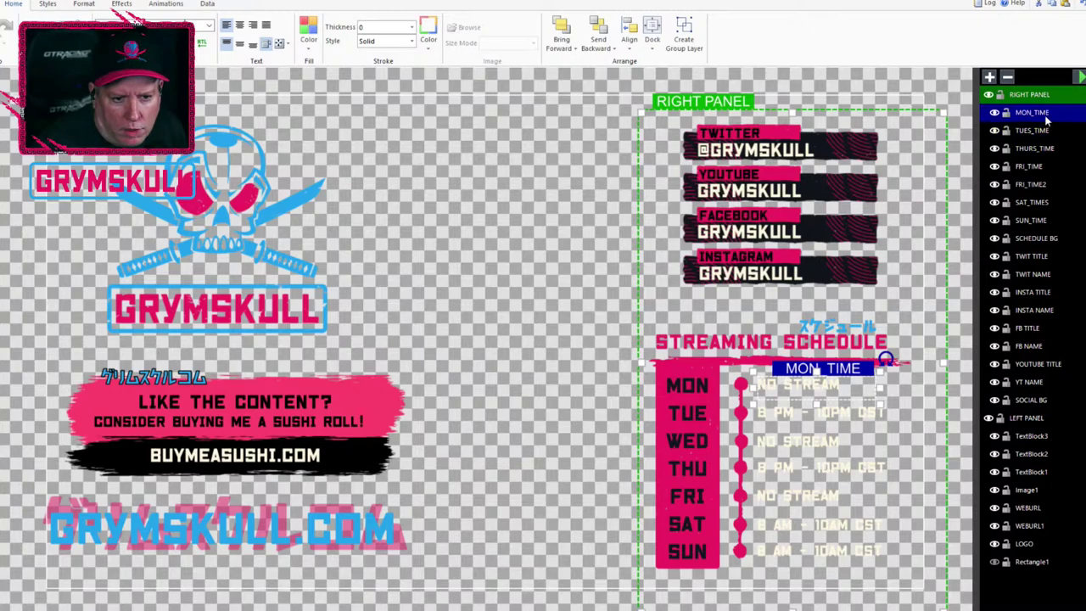
Check the TUES_TIME and THURS_TIME layers, and rename the FRI_TIME layer on the WED row as WEDI_TIME.
{"action": "left_click", "coordinate": [1044, 131]}
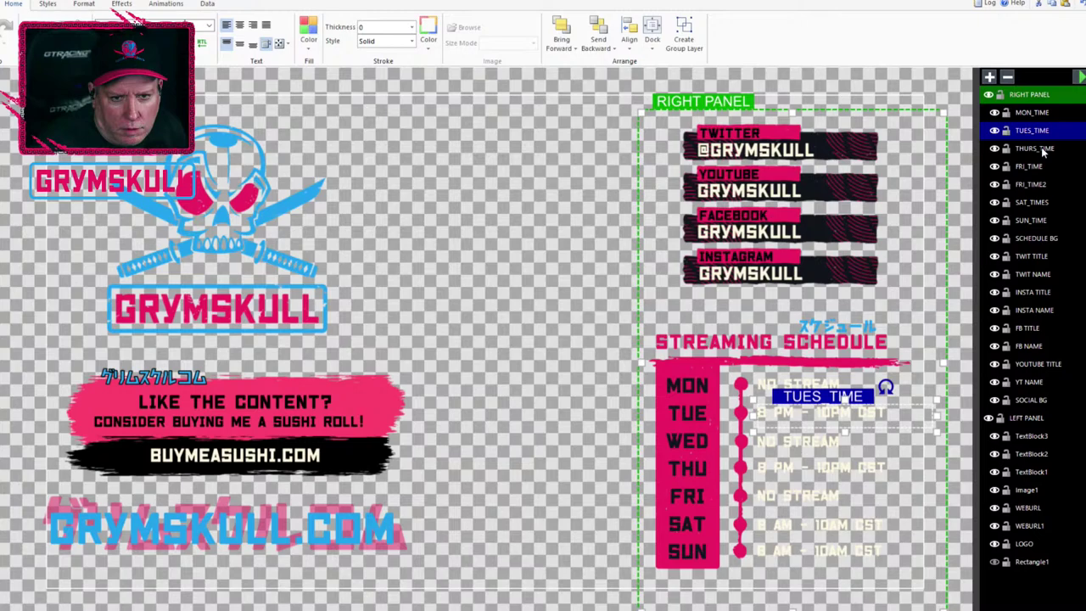
{"action": "left_click", "coordinate": [1040, 149]}
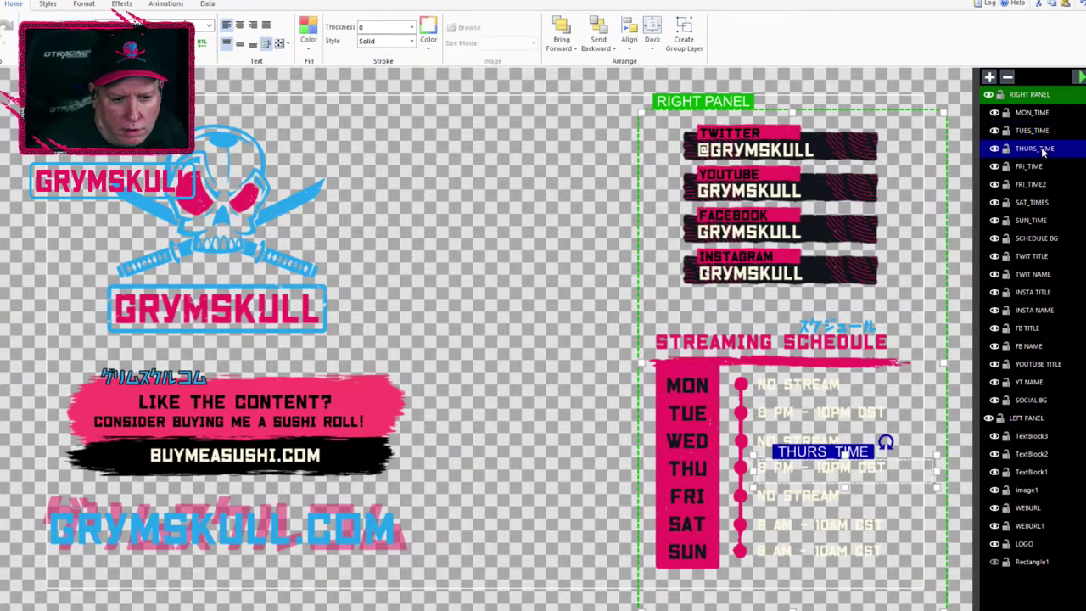
{"action": "left_click", "coordinate": [1035, 168]}
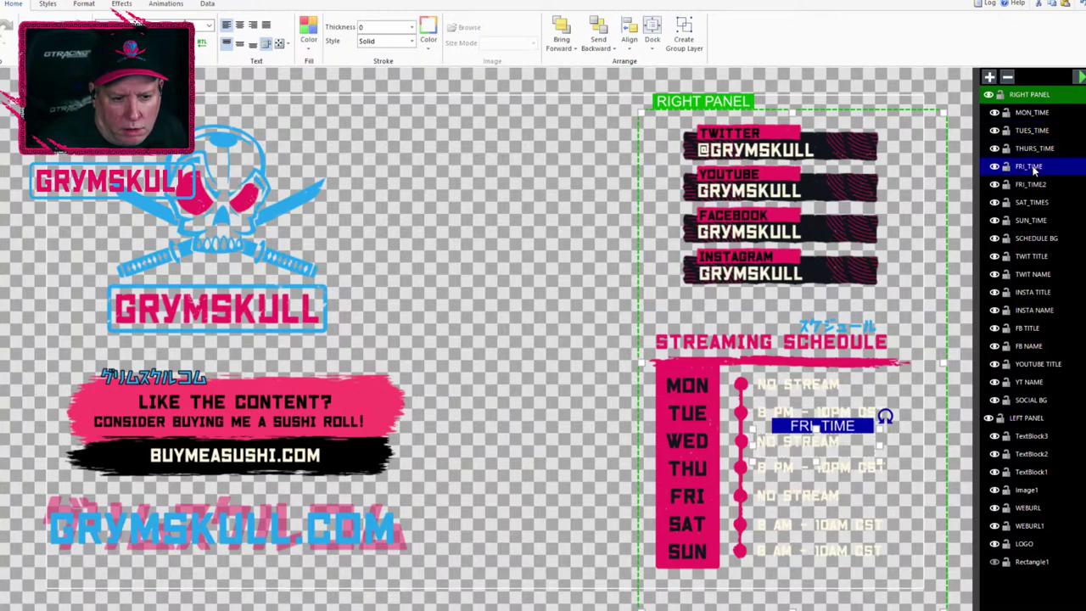
{"action": "left_click", "coordinate": [1031, 167]}
{"action": "type", "text": "WED_TIME"}
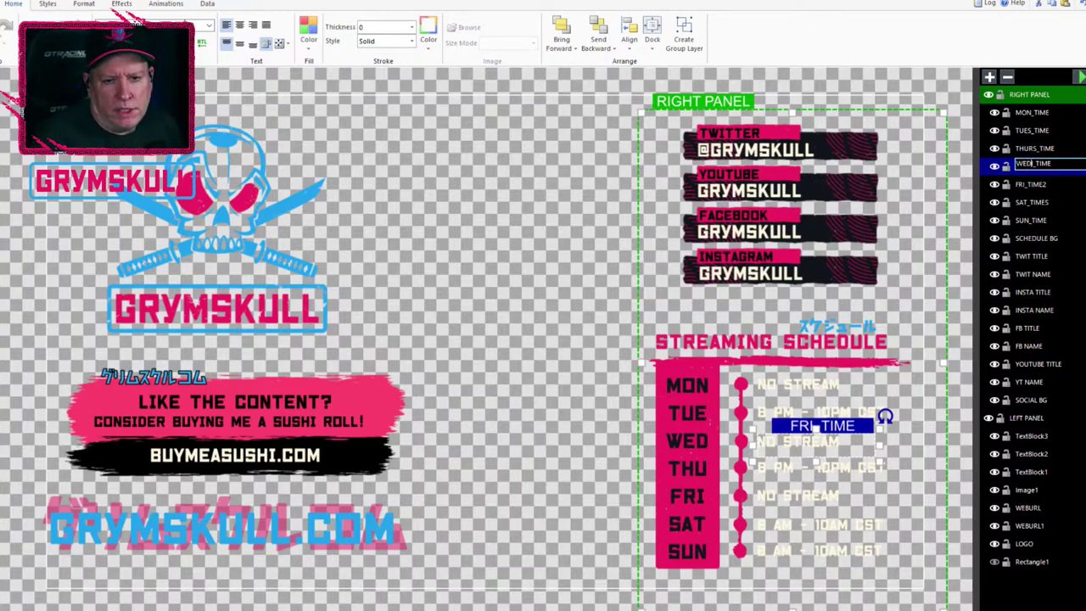
{"action": "left_click", "coordinate": [1043, 186]}
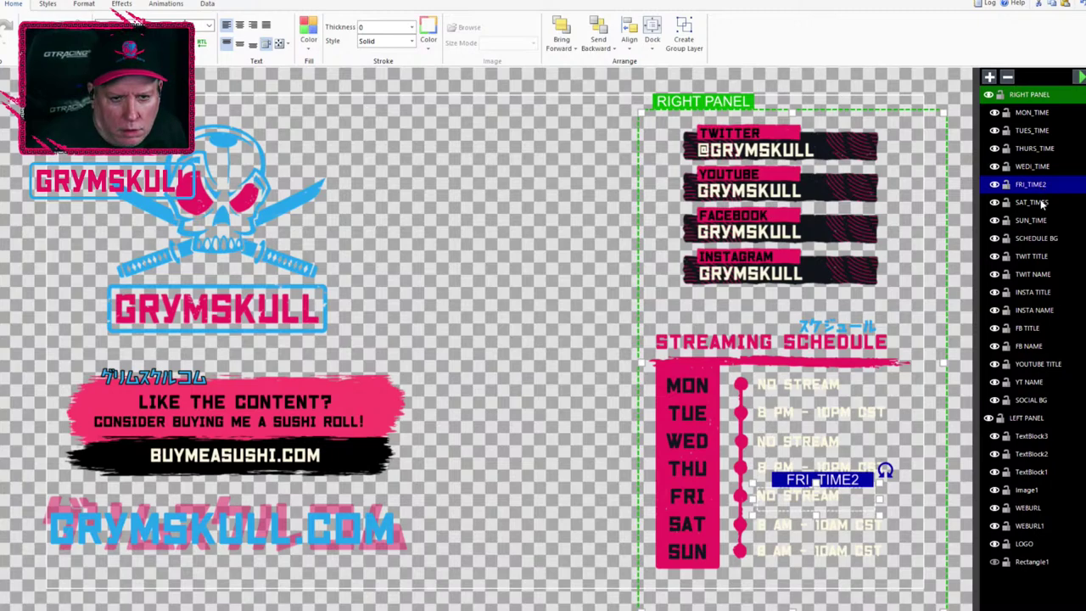
Move the WEDI_TIME layer between TUES_TIME and THURS_TIME in the layer order.
{"action": "left_click", "coordinate": [1032, 166]}
{"action": "left_click", "coordinate": [1030, 166]}
{"action": "key", "text": "Escape"}
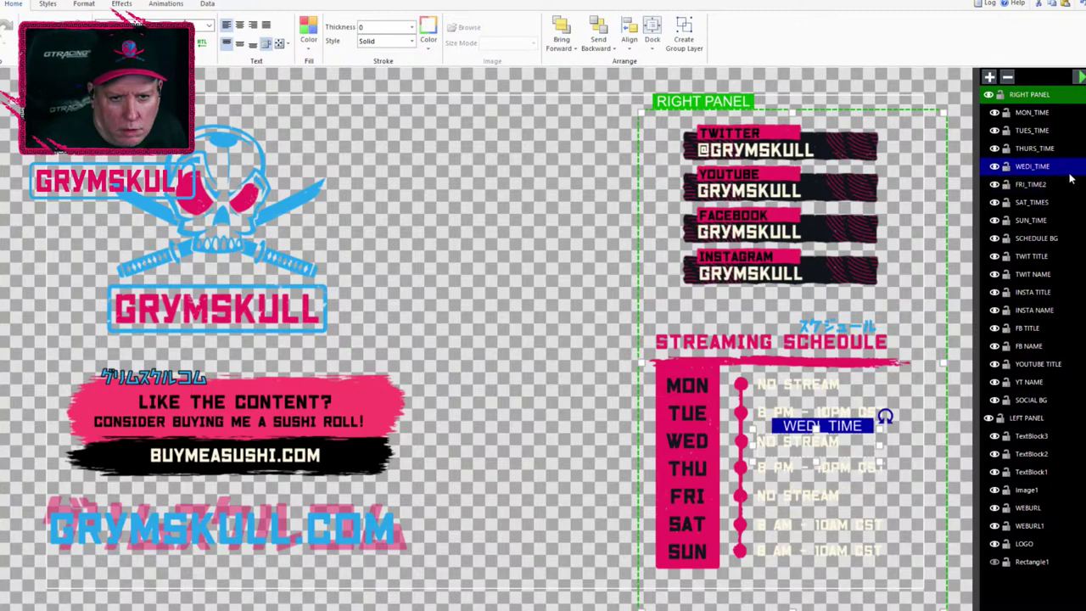
{"action": "left_click_drag", "start_coordinate": [1069, 148], "coordinate": [1067, 147]}
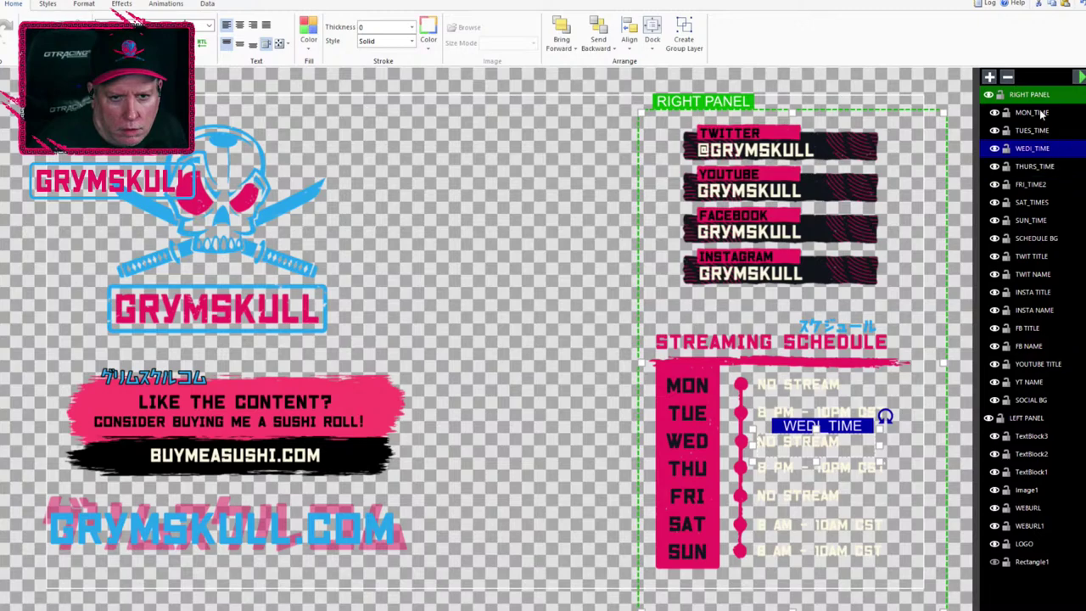
Check each day's time layer from MON_TIME to SUN_TIME against its row in the streaming schedule.
{"action": "left_click", "coordinate": [1042, 115]}
{"action": "left_click", "coordinate": [1042, 131]}
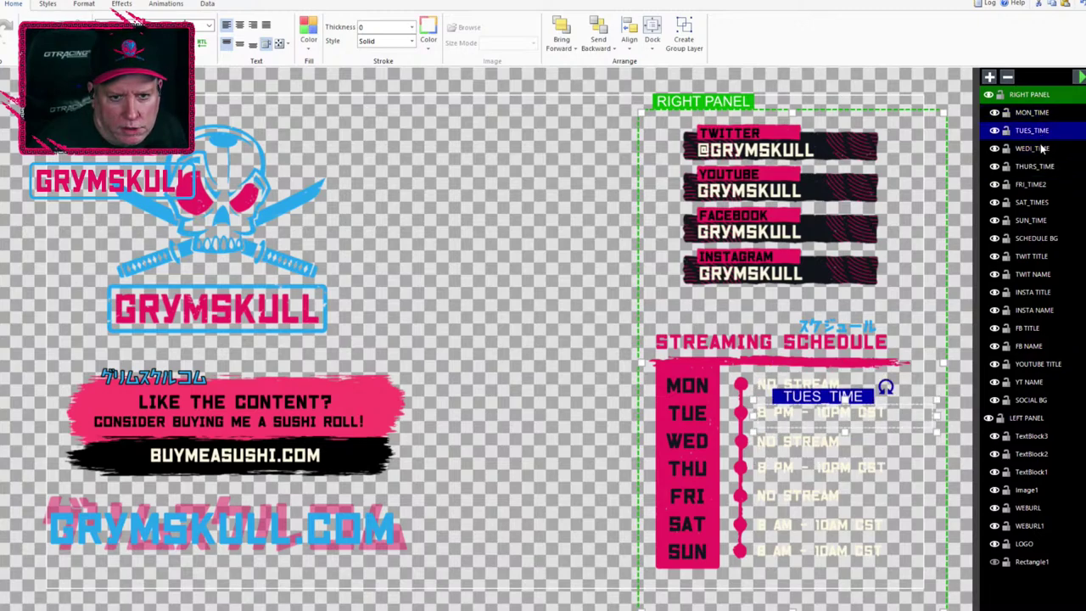
{"action": "left_click", "coordinate": [1043, 149]}
{"action": "left_click", "coordinate": [1046, 166]}
{"action": "left_click", "coordinate": [1046, 184]}
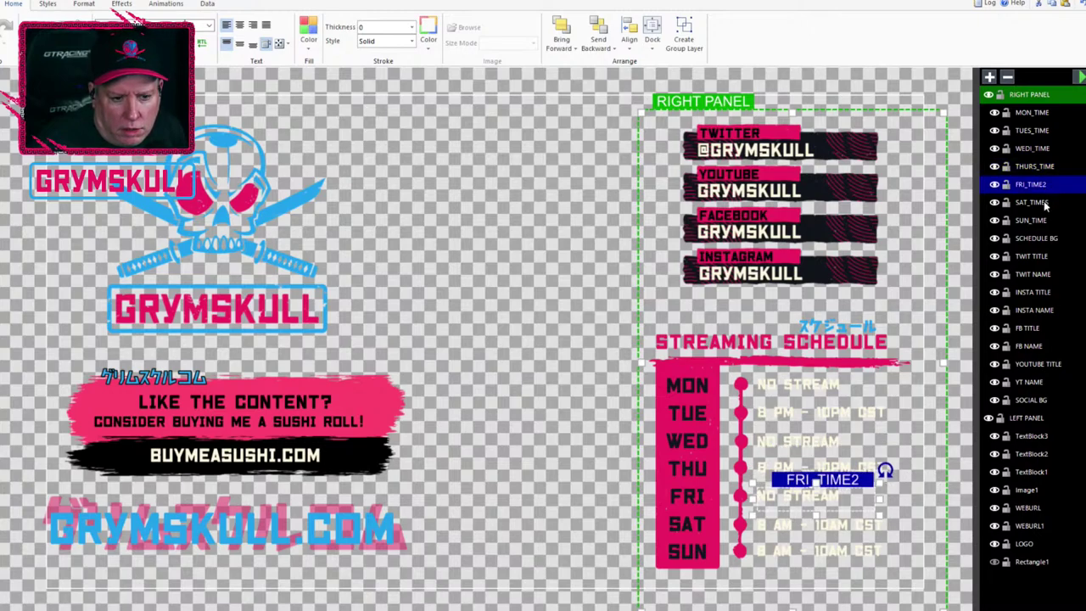
{"action": "left_click", "coordinate": [1045, 204]}
{"action": "left_click", "coordinate": [1046, 221]}
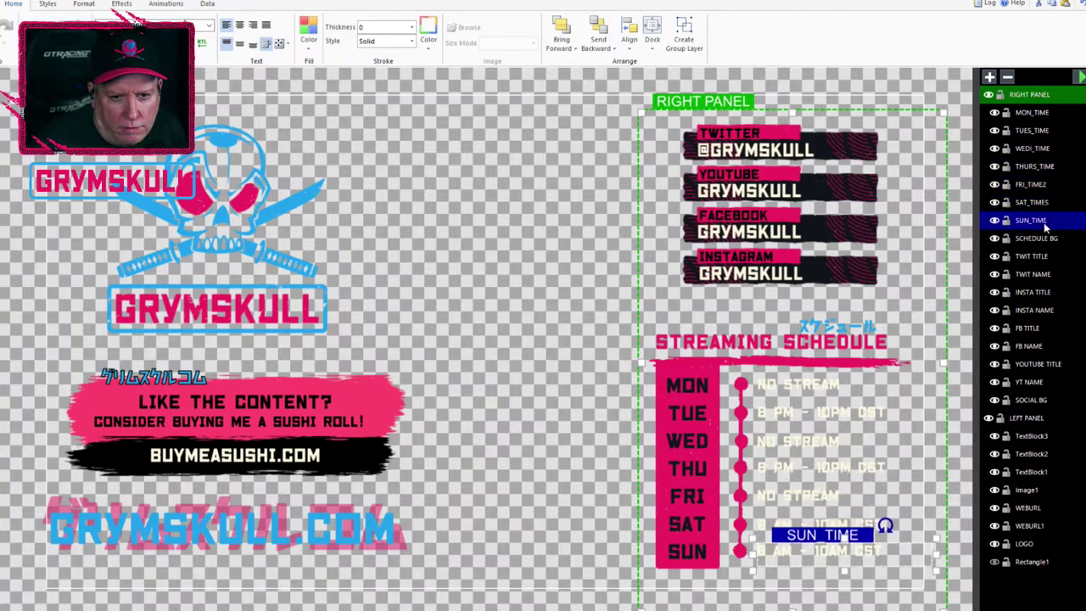
Rename the FRI_TIME2 layer as FRI_TIME.
{"action": "left_click", "coordinate": [1046, 184]}
{"action": "left_click", "coordinate": [1046, 184]}
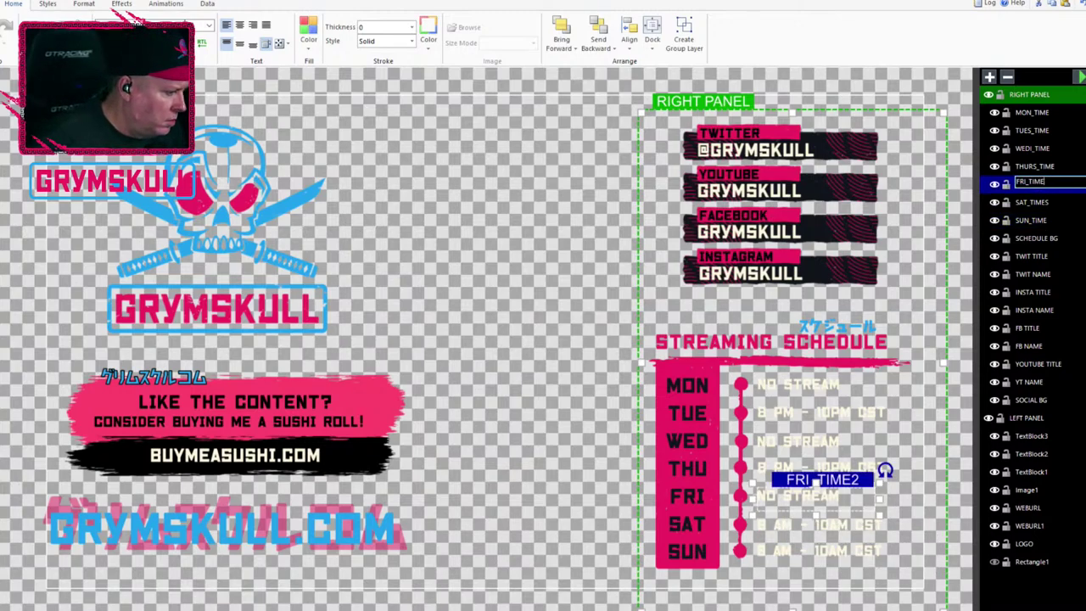
{"action": "key", "text": "BackSpace"}
{"action": "key", "text": "Return"}
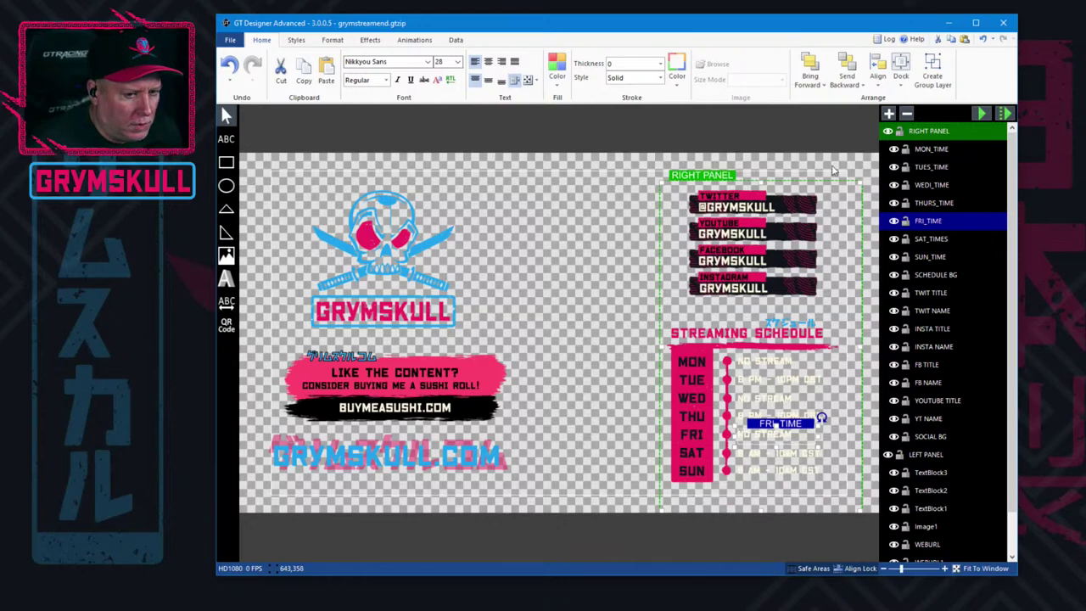
{"action": "left_click", "coordinate": [704, 34]}
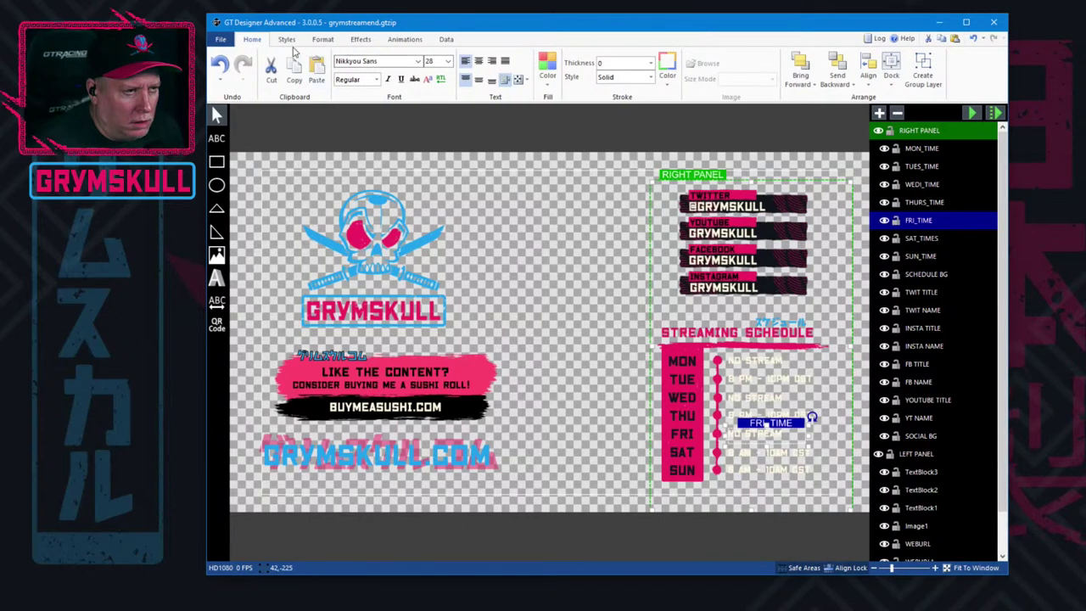
{"action": "left_click", "coordinate": [219, 39]}
{"action": "left_click", "coordinate": [234, 83]}
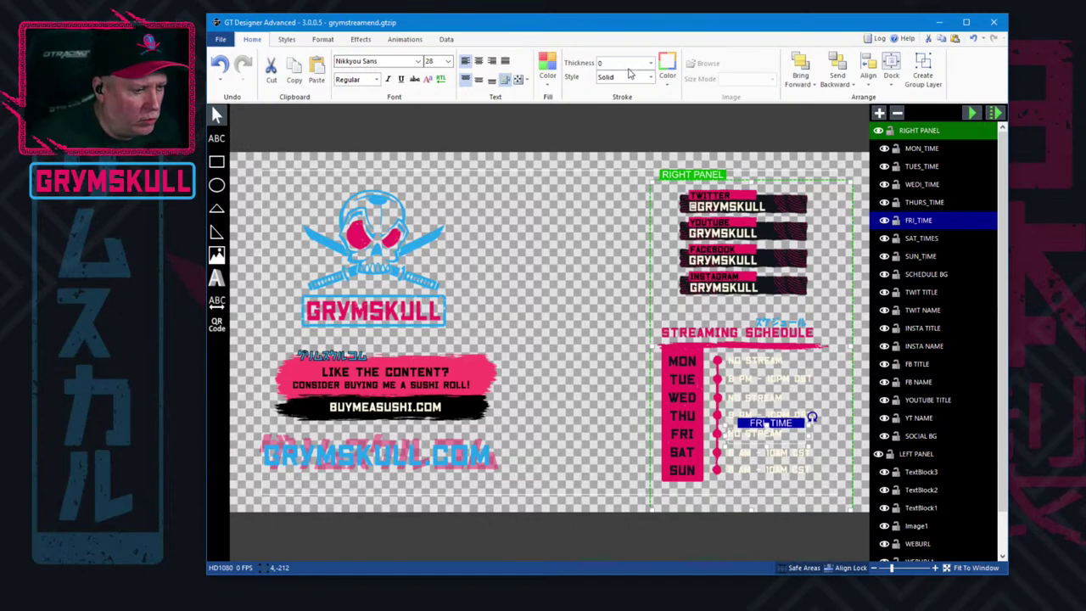
{"action": "left_click_drag", "start_coordinate": [846, 35], "coordinate": [857, 34]}
{"action": "double_click", "coordinate": [857, 34]}
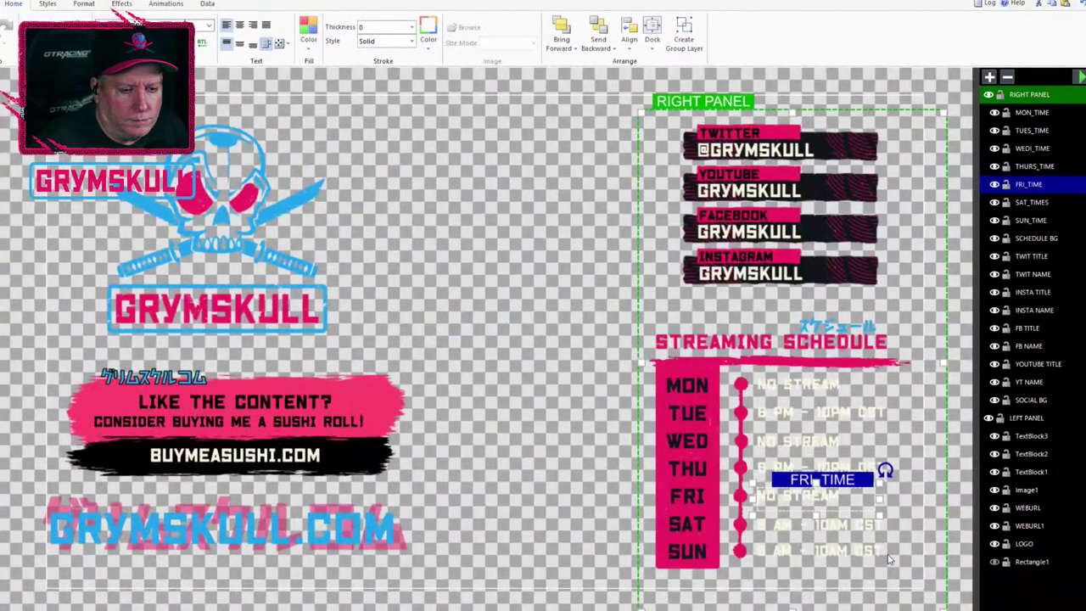
Select the Rectangle1 layer in LEFT PANEL and look at the shape styles available for it.
{"action": "left_click", "coordinate": [1041, 563]}
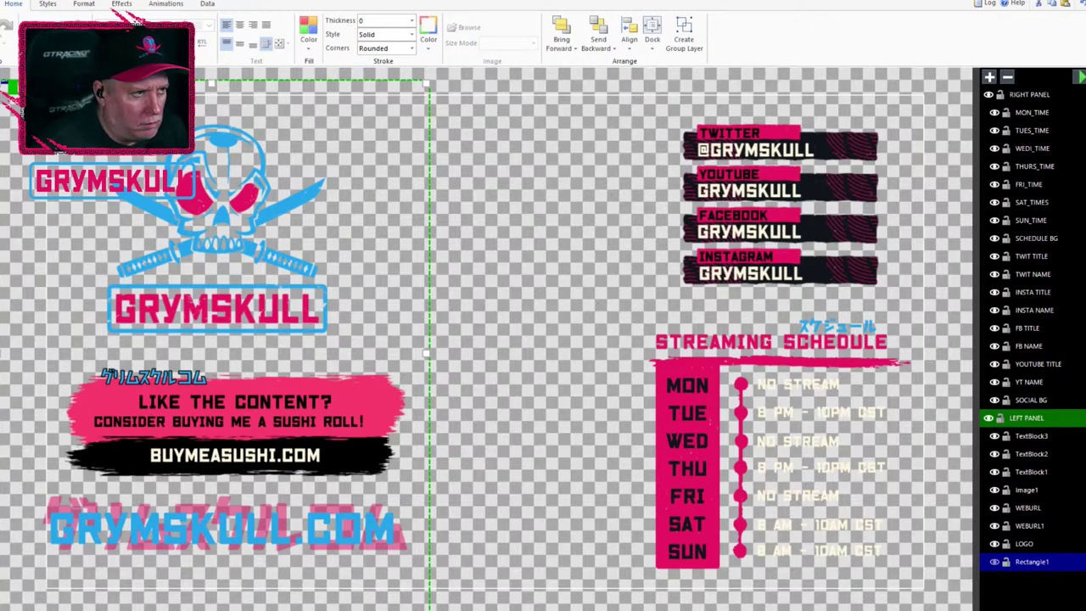
{"action": "left_click", "coordinate": [49, 4]}
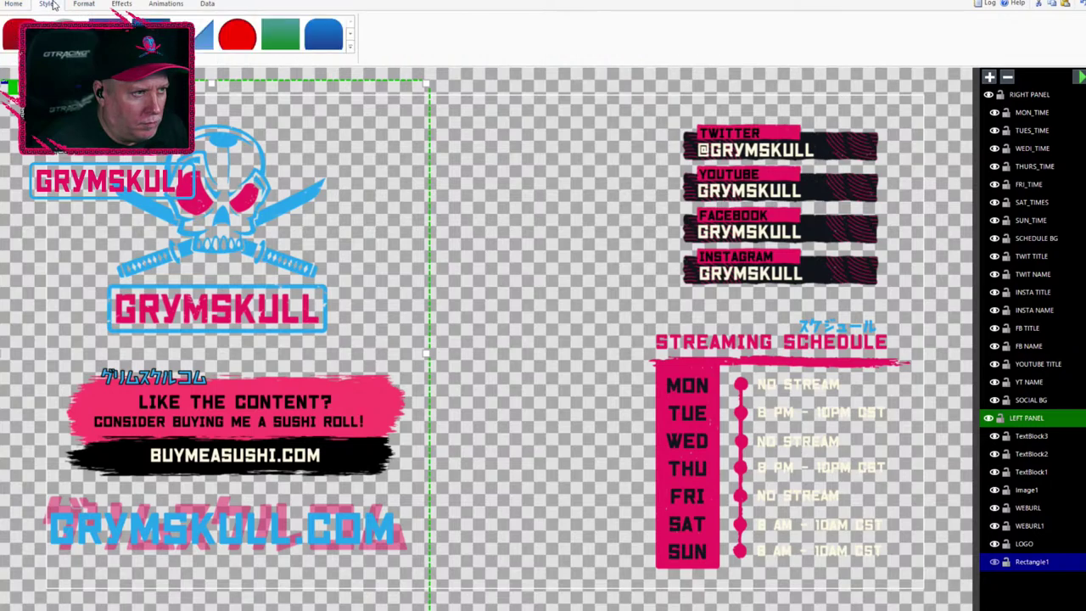
{"action": "left_click", "coordinate": [15, 4]}
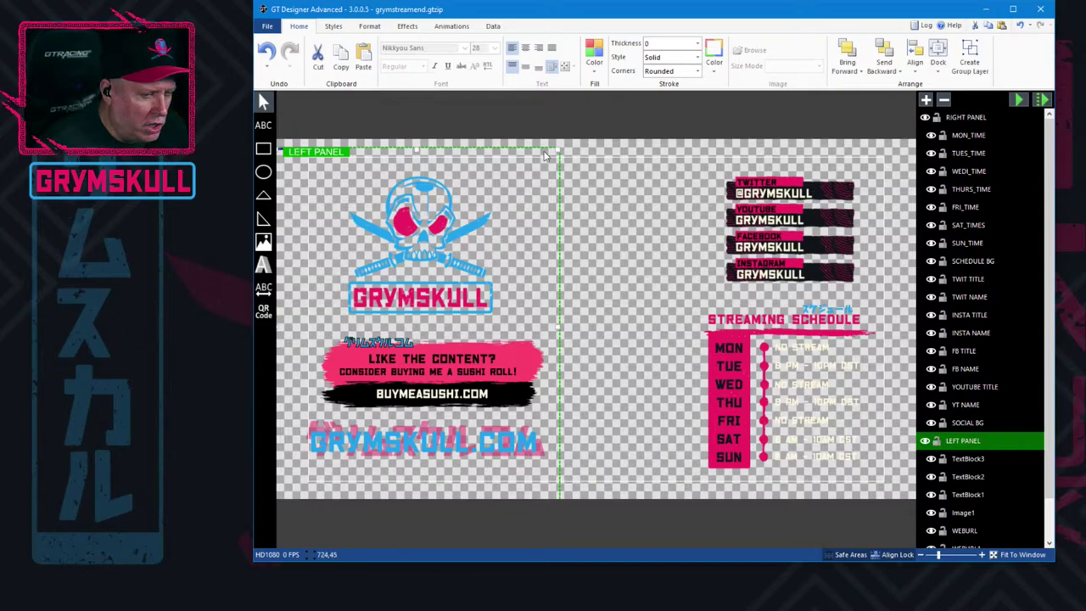
{"action": "left_click_drag", "start_coordinate": [661, 22], "coordinate": [635, 33]}
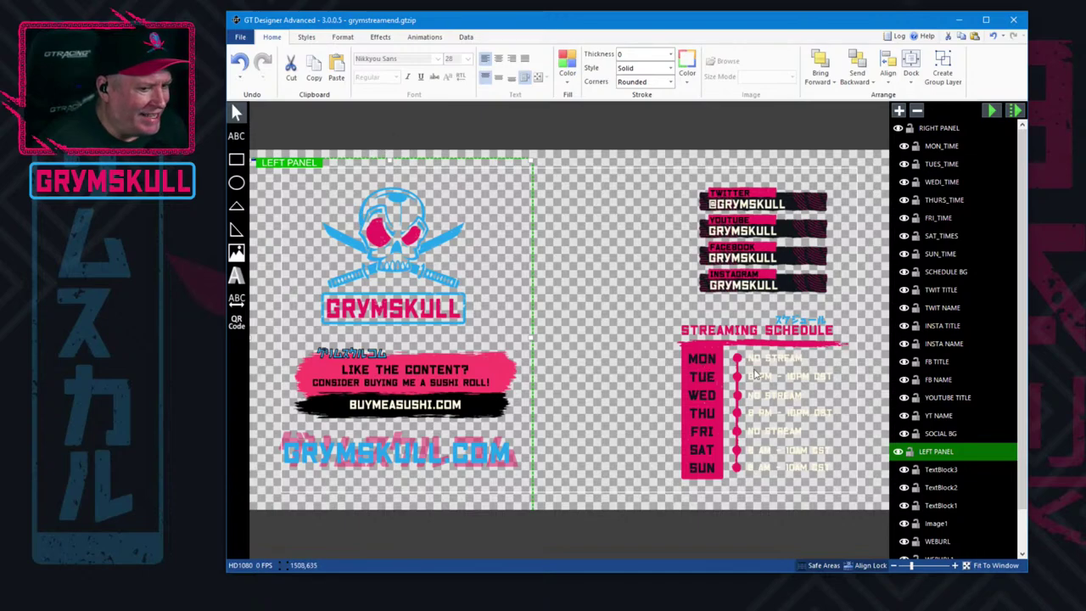
Create a new blank title document with the HD1080 preset.
{"action": "left_click", "coordinate": [240, 37]}
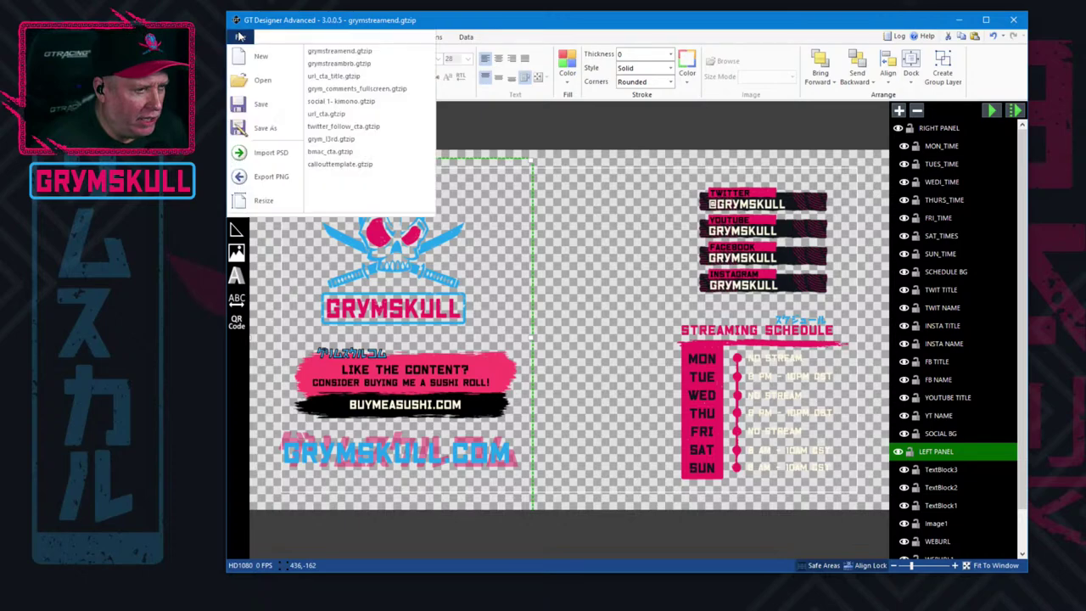
{"action": "left_click_drag", "start_coordinate": [395, 11], "coordinate": [348, 2]}
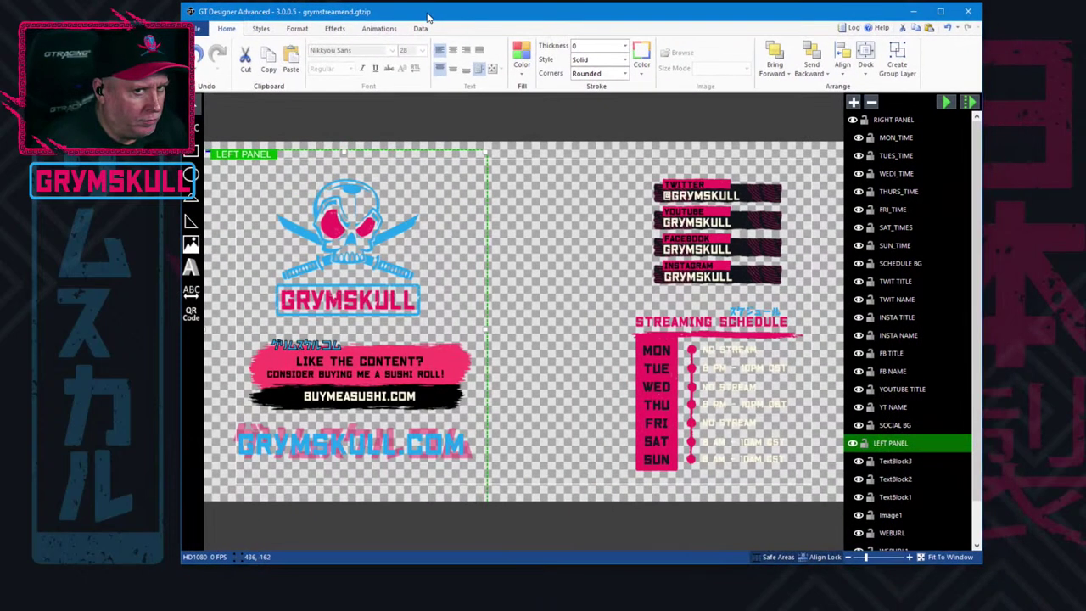
{"action": "left_click", "coordinate": [194, 28]}
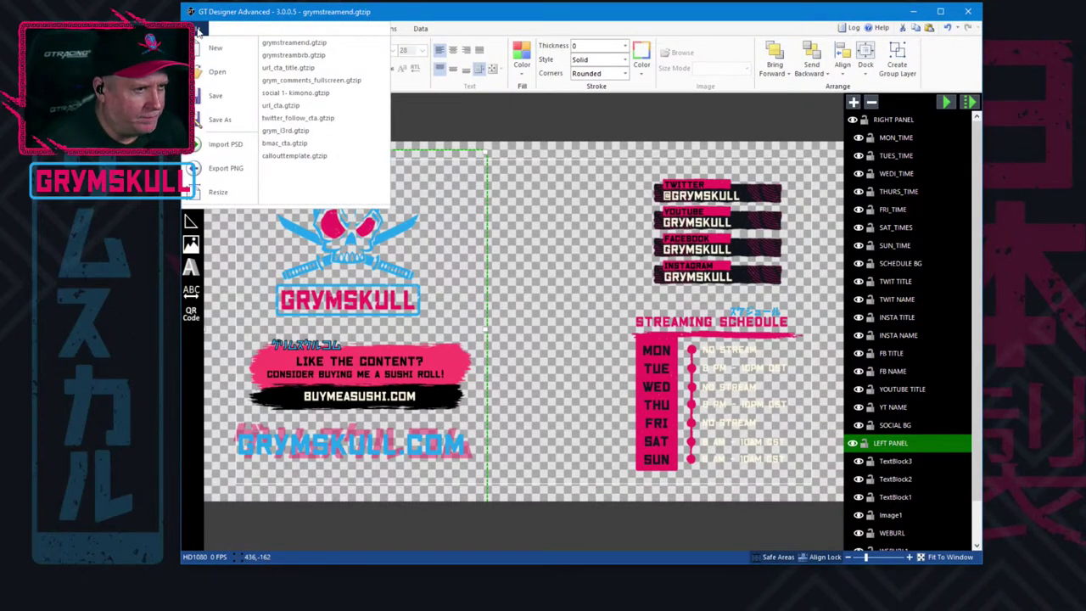
{"action": "left_click", "coordinate": [214, 51]}
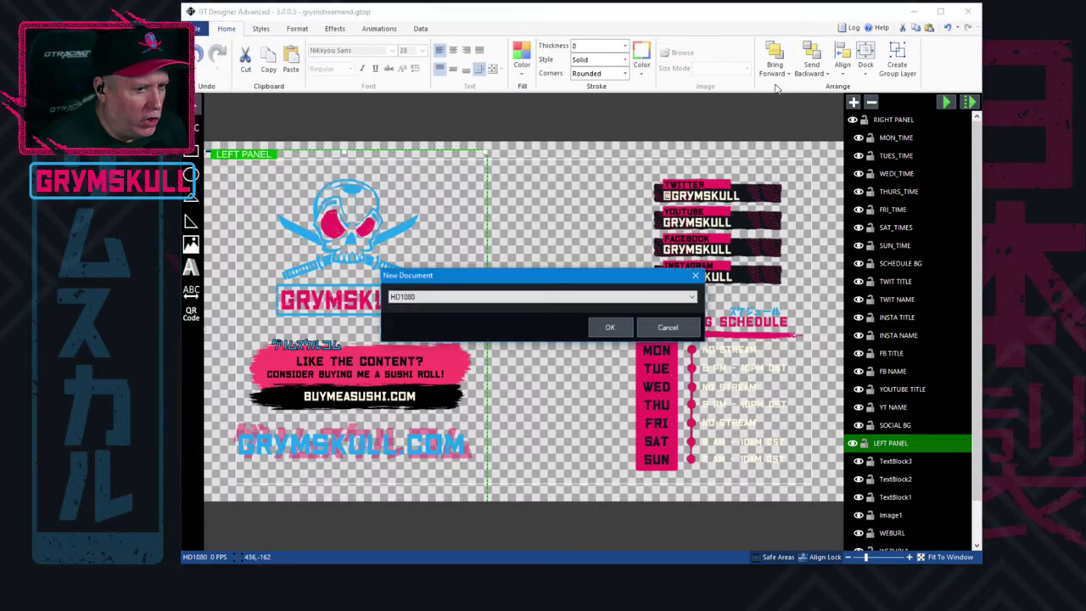
{"action": "left_click", "coordinate": [608, 328]}
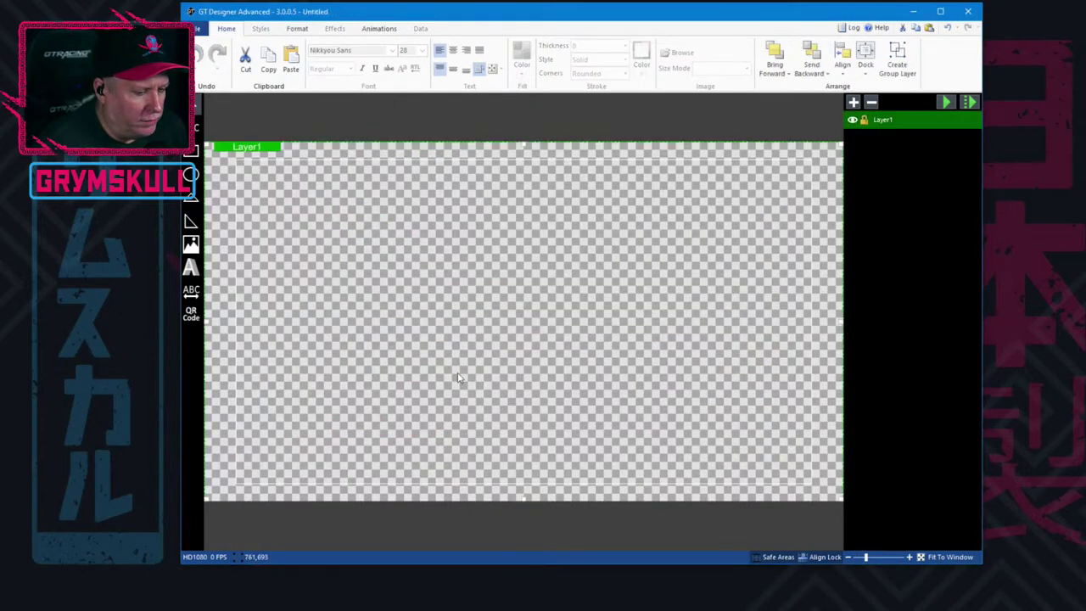
Insert the TEXT_BAR.png image from the POPUPS folder into Layer1.
{"action": "left_click_drag", "start_coordinate": [603, 17], "coordinate": [619, 11]}
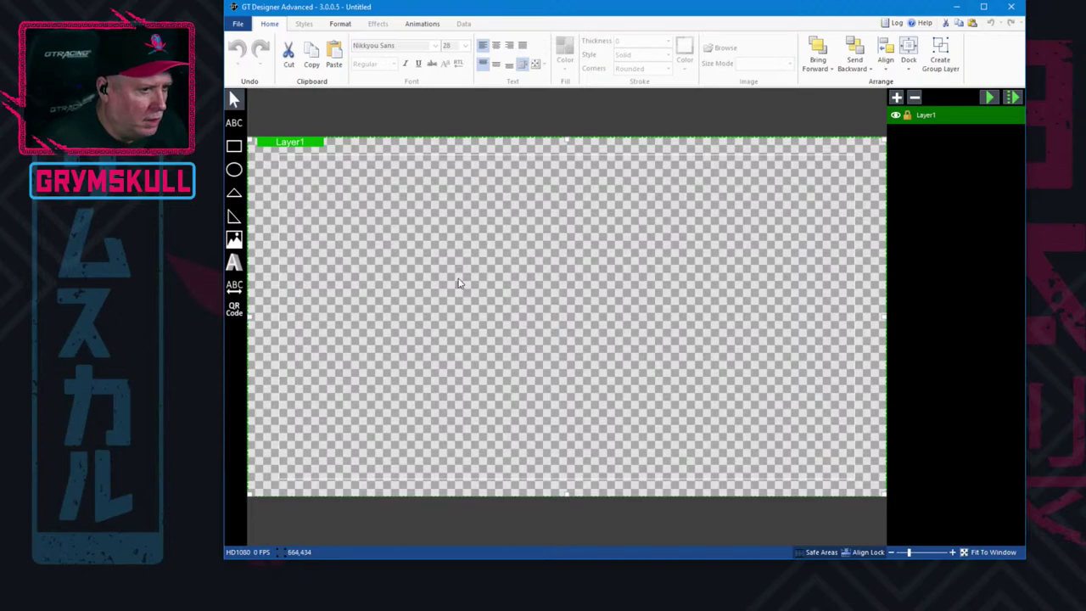
{"action": "left_click", "coordinate": [235, 241]}
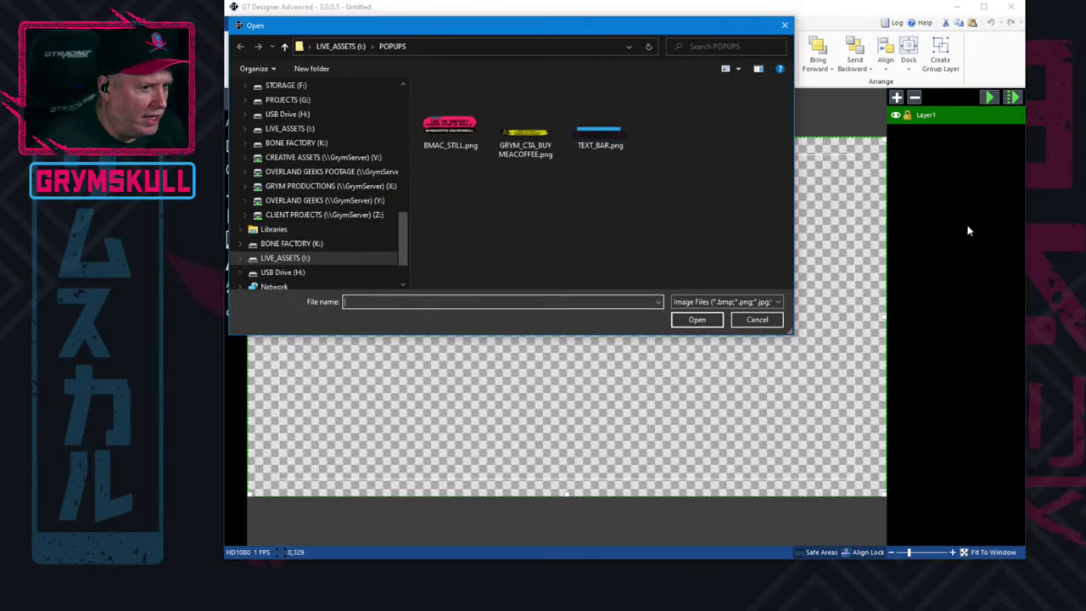
{"action": "left_click", "coordinate": [617, 150]}
{"action": "left_click", "coordinate": [691, 322]}
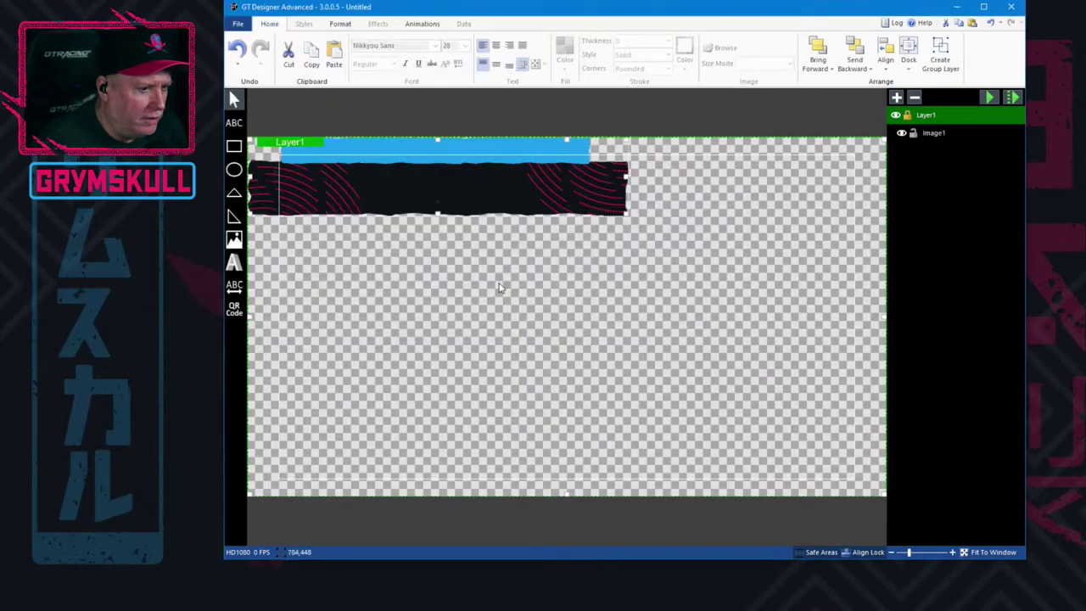
Move the text bar image to the upper middle of the canvas and resize its frame narrower and taller to shrink the bar.
{"action": "left_click_drag", "start_coordinate": [382, 187], "coordinate": [473, 331]}
{"action": "left_click_drag", "start_coordinate": [642, 342], "coordinate": [692, 293]}
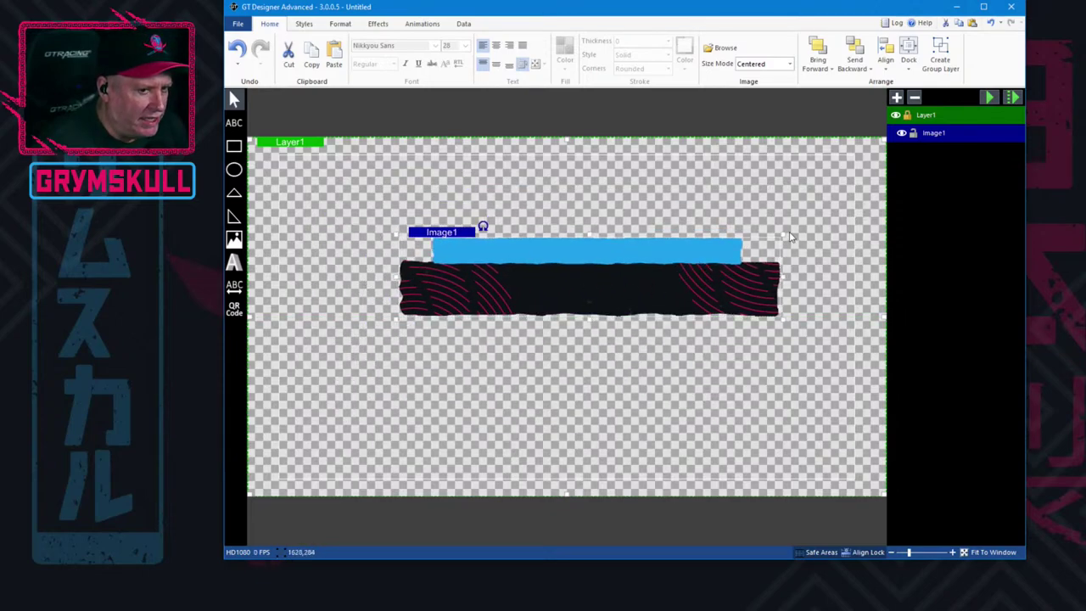
{"action": "left_click_drag", "start_coordinate": [784, 239], "coordinate": [735, 209]}
{"action": "left_click_drag", "start_coordinate": [737, 289], "coordinate": [715, 301]}
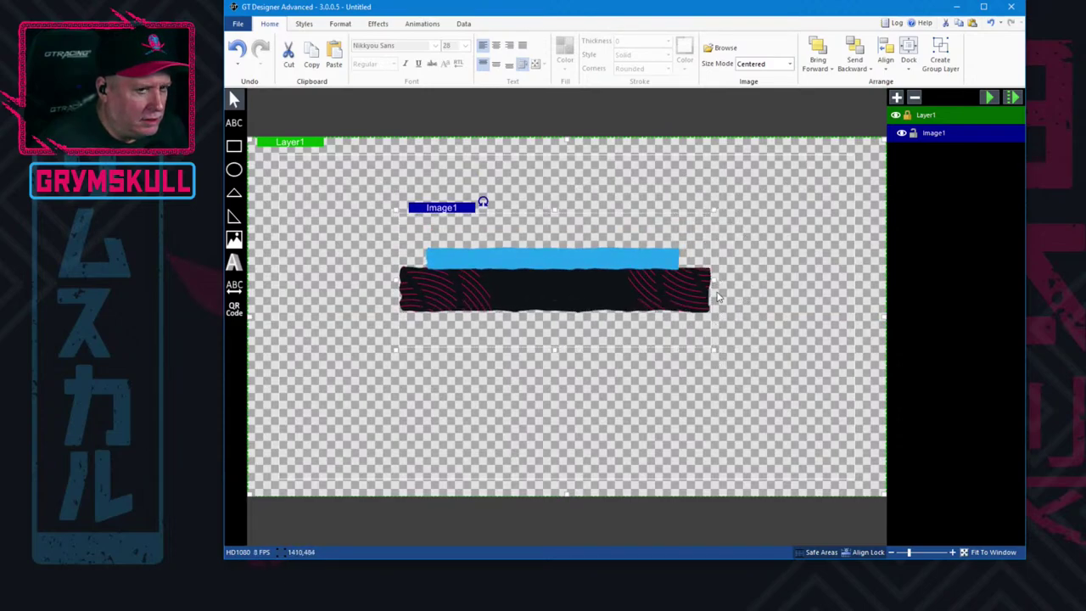
{"action": "left_click", "coordinate": [340, 25]}
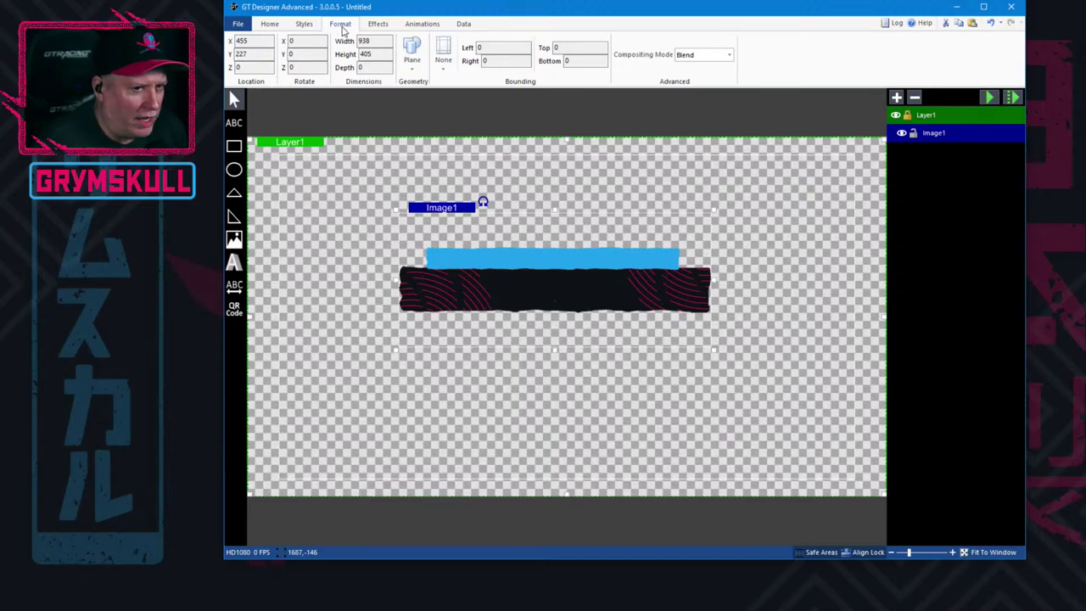
{"action": "left_click", "coordinate": [305, 24]}
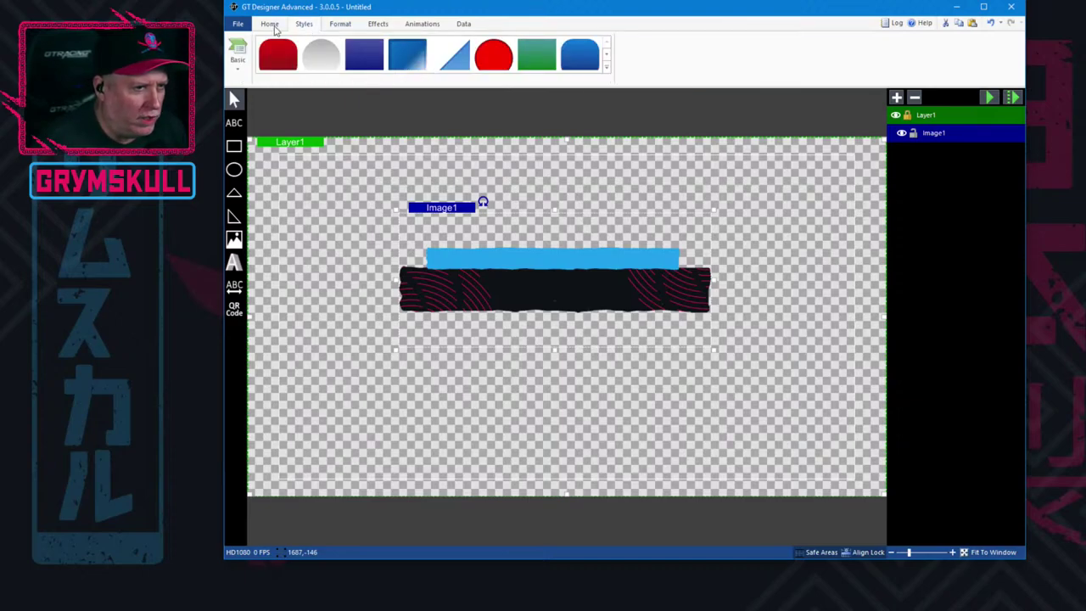
{"action": "left_click", "coordinate": [272, 25]}
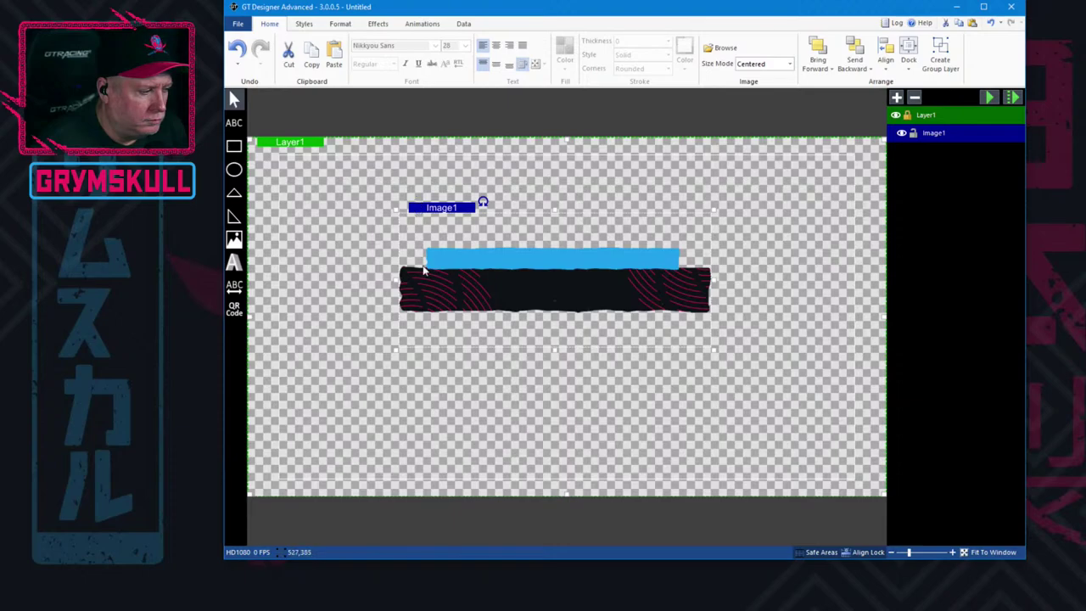
Move the imported bar image slightly down and to the right on the canvas.
{"action": "mouse_move", "coordinate": [580, 284]}
{"action": "left_mouse_down"}
{"action": "mouse_move", "coordinate": [594, 283]}
{"action": "mouse_move", "coordinate": [536, 315]}
{"action": "mouse_move", "coordinate": [540, 293]}
{"action": "mouse_move", "coordinate": [567, 291]}
{"action": "mouse_move", "coordinate": [558, 321]}
{"action": "mouse_move", "coordinate": [588, 297]}
{"action": "mouse_move", "coordinate": [580, 321]}
{"action": "mouse_move", "coordinate": [580, 293]}
{"action": "mouse_move", "coordinate": [579, 323]}
{"action": "mouse_move", "coordinate": [600, 306]}
{"action": "mouse_move", "coordinate": [613, 310]}
{"action": "left_mouse_up"}
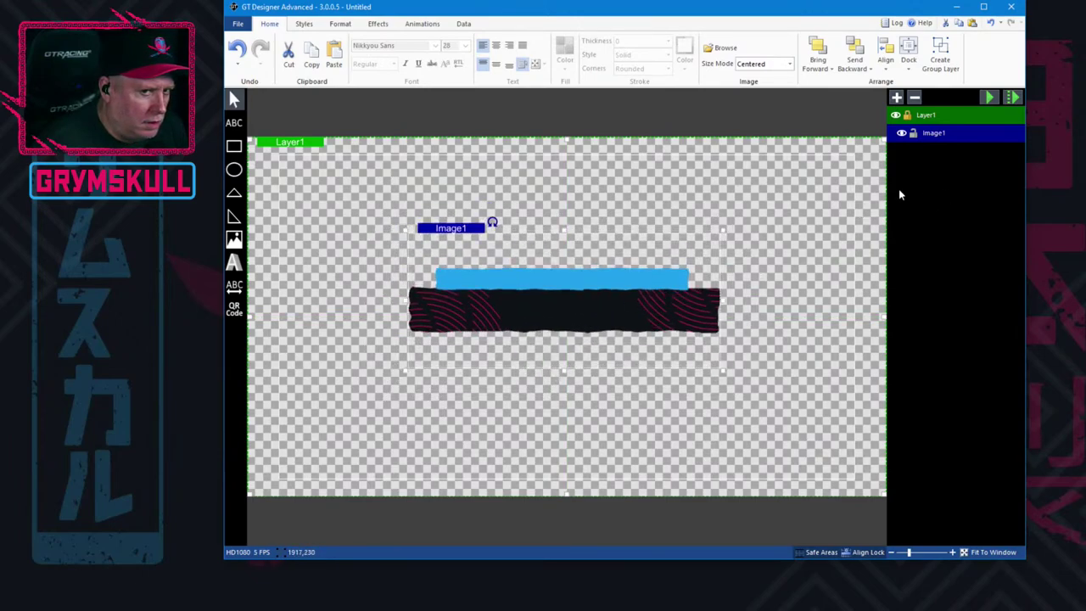
{"action": "left_click", "coordinate": [917, 122]}
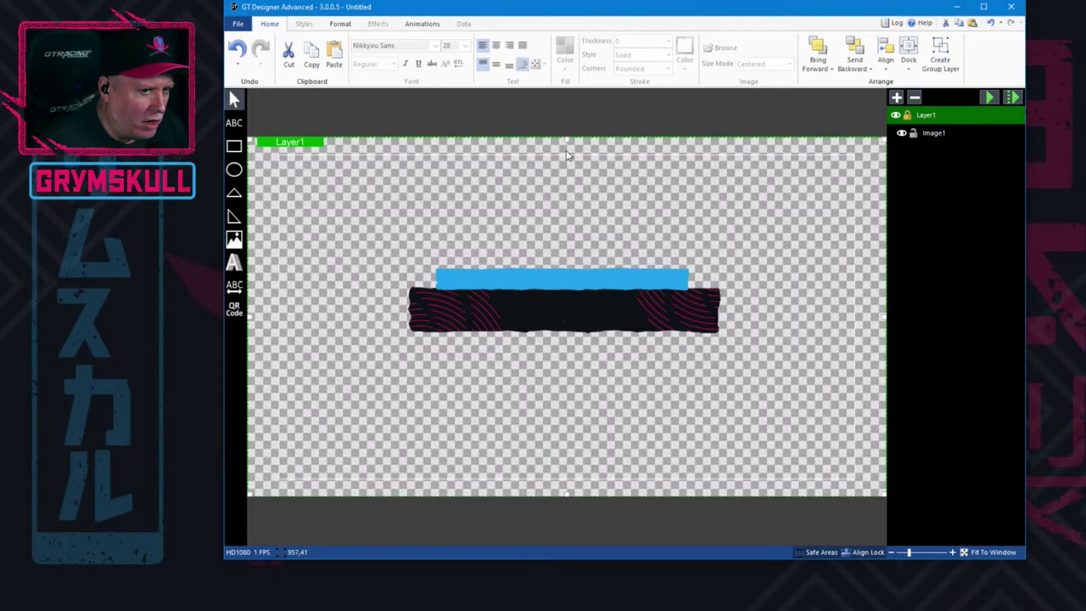
{"action": "left_click", "coordinate": [941, 132]}
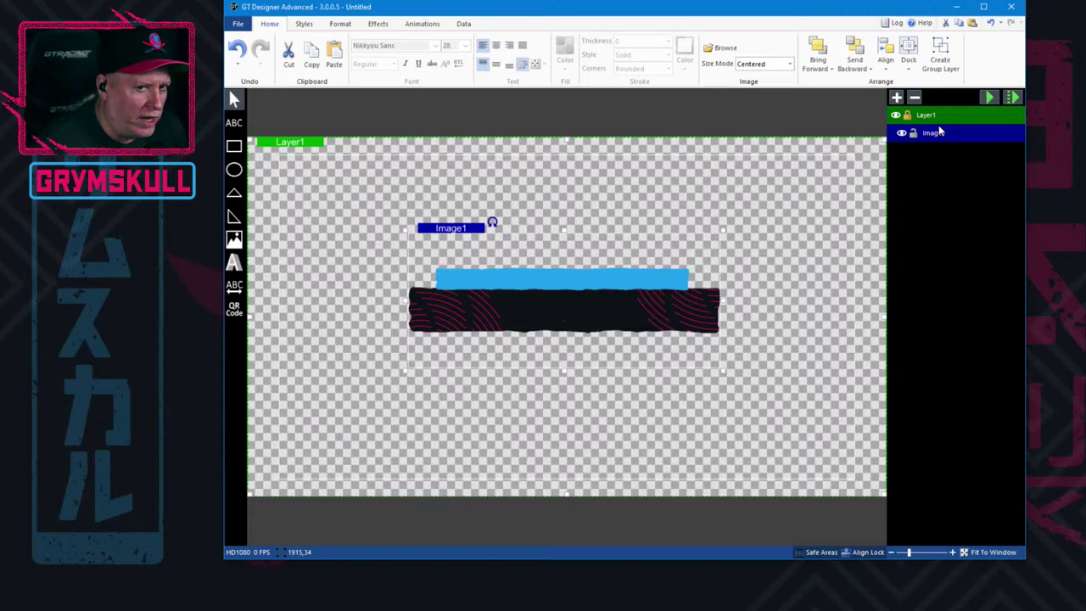
Crop Layer1's upper and lower bounds to the black bar and stretch them back to the full canvas height.
{"action": "left_click", "coordinate": [934, 117]}
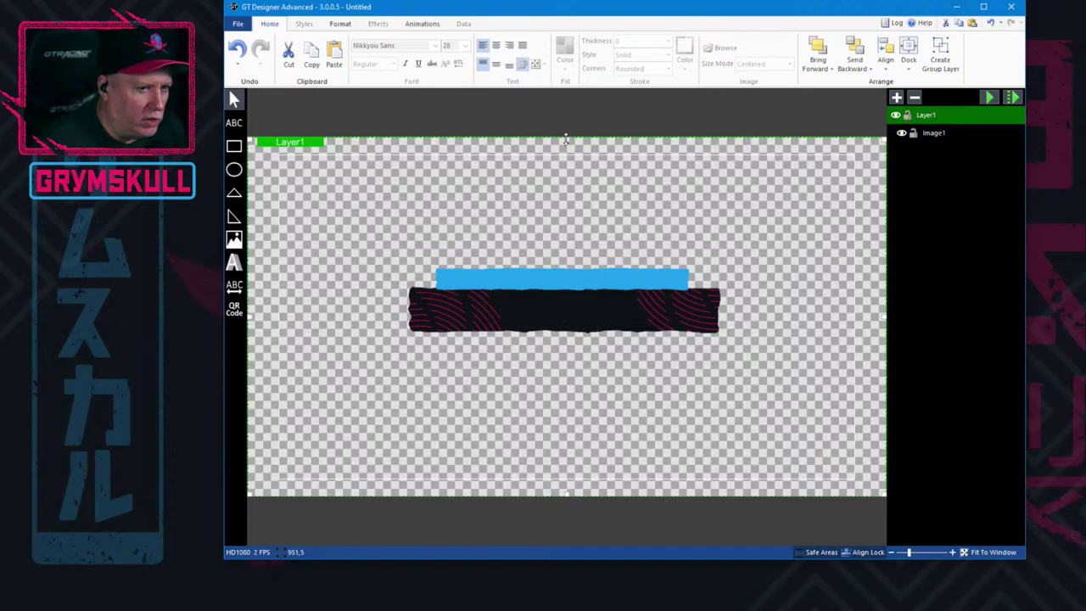
{"action": "left_click_drag", "start_coordinate": [569, 144], "coordinate": [567, 291]}
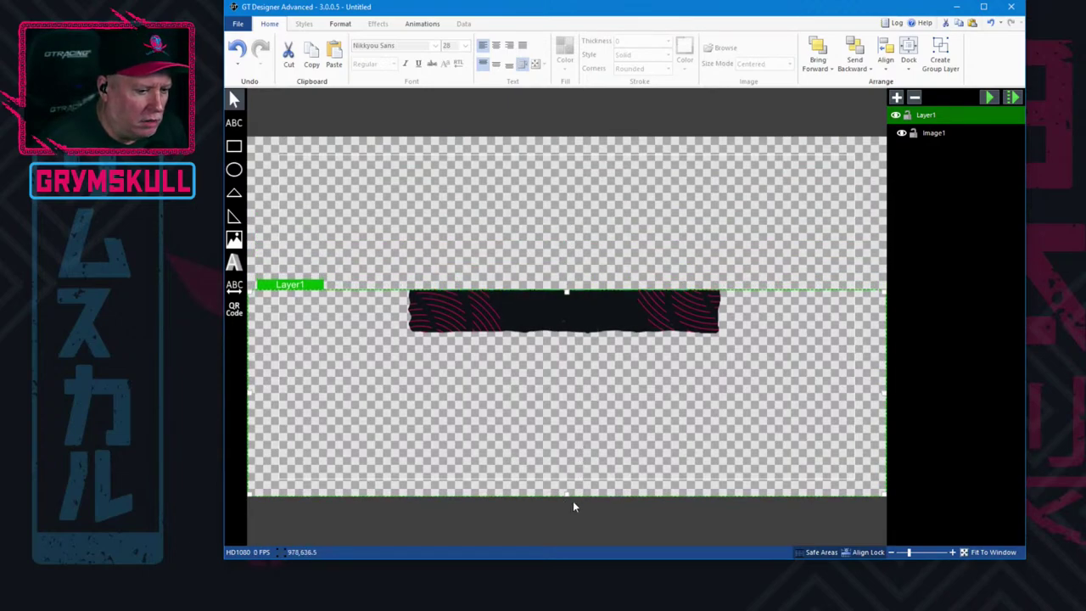
{"action": "left_click_drag", "start_coordinate": [568, 499], "coordinate": [570, 334]}
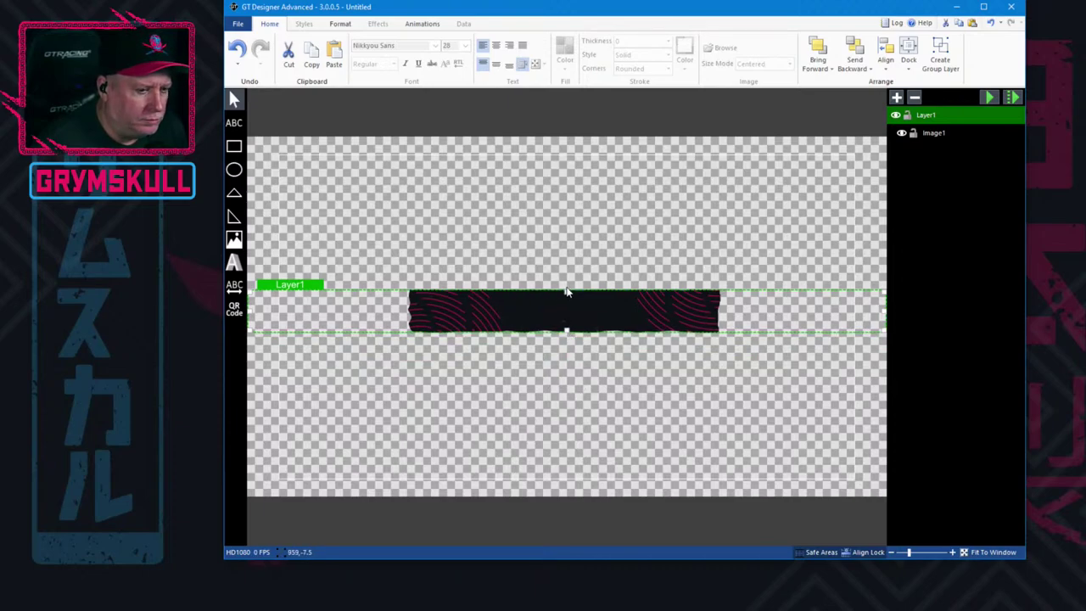
{"action": "left_click_drag", "start_coordinate": [567, 294], "coordinate": [567, 137]}
{"action": "left_click_drag", "start_coordinate": [565, 329], "coordinate": [556, 496]}
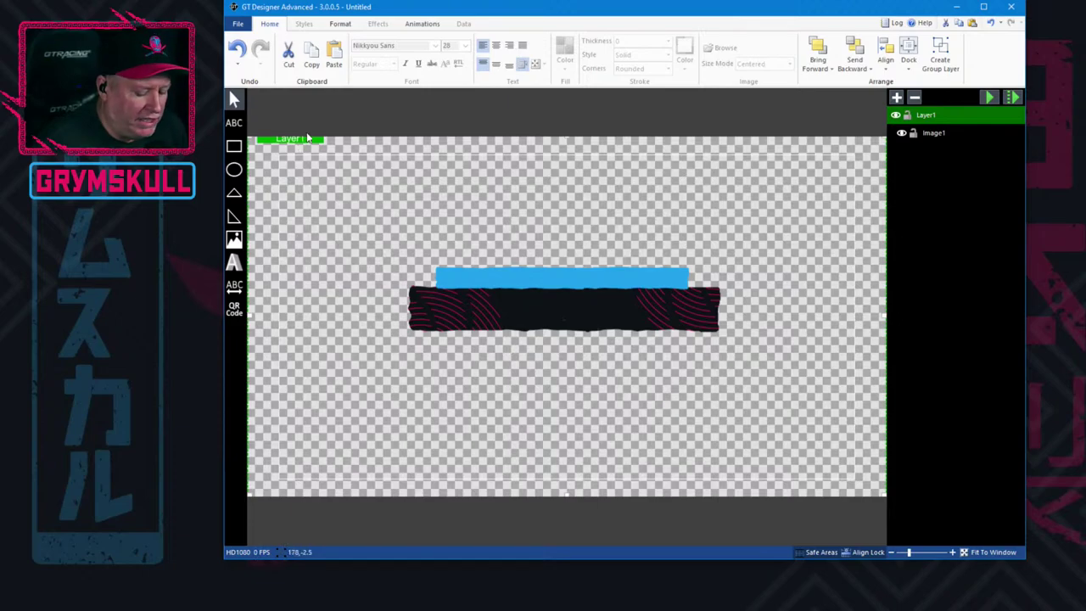
Undo the edits to Image1 and Layer1 back to an empty canvas.
{"action": "key", "text": "Delete"}
{"action": "left_click", "coordinate": [594, 351]}
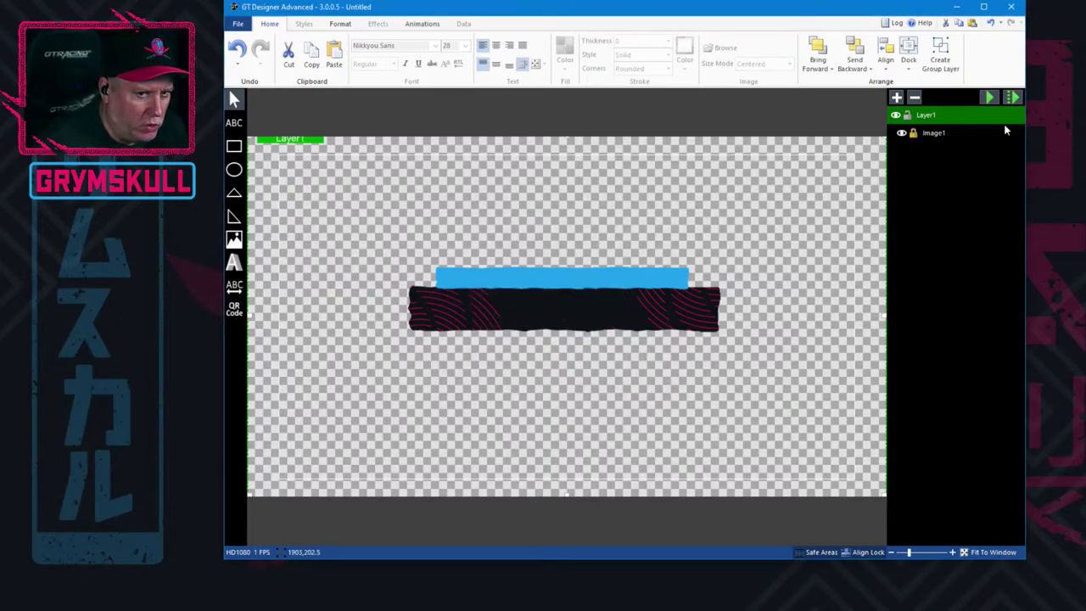
{"action": "left_click", "coordinate": [933, 132]}
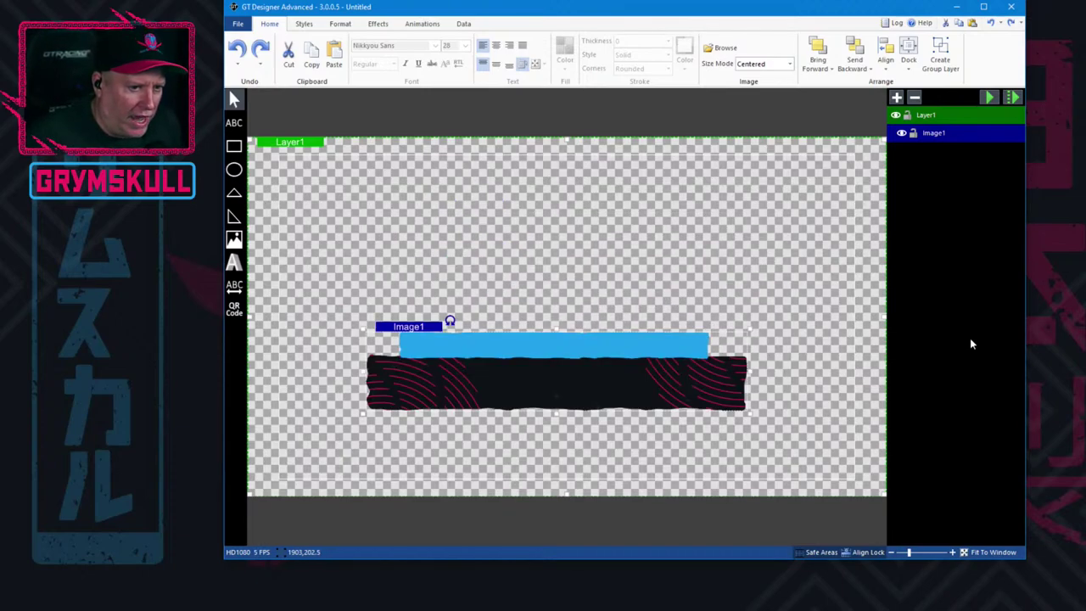
{"action": "key", "text": "ctrl+z"}
{"action": "key", "text": "ctrl+z"}
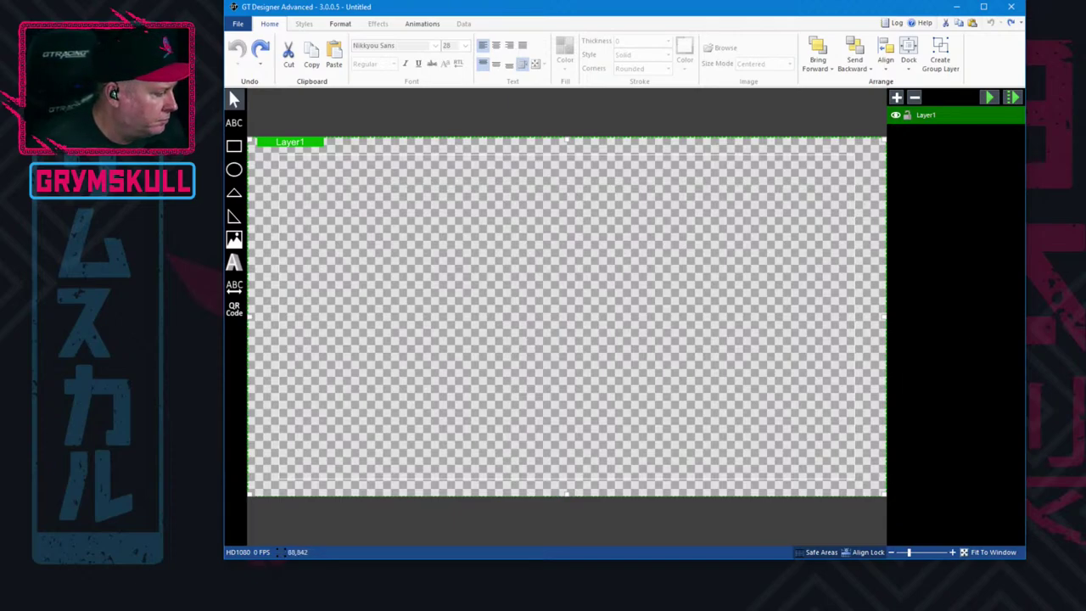
Switch to Photoshop and open CALLOUT_TEMPLATE.psd from the recent files.
{"action": "key", "text": "alt+Tab"}
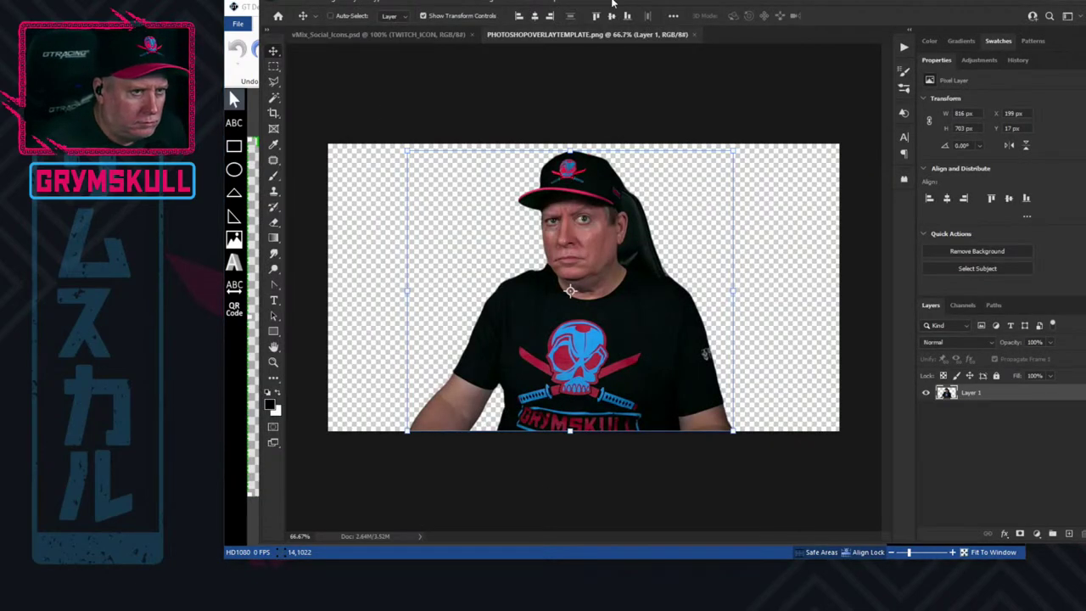
{"action": "left_click", "coordinate": [393, 34]}
{"action": "left_click", "coordinate": [290, 3]}
{"action": "key", "text": "ctrl+alt+w"}
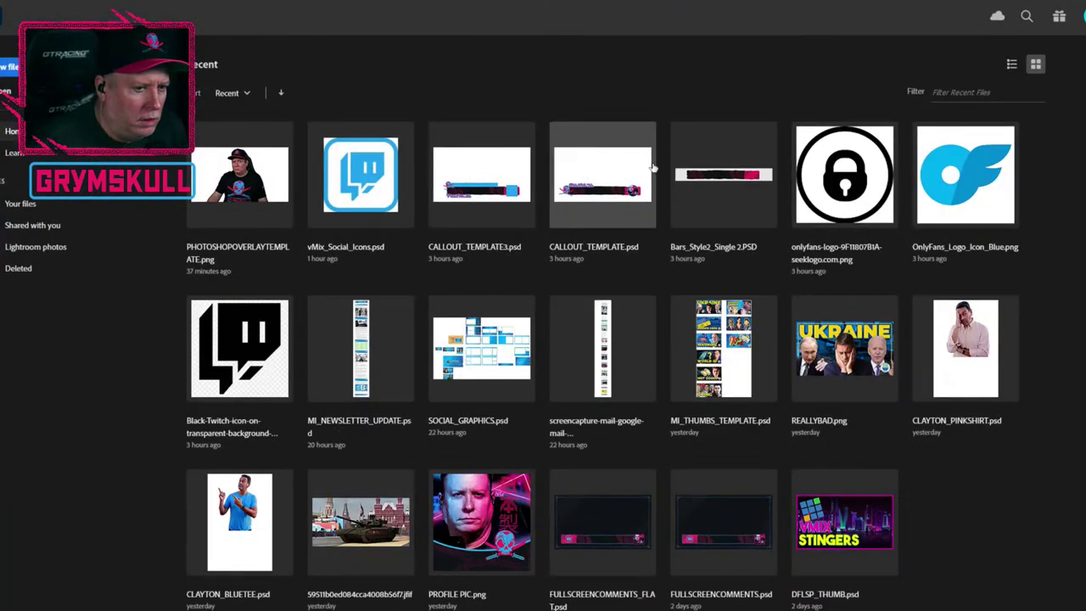
{"action": "left_click", "coordinate": [592, 189]}
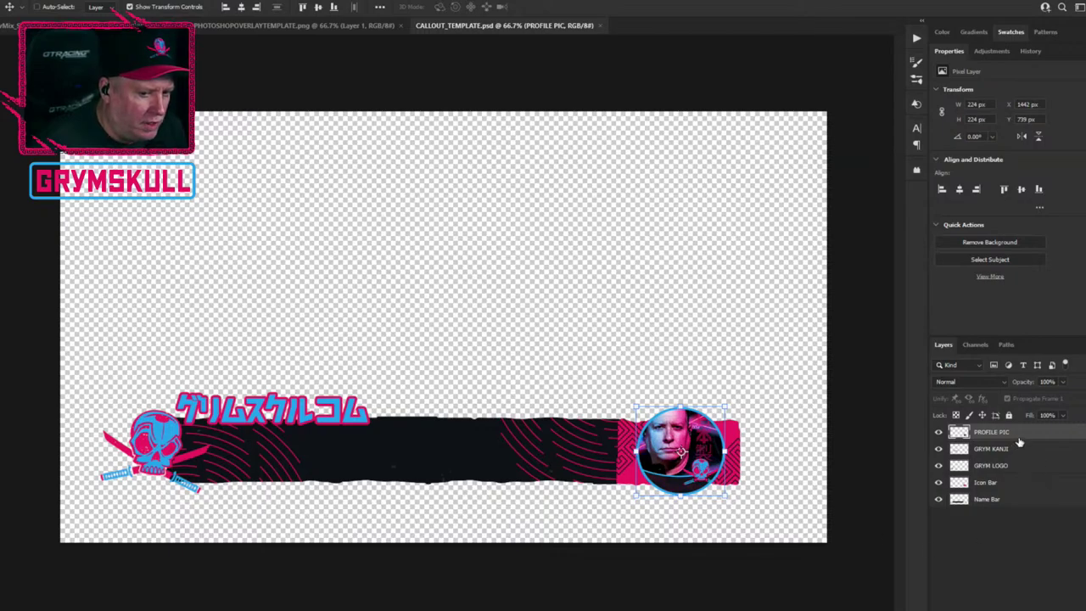
Examine the five template layers by hiding them one by one from PROFILE PIC to Name Bar and showing them again.
{"action": "left_click", "coordinate": [939, 432]}
{"action": "left_click", "coordinate": [939, 448]}
{"action": "left_click", "coordinate": [938, 465]}
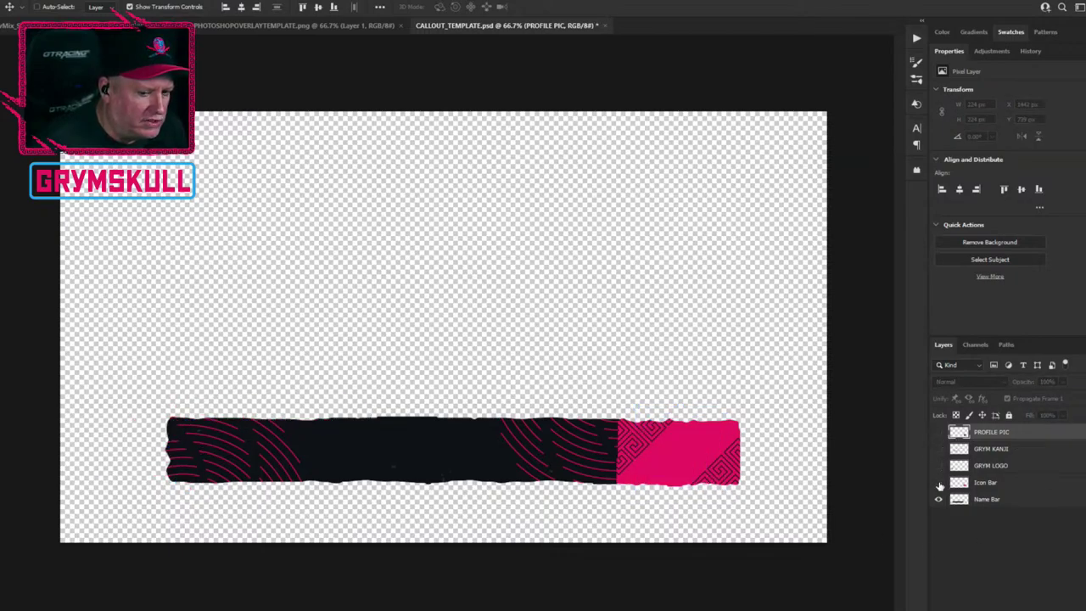
{"action": "left_click", "coordinate": [939, 482]}
{"action": "left_click", "coordinate": [939, 499]}
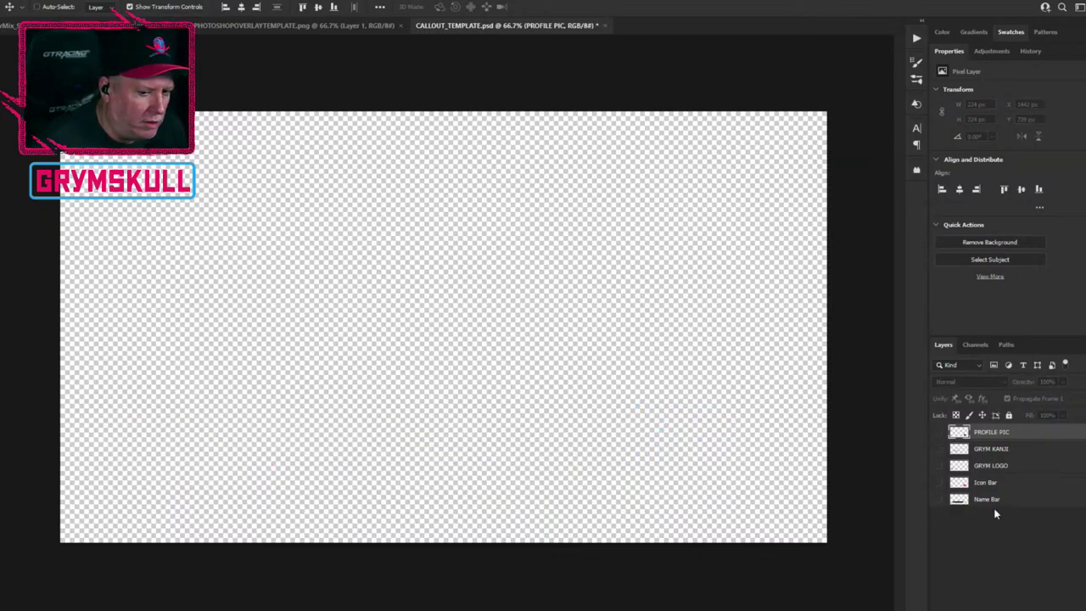
{"action": "left_click", "coordinate": [939, 432]}
{"action": "left_click", "coordinate": [939, 448]}
{"action": "left_click", "coordinate": [938, 465]}
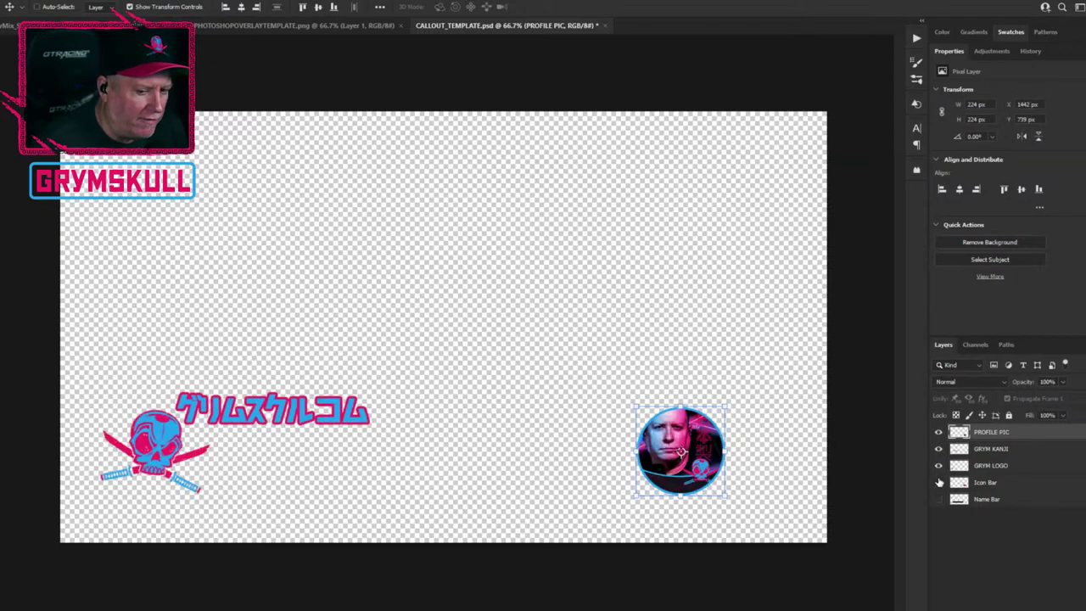
{"action": "left_click", "coordinate": [939, 482]}
{"action": "left_click", "coordinate": [939, 499]}
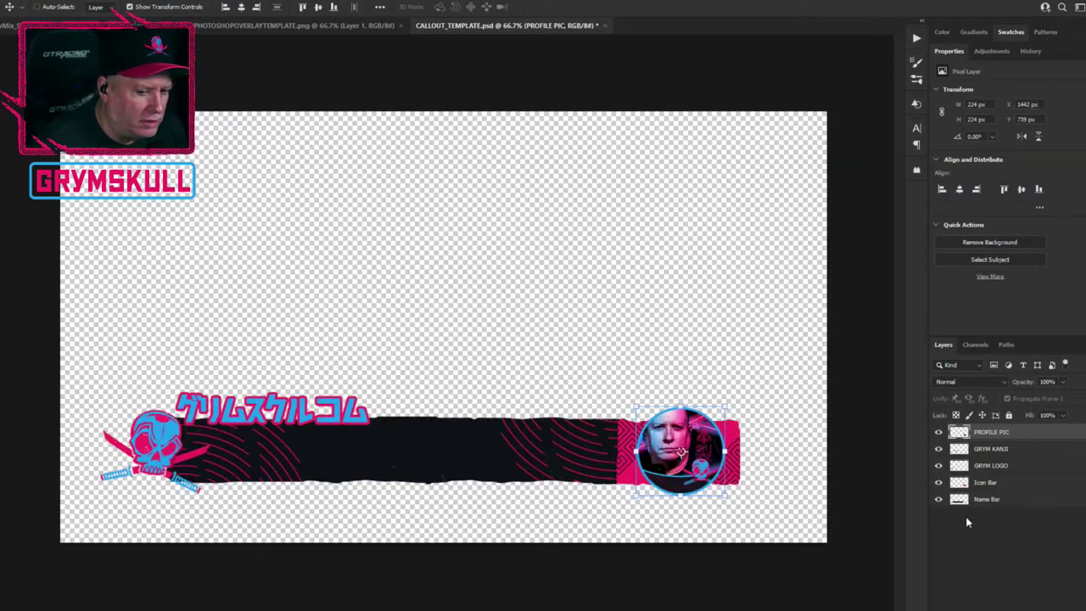
{"action": "left_click", "coordinate": [1010, 529]}
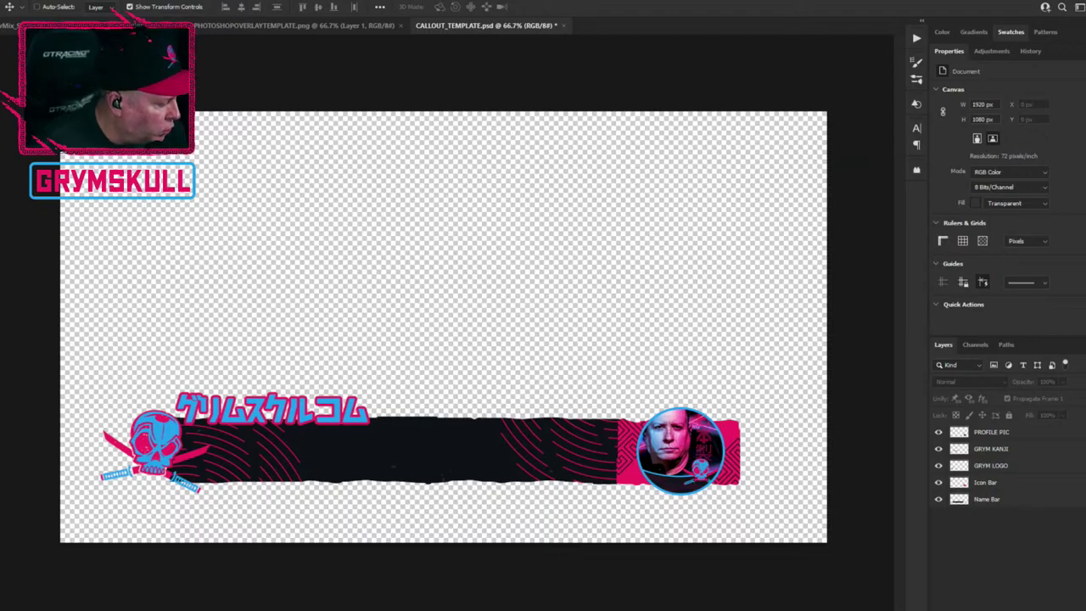
Switch back to GT Designer Advanced and enlarge its window for more canvas space.
{"action": "key", "text": "alt+Tab"}
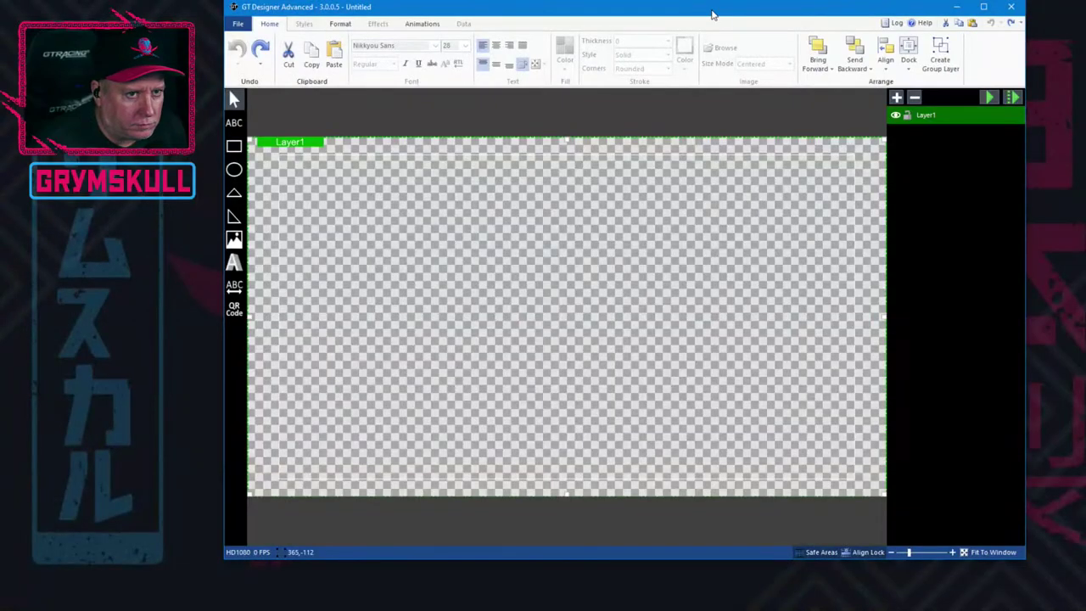
{"action": "left_click_drag", "start_coordinate": [712, 14], "coordinate": [744, 15]}
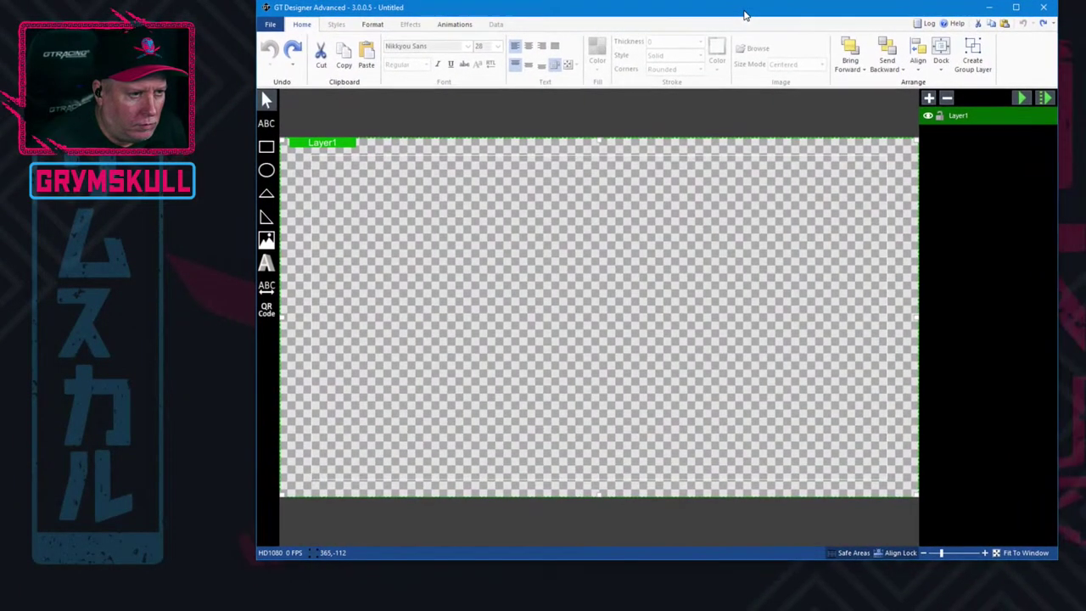
{"action": "double_click", "coordinate": [467, 3]}
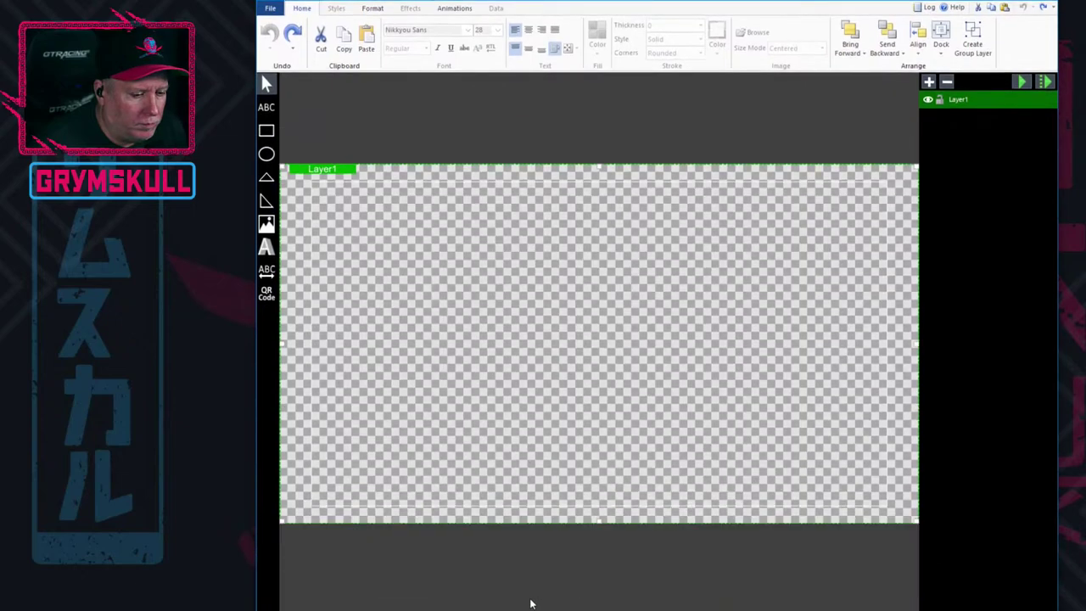
{"action": "left_click_drag", "start_coordinate": [1066, 306], "coordinate": [1085, 305]}
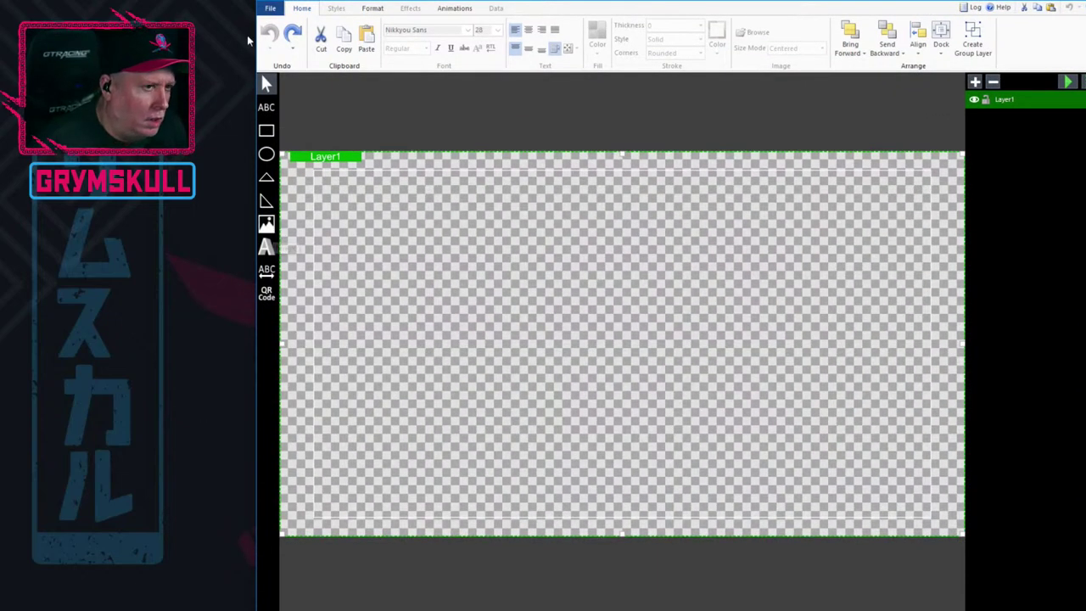
Import CALLOUT_TEMPLATE.psd from the POPUPS folder as a PSD, discarding the changes to the untitled title.
{"action": "left_click", "coordinate": [270, 8]}
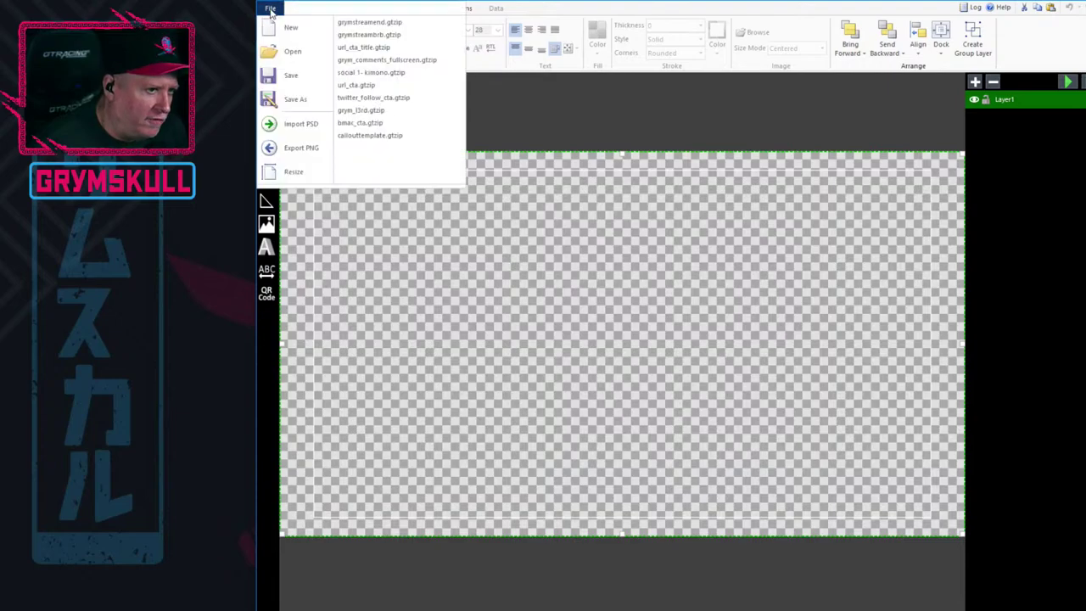
{"action": "left_click", "coordinate": [310, 124]}
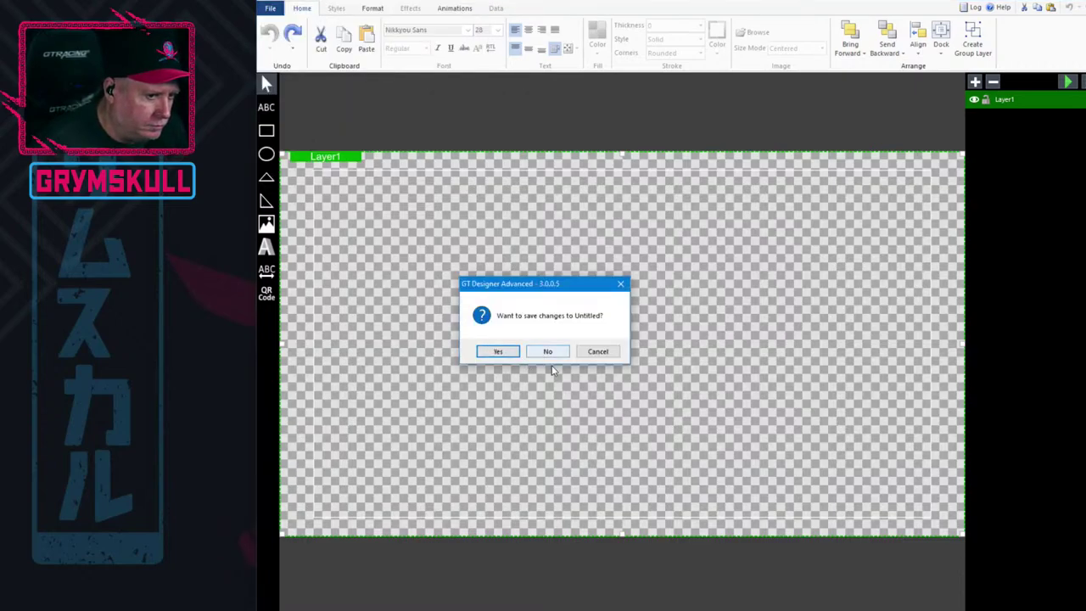
{"action": "left_click", "coordinate": [548, 351]}
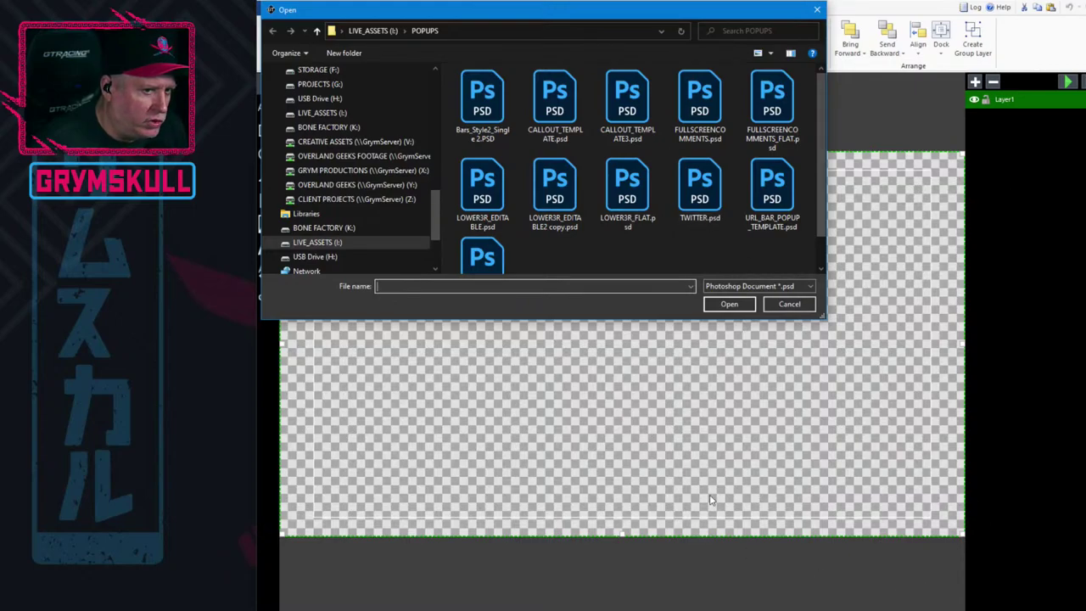
{"action": "left_click", "coordinate": [553, 95]}
{"action": "left_click_drag", "start_coordinate": [630, 11], "coordinate": [668, 53]}
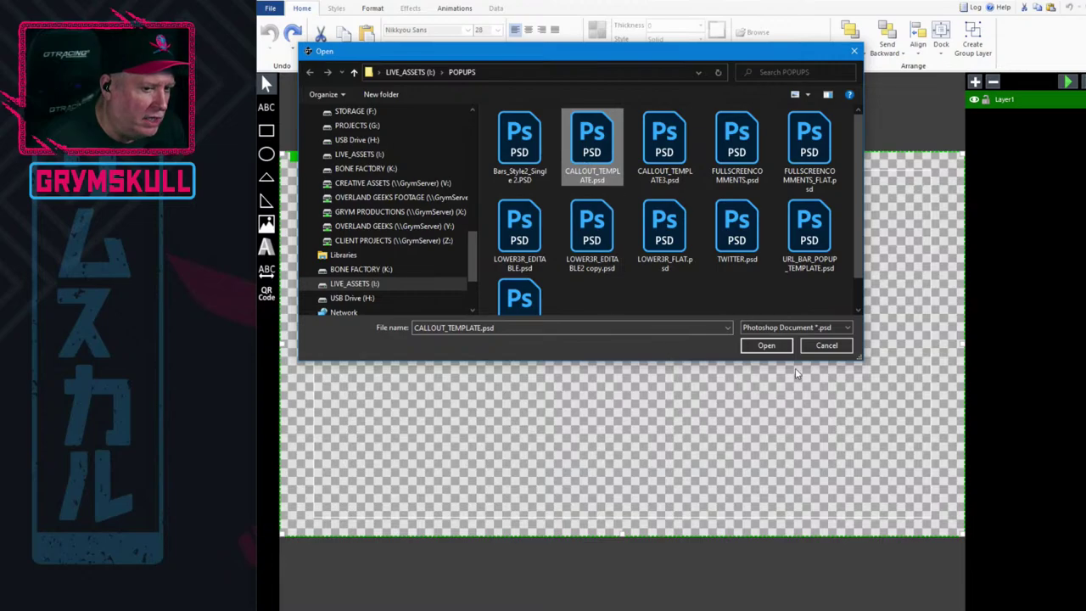
{"action": "left_click", "coordinate": [775, 348]}
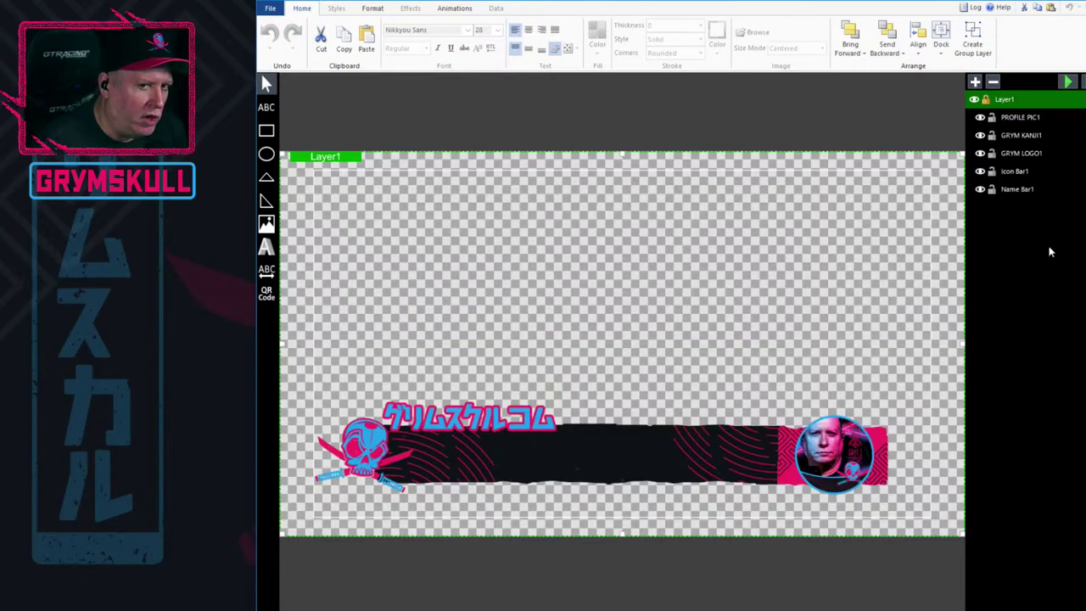
Examine the imported PROFILE PIC1, GRYM KANJI1, GRYM LOGO1, Icon Bar1 and Name Bar1 layers by selecting each in turn.
{"action": "left_click", "coordinate": [1033, 118]}
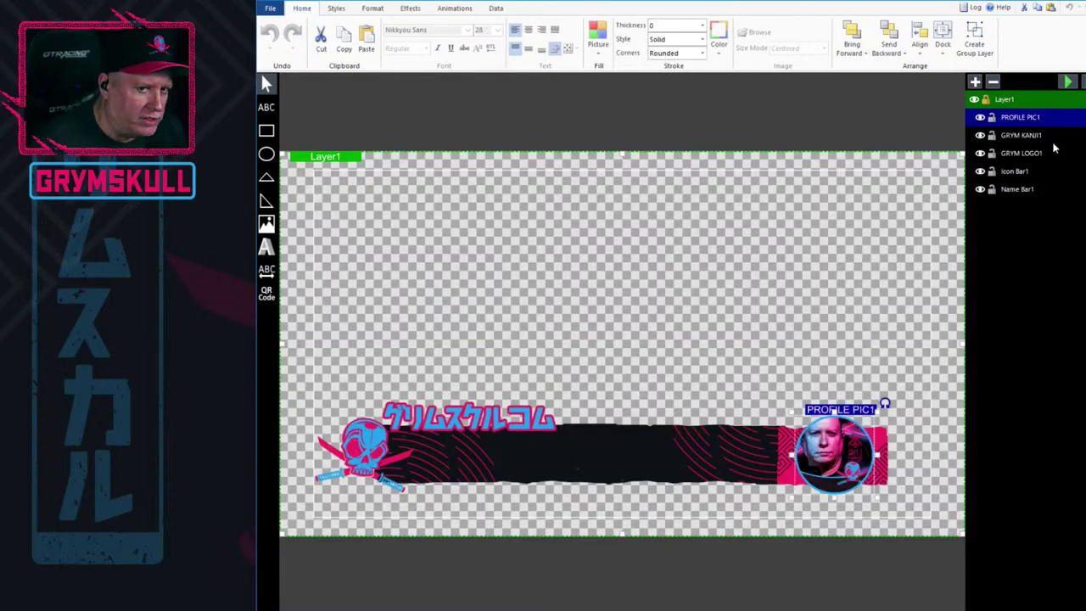
{"action": "left_click", "coordinate": [1034, 136]}
{"action": "left_click", "coordinate": [1033, 154]}
{"action": "left_click", "coordinate": [1025, 189]}
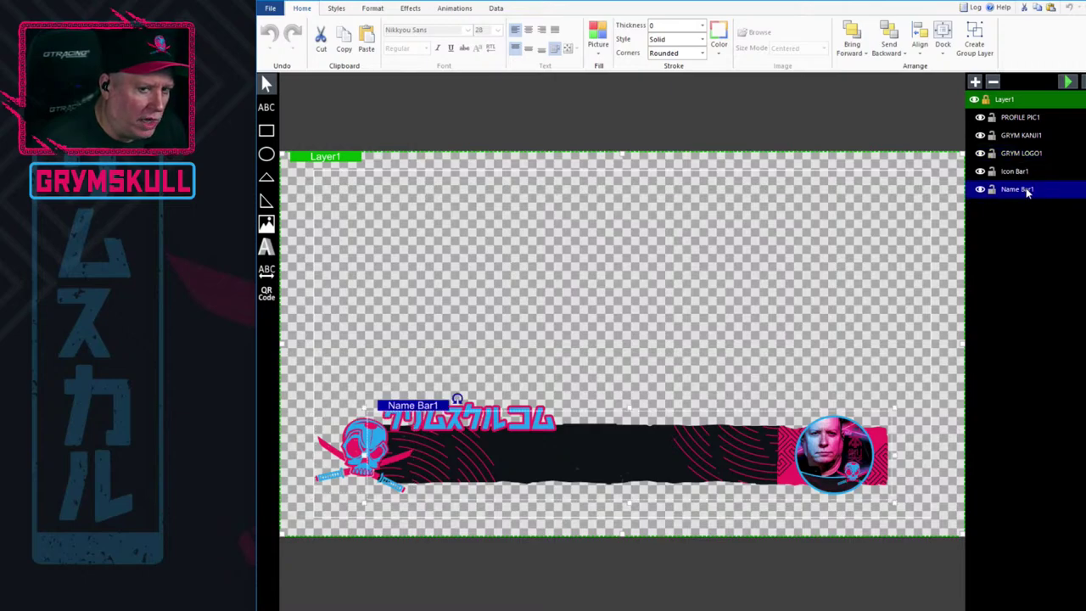
{"action": "left_click", "coordinate": [1038, 118]}
{"action": "left_click", "coordinate": [1037, 136]}
{"action": "left_click", "coordinate": [1033, 154]}
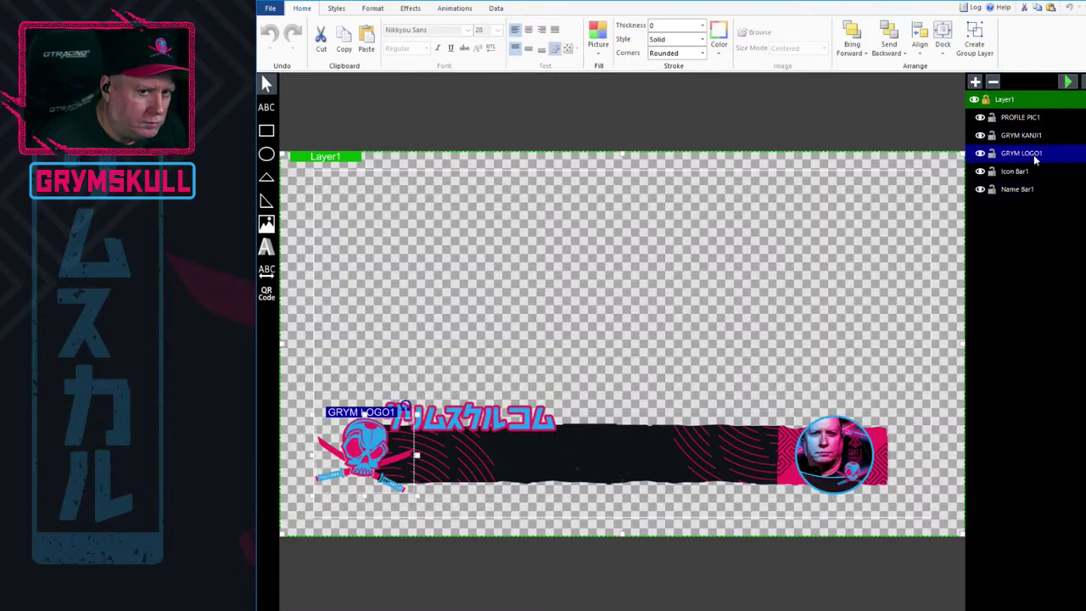
{"action": "left_click", "coordinate": [1023, 173]}
{"action": "left_click", "coordinate": [1027, 190]}
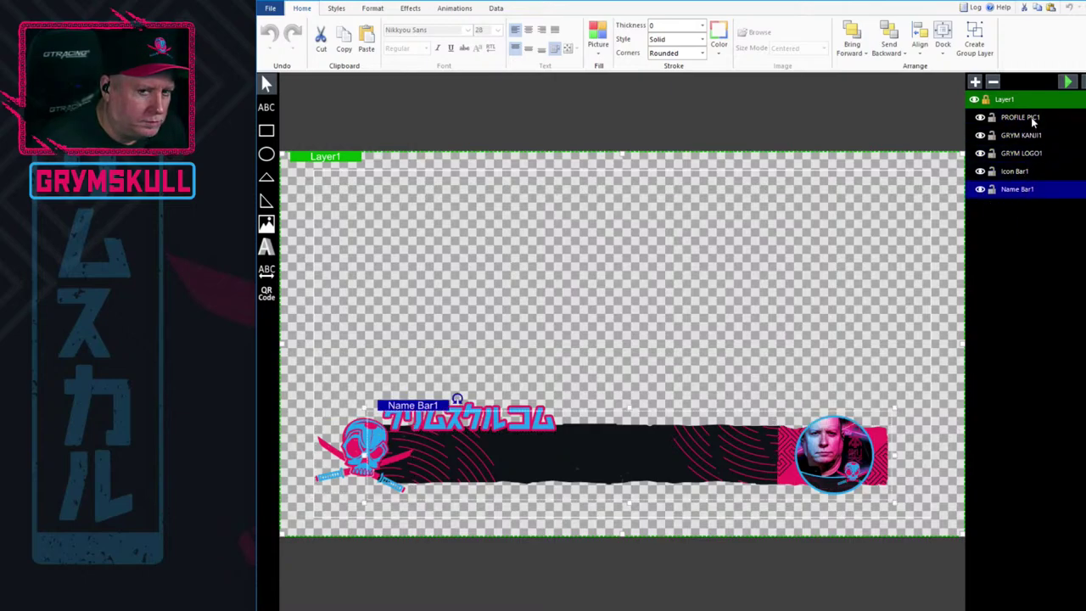
{"action": "left_click", "coordinate": [1033, 118]}
{"action": "left_click", "coordinate": [1030, 137]}
{"action": "left_click", "coordinate": [1027, 154]}
{"action": "left_click", "coordinate": [1016, 173]}
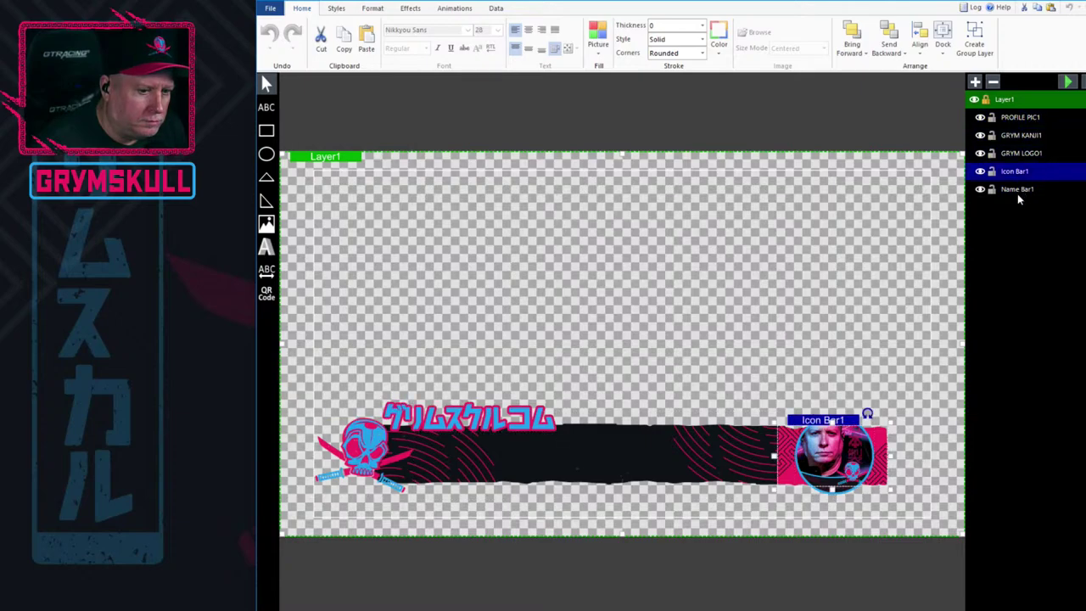
Examine the imported elements by hiding them one by one, from PROFILE PIC1 through the Name Bar1 and Icon Bar1 items.
{"action": "left_click", "coordinate": [1019, 190]}
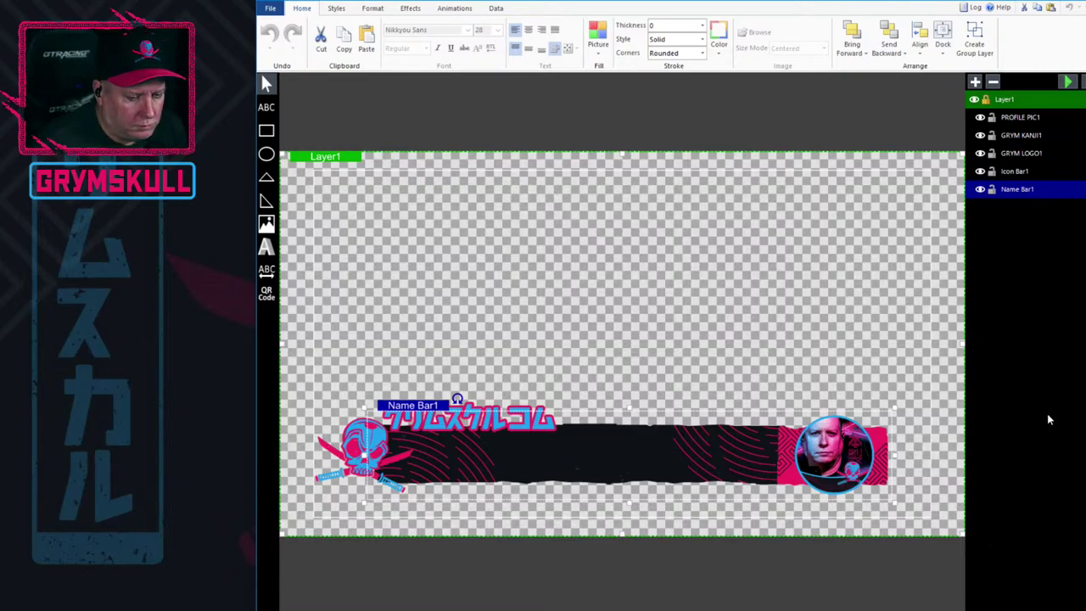
{"action": "left_click", "coordinate": [980, 118]}
{"action": "left_click", "coordinate": [980, 135]}
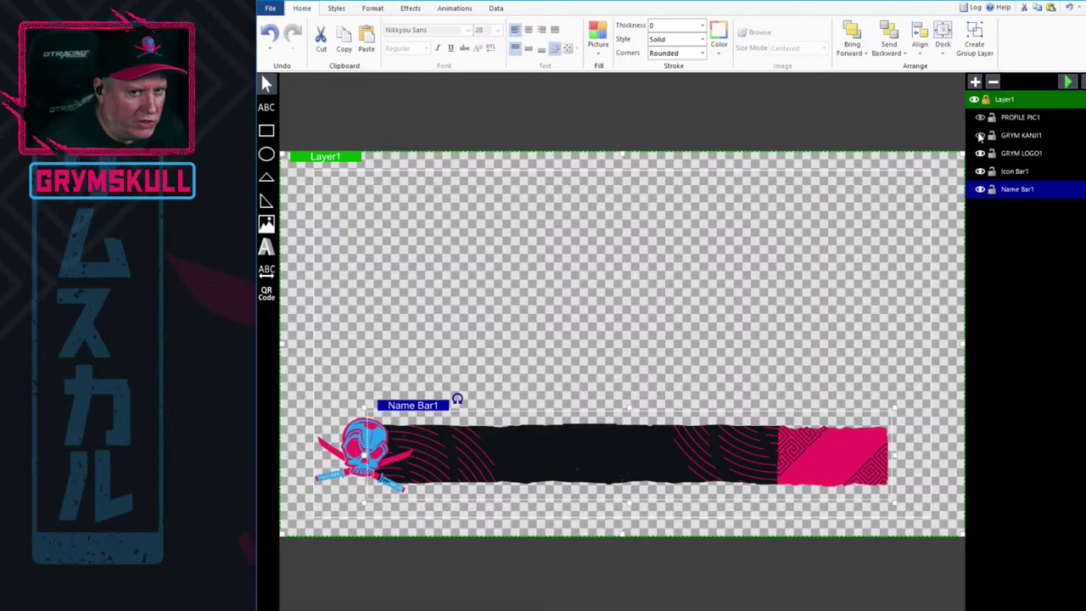
{"action": "left_click", "coordinate": [980, 153]}
{"action": "left_click_drag", "start_coordinate": [980, 171], "coordinate": [980, 190]}
{"action": "left_click", "coordinate": [980, 190]}
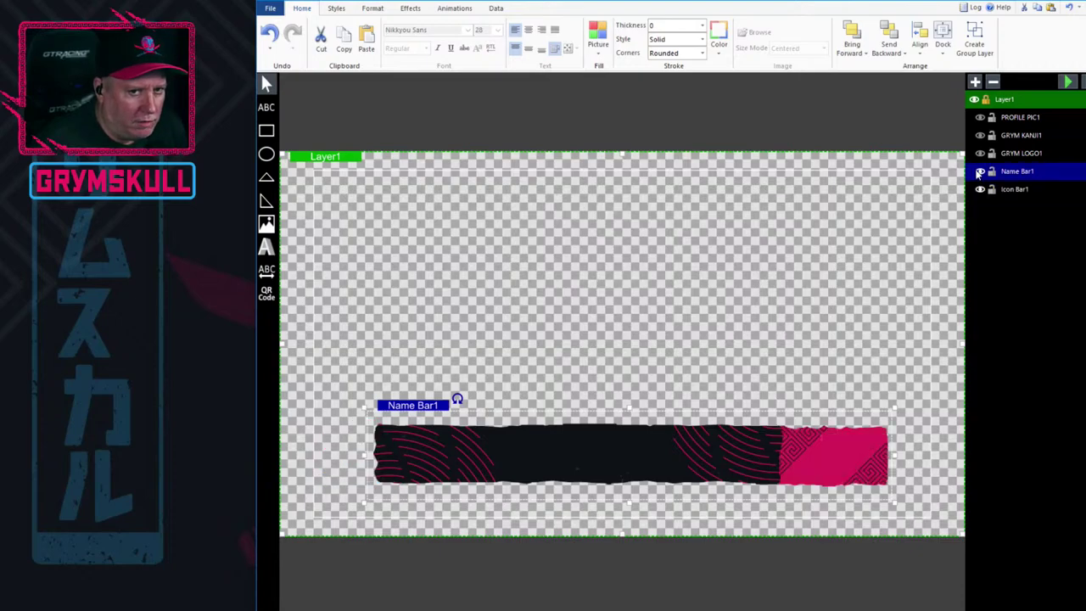
{"action": "left_click", "coordinate": [980, 172]}
{"action": "left_click", "coordinate": [981, 189]}
Show all five imported elements again one by one, from PROFILE PIC1 down to Icon Bar1.
{"action": "left_click", "coordinate": [980, 118]}
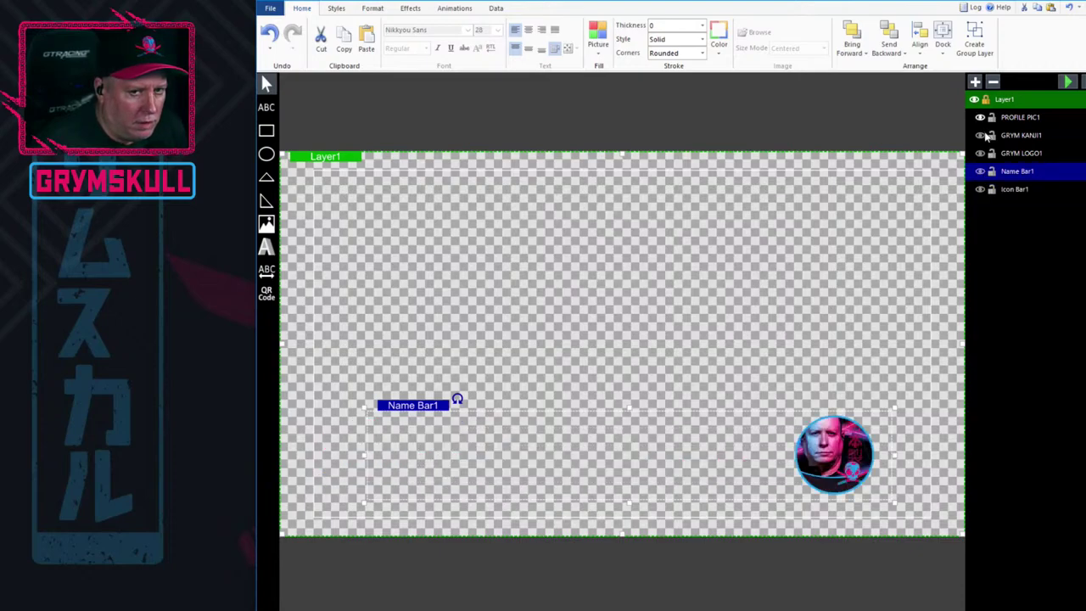
{"action": "left_click", "coordinate": [980, 136]}
{"action": "left_click", "coordinate": [980, 153]}
{"action": "left_click", "coordinate": [981, 172]}
{"action": "left_click", "coordinate": [980, 189]}
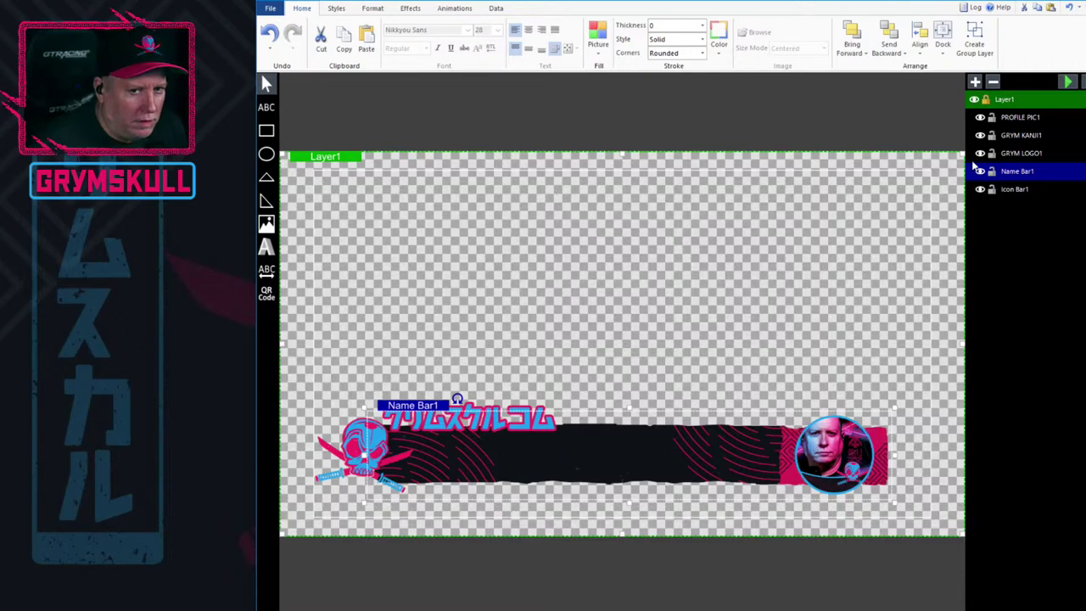
Add a new empty layer above Layer1.
{"action": "left_click", "coordinate": [1007, 102]}
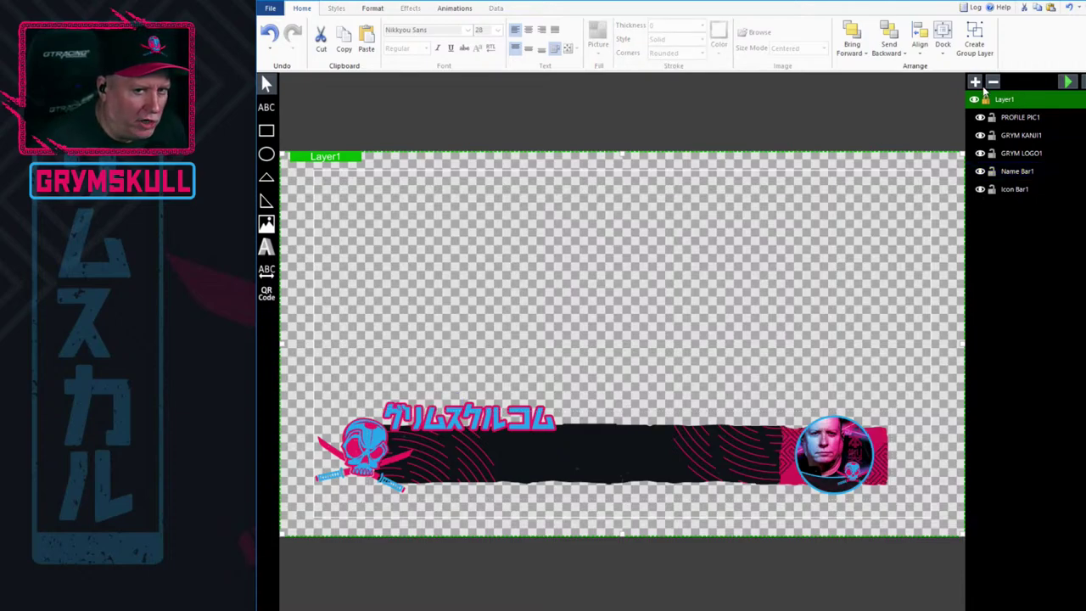
{"action": "left_click", "coordinate": [976, 82]}
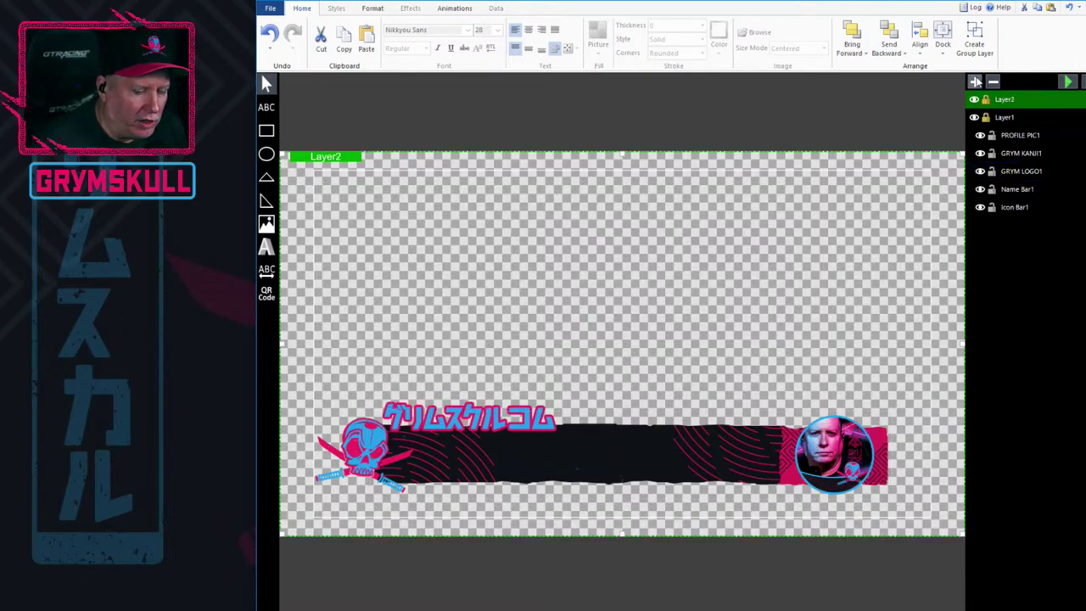
Move PROFILE PIC1 out of Layer1 into the new Layer2.
{"action": "left_click", "coordinate": [1046, 136]}
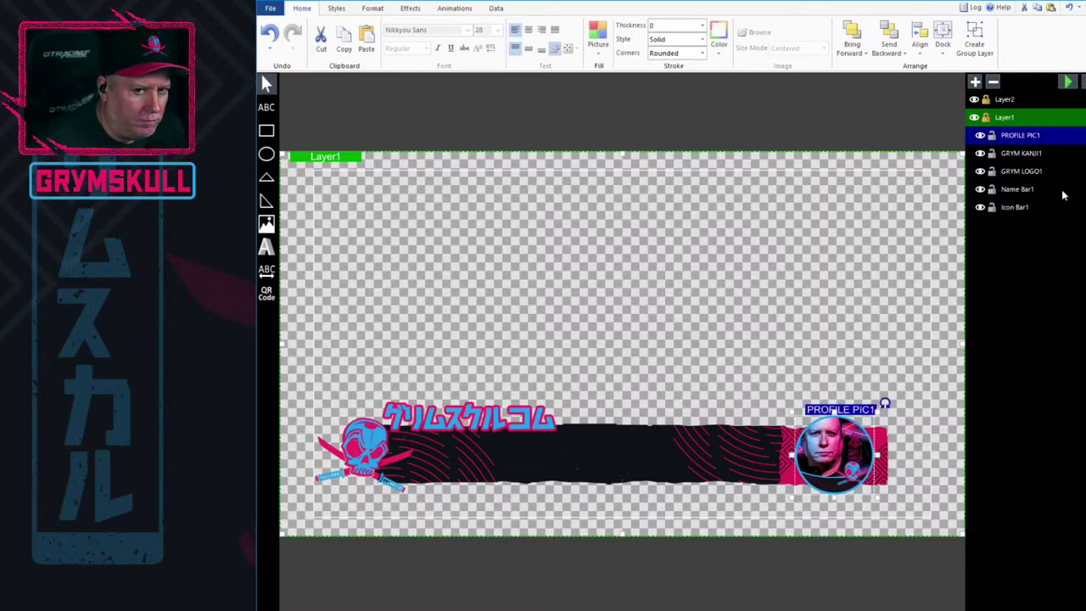
{"action": "left_click_drag", "start_coordinate": [1017, 141], "coordinate": [1015, 102]}
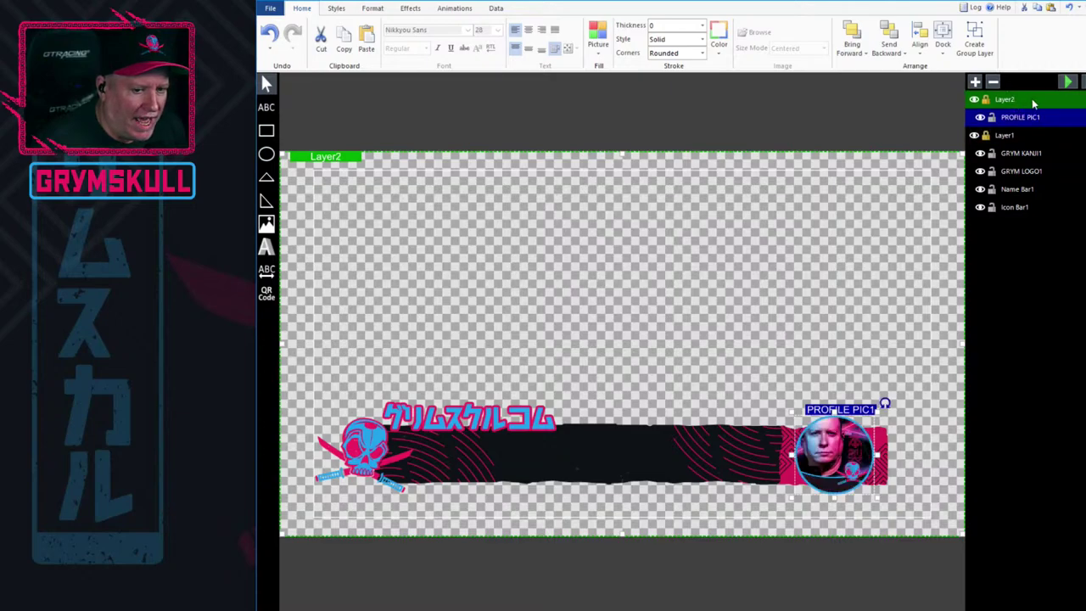
{"action": "left_click", "coordinate": [1008, 103]}
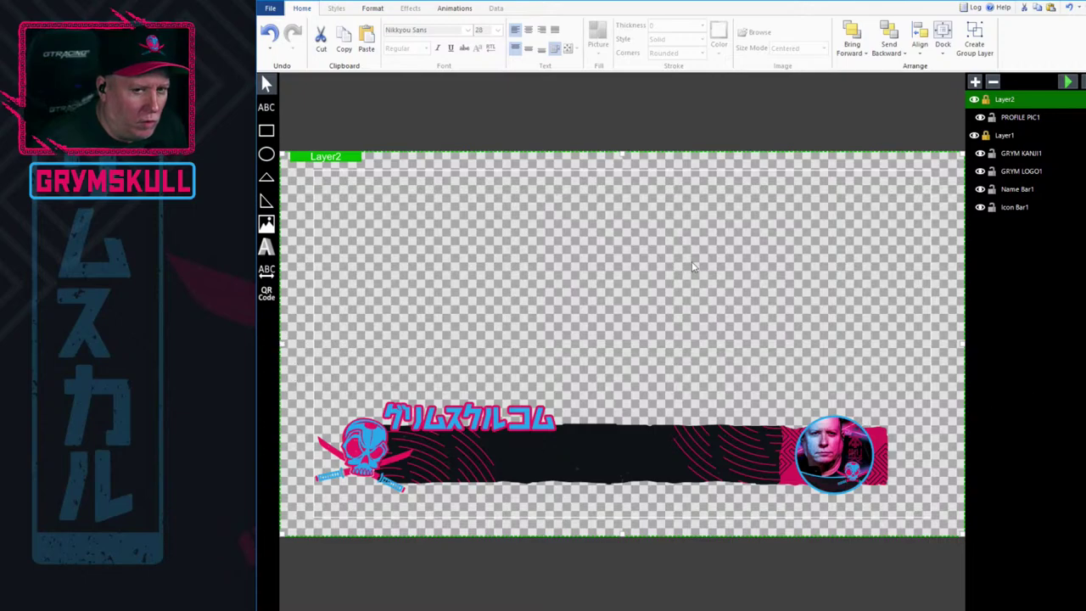
Undo the PROFILE PIC1 move, all the visibility changes and the swapped order of Name Bar1 and Icon Bar1.
{"action": "key", "text": "ctrl+z"}
{"action": "key", "text": "ctrl+z"}
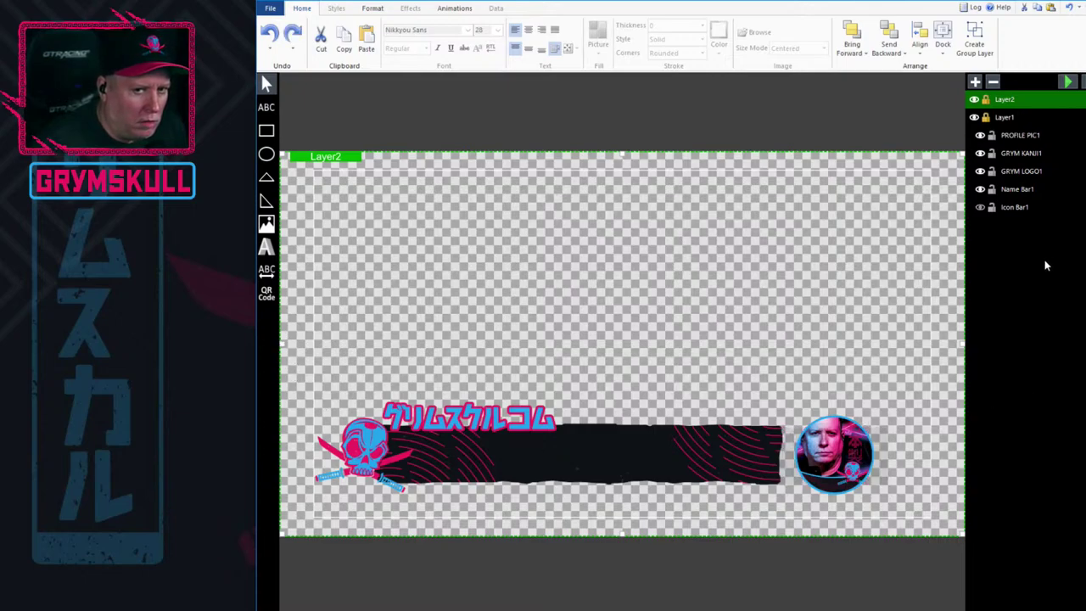
{"action": "key", "text": "ctrl+z"}
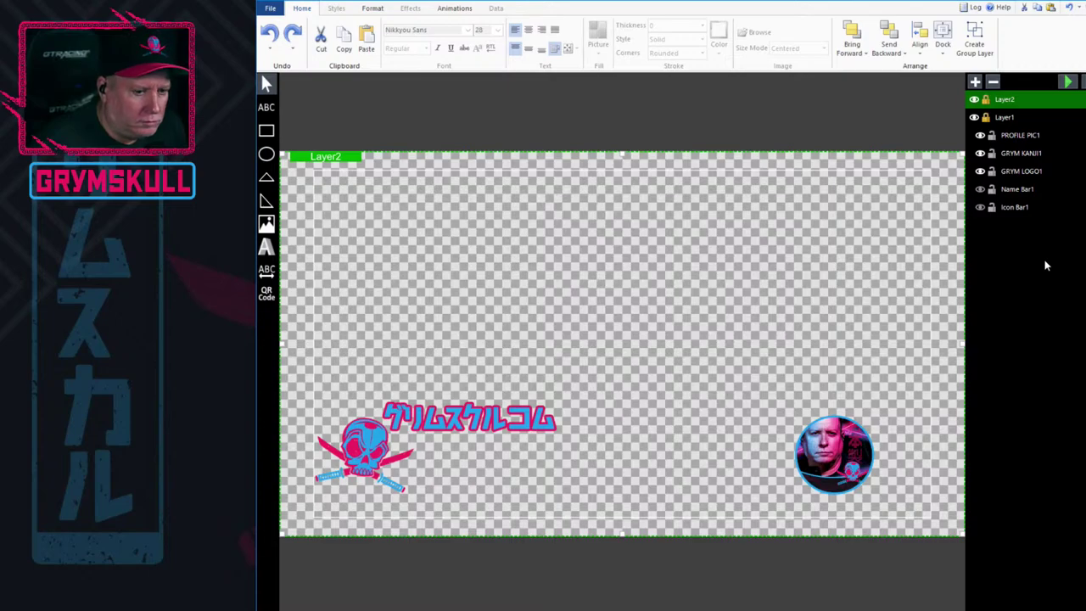
{"action": "key", "text": "ctrl+z"}
{"action": "key", "text": "ctrl+z"}
{"action": "key", "text": "ctrl+z"}
{"action": "key", "text": "ctrl+z"}
{"action": "key", "text": "ctrl+z"}
{"action": "key", "text": "ctrl+z"}
{"action": "key", "text": "ctrl+z"}
{"action": "key", "text": "ctrl+z"}
{"action": "key", "text": "ctrl+z"}
{"action": "key", "text": "ctrl+z"}
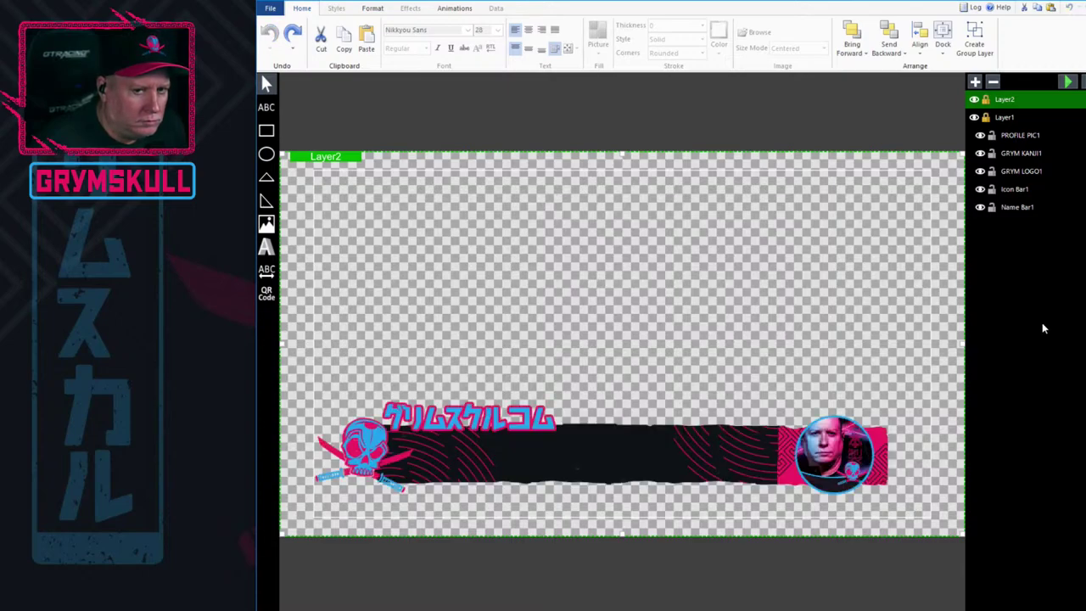
Create a group layer from Icon Bar1 and PROFILE PIC1.
{"action": "left_click", "coordinate": [1012, 193]}
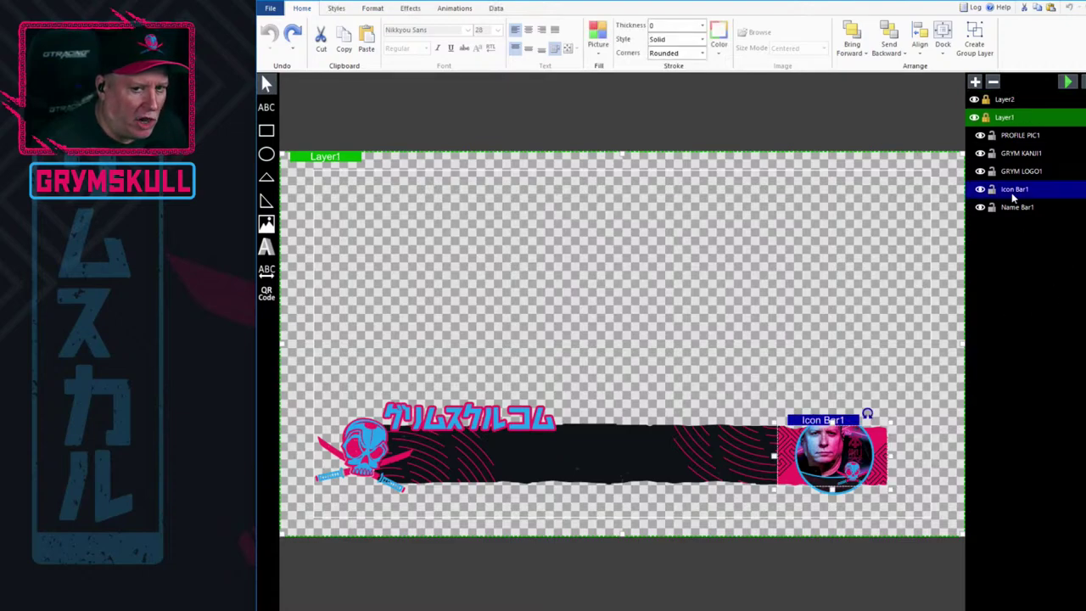
{"action": "left_click", "coordinate": [1034, 139], "text": "ctrl"}
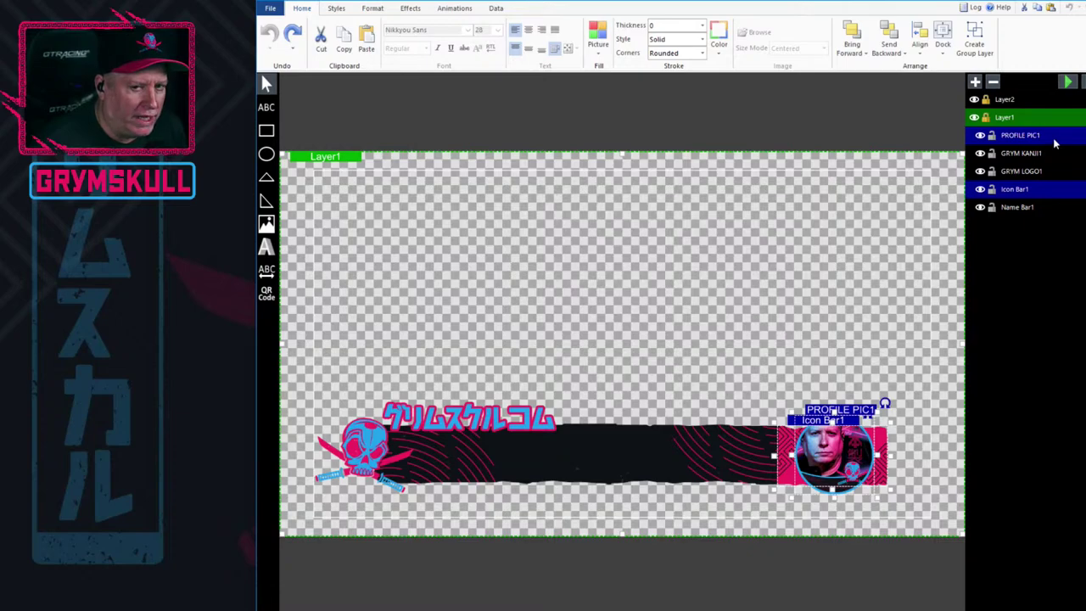
{"action": "right_click", "coordinate": [1055, 144]}
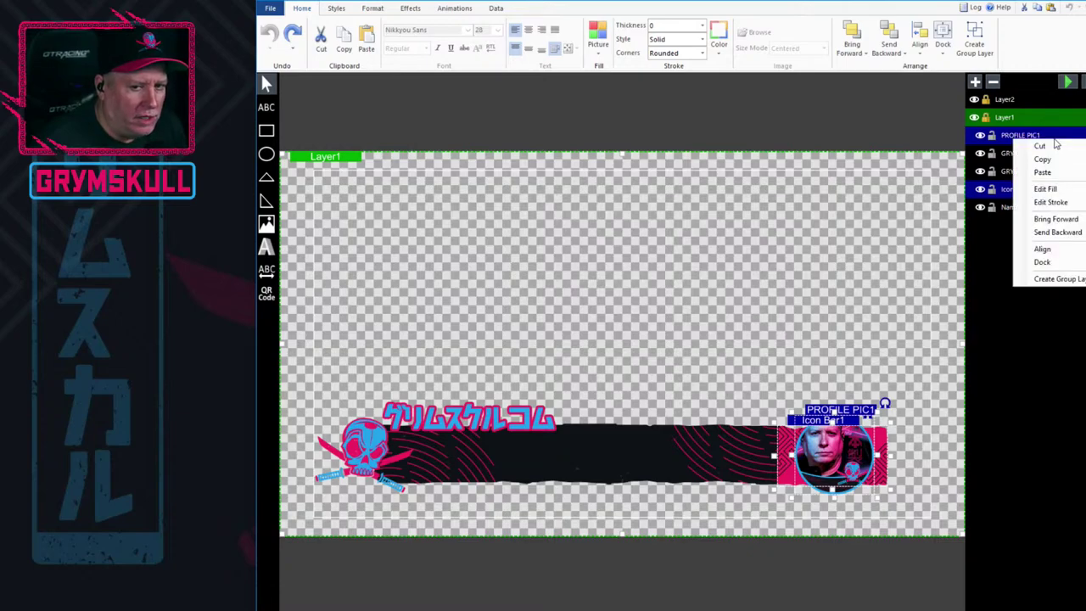
{"action": "left_click", "coordinate": [1073, 278]}
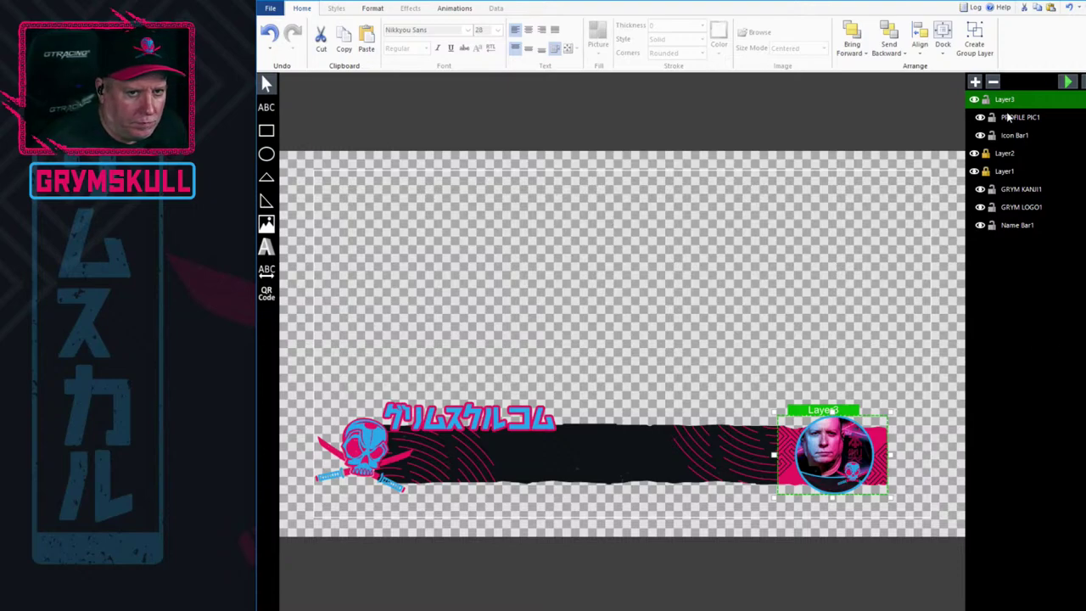
Check the new group layer by hiding and showing it, and unlock Layer2 and Layer1.
{"action": "left_click", "coordinate": [974, 100]}
{"action": "left_click", "coordinate": [974, 100]}
{"action": "left_click", "coordinate": [974, 100]}
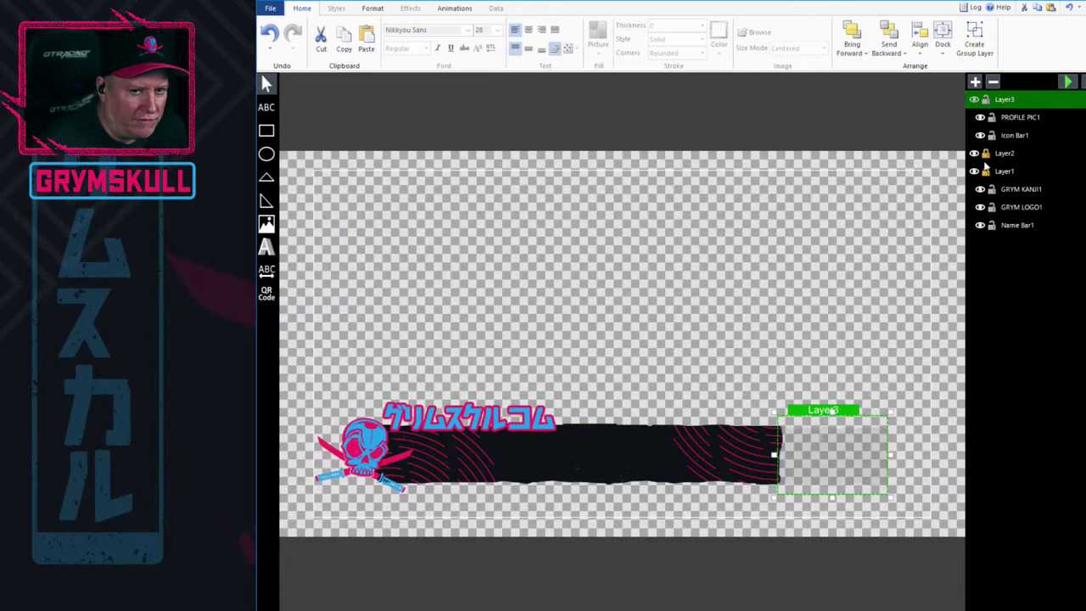
{"action": "left_click", "coordinate": [975, 99]}
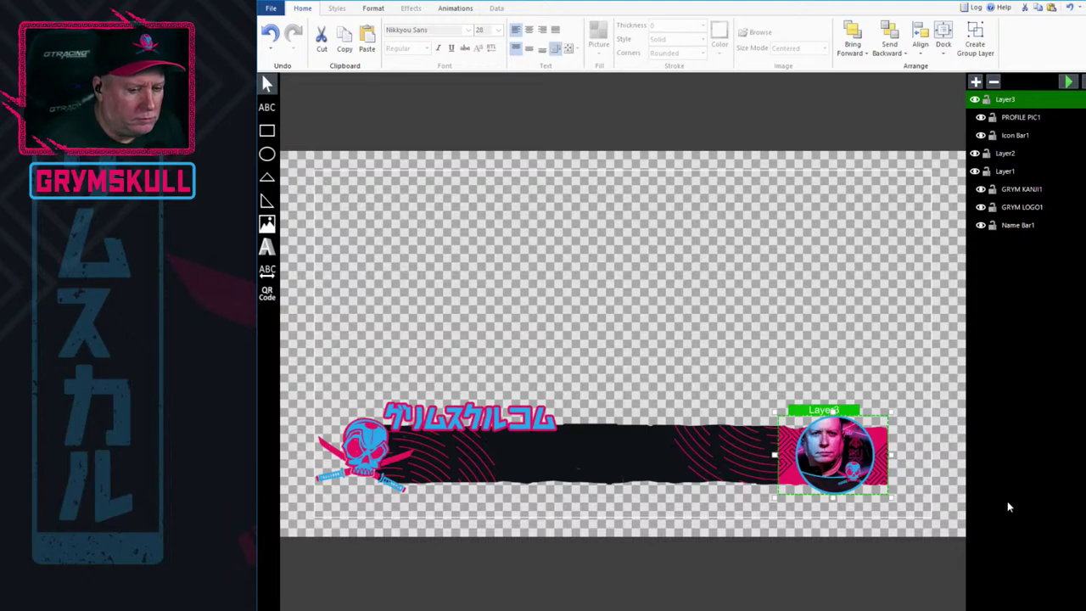
Examine which layer holds each canvas element by selecting the profile picture, skull logo, kanji and name bar in turn.
{"action": "left_click", "coordinate": [831, 482]}
{"action": "left_click", "coordinate": [906, 467]}
{"action": "left_click", "coordinate": [849, 477]}
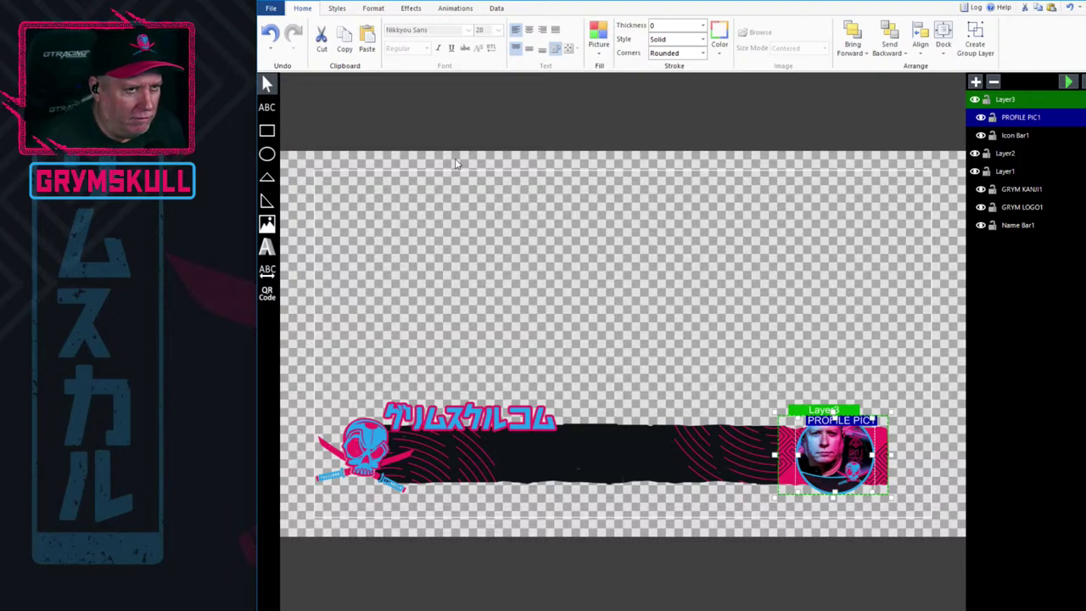
{"action": "left_click", "coordinate": [730, 297]}
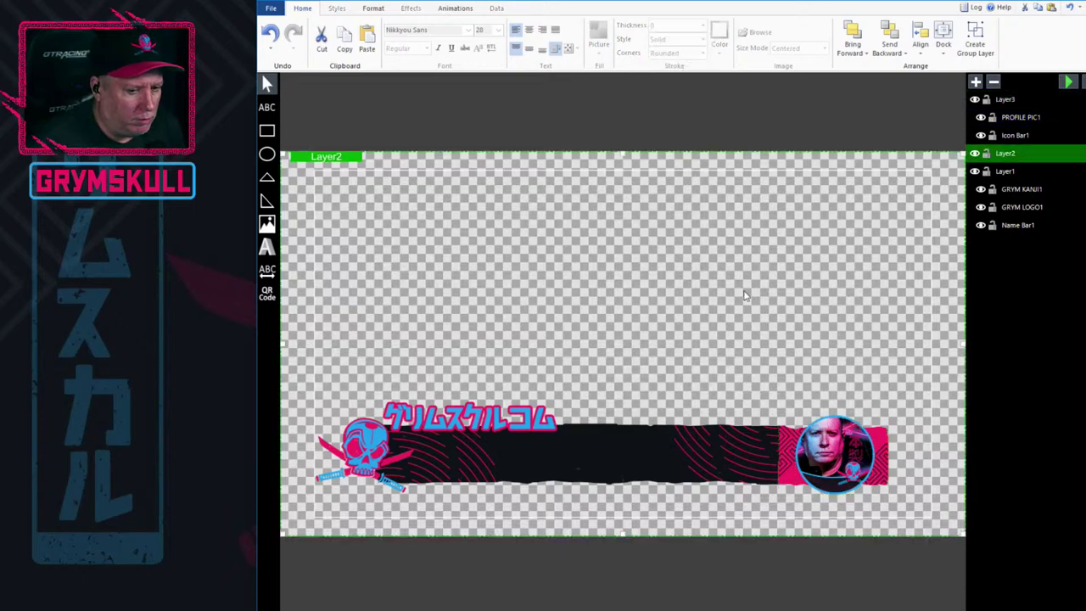
{"action": "left_click", "coordinate": [857, 476]}
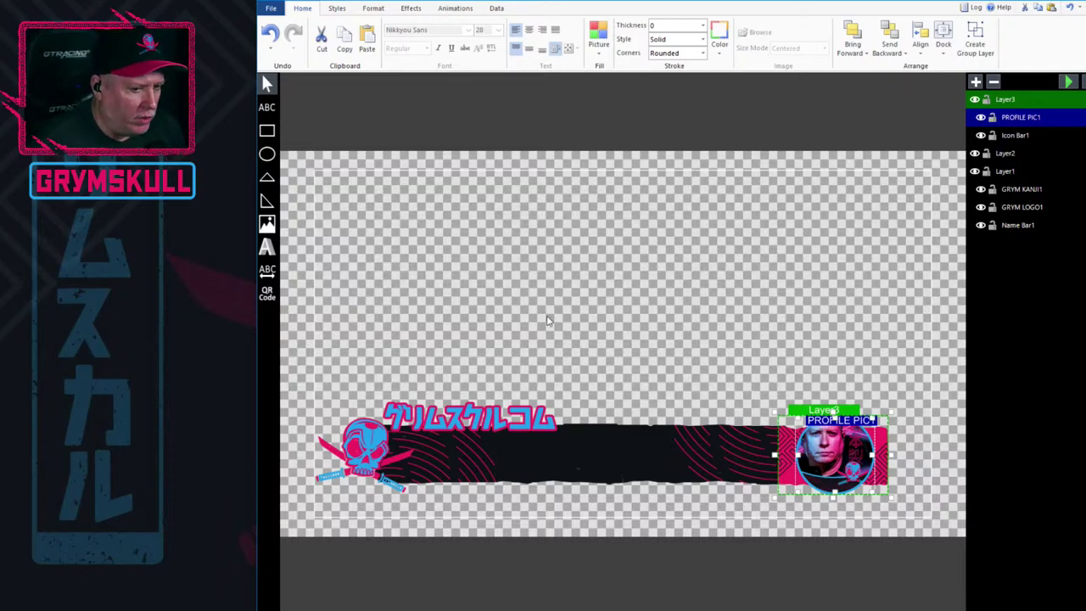
{"action": "left_click", "coordinate": [595, 281]}
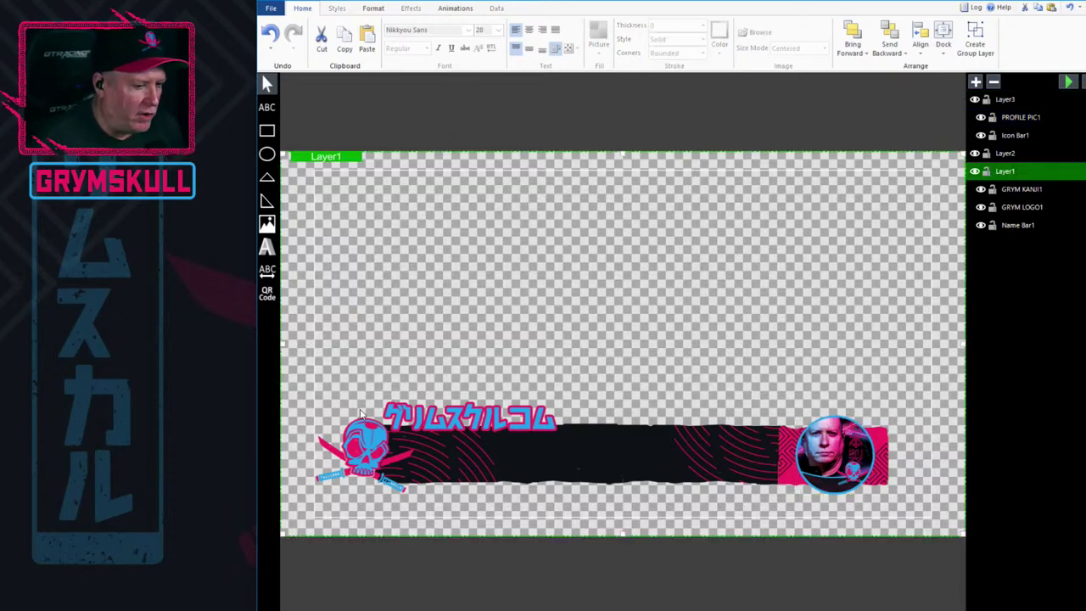
{"action": "left_click", "coordinate": [362, 441]}
{"action": "left_click", "coordinate": [519, 428]}
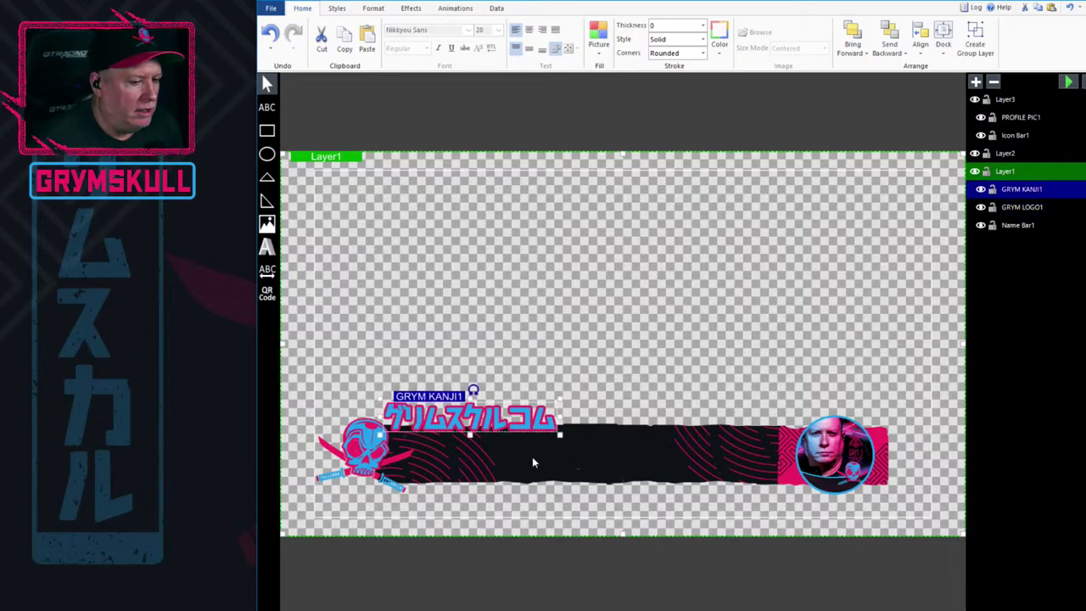
{"action": "left_click", "coordinate": [533, 460]}
{"action": "left_click", "coordinate": [835, 447]}
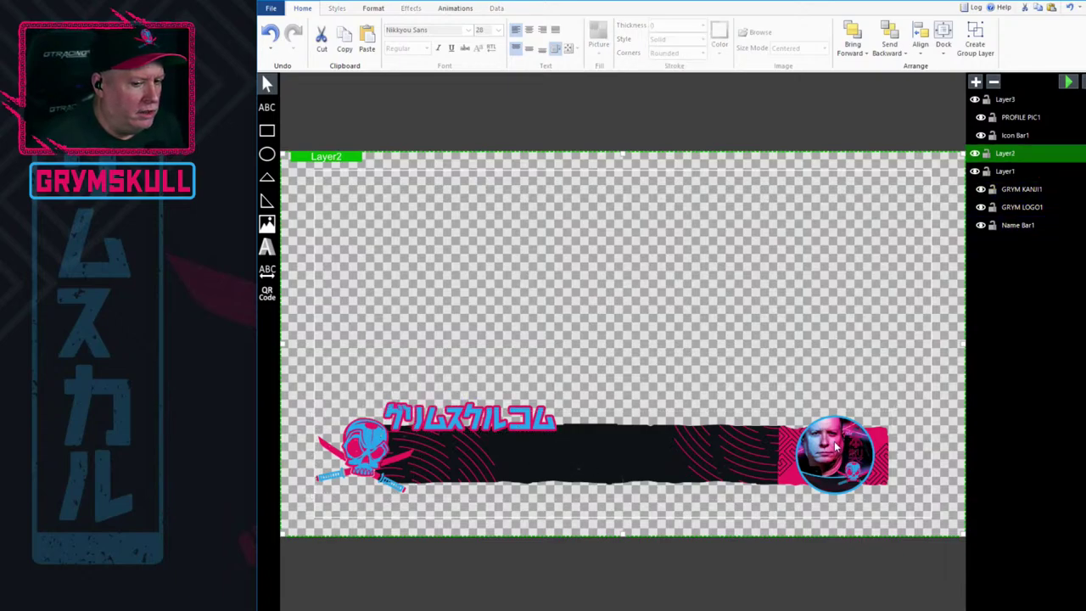
{"action": "left_click", "coordinate": [836, 447]}
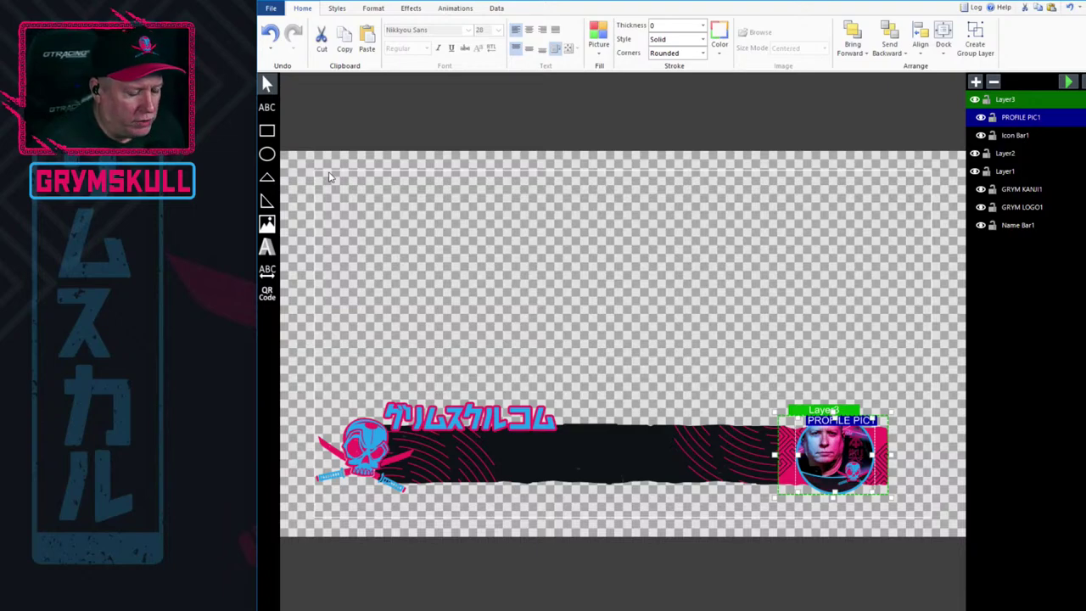
Delete the GRYM LOGO1 skull logo from Layer1.
{"action": "left_click", "coordinate": [373, 459]}
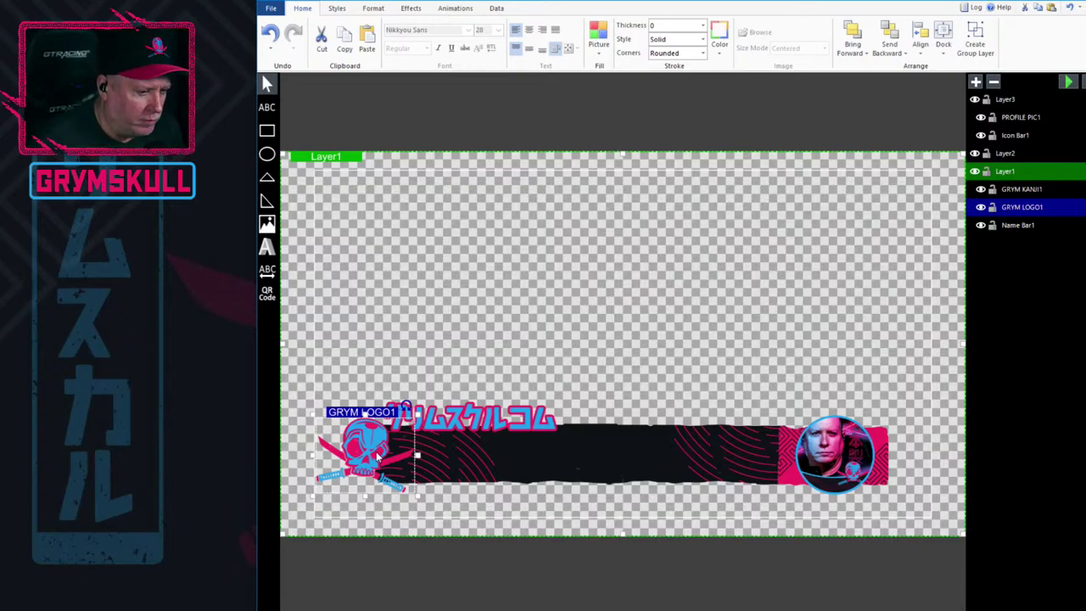
{"action": "left_click", "coordinate": [837, 463]}
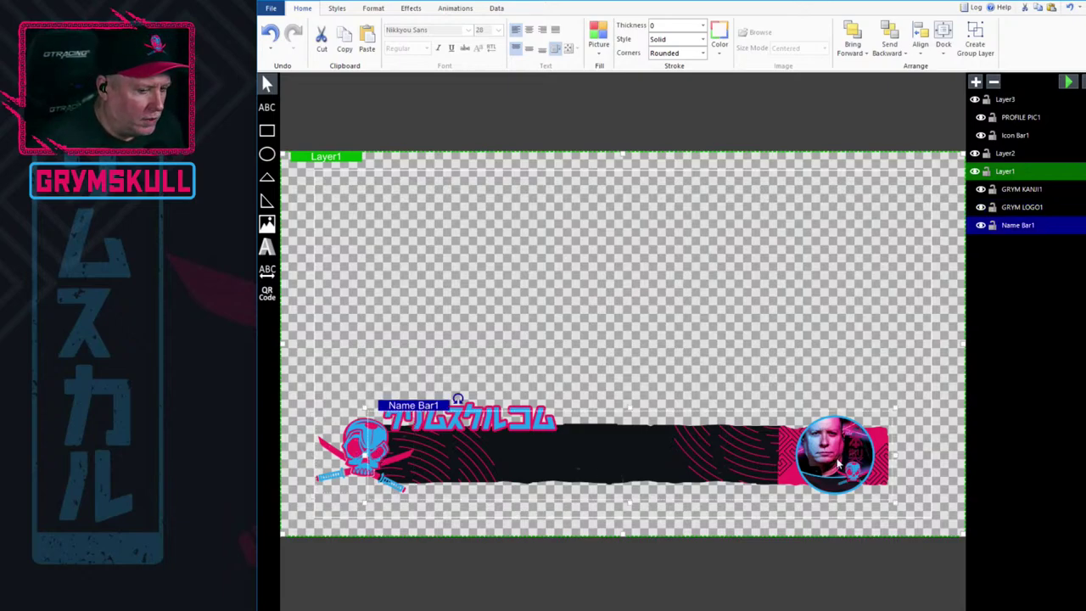
{"action": "left_click", "coordinate": [341, 464]}
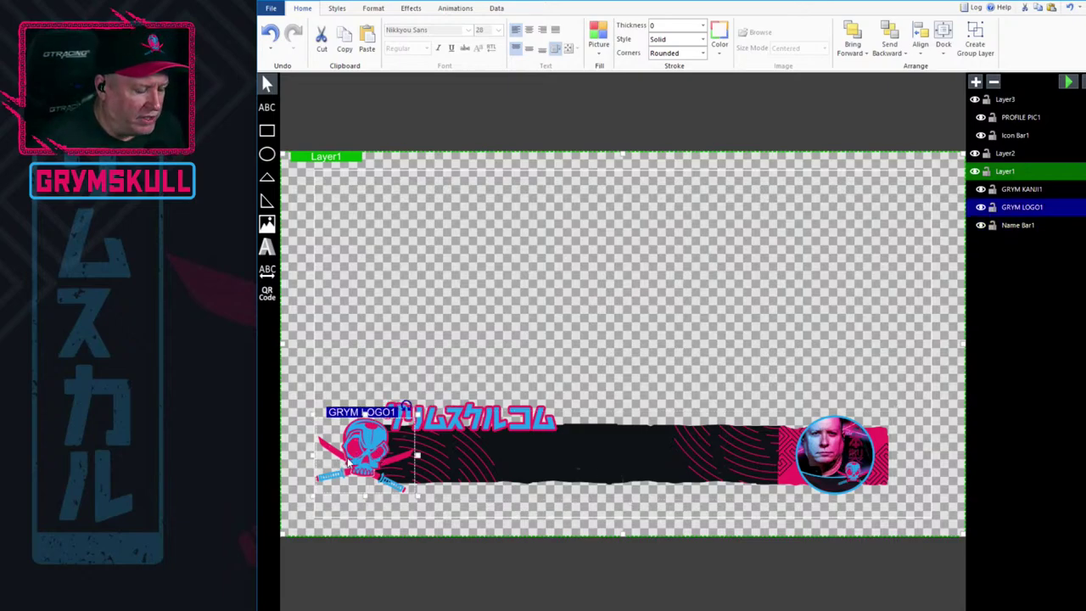
{"action": "key", "text": "Delete"}
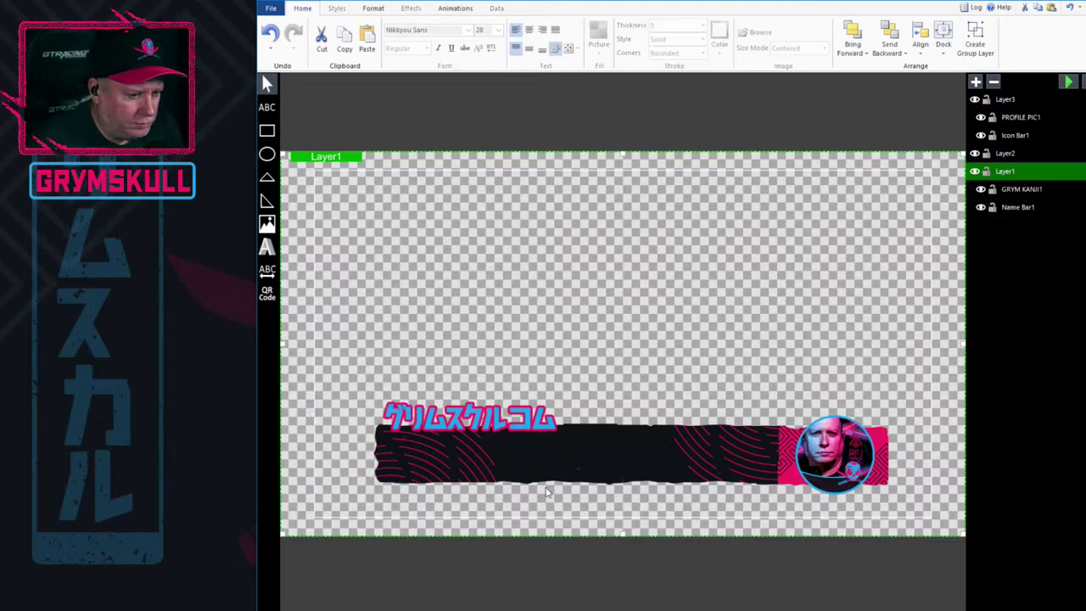
Move GRYM KANJI1 from Layer1 into Layer3, and PROFILE PIC1 from Layer3 to below Name Bar1 in Layer1.
{"action": "left_click", "coordinate": [837, 476]}
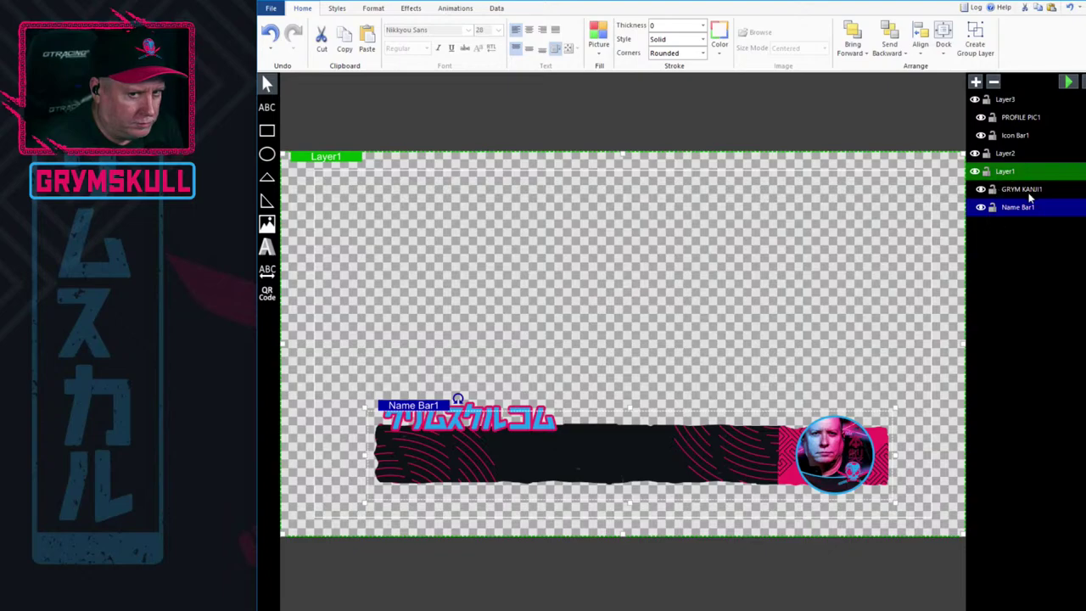
{"action": "left_click", "coordinate": [1032, 191]}
{"action": "left_click", "coordinate": [1035, 209]}
{"action": "left_click", "coordinate": [1037, 190]}
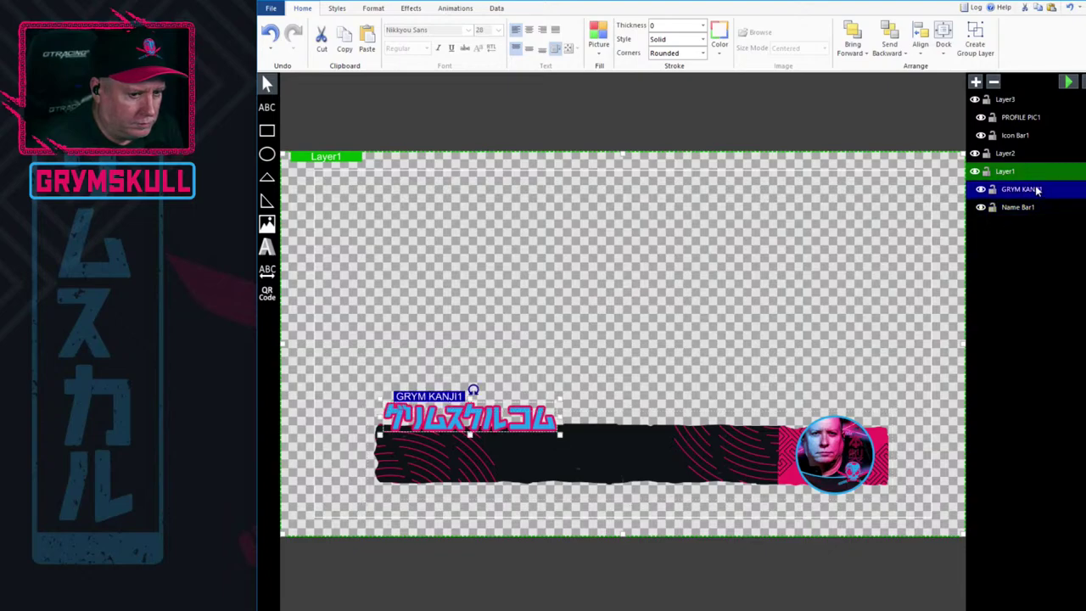
{"action": "left_click_drag", "start_coordinate": [1024, 183], "coordinate": [1034, 209]}
{"action": "left_click", "coordinate": [1033, 120]}
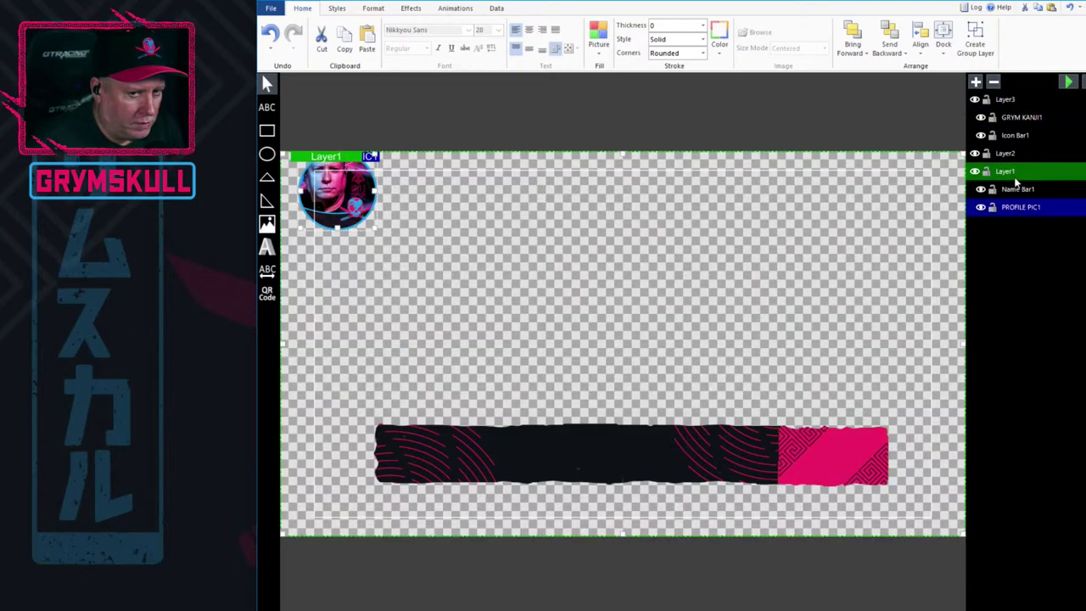
Try to move Name Bar1 below PROFILE PIC1 in Layer1.
{"action": "left_click_drag", "start_coordinate": [1025, 189], "coordinate": [1024, 222]}
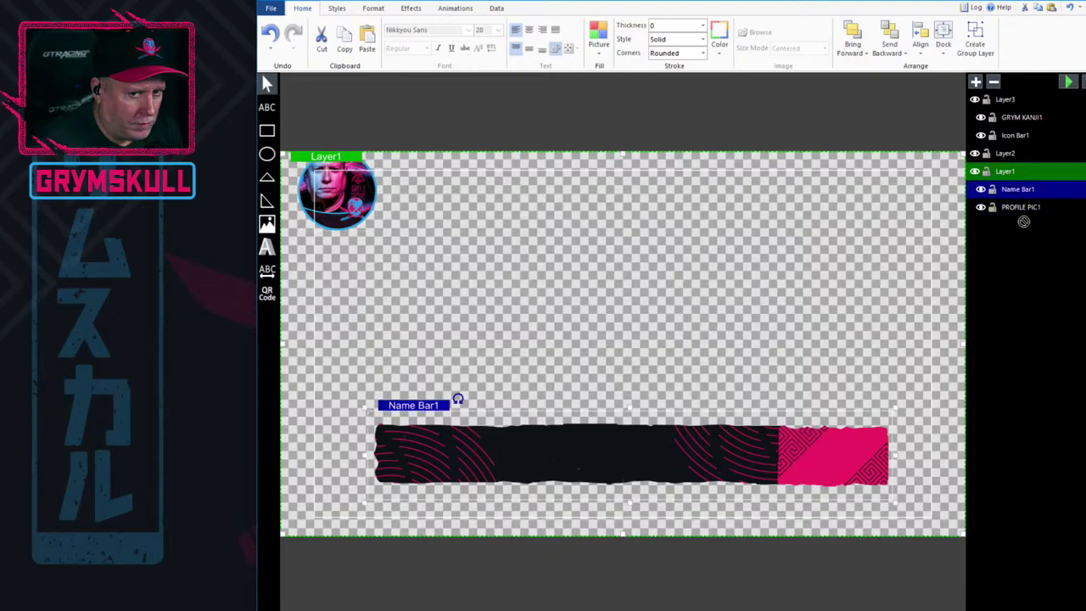
{"action": "left_click", "coordinate": [365, 208]}
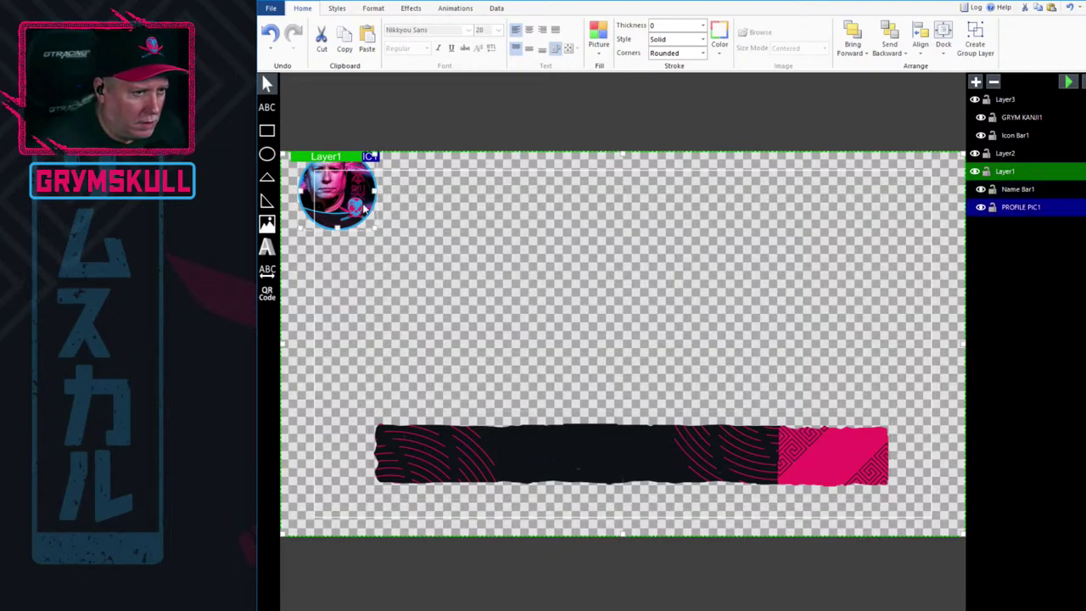
{"action": "left_click", "coordinate": [1029, 208], "text": "ctrl"}
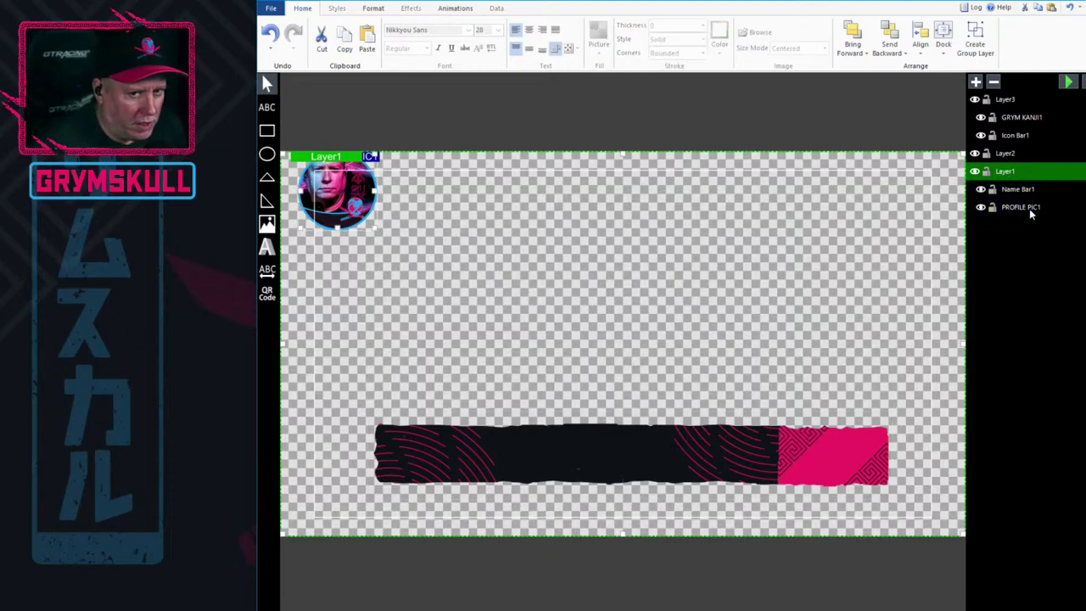
{"action": "left_click", "coordinate": [1030, 208]}
{"action": "left_click", "coordinate": [1029, 192]}
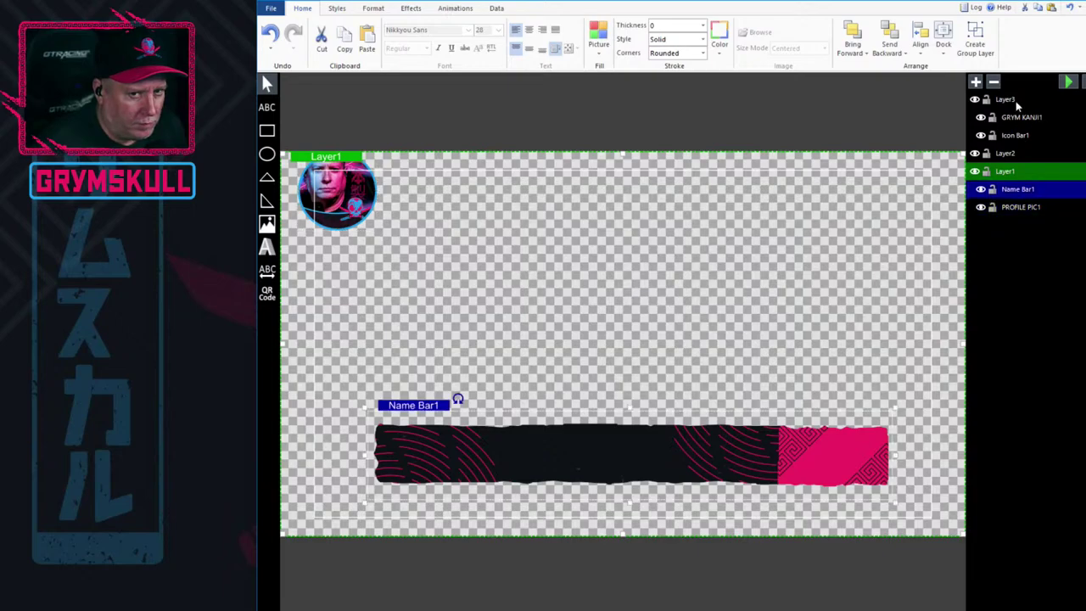
{"action": "left_click", "coordinate": [1015, 100]}
{"action": "left_click", "coordinate": [1031, 170]}
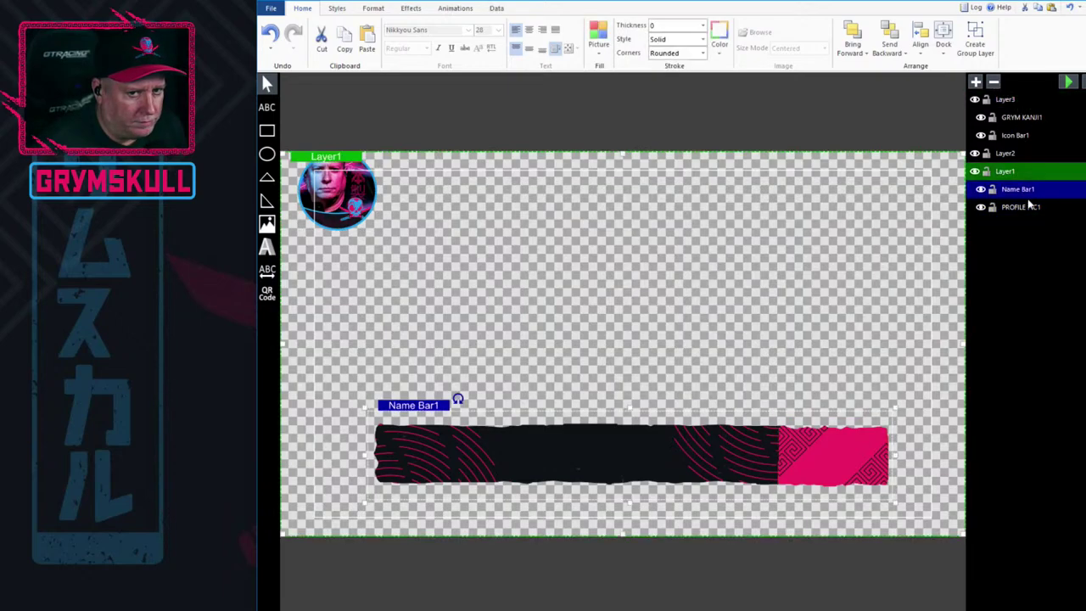
Move PROFILE PIC1 from Layer1 into Layer3, and GRYM KANJI1 from Layer3 to below Name Bar1 in Layer1.
{"action": "left_click", "coordinate": [1030, 208]}
{"action": "left_click_drag", "start_coordinate": [1023, 104], "coordinate": [1029, 119]}
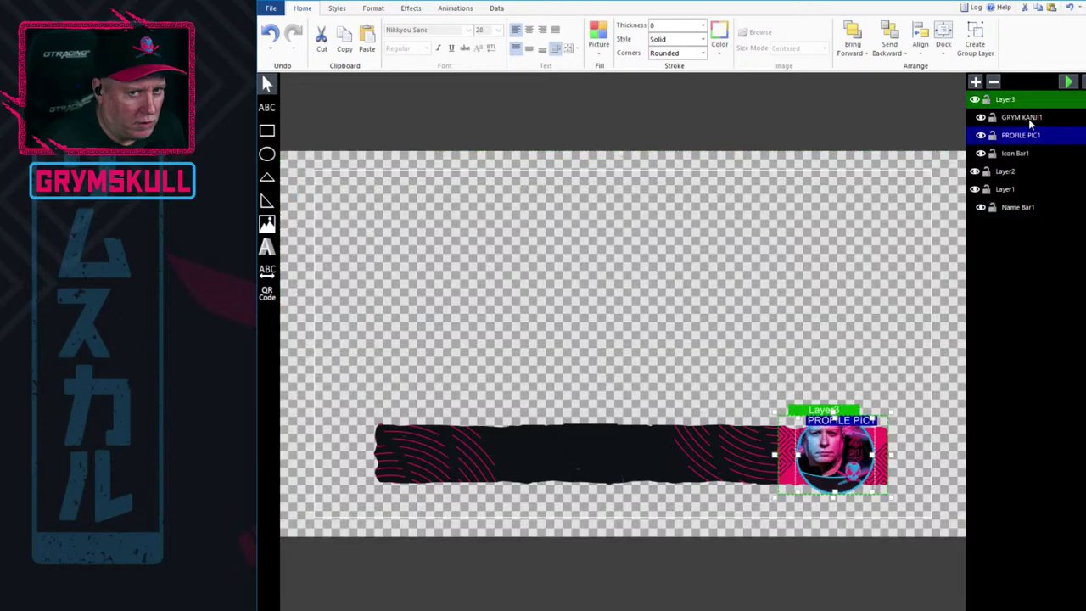
{"action": "left_click_drag", "start_coordinate": [1035, 200], "coordinate": [1037, 212]}
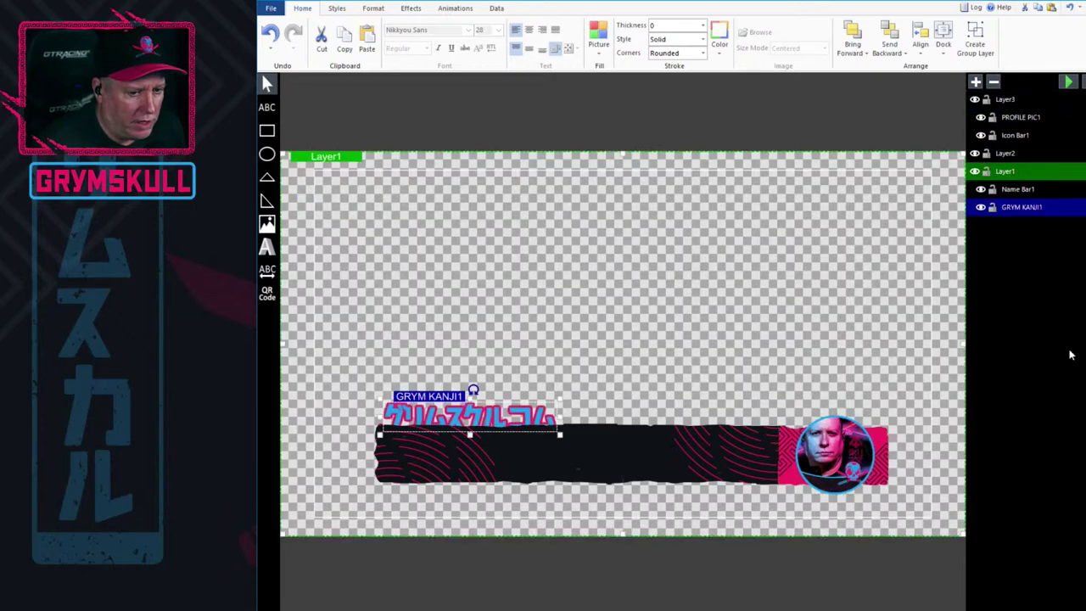
Delete PROFILE PIC1 from Layer3 and move GRYM KANJI1 above Name Bar1 in Layer1.
{"action": "left_click", "coordinate": [1029, 119]}
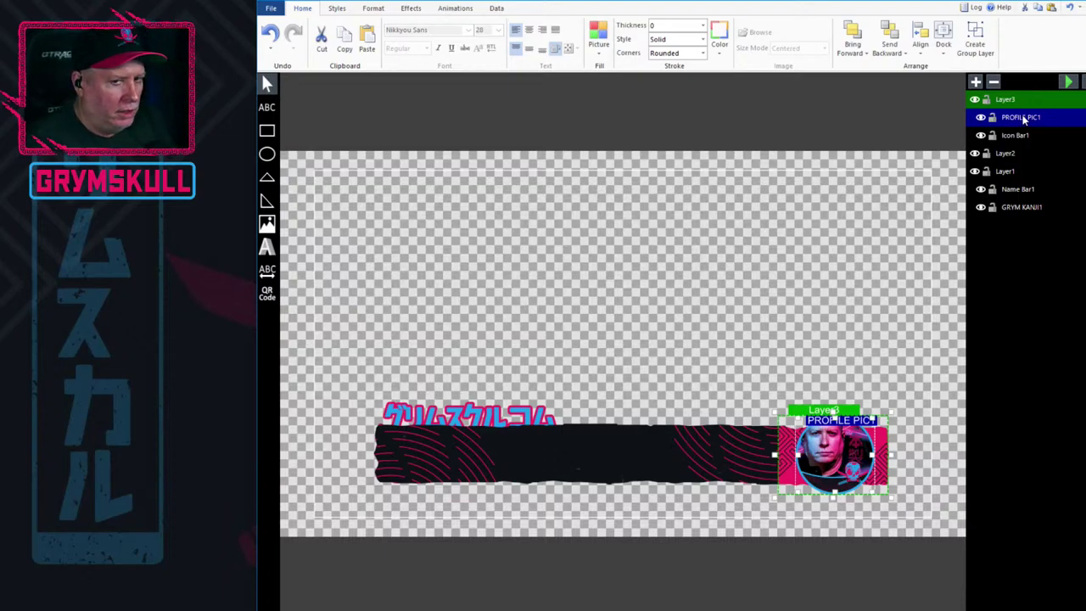
{"action": "key", "text": "Delete"}
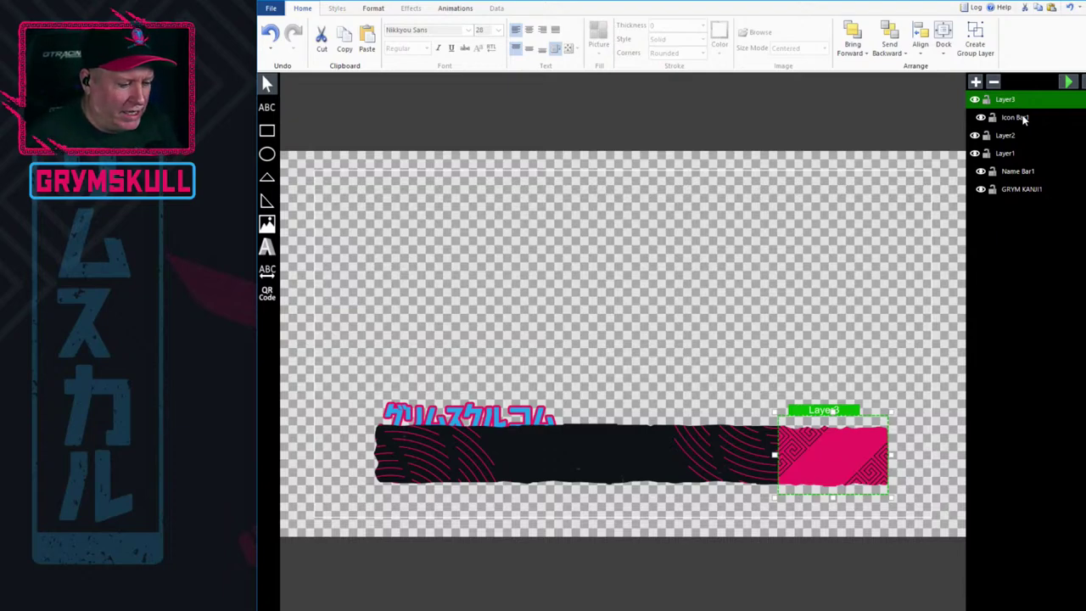
{"action": "left_click", "coordinate": [1027, 189]}
{"action": "left_click_drag", "start_coordinate": [1030, 172], "coordinate": [1028, 171]}
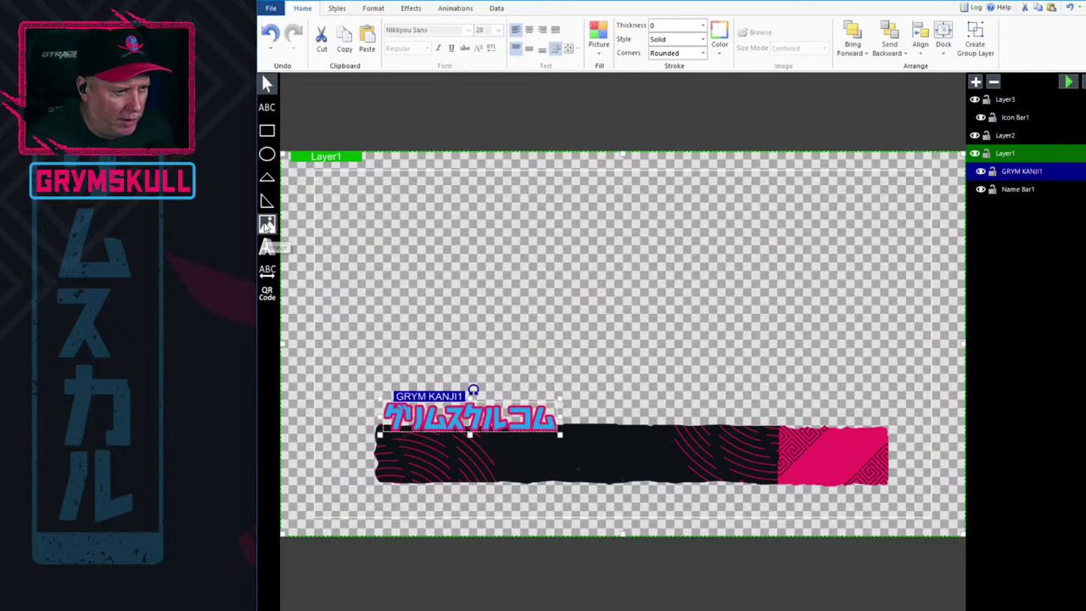
Insert IMAGEPLACER.png into Layer1 from the vMix Shows, Titles, ICONS folder on the LIVE_ASSETS drive.
{"action": "left_click", "coordinate": [267, 223]}
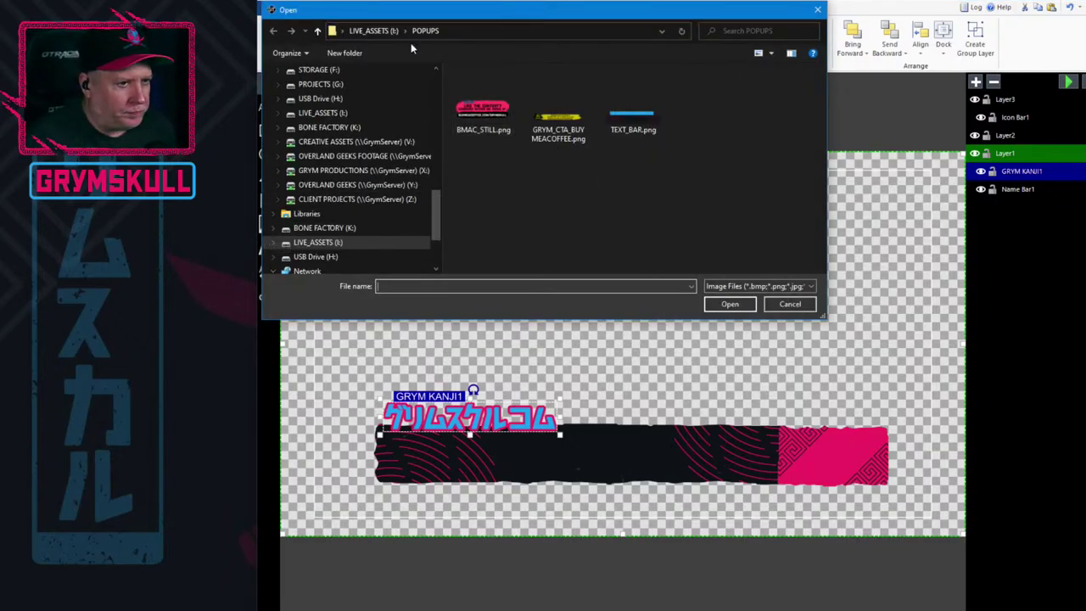
{"action": "left_click", "coordinate": [365, 30]}
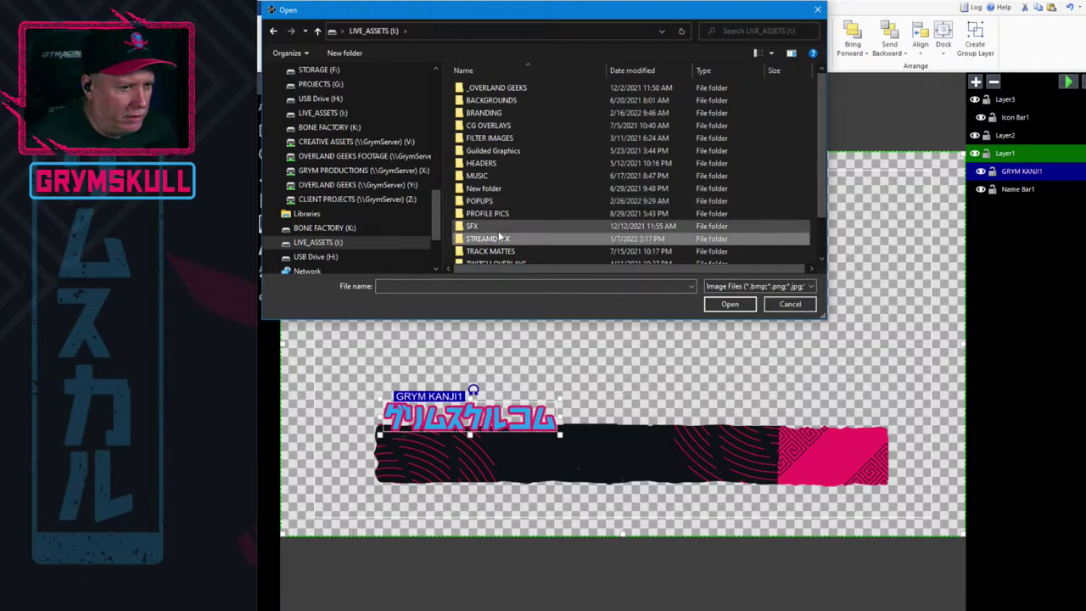
{"action": "scroll", "coordinate": [499, 237], "scroll_direction": "down", "scroll_amount": 2}
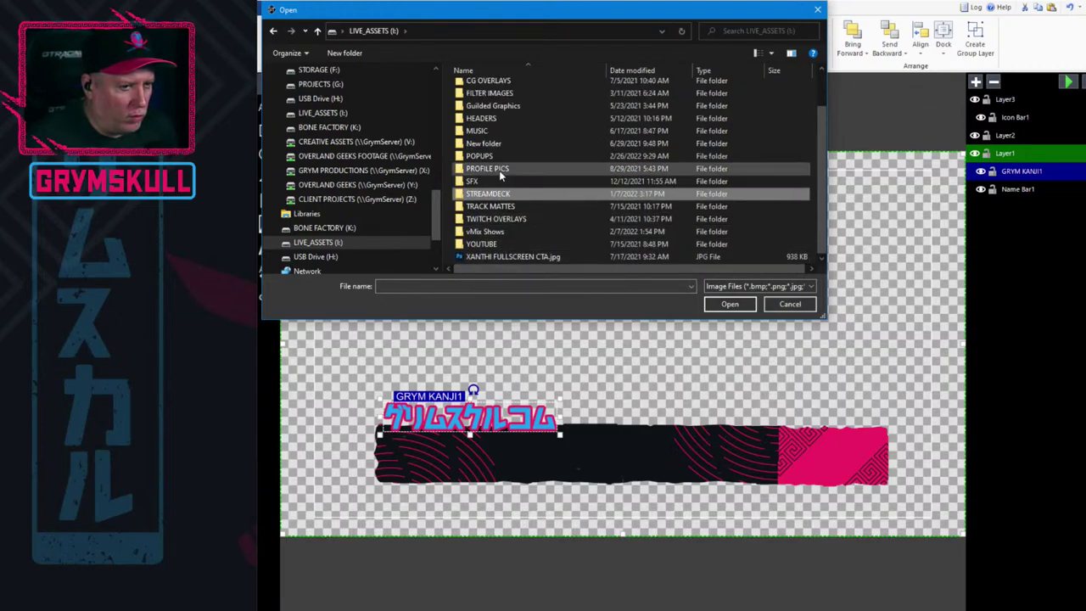
{"action": "double_click", "coordinate": [488, 231]}
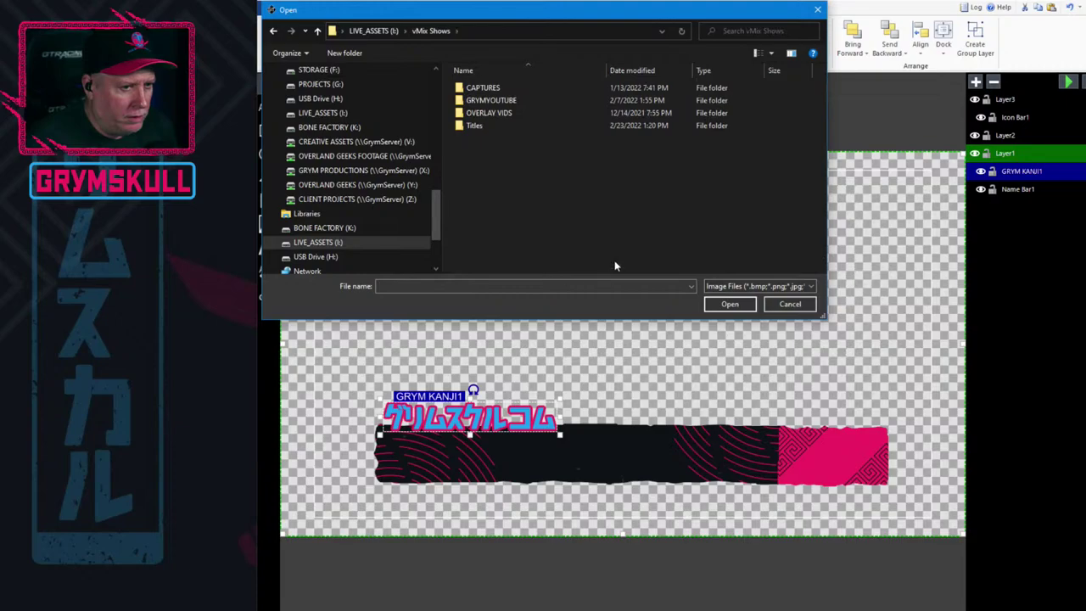
{"action": "double_click", "coordinate": [471, 127]}
{"action": "double_click", "coordinate": [488, 126]}
{"action": "left_click", "coordinate": [626, 103]}
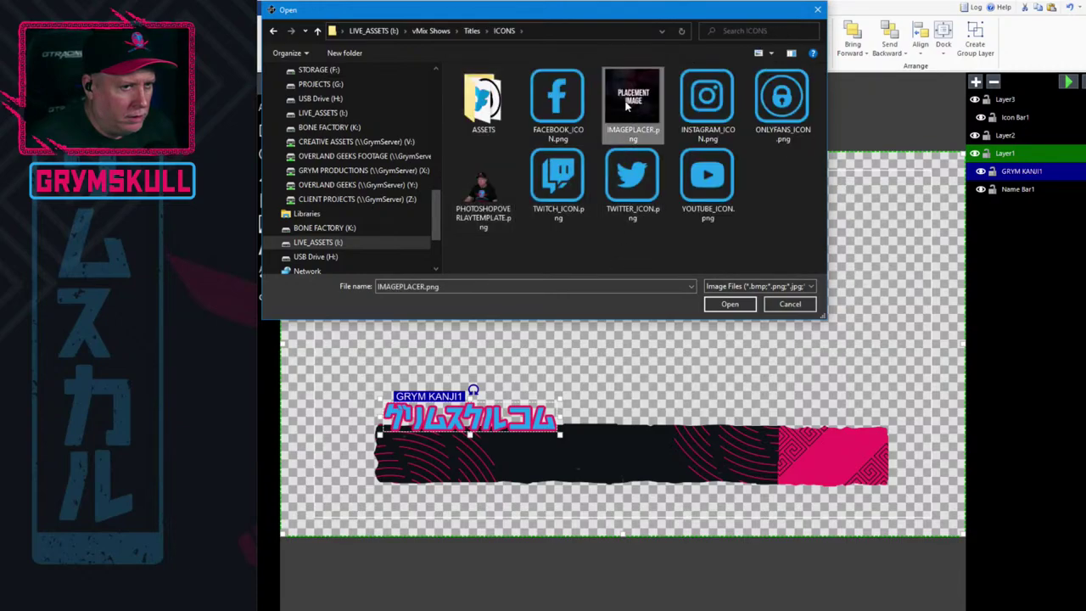
{"action": "left_click", "coordinate": [723, 305]}
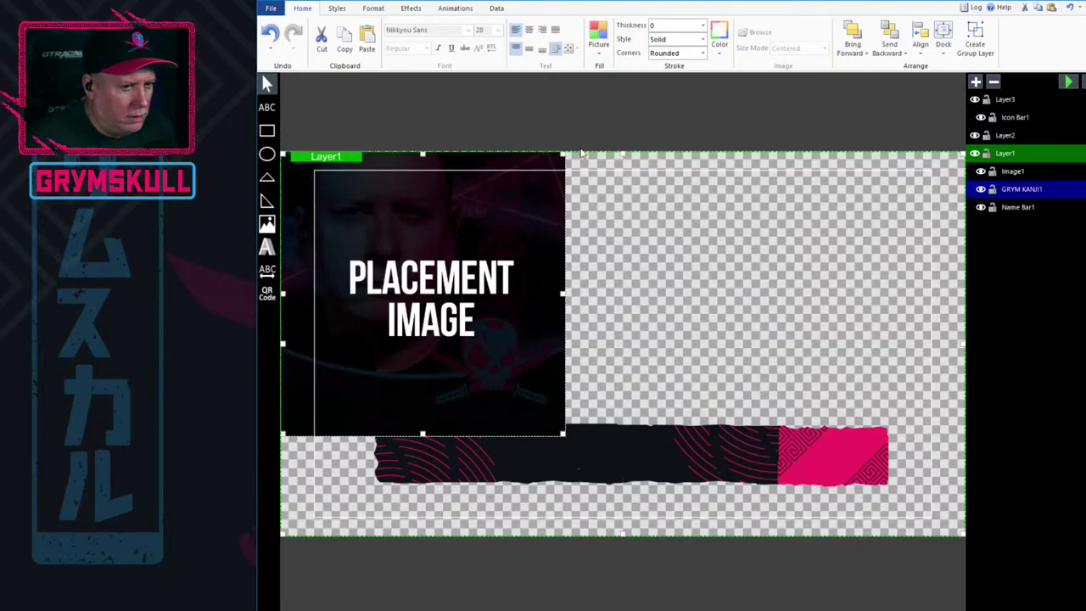
Shrink the placement image to the name bar's height, place it over the bar's left end and rename it Source.
{"action": "left_click_drag", "start_coordinate": [562, 432], "coordinate": [367, 465]}
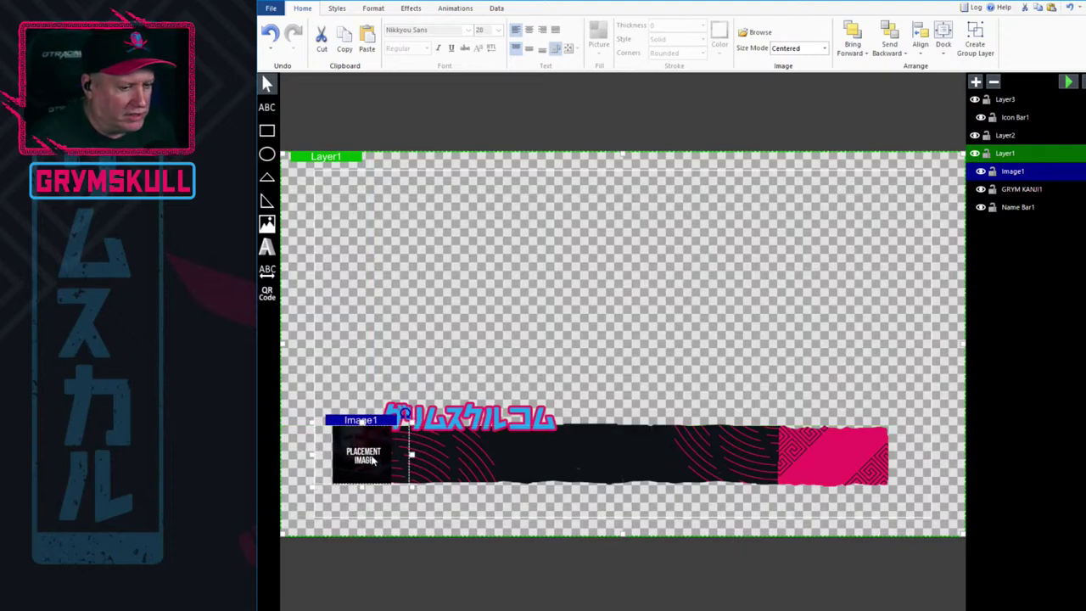
{"action": "double_click", "coordinate": [1041, 172]}
{"action": "type", "text": "G"}
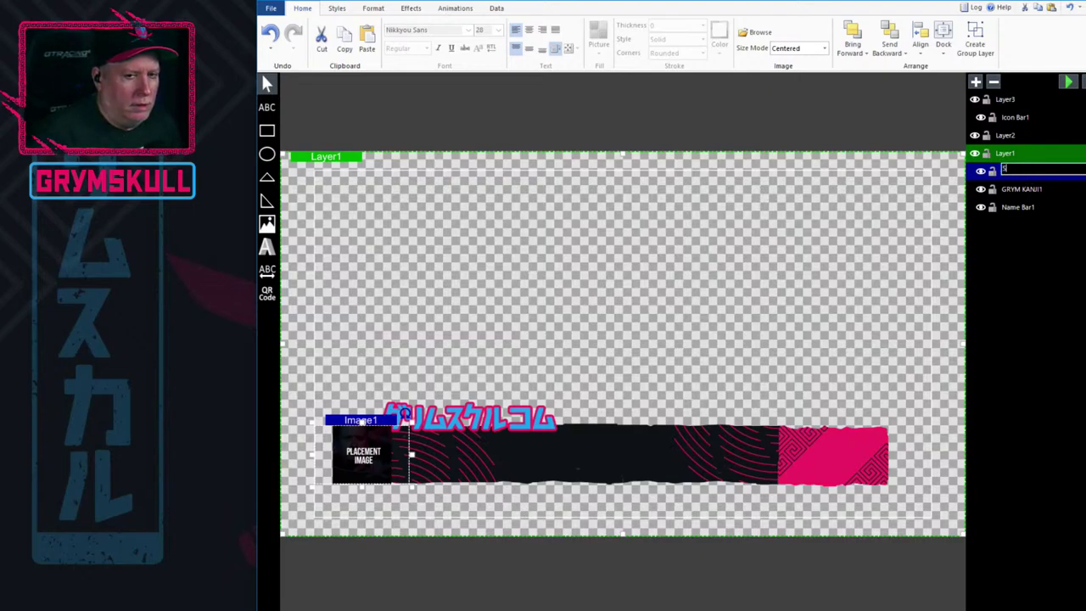
{"action": "type", "text": "ource"}
{"action": "key", "text": "Return"}
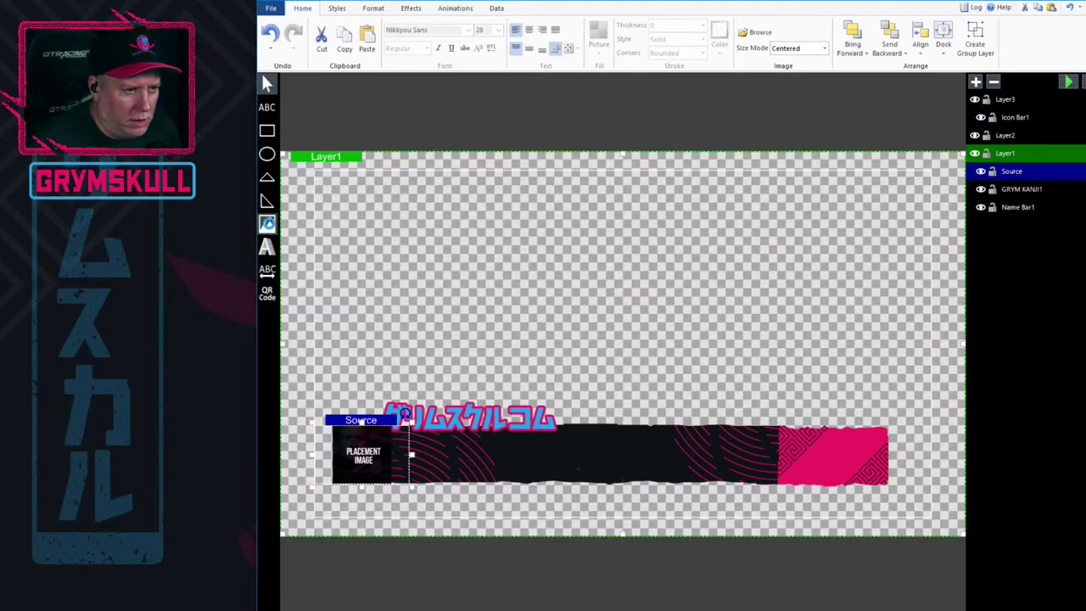
Insert a second copy of IMAGEPLACER.png and move it into Layer3 below Icon Bar1.
{"action": "left_click", "coordinate": [266, 223]}
{"action": "left_click", "coordinate": [633, 102]}
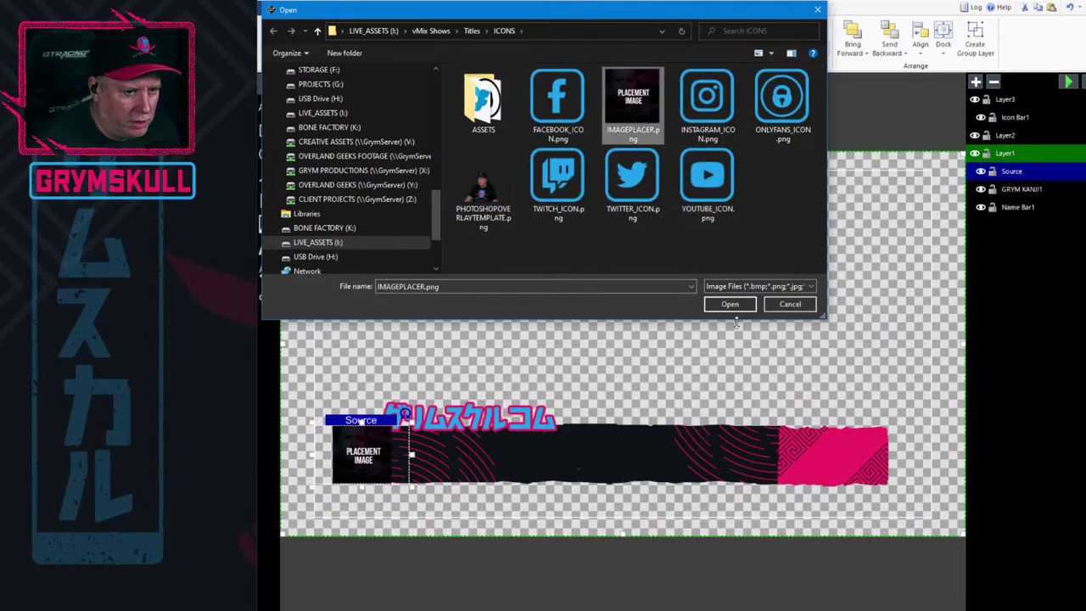
{"action": "left_click", "coordinate": [737, 311]}
{"action": "left_click_drag", "start_coordinate": [545, 246], "coordinate": [838, 339]}
{"action": "left_click_drag", "start_coordinate": [1025, 172], "coordinate": [1022, 100]}
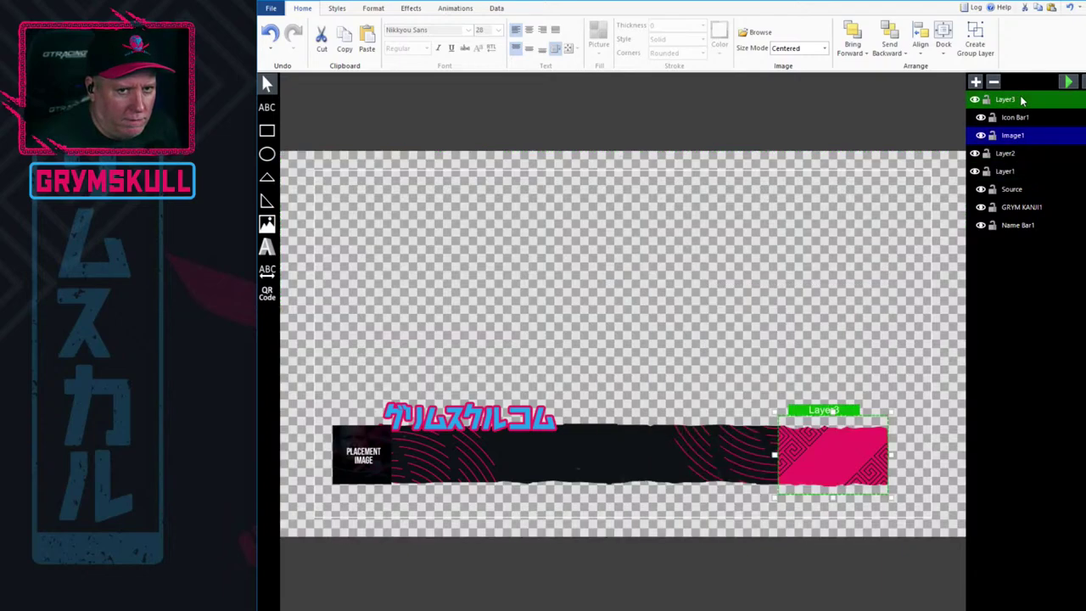
Rename Layer3 as PROFILE and Layer1 as L3RD.
{"action": "double_click", "coordinate": [1012, 100]}
{"action": "type", "text": "PROFILE"}
{"action": "key", "text": "Return"}
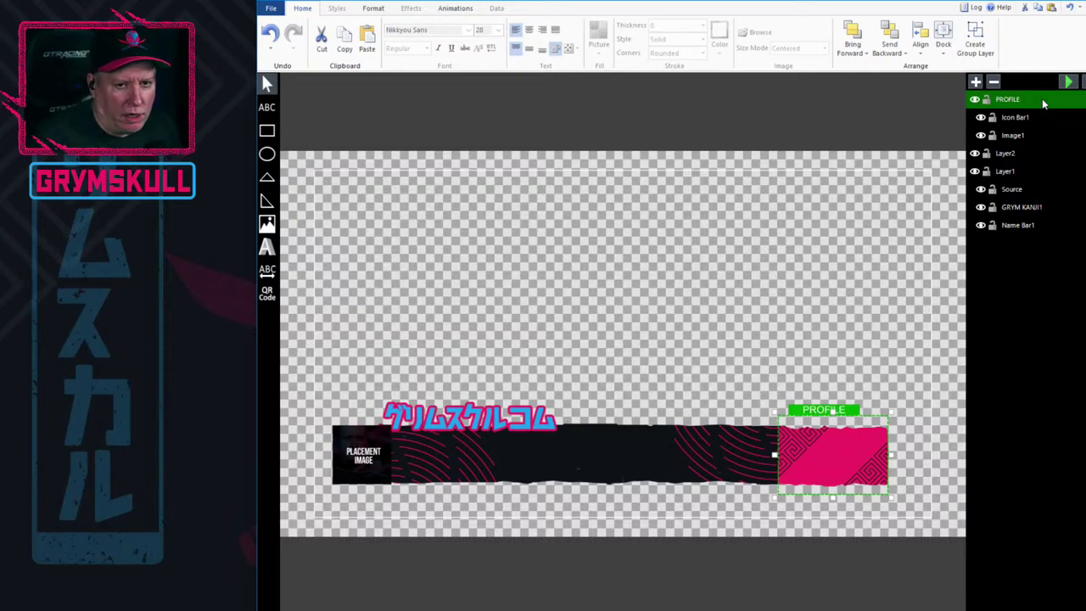
{"action": "left_click", "coordinate": [1009, 172]}
{"action": "left_click", "coordinate": [1009, 172]}
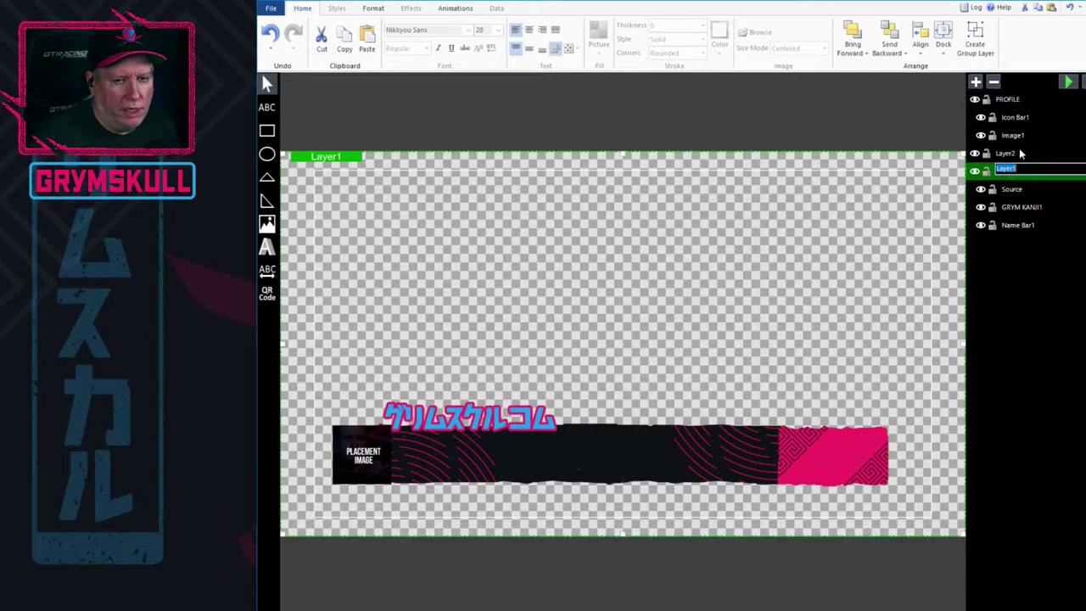
{"action": "type", "text": "L3RD"}
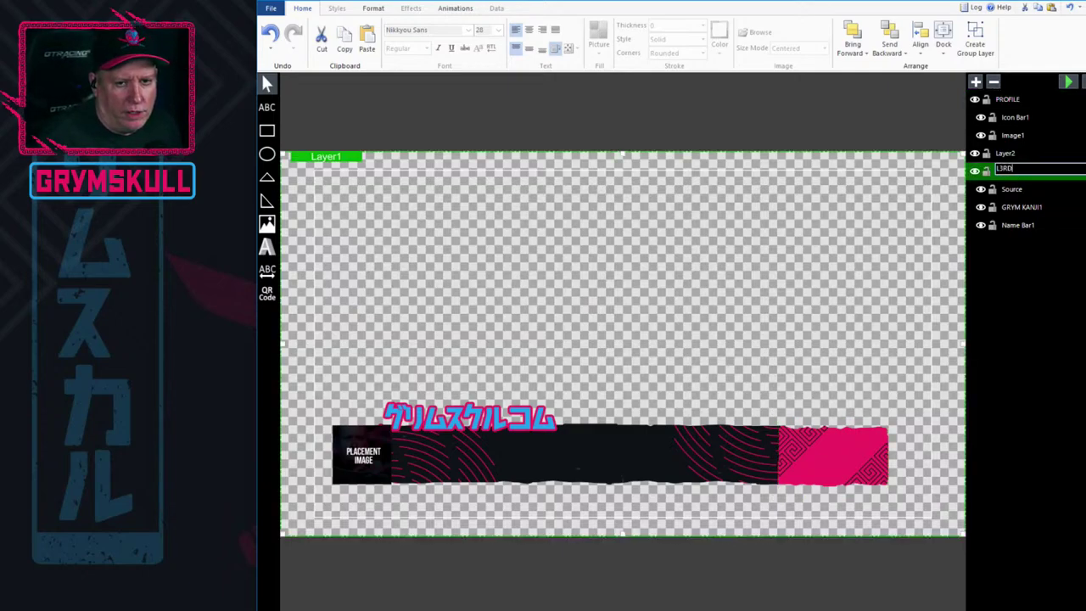
{"action": "key", "text": "Return"}
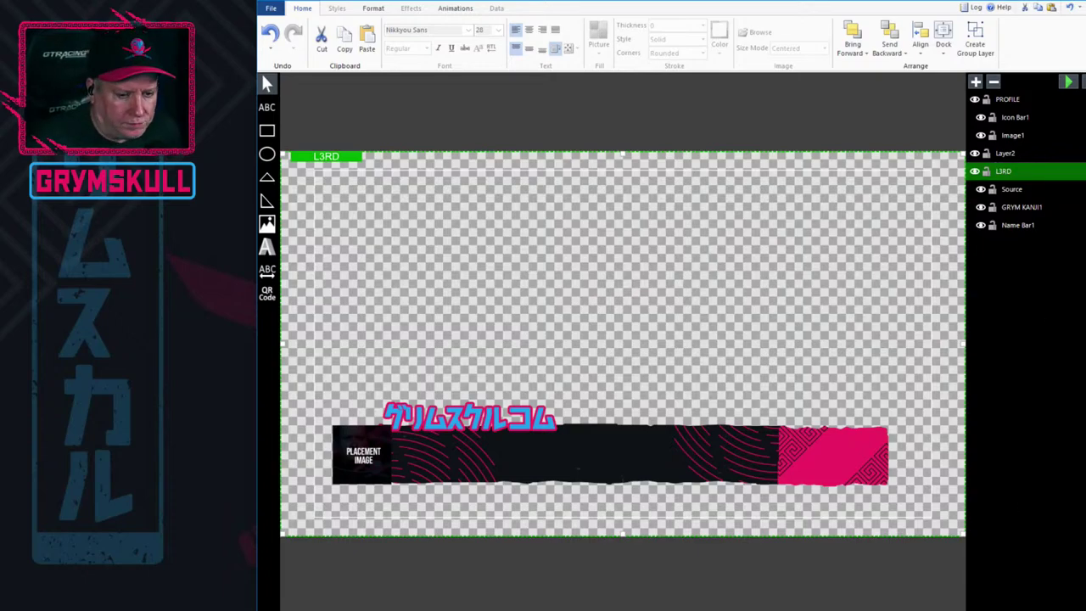
Move Image1 above Icon Bar1 in the PROFILE layer.
{"action": "left_click", "coordinate": [1019, 120]}
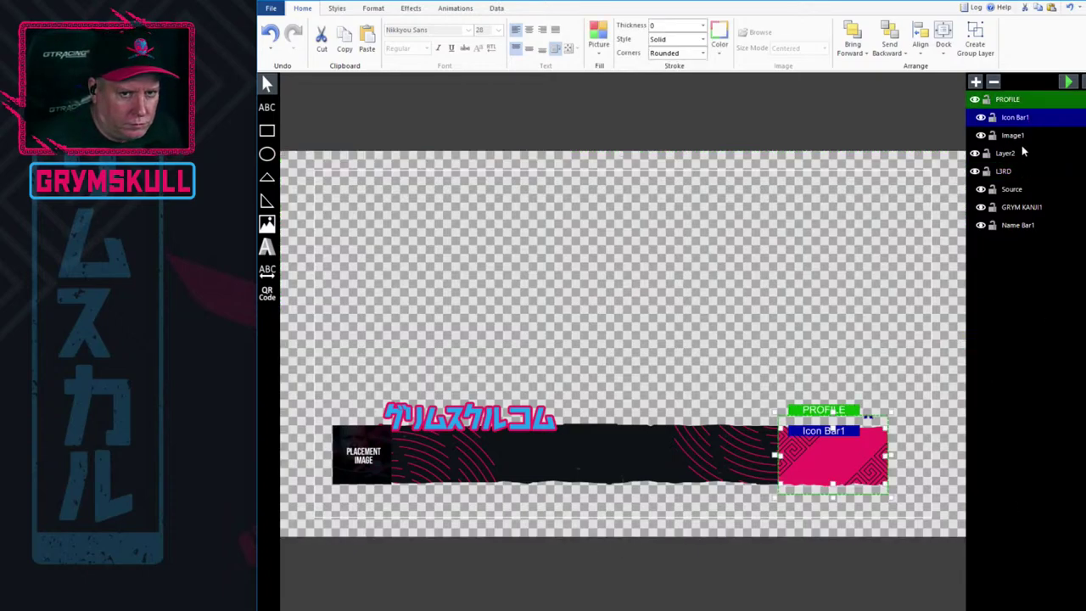
{"action": "left_click", "coordinate": [1014, 137]}
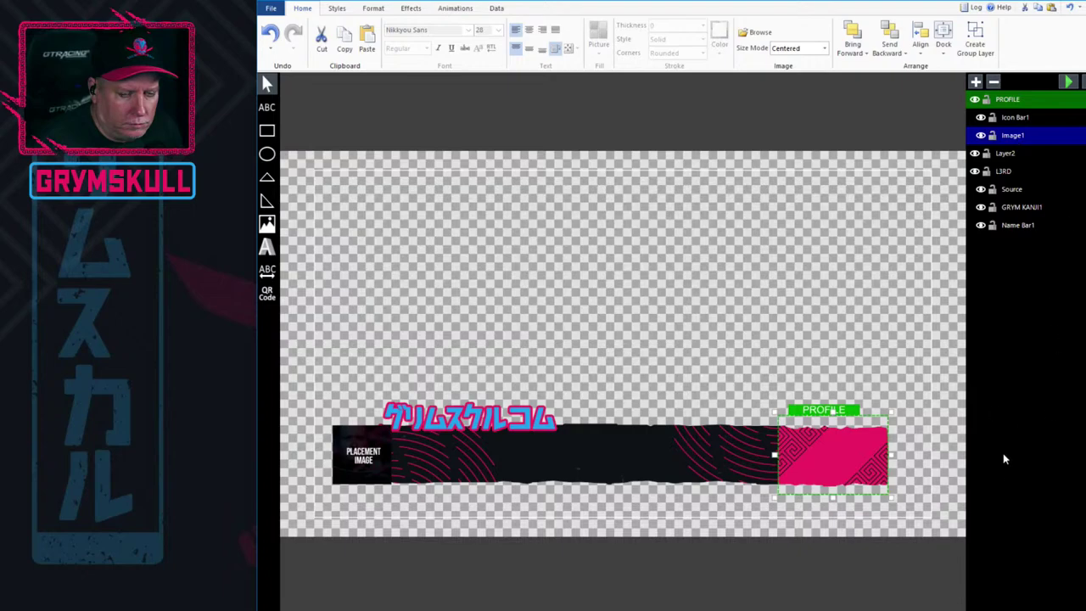
{"action": "left_click_drag", "start_coordinate": [1015, 127], "coordinate": [1015, 113]}
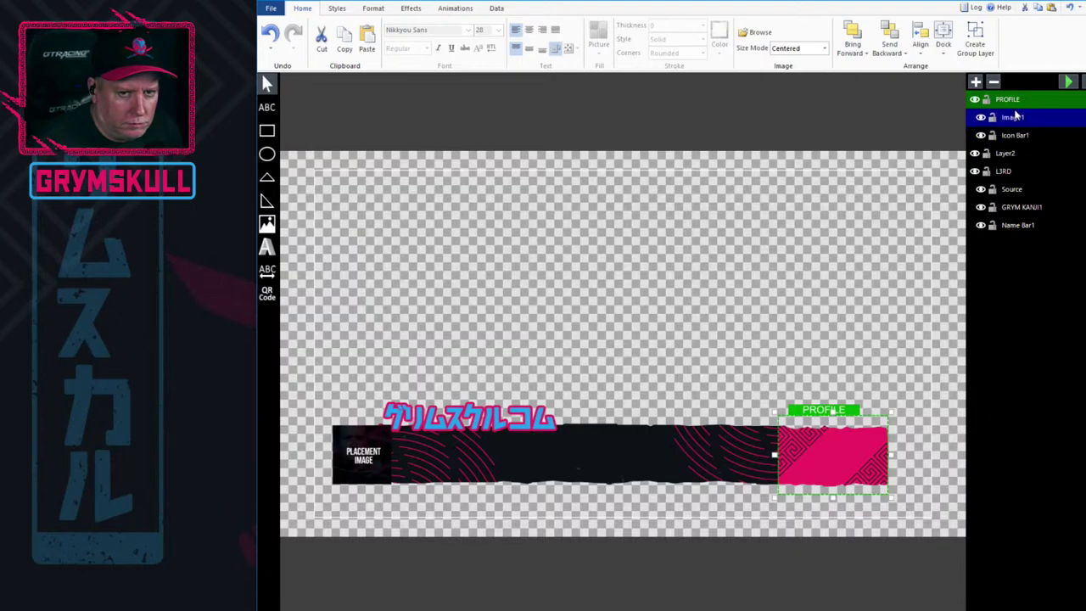
{"action": "left_click", "coordinate": [835, 469]}
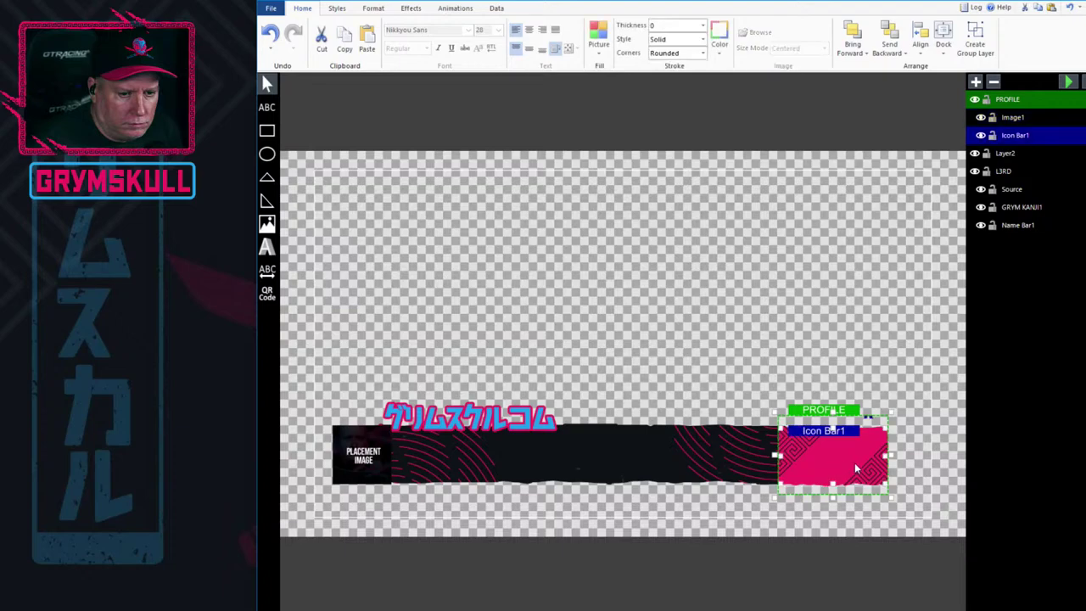
{"action": "left_click", "coordinate": [1015, 117]}
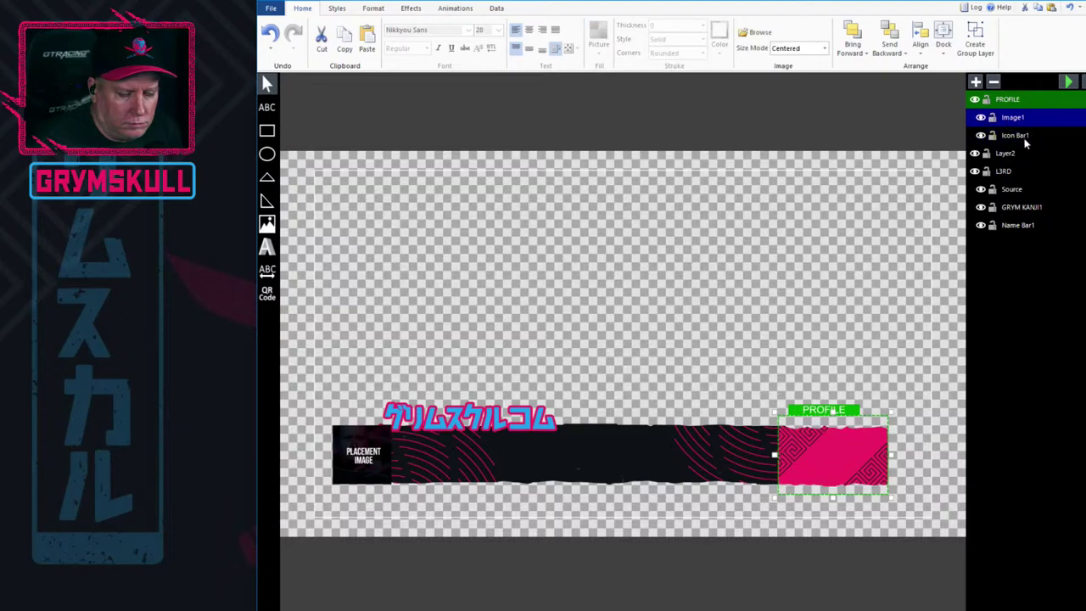
Delete the empty Layer2.
{"action": "left_click_drag", "start_coordinate": [1015, 119], "coordinate": [1021, 153]}
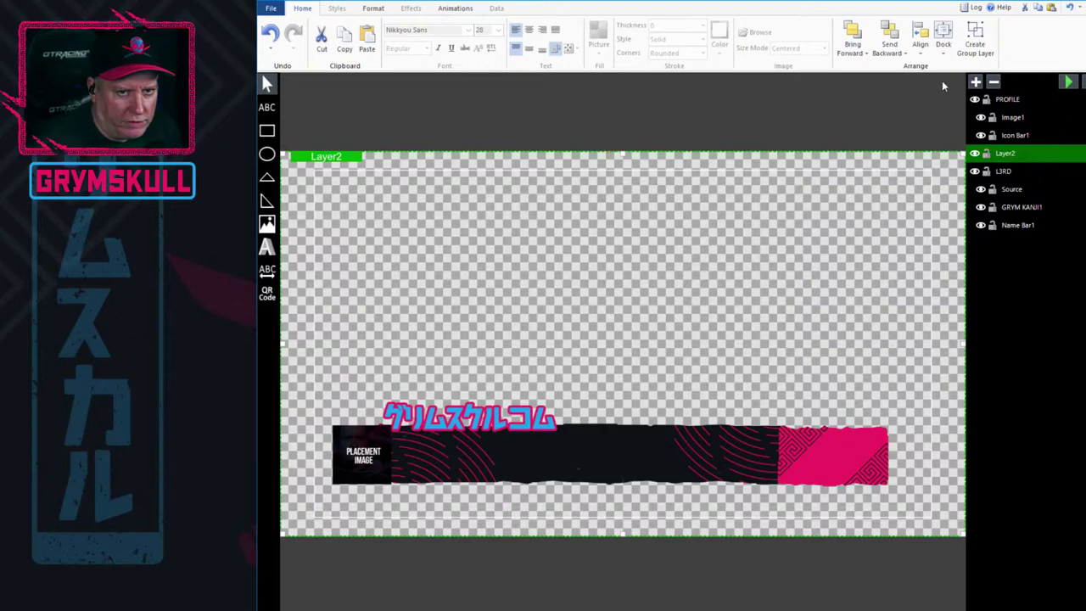
{"action": "left_click", "coordinate": [994, 82]}
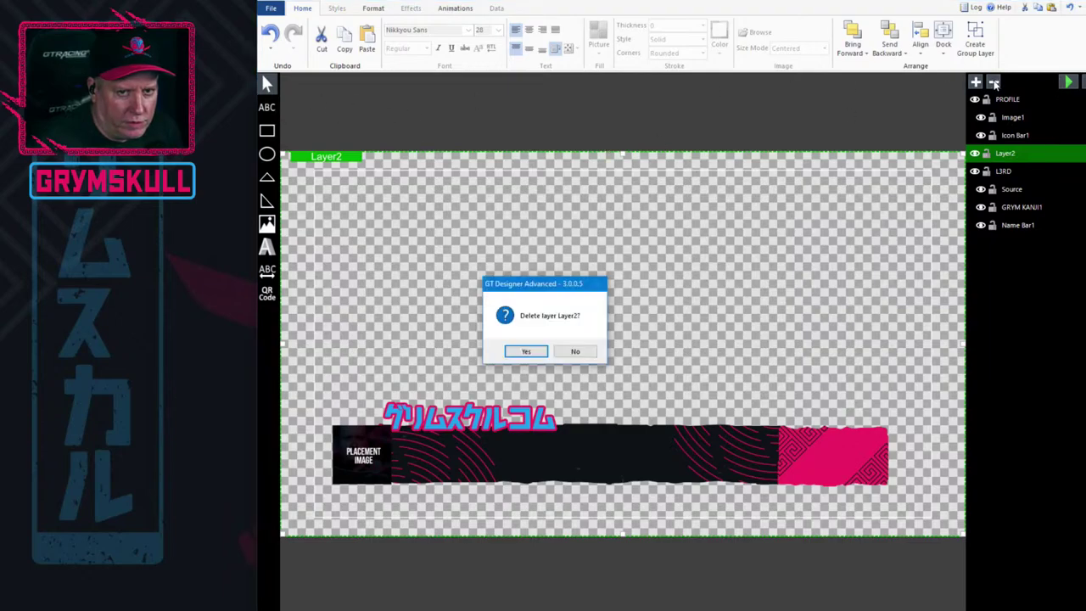
{"action": "left_click", "coordinate": [525, 351]}
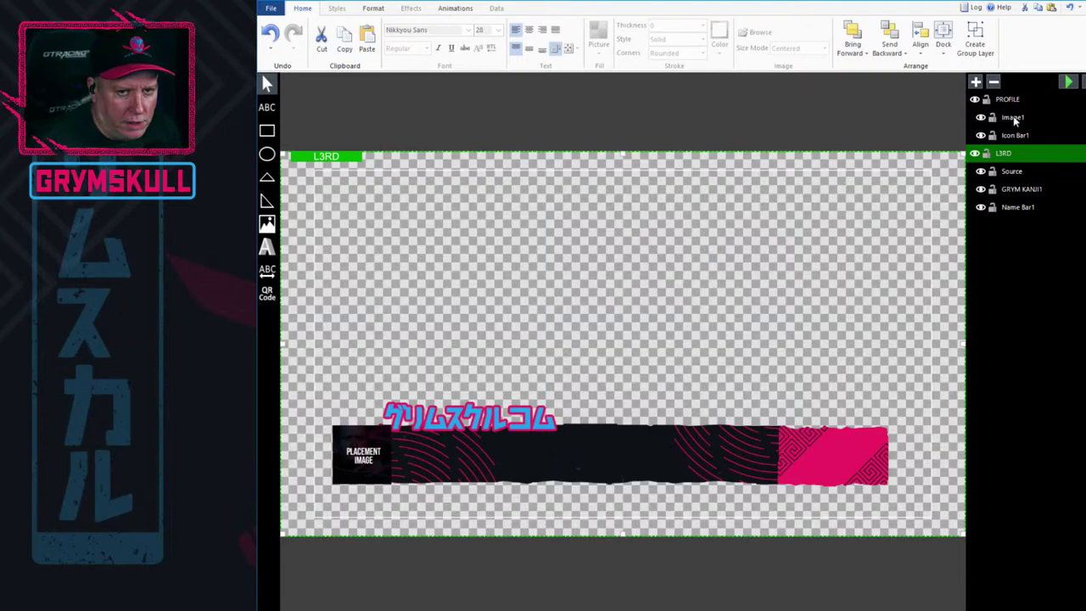
Move Image1 from the PROFILE layer into the L3RD layer and scale it down to fit over the pink icon bar.
{"action": "left_click", "coordinate": [1013, 118]}
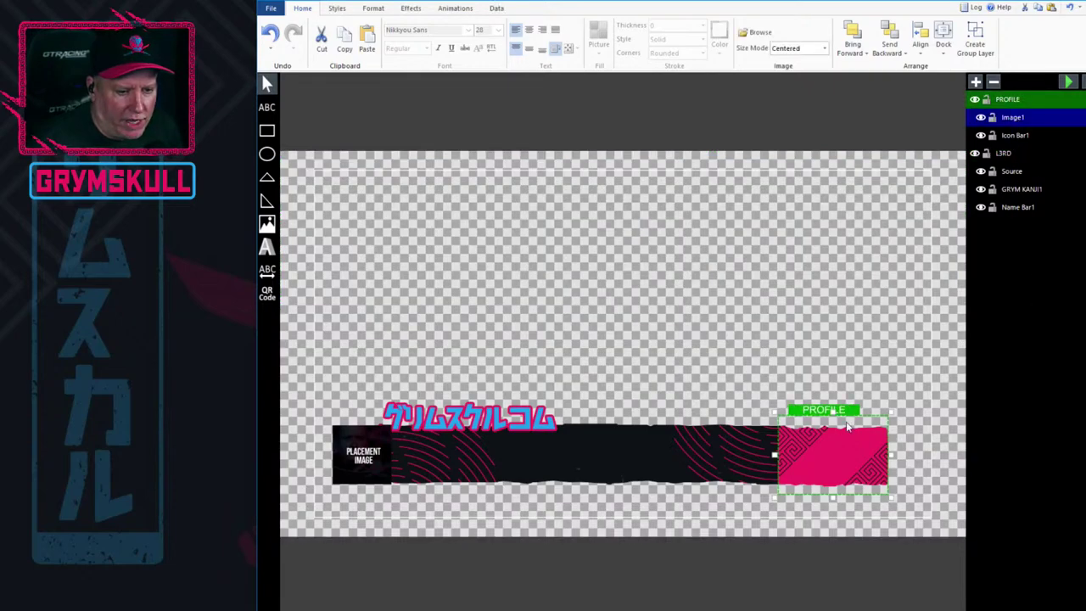
{"action": "left_click", "coordinate": [303, 196]}
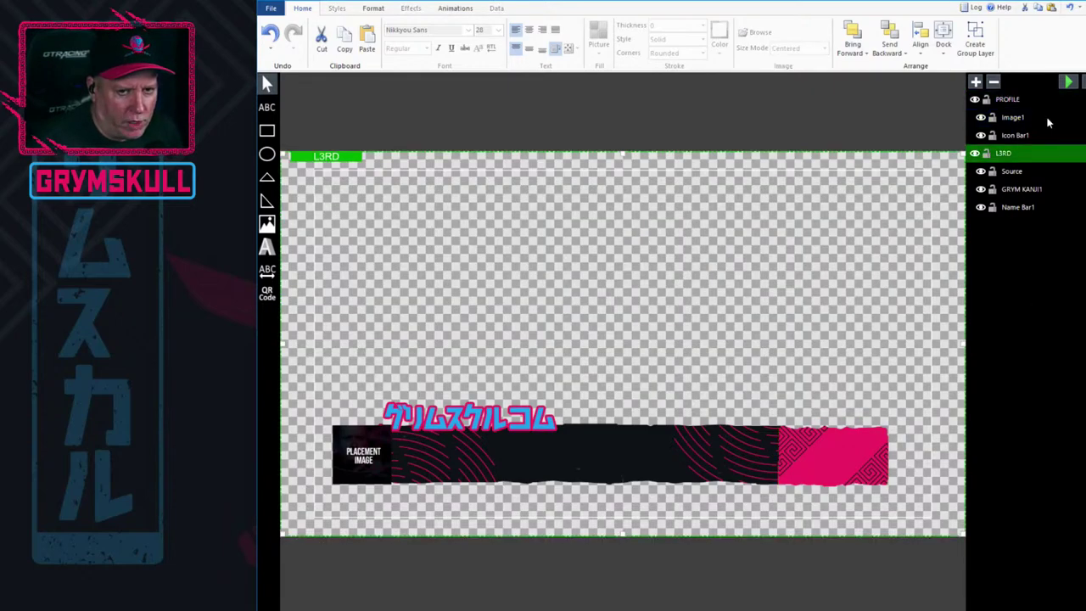
{"action": "left_click", "coordinate": [1013, 118]}
{"action": "left_click_drag", "start_coordinate": [1022, 123], "coordinate": [1021, 171]}
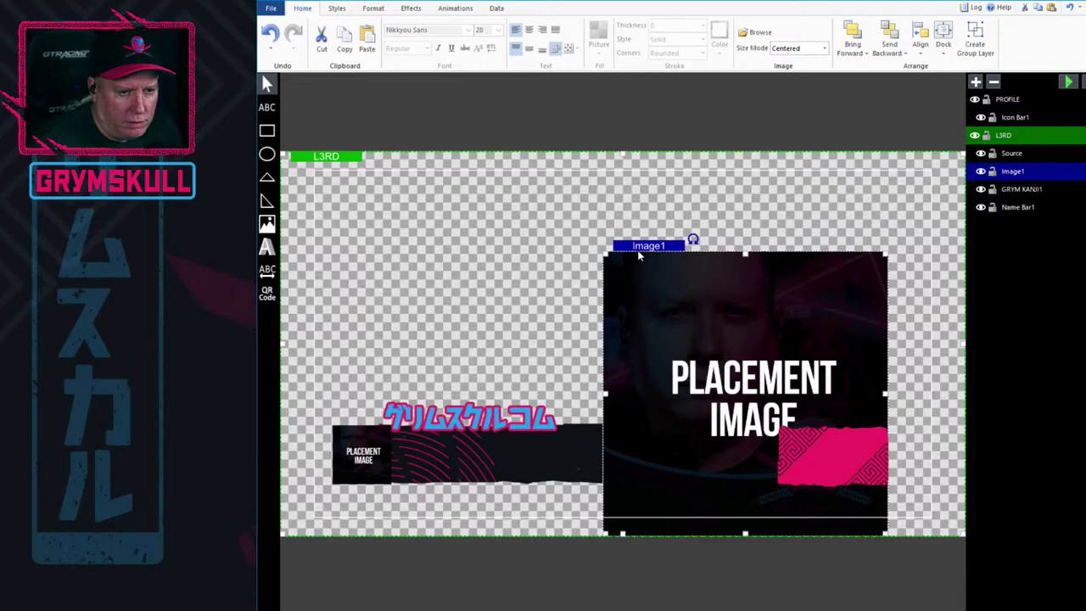
{"action": "left_click_drag", "start_coordinate": [606, 261], "coordinate": [825, 445]}
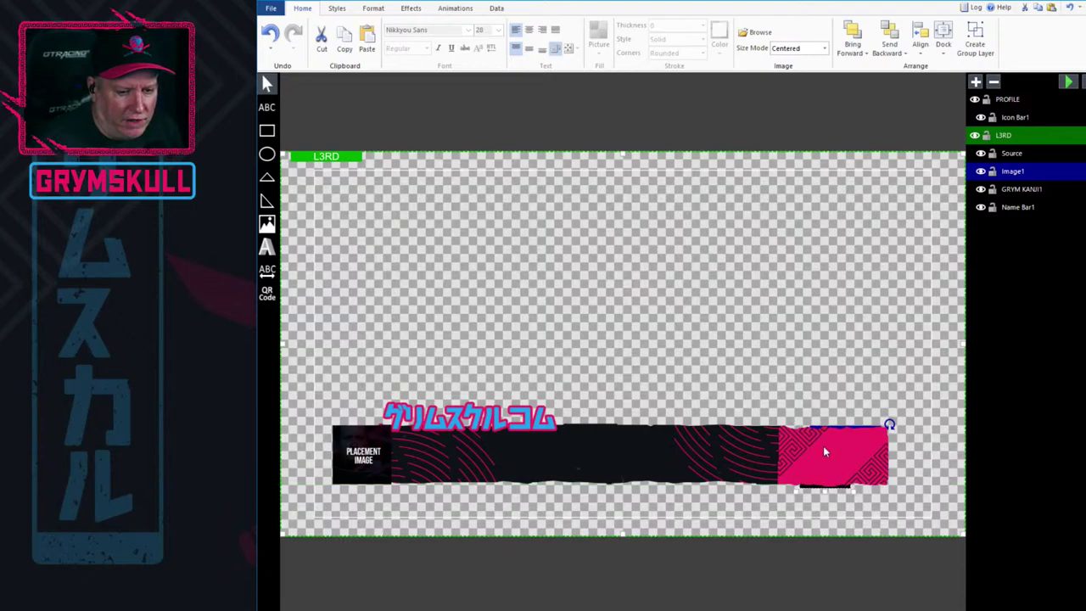
Move the scaled-down Image1 from the L3RD layer back into the PROFILE layer.
{"action": "left_click", "coordinate": [1007, 101]}
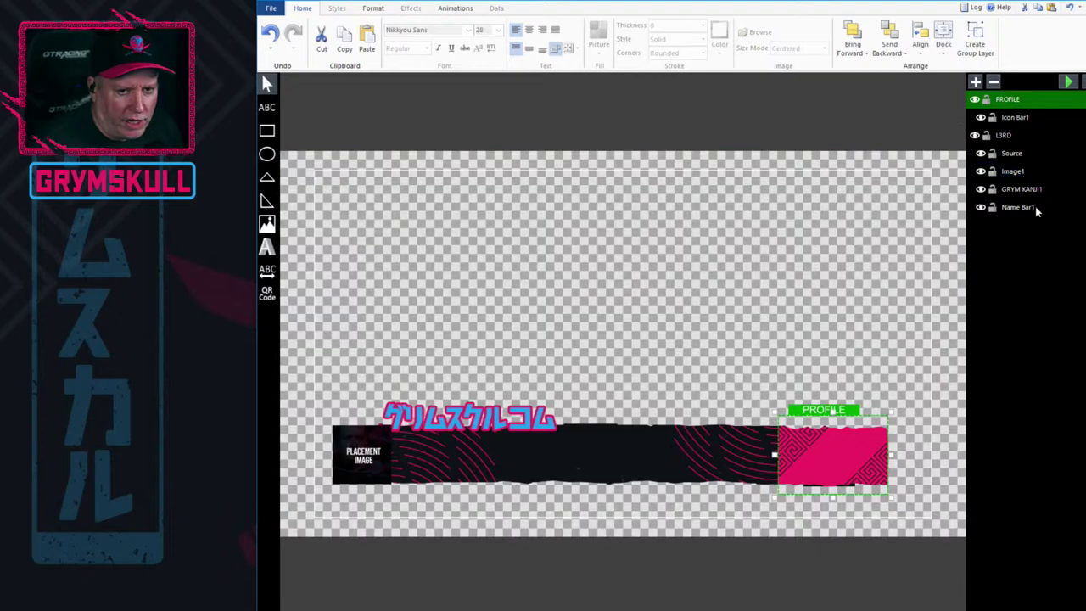
{"action": "left_click", "coordinate": [1015, 172]}
{"action": "left_click_drag", "start_coordinate": [1016, 174], "coordinate": [1008, 117]}
{"action": "left_click", "coordinate": [1009, 116]}
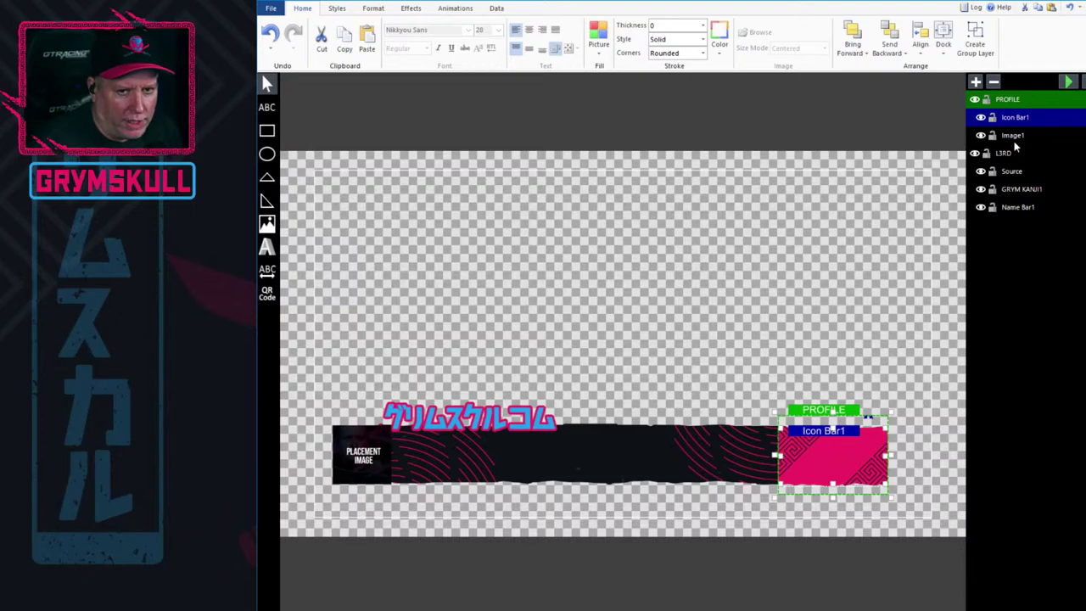
Try to move Icon Bar1 into the L3RD layer, and undo that move and the previous Image1 move.
{"action": "left_click_drag", "start_coordinate": [1018, 119], "coordinate": [1038, 207]}
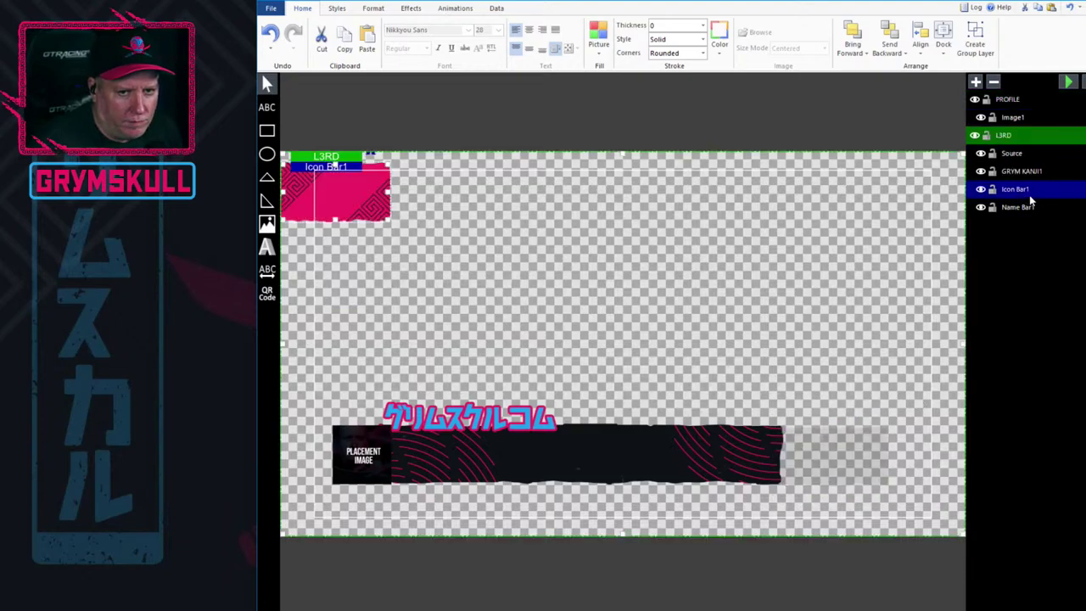
{"action": "key", "text": "ctrl+z"}
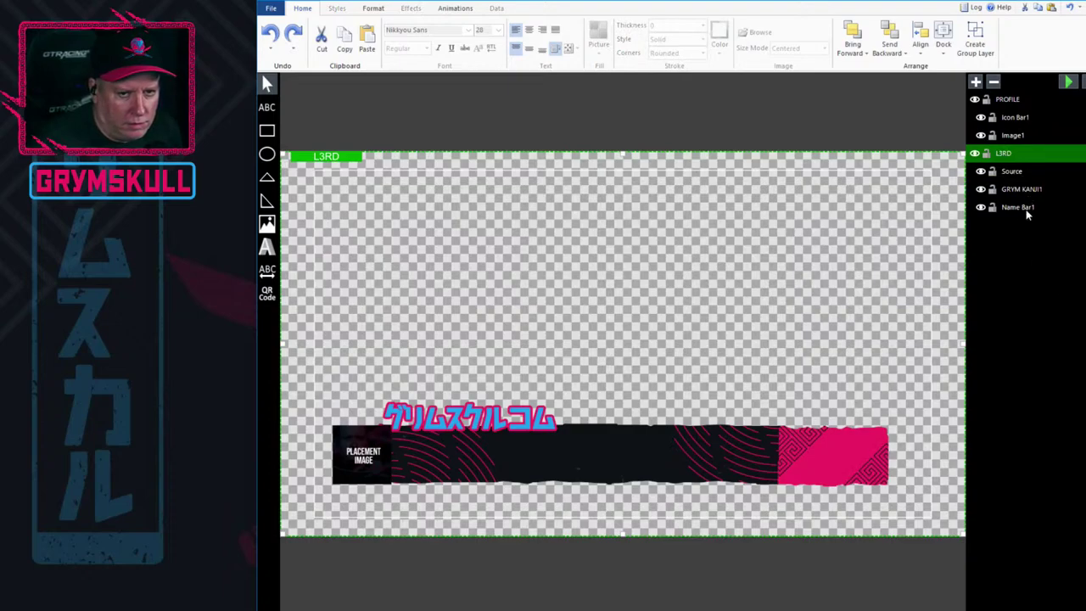
{"action": "left_click_drag", "start_coordinate": [1022, 134], "coordinate": [1025, 120]}
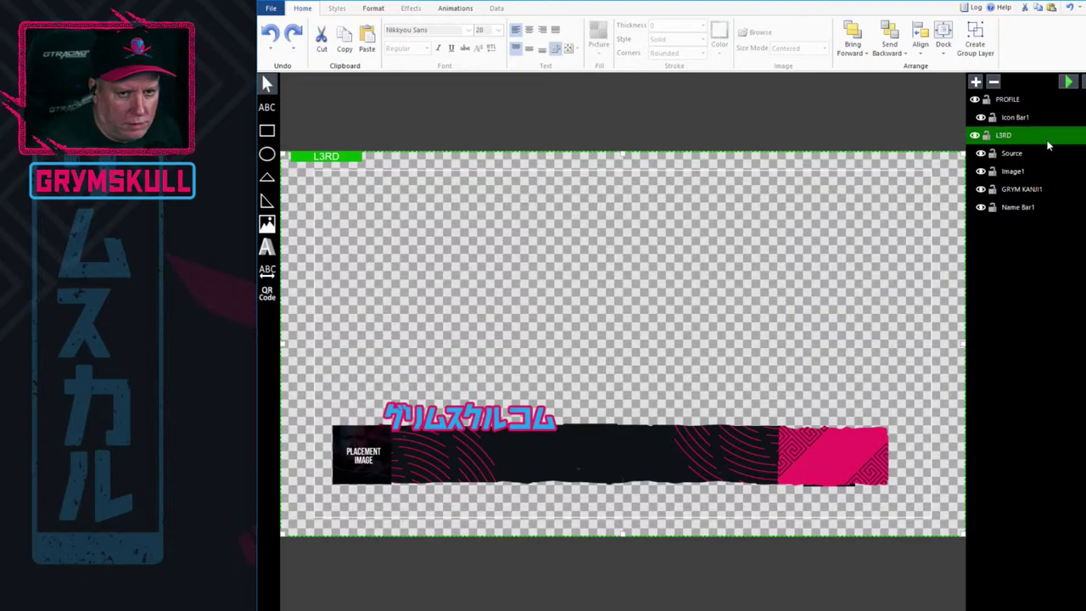
Move Image1 out of L3RD into the PROFILE layer and place it above Icon Bar1.
{"action": "left_click", "coordinate": [1021, 173]}
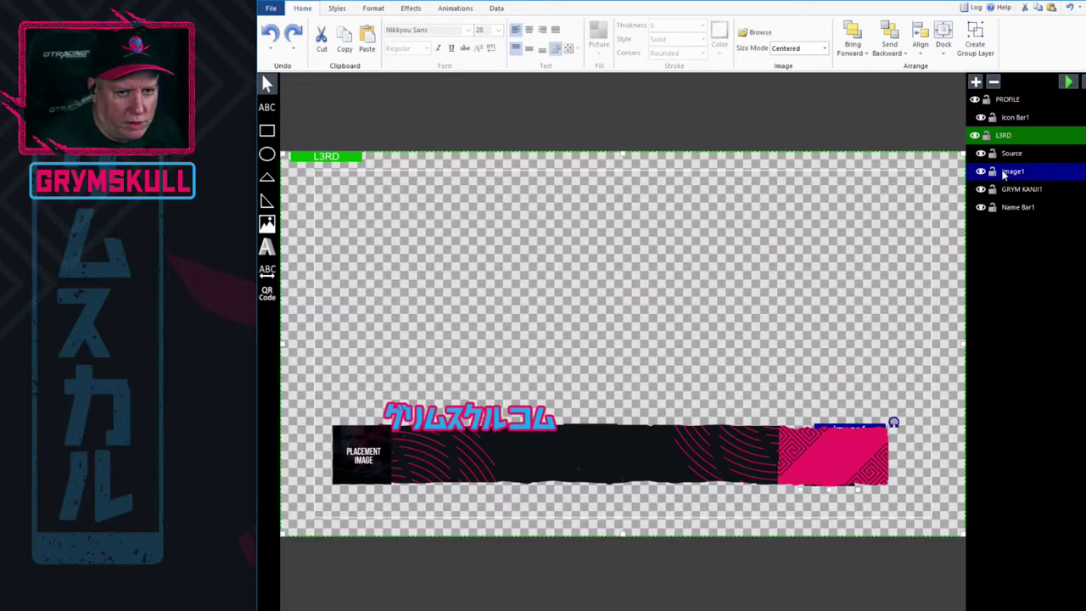
{"action": "left_click_drag", "start_coordinate": [1008, 167], "coordinate": [1015, 108]}
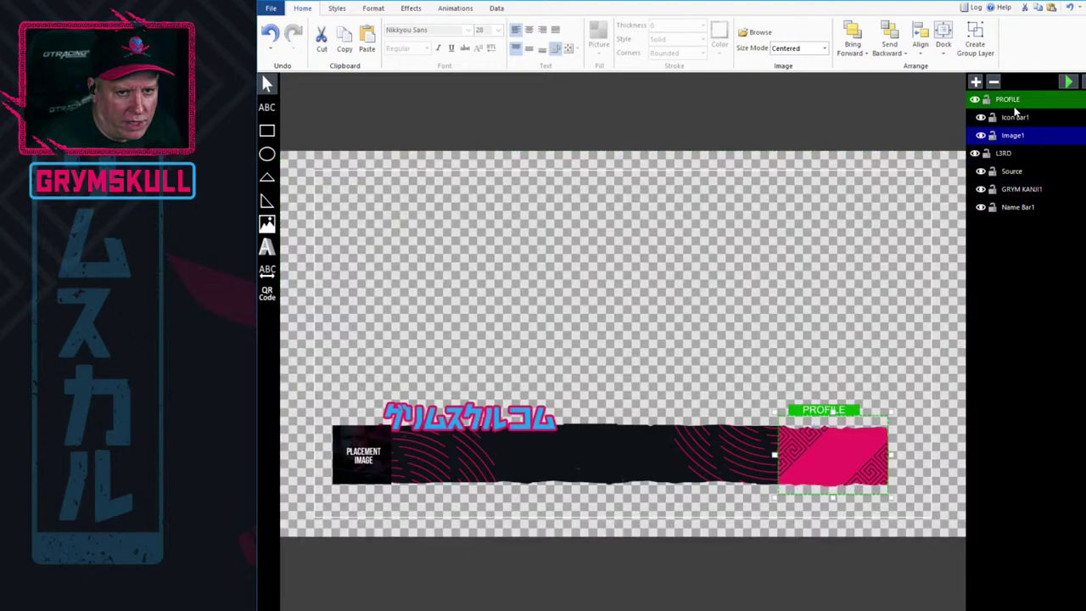
{"action": "left_click_drag", "start_coordinate": [1021, 136], "coordinate": [1020, 117]}
{"action": "left_click", "coordinate": [1023, 138]}
{"action": "left_click", "coordinate": [1020, 119]}
{"action": "left_click", "coordinate": [1023, 137]}
{"action": "left_click", "coordinate": [1016, 119]}
{"action": "left_click", "coordinate": [1023, 138]}
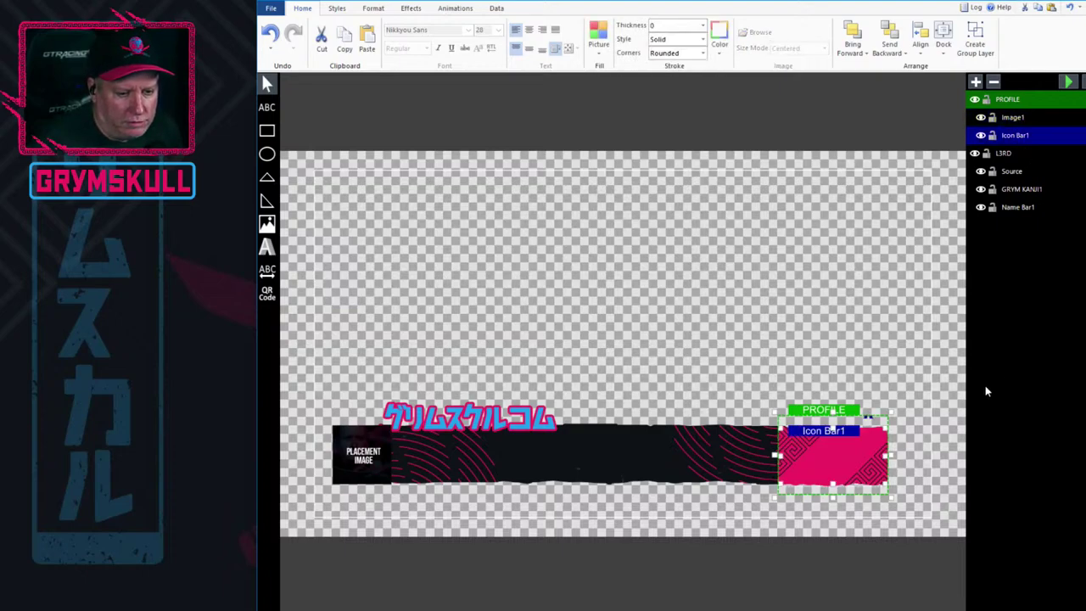
Try to resize the PROFILE layer from its upper-left corner and undo the change.
{"action": "left_click", "coordinate": [1016, 119]}
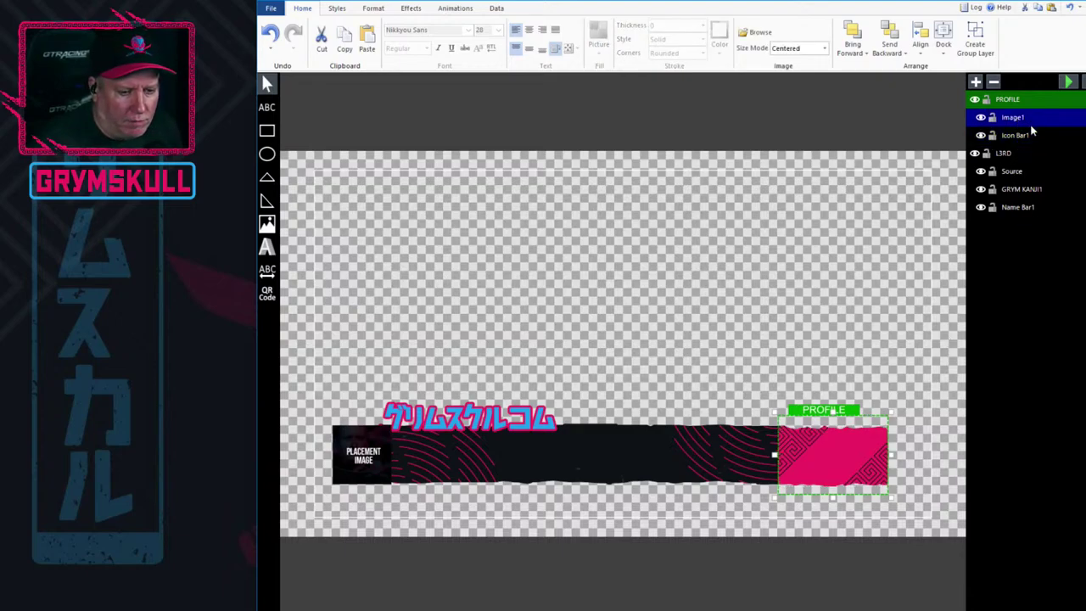
{"action": "double_click", "coordinate": [1028, 119]}
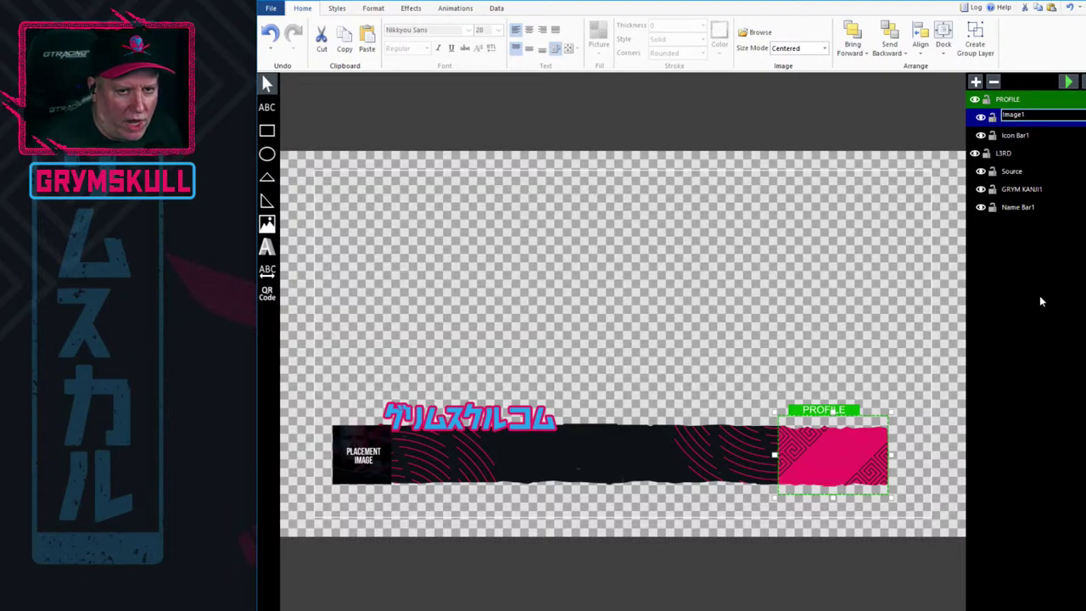
{"action": "left_click", "coordinate": [777, 413]}
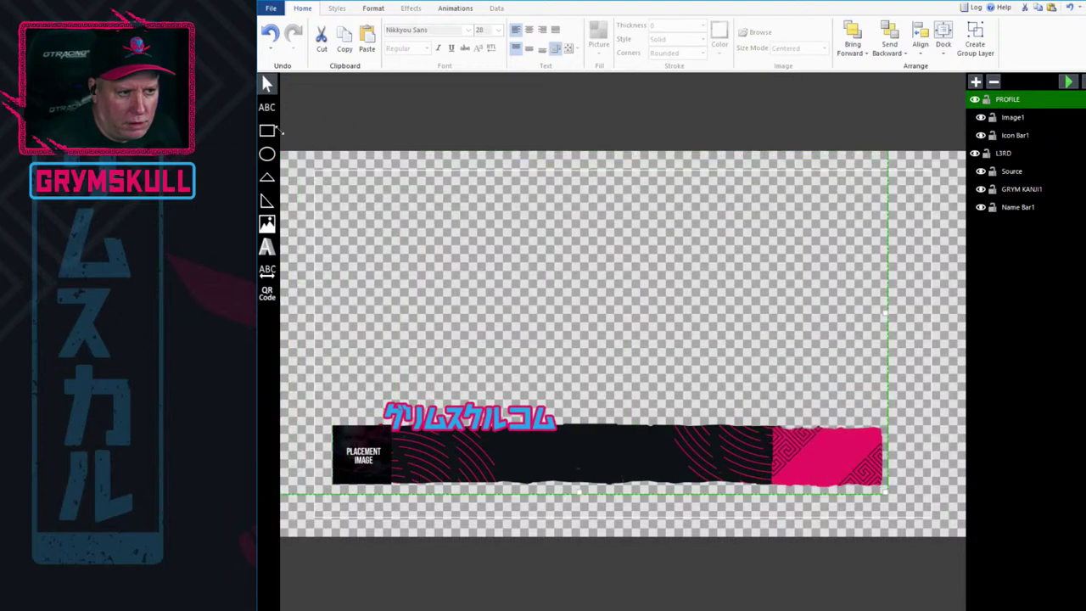
{"action": "key", "text": "ctrl+z"}
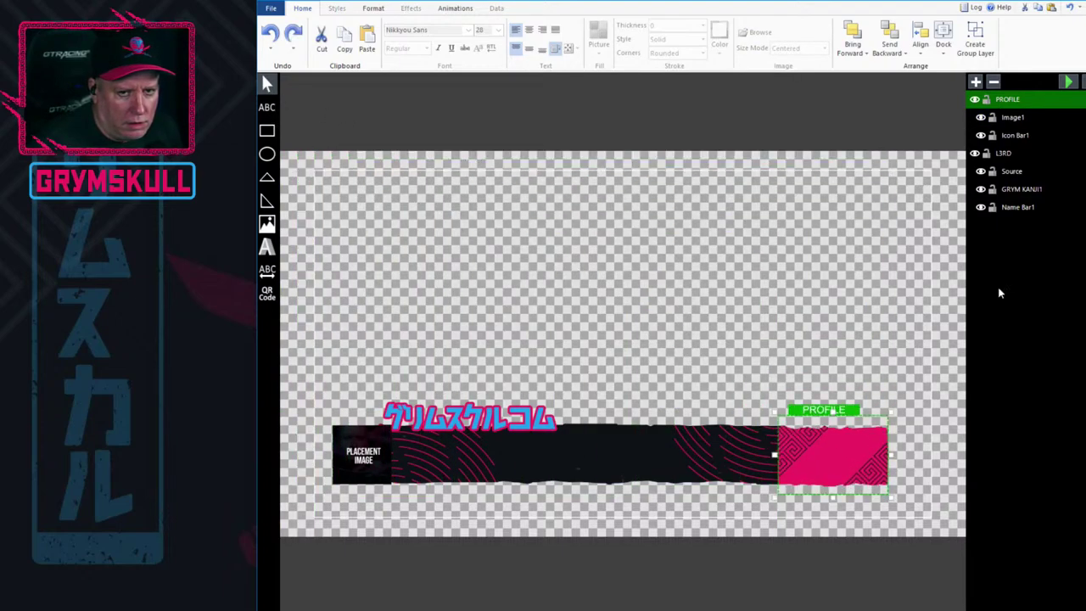
Delete Image1 from the PROFILE layer.
{"action": "left_click", "coordinate": [1011, 136]}
{"action": "left_click", "coordinate": [1012, 119]}
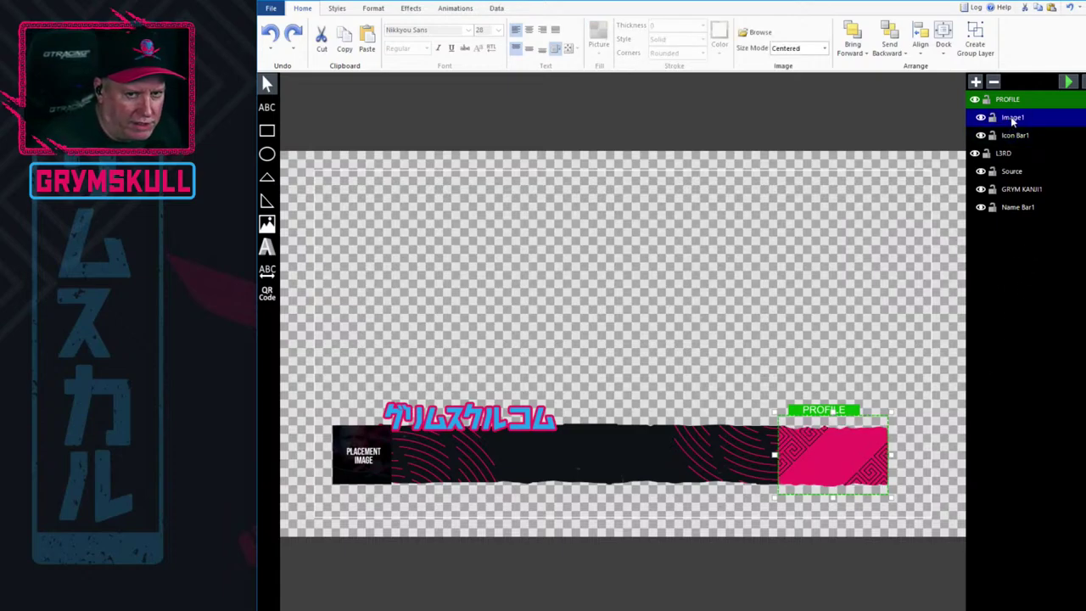
{"action": "key", "text": "Delete"}
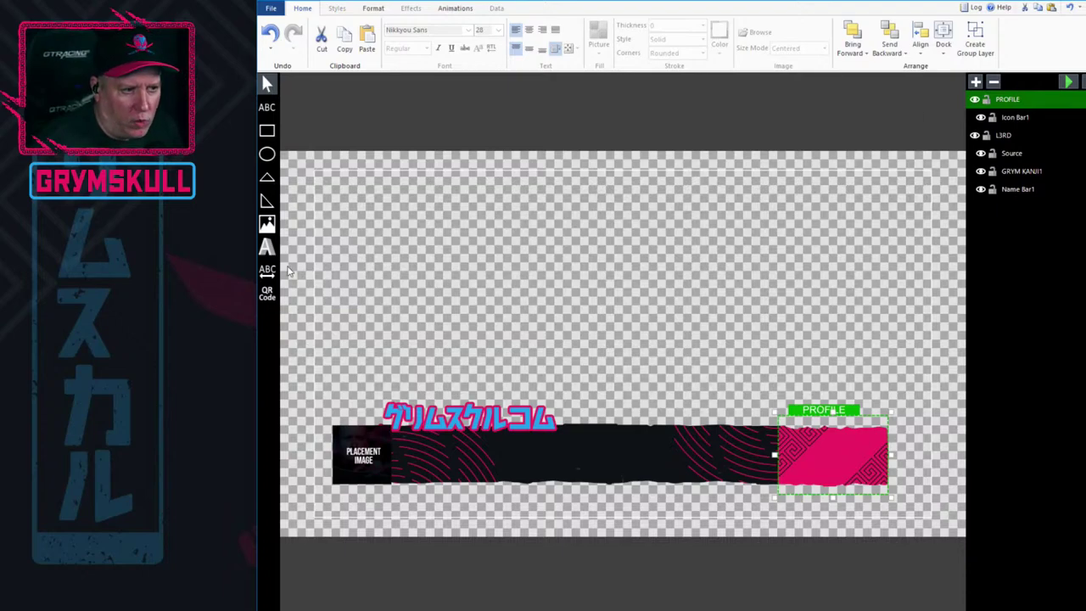
Insert a fresh copy of the placement image into the PROFILE layer above Icon Bar1.
{"action": "left_click", "coordinate": [266, 223]}
{"action": "left_click", "coordinate": [650, 102]}
{"action": "left_click", "coordinate": [730, 303]}
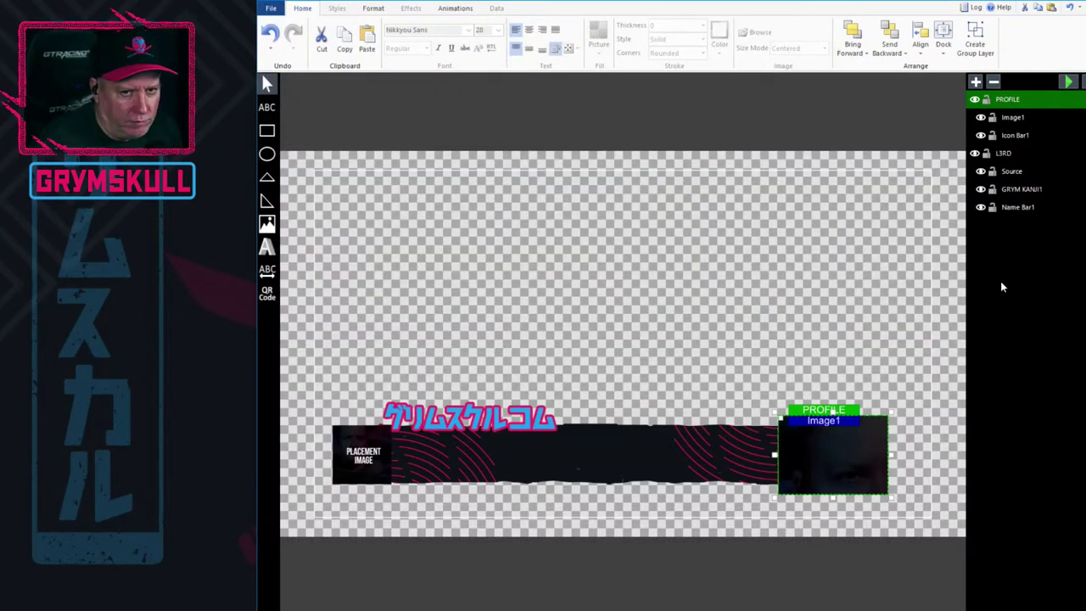
{"action": "left_click", "coordinate": [1012, 100]}
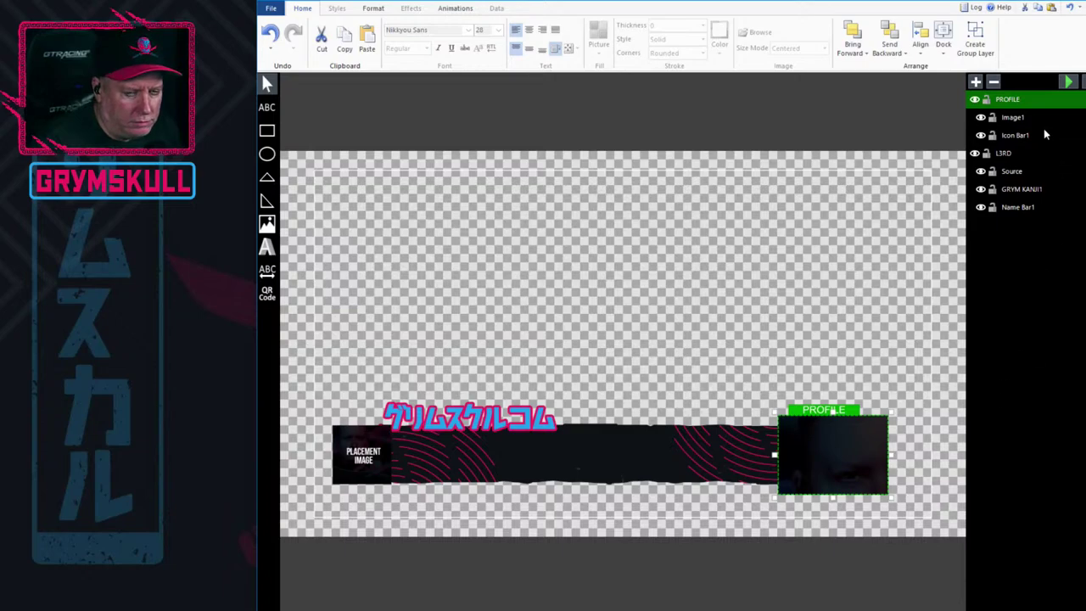
{"action": "left_click", "coordinate": [1020, 102]}
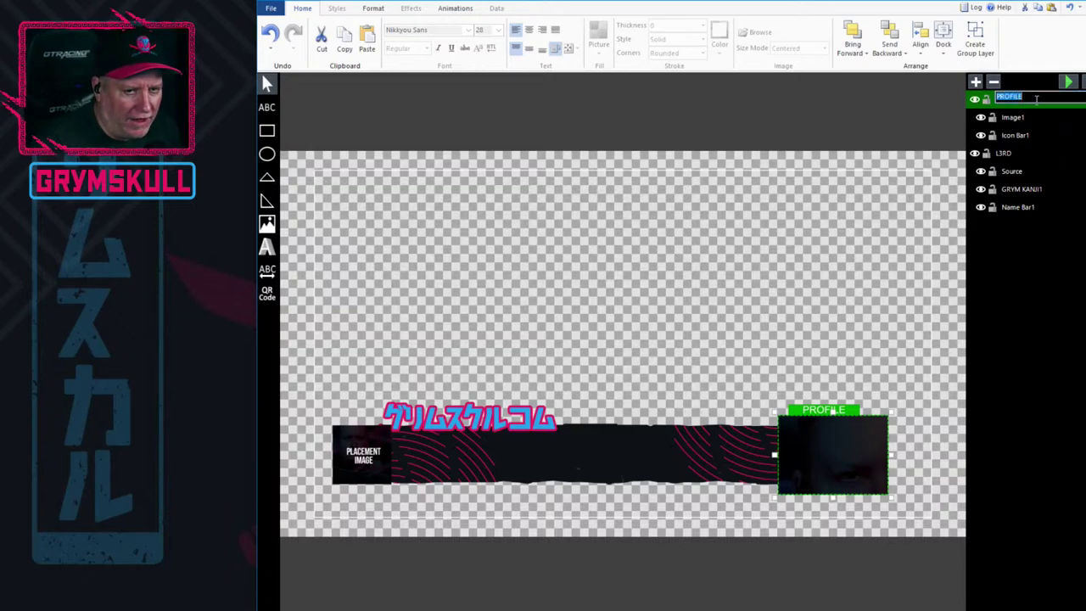
Set Image1's width and height to 100 and move it over the middle of the pink icon bar.
{"action": "left_click", "coordinate": [1017, 121]}
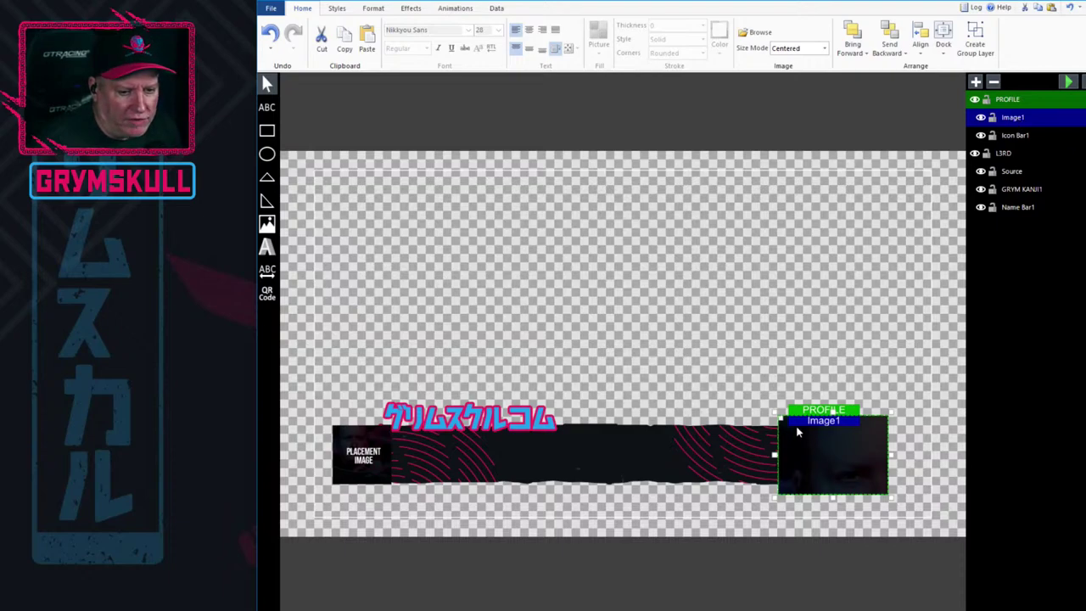
{"action": "mouse_move", "coordinate": [782, 424]}
{"action": "left_mouse_down"}
{"action": "mouse_move", "coordinate": [807, 435]}
{"action": "mouse_move", "coordinate": [869, 501]}
{"action": "mouse_move", "coordinate": [803, 423]}
{"action": "mouse_move", "coordinate": [839, 477]}
{"action": "mouse_move", "coordinate": [778, 417]}
{"action": "mouse_move", "coordinate": [812, 456]}
{"action": "mouse_move", "coordinate": [864, 487]}
{"action": "mouse_move", "coordinate": [800, 448]}
{"action": "mouse_move", "coordinate": [778, 417]}
{"action": "left_mouse_up"}
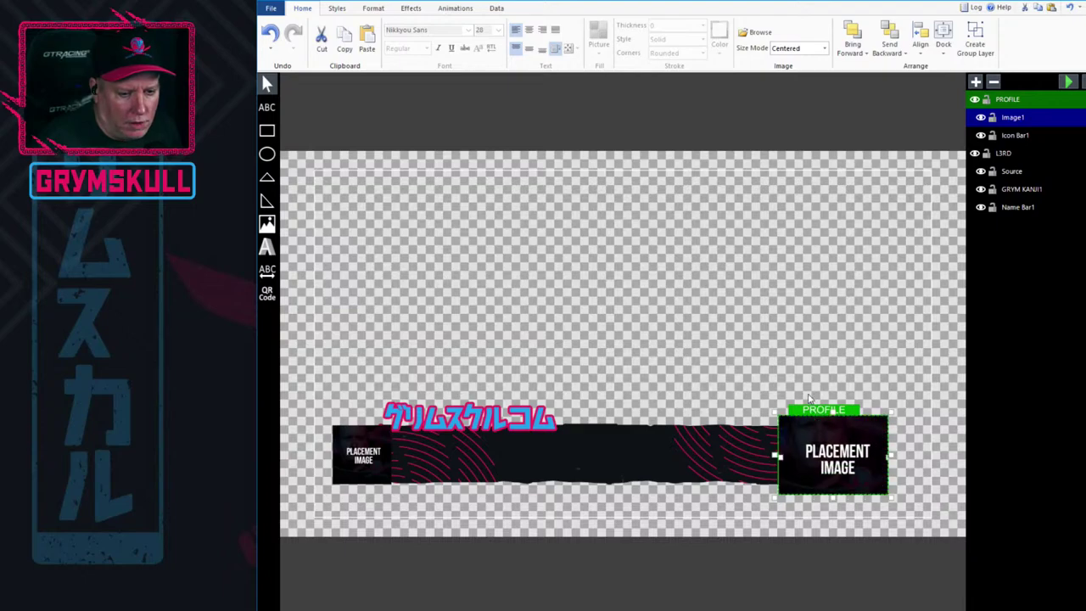
{"action": "left_click", "coordinate": [374, 9]}
{"action": "left_click", "coordinate": [406, 26]}
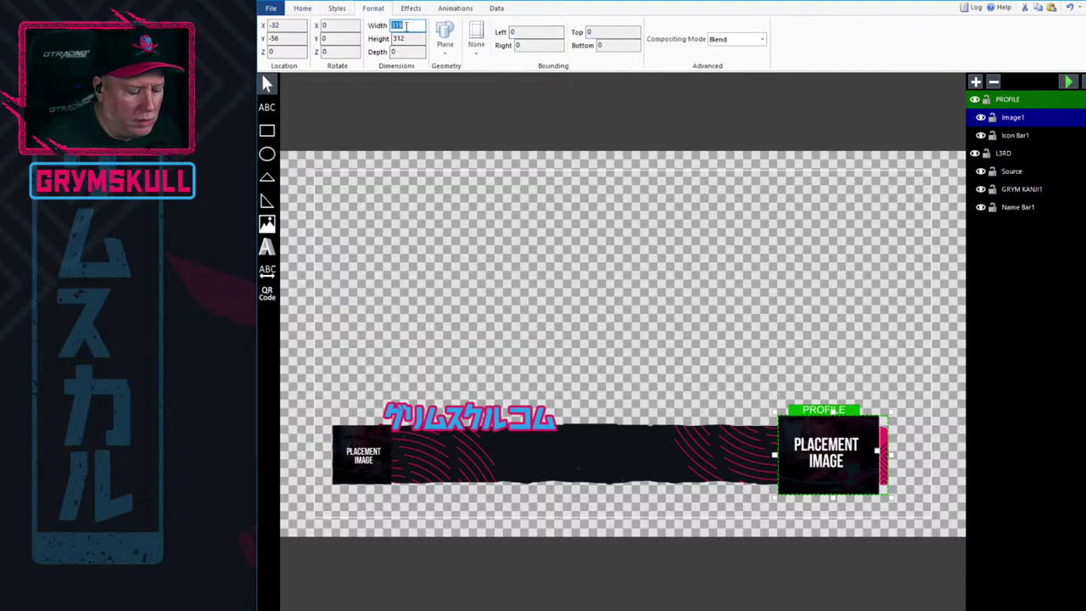
{"action": "type", "text": "100"}
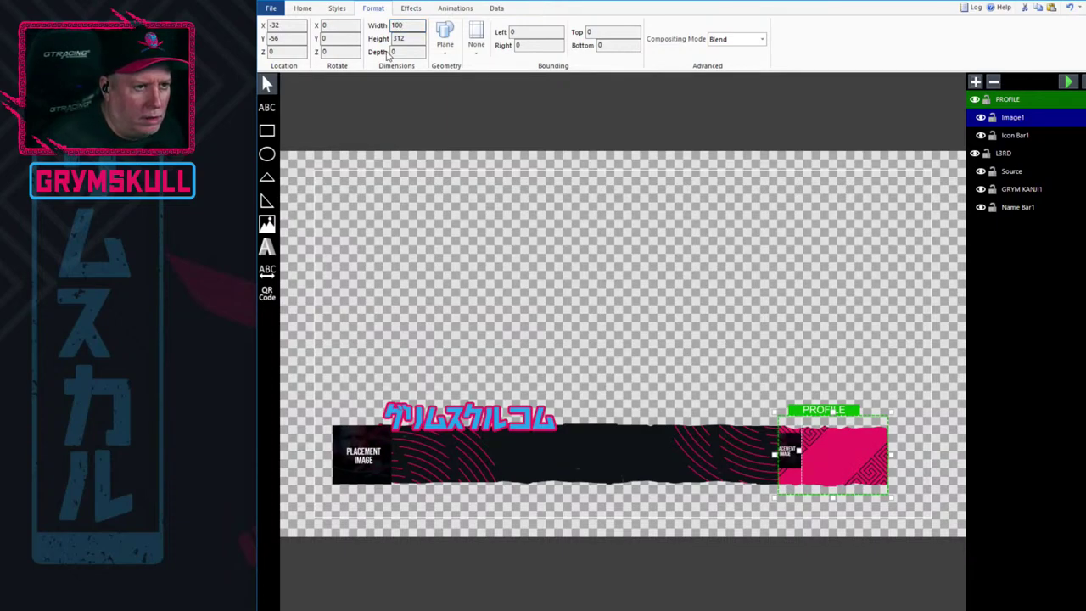
{"action": "left_click", "coordinate": [410, 39]}
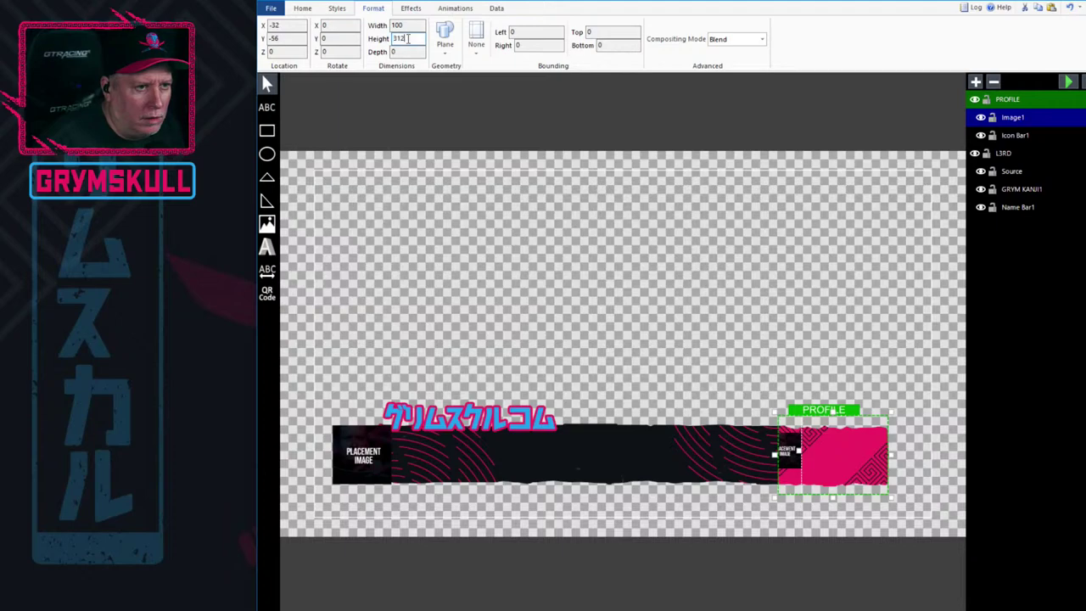
{"action": "left_click_drag", "start_coordinate": [410, 38], "coordinate": [393, 39]}
{"action": "type", "text": "312"}
{"action": "left_click", "coordinate": [793, 467]}
{"action": "left_click_drag", "start_coordinate": [793, 467], "coordinate": [836, 490]}
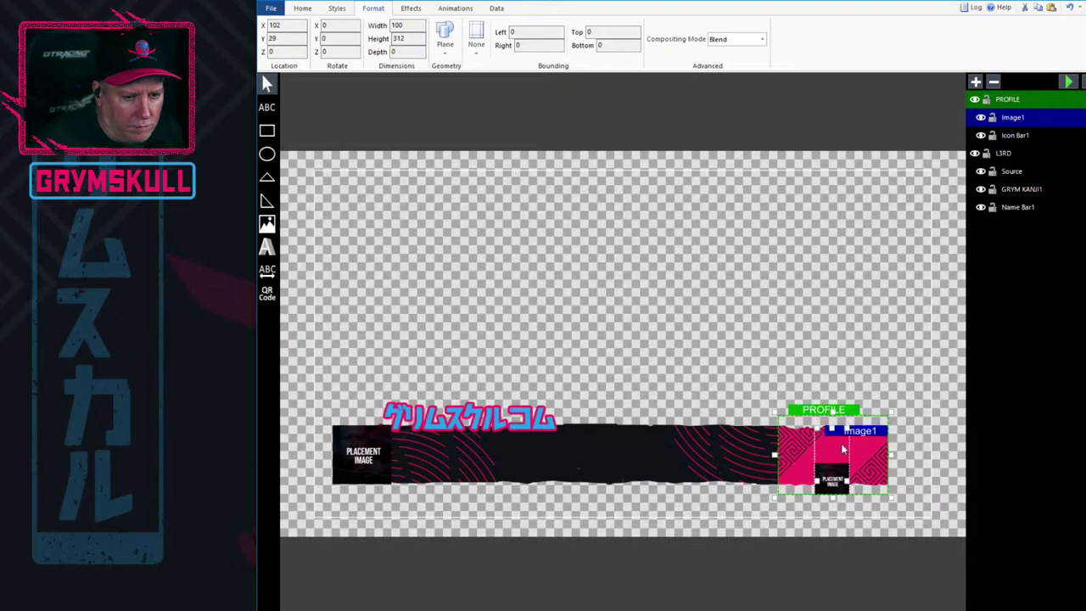
{"action": "double_click", "coordinate": [414, 38]}
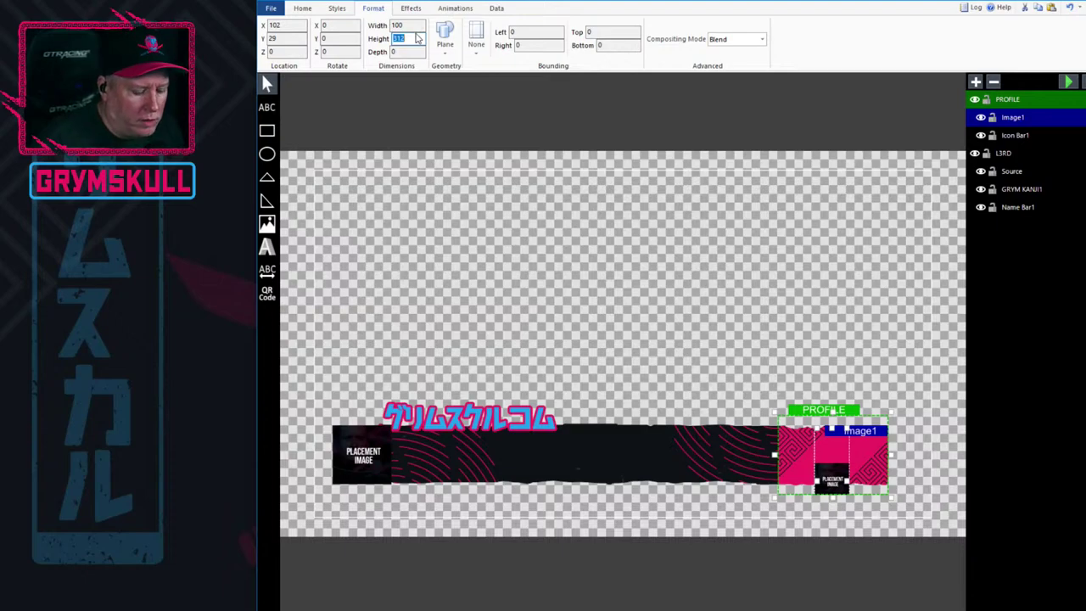
{"action": "type", "text": "100"}
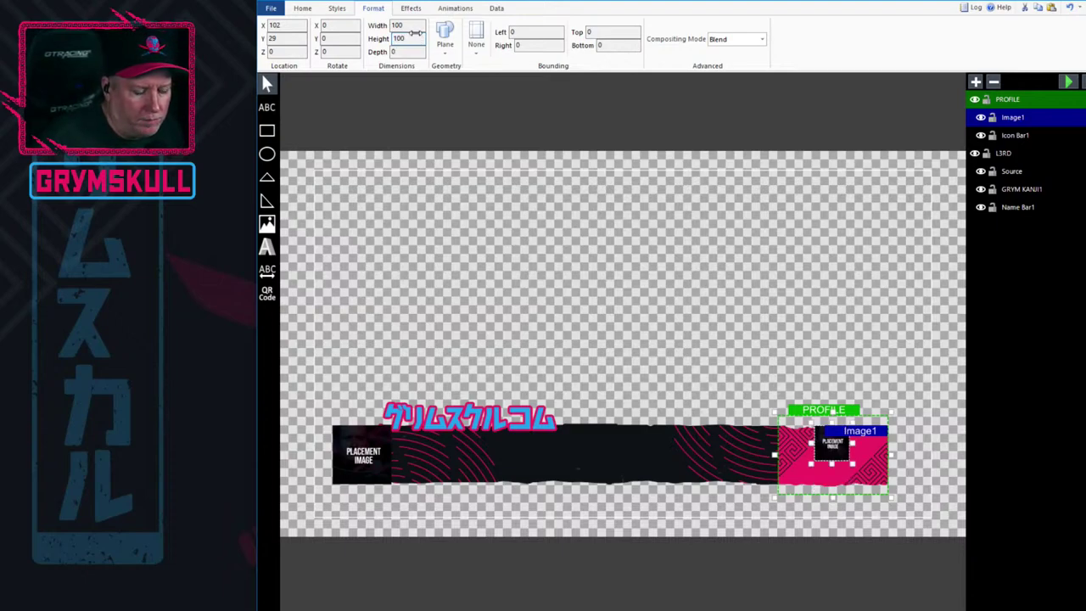
Enlarge Image1 to about 167 by 175 and position it on the pink bar at about X 76, Y 26.
{"action": "mouse_move", "coordinate": [839, 454]}
{"action": "left_mouse_down"}
{"action": "mouse_move", "coordinate": [840, 472]}
{"action": "mouse_move", "coordinate": [885, 509]}
{"action": "mouse_move", "coordinate": [847, 456]}
{"action": "left_mouse_up"}
{"action": "left_click", "coordinate": [847, 455]}
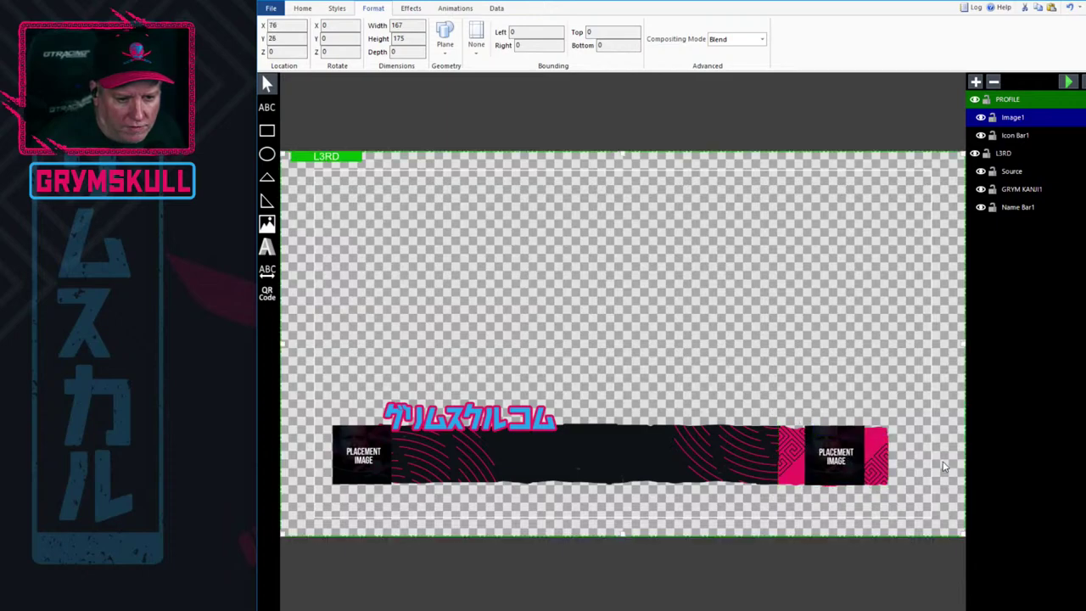
{"action": "left_click", "coordinate": [832, 464]}
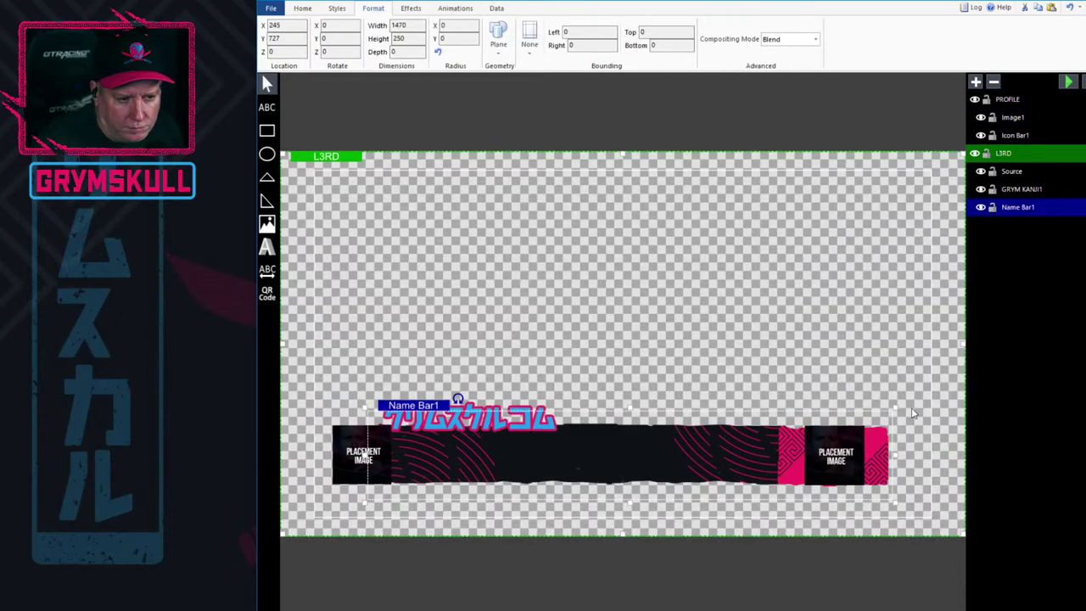
{"action": "left_click", "coordinate": [806, 320]}
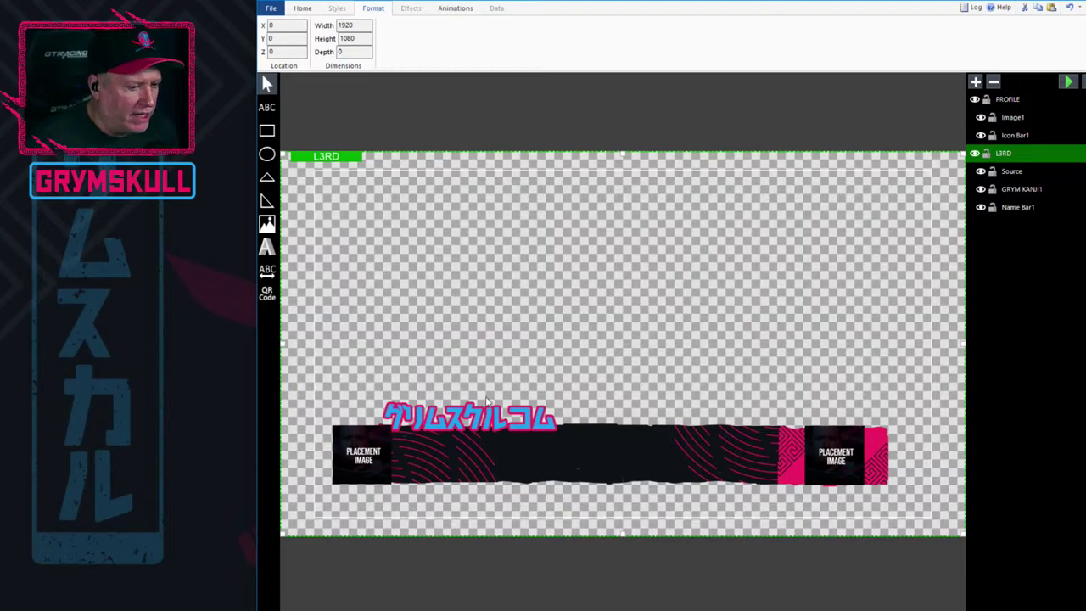
Open the recent title grym_comments_fullscreen.gtzip, leaving the untitled callout title unsaved.
{"action": "left_click", "coordinate": [358, 459]}
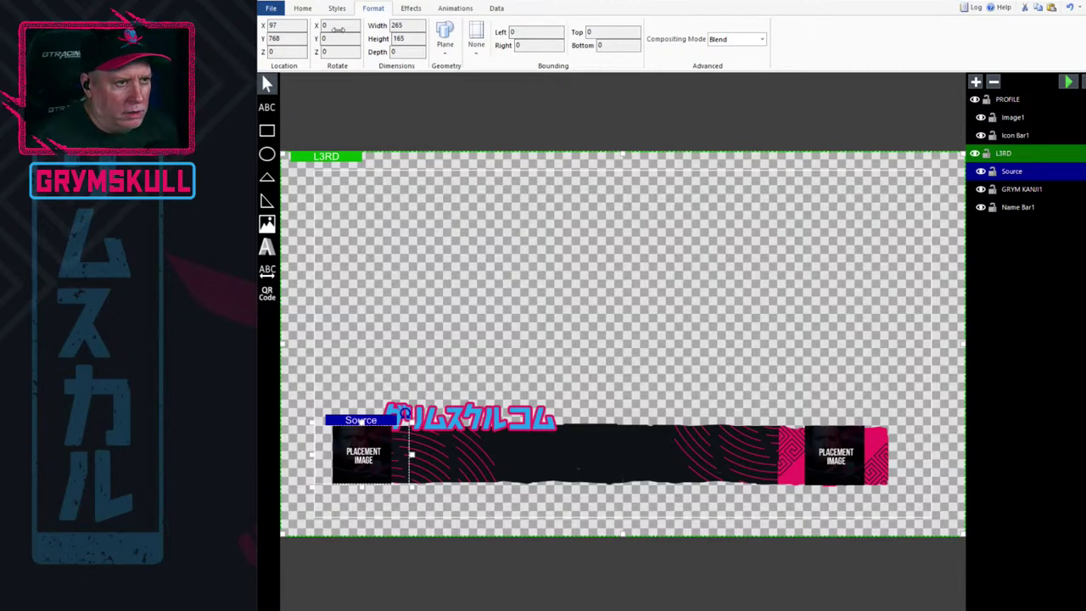
{"action": "left_click", "coordinate": [270, 8]}
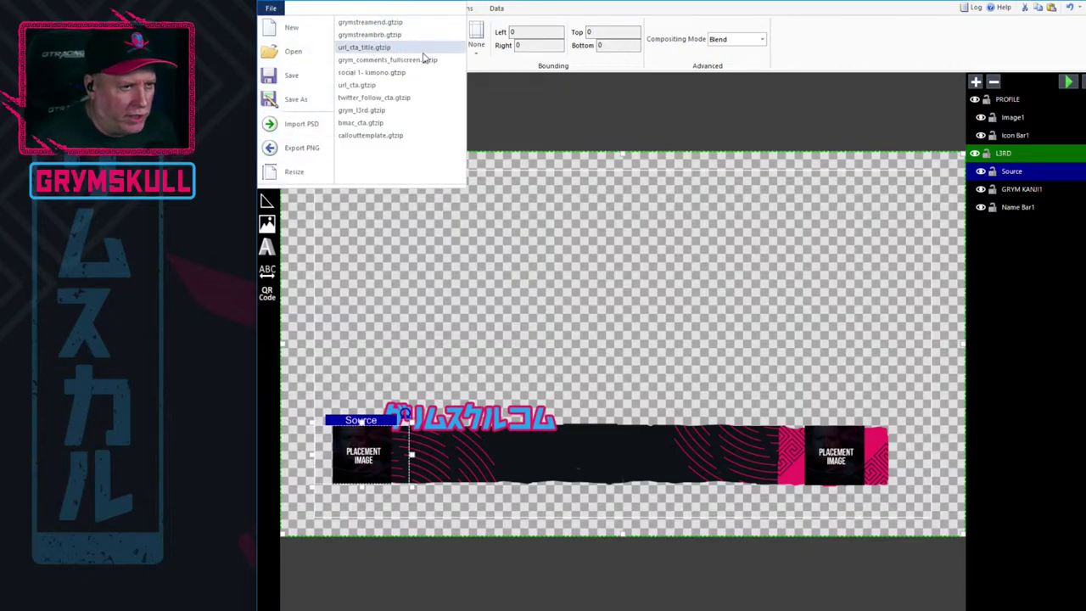
{"action": "left_click", "coordinate": [372, 61]}
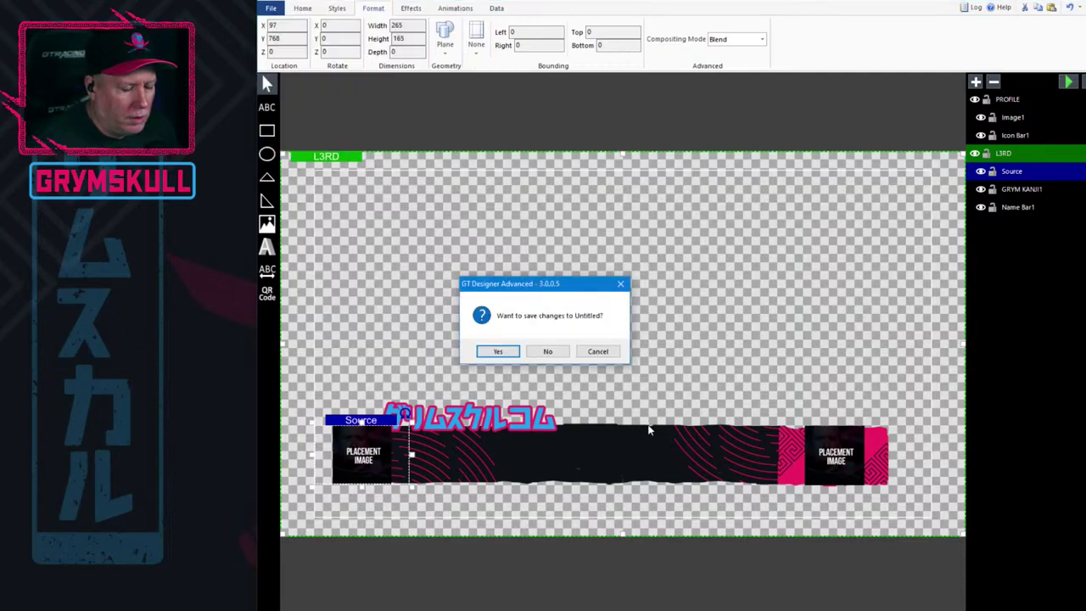
{"action": "left_click", "coordinate": [498, 351]}
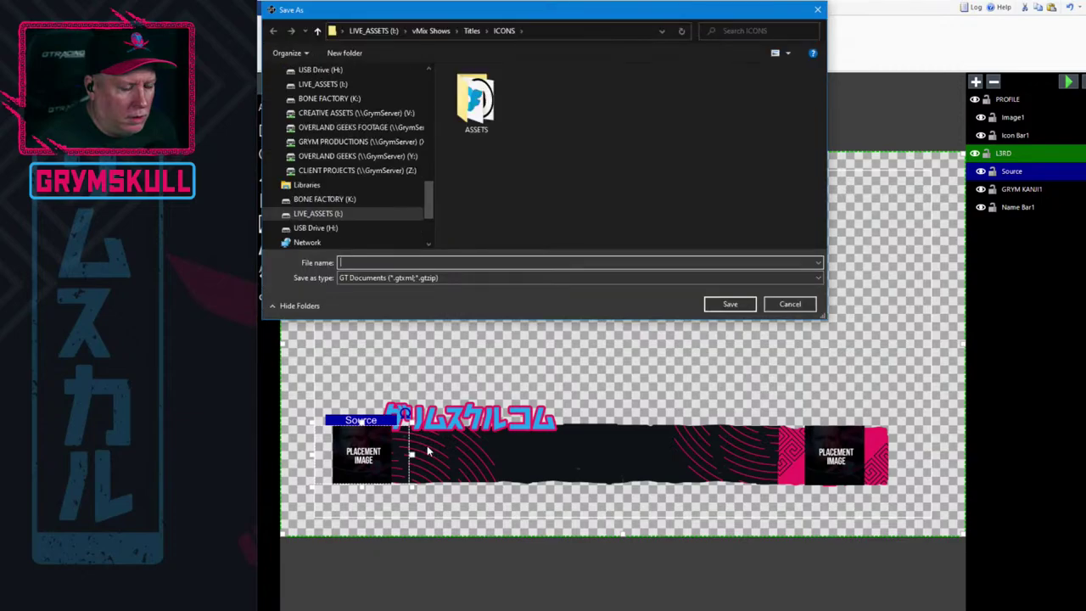
{"action": "left_click", "coordinate": [813, 307]}
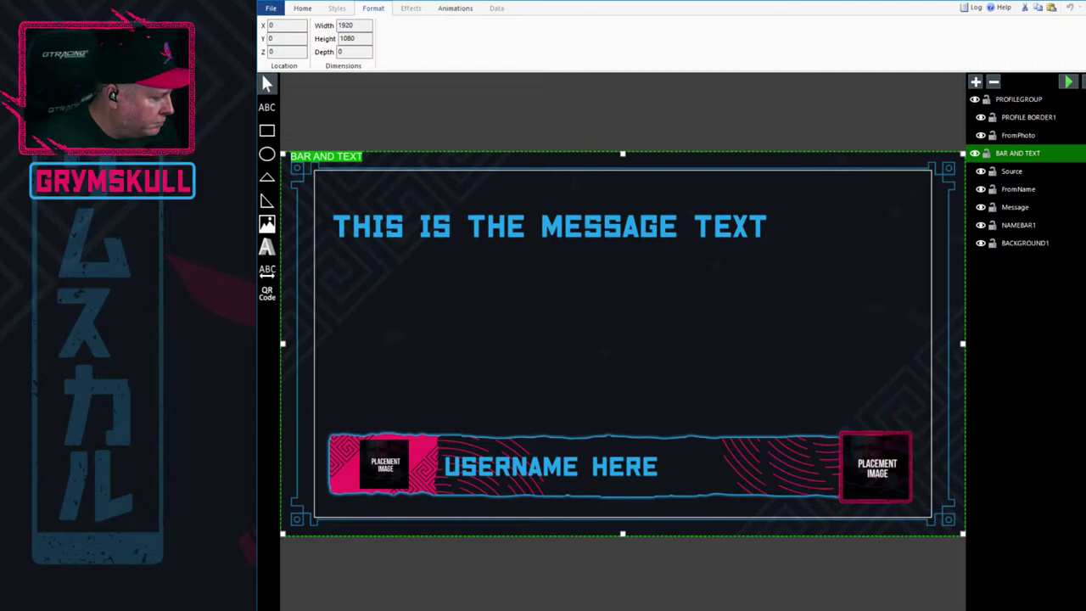
Switch to Photoshop, open FULLSCREENCOMMENTS_FLAT.psd and select the ICON layer.
{"action": "key", "text": "alt+Tab"}
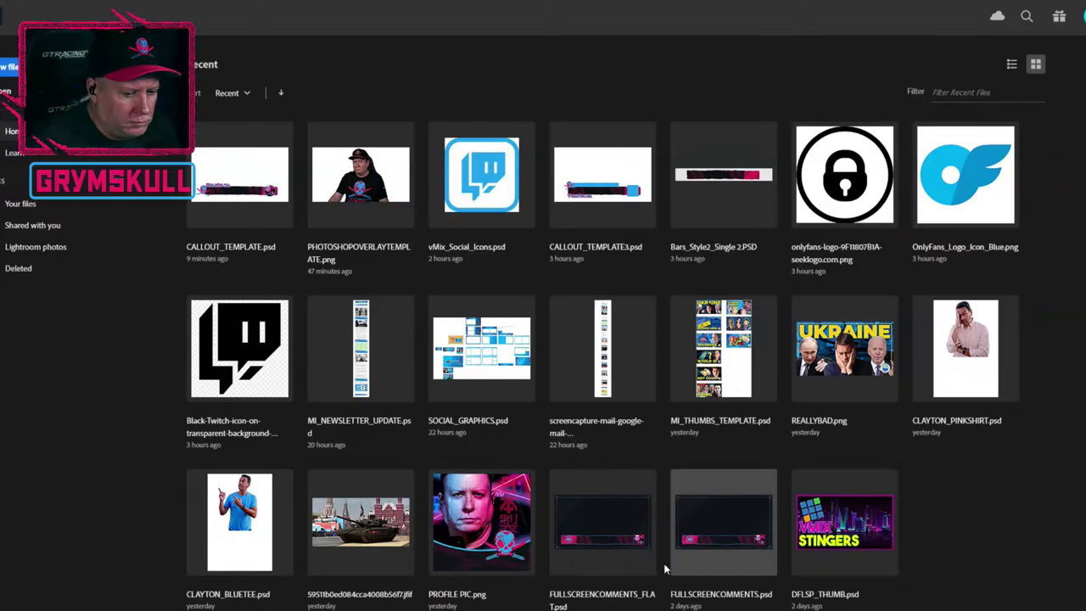
{"action": "left_click", "coordinate": [603, 522]}
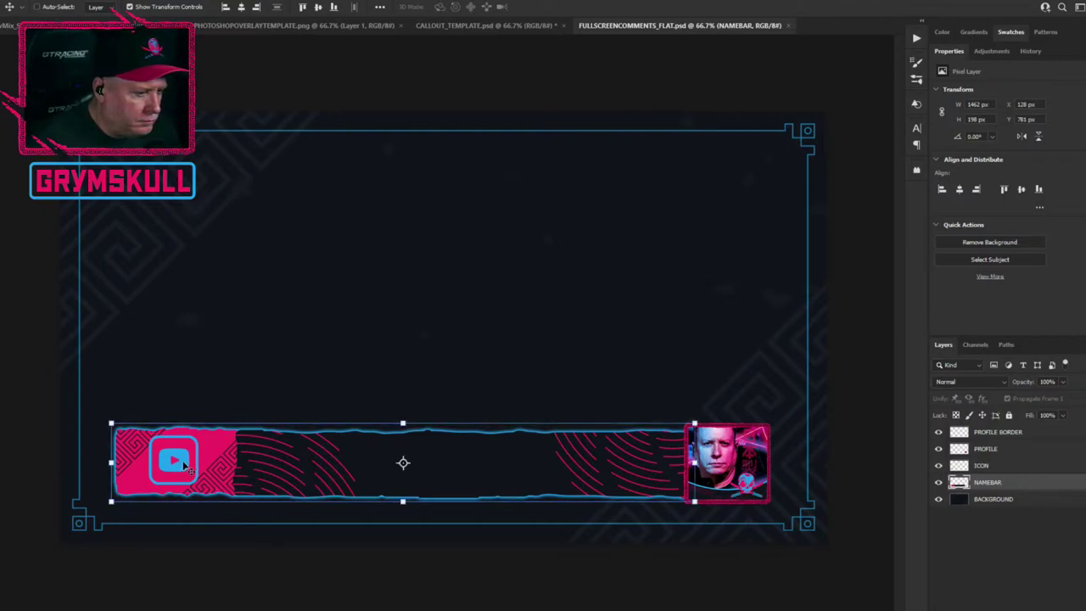
{"action": "left_click", "coordinate": [993, 467]}
Hide and show the ICON and PROFILE layers in turn to examine which artwork each one holds.
{"action": "left_click", "coordinate": [939, 465]}
{"action": "left_click", "coordinate": [939, 466]}
{"action": "left_click", "coordinate": [938, 448]}
{"action": "left_click", "coordinate": [938, 449]}
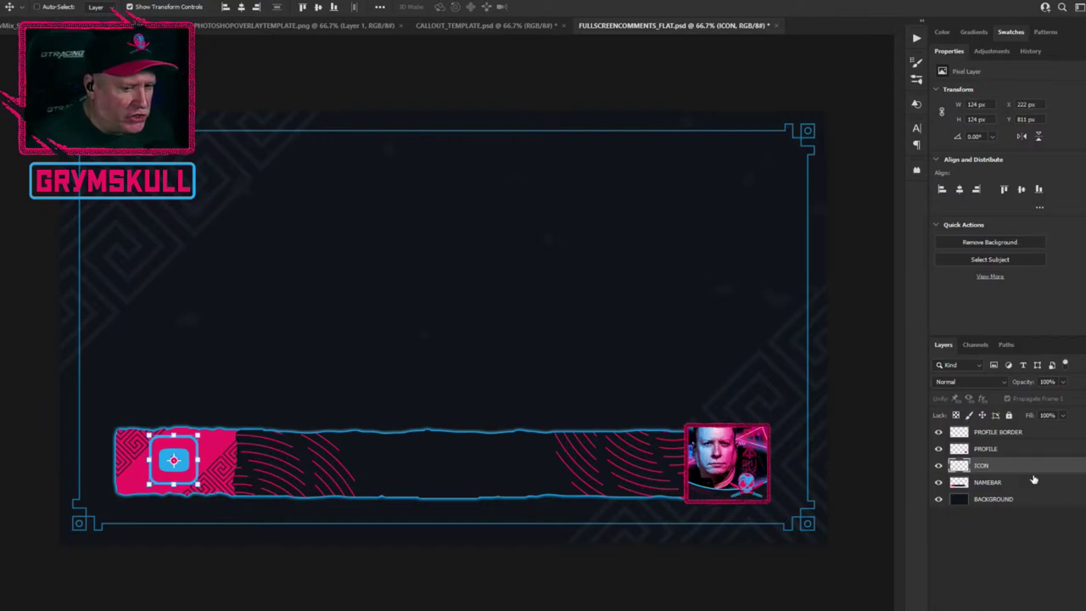
{"action": "left_click", "coordinate": [938, 466]}
{"action": "left_click", "coordinate": [939, 466]}
{"action": "left_click", "coordinate": [939, 466]}
{"action": "left_click", "coordinate": [938, 466]}
{"action": "left_click", "coordinate": [939, 449]}
{"action": "left_click", "coordinate": [938, 449]}
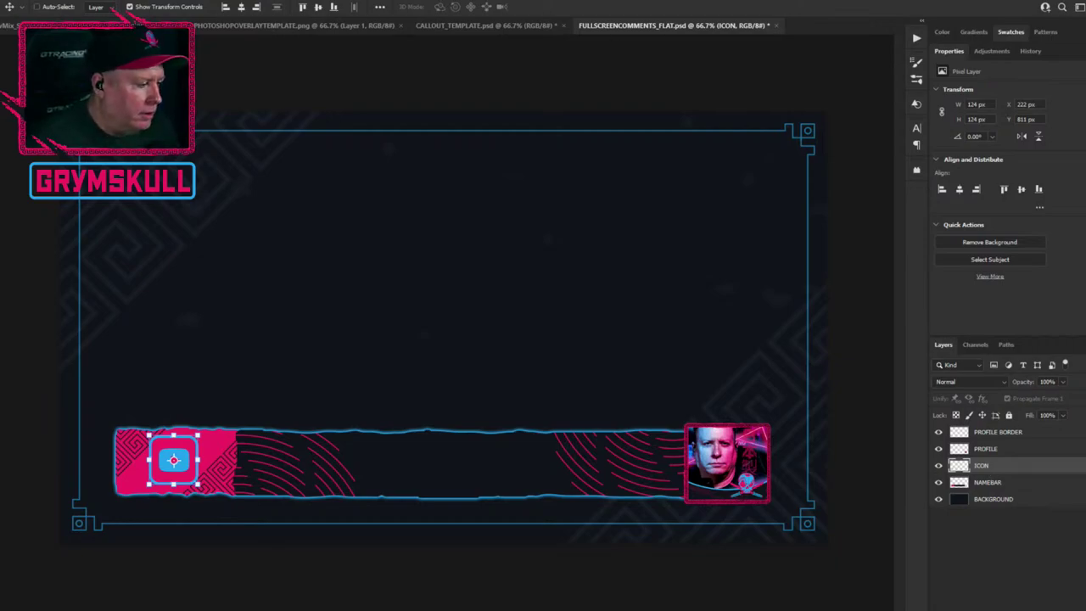
Switch back to GT Designer and inspect the Source and profile placement images on the name bar.
{"action": "key", "text": "alt+Tab"}
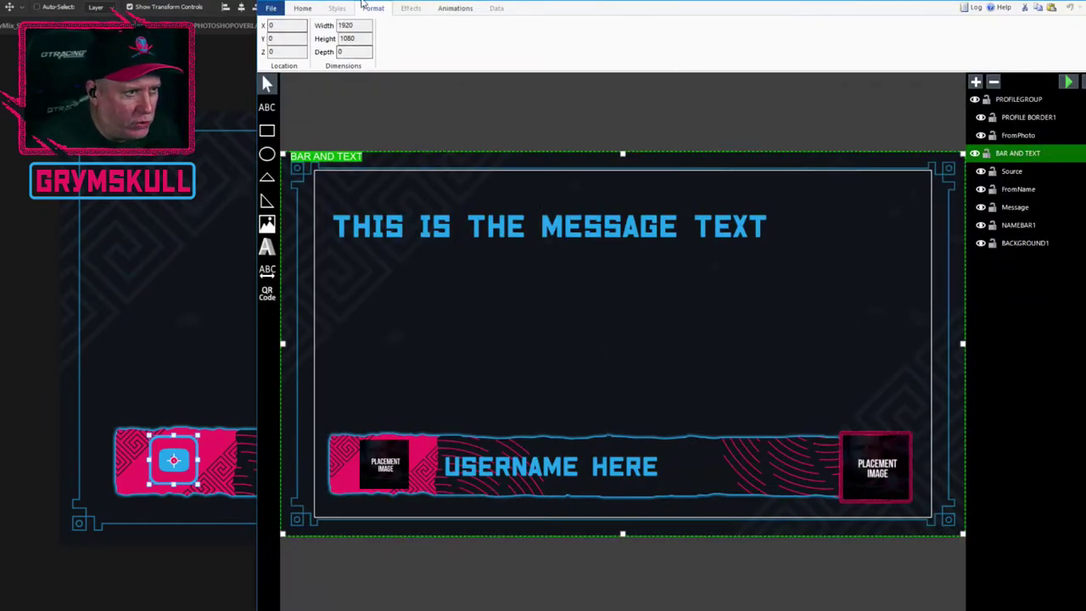
{"action": "left_click", "coordinate": [389, 477]}
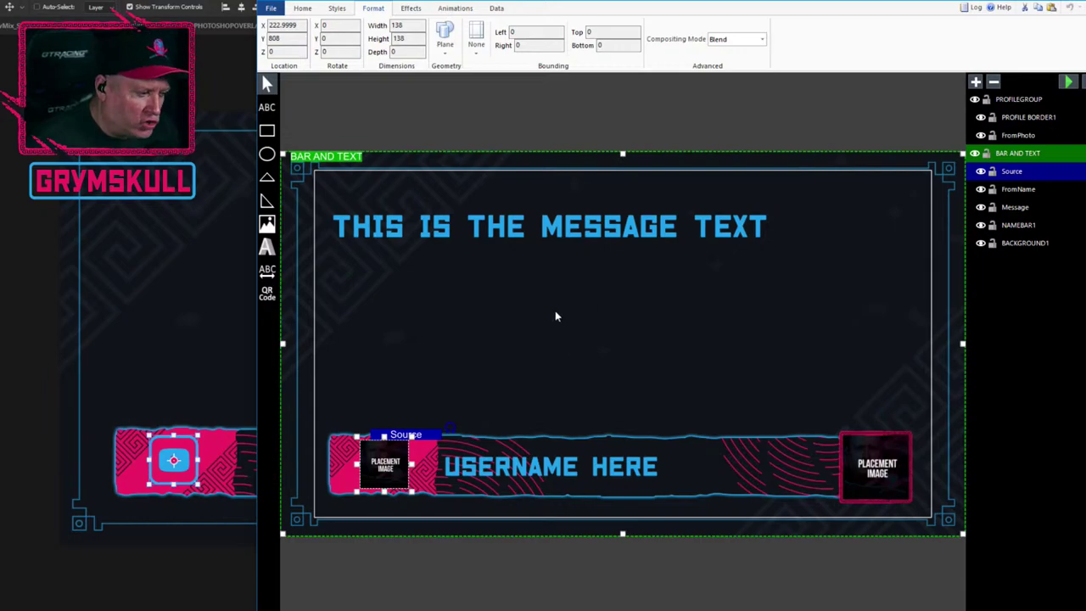
{"action": "left_click", "coordinate": [882, 489]}
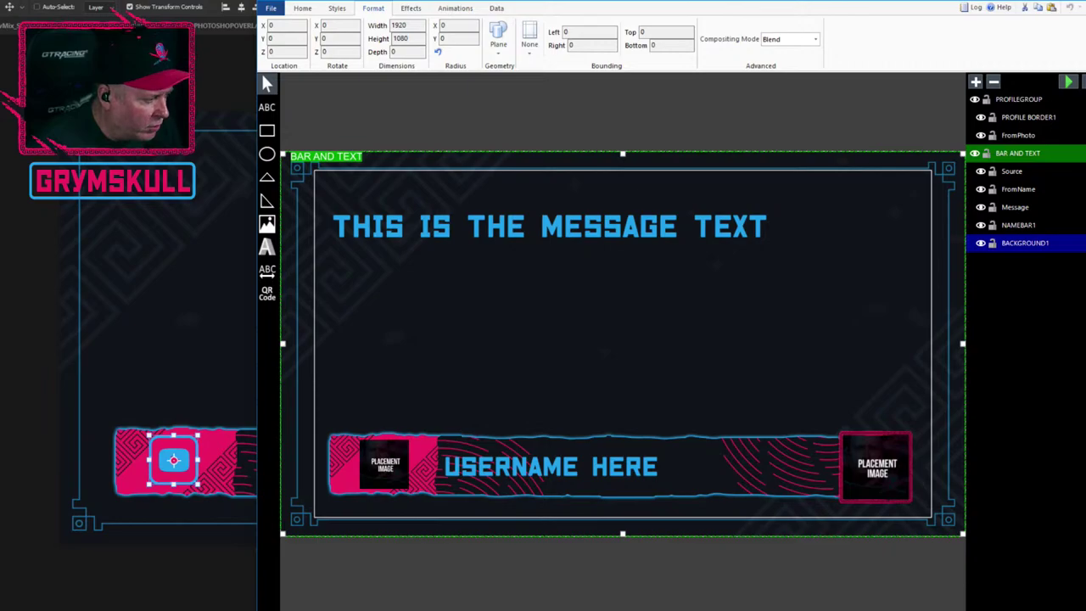
Switch to the browser and bring up the vMix Social help page on Title Mappings.
{"action": "key", "text": "alt+Tab"}
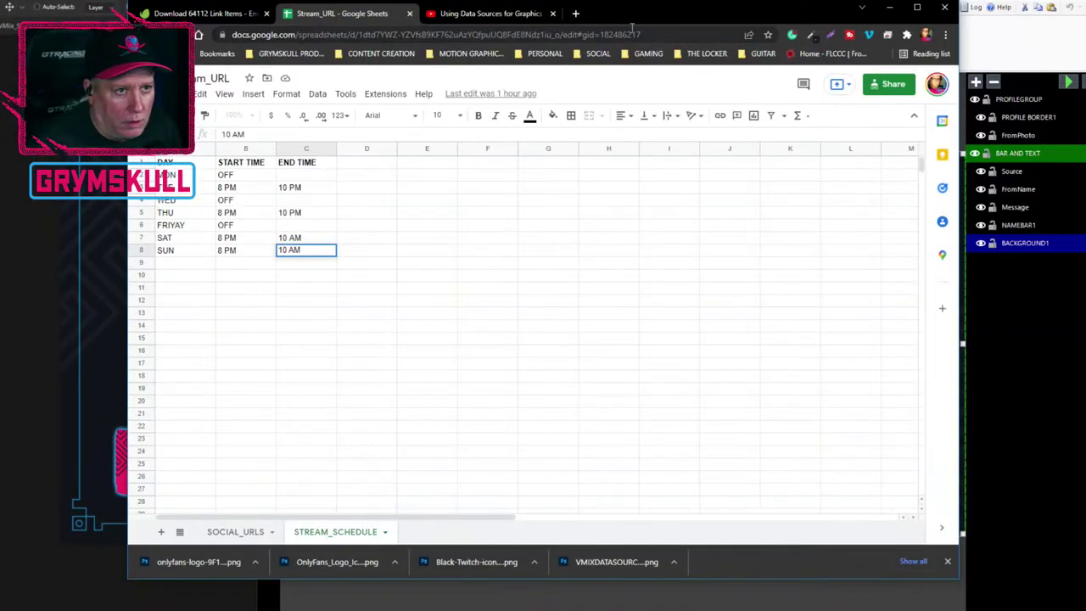
{"action": "key", "text": "alt+Tab"}
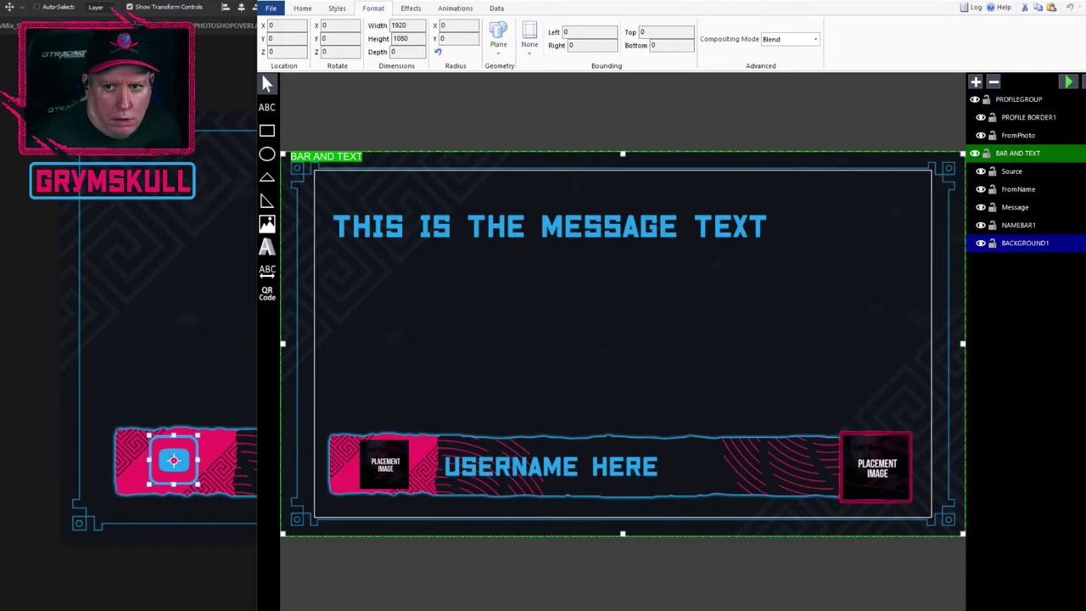
{"action": "key", "text": "alt+Tab"}
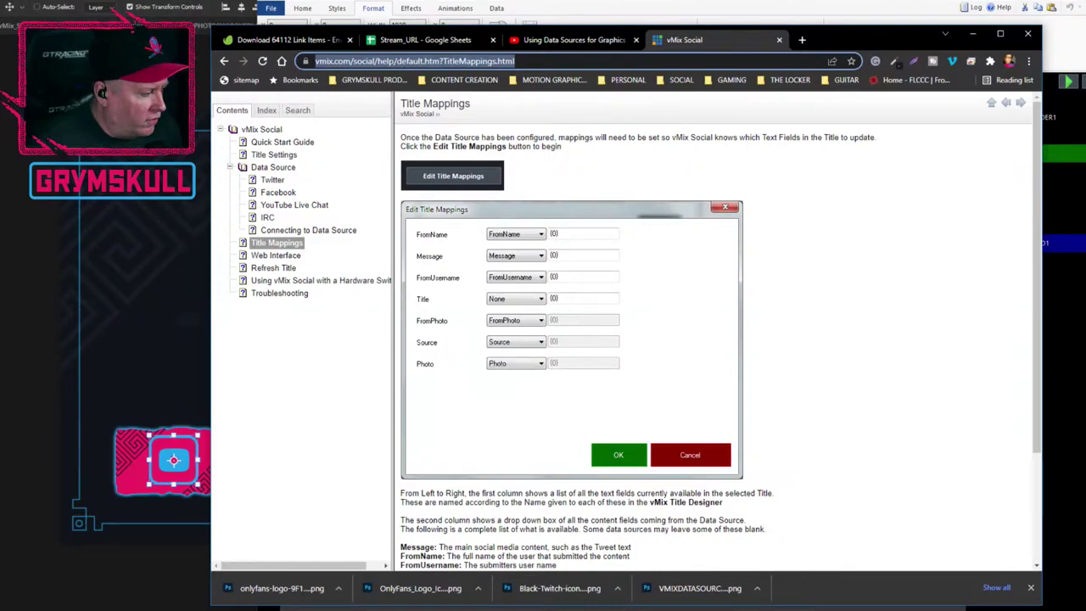
Switch to vMix Social and open its title mappings editor, placing it beside the main vMix Social window.
{"action": "key", "text": "alt+Tab"}
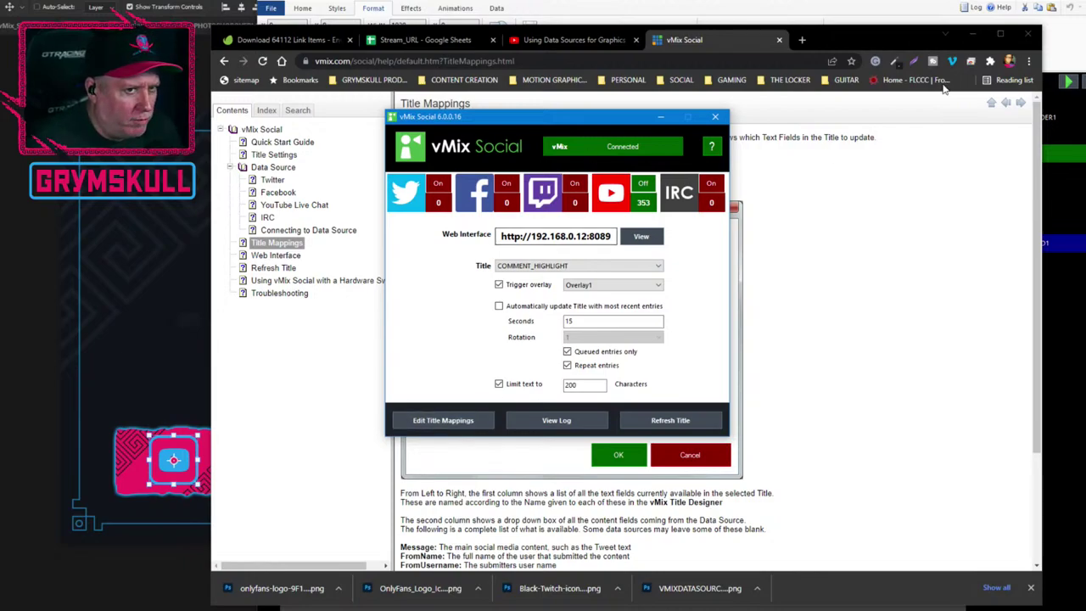
{"action": "left_click", "coordinate": [973, 37]}
{"action": "left_click", "coordinate": [974, 37]}
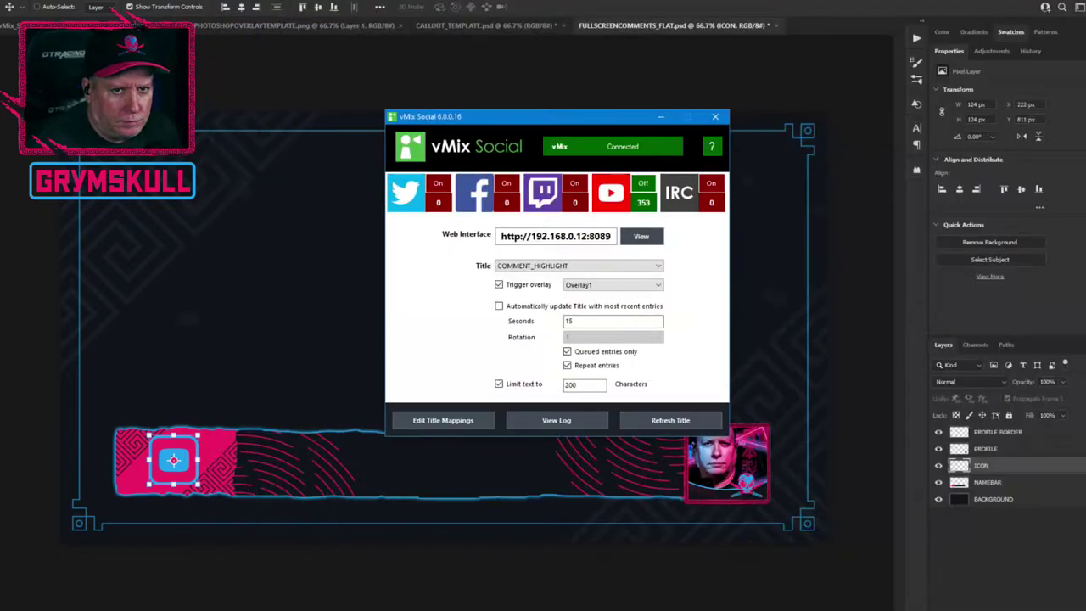
{"action": "key", "text": "alt+Tab"}
{"action": "key", "text": "alt+Tab"}
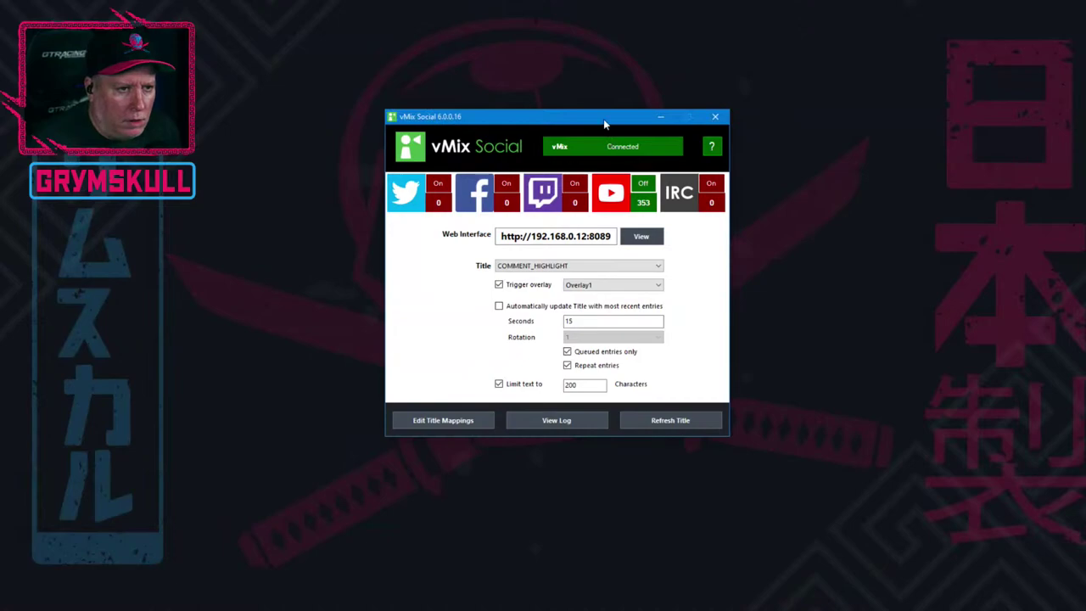
{"action": "left_click_drag", "start_coordinate": [607, 124], "coordinate": [620, 143]}
{"action": "left_click", "coordinate": [440, 435]}
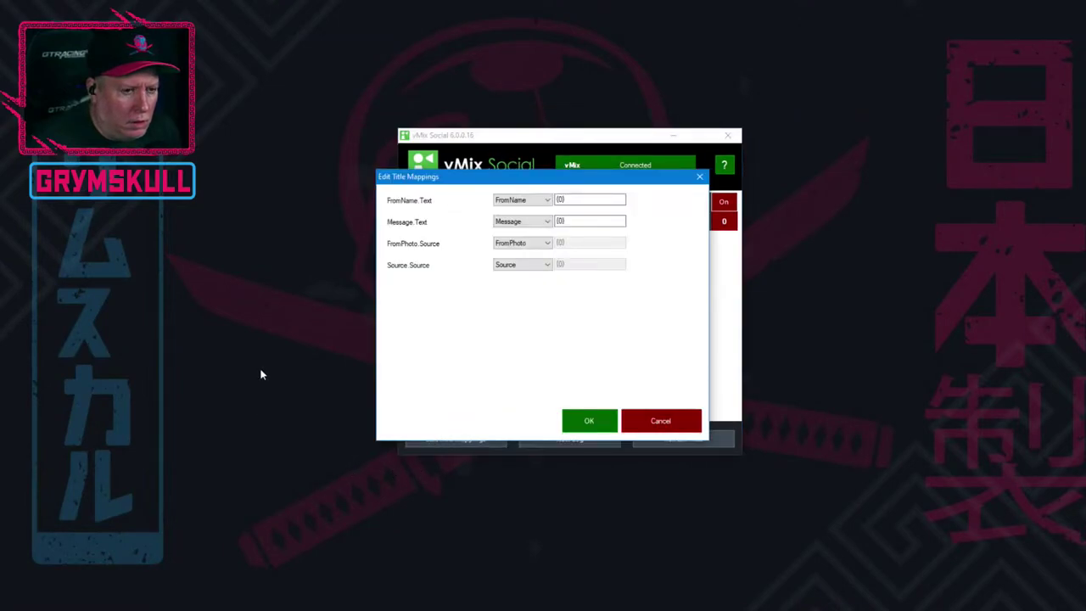
{"action": "left_click_drag", "start_coordinate": [582, 183], "coordinate": [264, 161]}
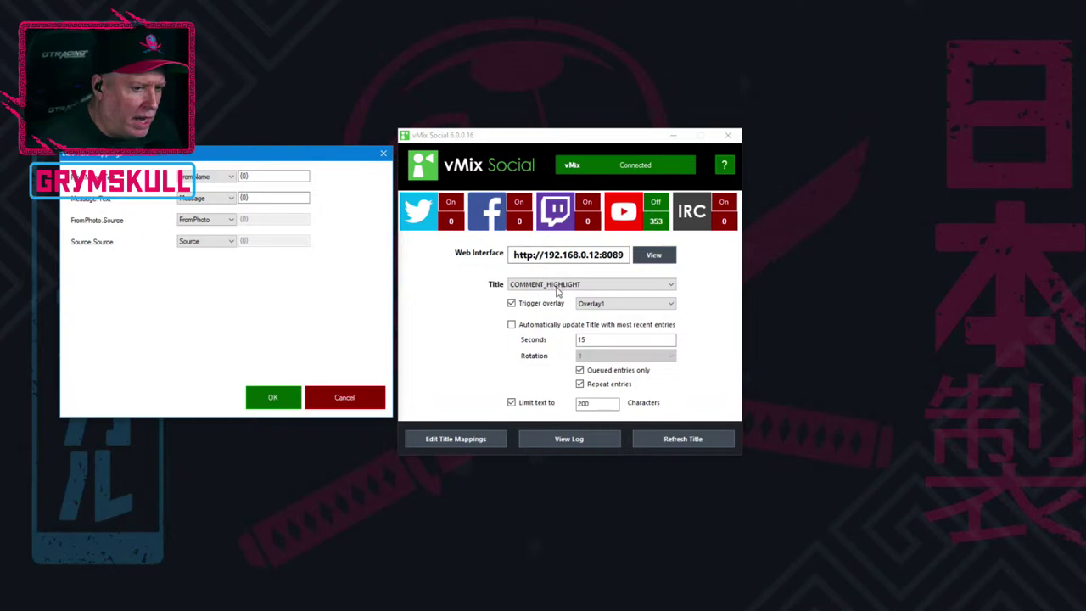
{"action": "left_click_drag", "start_coordinate": [229, 165], "coordinate": [224, 170]}
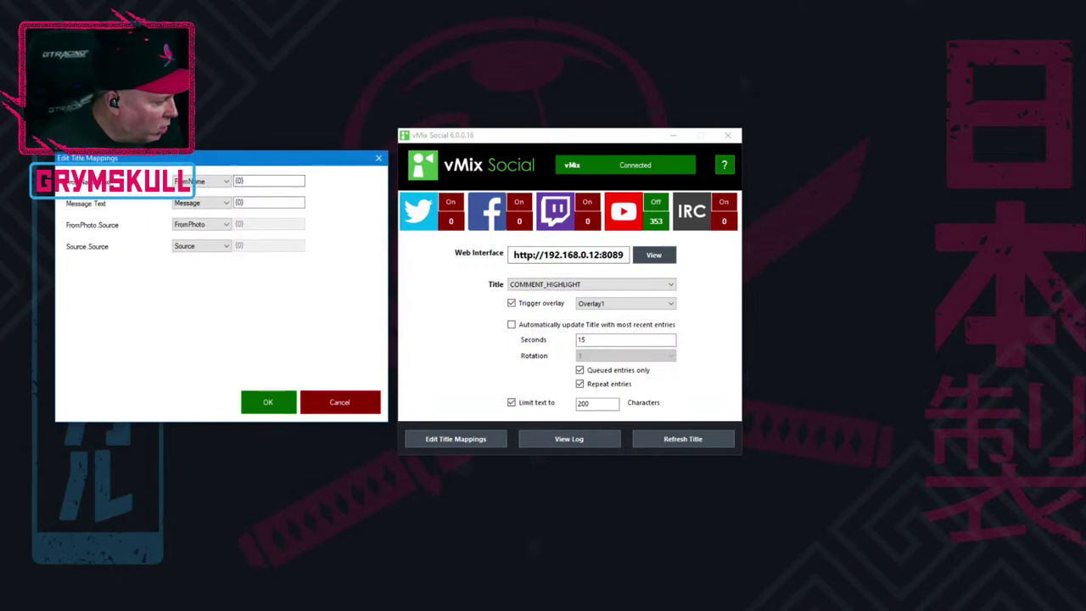
Compare the FromPhoto and Message layers in GT Designer with the field descriptions on the Title Mappings help page.
{"action": "key", "text": "alt+Tab"}
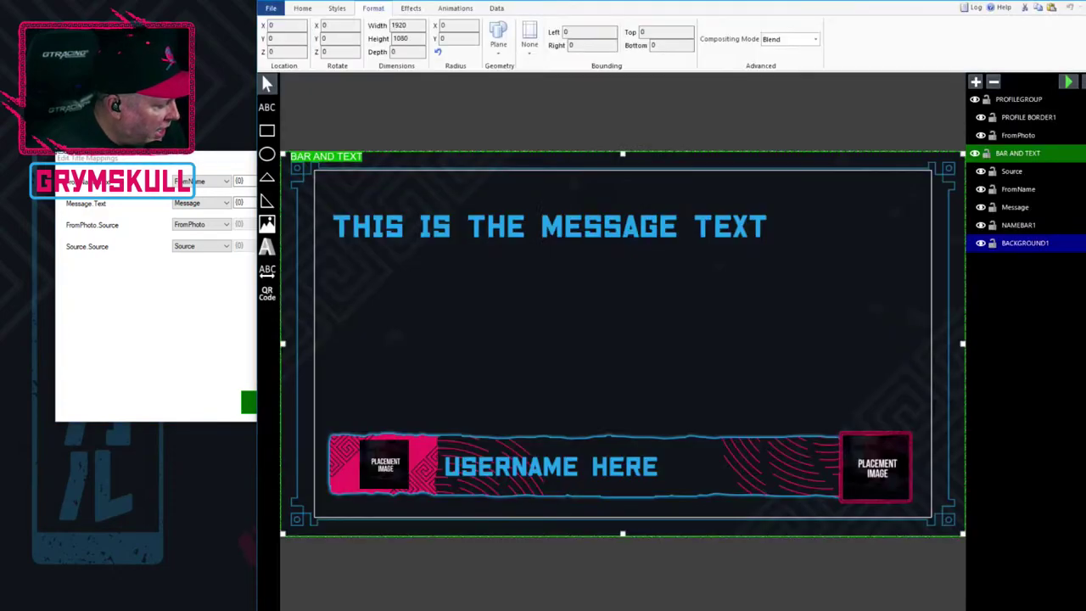
{"action": "left_click", "coordinate": [1030, 139]}
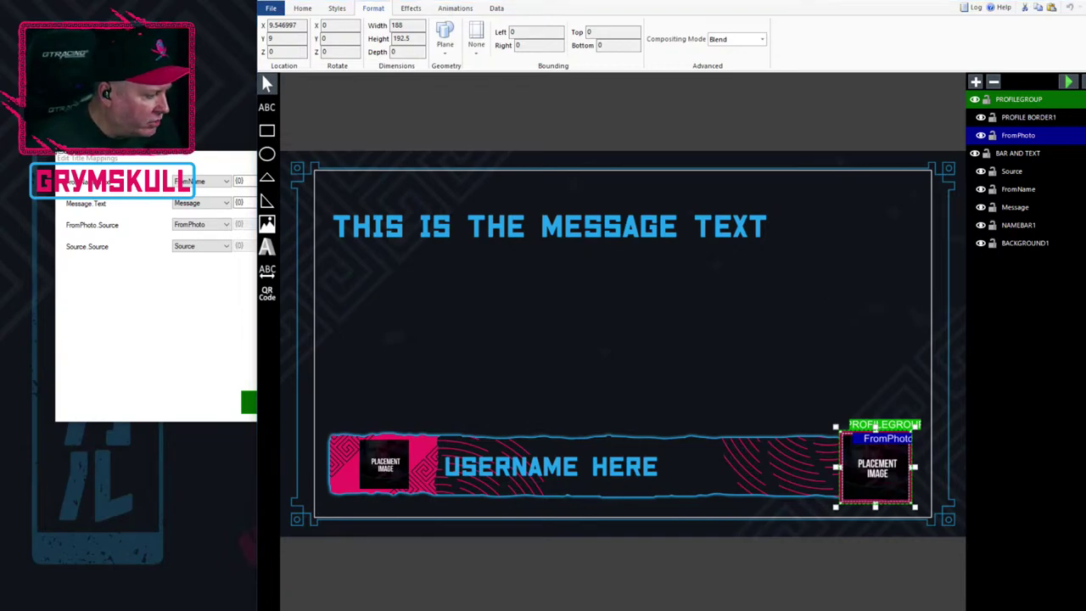
{"action": "key", "text": "alt+Tab"}
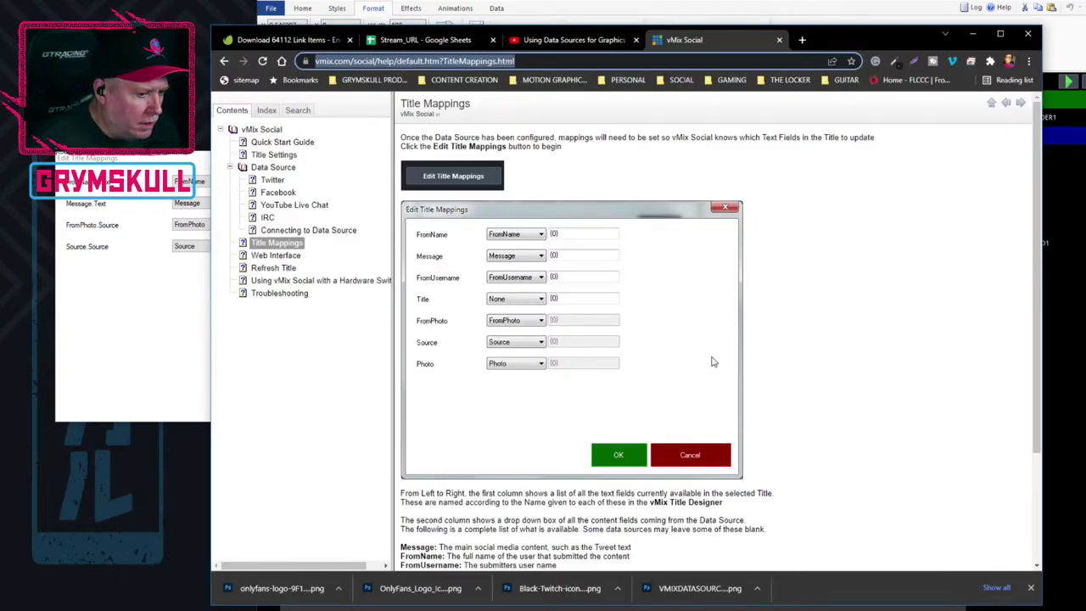
{"action": "scroll", "coordinate": [902, 406], "scroll_direction": "down", "scroll_amount": 1}
{"action": "scroll", "coordinate": [902, 407], "scroll_direction": "down", "scroll_amount": 2}
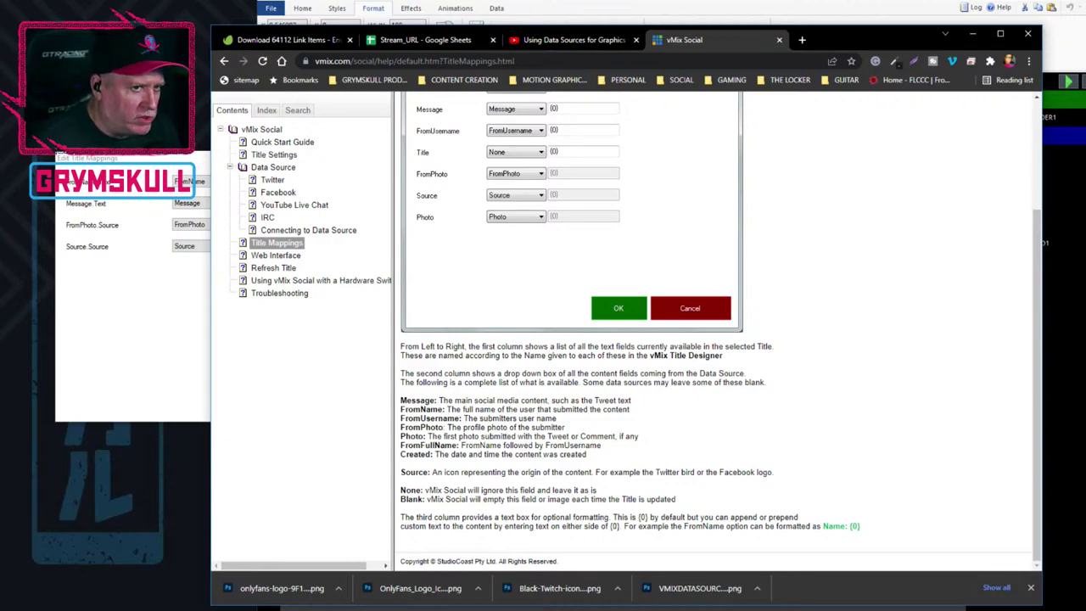
{"action": "key", "text": "alt+Tab"}
{"action": "left_click", "coordinate": [347, 236]}
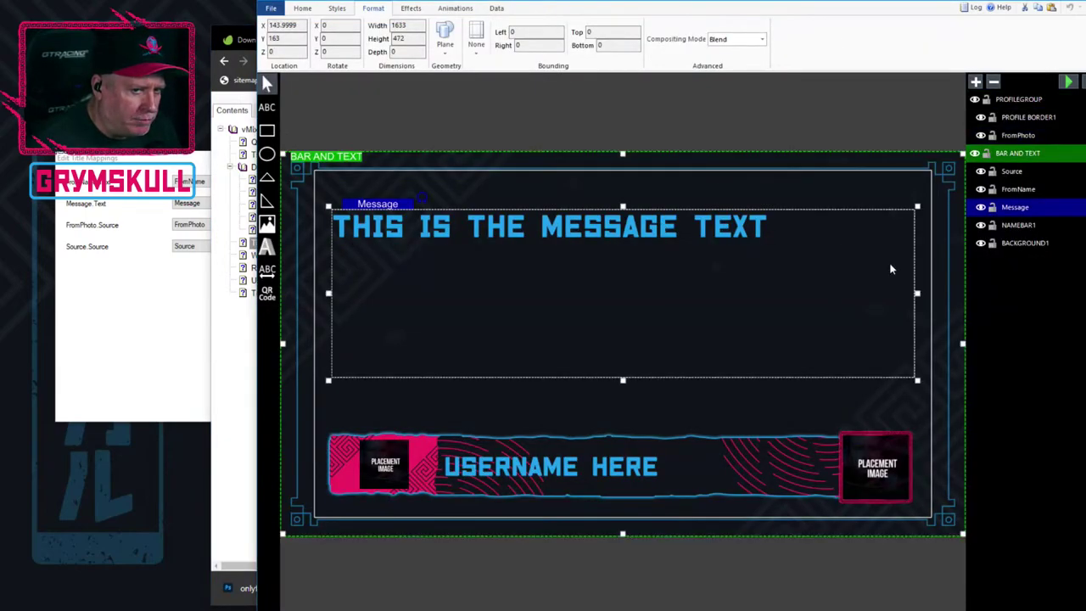
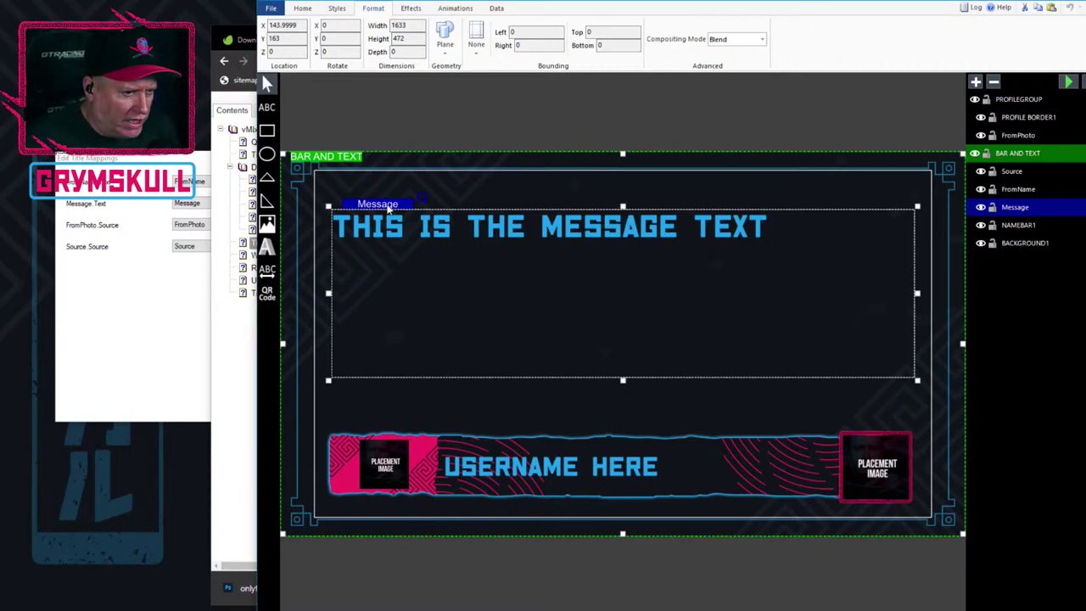
Narrow the Title Mappings help window and its contents pane so the field descriptions sit beside the GT Designer canvas.
{"action": "left_click", "coordinate": [216, 456]}
{"action": "left_click_drag", "start_coordinate": [611, 17], "coordinate": [619, 47]}
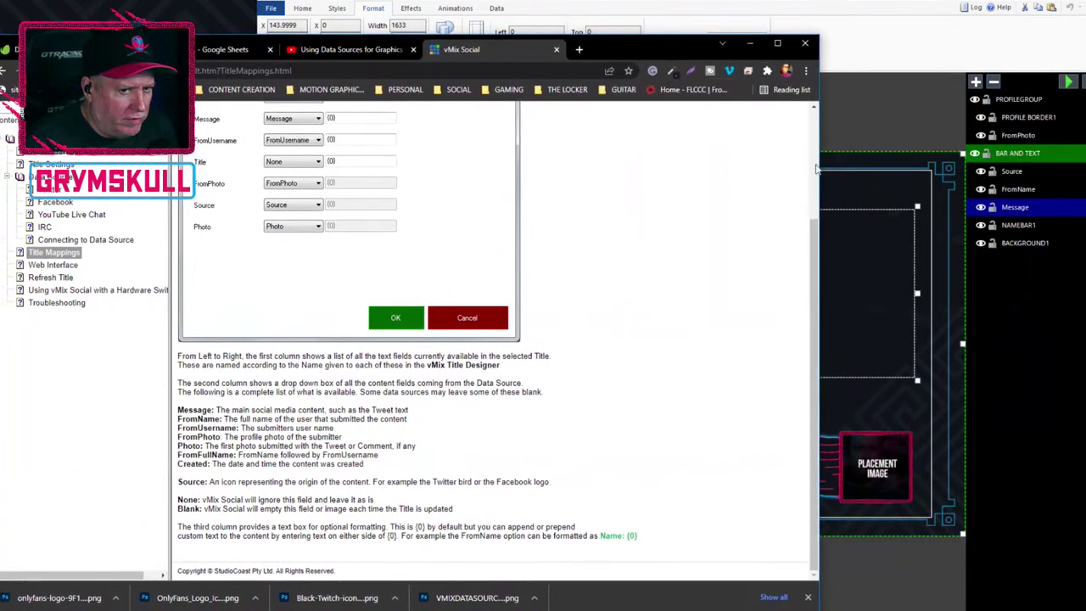
{"action": "left_click_drag", "start_coordinate": [821, 164], "coordinate": [628, 184]}
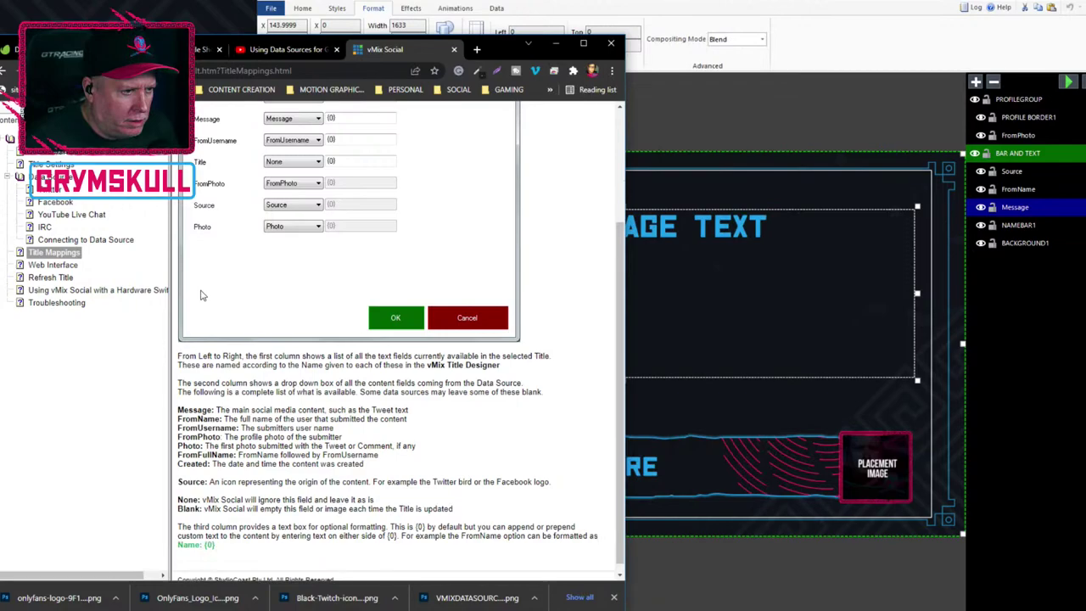
{"action": "left_click_drag", "start_coordinate": [158, 290], "coordinate": [49, 297]}
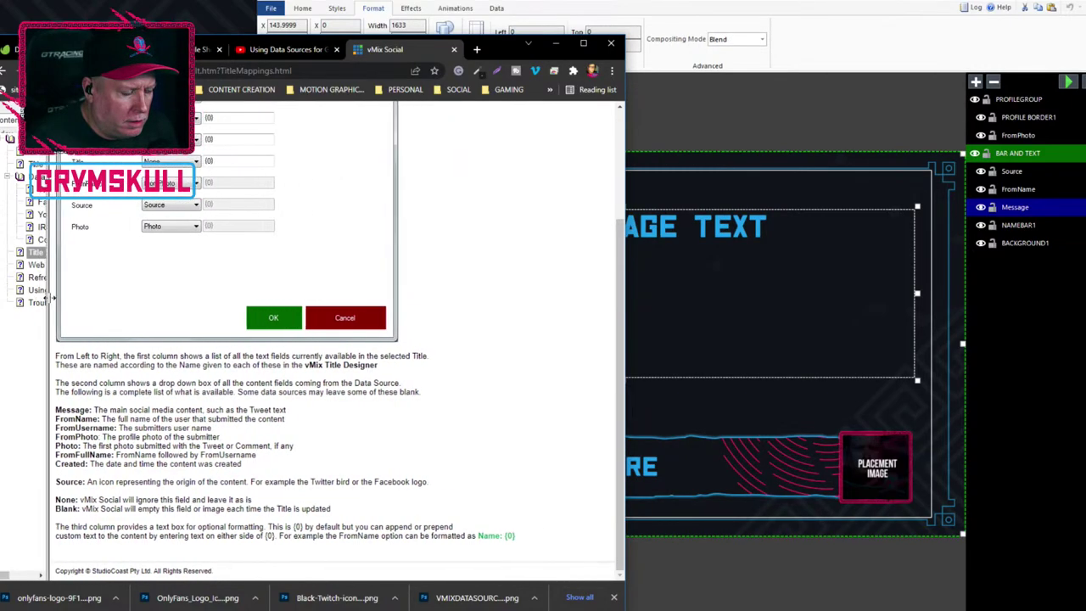
{"action": "left_click", "coordinate": [700, 120]}
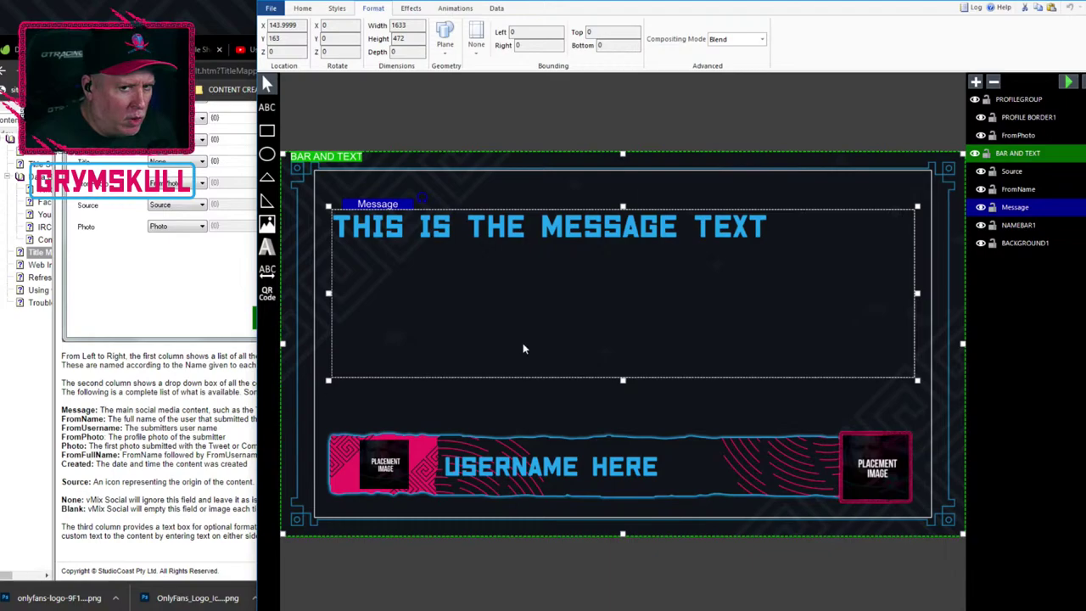
Inspect the Source and FromPhoto layers in turn and widen the GT Designer window.
{"action": "left_click", "coordinate": [1017, 172]}
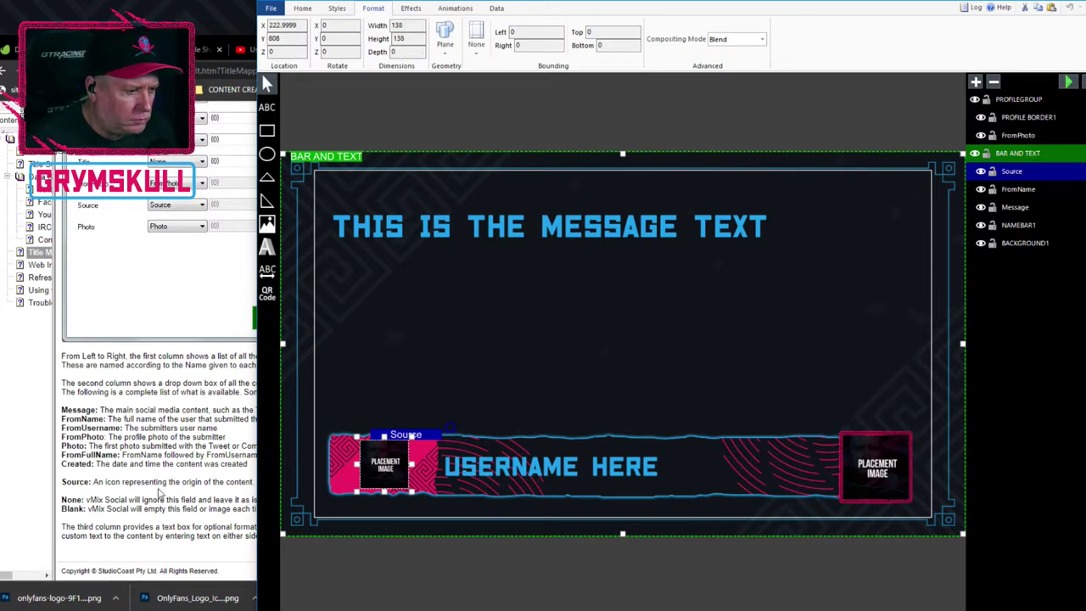
{"action": "left_click", "coordinate": [1024, 138]}
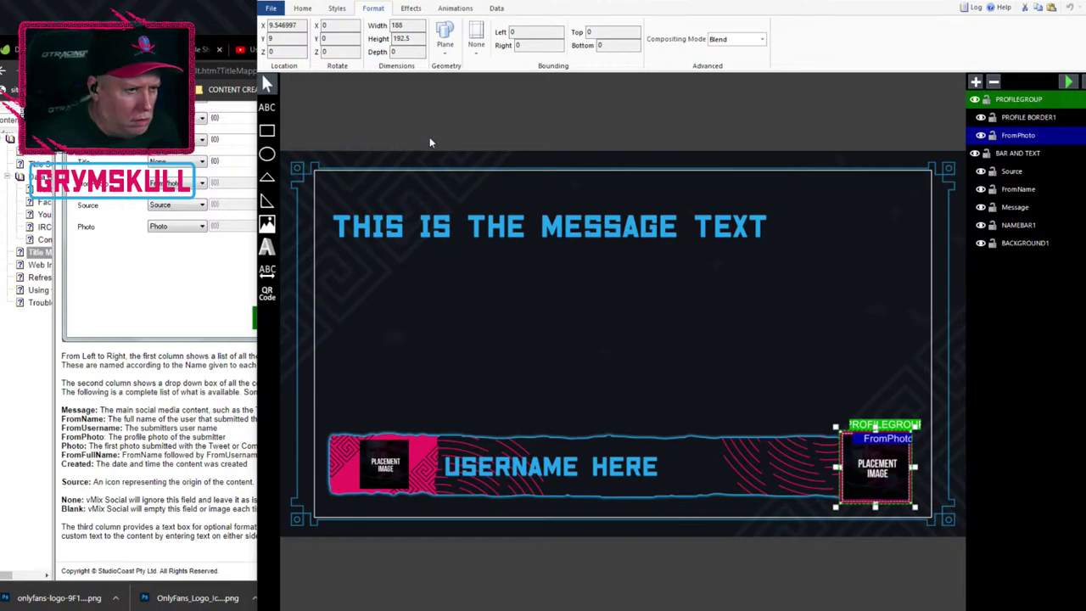
{"action": "left_click_drag", "start_coordinate": [258, 440], "coordinate": [214, 442]}
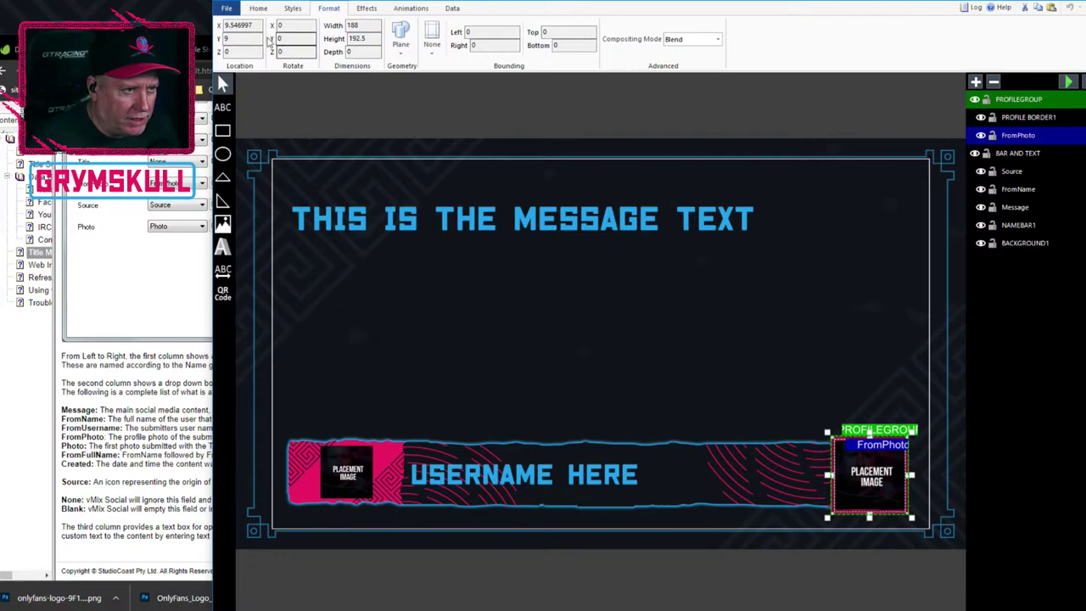
Open grymstreamend.gtzip in GT Designer and inspect the Monday to Friday time layers of the streaming schedule one by one.
{"action": "left_click", "coordinate": [227, 10]}
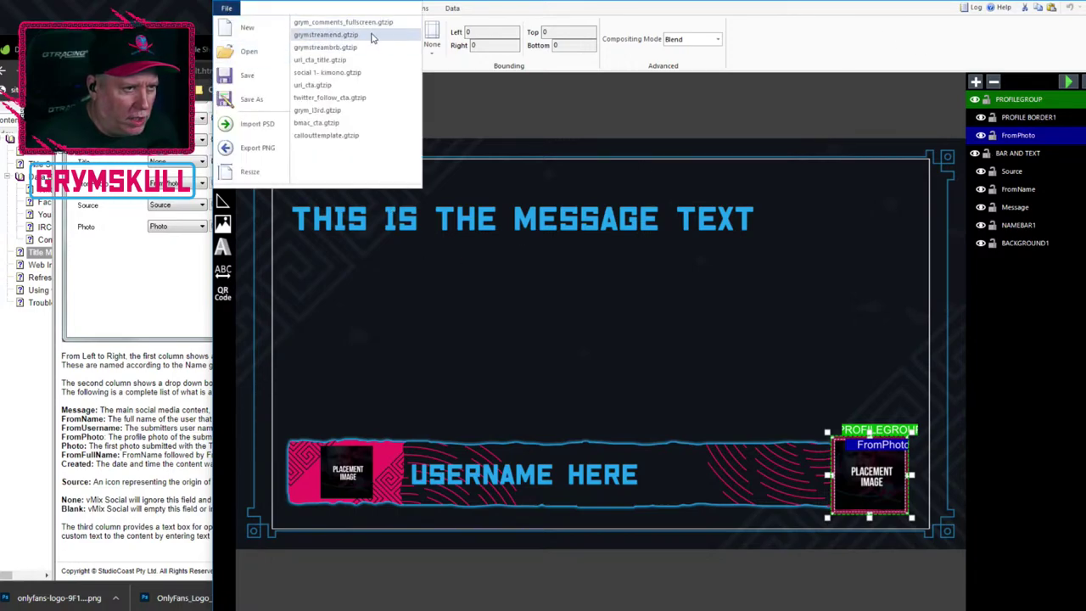
{"action": "key", "text": "Escape"}
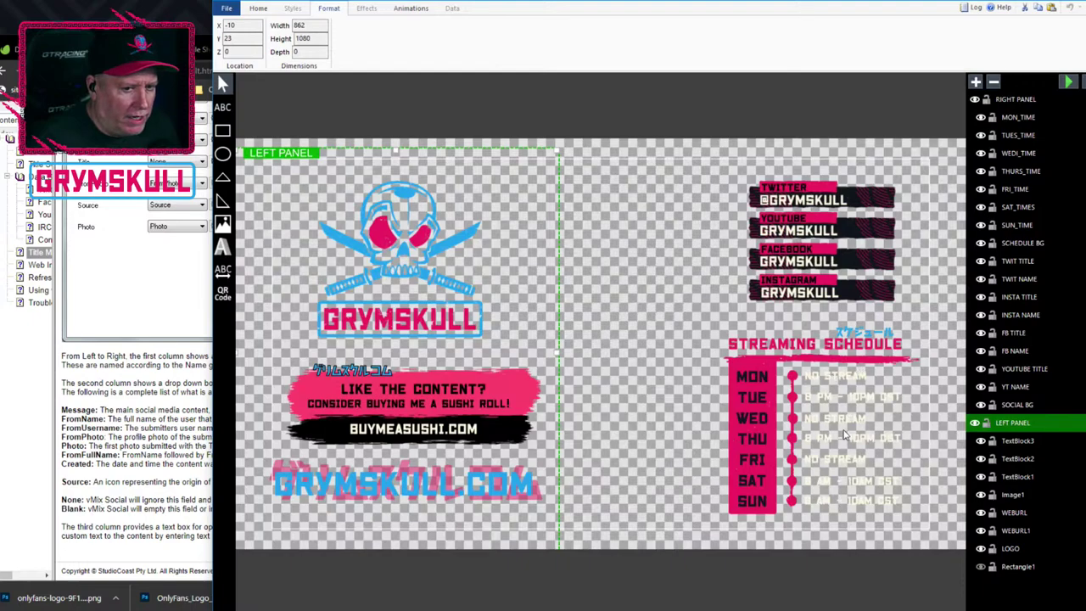
{"action": "left_click", "coordinate": [840, 380]}
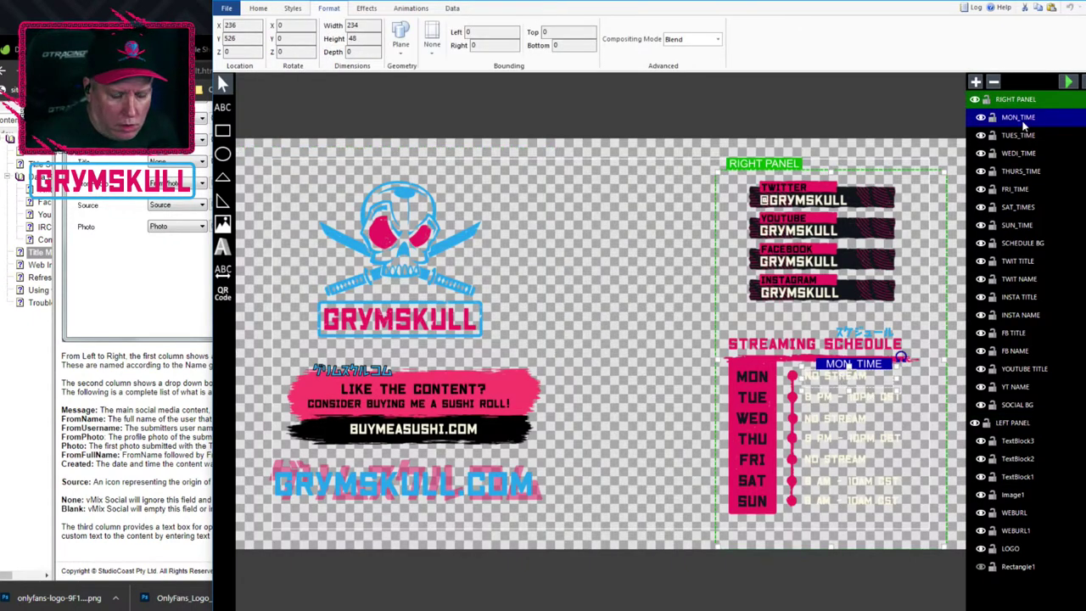
{"action": "left_click", "coordinate": [866, 393]}
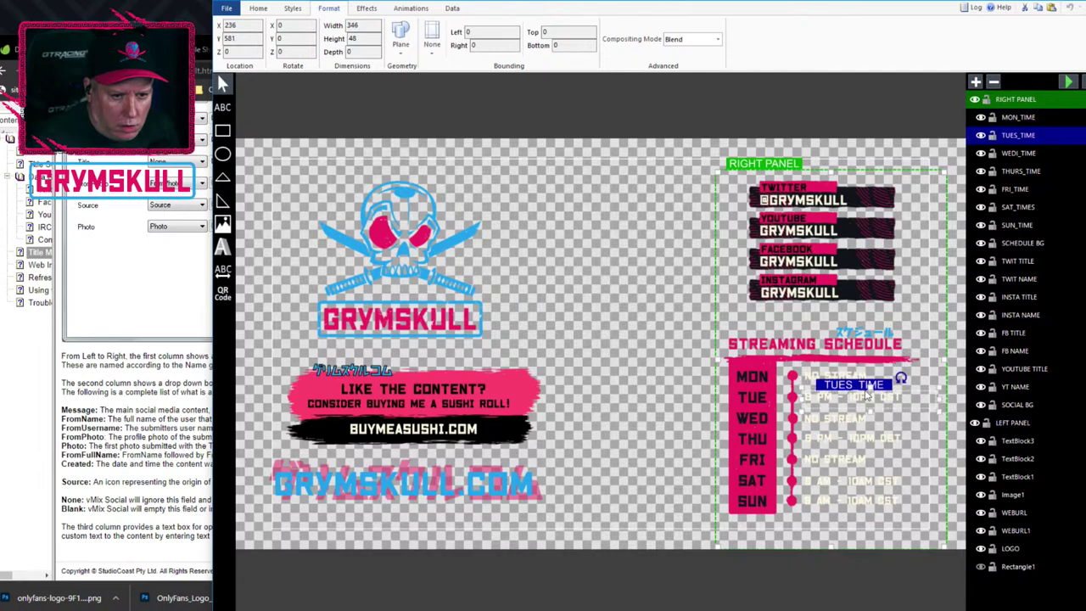
{"action": "left_click", "coordinate": [827, 420]}
{"action": "left_click", "coordinate": [825, 438]}
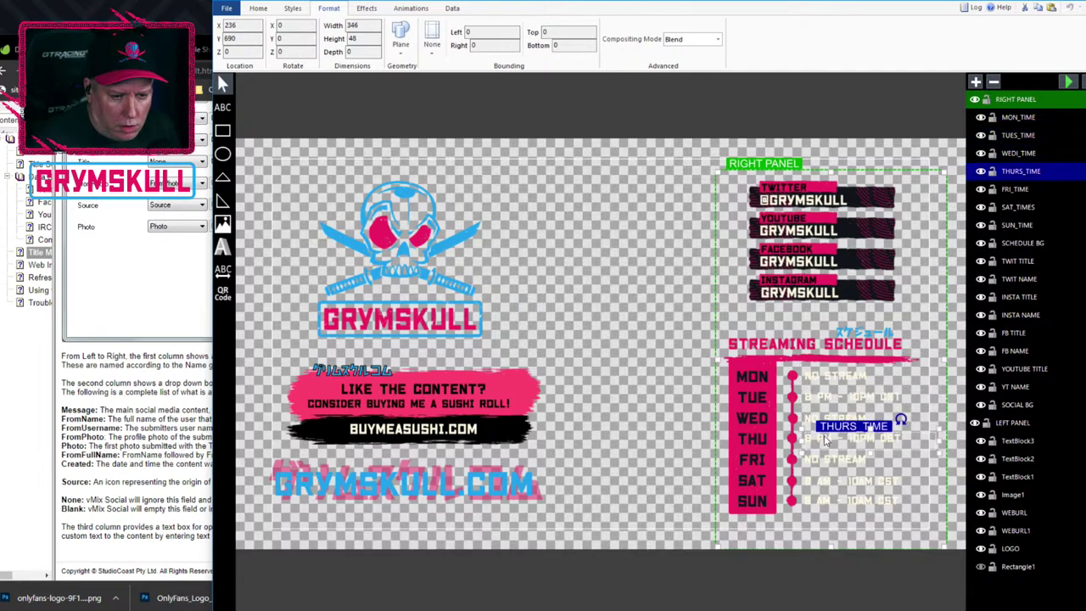
{"action": "left_click", "coordinate": [824, 459]}
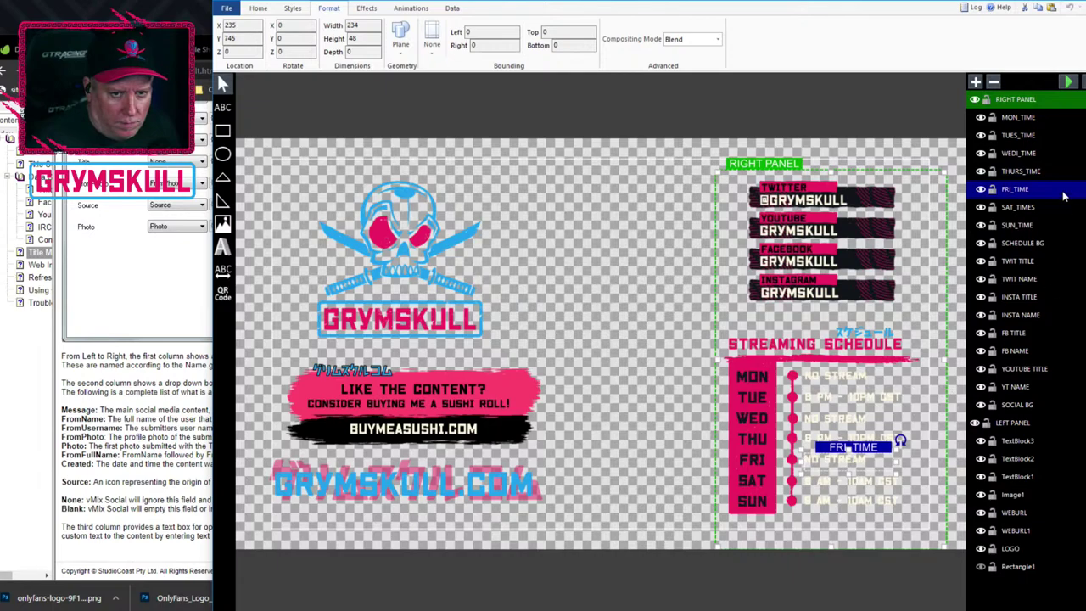
Inspect the TUES_TIME layer, the Sunday, Saturday and Friday time layers, and MON_TIME in the streaming schedule.
{"action": "left_click", "coordinate": [1016, 139]}
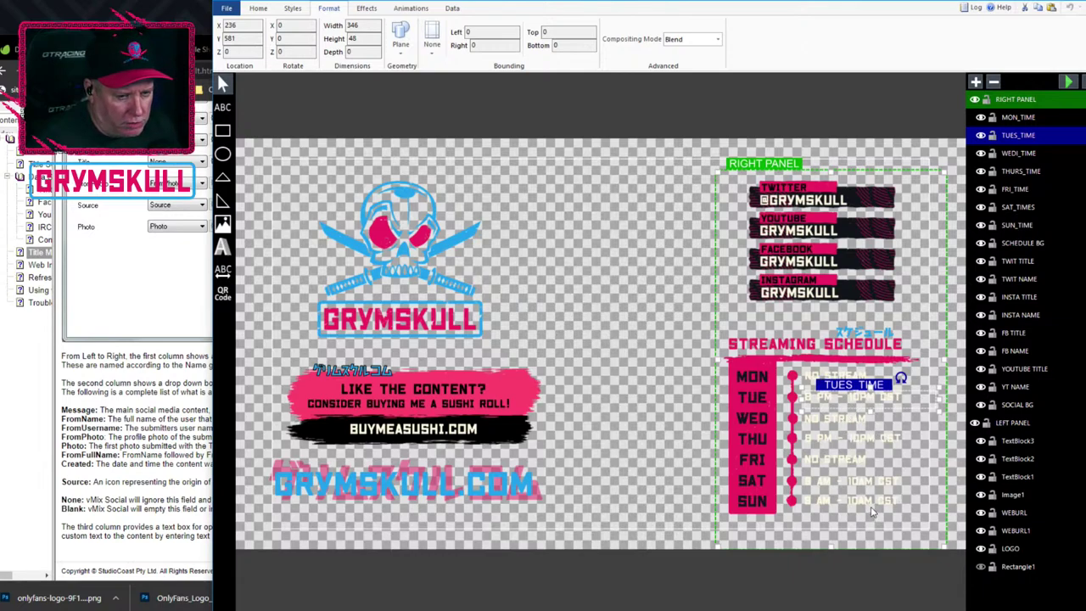
{"action": "left_click", "coordinate": [828, 505]}
{"action": "left_click", "coordinate": [829, 480]}
{"action": "left_click", "coordinate": [830, 459]}
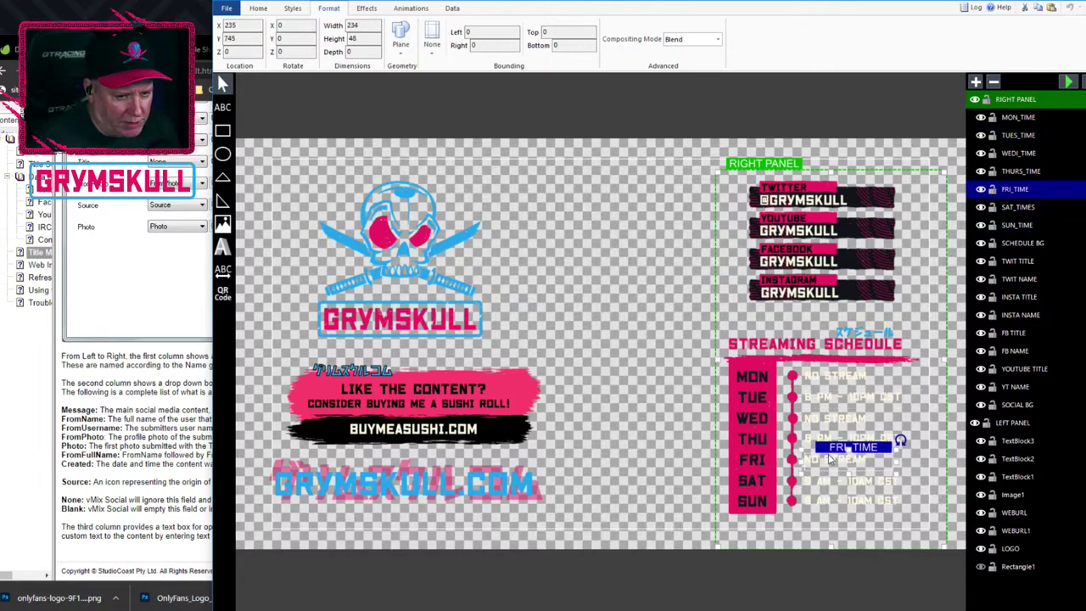
{"action": "left_click", "coordinate": [849, 379]}
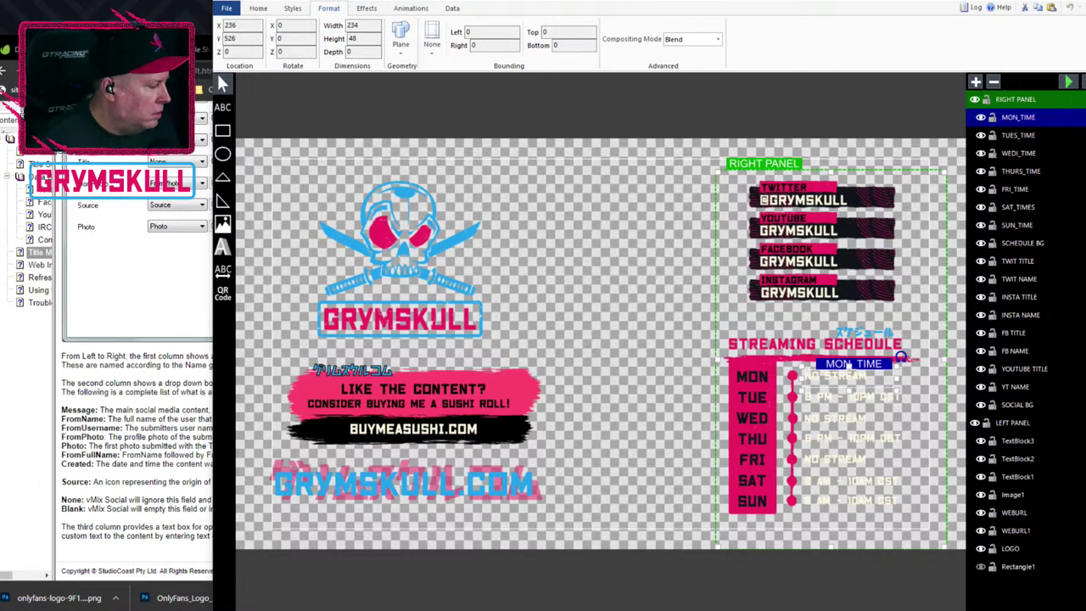
Close the START TITLE editor, bring up the STREAM END GRAPHICS title editor, and minimize the browser and vMix Social.
{"action": "left_click_drag", "start_coordinate": [585, 157], "coordinate": [550, 169]}
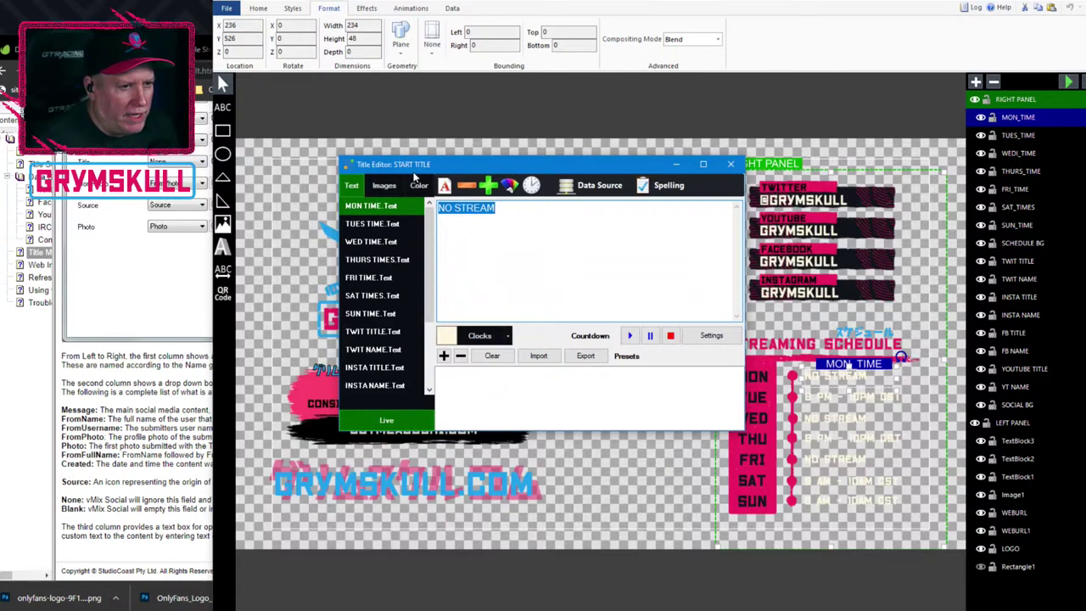
{"action": "left_click", "coordinate": [730, 165]}
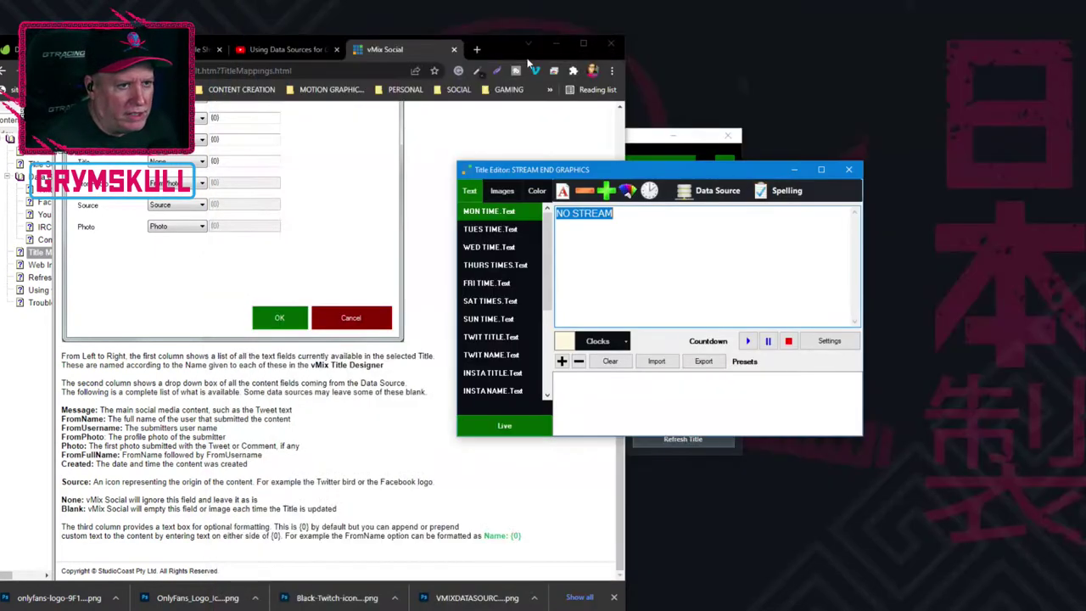
{"action": "left_click", "coordinate": [556, 48]}
{"action": "left_click", "coordinate": [583, 148]}
{"action": "left_click", "coordinate": [339, 402]}
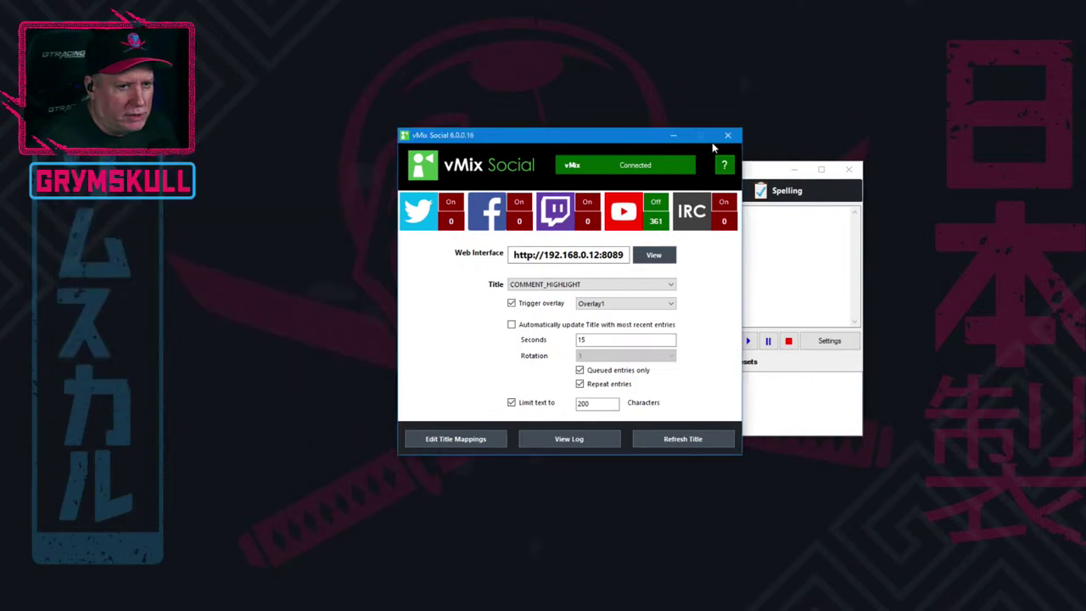
{"action": "left_click", "coordinate": [675, 135]}
{"action": "mouse_move", "coordinate": [756, 176]}
{"action": "left_mouse_down"}
{"action": "mouse_move", "coordinate": [695, 138]}
{"action": "mouse_move", "coordinate": [774, 155]}
{"action": "mouse_move", "coordinate": [764, 159]}
{"action": "left_mouse_up"}
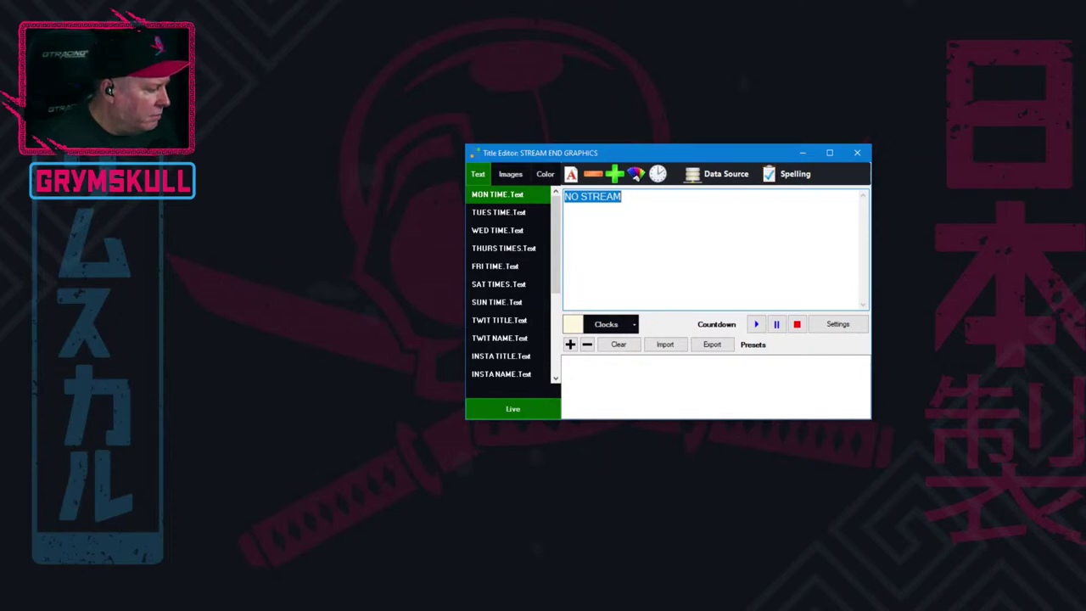
Switch to the Stream_URL Google Sheet in the browser and place it beside the STREAM END GRAPHICS title editor.
{"action": "key", "text": "alt+Tab"}
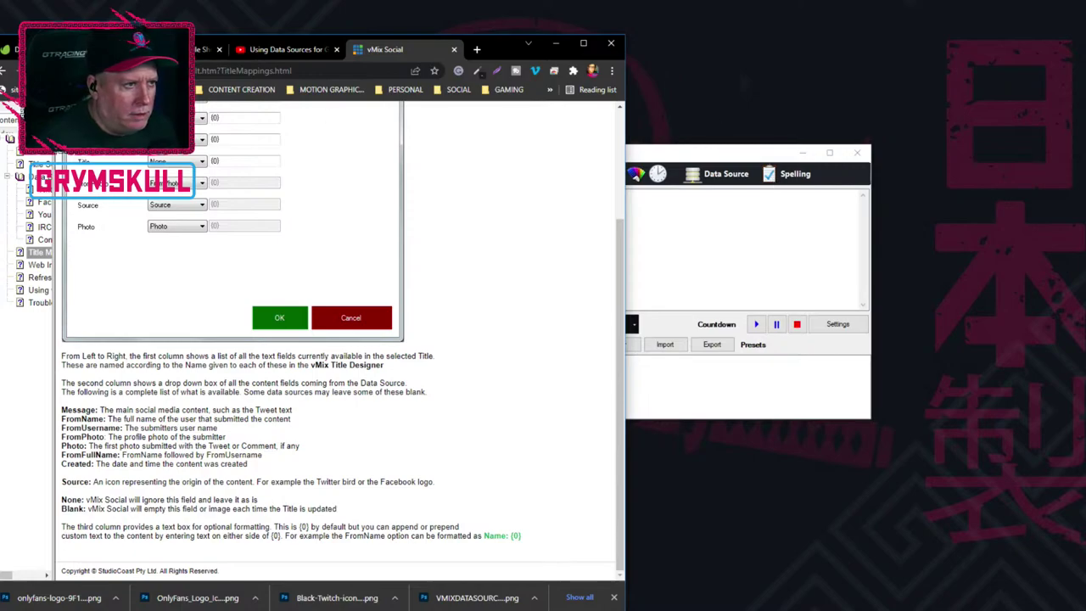
{"action": "key", "text": "ctrl+1"}
{"action": "left_click_drag", "start_coordinate": [496, 55], "coordinate": [1085, 67]}
{"action": "left_click_drag", "start_coordinate": [656, 161], "coordinate": [303, 174]}
Look through the text fields of the STREAM END GRAPHICS title, starting with the Monday and Tuesday time fields.
{"action": "left_click", "coordinate": [146, 208]}
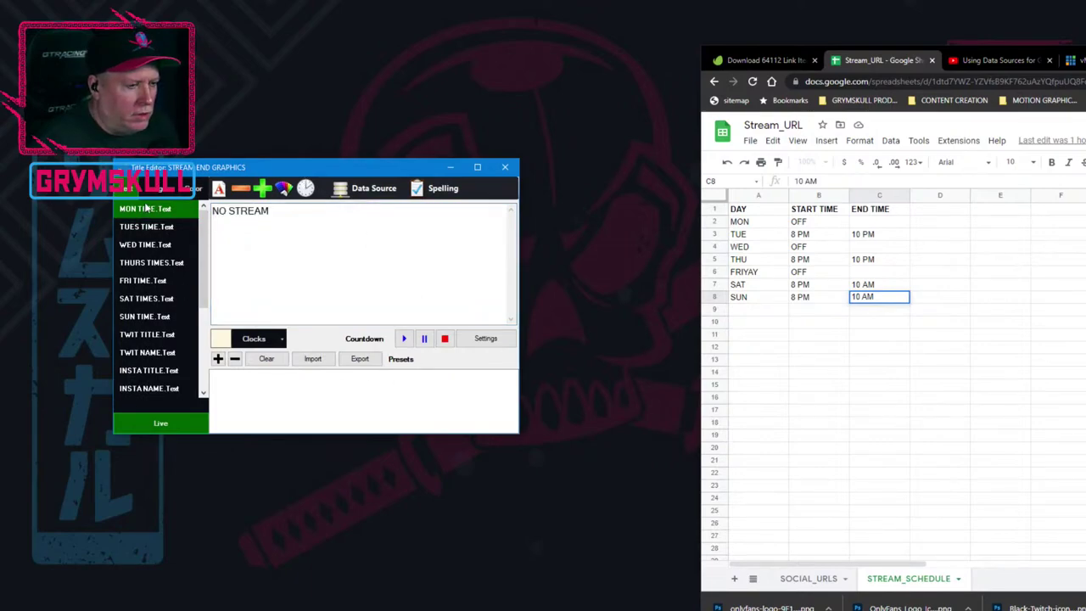
{"action": "left_click", "coordinate": [156, 228]}
{"action": "left_click", "coordinate": [161, 217]}
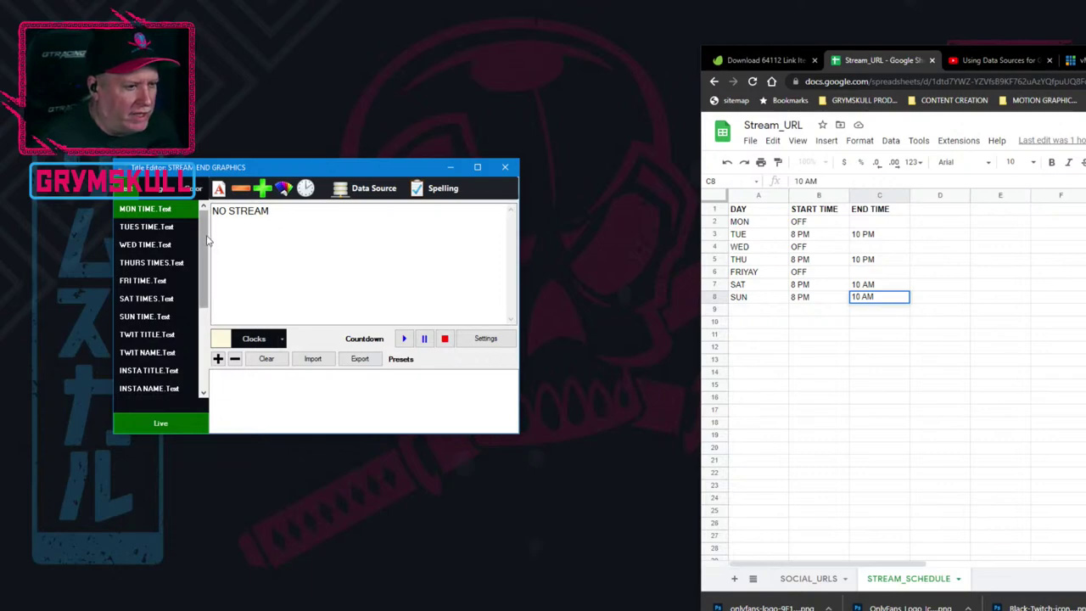
{"action": "left_click_drag", "start_coordinate": [204, 280], "coordinate": [204, 383]}
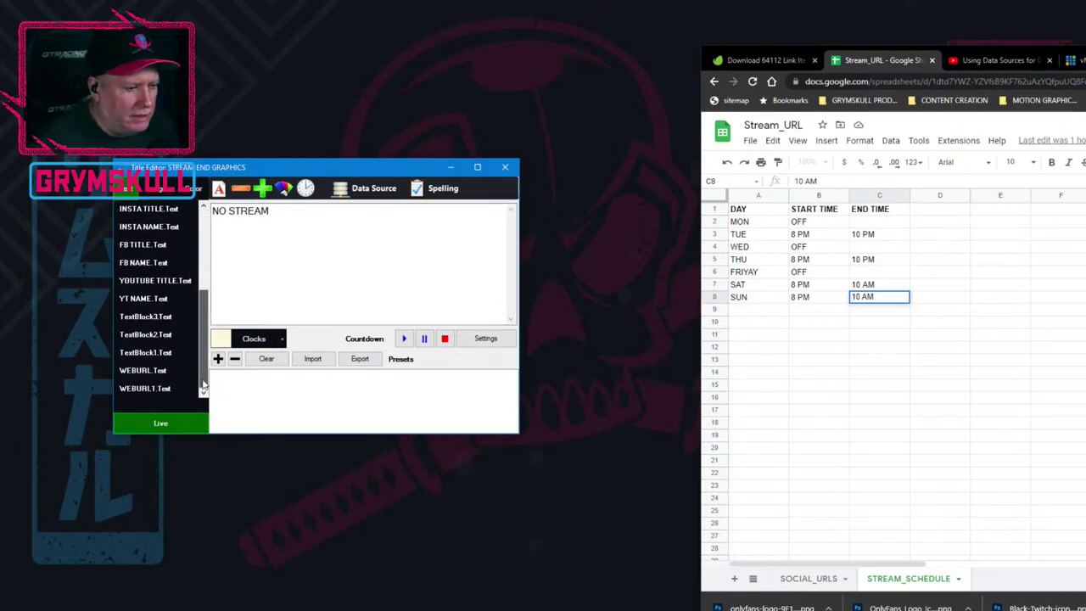
{"action": "scroll", "coordinate": [204, 383], "scroll_direction": "up", "scroll_amount": 5}
{"action": "scroll", "coordinate": [202, 392], "scroll_direction": "down", "scroll_amount": 5}
{"action": "scroll", "coordinate": [202, 384], "scroll_direction": "up", "scroll_amount": 5}
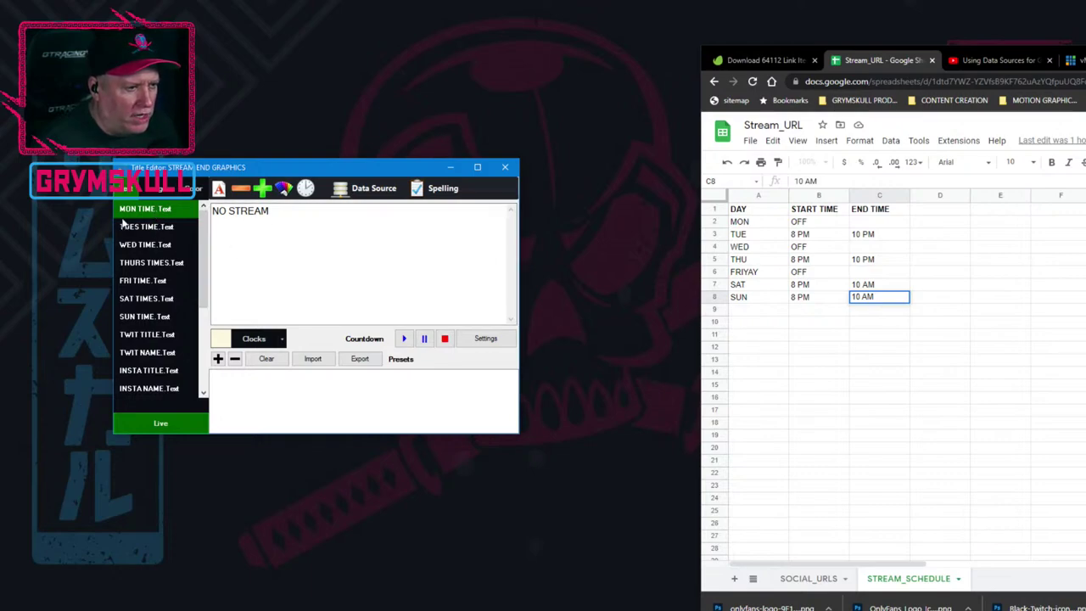
Link MON TIME.Text to URL_Data_Source using the STREAM_SCHEDULE table, START TIME column and row 1.
{"action": "left_click", "coordinate": [367, 187]}
{"action": "left_click", "coordinate": [533, 221]}
{"action": "left_click", "coordinate": [501, 233]}
{"action": "left_click", "coordinate": [528, 237]}
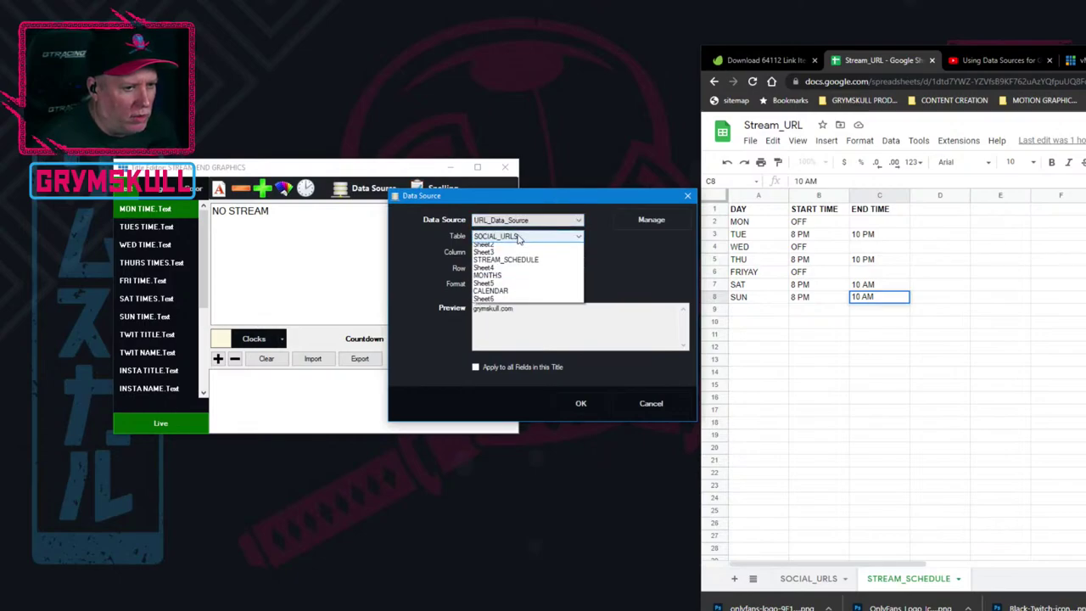
{"action": "left_click", "coordinate": [507, 270]}
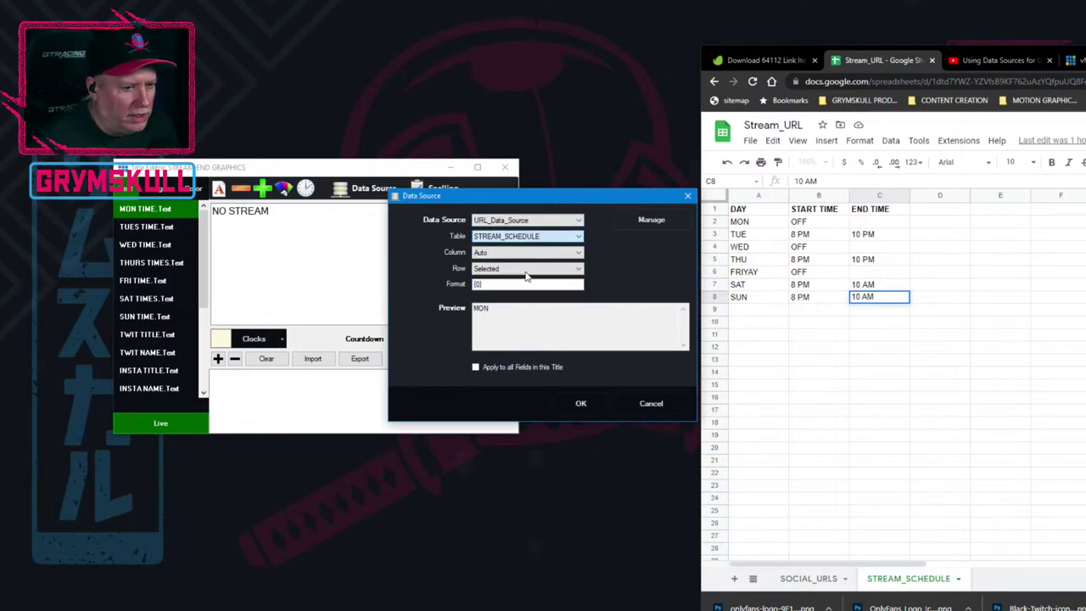
{"action": "left_click", "coordinate": [503, 252]}
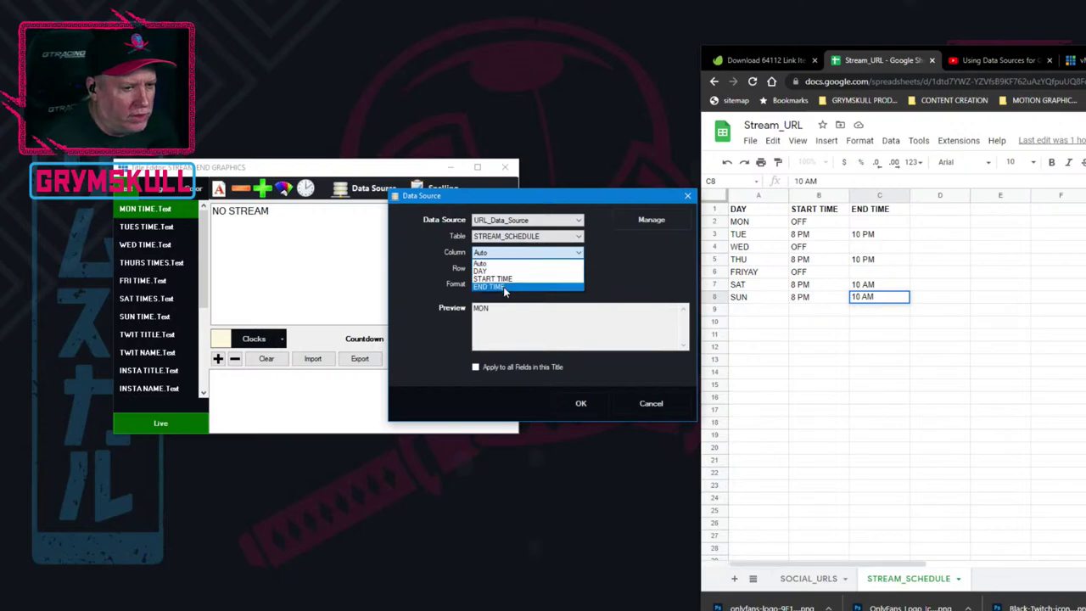
{"action": "left_click", "coordinate": [507, 280]}
{"action": "left_click", "coordinate": [501, 268]}
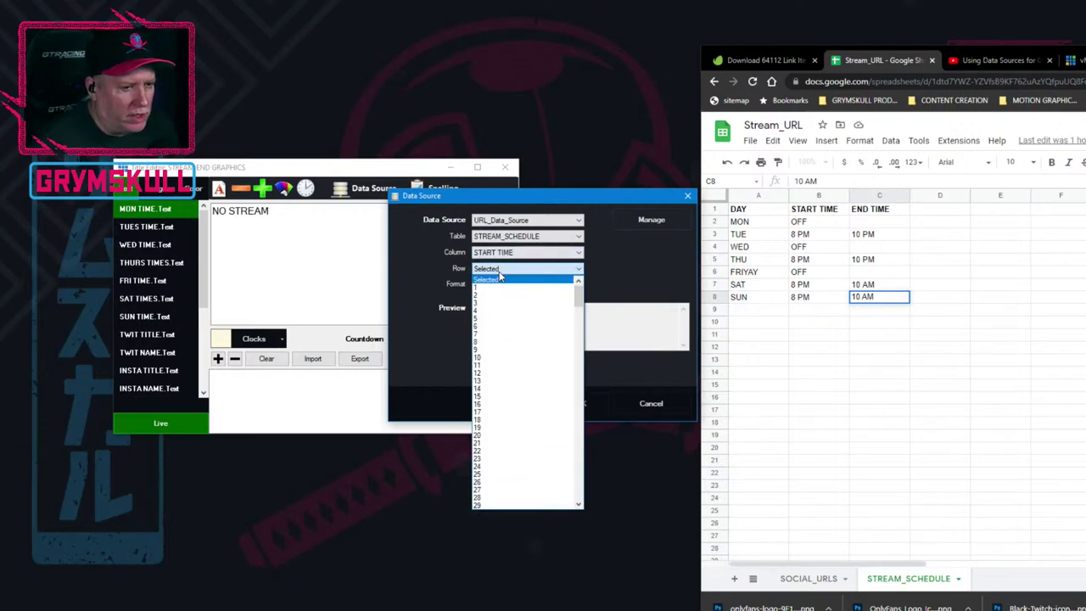
{"action": "left_click", "coordinate": [500, 289]}
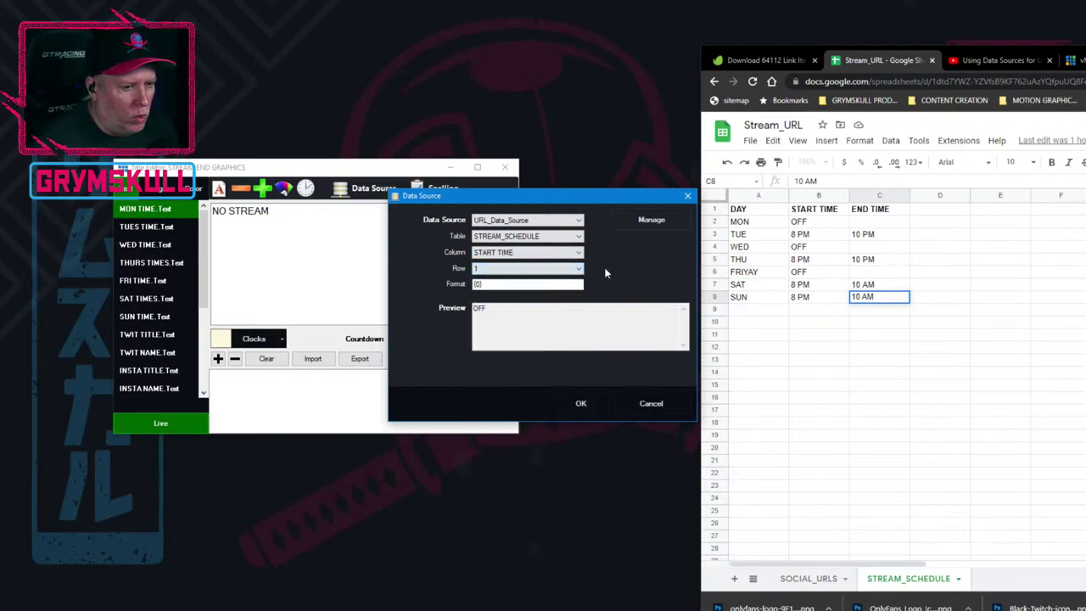
{"action": "left_click", "coordinate": [582, 404]}
Link TUES TIME.Text to URL_Data_Source using the STREAM_SCHEDULE table, START TIME column and row 2.
{"action": "left_click", "coordinate": [153, 227]}
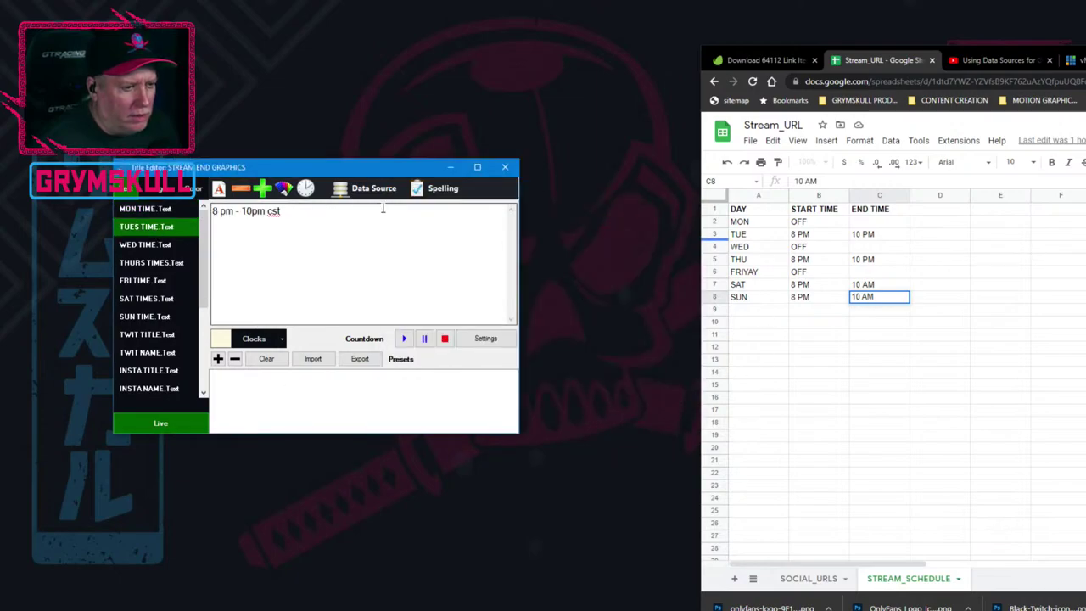
{"action": "left_click", "coordinate": [378, 190]}
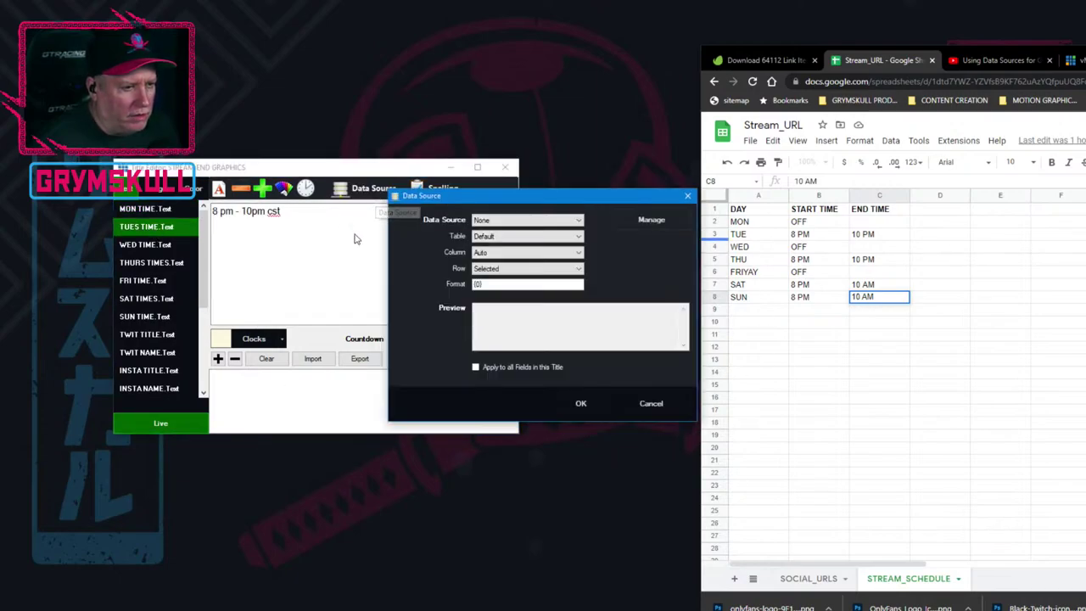
{"action": "left_click", "coordinate": [501, 222]}
{"action": "left_click", "coordinate": [508, 239]}
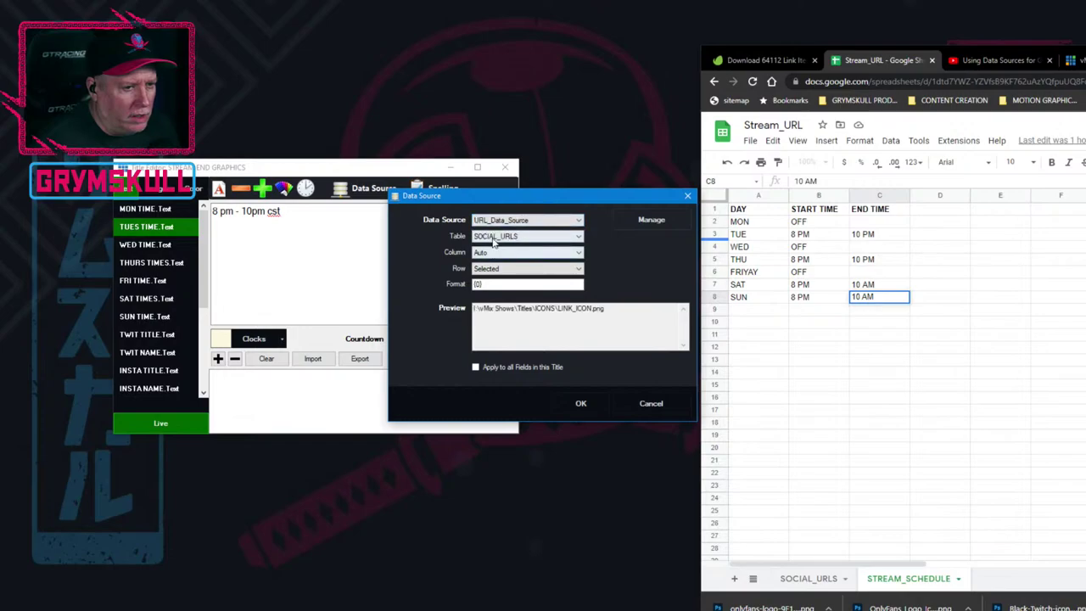
{"action": "left_click", "coordinate": [517, 236]}
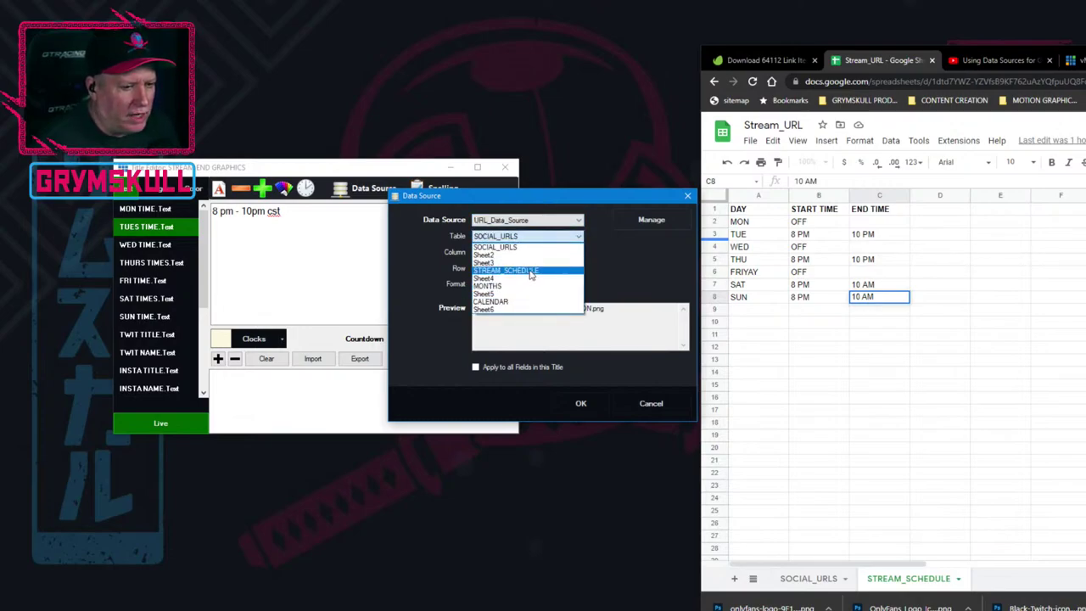
{"action": "left_click", "coordinate": [531, 271]}
{"action": "left_click", "coordinate": [492, 252]}
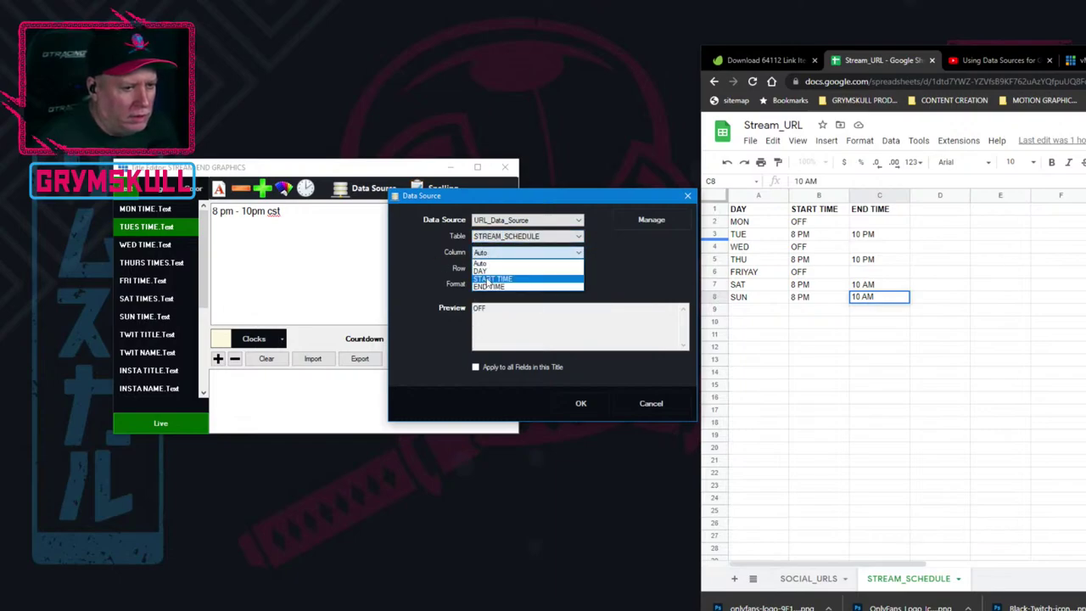
{"action": "left_click", "coordinate": [492, 278]}
{"action": "left_click", "coordinate": [526, 268]}
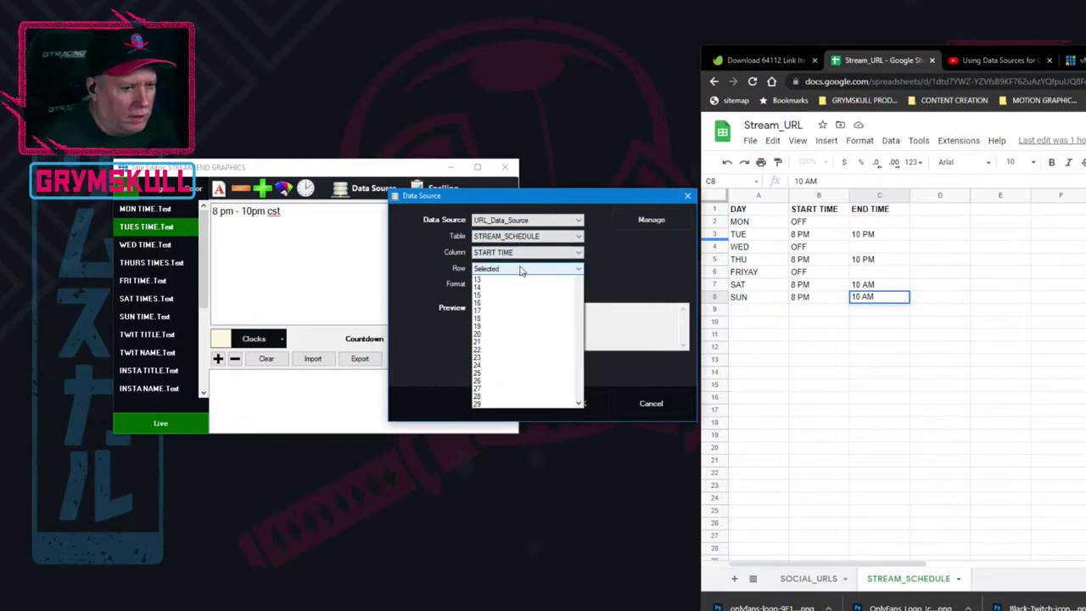
{"action": "left_click", "coordinate": [510, 298]}
{"action": "left_click", "coordinate": [578, 405]}
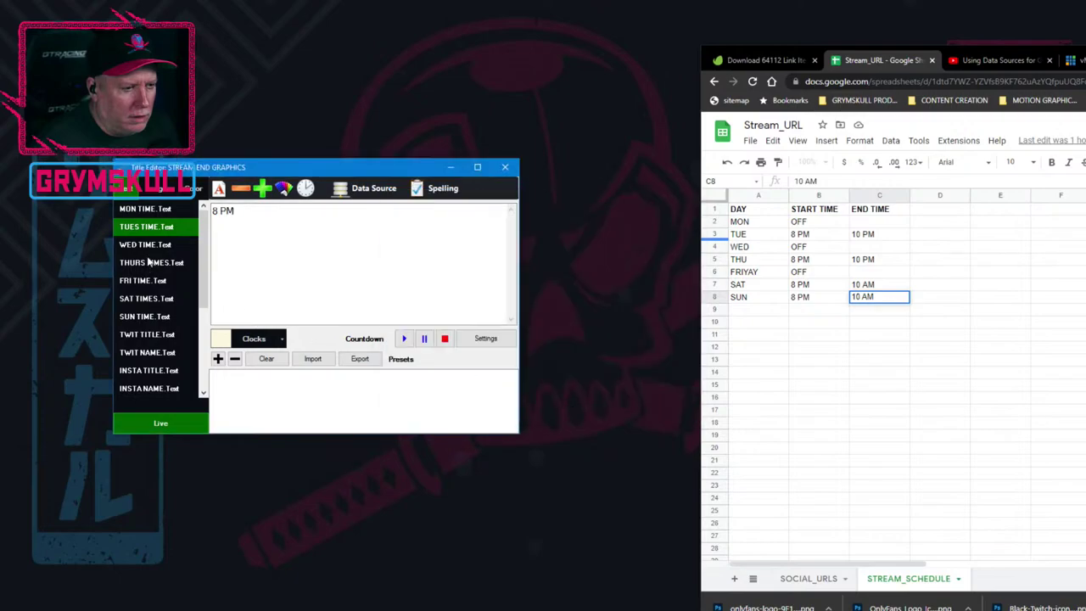
Link WED TIME.Text to URL_Data_Source using the STREAM_SCHEDULE table, START TIME column and row 3.
{"action": "left_click", "coordinate": [147, 245]}
{"action": "left_click", "coordinate": [373, 188]}
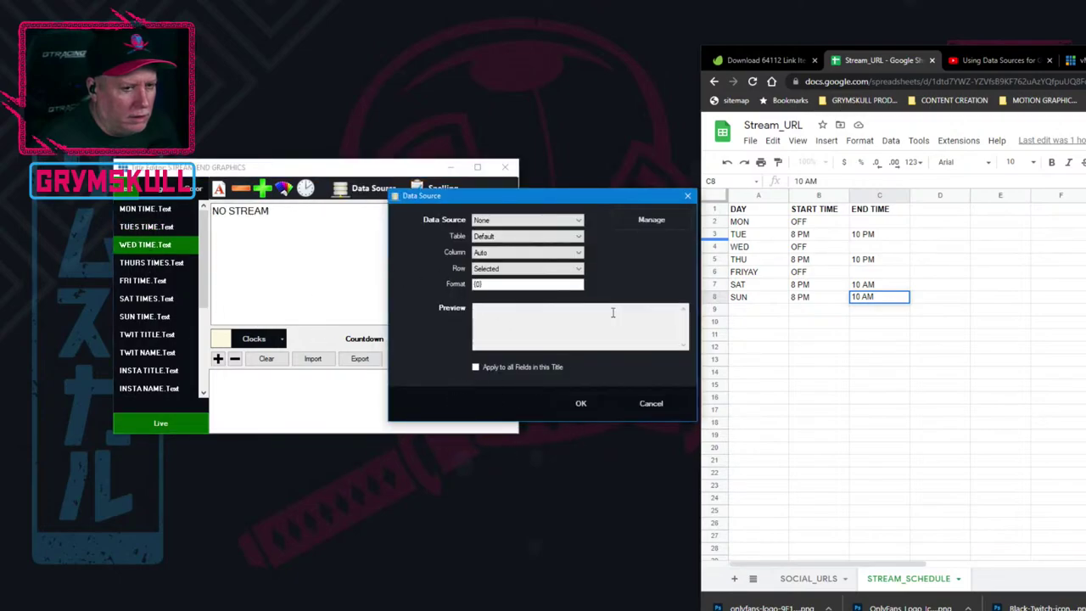
{"action": "left_click", "coordinate": [526, 220]}
{"action": "left_click", "coordinate": [520, 240]}
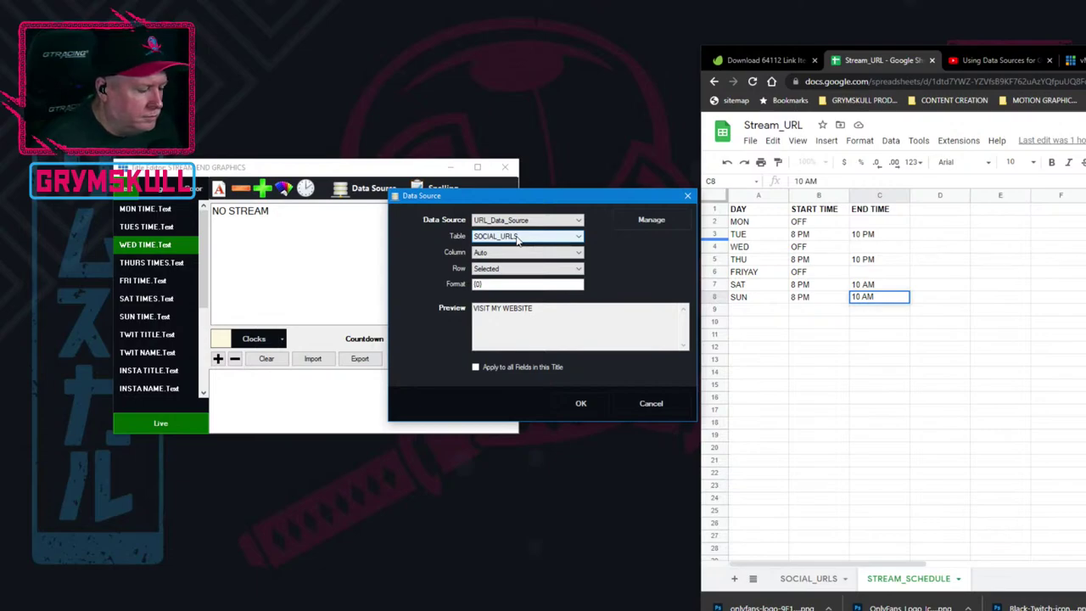
{"action": "left_click", "coordinate": [529, 252]}
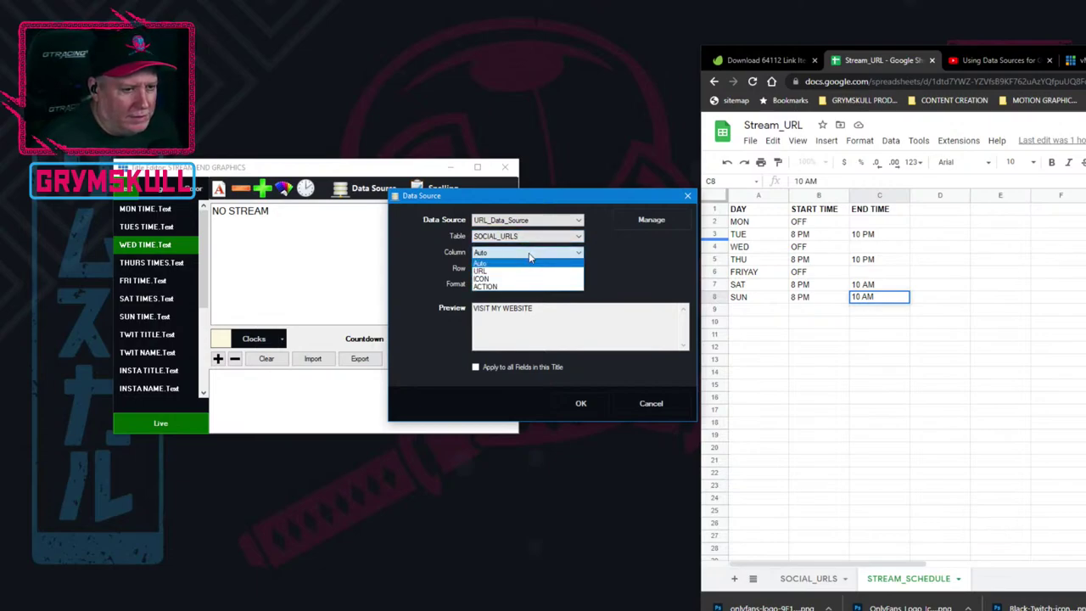
{"action": "left_click", "coordinate": [536, 271]}
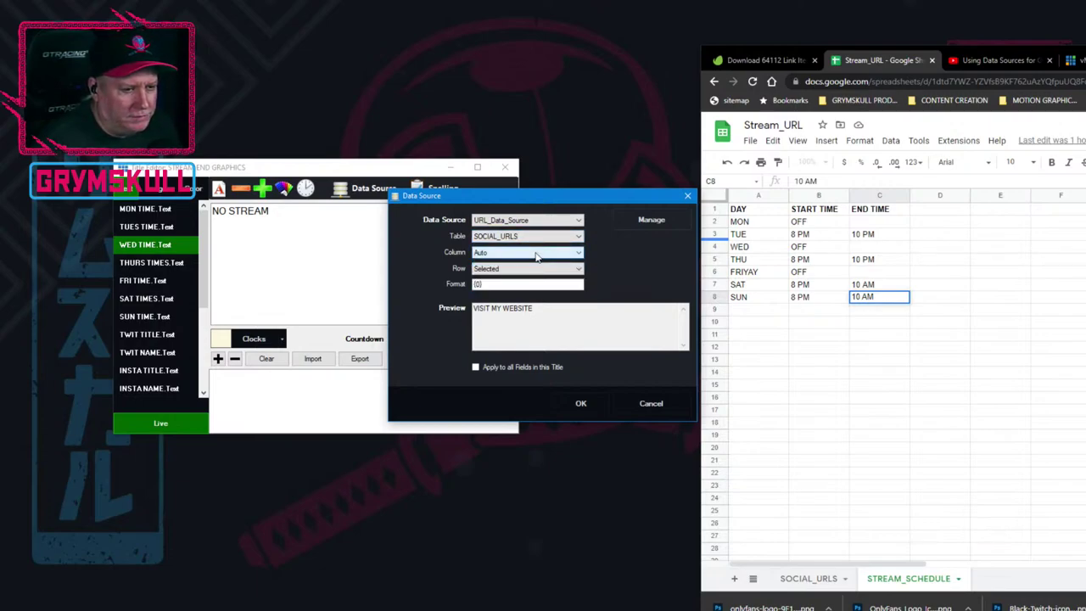
{"action": "left_click", "coordinate": [539, 238]}
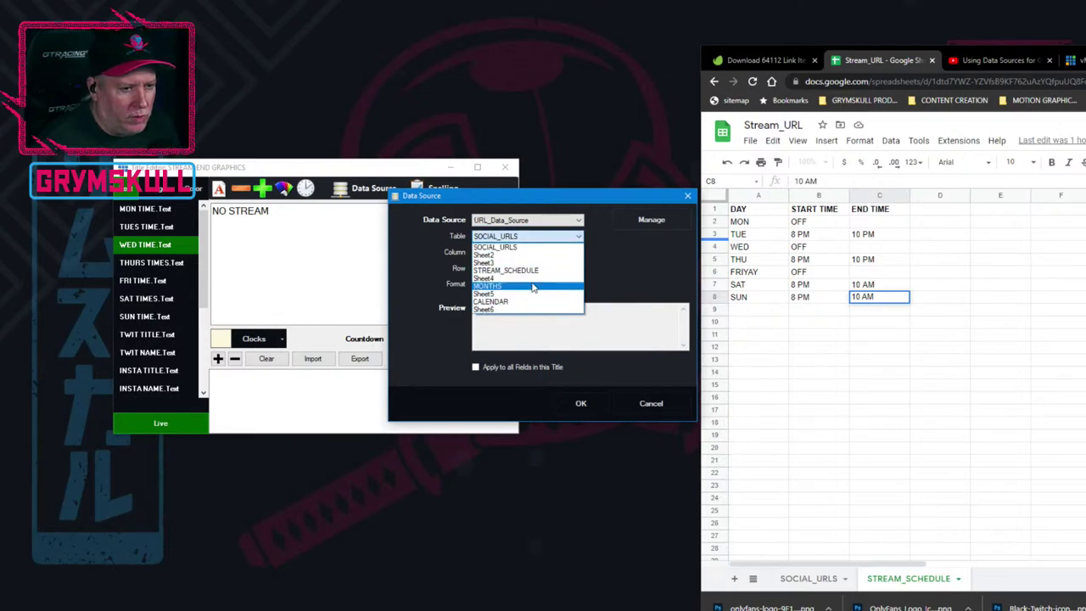
{"action": "left_click", "coordinate": [536, 271]}
{"action": "left_click", "coordinate": [526, 252]}
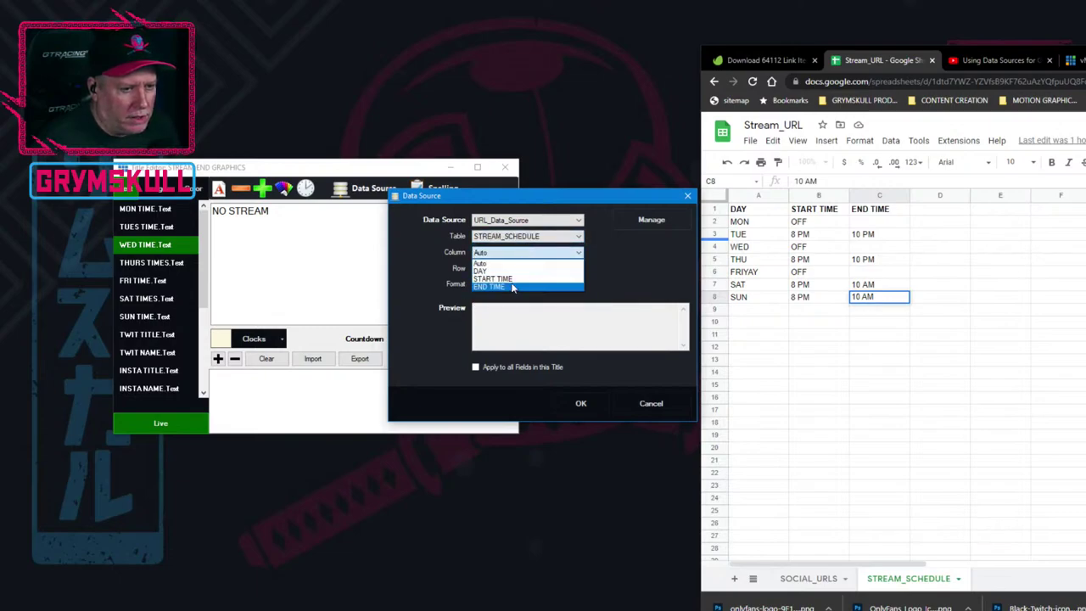
{"action": "left_click", "coordinate": [515, 279]}
{"action": "left_click", "coordinate": [521, 268]}
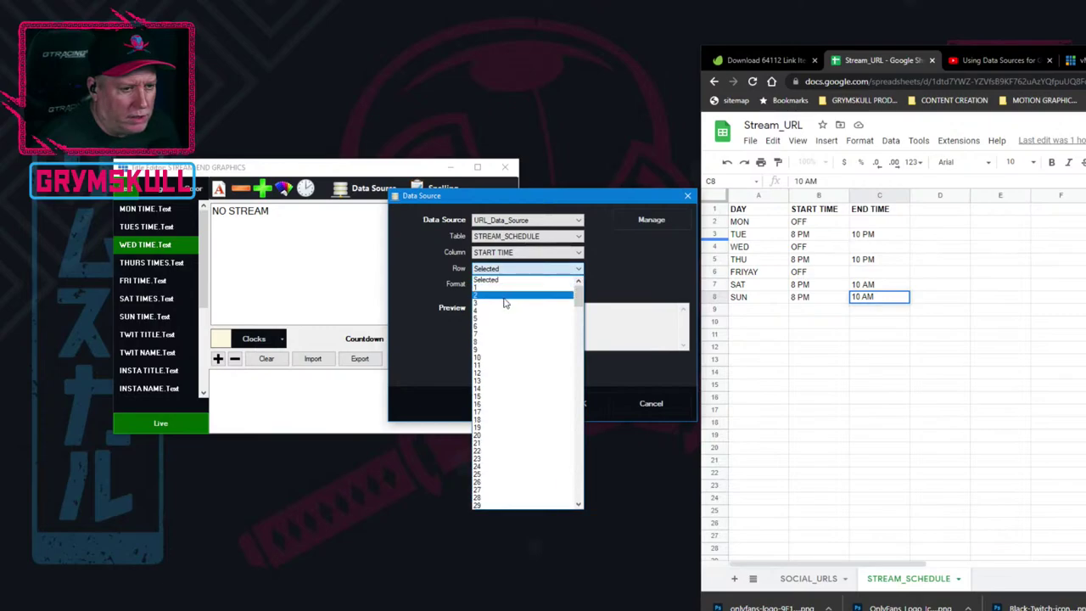
{"action": "left_click", "coordinate": [505, 306]}
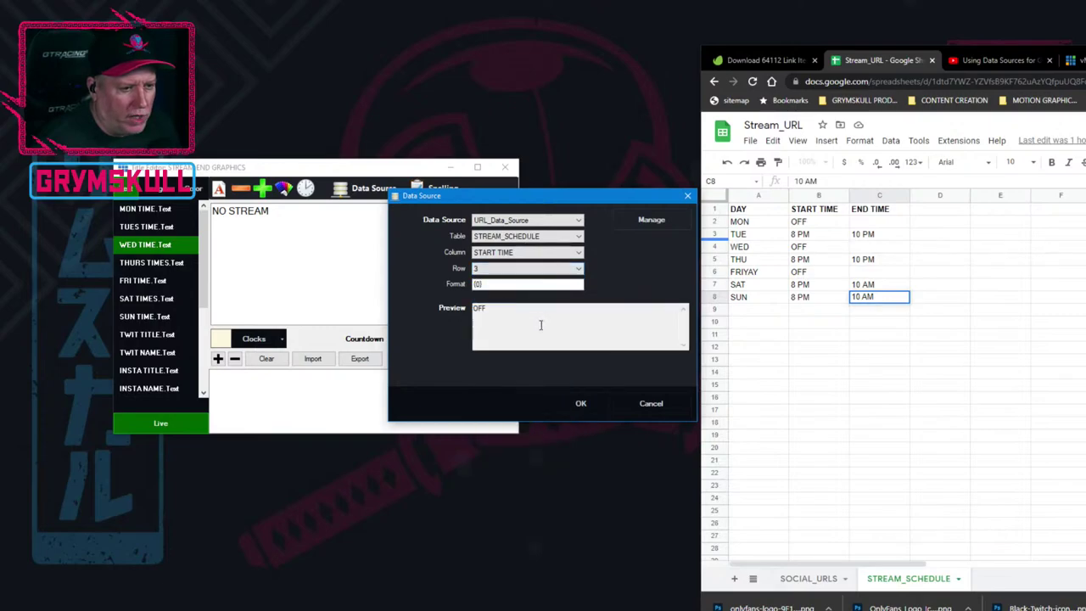
{"action": "left_click", "coordinate": [579, 403]}
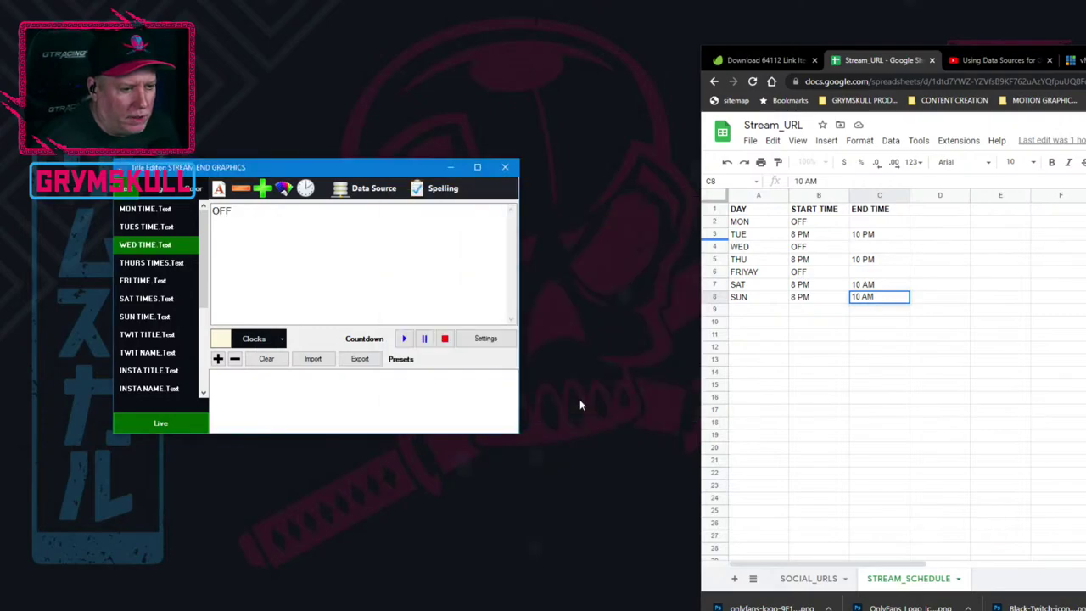
Link THURS TIMES.Text to URL_Data_Source using the STREAM_SCHEDULE table, START TIME column and row 4.
{"action": "left_click", "coordinate": [163, 265]}
{"action": "left_click", "coordinate": [356, 193]}
{"action": "left_click", "coordinate": [510, 220]}
{"action": "left_click", "coordinate": [500, 236]}
{"action": "left_click", "coordinate": [502, 238]}
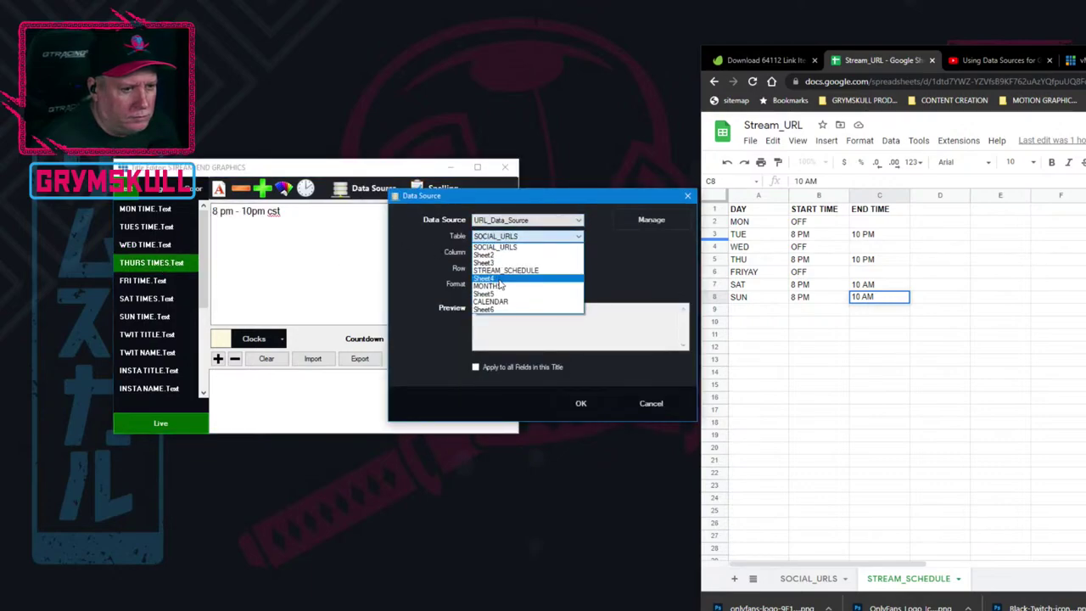
{"action": "left_click", "coordinate": [506, 270]}
{"action": "left_click", "coordinate": [511, 252]}
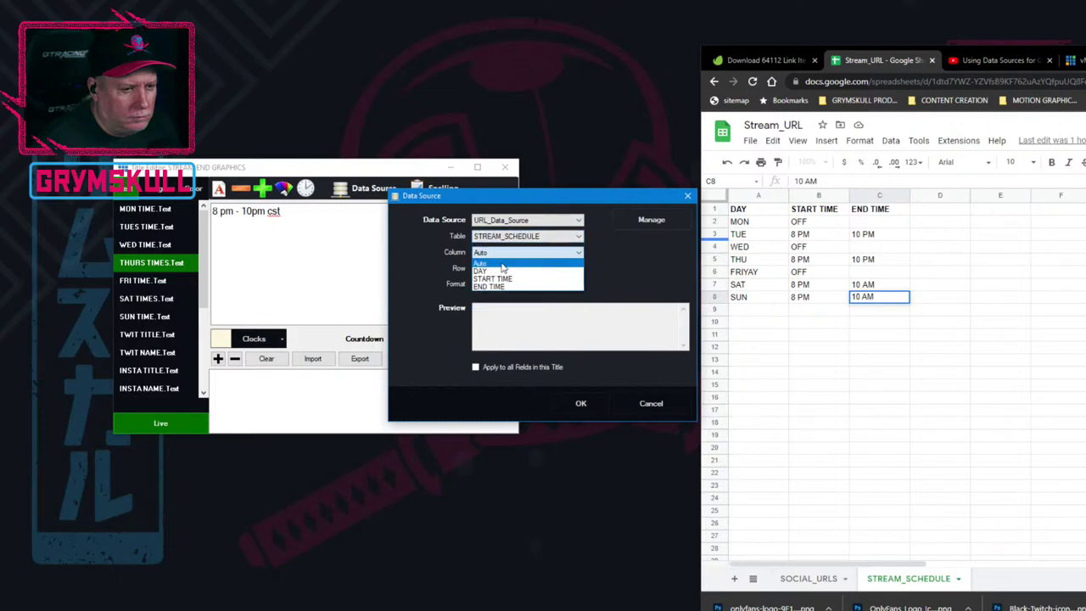
{"action": "left_click", "coordinate": [499, 279]}
{"action": "left_click", "coordinate": [499, 269]}
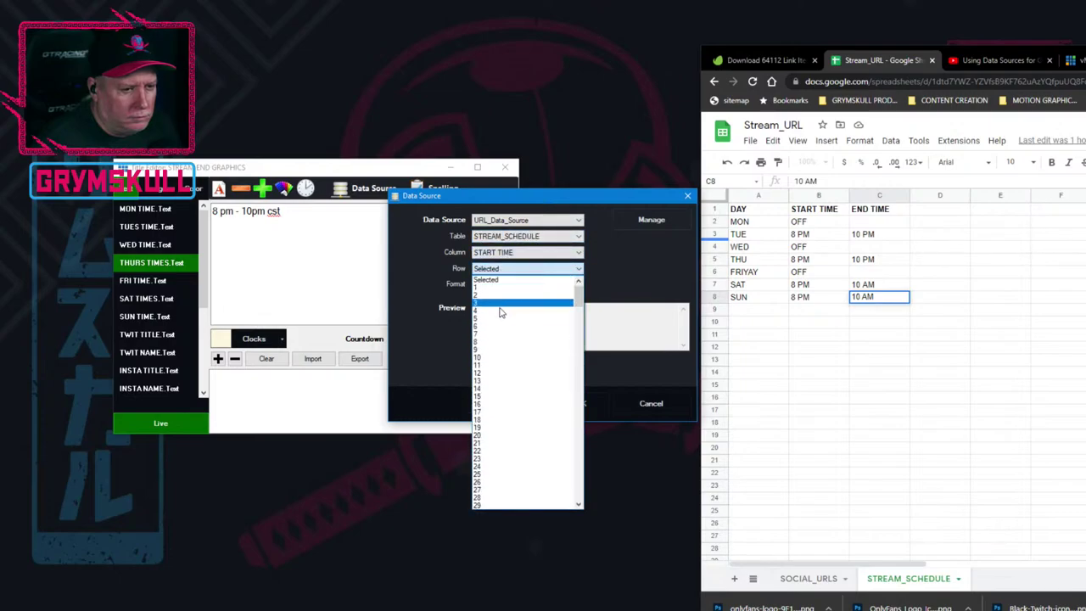
{"action": "left_click", "coordinate": [500, 306]}
{"action": "left_click", "coordinate": [577, 404]}
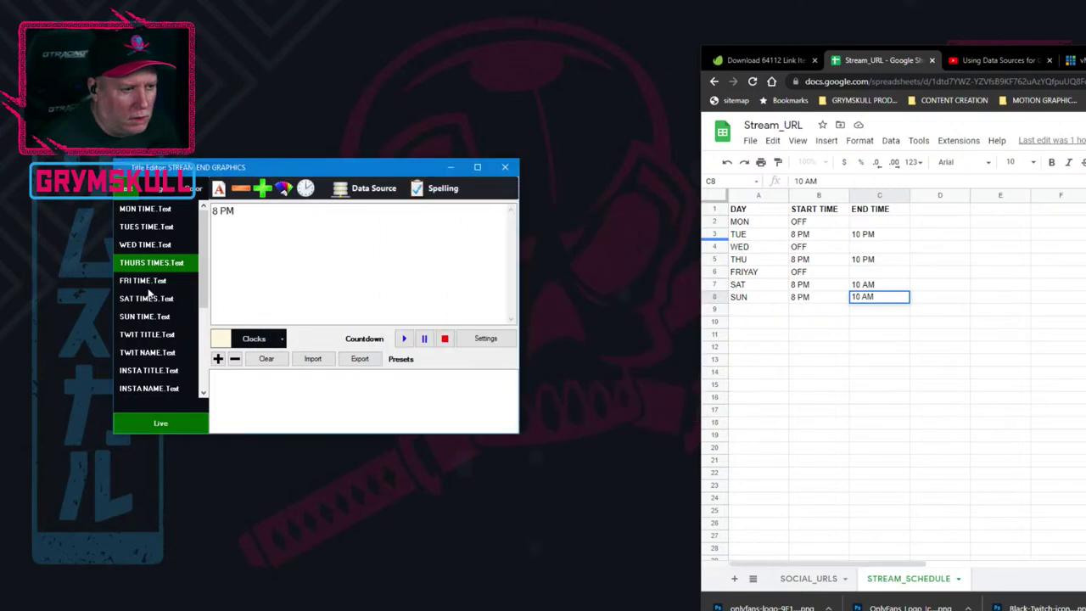
Link FRI TIME.Text to URL_Data_Source using the STREAM_SCHEDULE table, START TIME column and row 5.
{"action": "left_click", "coordinate": [152, 281]}
{"action": "left_click", "coordinate": [373, 187]}
{"action": "left_click", "coordinate": [496, 222]}
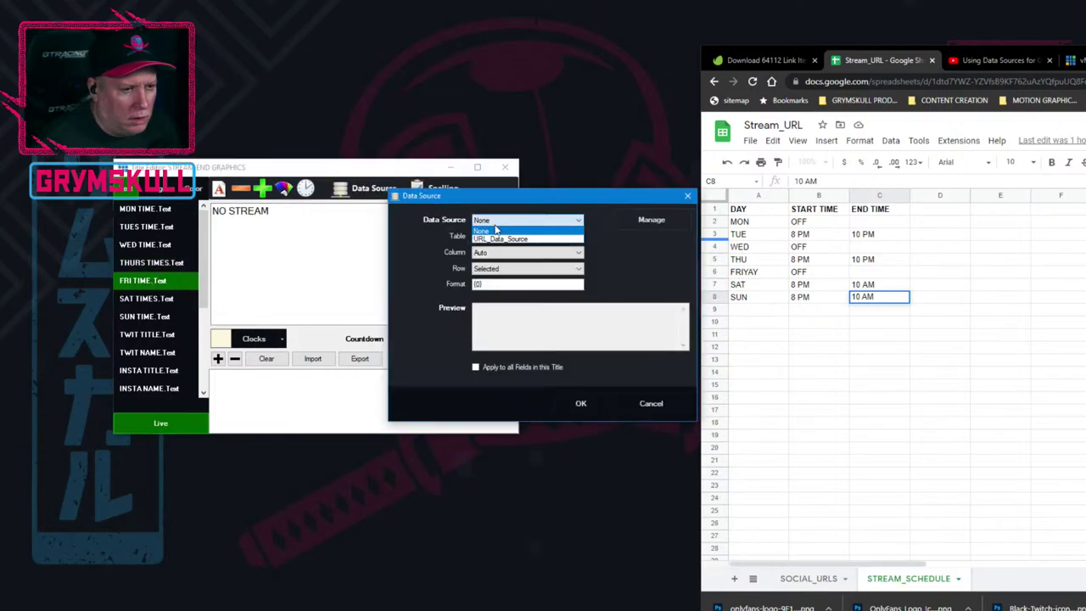
{"action": "left_click", "coordinate": [501, 238]}
{"action": "left_click", "coordinate": [513, 236]}
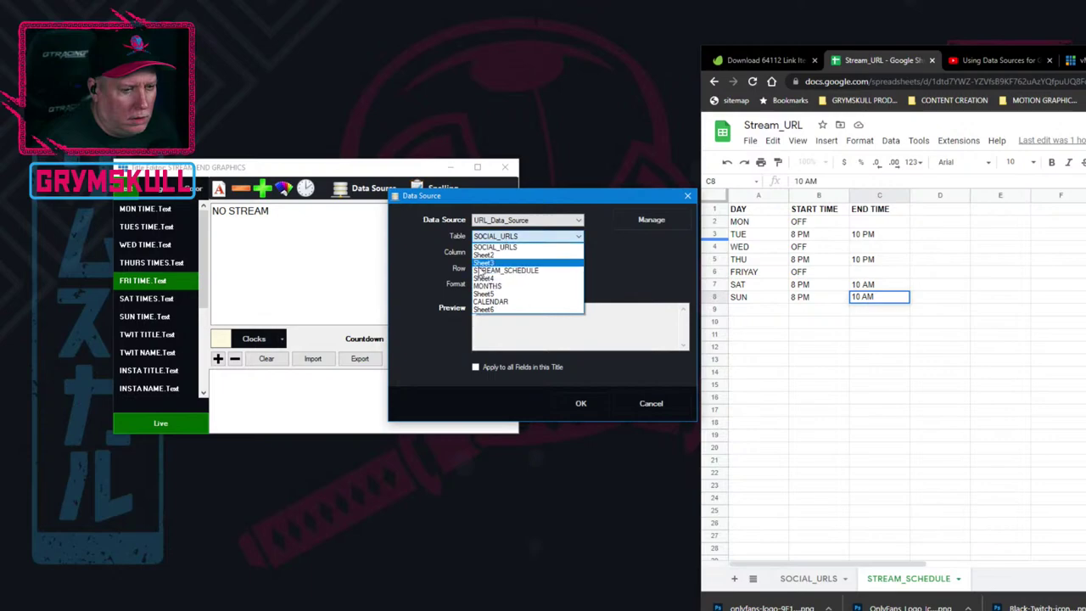
{"action": "left_click", "coordinate": [521, 270]}
{"action": "left_click", "coordinate": [505, 252]}
{"action": "left_click", "coordinate": [507, 282]}
{"action": "left_click", "coordinate": [509, 268]}
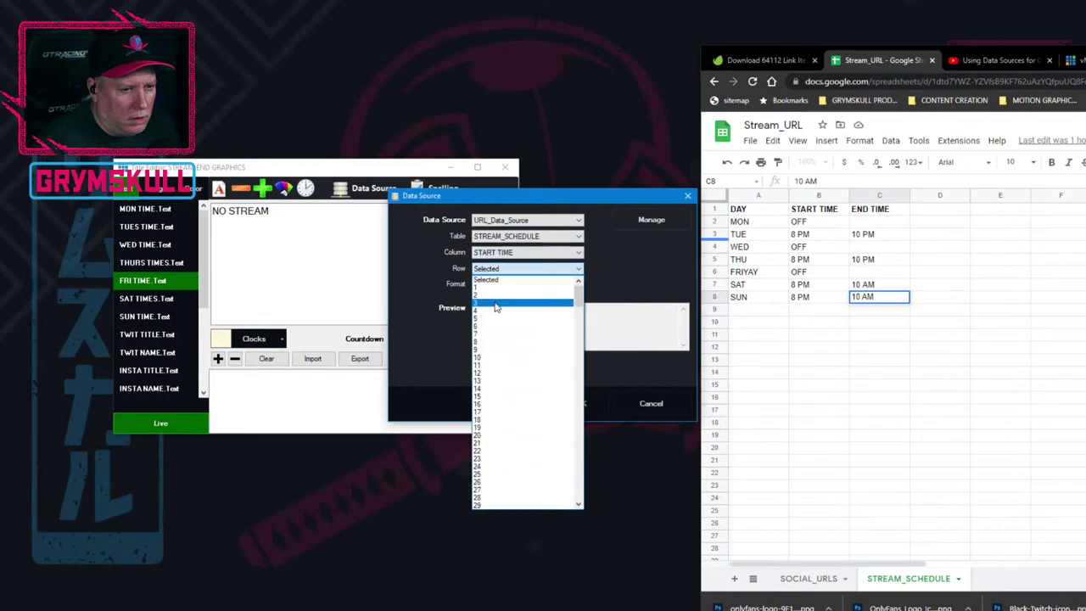
{"action": "left_click", "coordinate": [497, 319]}
{"action": "left_click", "coordinate": [584, 405]}
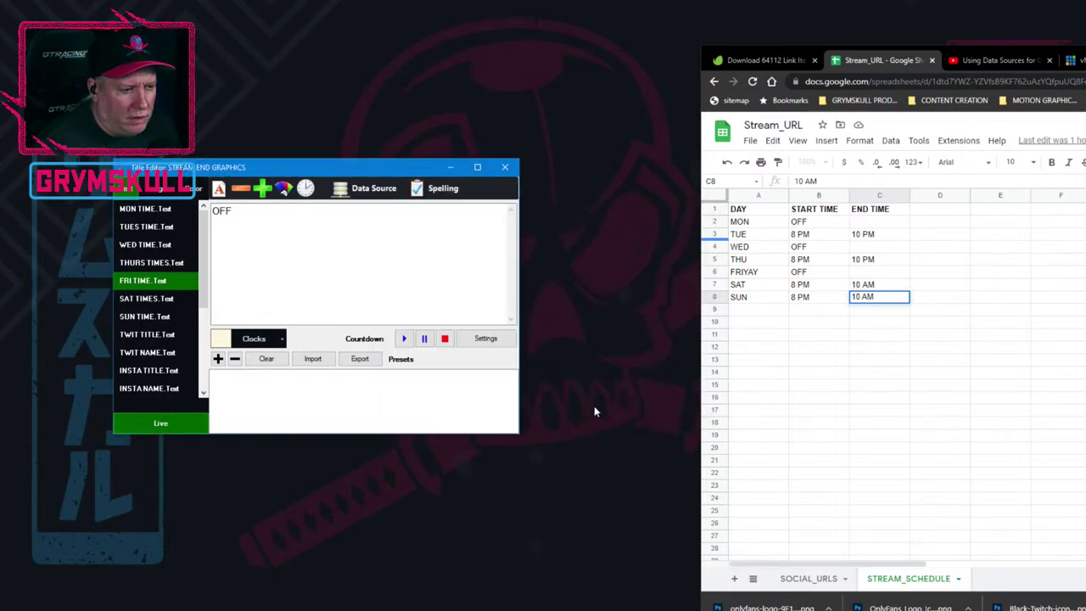
Link SAT TIMES.Text to URL_Data_Source using the STREAM_SCHEDULE table, START TIME column and row 6.
{"action": "left_click", "coordinate": [146, 299]}
{"action": "left_click", "coordinate": [372, 188]}
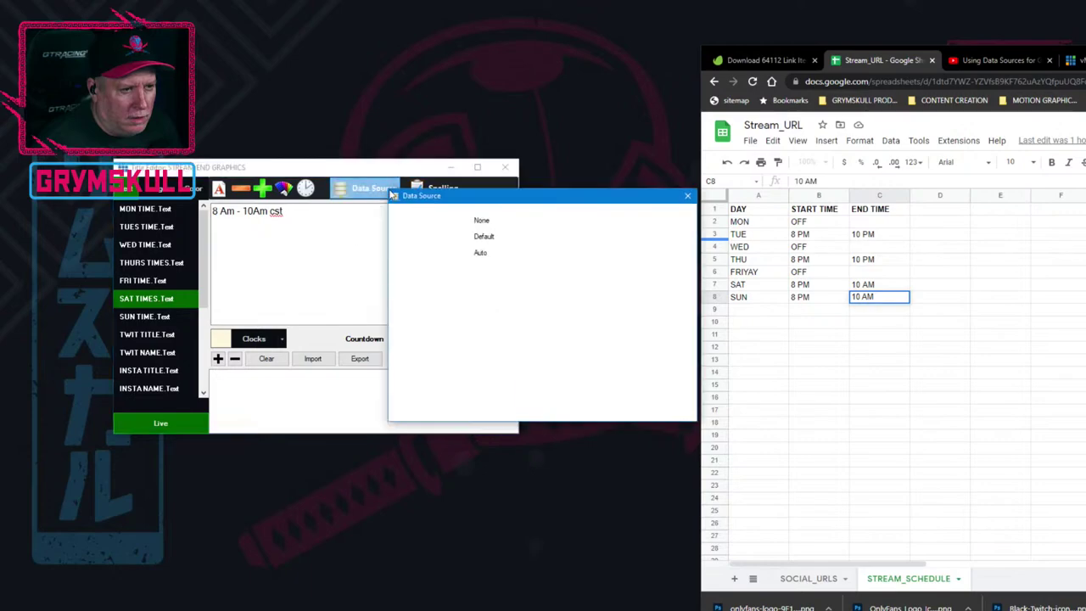
{"action": "left_click", "coordinate": [501, 219]}
{"action": "left_click", "coordinate": [509, 238]}
{"action": "left_click", "coordinate": [516, 236]}
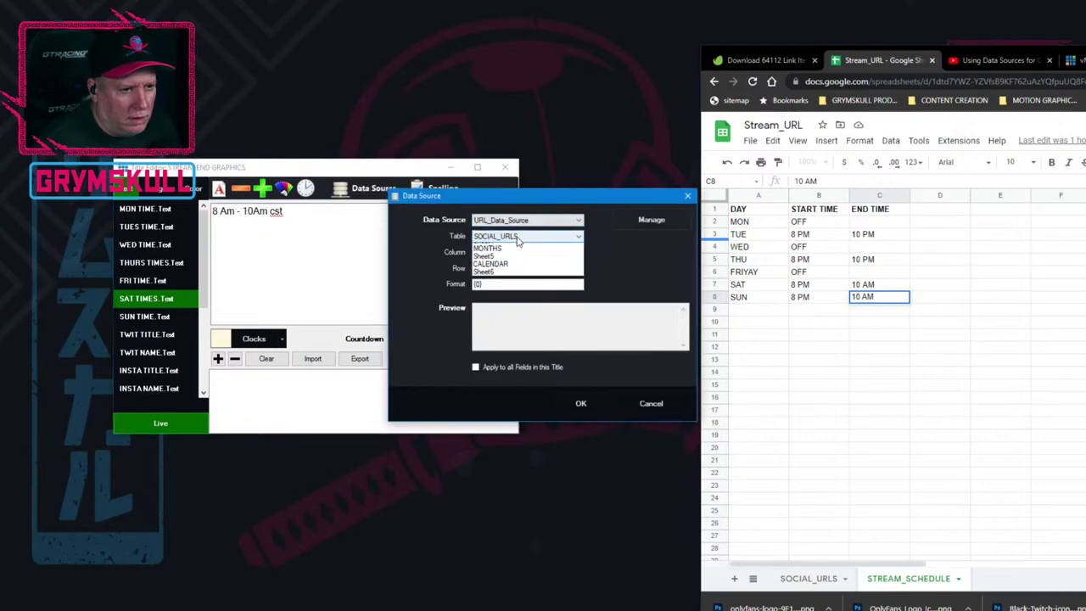
{"action": "left_click", "coordinate": [515, 270]}
{"action": "left_click", "coordinate": [518, 252]}
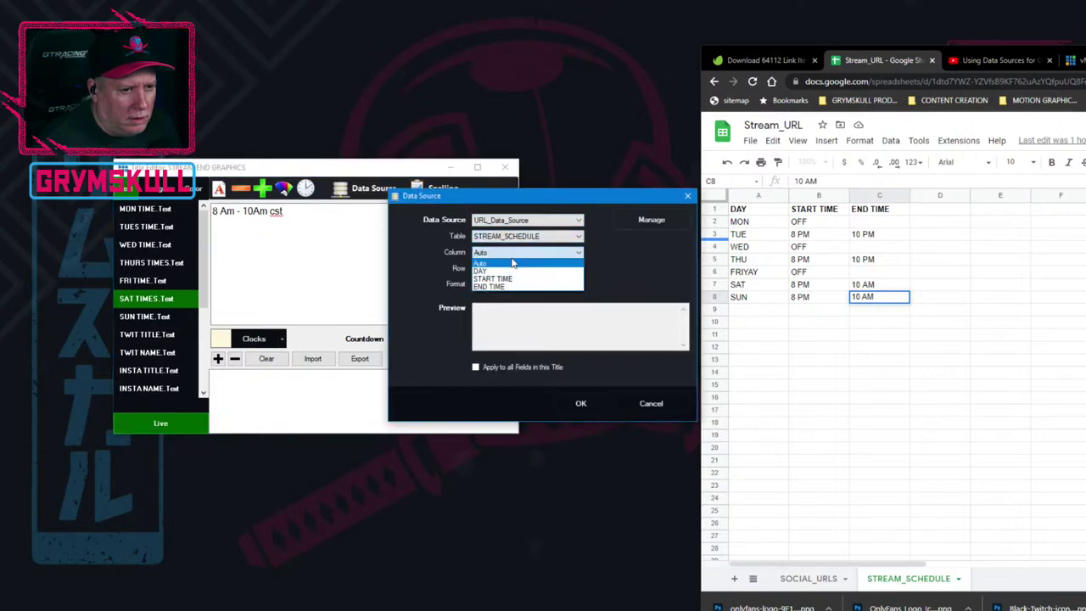
{"action": "left_click", "coordinate": [501, 279]}
{"action": "left_click", "coordinate": [504, 269]}
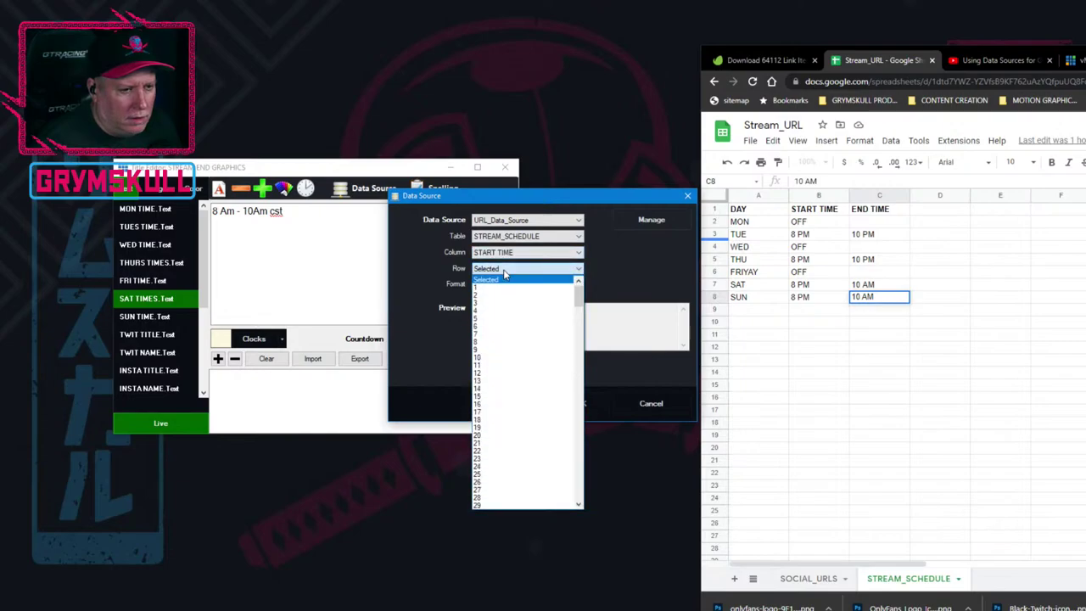
{"action": "left_click", "coordinate": [498, 327]}
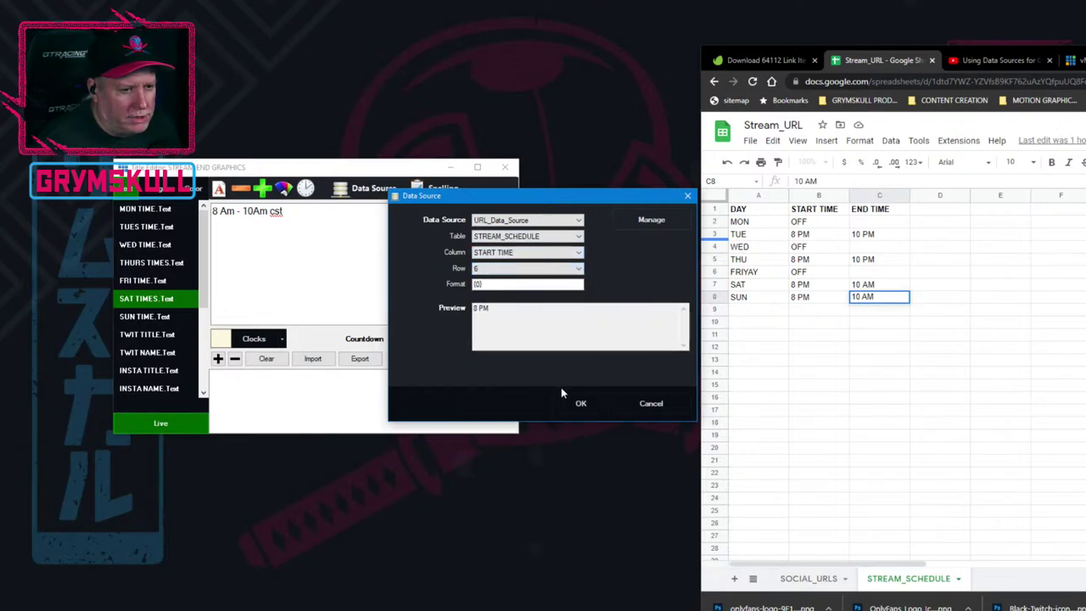
{"action": "left_click", "coordinate": [581, 404]}
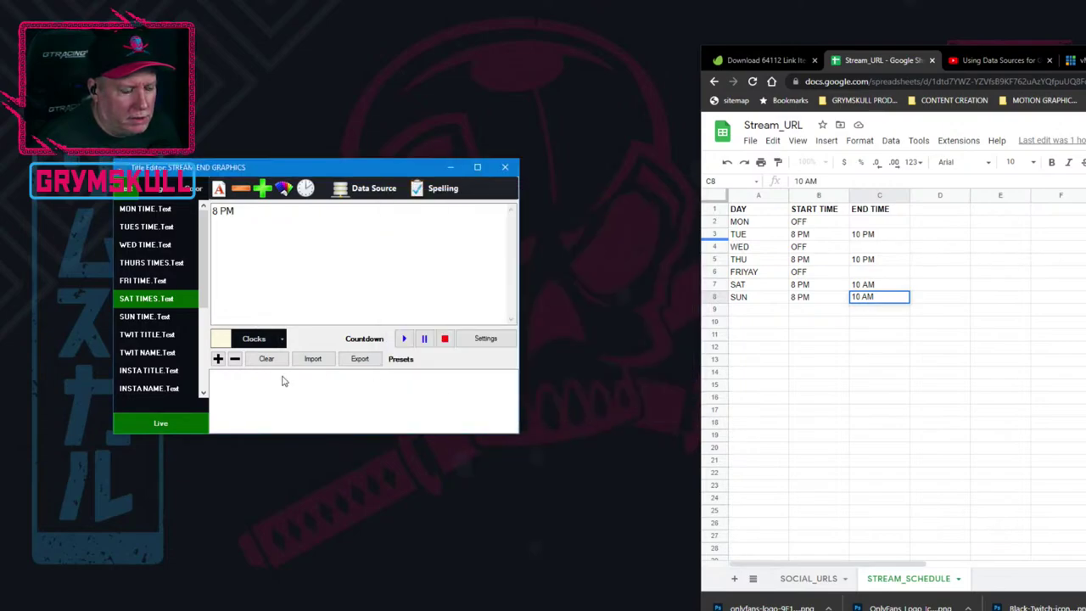
Link SUN TIME.Text to URL_Data_Source using the STREAM_SCHEDULE table, START TIME column and row 7.
{"action": "left_click", "coordinate": [154, 317]}
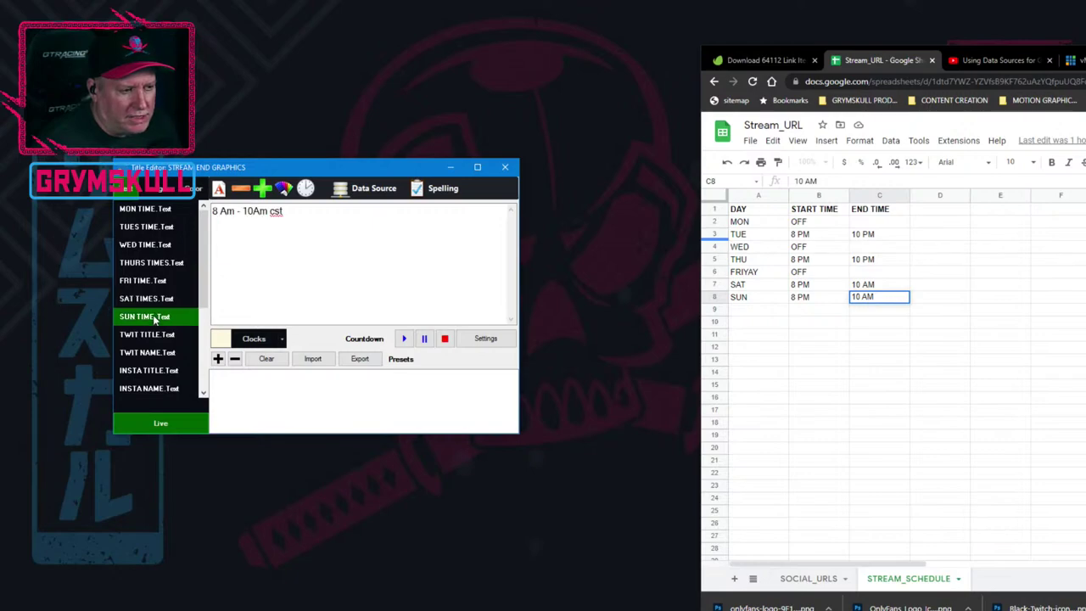
{"action": "left_click", "coordinate": [367, 192]}
{"action": "left_click", "coordinate": [526, 220]}
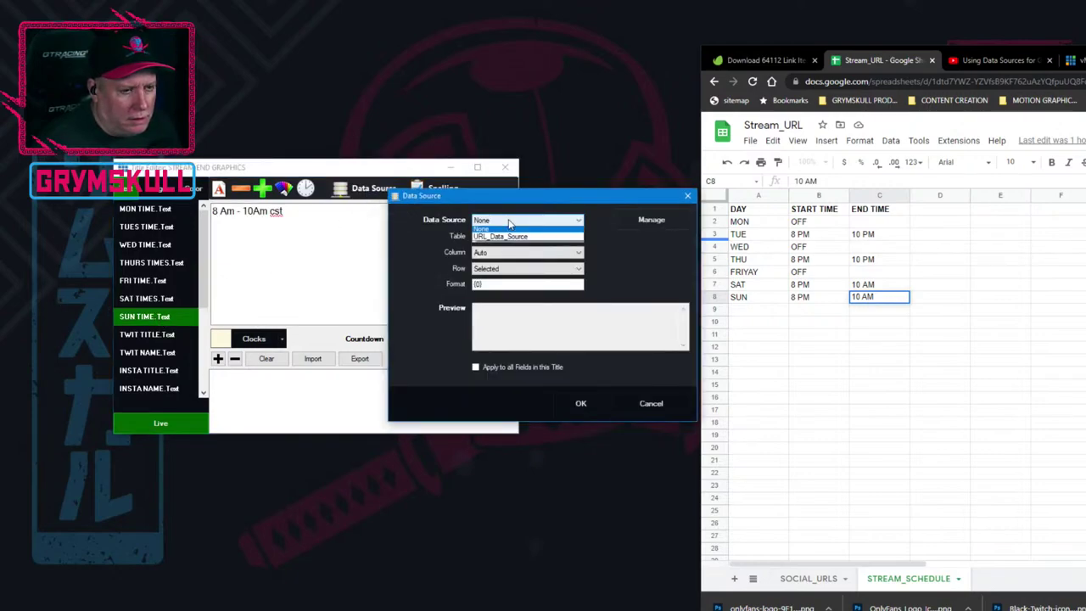
{"action": "left_click", "coordinate": [509, 243]}
{"action": "left_click", "coordinate": [509, 237]}
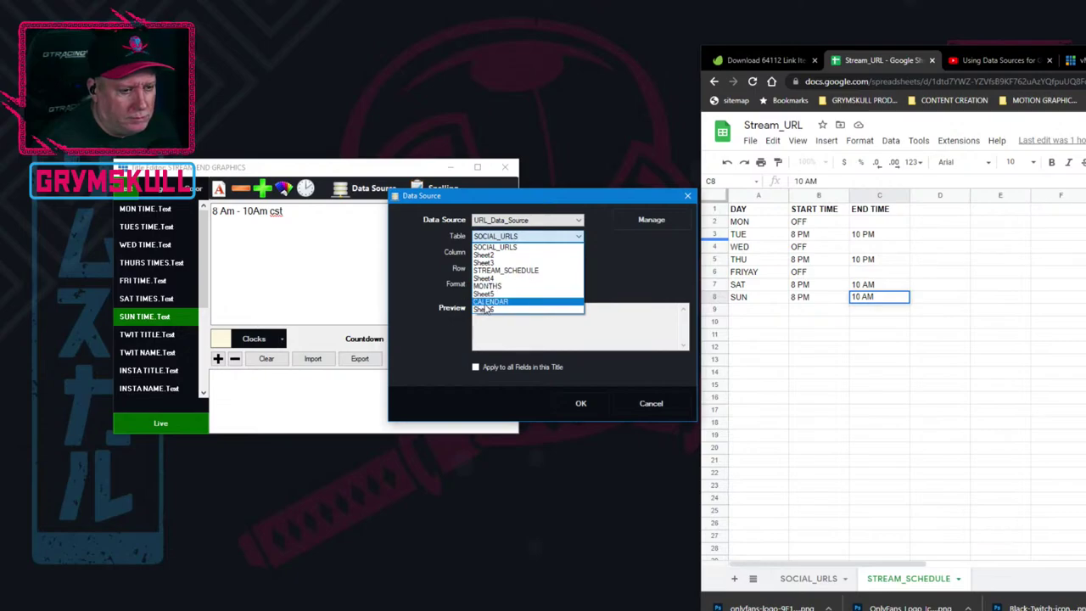
{"action": "left_click", "coordinate": [520, 271]}
{"action": "left_click", "coordinate": [518, 254]}
{"action": "left_click", "coordinate": [492, 279]}
{"action": "left_click", "coordinate": [527, 268]}
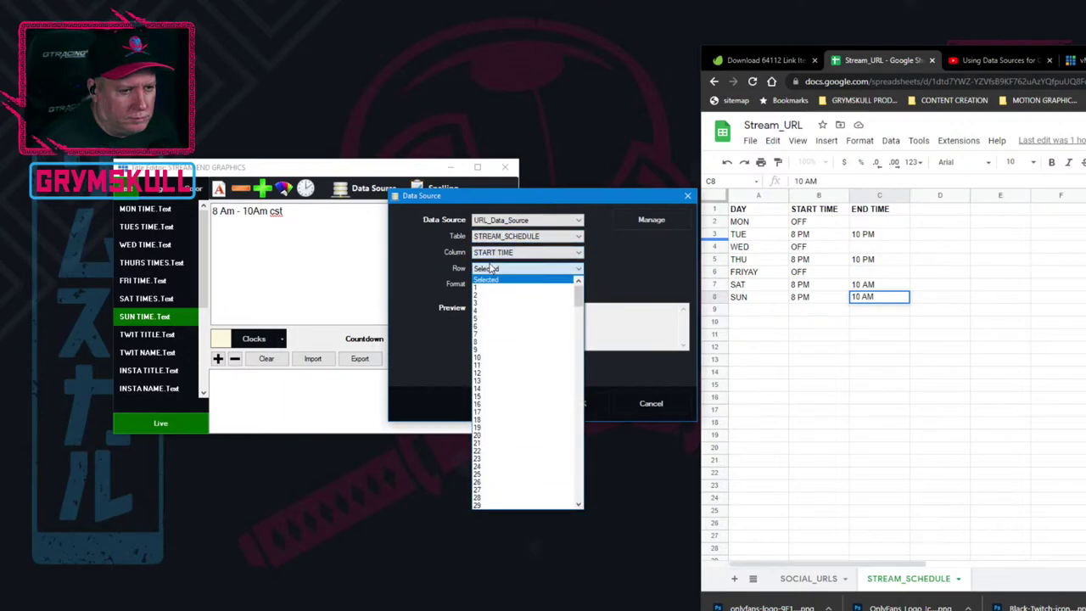
{"action": "left_click", "coordinate": [496, 336]}
{"action": "left_click", "coordinate": [586, 401]}
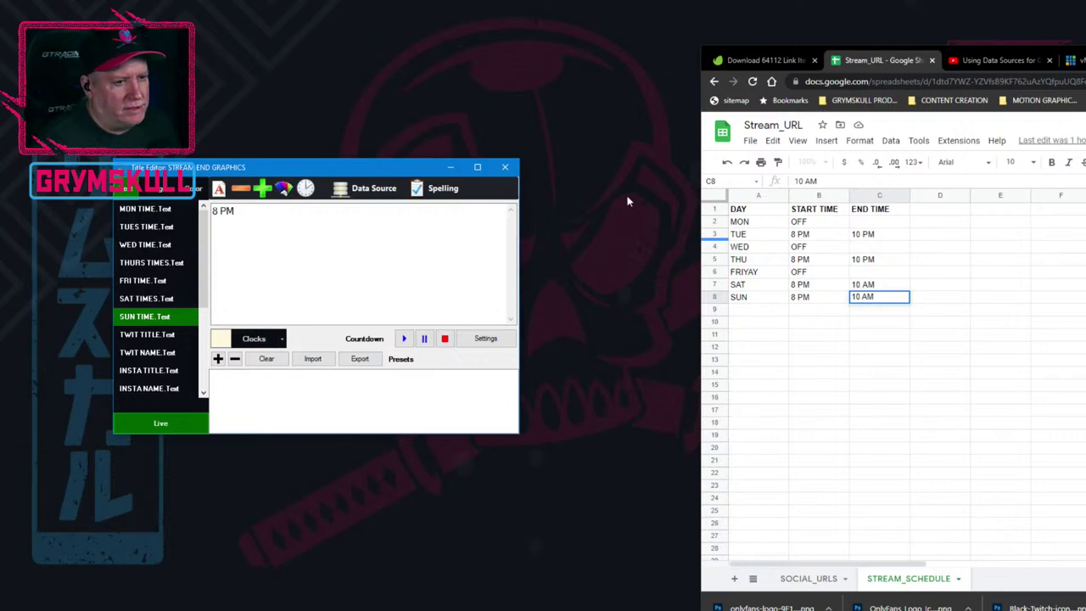
Move the STREAM END GRAPHICS title editor aside and close it.
{"action": "left_click_drag", "start_coordinate": [370, 165], "coordinate": [442, 157]}
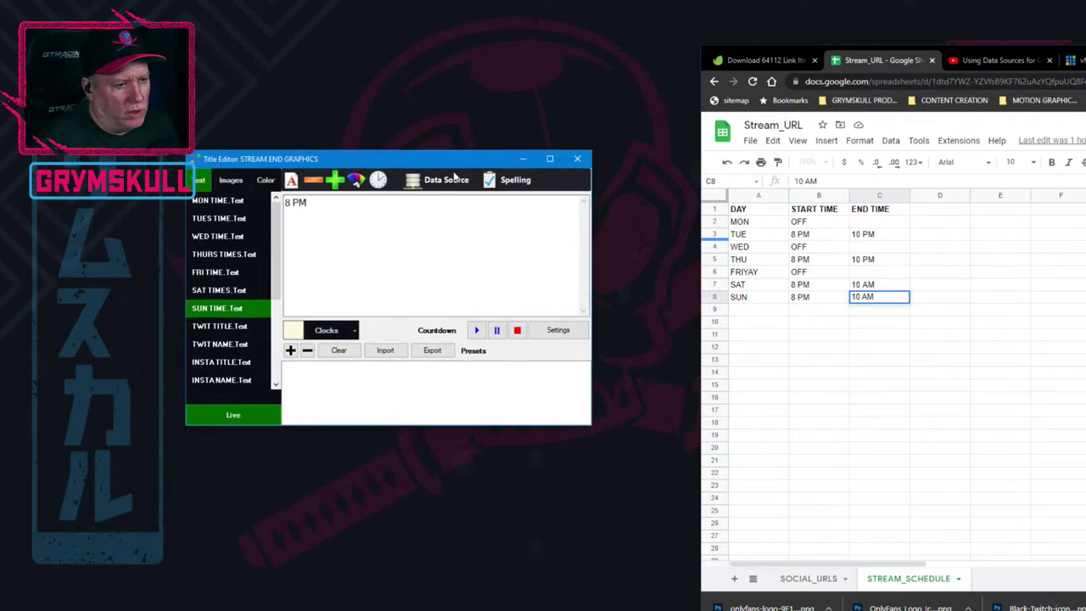
{"action": "left_click", "coordinate": [260, 487]}
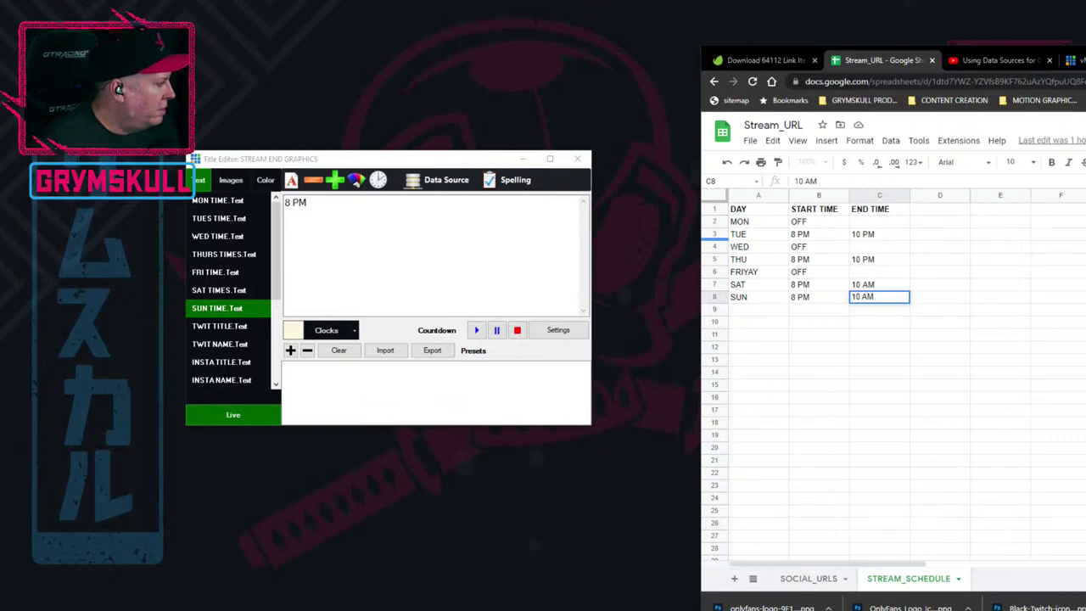
{"action": "key", "text": "alt+F4"}
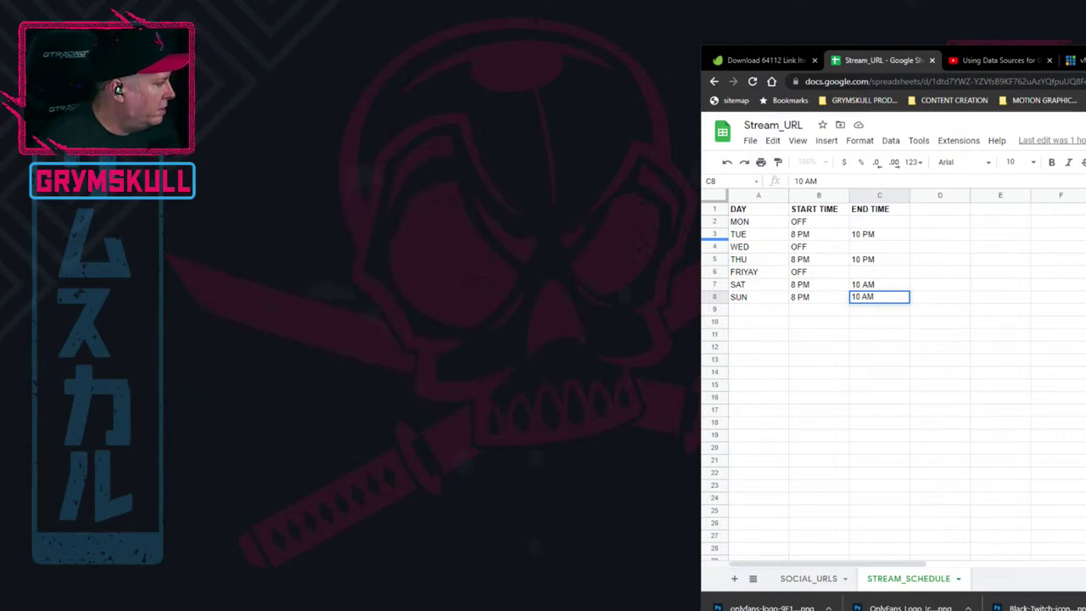
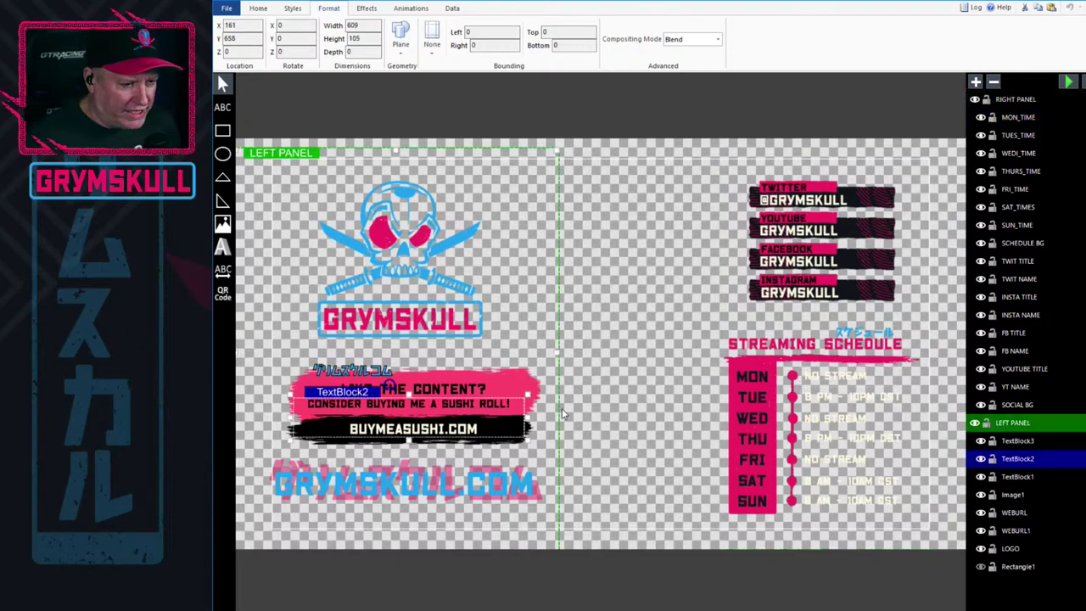
Delete the Image1 brush-stroke background behind the sushi donation text in the LEFT PANEL of the title design.
{"action": "key", "text": "Tab"}
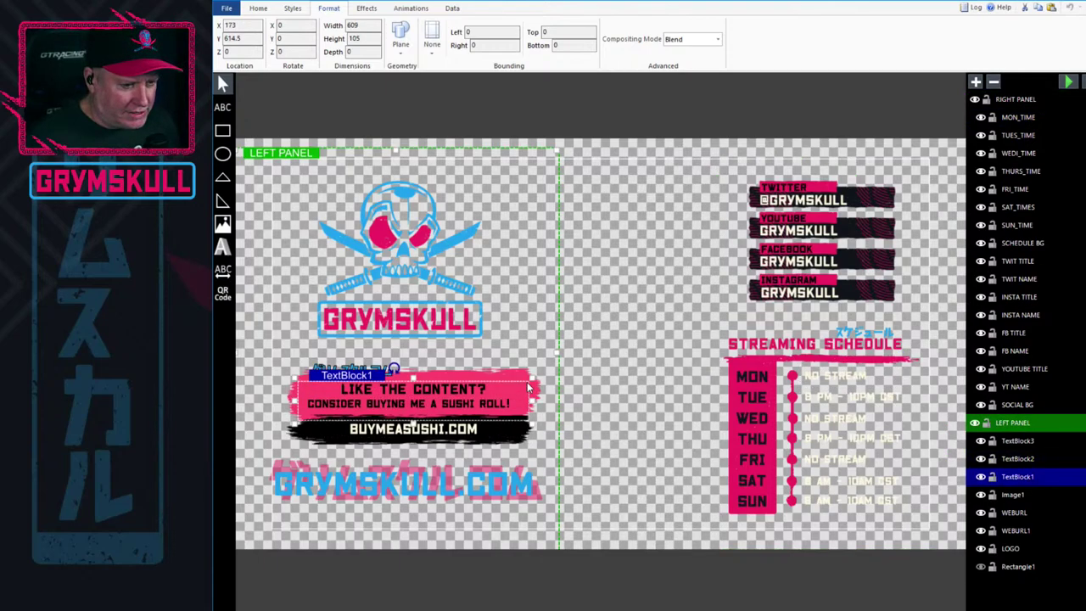
{"action": "key", "text": "Tab"}
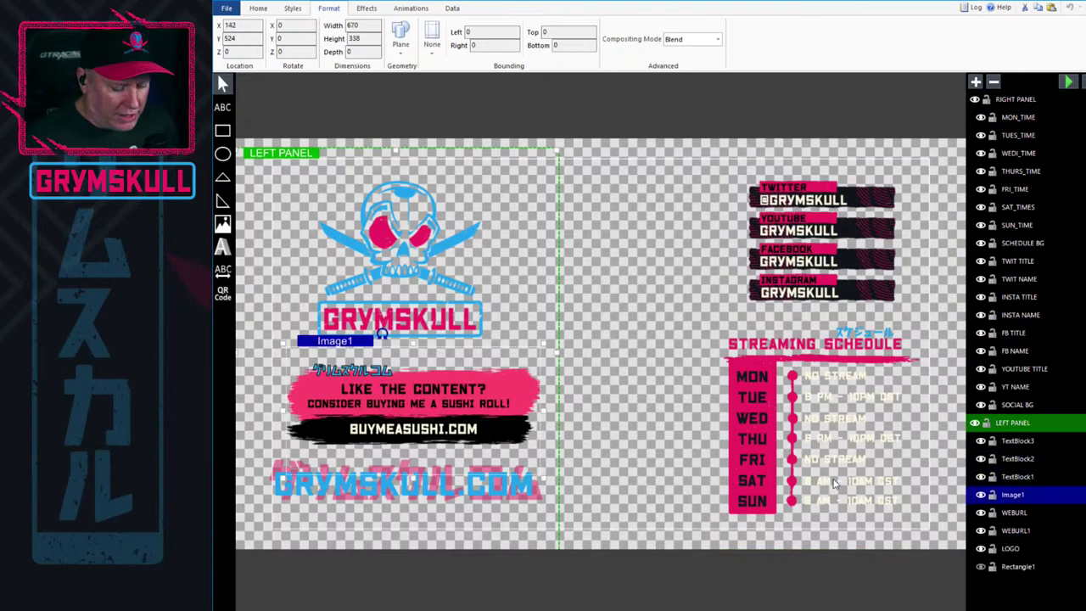
{"action": "key", "text": "Delete"}
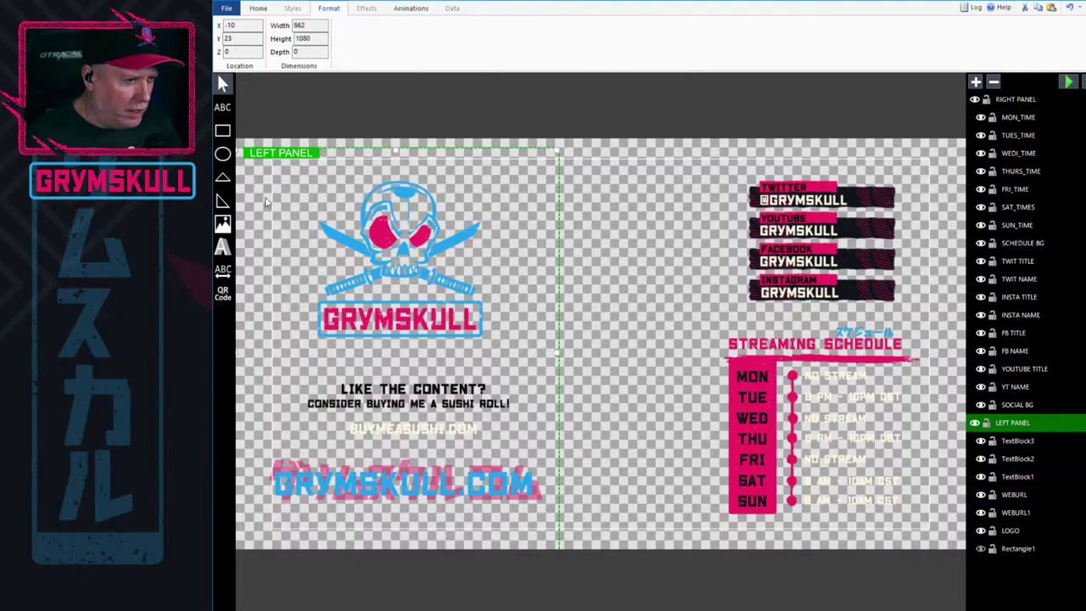
Start adding an image to the LEFT PANEL and browse up from the ICONS folder to the vMix Shows folder.
{"action": "left_click", "coordinate": [227, 225]}
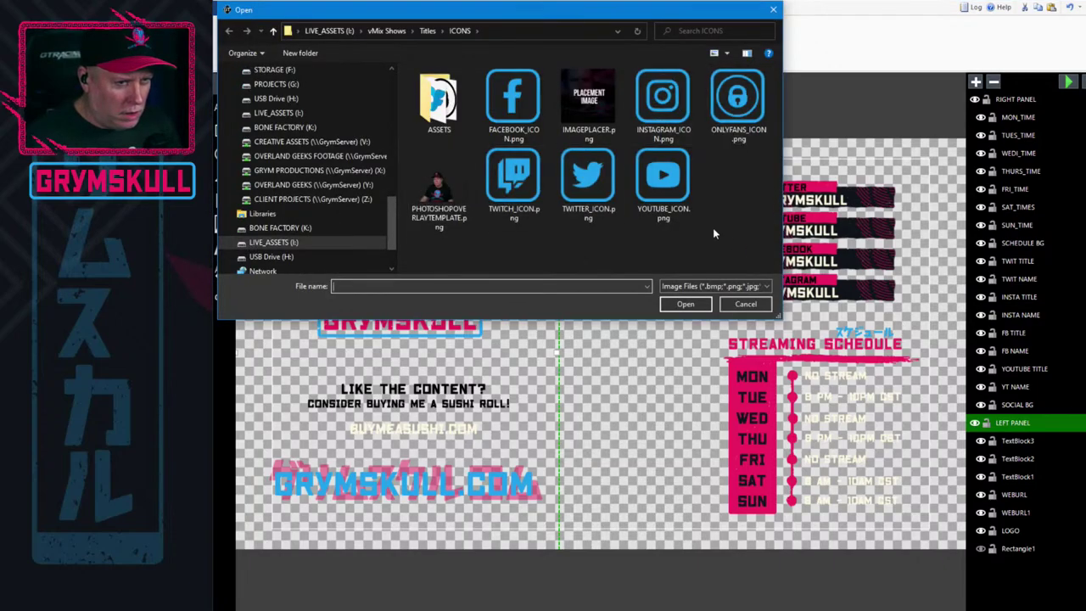
{"action": "double_click", "coordinate": [437, 97]}
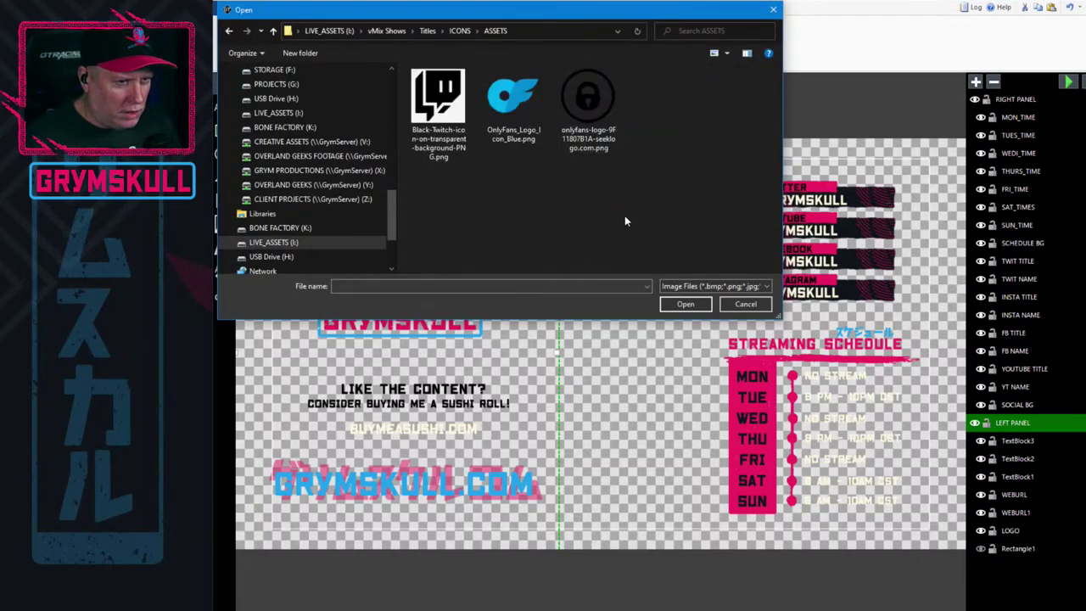
{"action": "left_click", "coordinate": [456, 31]}
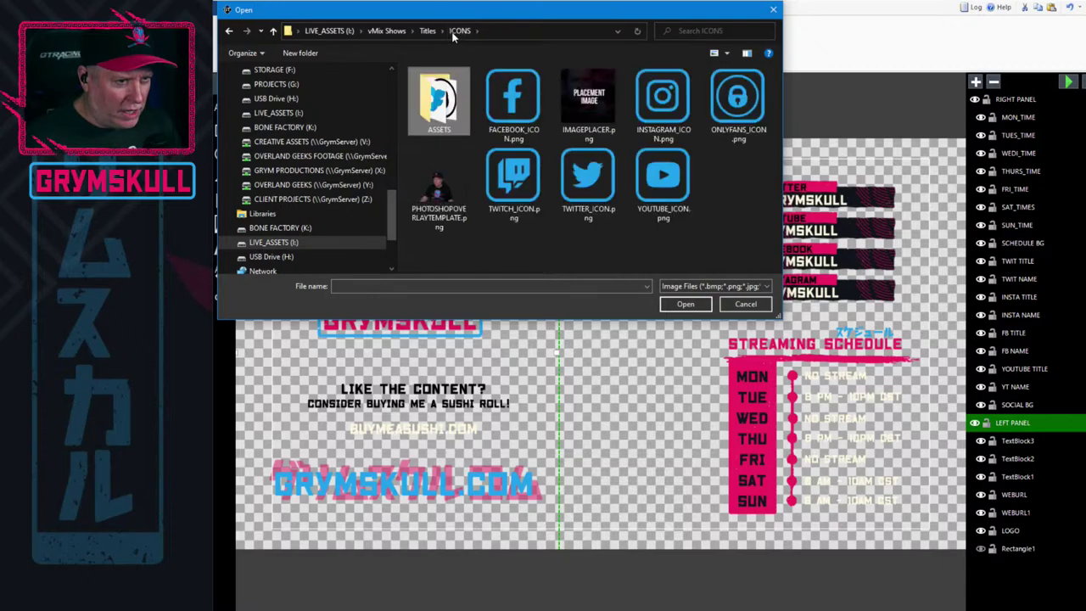
{"action": "left_click", "coordinate": [428, 31]}
{"action": "left_click", "coordinate": [386, 32]}
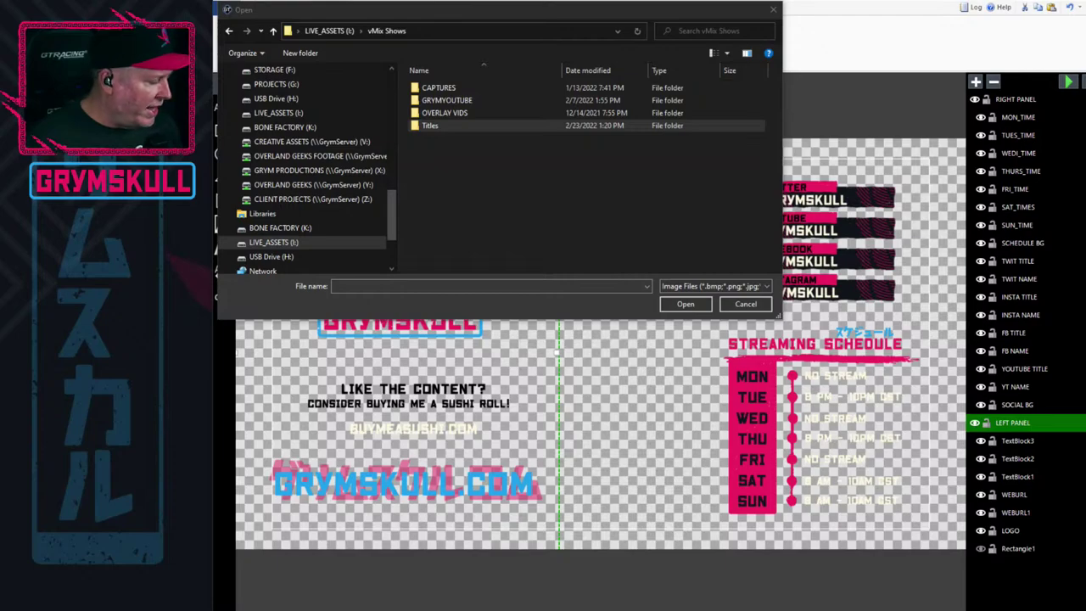
Switch to the browser, open the GrymSkull YouTube channel page and look through its sections for the Friends of the Channel list.
{"action": "key", "text": "alt+Tab"}
{"action": "left_click", "coordinate": [519, 27]}
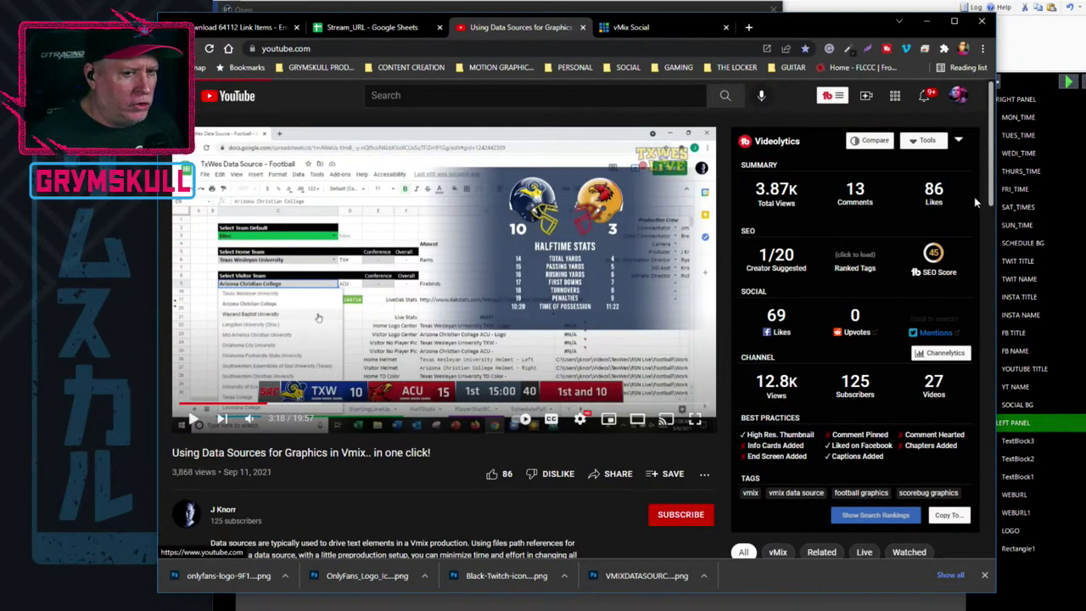
{"action": "left_click", "coordinate": [958, 96]}
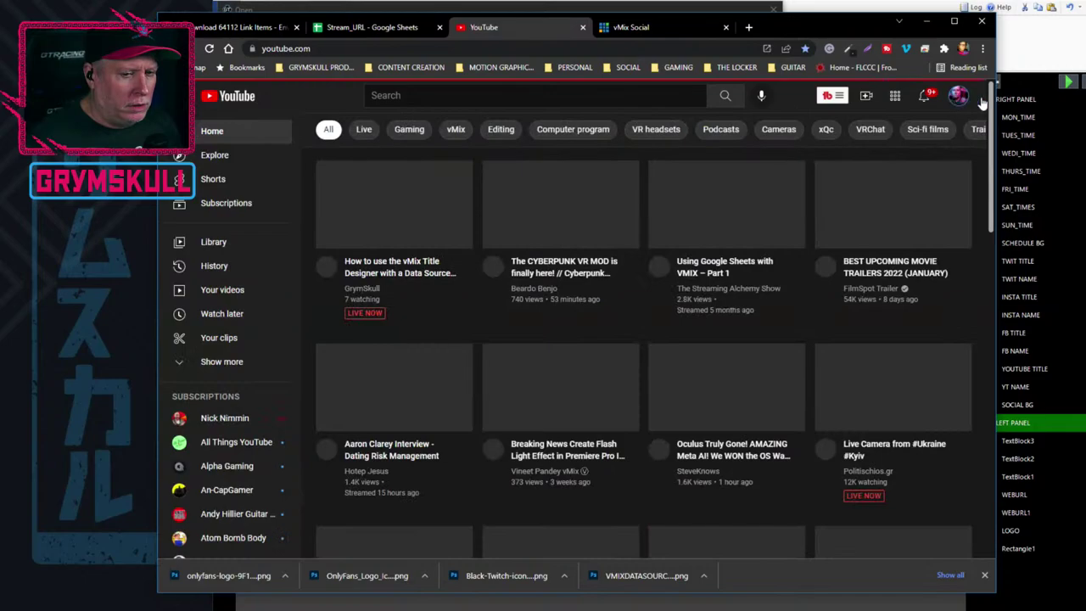
{"action": "left_click", "coordinate": [957, 96]}
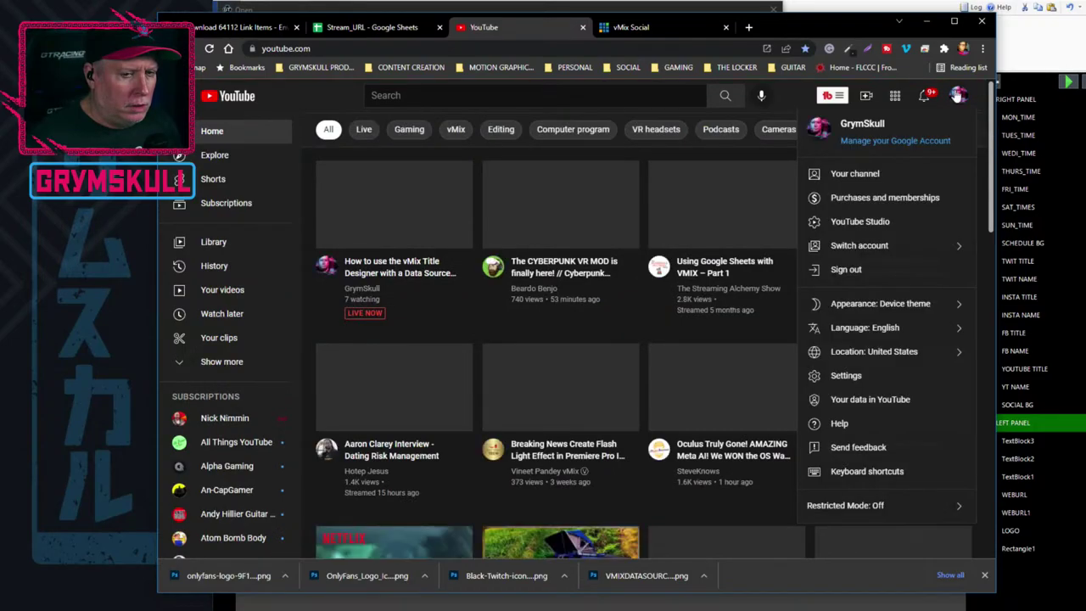
{"action": "left_click", "coordinate": [853, 173]}
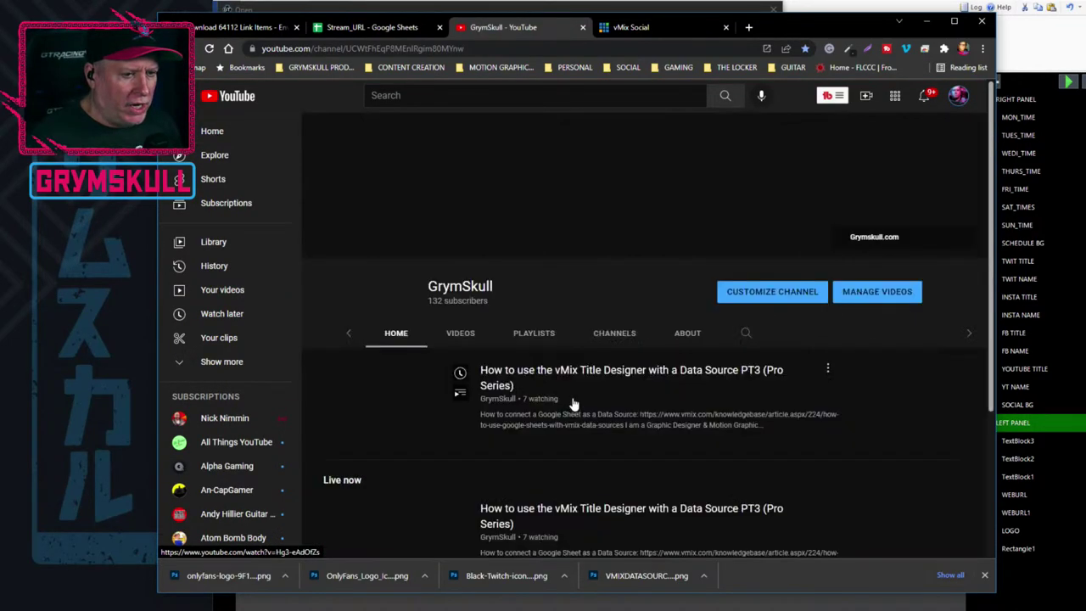
{"action": "scroll", "coordinate": [508, 420], "scroll_direction": "down", "scroll_amount": 9}
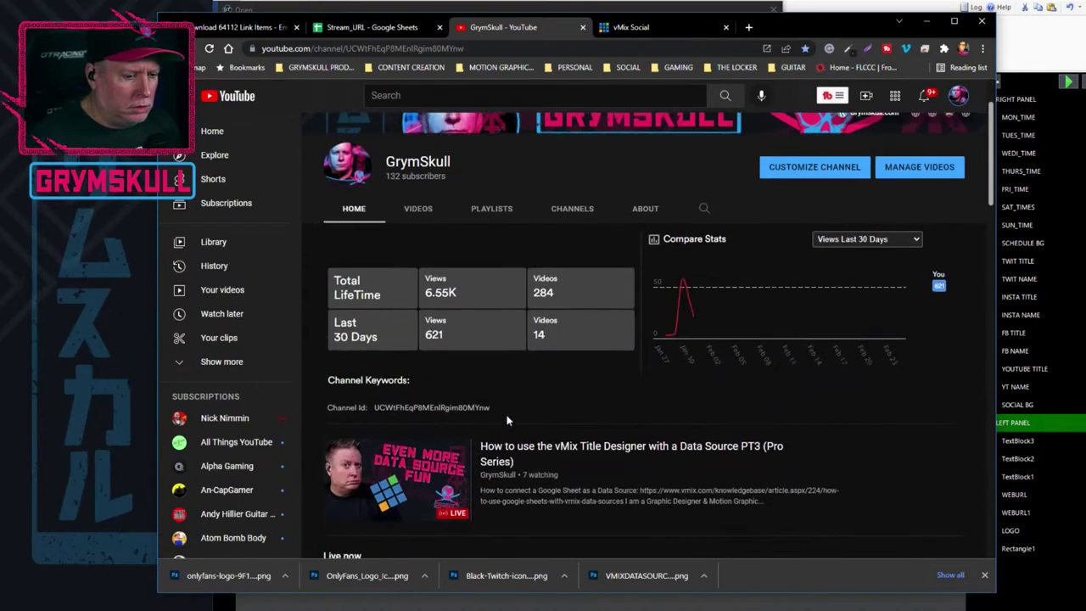
{"action": "scroll", "coordinate": [813, 272], "scroll_direction": "down", "scroll_amount": 2}
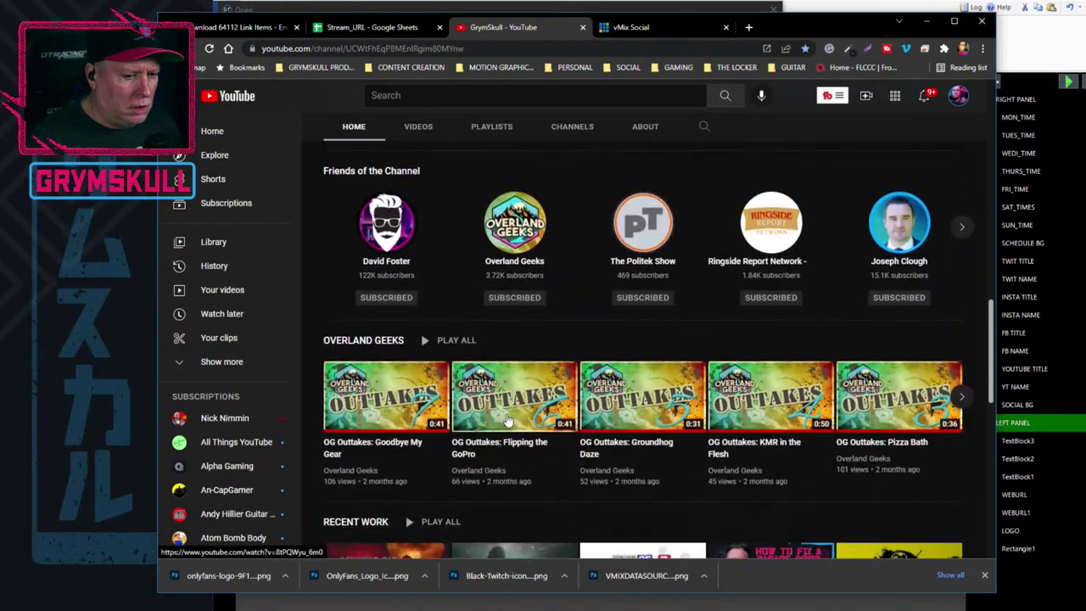
Open a befriended creator's channel from the Friends of the Channel list and copy its web address.
{"action": "left_click", "coordinate": [964, 256]}
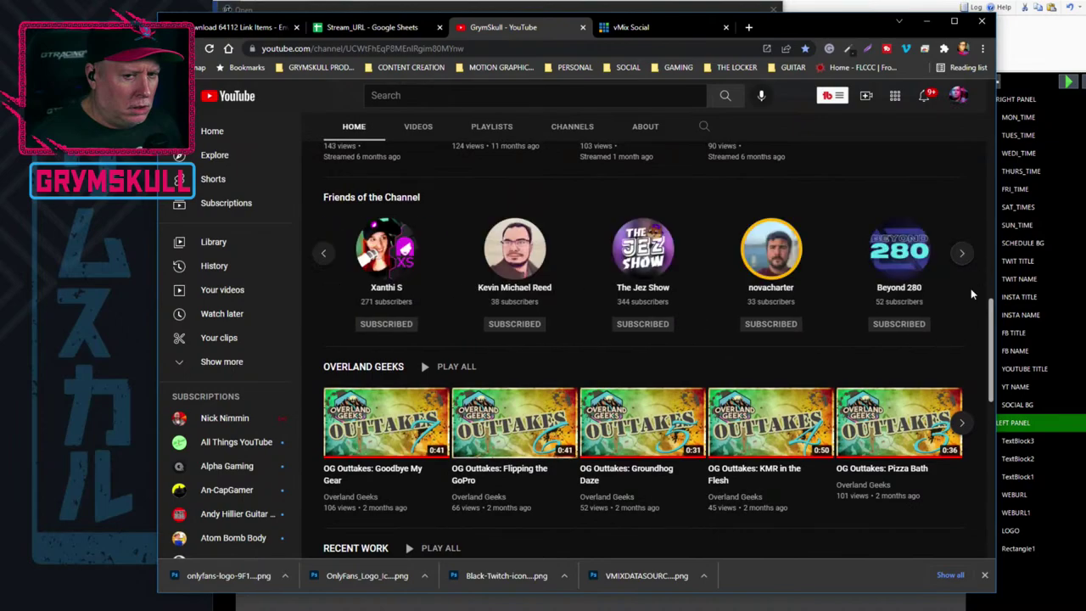
{"action": "left_click", "coordinate": [547, 286]}
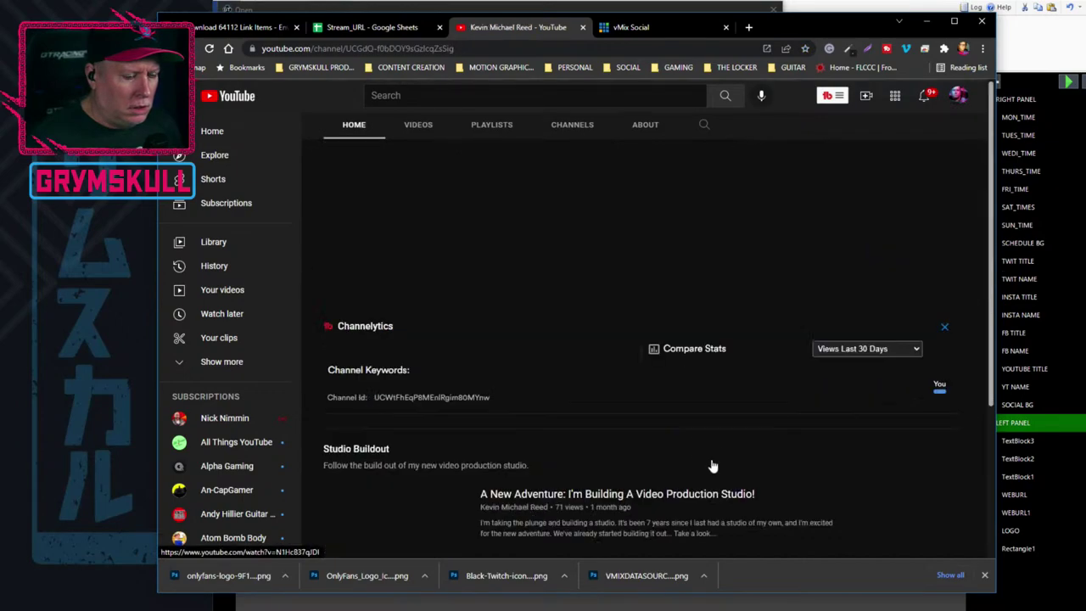
{"action": "left_click", "coordinate": [499, 48]}
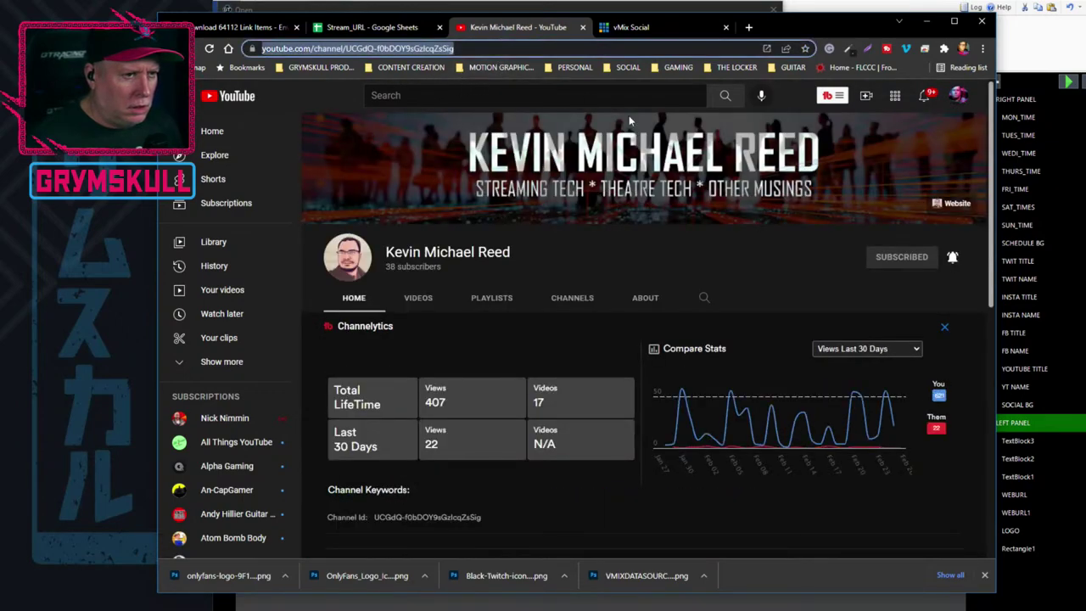
{"action": "key", "text": "alt+Tab"}
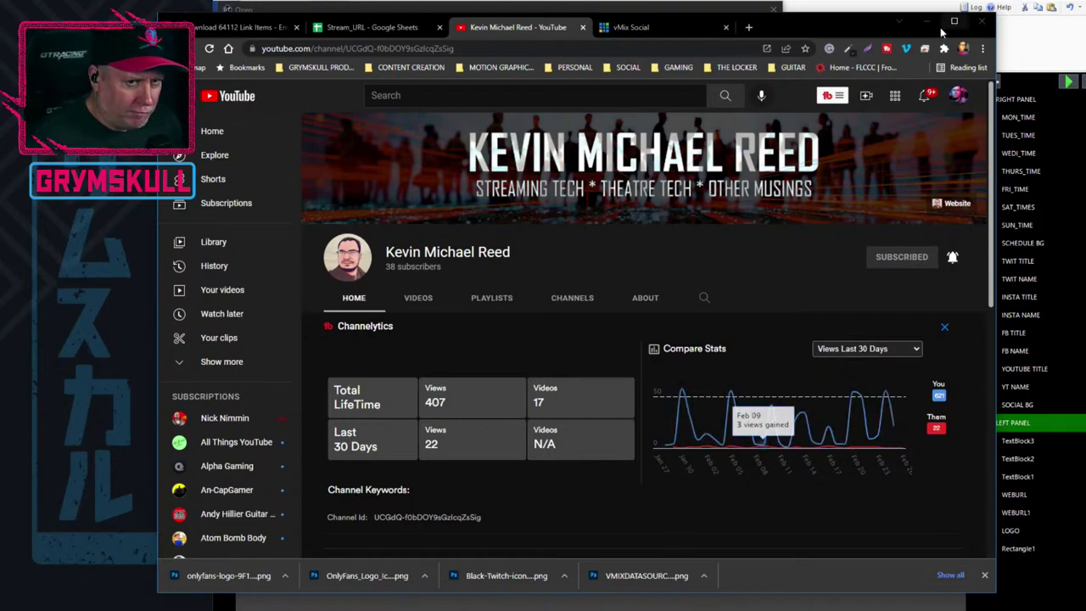
Reposition the browser window and switch back to the title designer's open image file dialog.
{"action": "left_click_drag", "start_coordinate": [848, 34], "coordinate": [796, 61]}
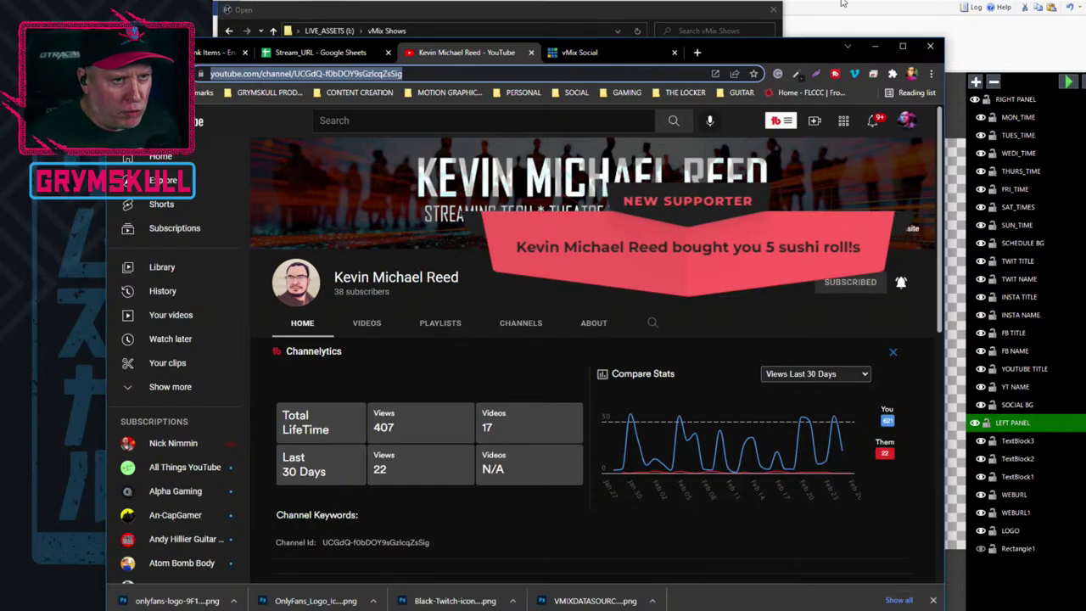
{"action": "left_click_drag", "start_coordinate": [759, 51], "coordinate": [779, 15]}
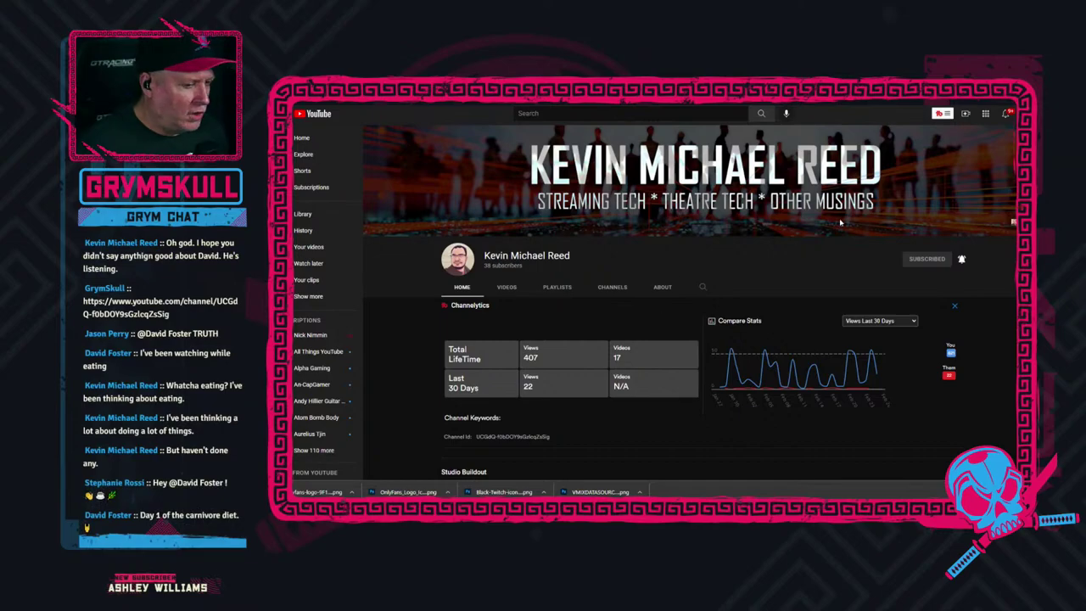
{"action": "key", "text": "alt+Tab"}
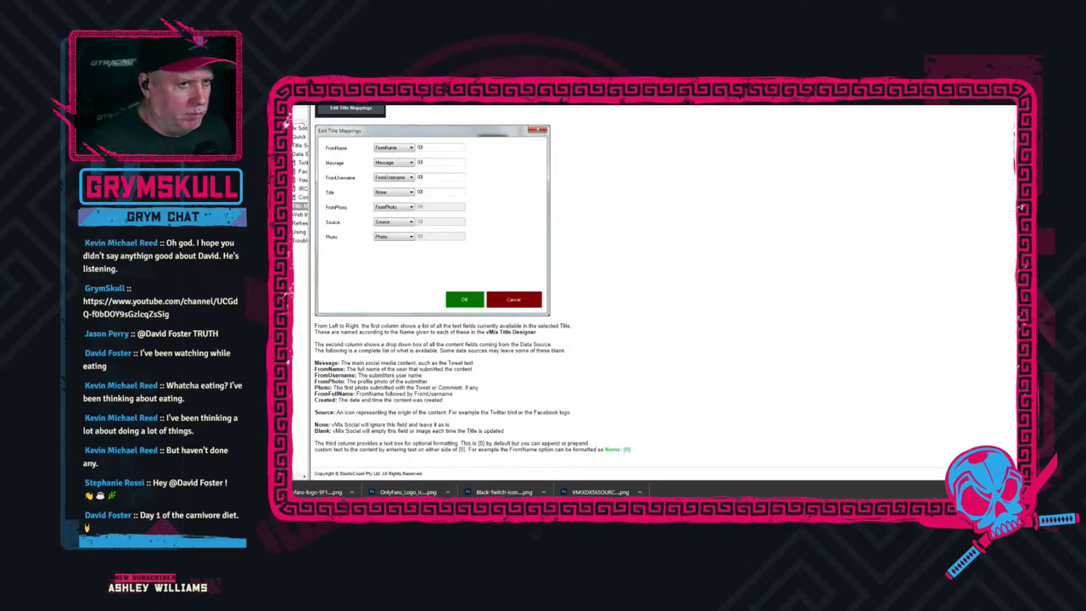
{"action": "key", "text": "alt+Tab"}
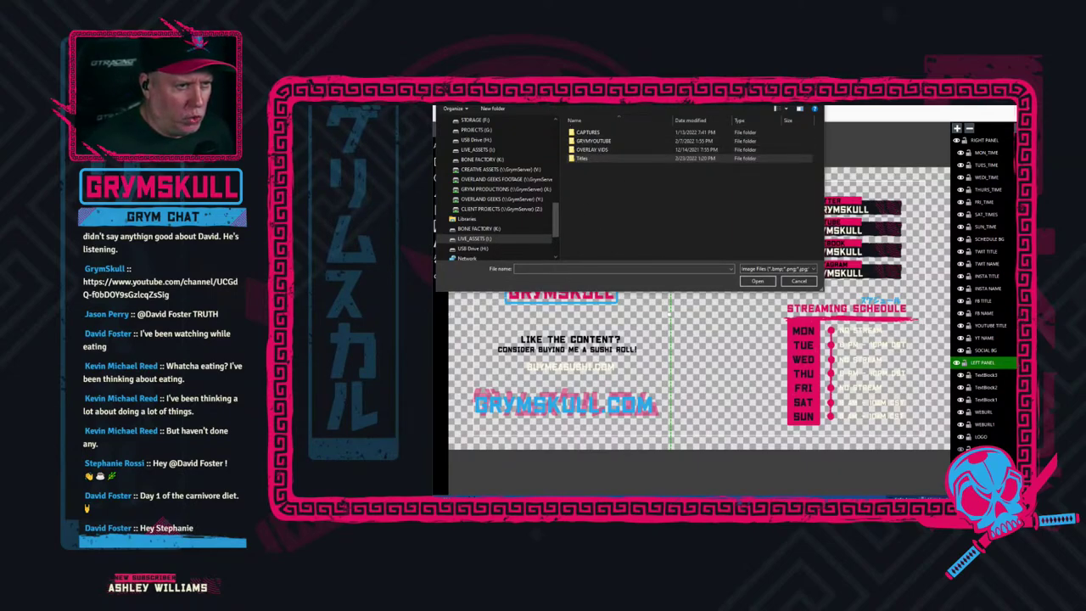
Insert TEXT_BAR.png from a subfolder of the Titles folder as an image in the LEFT PANEL.
{"action": "double_click", "coordinate": [582, 158]}
{"action": "double_click", "coordinate": [598, 201]}
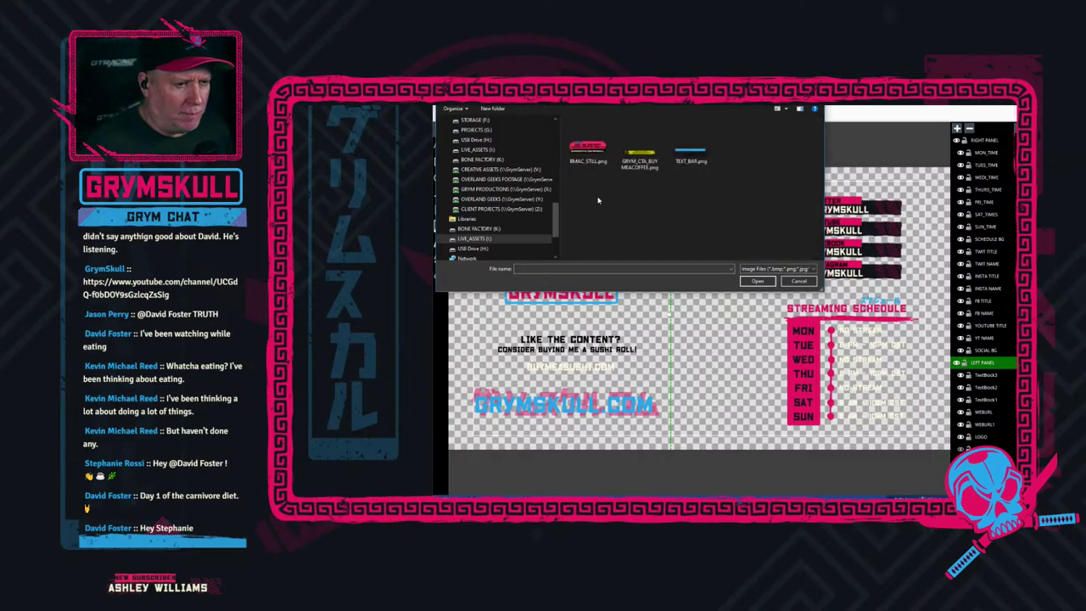
{"action": "left_click", "coordinate": [691, 153]}
{"action": "left_click", "coordinate": [757, 281]}
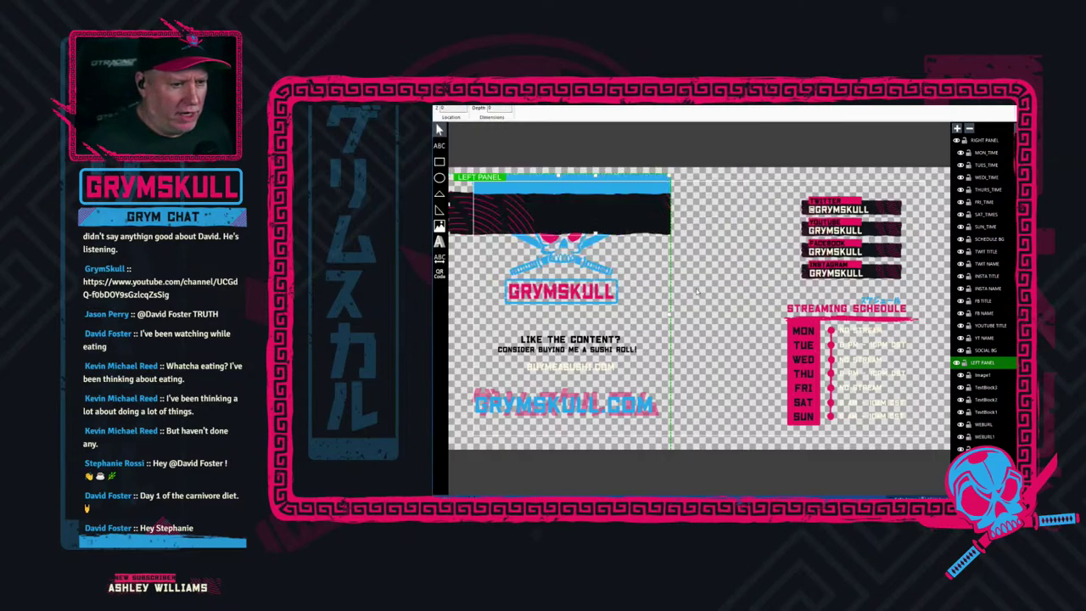
Shrink the text bar image, place it over the sushi donation text, and move its Image1 layer below TextBlock1.
{"action": "left_click_drag", "start_coordinate": [628, 212], "coordinate": [556, 325]}
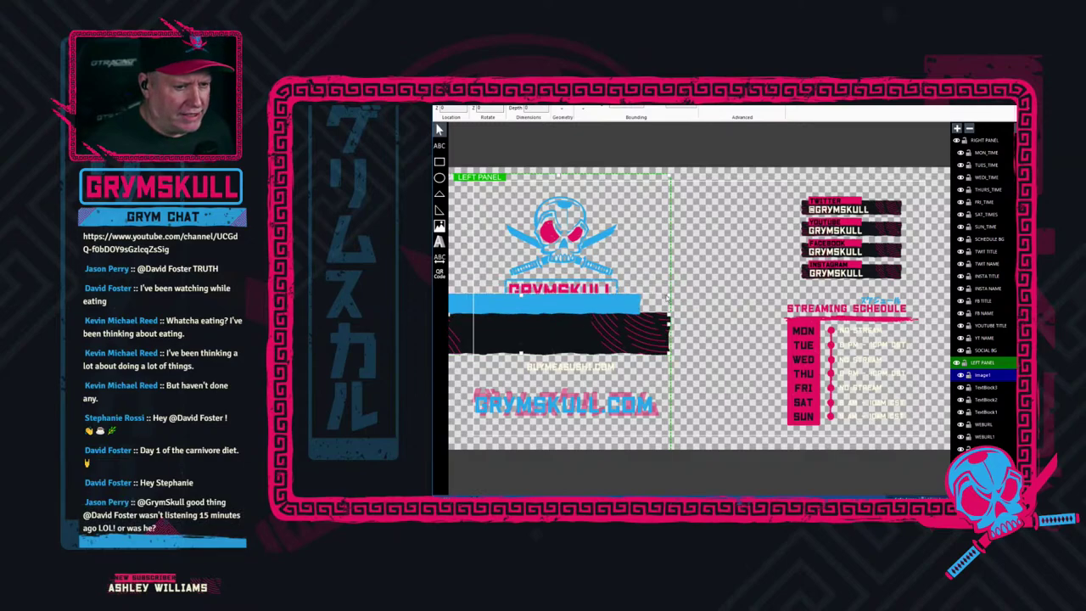
{"action": "left_click_drag", "start_coordinate": [668, 299], "coordinate": [644, 327]}
{"action": "left_click_drag", "start_coordinate": [639, 373], "coordinate": [635, 361]}
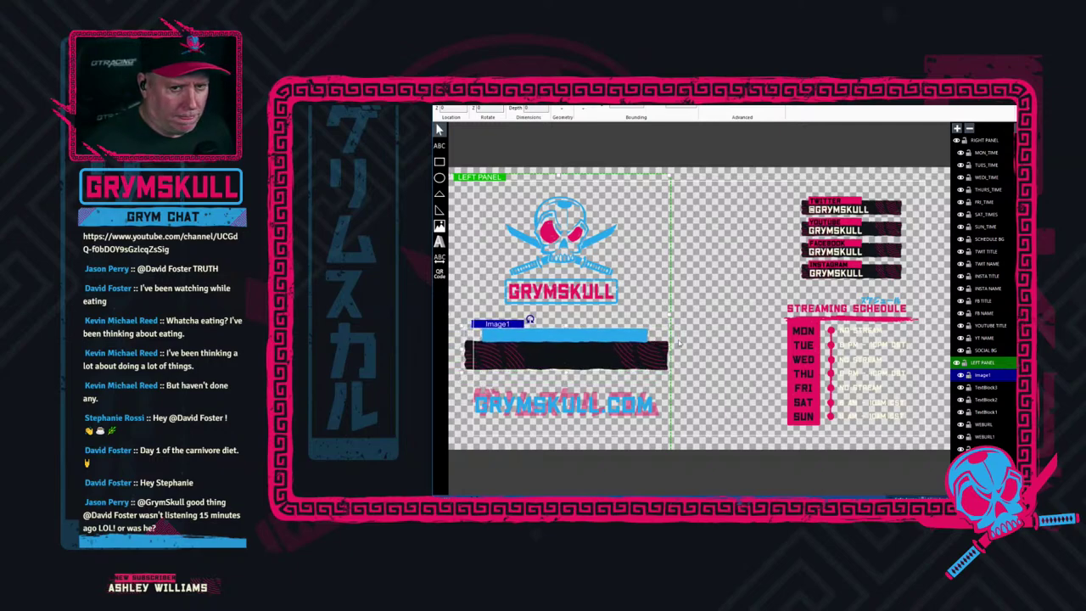
{"action": "left_click_drag", "start_coordinate": [991, 409], "coordinate": [997, 421]}
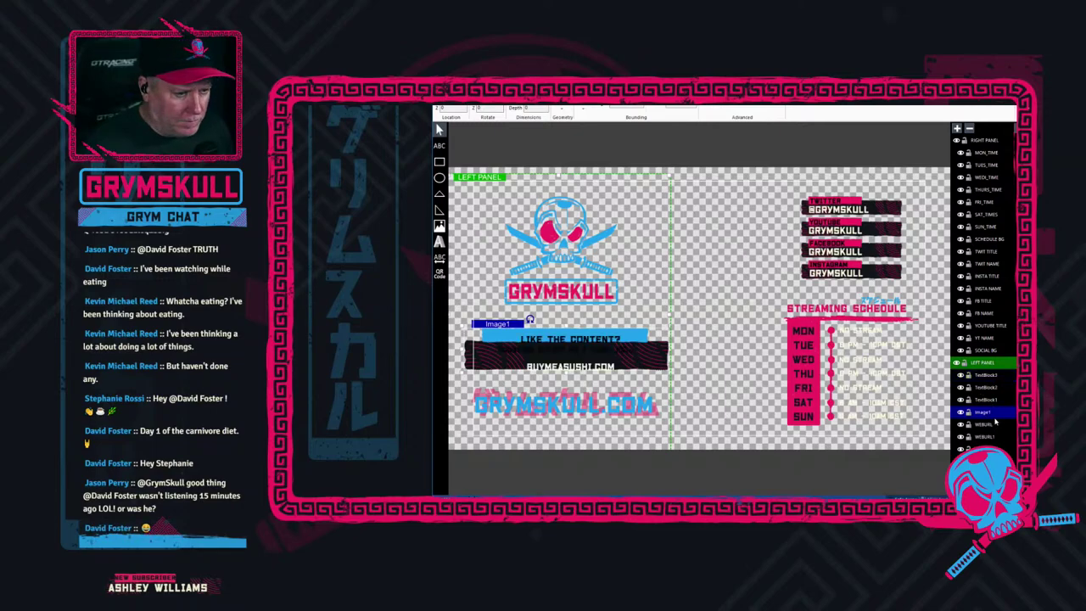
Adjust the LIKE THE CONTENT? text onto the blue strip and the BUYMEASUSHI.COM text onto the black bar.
{"action": "left_click", "coordinate": [560, 345]}
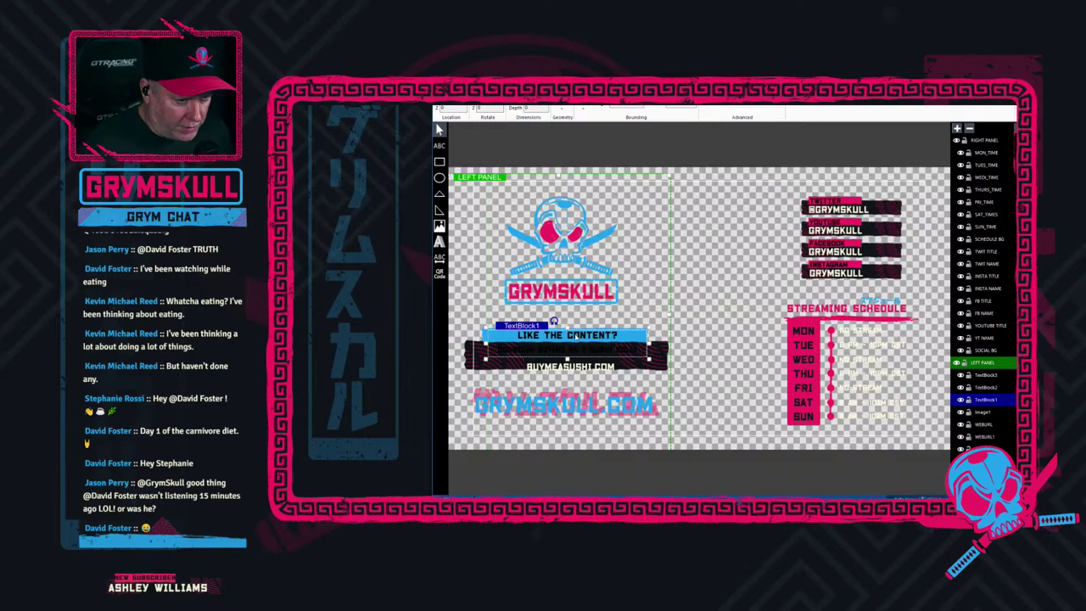
{"action": "left_click", "coordinate": [581, 355]}
{"action": "left_click", "coordinate": [588, 351]}
{"action": "left_click", "coordinate": [591, 365]}
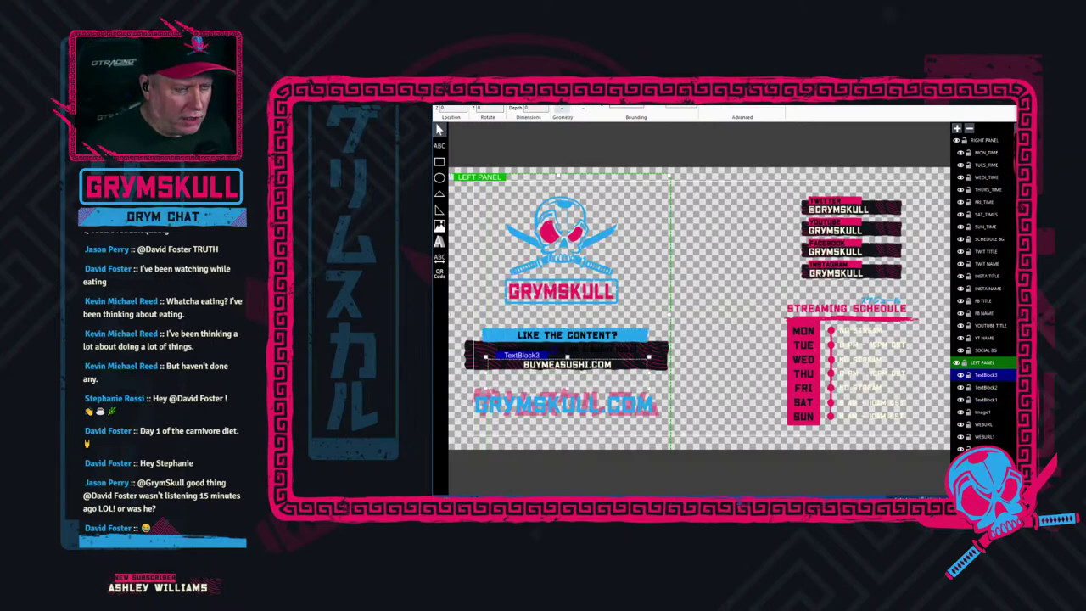
Change the fill of the CONSIDER BUYING ME A SUSHI ROLL! text from black to the recent off-white colour.
{"action": "left_click", "coordinate": [667, 109]}
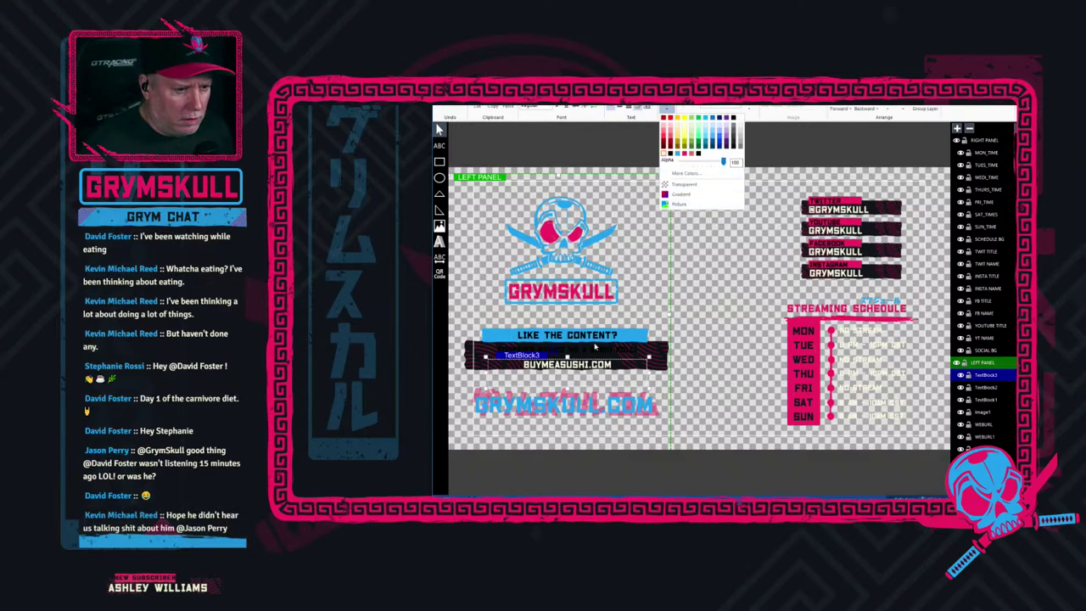
{"action": "left_click", "coordinate": [595, 356]}
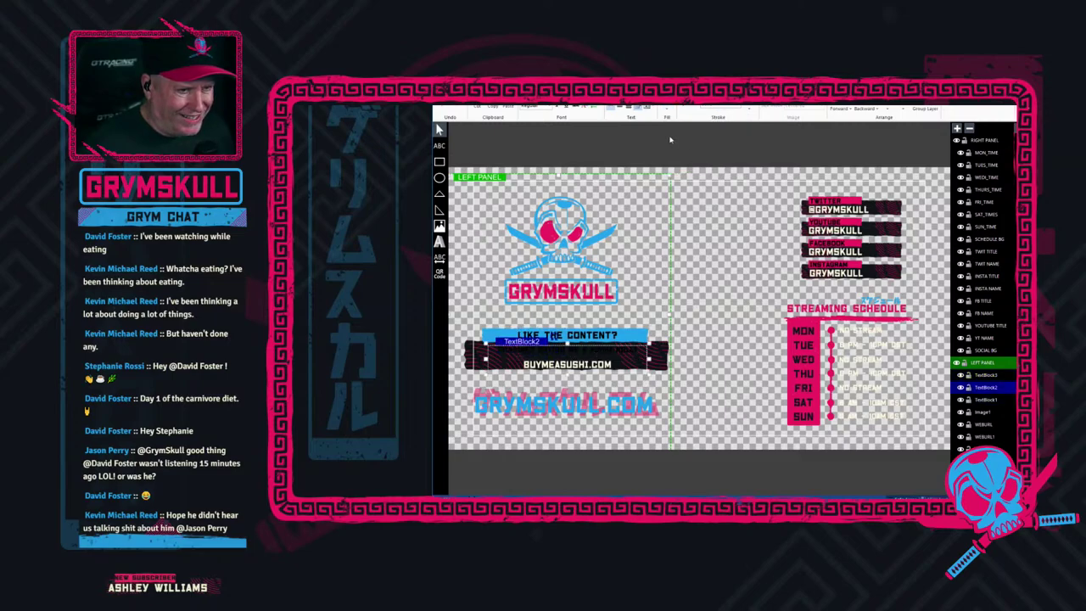
{"action": "left_click", "coordinate": [667, 108]}
{"action": "left_click", "coordinate": [665, 153]}
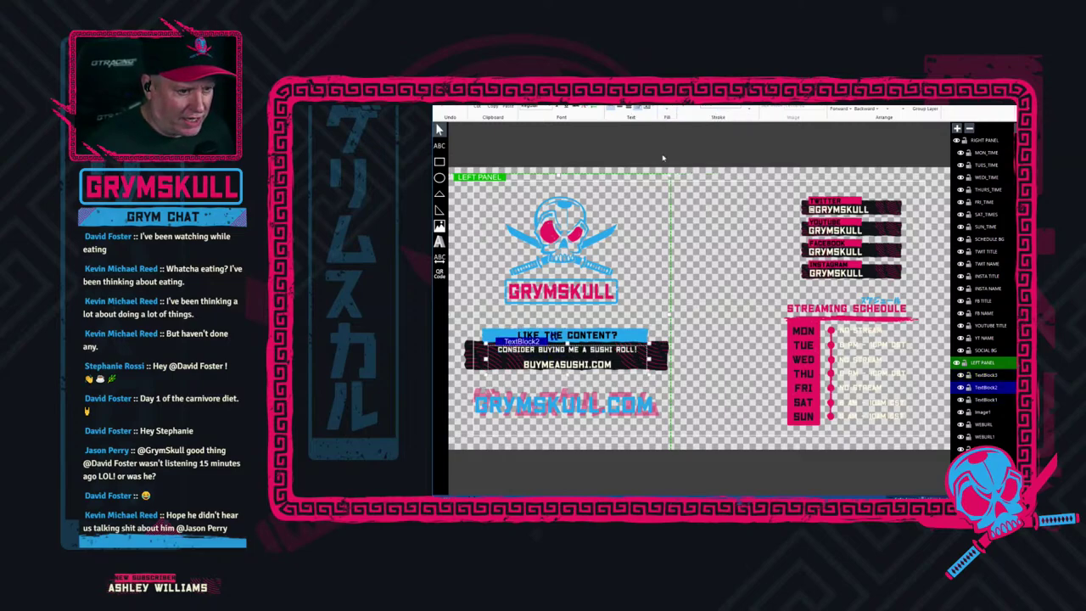
Nudge the CONSIDER BUYING ME A SUSHI ROLL! and BUYMEASUSHI.COM lines into place within the black bar.
{"action": "left_click_drag", "start_coordinate": [573, 355], "coordinate": [578, 362]}
{"action": "left_click", "coordinate": [575, 367]}
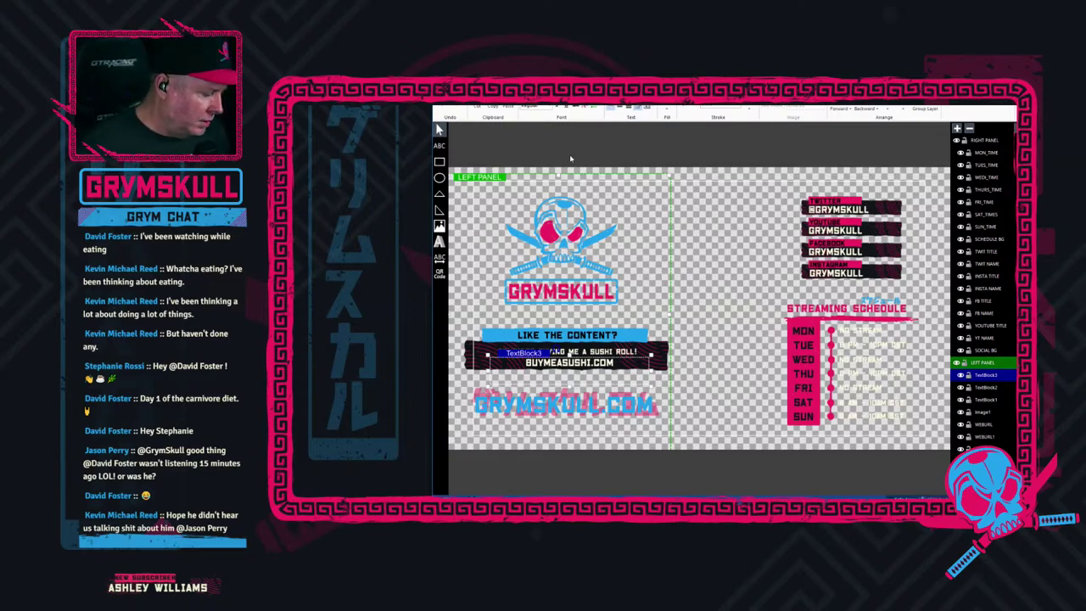
{"action": "left_click", "coordinate": [995, 377]}
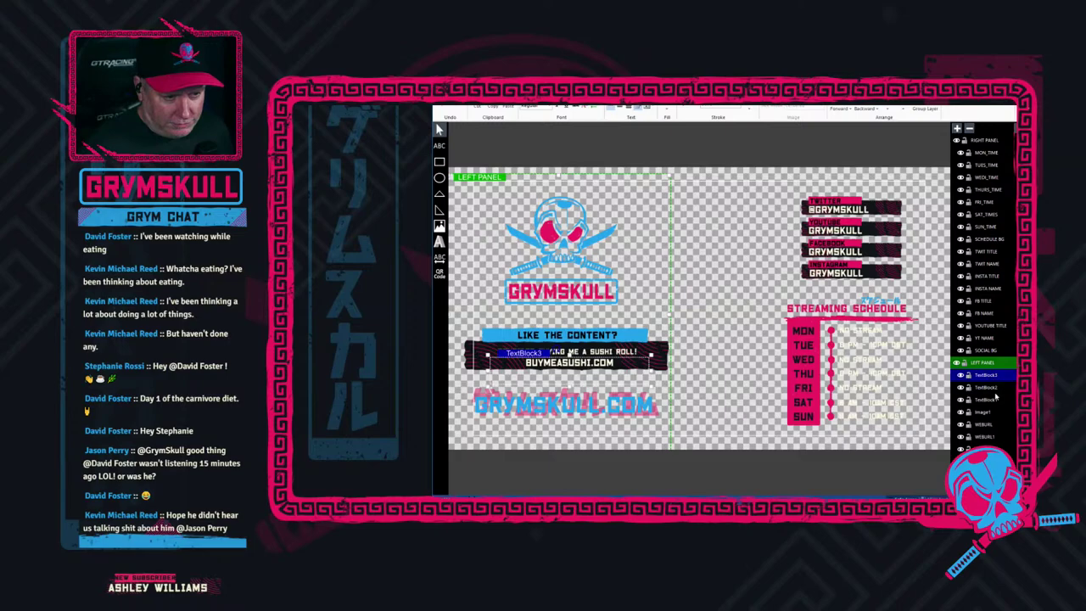
Check the weekday time layers in the RIGHT PANEL and rename the WEDI_TIME layer as WED_TIME.
{"action": "left_click", "coordinate": [986, 153]}
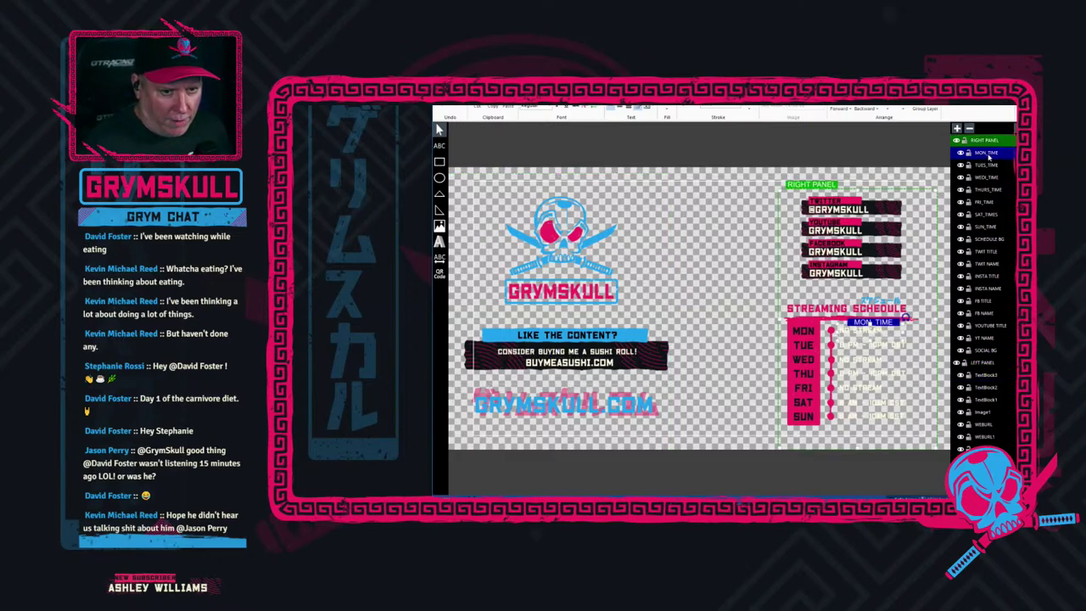
{"action": "left_click", "coordinate": [996, 166]}
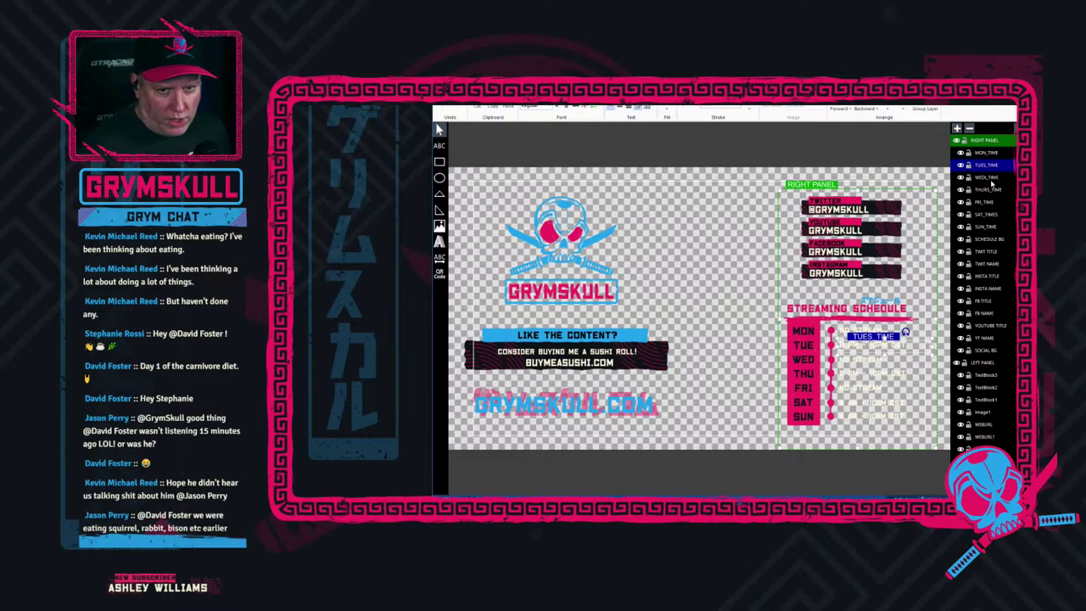
{"action": "left_click", "coordinate": [991, 177]}
{"action": "left_click", "coordinate": [989, 177]}
{"action": "key", "text": "End"}
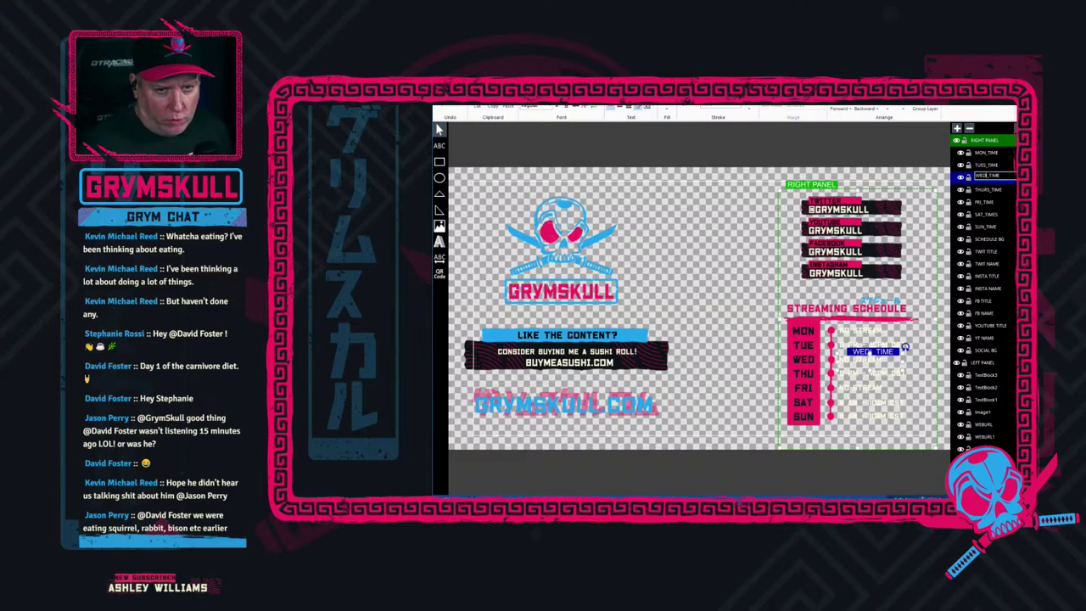
{"action": "left_click", "coordinate": [995, 190]}
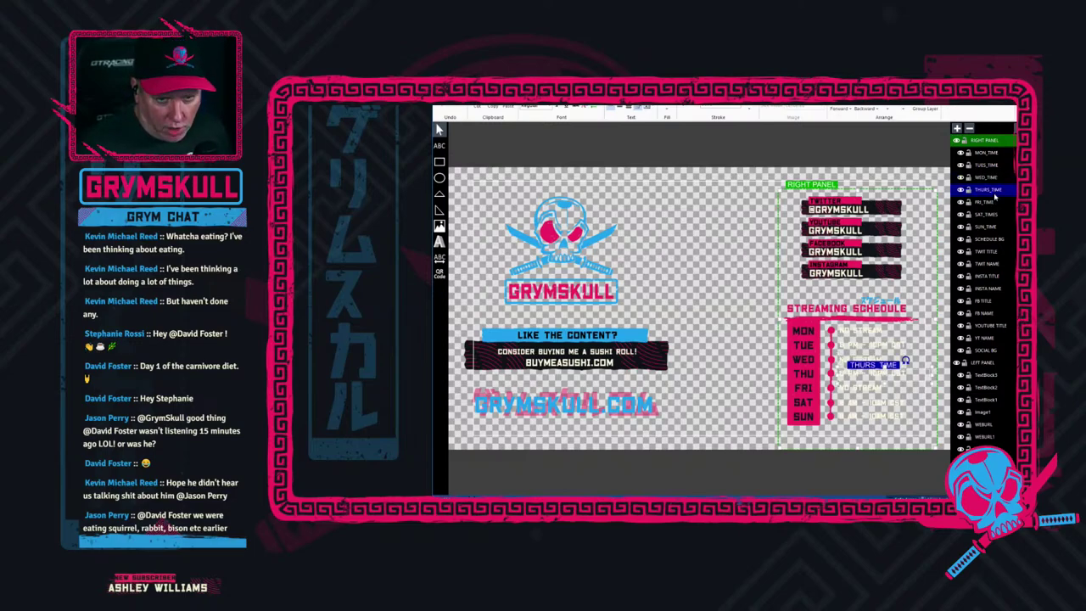
{"action": "left_click", "coordinate": [994, 202]}
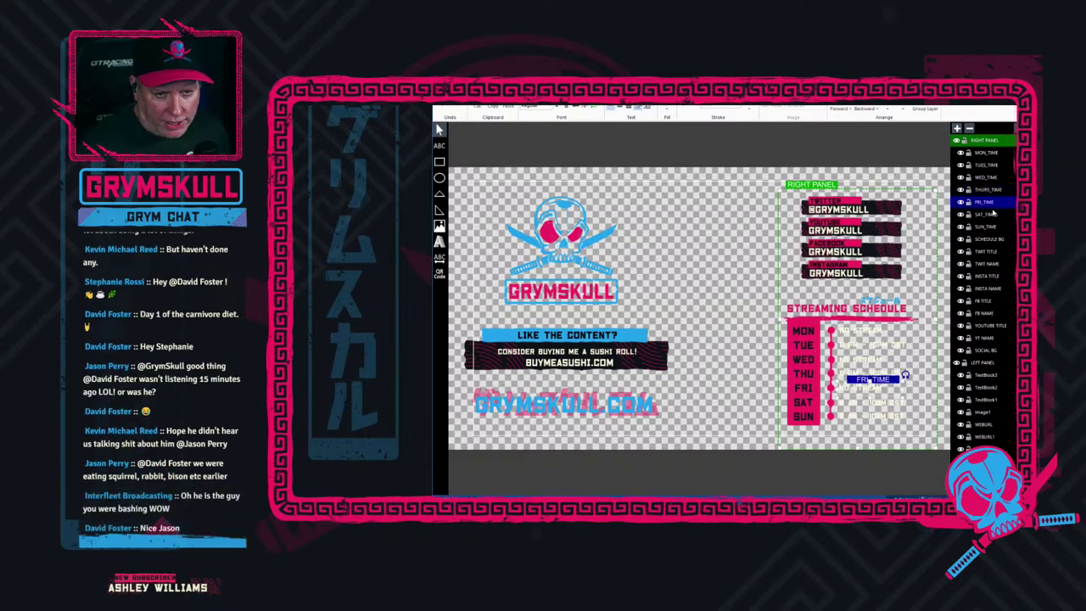
Check the SAT and SUN time layers, then the WEBURL and sushi-roll text layers in the LEFT PANEL.
{"action": "left_click", "coordinate": [995, 216]}
{"action": "left_click", "coordinate": [995, 227]}
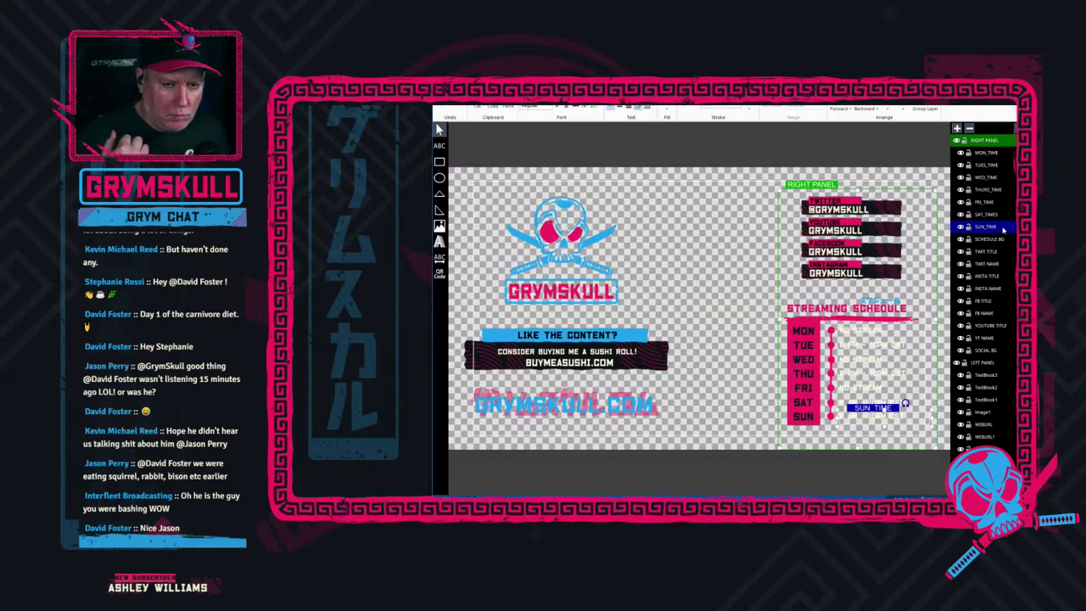
{"action": "left_click", "coordinate": [594, 409]}
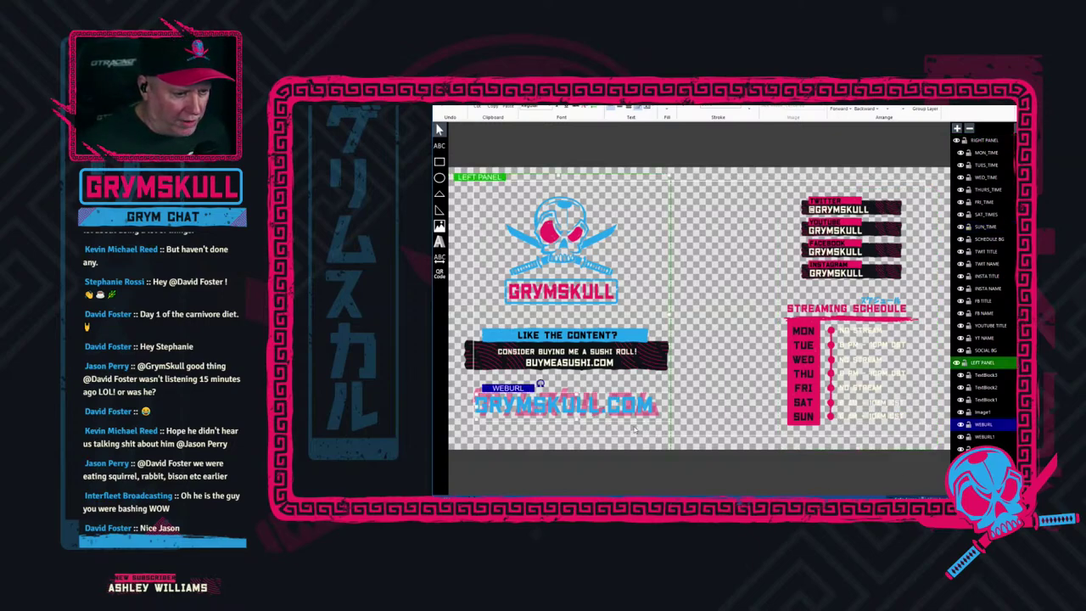
{"action": "left_click", "coordinate": [573, 354]}
{"action": "left_click", "coordinate": [624, 351]}
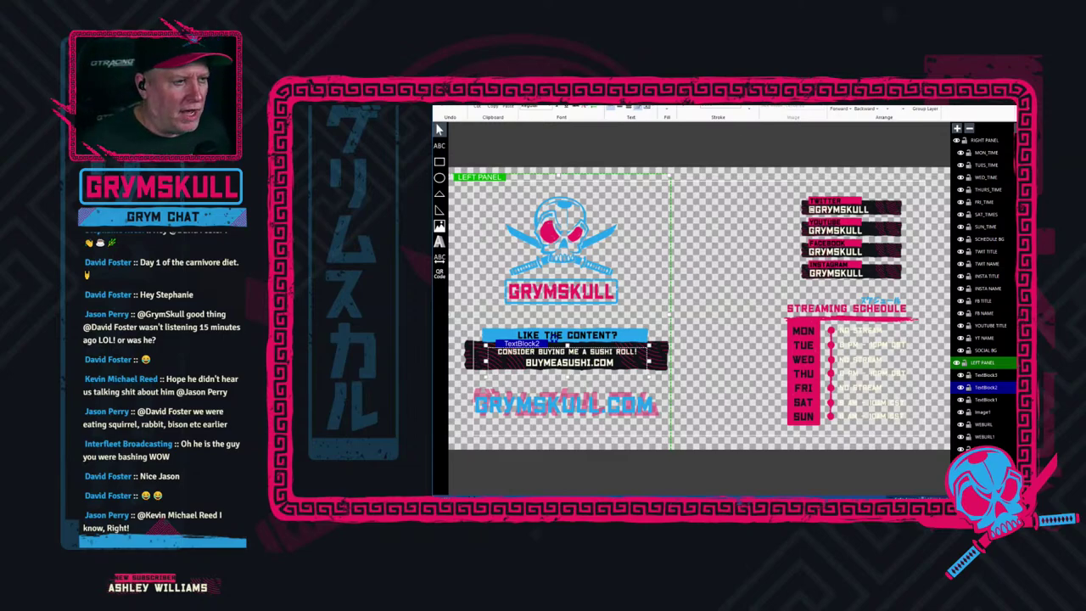
Save the reworked stream end title and reopen grymstreamend.gtzip from the recent files.
{"action": "left_click", "coordinate": [449, 106]}
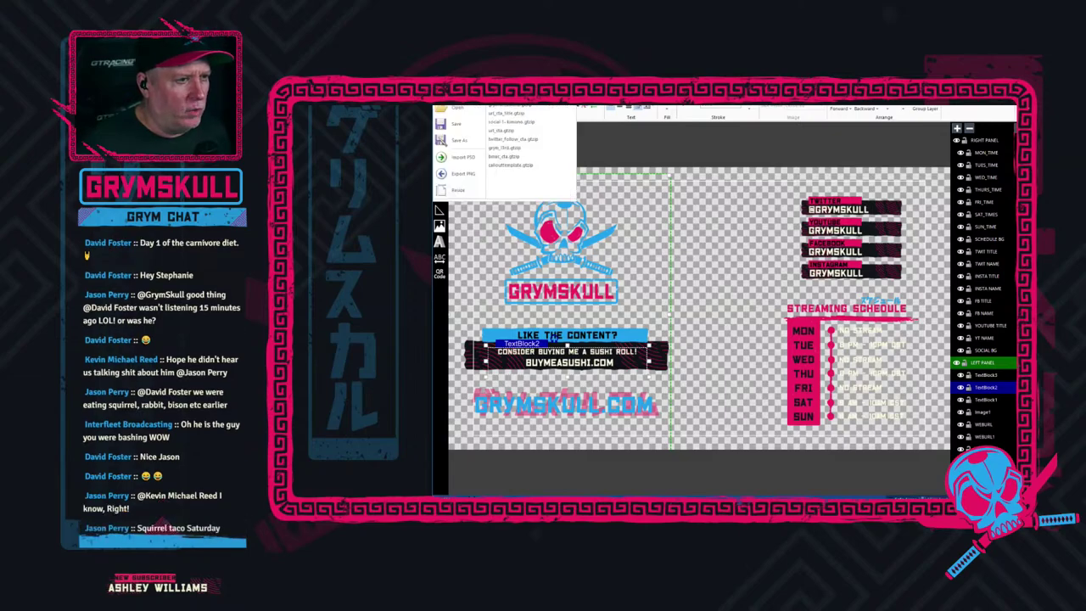
{"action": "left_click", "coordinate": [463, 126]}
{"action": "left_click", "coordinate": [560, 357]}
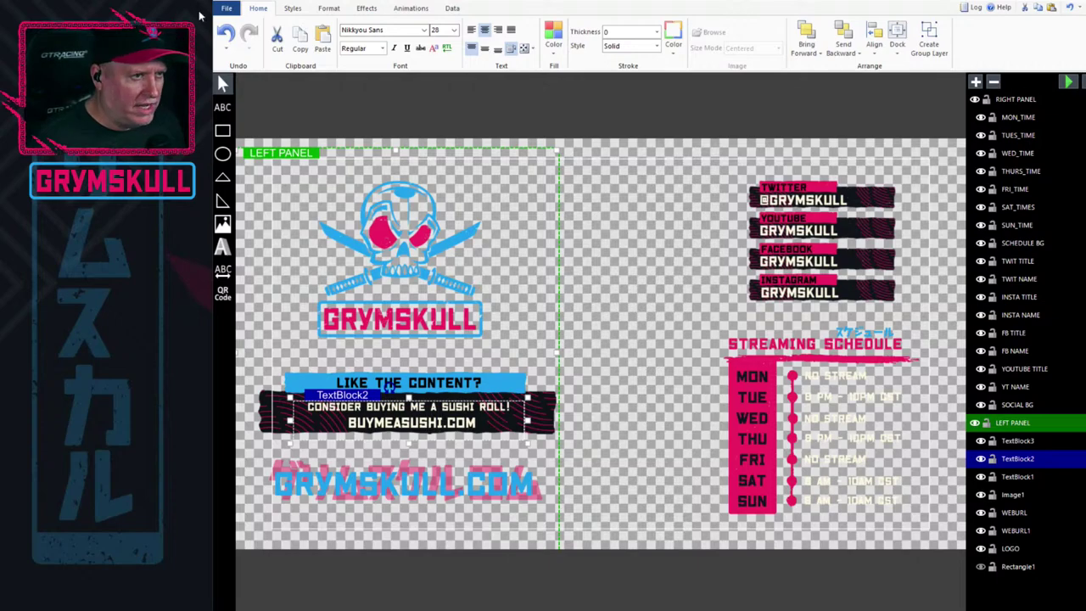
{"action": "left_click", "coordinate": [227, 9]}
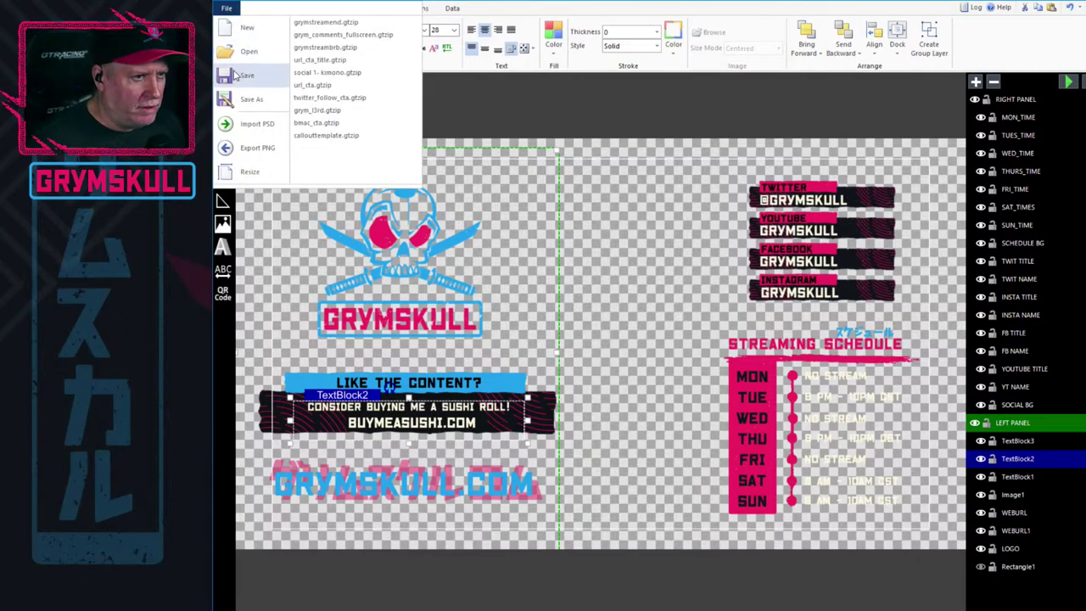
{"action": "left_click", "coordinate": [325, 22]}
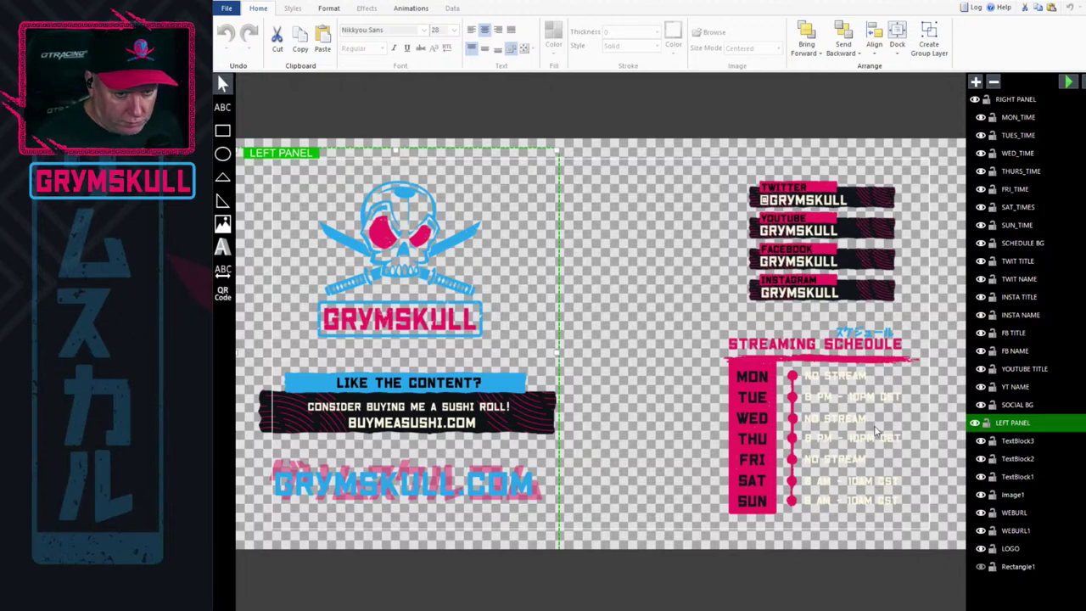
Check which layer name belongs to each weekday time text in the streaming schedule.
{"action": "left_click", "coordinate": [852, 374]}
{"action": "left_click", "coordinate": [858, 395]}
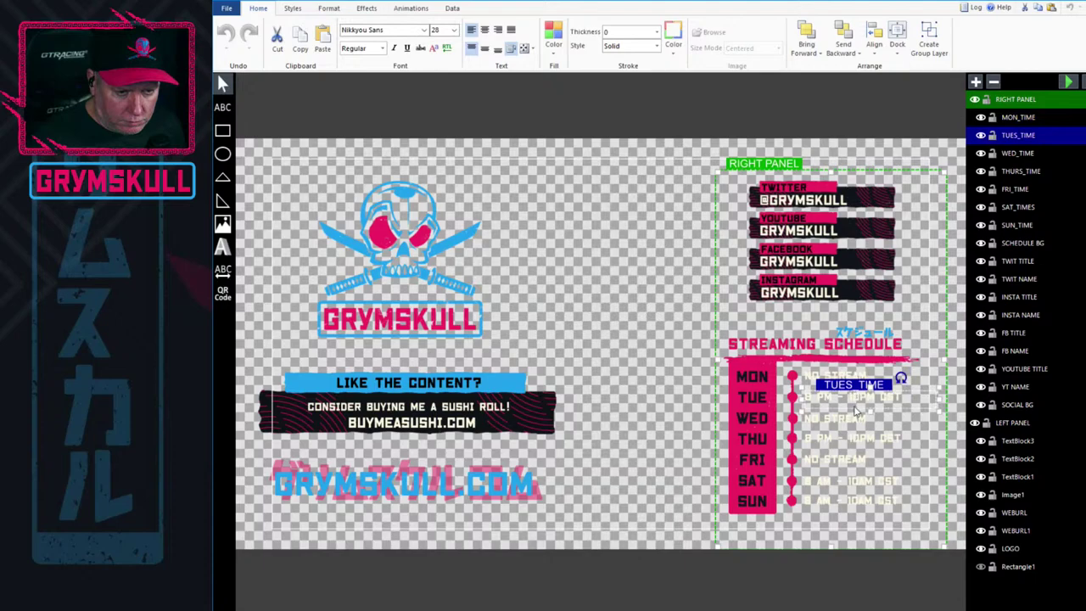
{"action": "left_click", "coordinate": [855, 416]}
{"action": "left_click", "coordinate": [860, 458]}
{"action": "left_click", "coordinate": [864, 479]}
{"action": "left_click", "coordinate": [865, 501]}
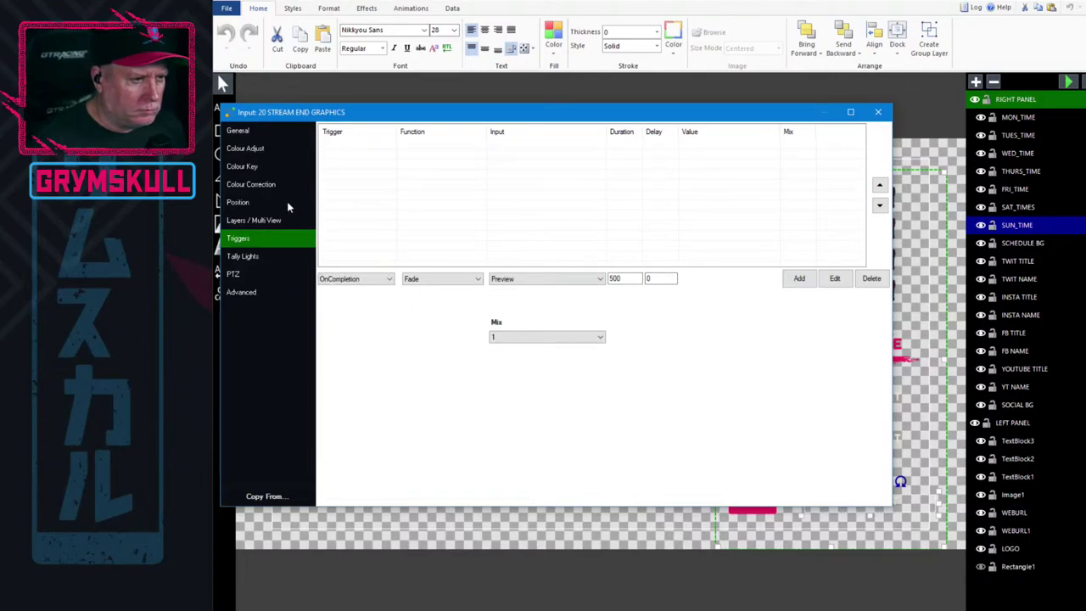
Replace the source of the STREAM END GRAPHICS input with the recent title grymstreamend.
{"action": "left_click", "coordinate": [234, 130]}
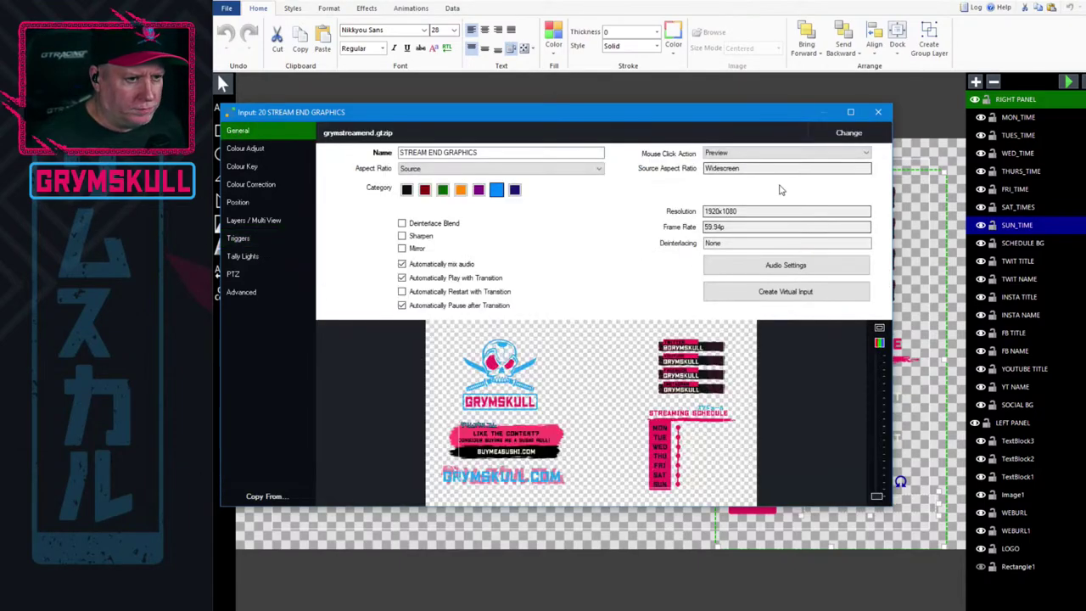
{"action": "left_click", "coordinate": [849, 132]}
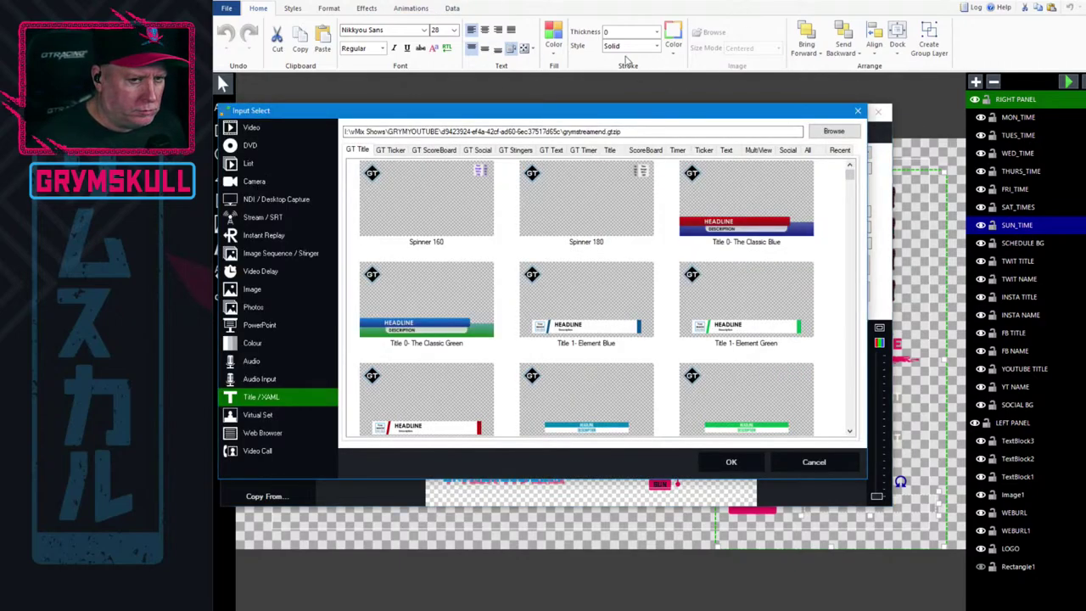
{"action": "left_click", "coordinate": [840, 150]}
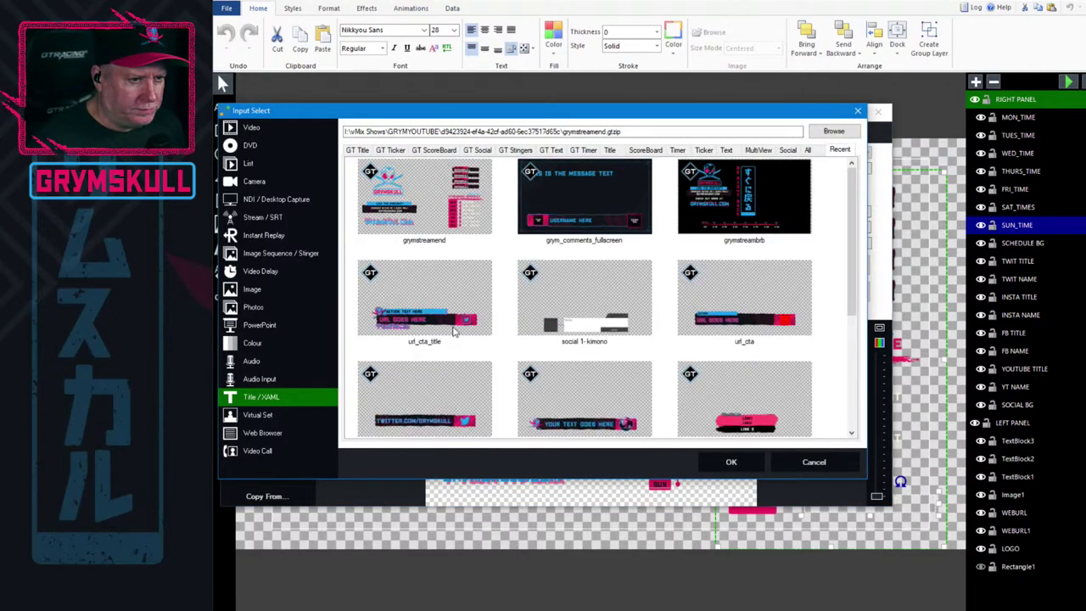
{"action": "left_click", "coordinate": [410, 206]}
{"action": "left_click", "coordinate": [732, 463]}
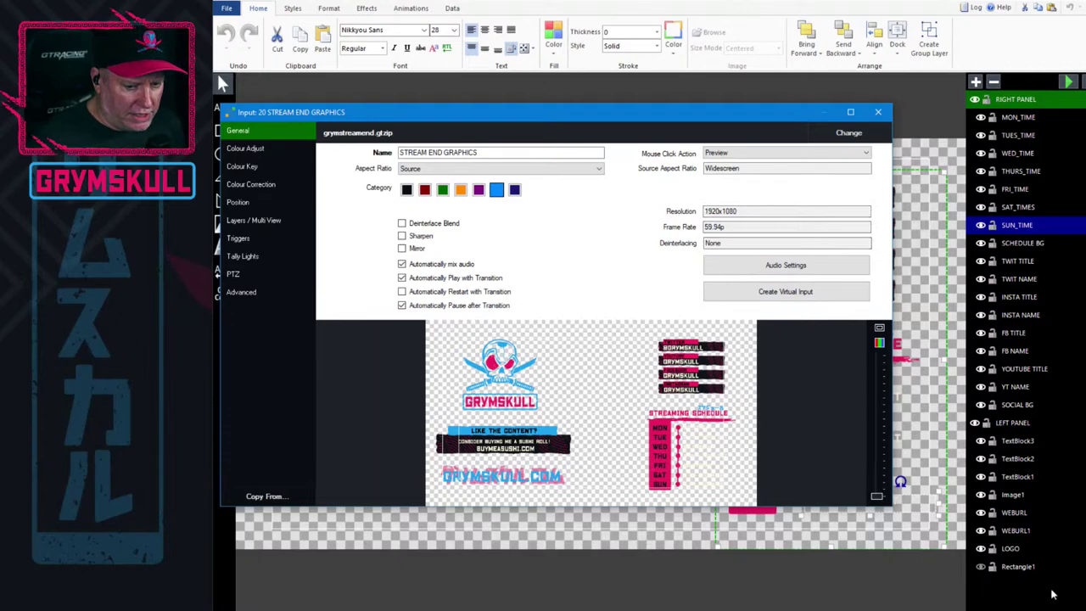
{"action": "left_click", "coordinate": [982, 570]}
{"action": "left_click", "coordinate": [982, 569]}
{"action": "left_click", "coordinate": [981, 569]}
{"action": "left_click", "coordinate": [982, 569]}
{"action": "left_click", "coordinate": [982, 569]}
{"action": "left_click", "coordinate": [982, 568]}
{"action": "left_click", "coordinate": [982, 569]}
{"action": "left_click", "coordinate": [982, 569]}
{"action": "left_click", "coordinate": [982, 569]}
{"action": "left_click", "coordinate": [981, 569]}
{"action": "left_click", "coordinate": [982, 570]}
{"action": "left_click", "coordinate": [982, 569]}
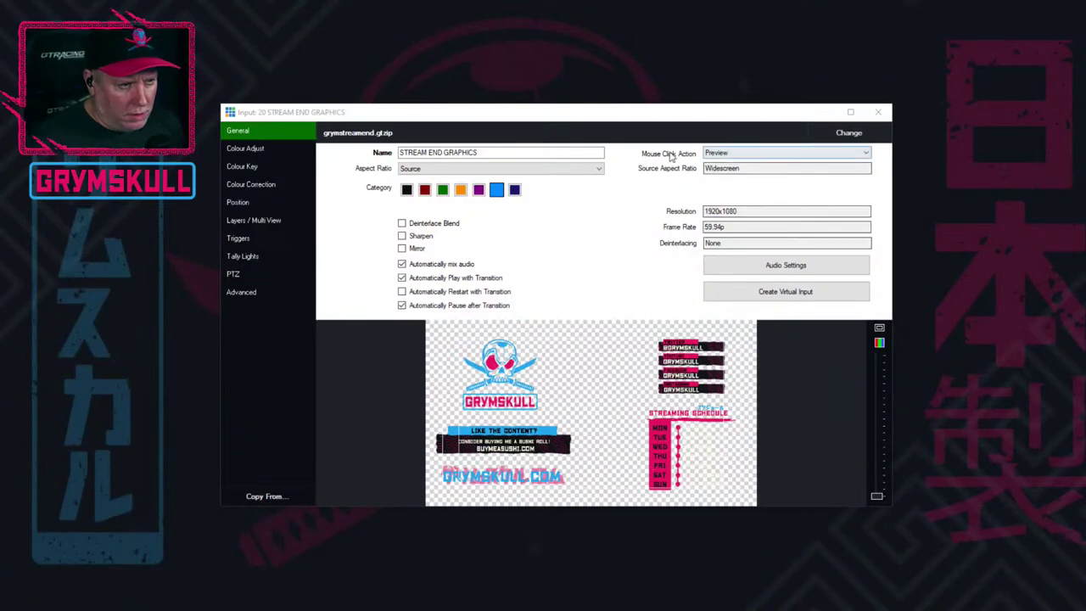
Link the MON_TIME text of STREAM END GRAPHICS to URL_Data_Source, table STREAM_SCHEDULE, column START TIME, row 1.
{"action": "left_click", "coordinate": [877, 111]}
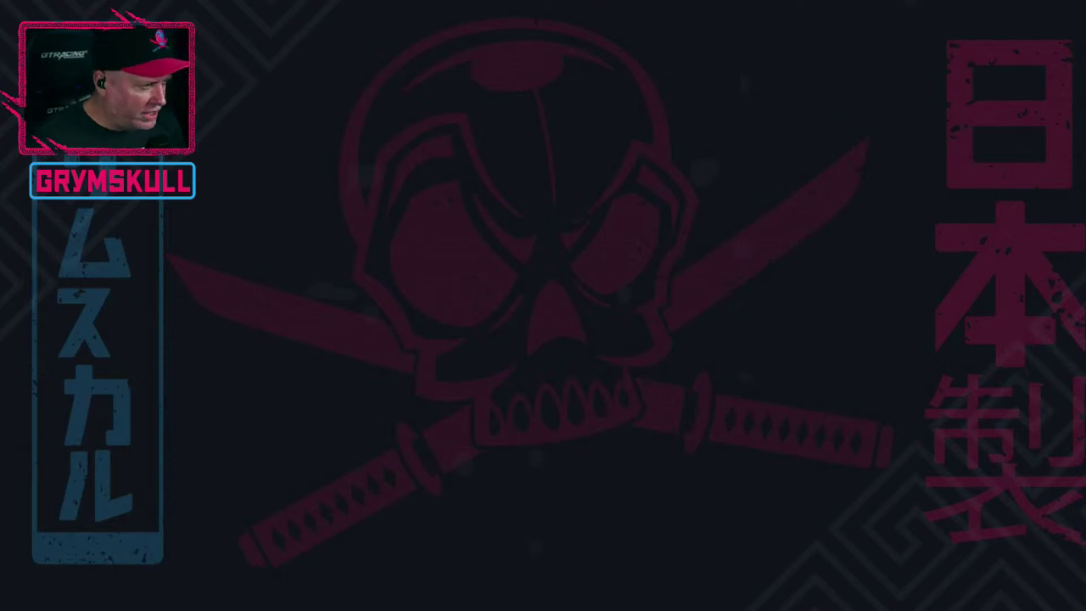
{"action": "left_click_drag", "start_coordinate": [106, 151], "coordinate": [549, 140]}
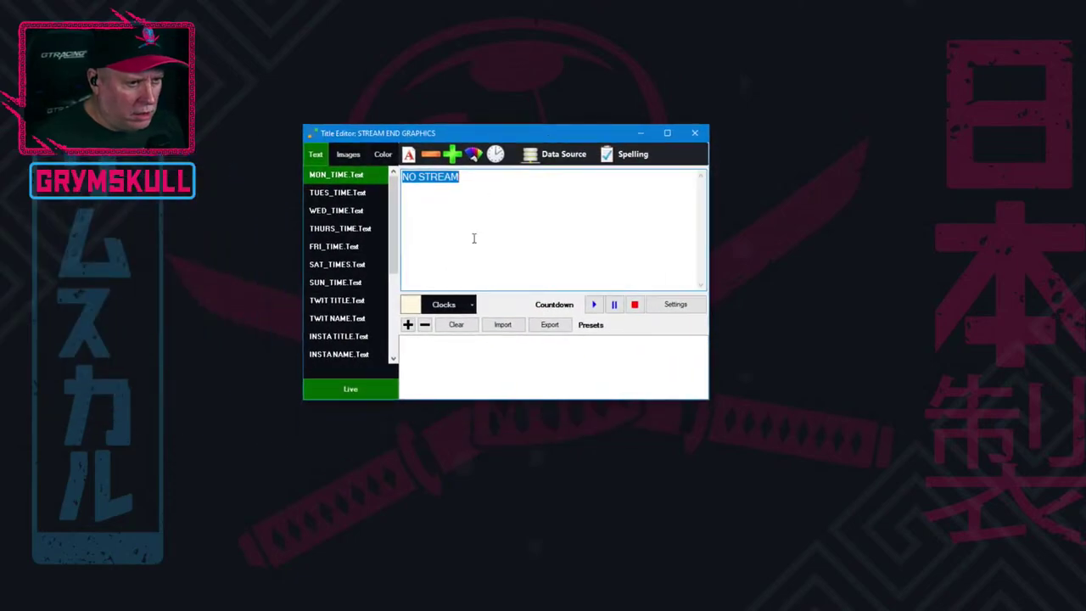
{"action": "left_click", "coordinate": [556, 154]}
{"action": "left_click", "coordinate": [531, 223]}
{"action": "left_click", "coordinate": [532, 239]}
{"action": "left_click", "coordinate": [527, 236]}
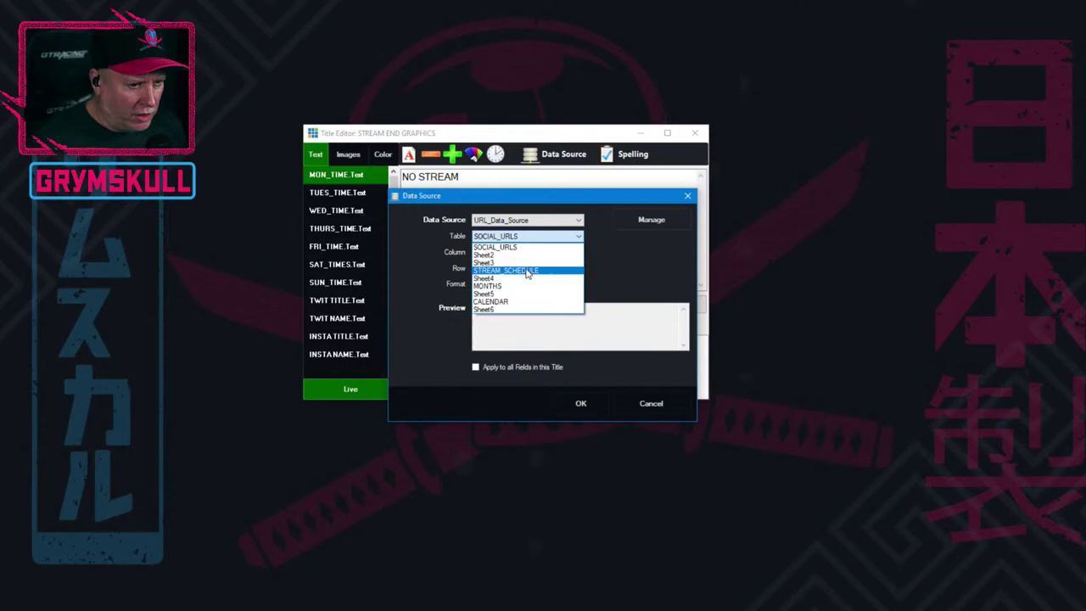
{"action": "left_click", "coordinate": [513, 270]}
{"action": "left_click", "coordinate": [518, 256]}
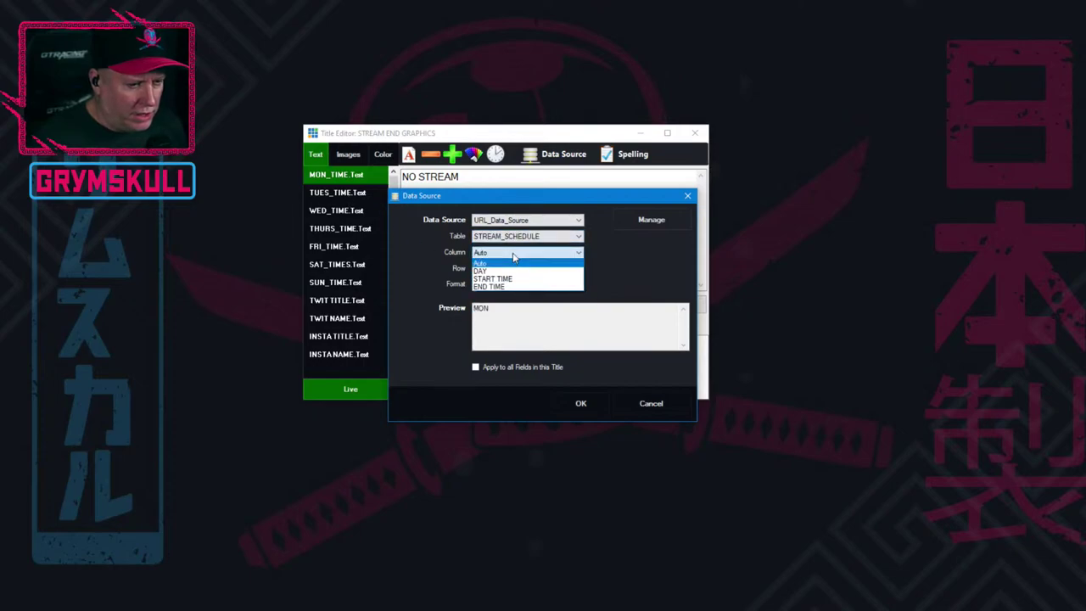
{"action": "left_click", "coordinate": [510, 280]}
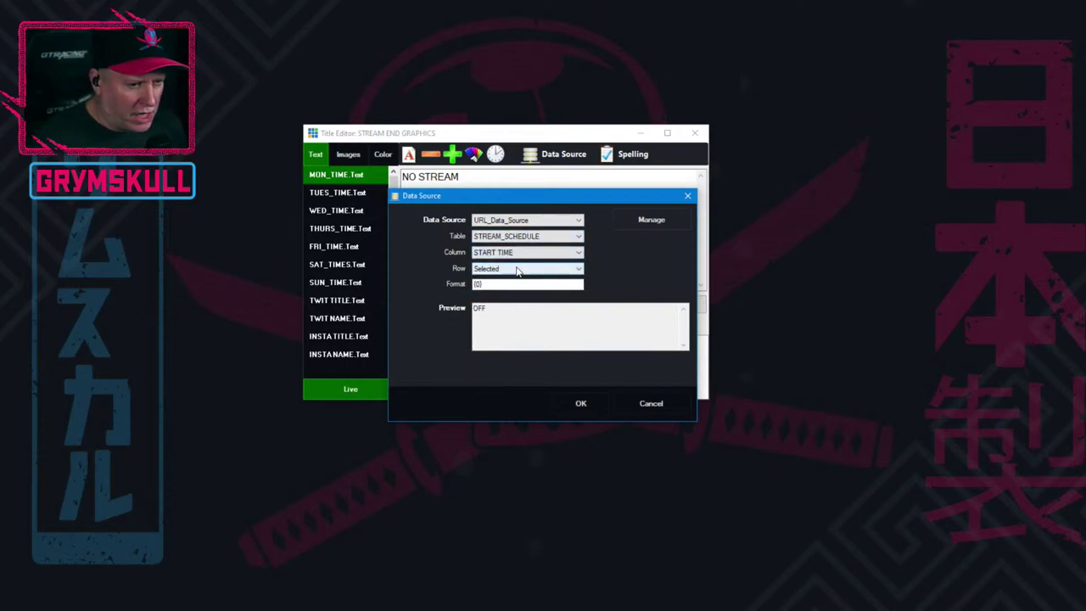
{"action": "left_click", "coordinate": [517, 269]}
{"action": "left_click", "coordinate": [510, 286]}
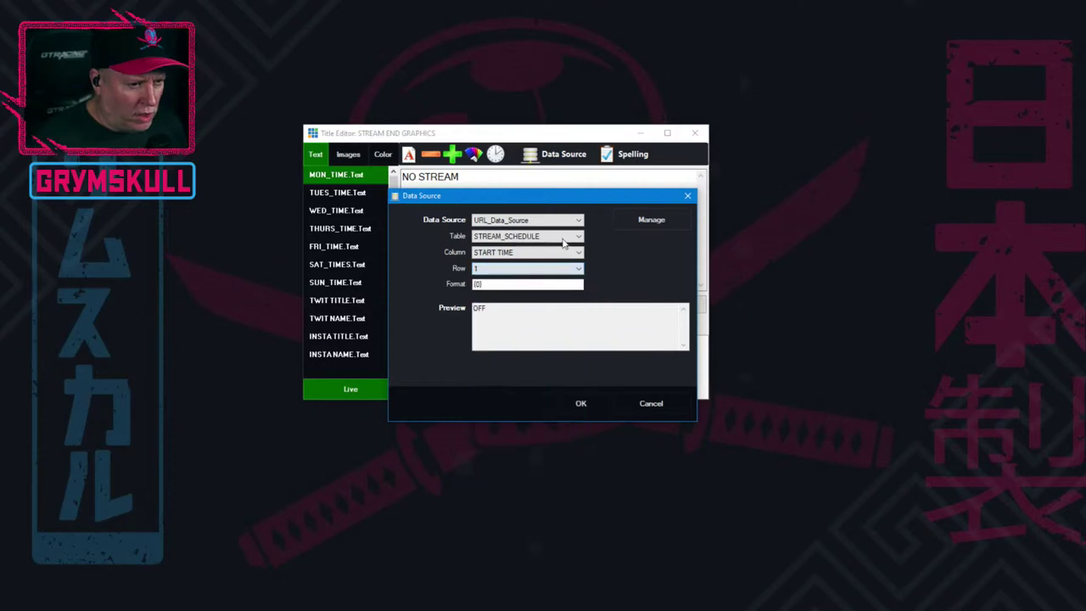
{"action": "left_click", "coordinate": [580, 404]}
Link the TUES_TIME text to URL_Data_Source, table STREAM_SCHEDULE, column START TIME, row 2.
{"action": "left_click", "coordinate": [344, 193]}
{"action": "left_click", "coordinate": [560, 154]}
{"action": "left_click", "coordinate": [527, 219]}
{"action": "left_click", "coordinate": [513, 241]}
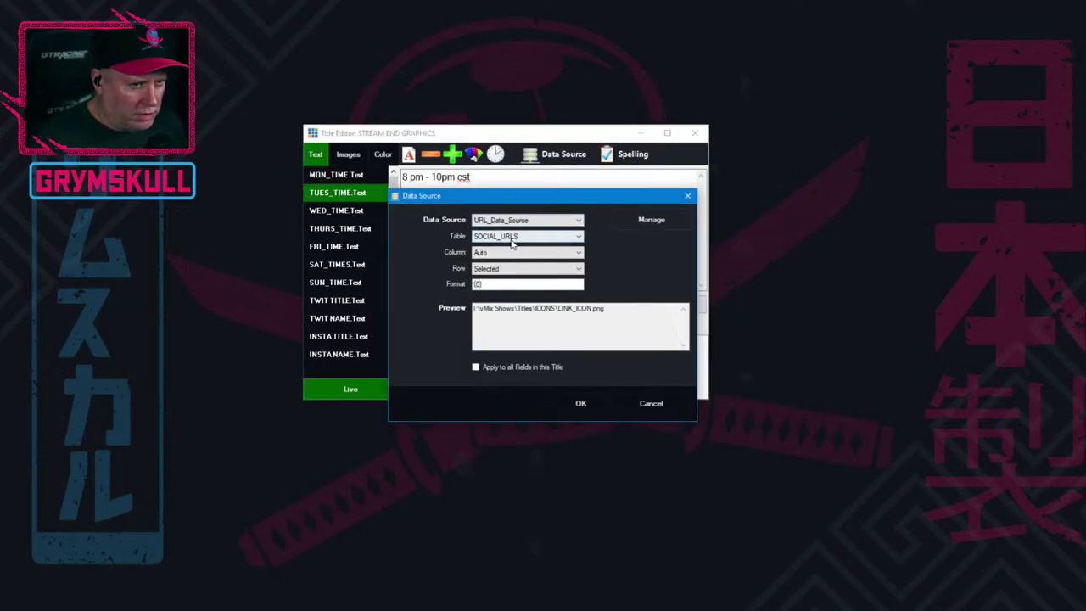
{"action": "left_click", "coordinate": [561, 269]}
{"action": "left_click", "coordinate": [562, 274]}
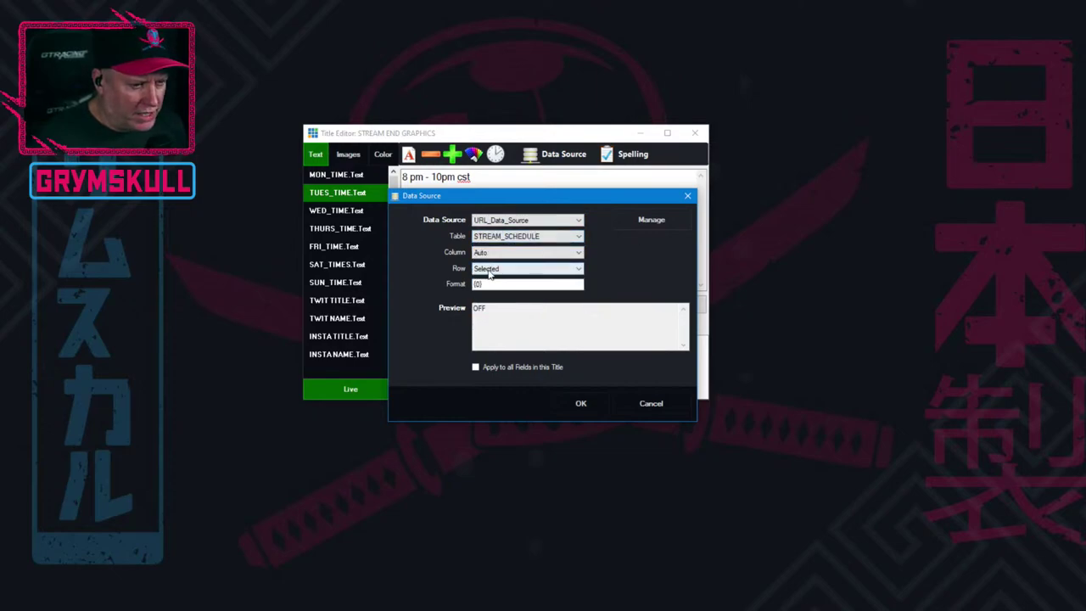
{"action": "left_click", "coordinate": [510, 253]}
{"action": "left_click", "coordinate": [509, 280]}
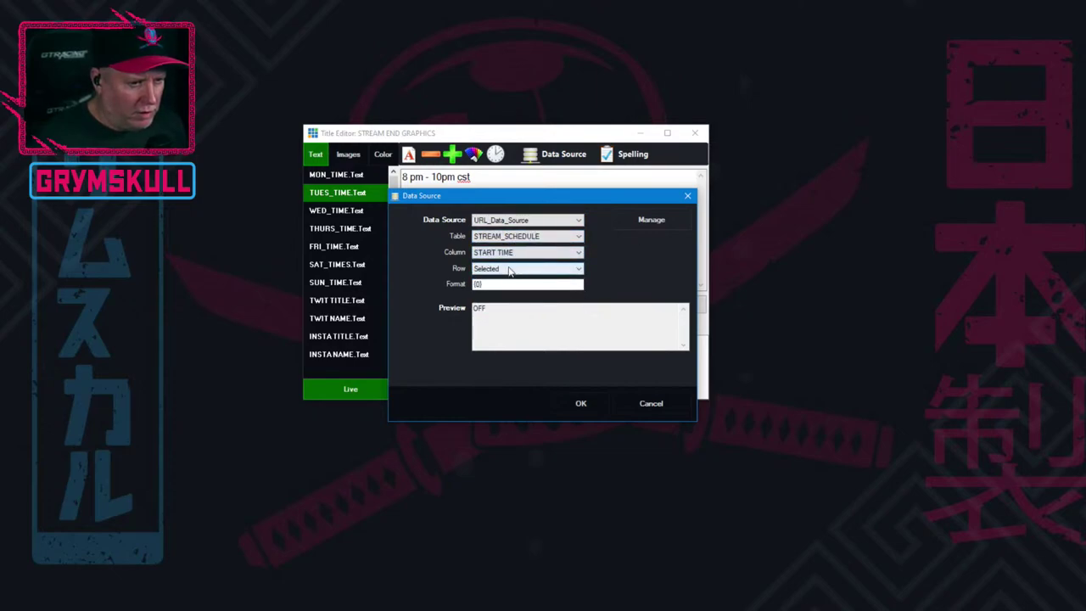
{"action": "left_click", "coordinate": [526, 268]}
{"action": "left_click", "coordinate": [513, 294]}
{"action": "left_click", "coordinate": [599, 408]}
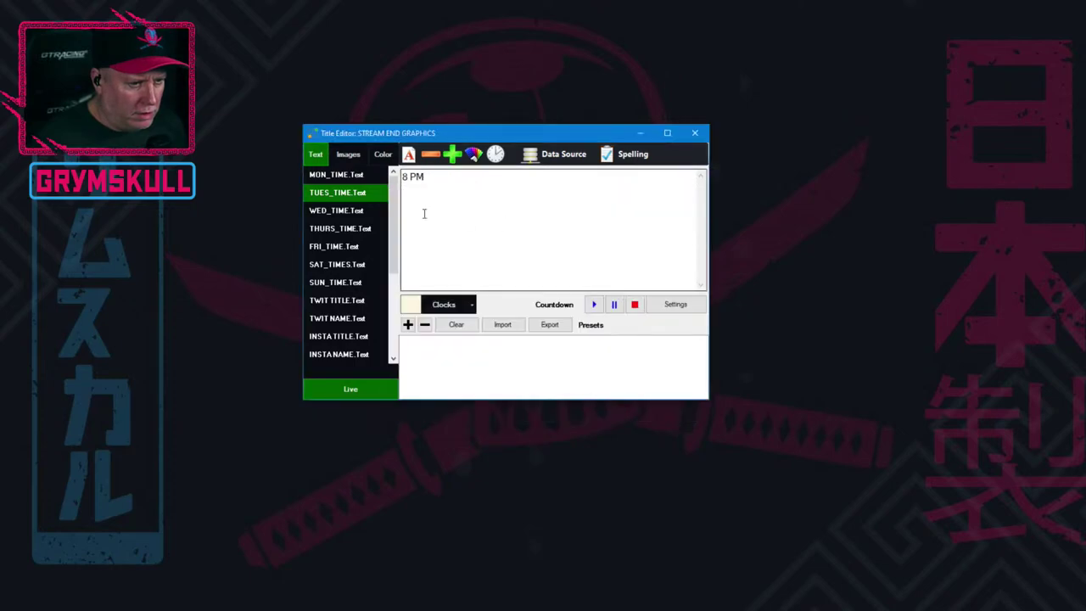
{"action": "left_click", "coordinate": [340, 212]}
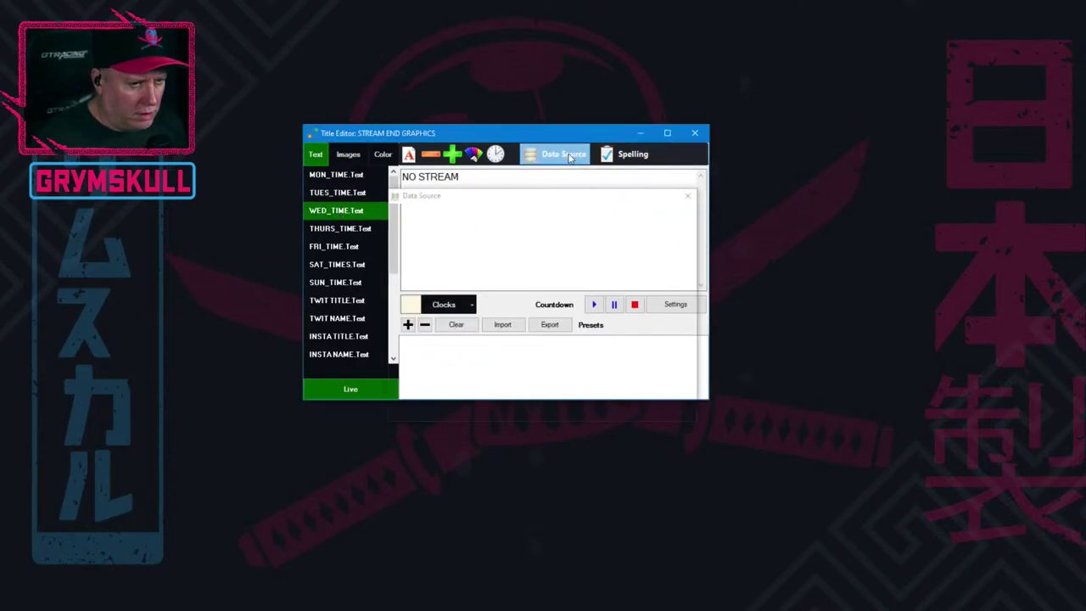
{"action": "left_click", "coordinate": [560, 155]}
{"action": "left_click", "coordinate": [526, 220]}
{"action": "left_click", "coordinate": [534, 239]}
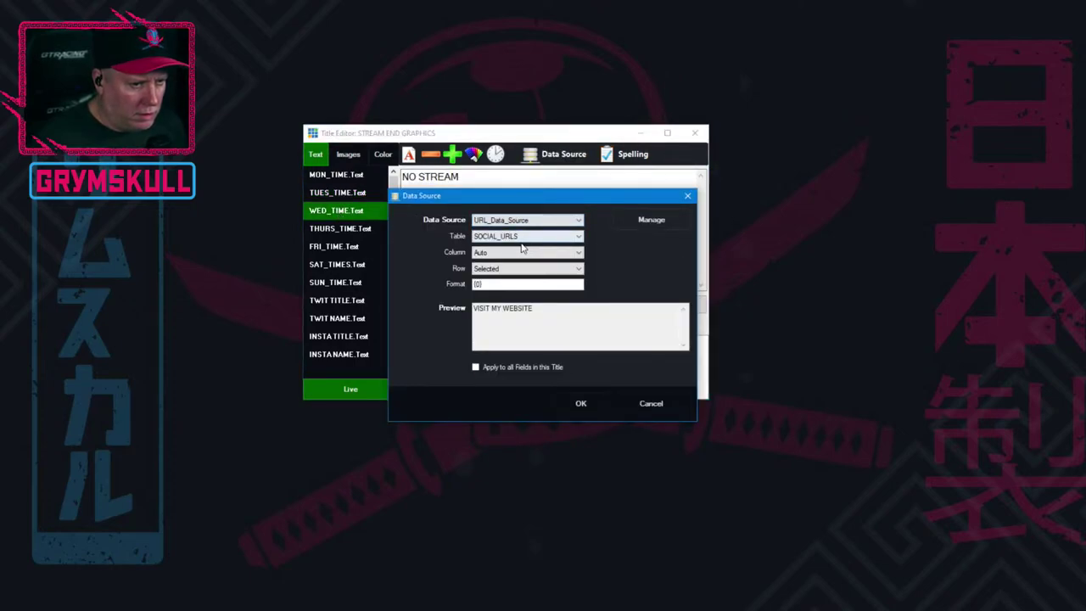
{"action": "left_click", "coordinate": [519, 236]}
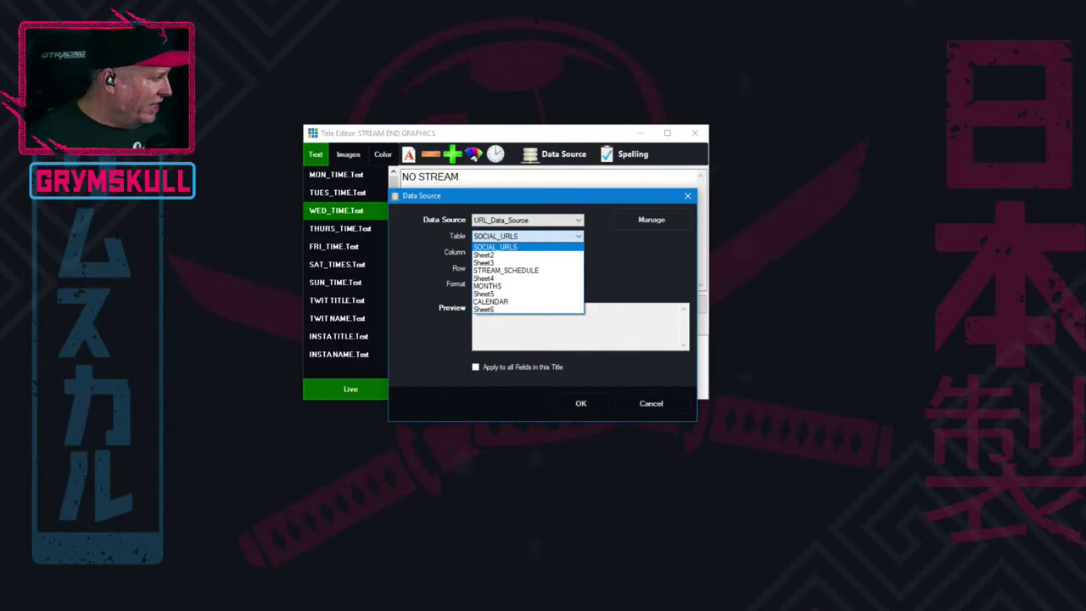
{"action": "key", "text": "Return"}
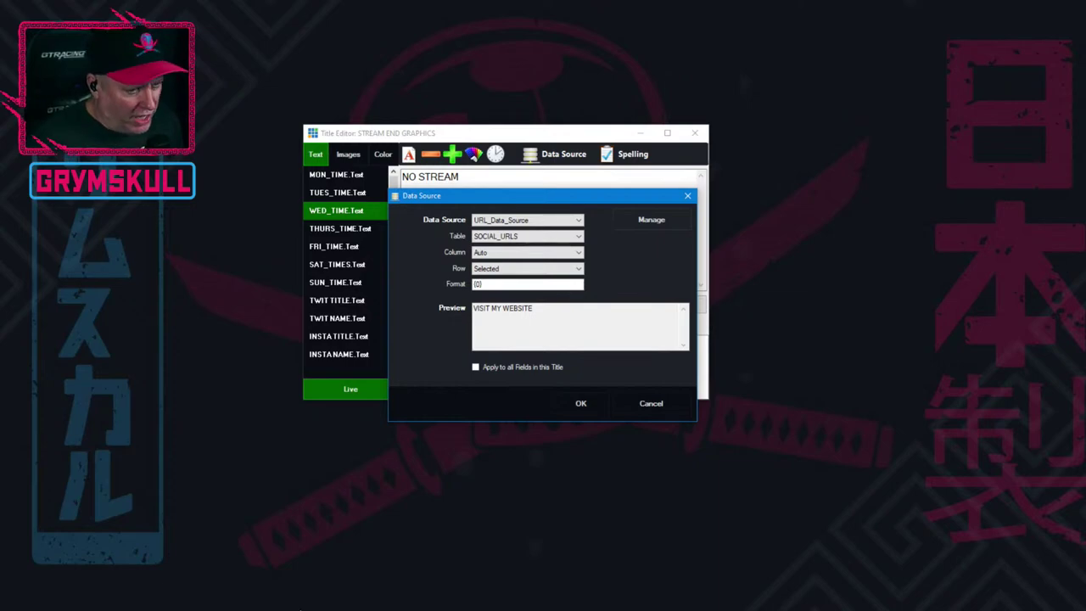
{"action": "left_click", "coordinate": [652, 403]}
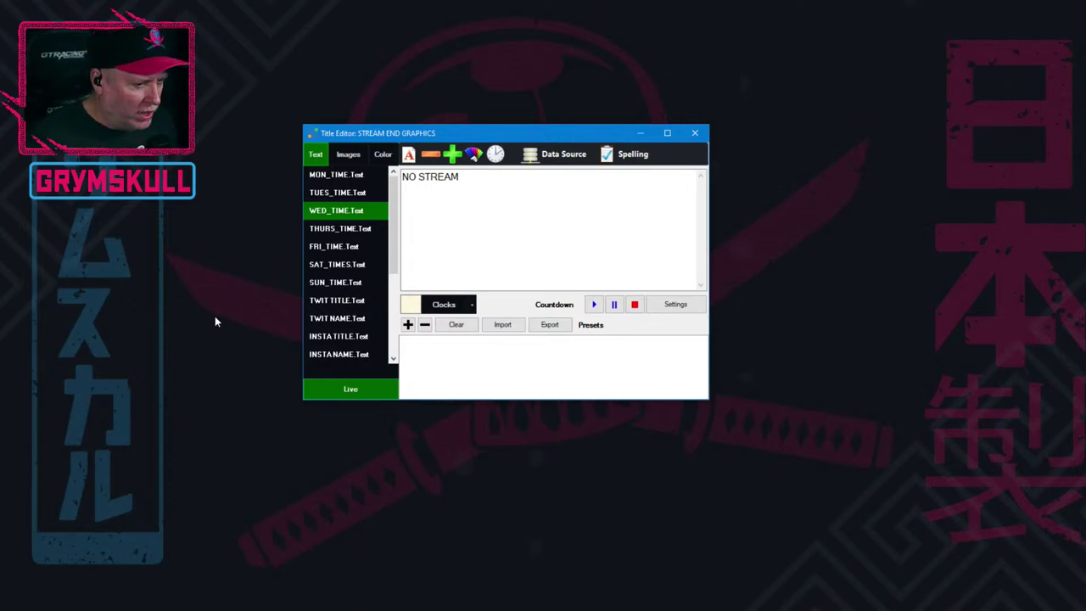
{"action": "left_click", "coordinate": [696, 138]}
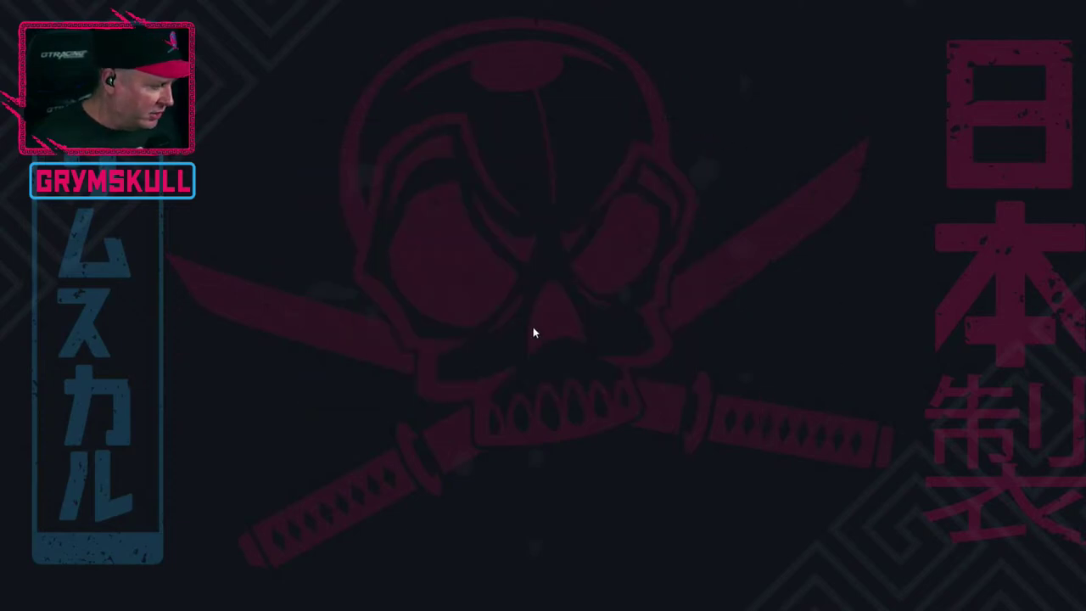